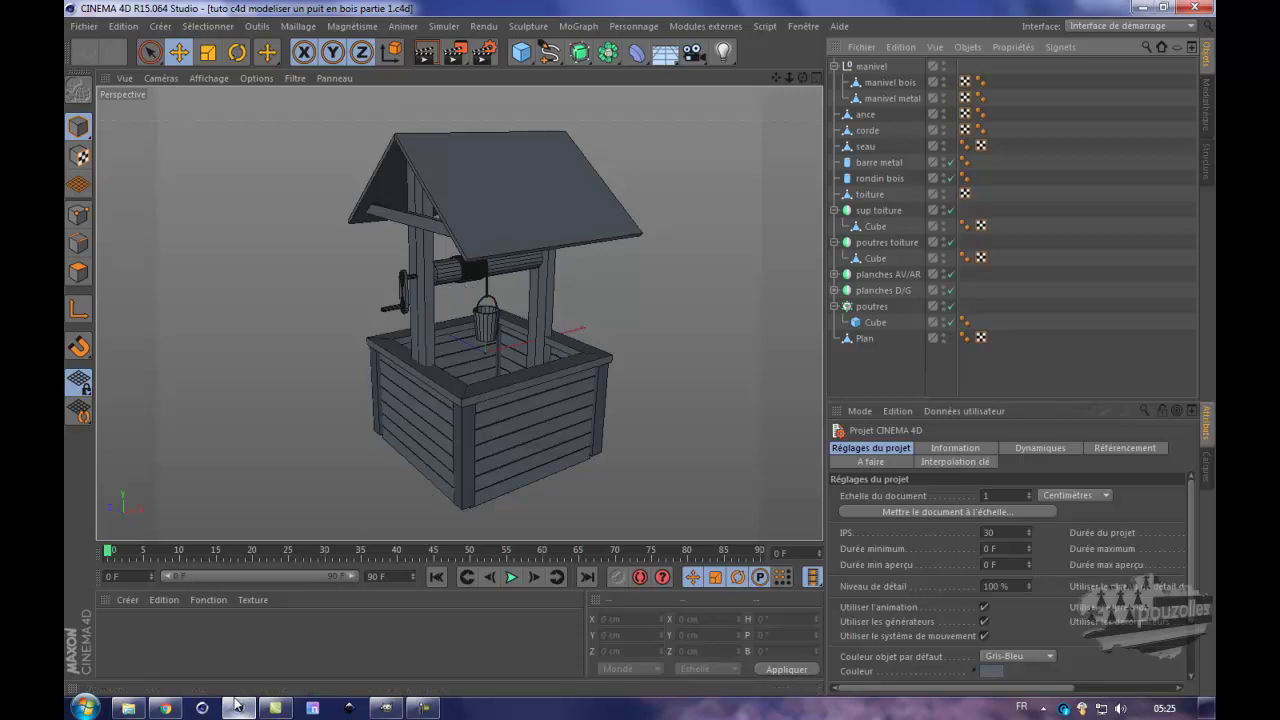
- Switch to Chrome and read the comments under the video "tuto pour pylic1" on YouTube
mouse_move(233, 710)
click(165, 708)
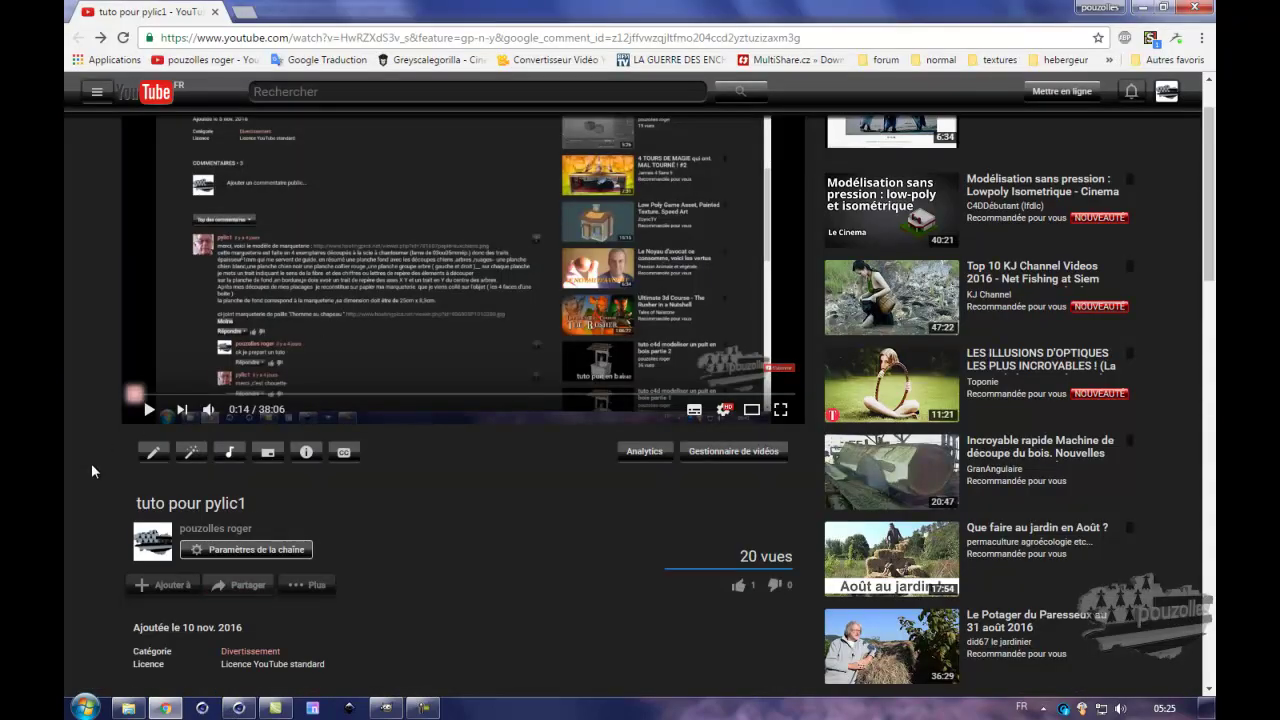
scroll(92, 470, down, 2)
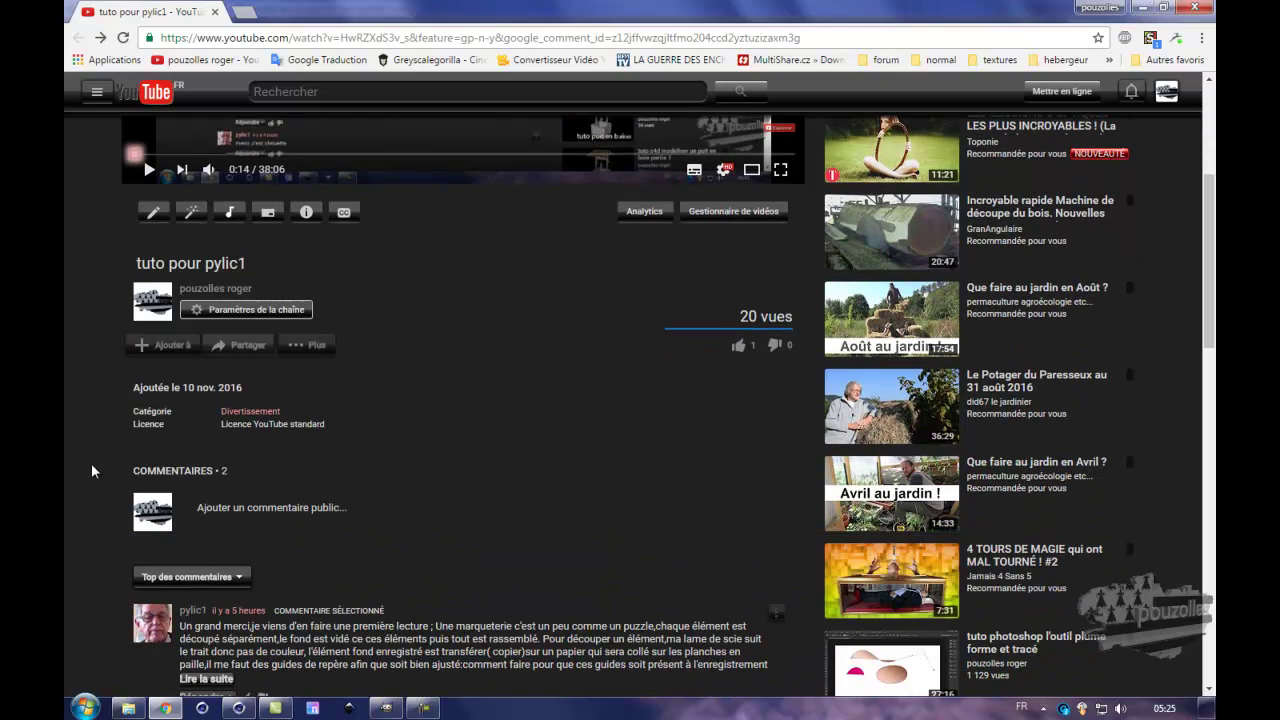
scroll(92, 470, up, 1)
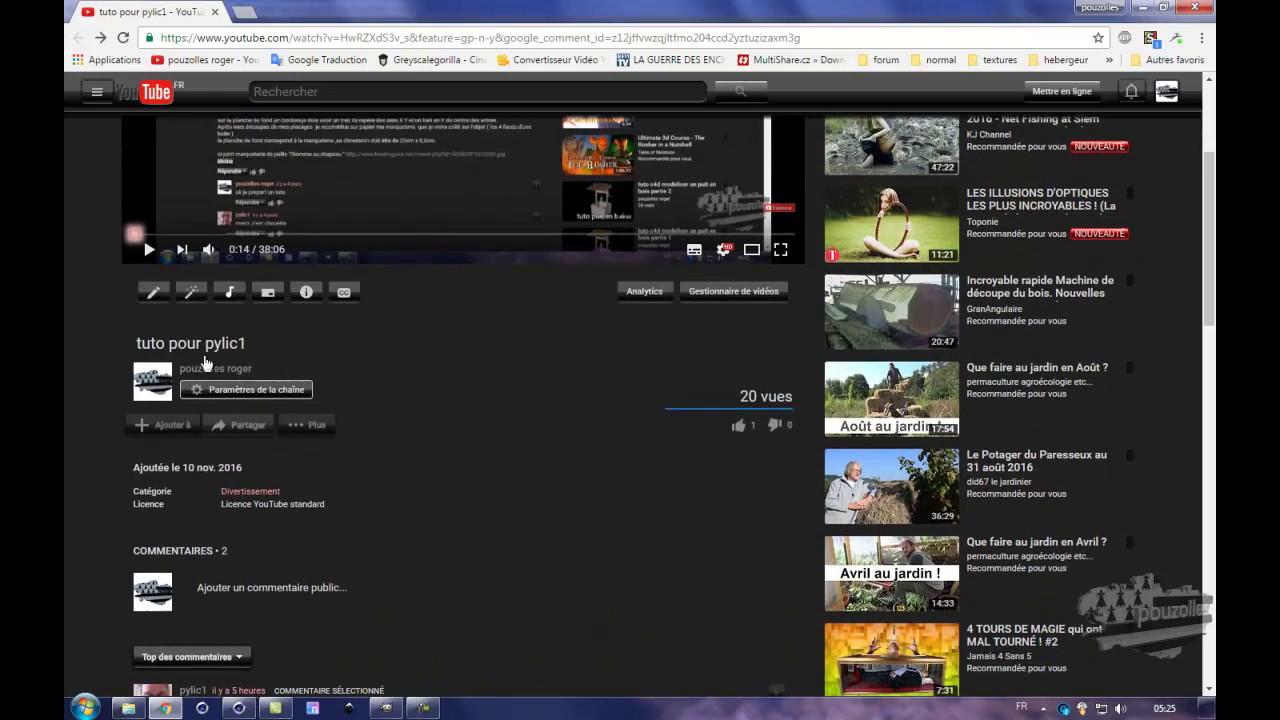
scroll(101, 393, down, 3)
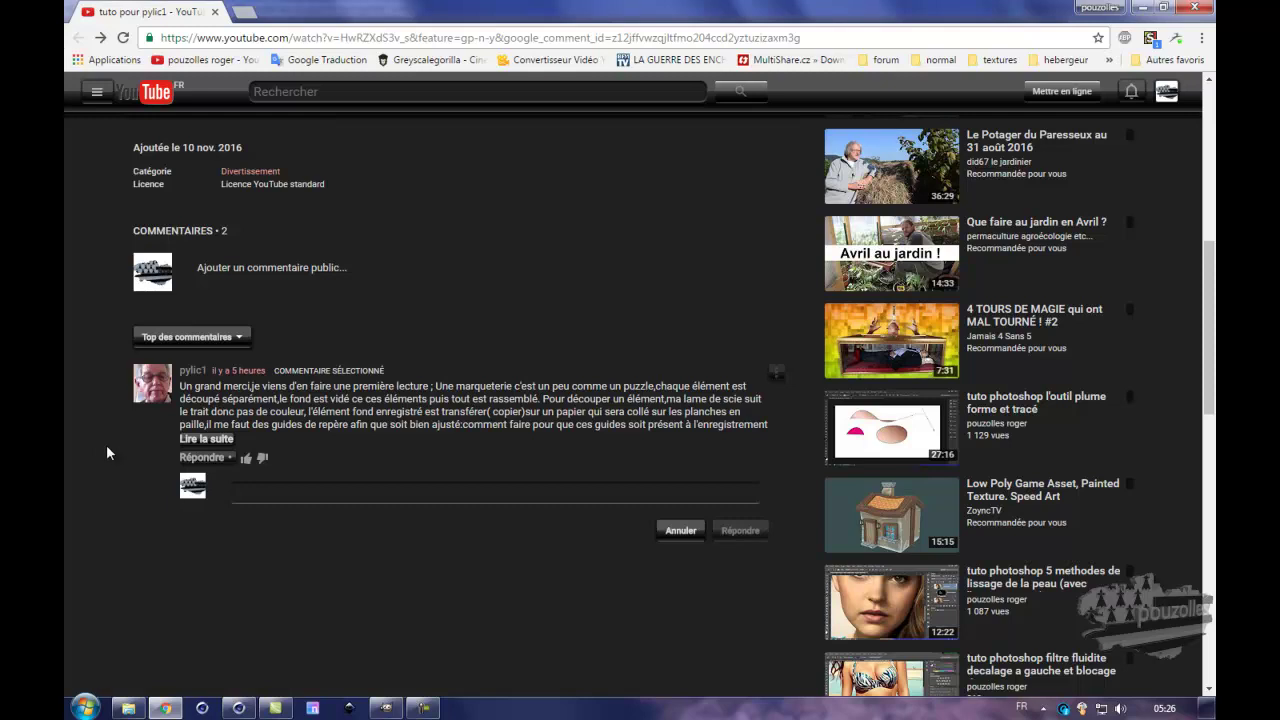
scroll(108, 453, up, 5)
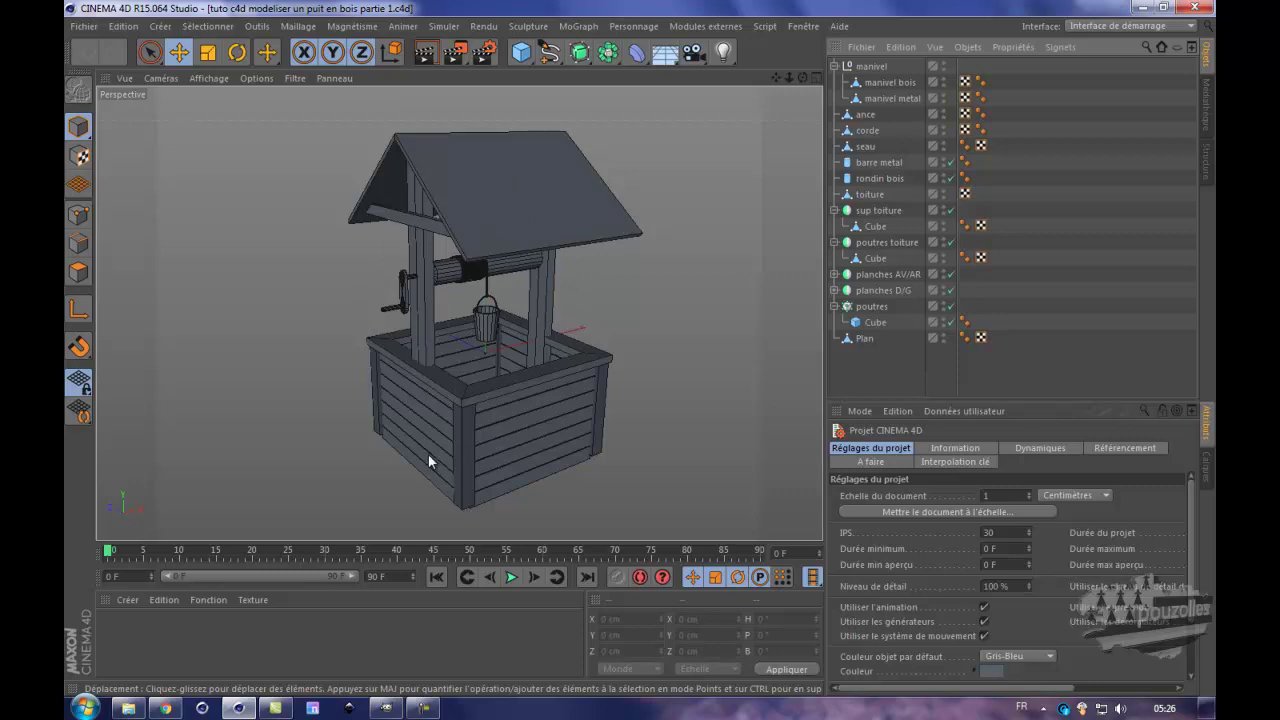
- Create a new material, open it for editing and turn off its Spécularité channel
double_click(137, 635)
click(112, 634)
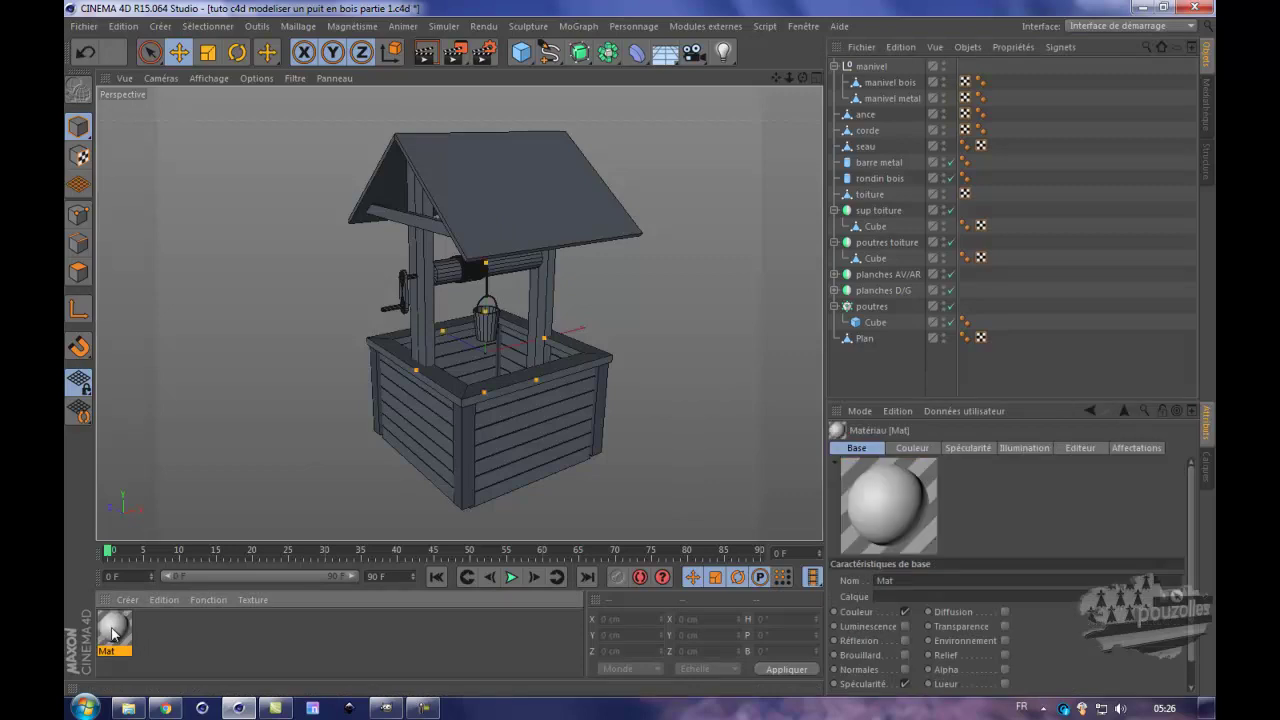
double_click(113, 632)
click(385, 422)
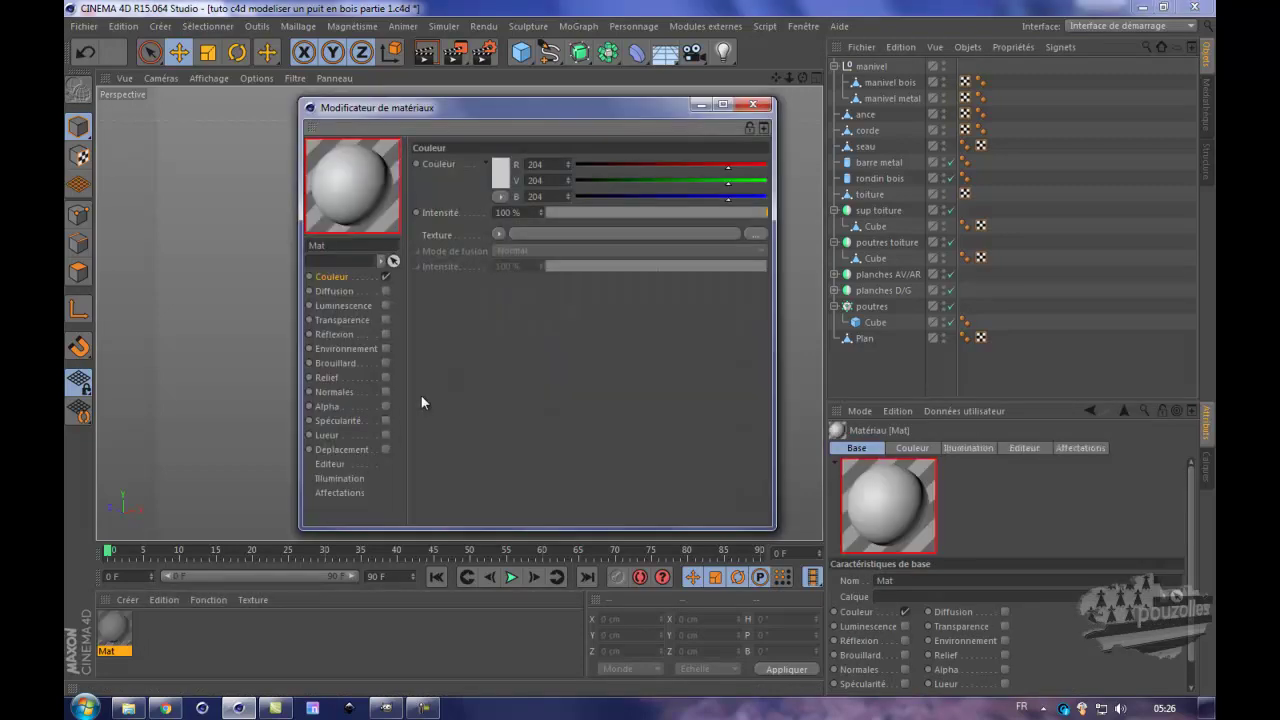
- Browse for a colour texture image in the folder textures > 01 sur le blog > bois > bois clair on drive F:
click(760, 236)
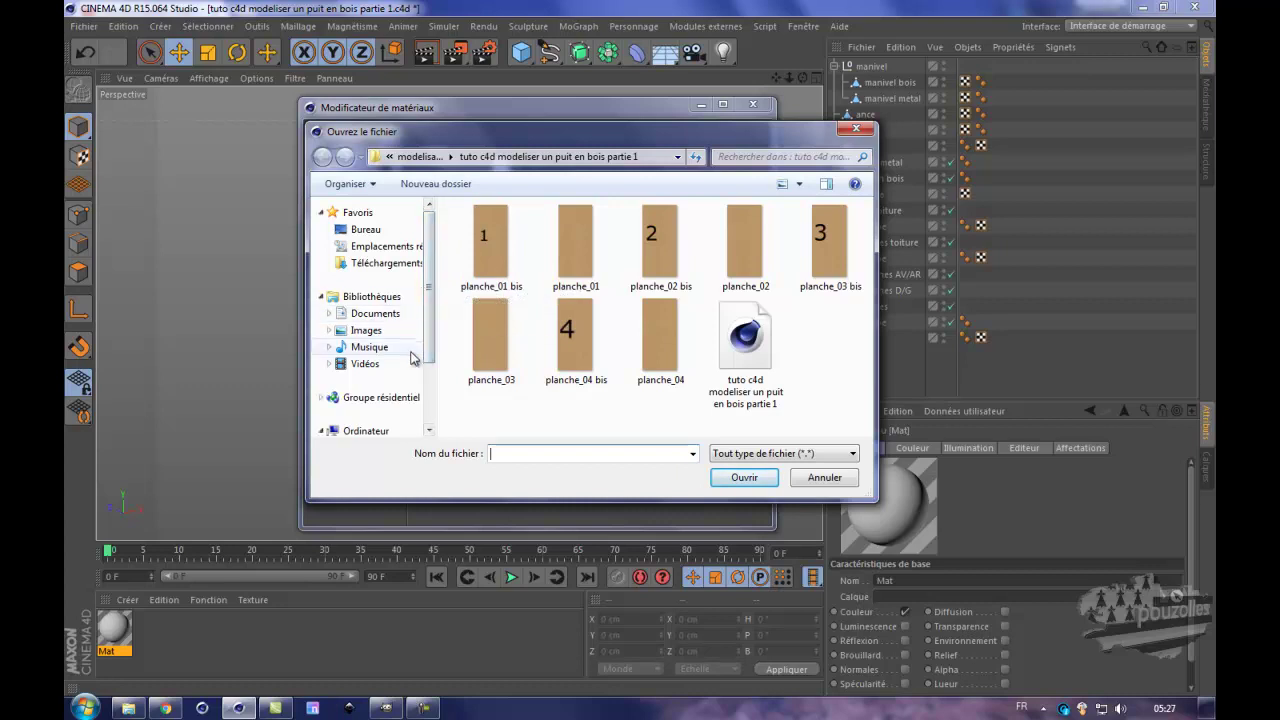
scroll(431, 342, down, 2)
click(410, 390)
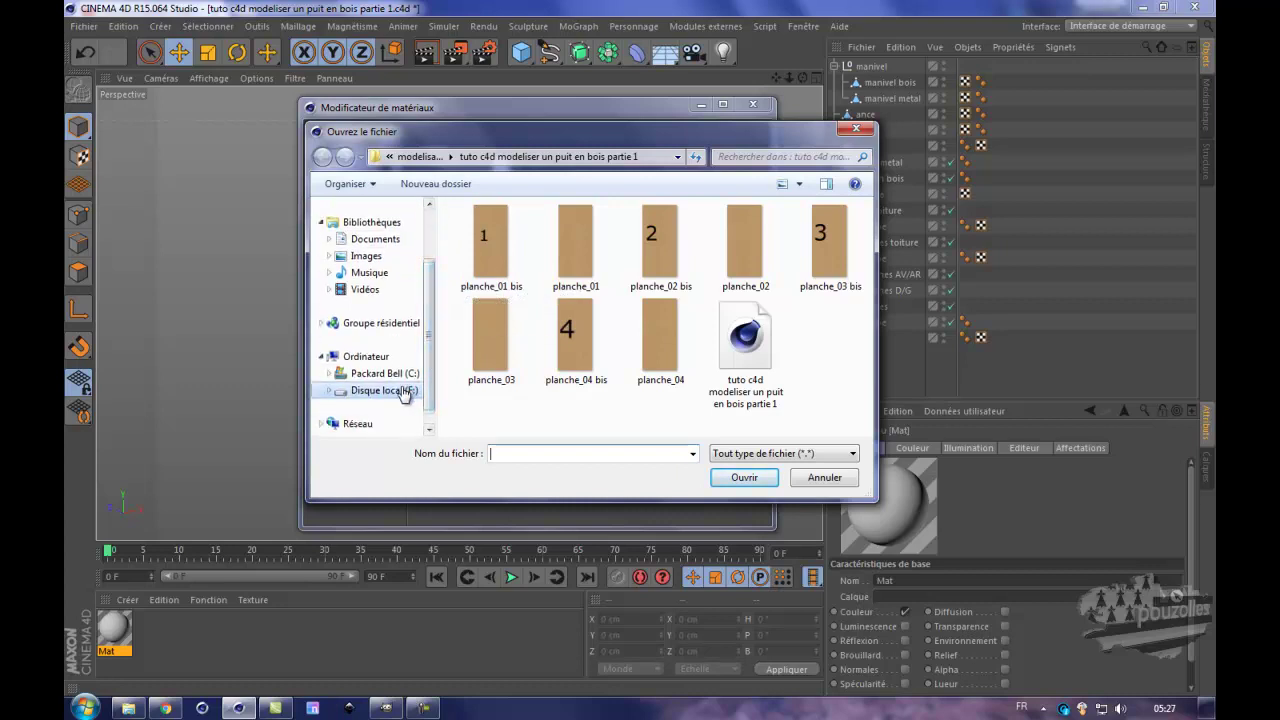
click(490, 396)
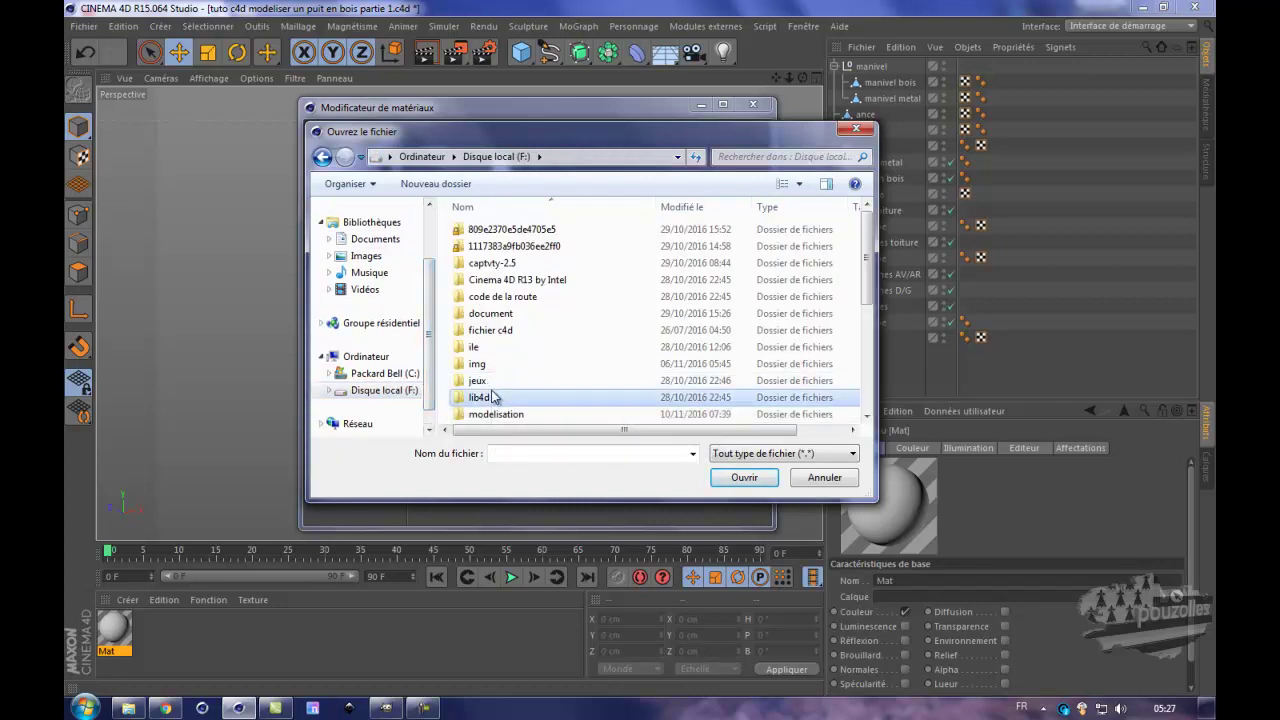
scroll(492, 397, down, 1)
scroll(492, 397, down, 1)
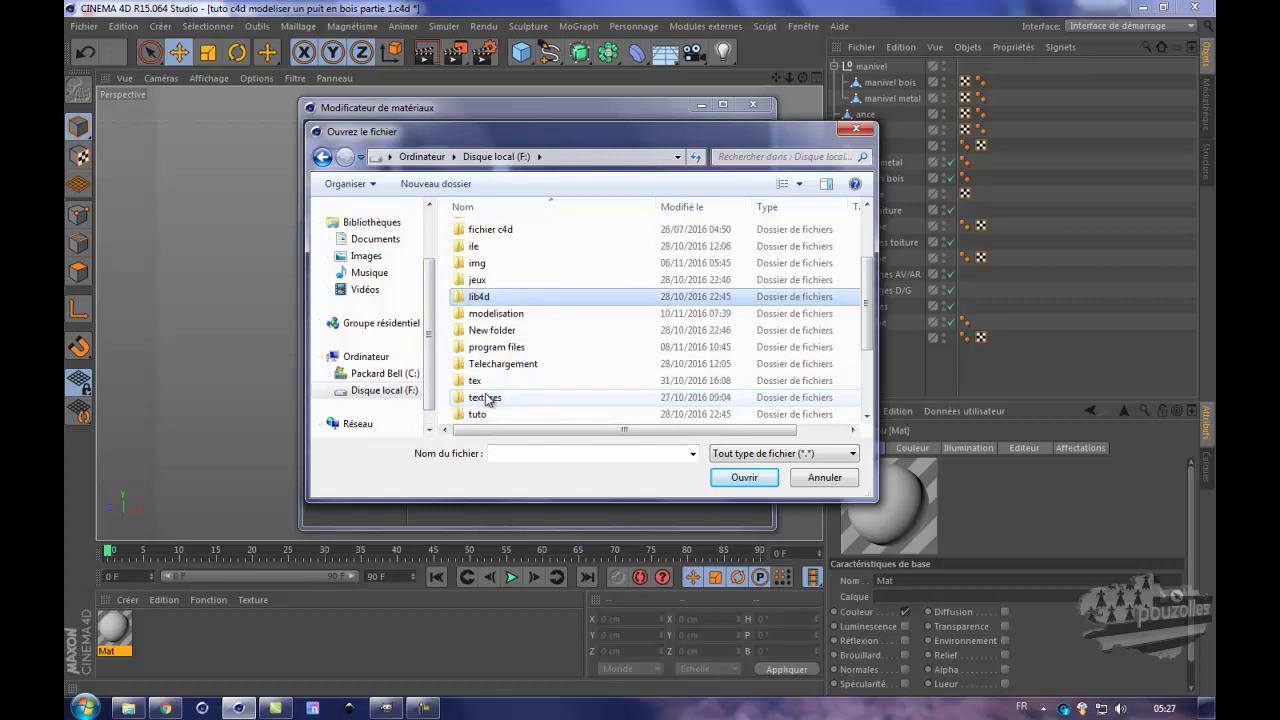
double_click(487, 399)
double_click(490, 272)
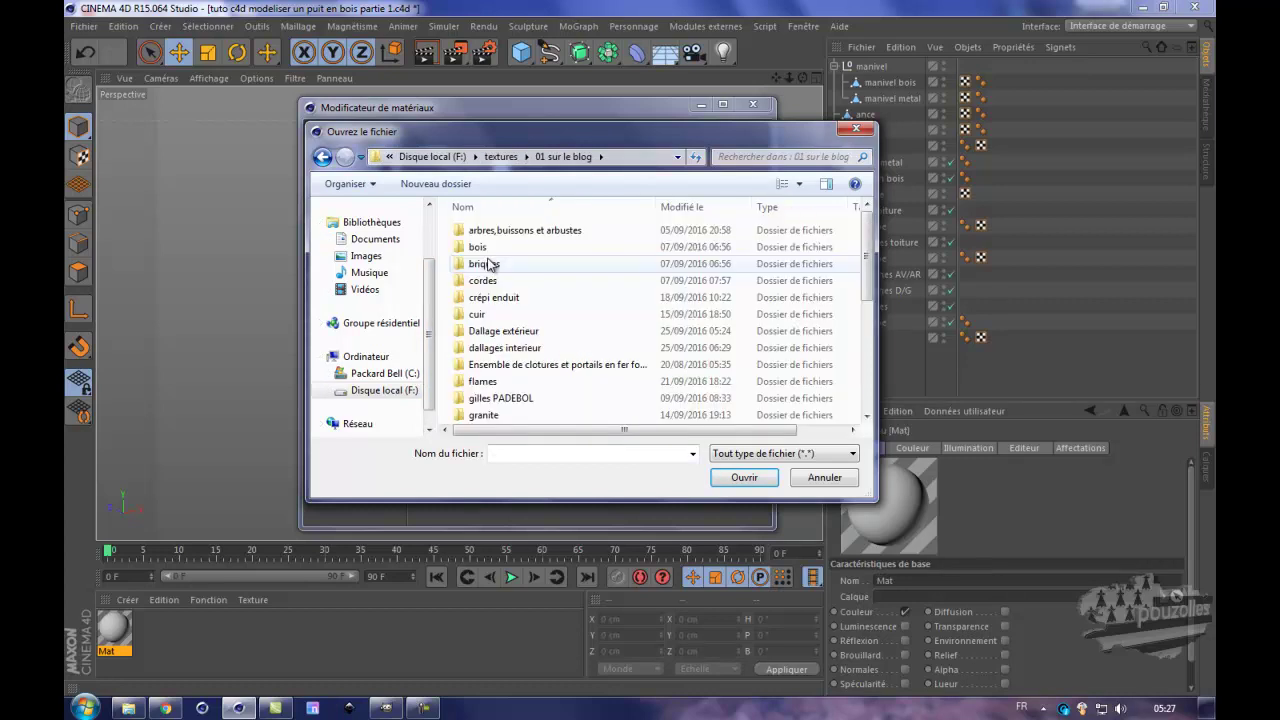
double_click(486, 249)
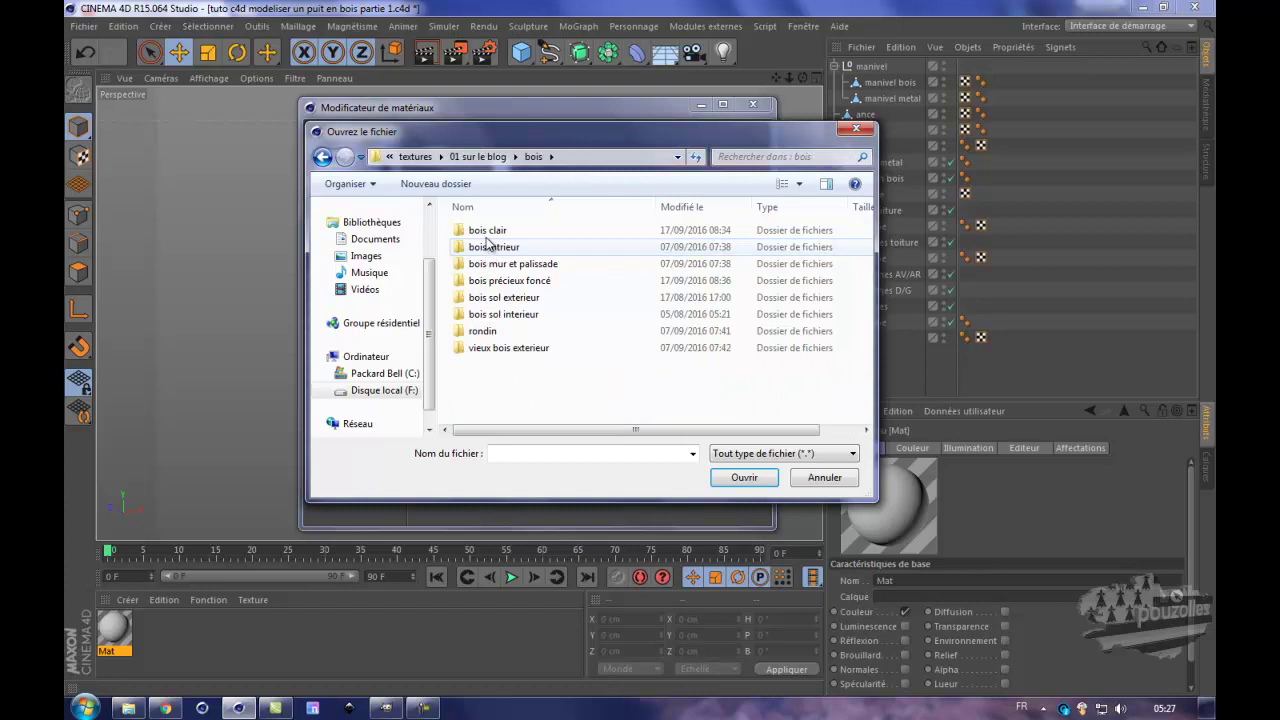
double_click(487, 231)
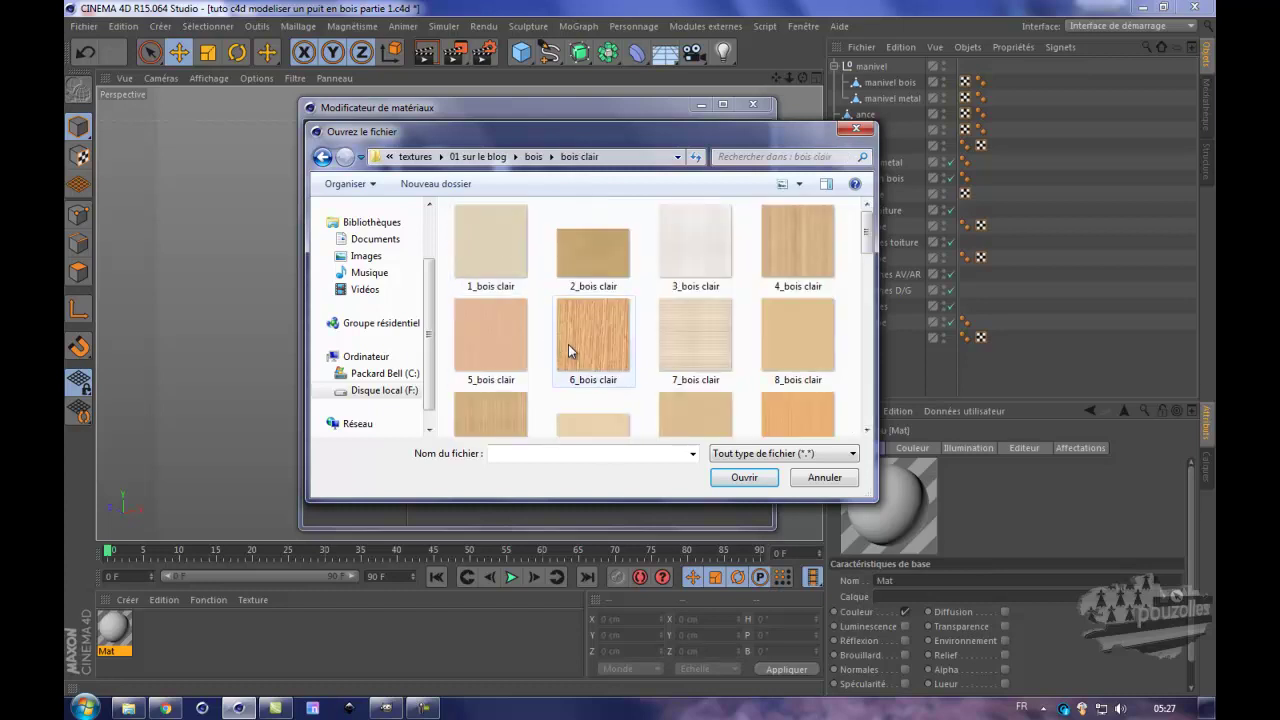
- Load 14_bois clair as the material's colour texture, copying it to the project location, and set its sampling to Sans
drag(876, 496, 976, 666)
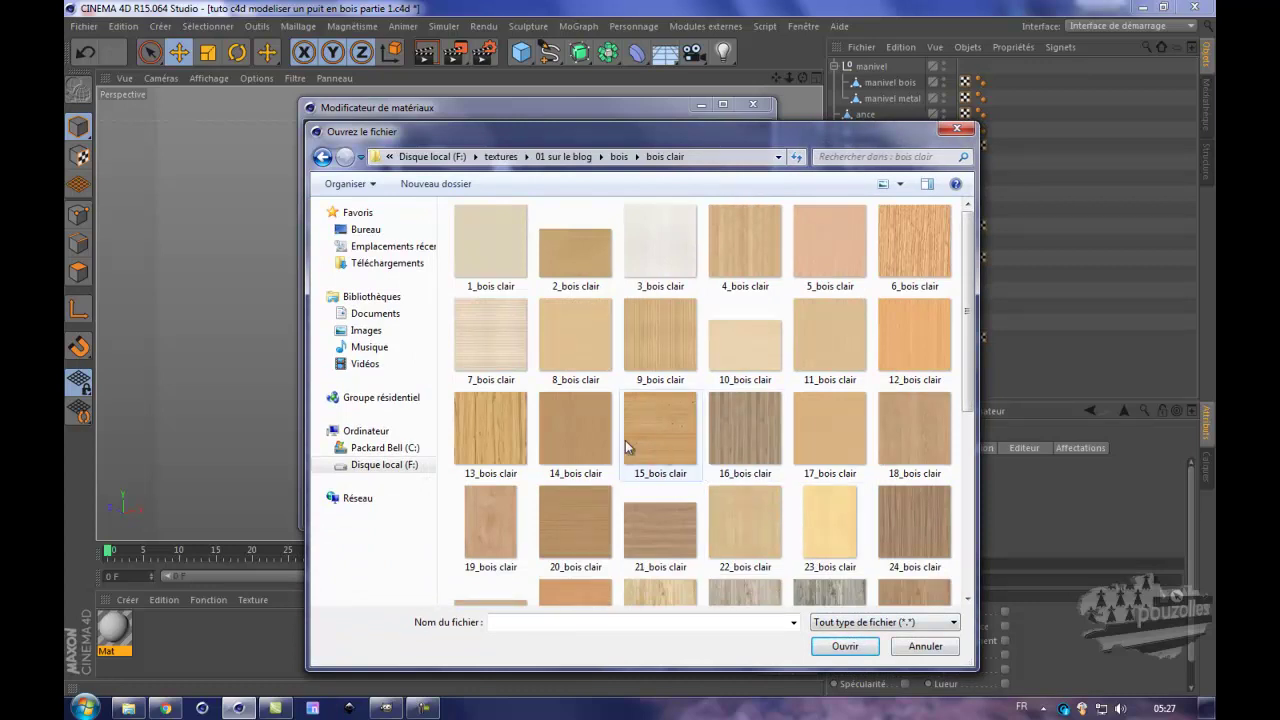
click(578, 425)
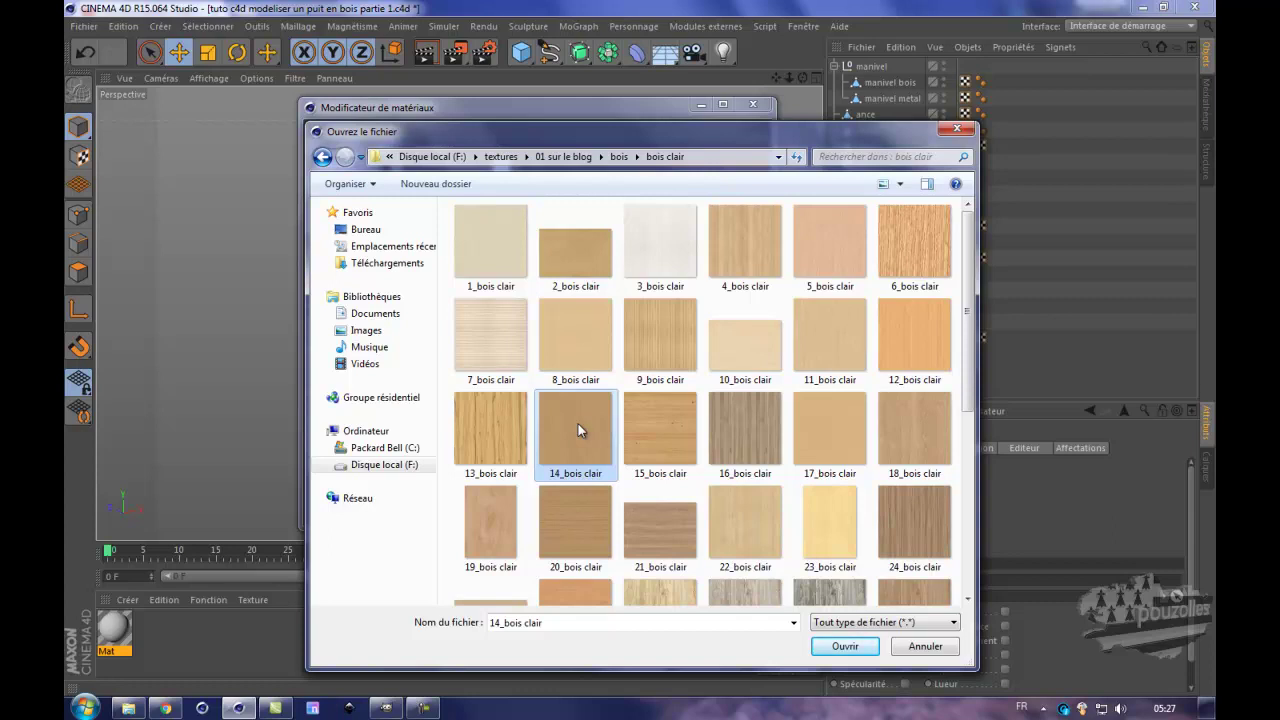
double_click(578, 430)
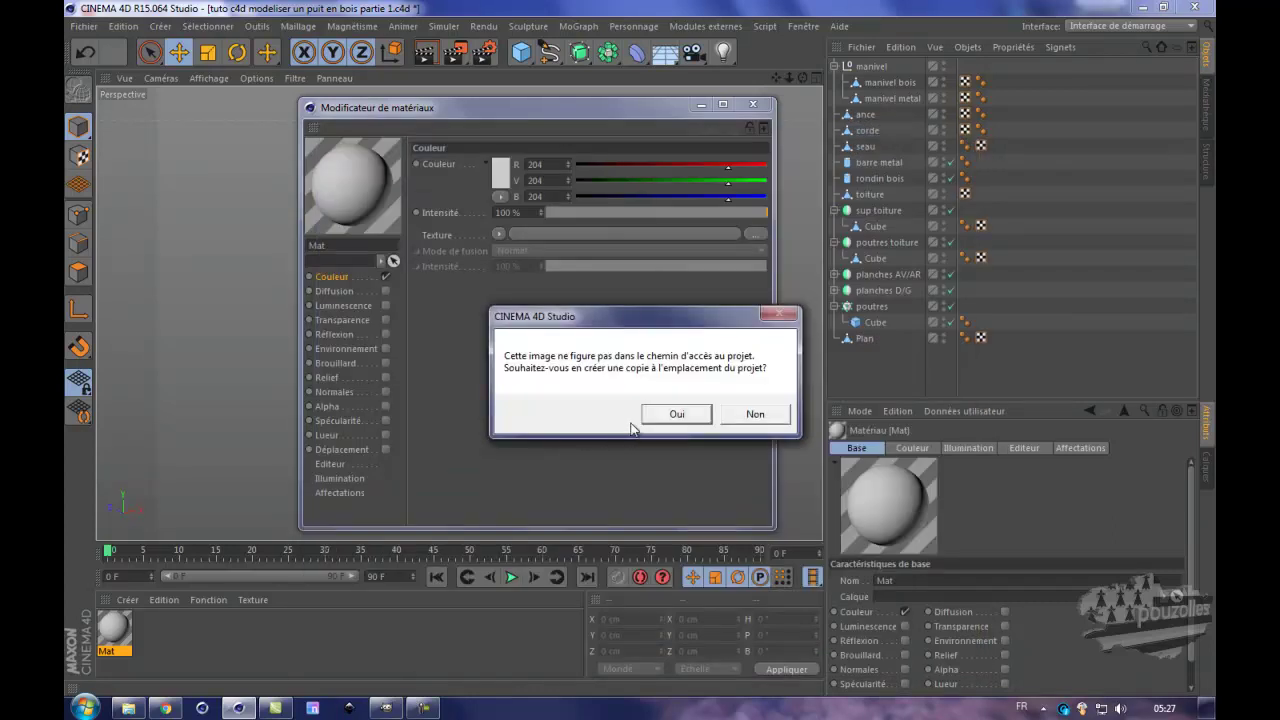
click(689, 414)
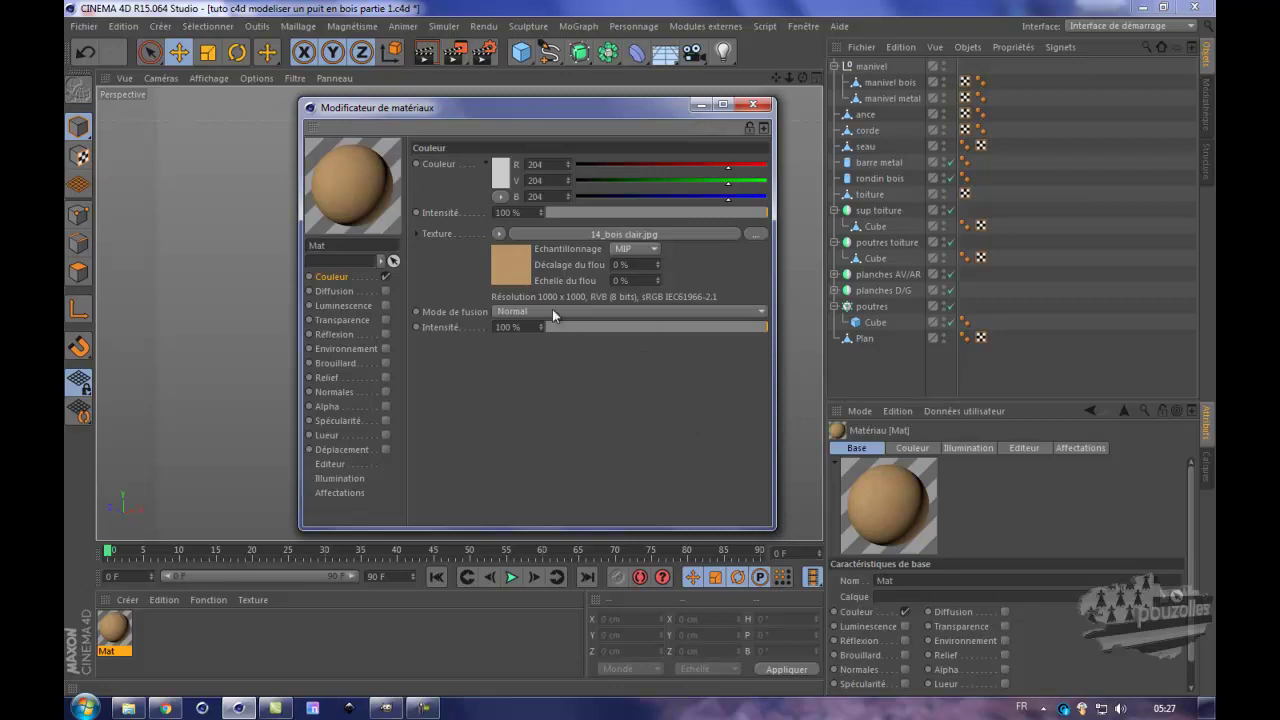
click(638, 249)
click(631, 265)
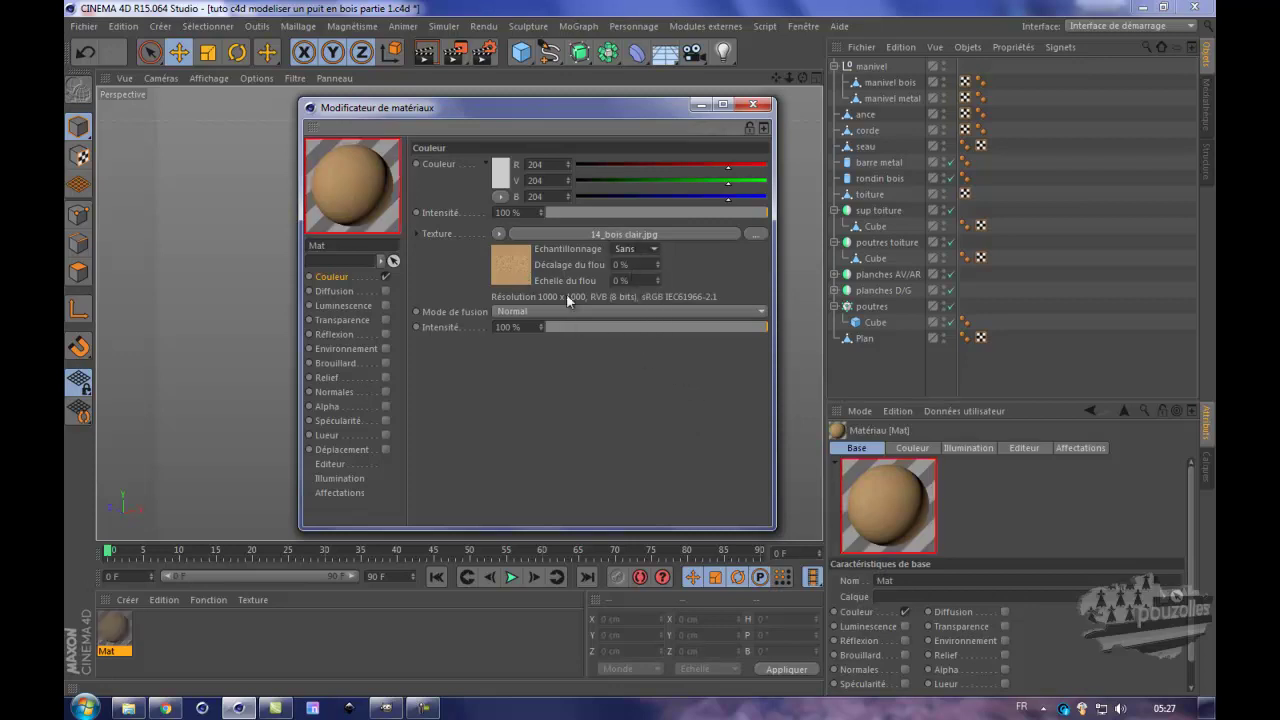
- Apply the wood material to the roof (toiture) and render the view to check the grain up close
drag(470, 112, 709, 289)
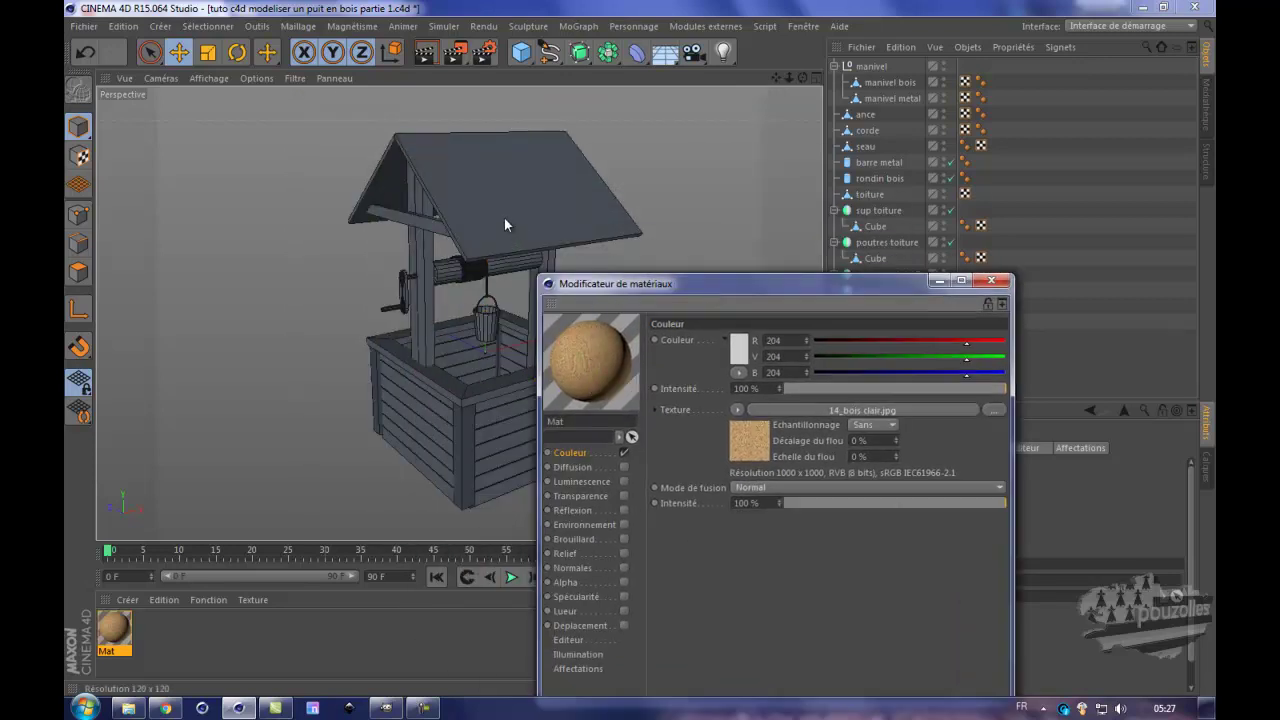
drag(504, 218, 507, 218)
scroll(534, 209, up, 3)
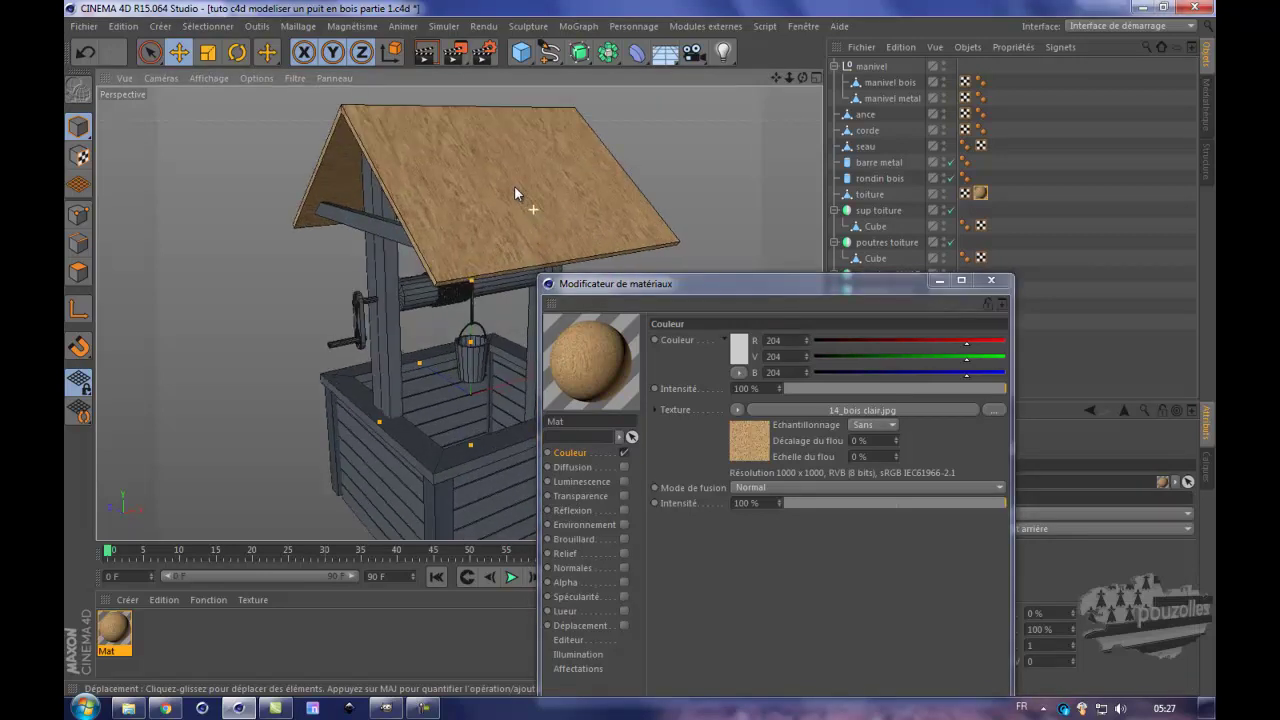
scroll(518, 190, up, 2)
click(425, 53)
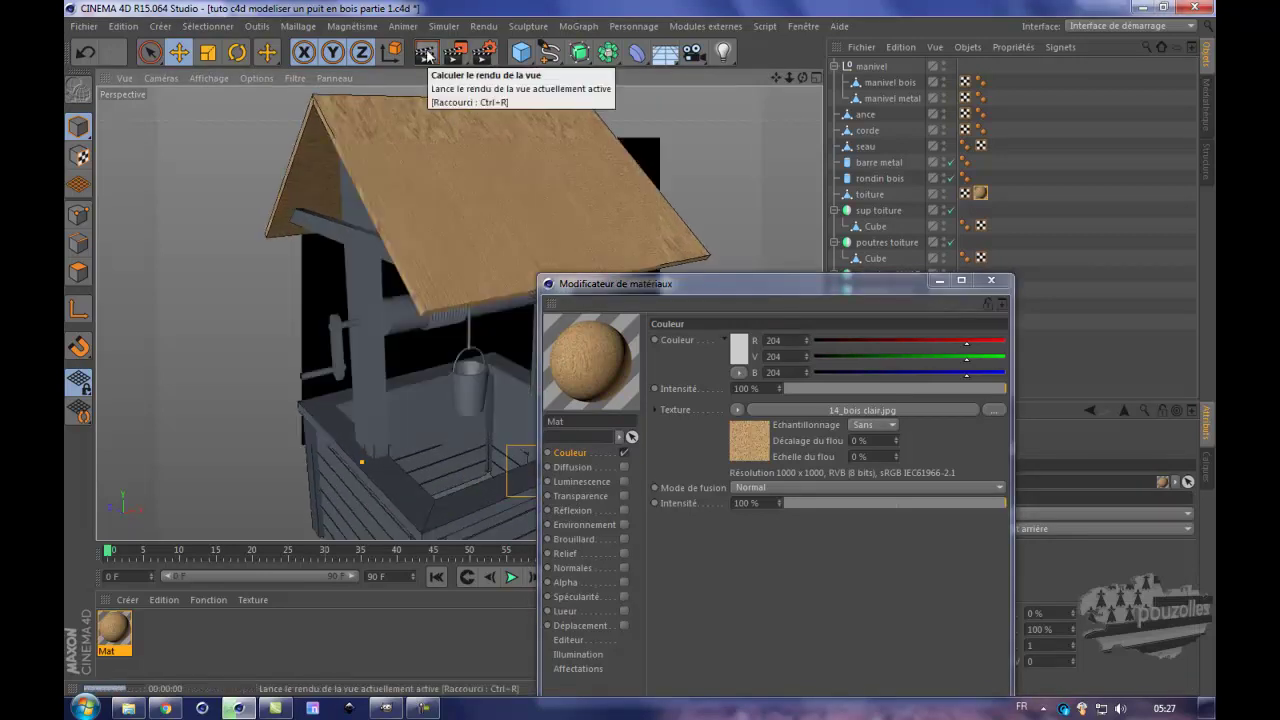
scroll(496, 232, up, 2)
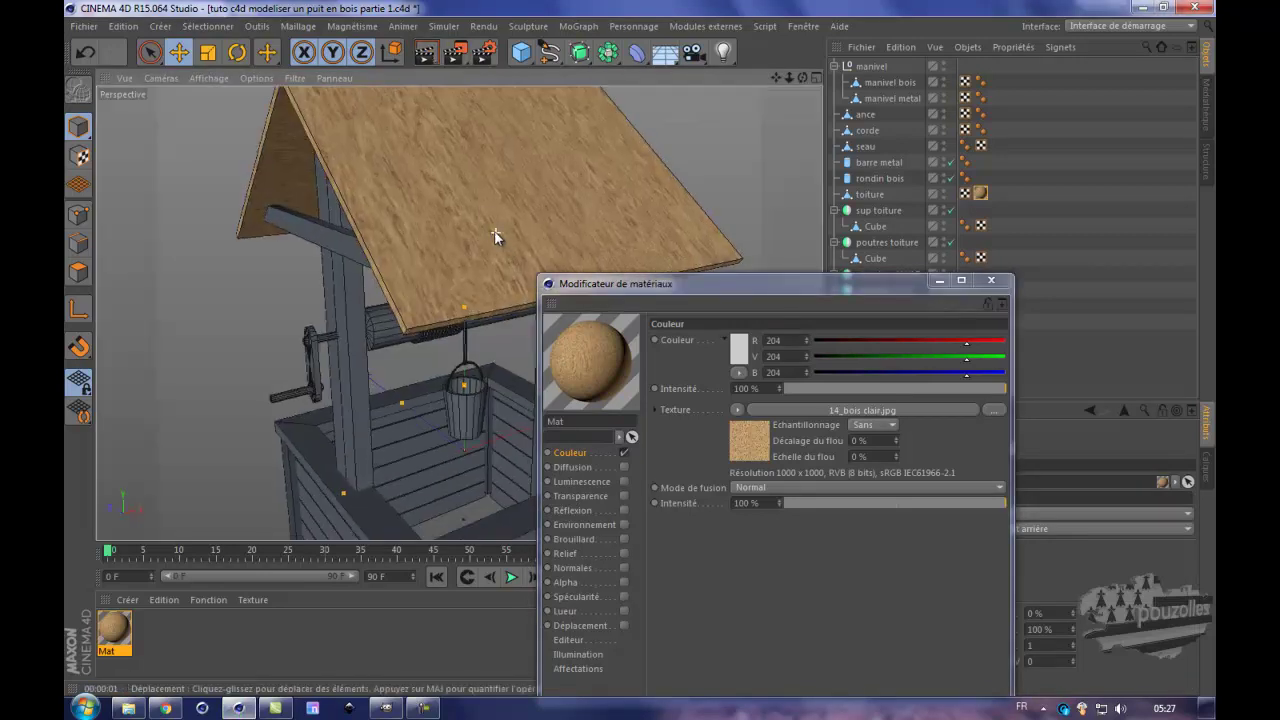
click(425, 53)
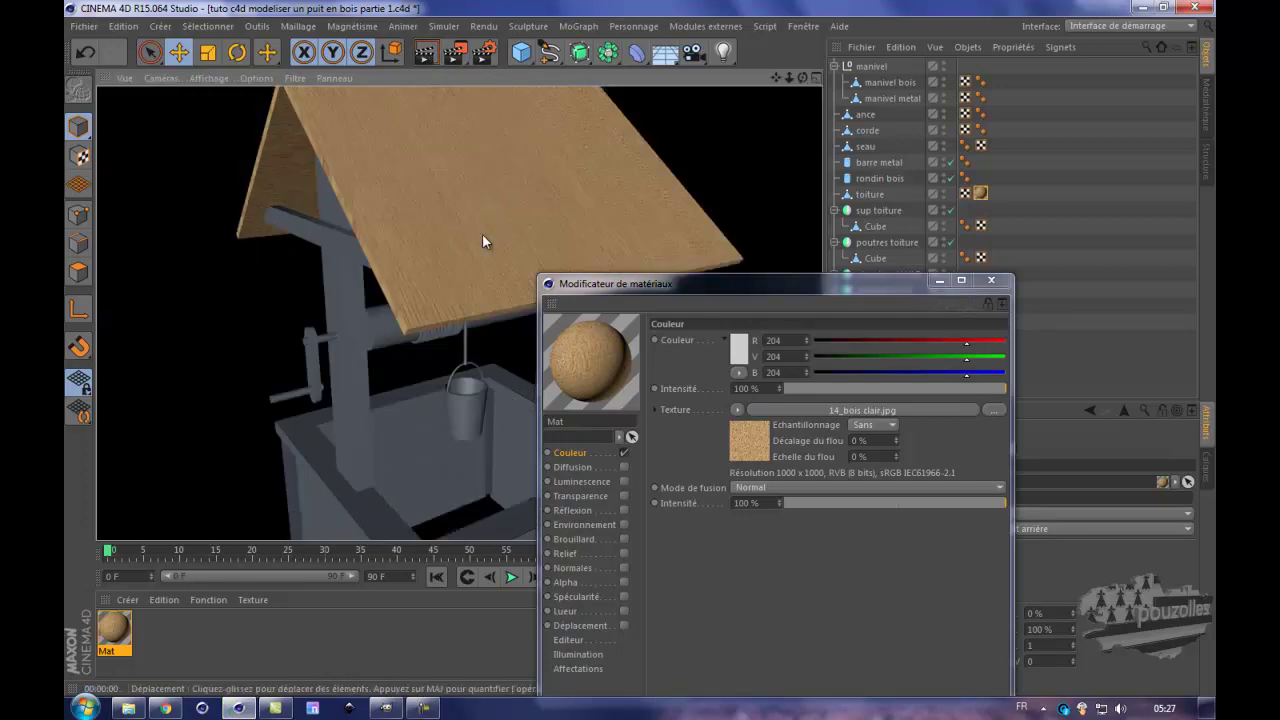
- Remove the wood material from the toiture object and bring the material editor back over the viewport
click(980, 193)
key(Delete)
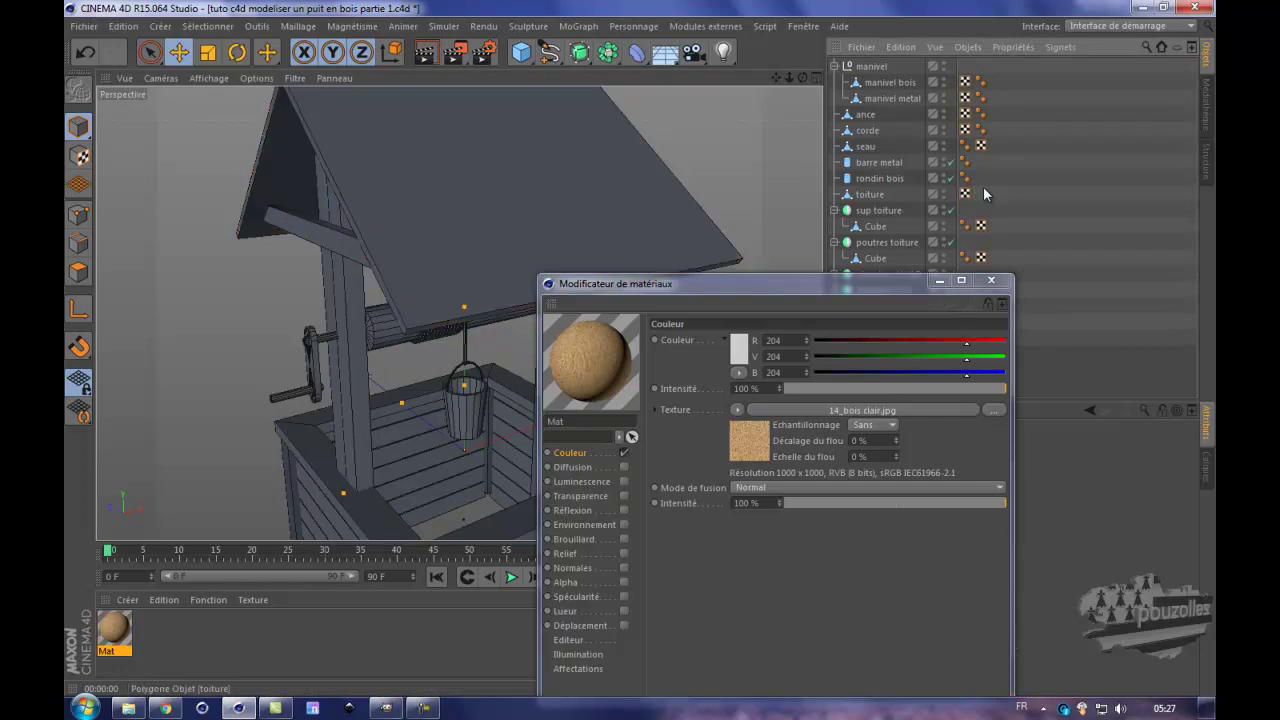
drag(776, 287, 557, 148)
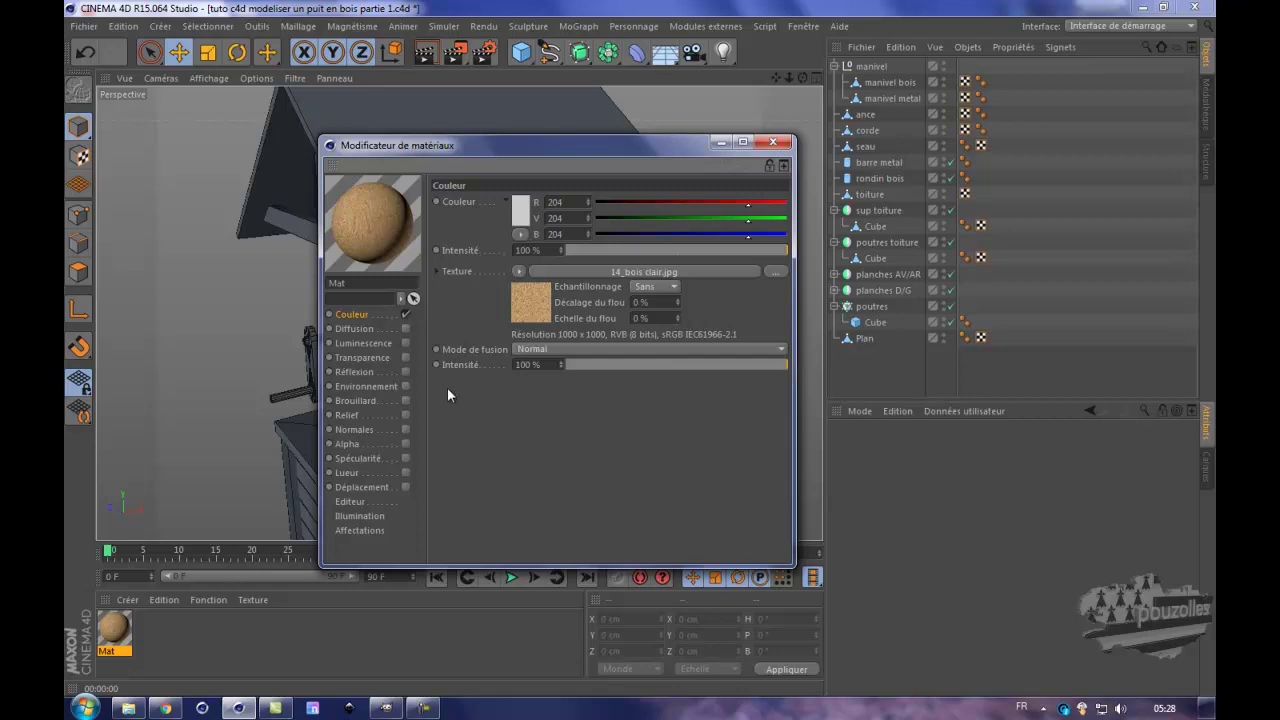
- Enable the material's Normales channel, disable it again and close the material editor
click(405, 430)
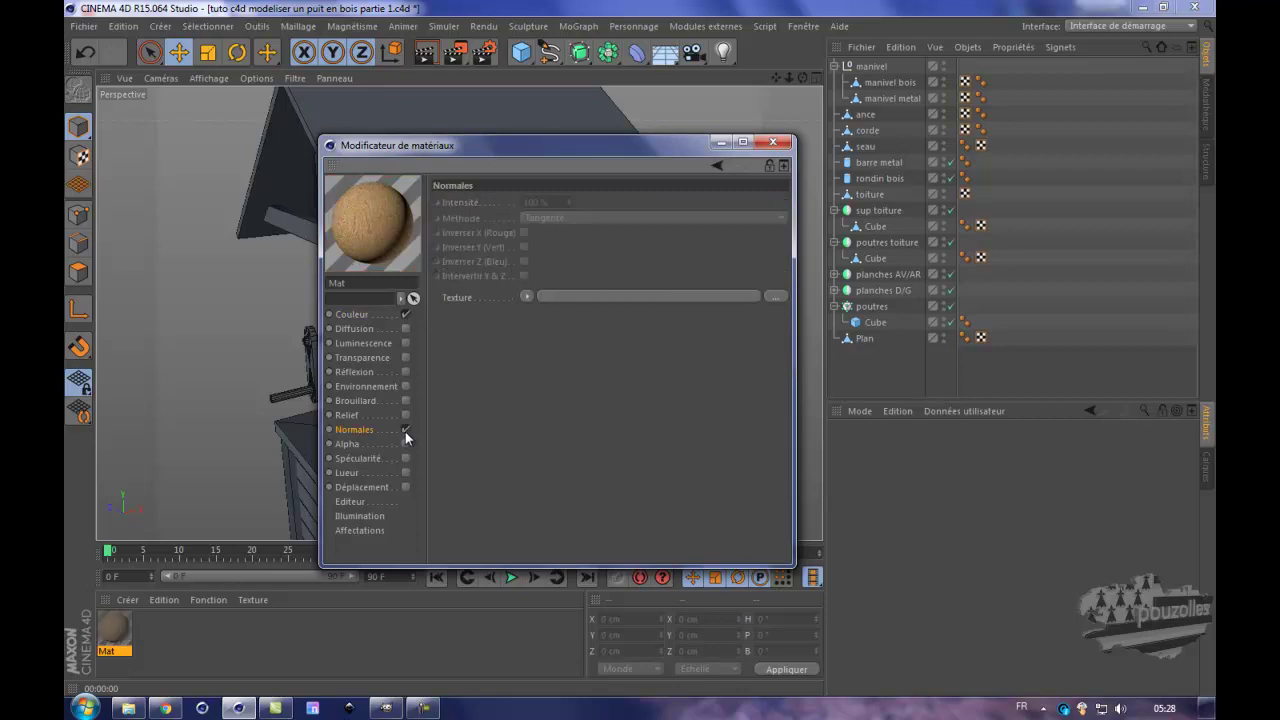
click(406, 430)
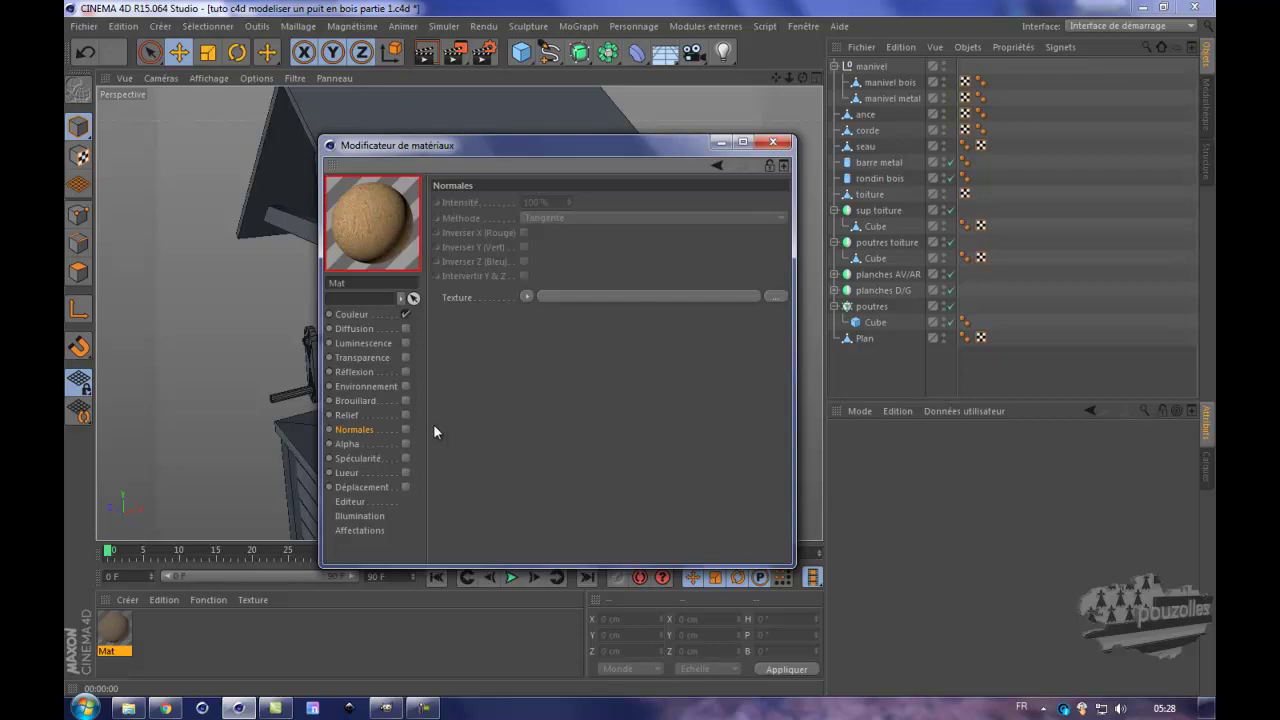
click(772, 144)
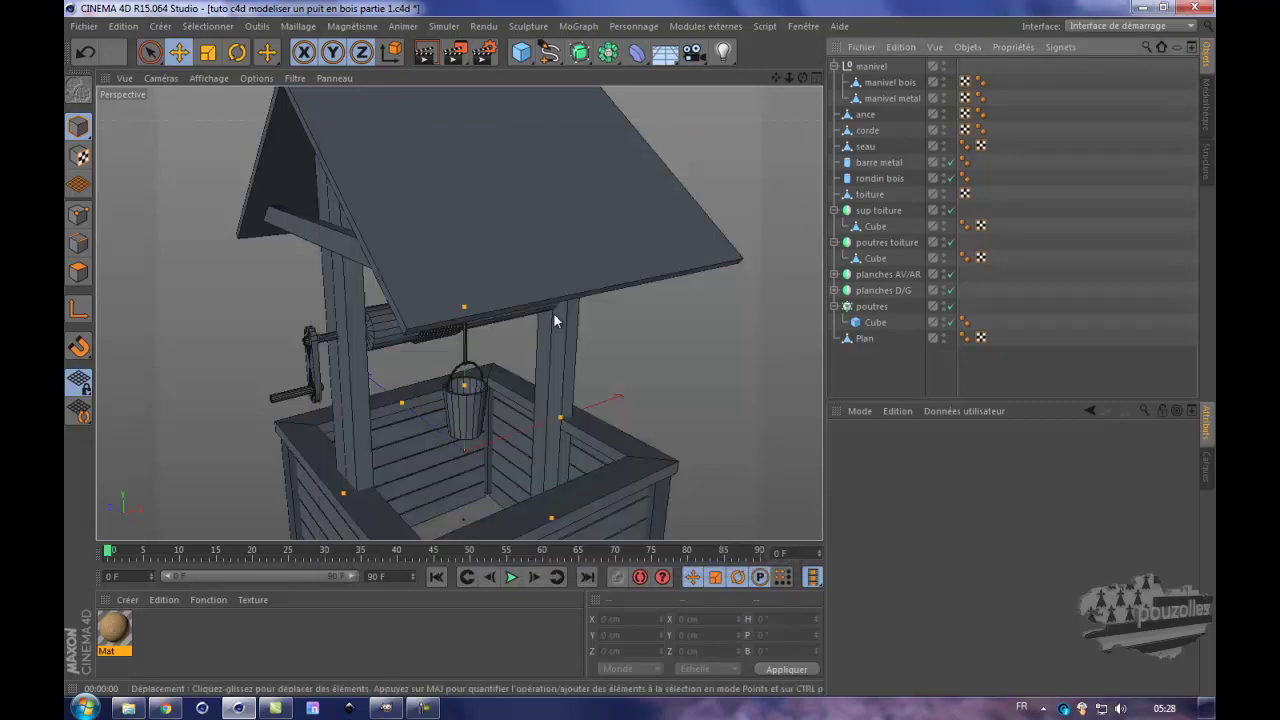
- Frame the whole well in the perspective view, deselect everything and collapse the manivel hierarchy
scroll(706, 172, down, 6)
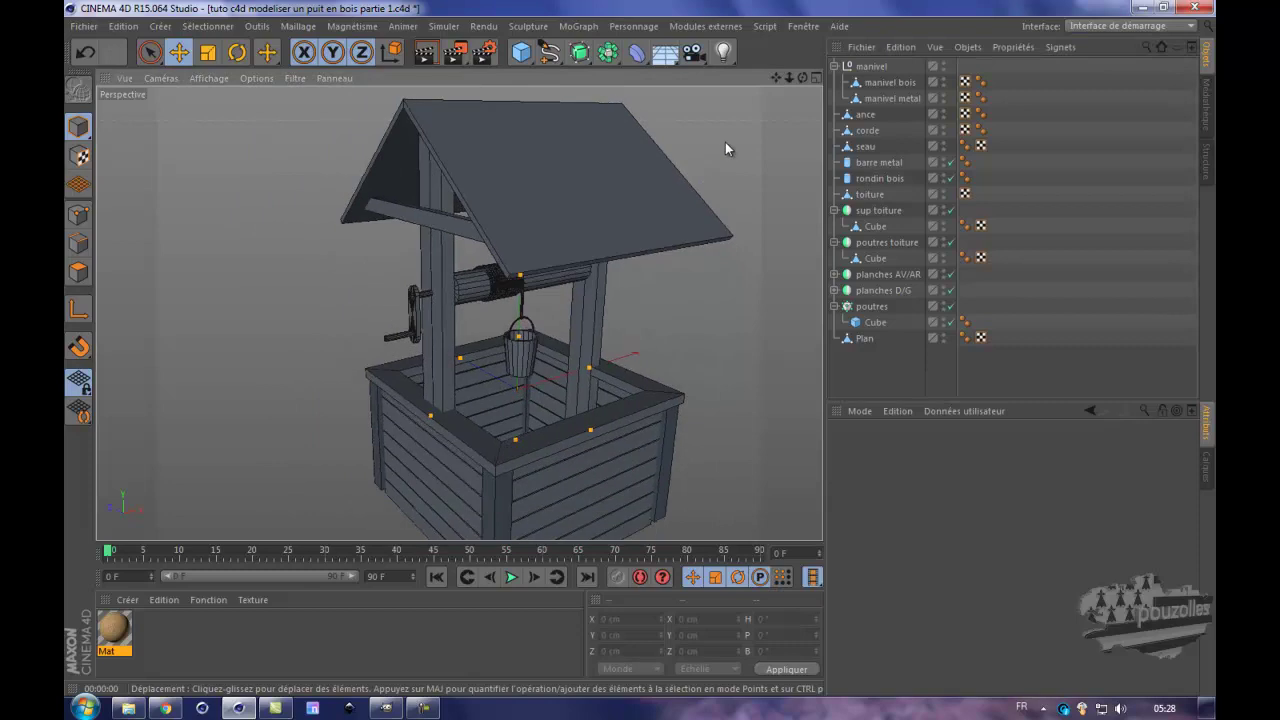
drag(774, 71, 629, 340)
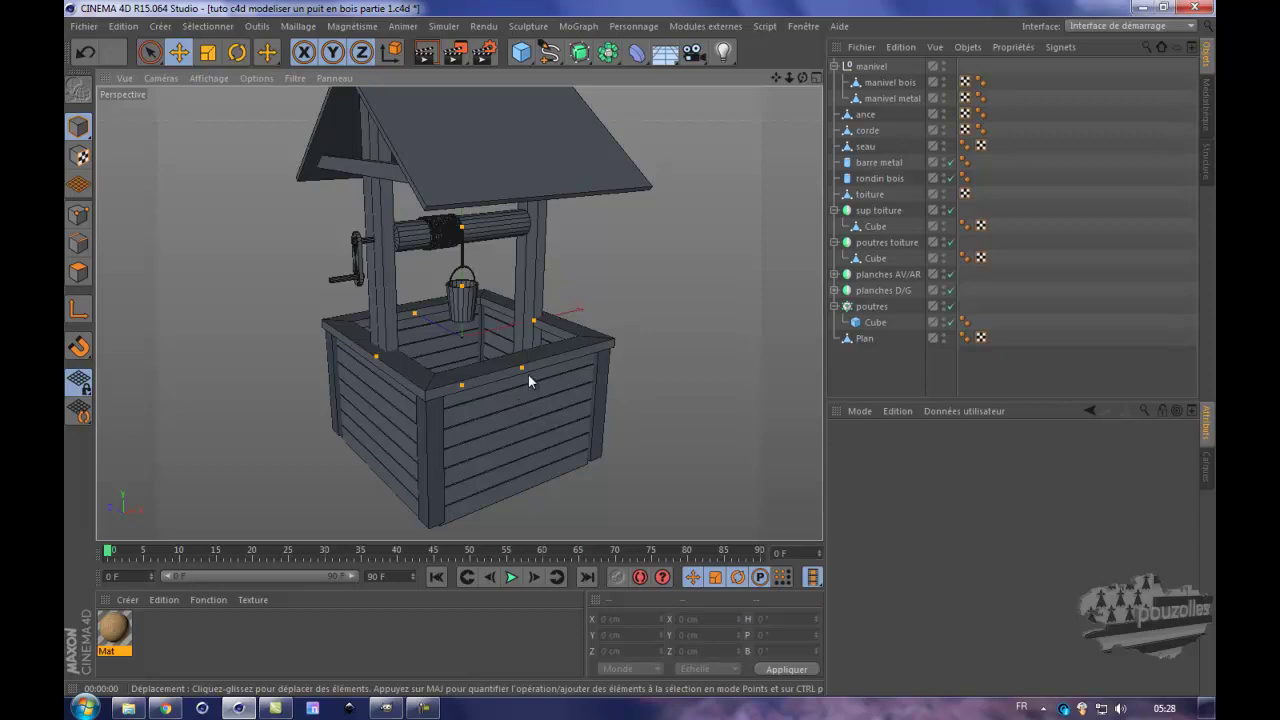
click(657, 357)
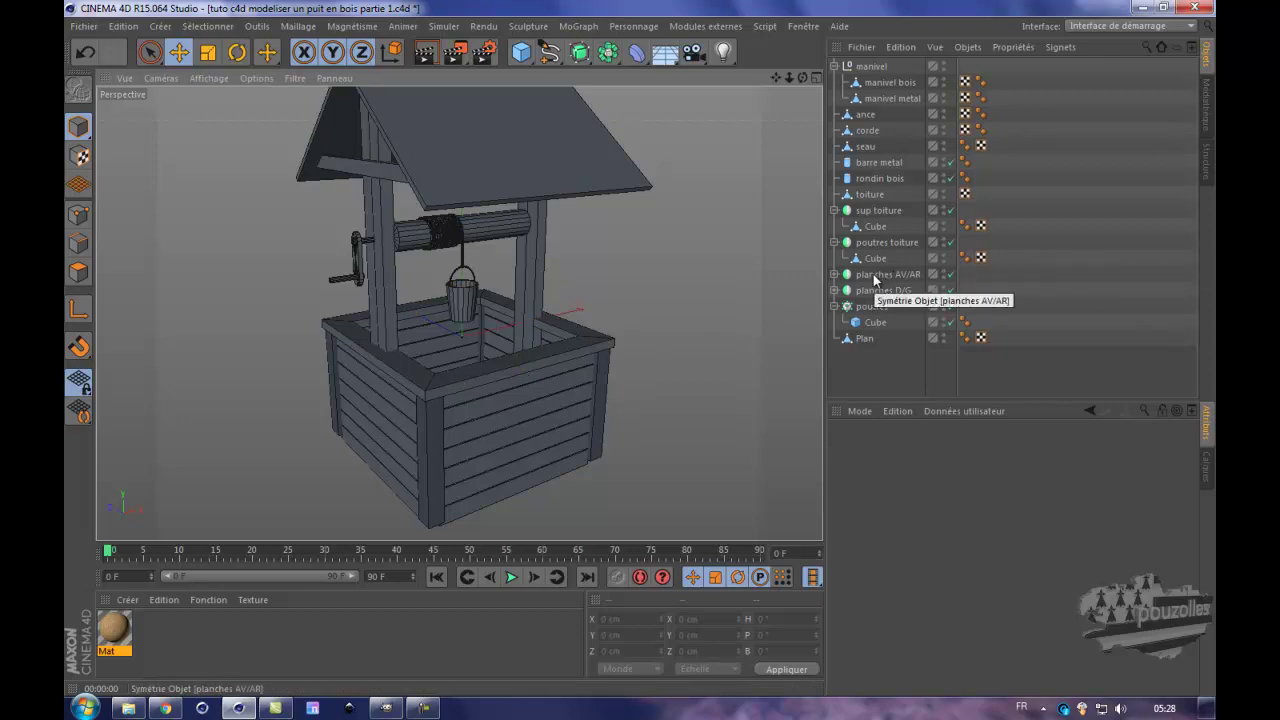
click(835, 67)
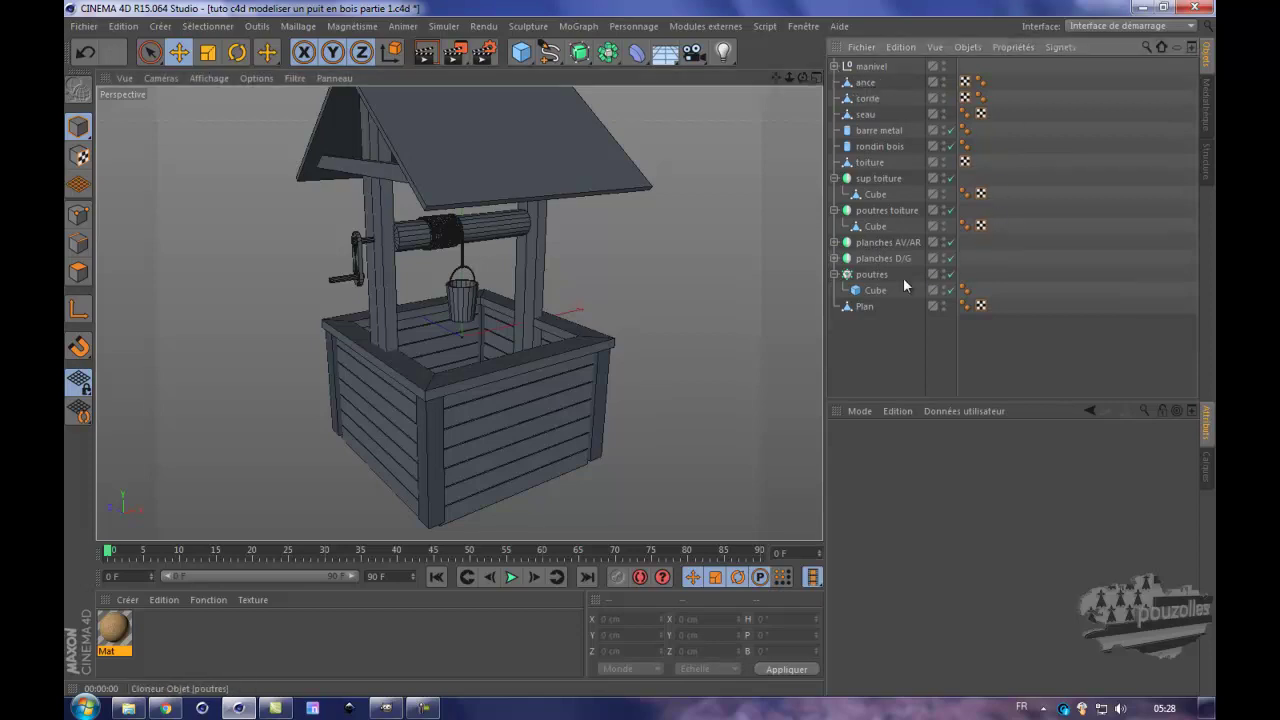
- Shift the planches D/G object about 93 cm along negative X to identify its planks, and undo the move
click(876, 260)
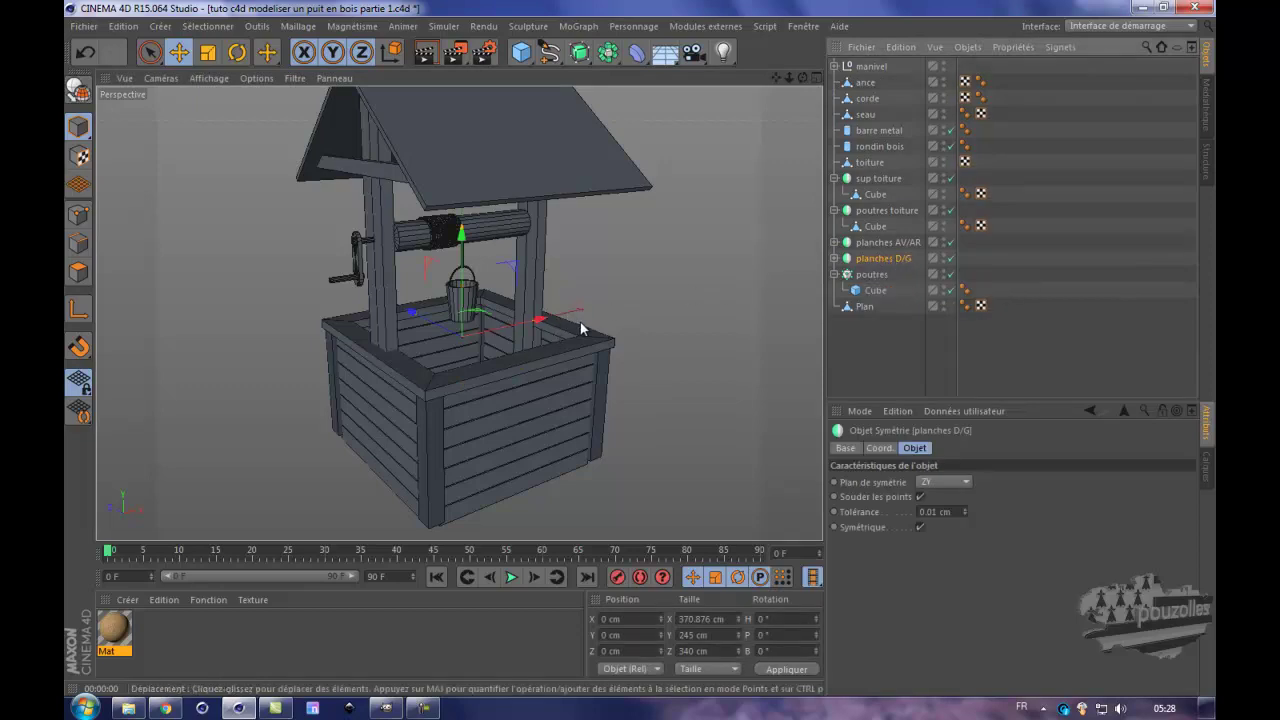
drag(539, 323, 500, 329)
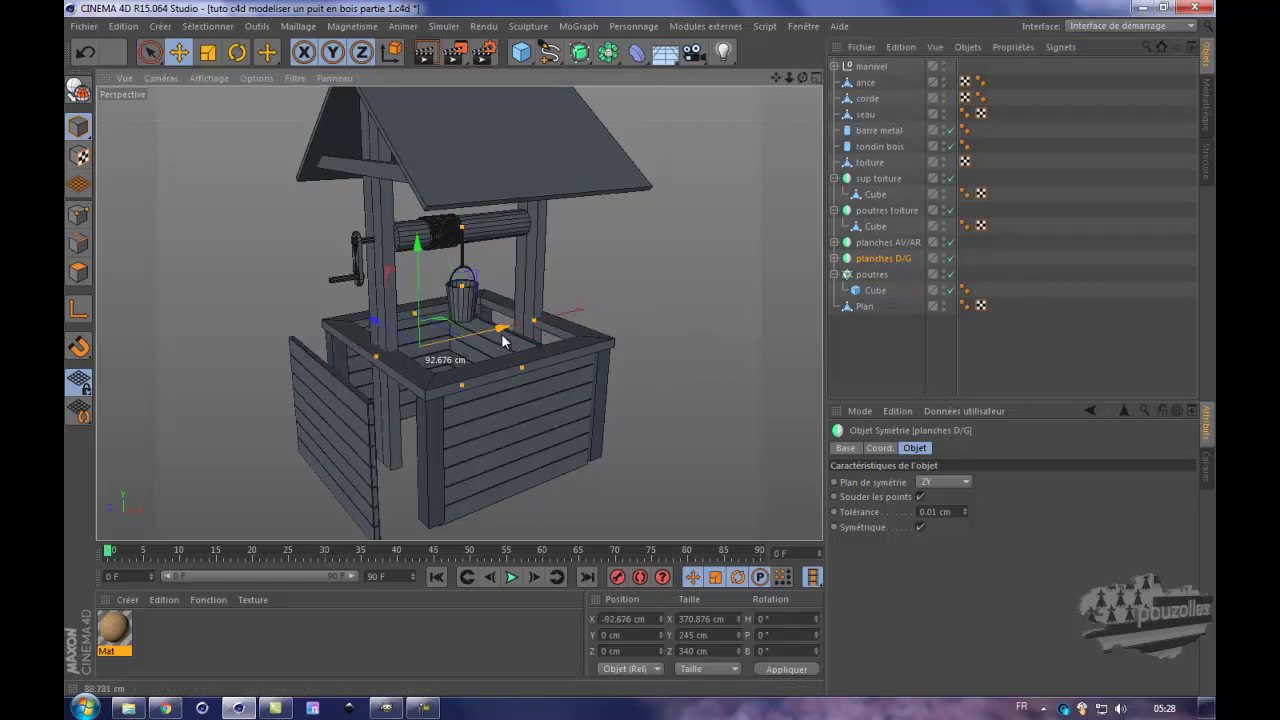
click(87, 55)
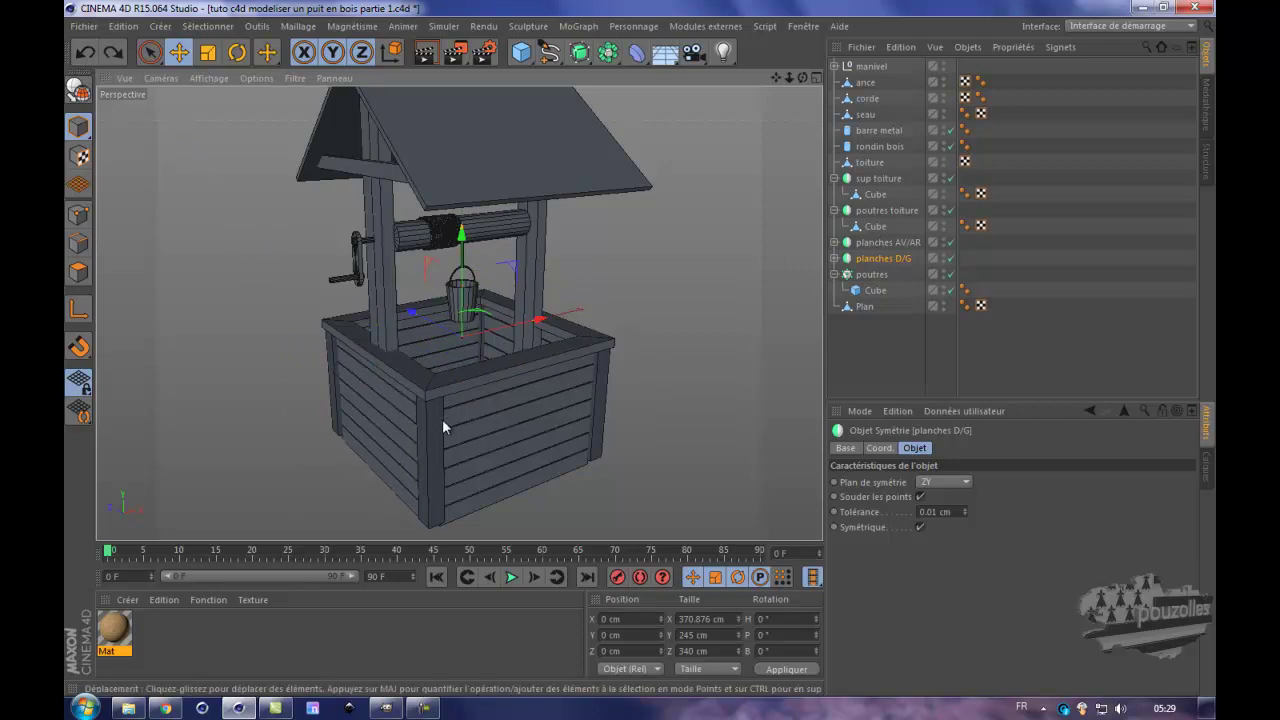
- Inspect the corner posts' poutres cloner and its Cube from another angle, and collapse the poutres hierarchy
mouse_move(643, 347)
alt+mouse_down()
mouse_move(659, 351)
mouse_move(640, 350)
alt+mouse_up()
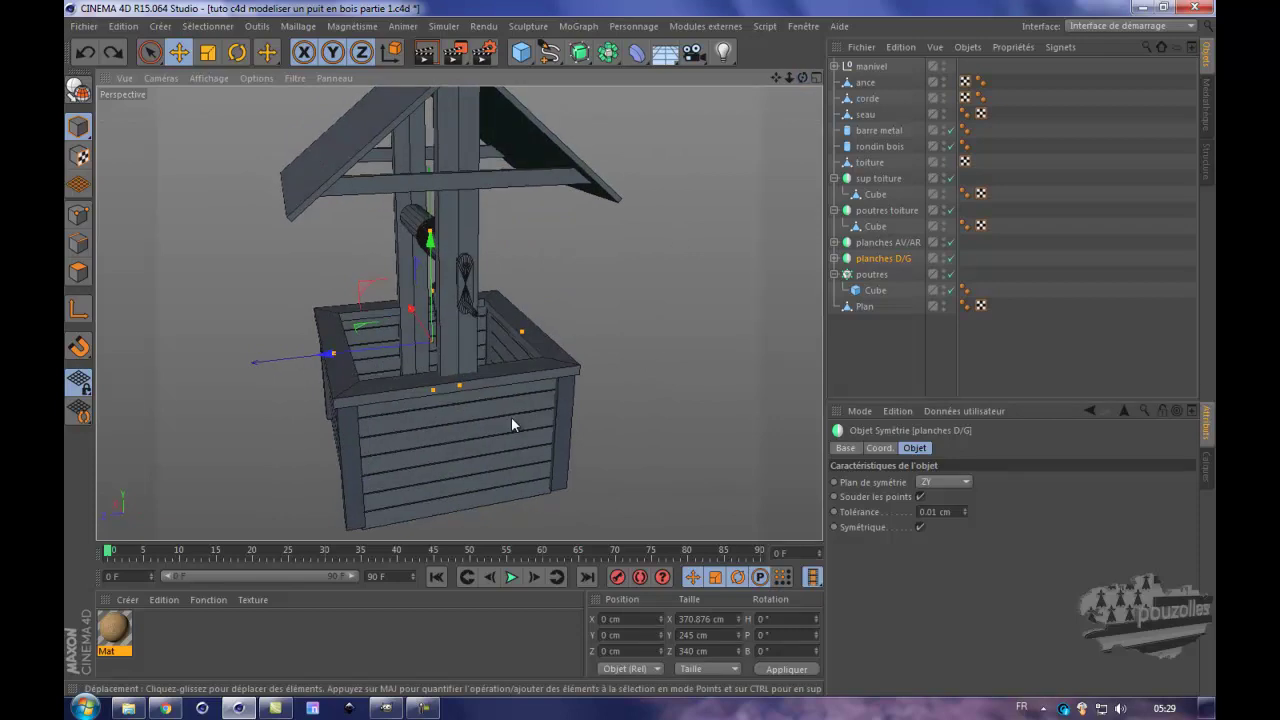
mouse_move(615, 354)
alt+mouse_down()
mouse_move(639, 347)
mouse_move(618, 338)
mouse_move(639, 347)
alt+mouse_up()
drag(776, 77, 641, 351)
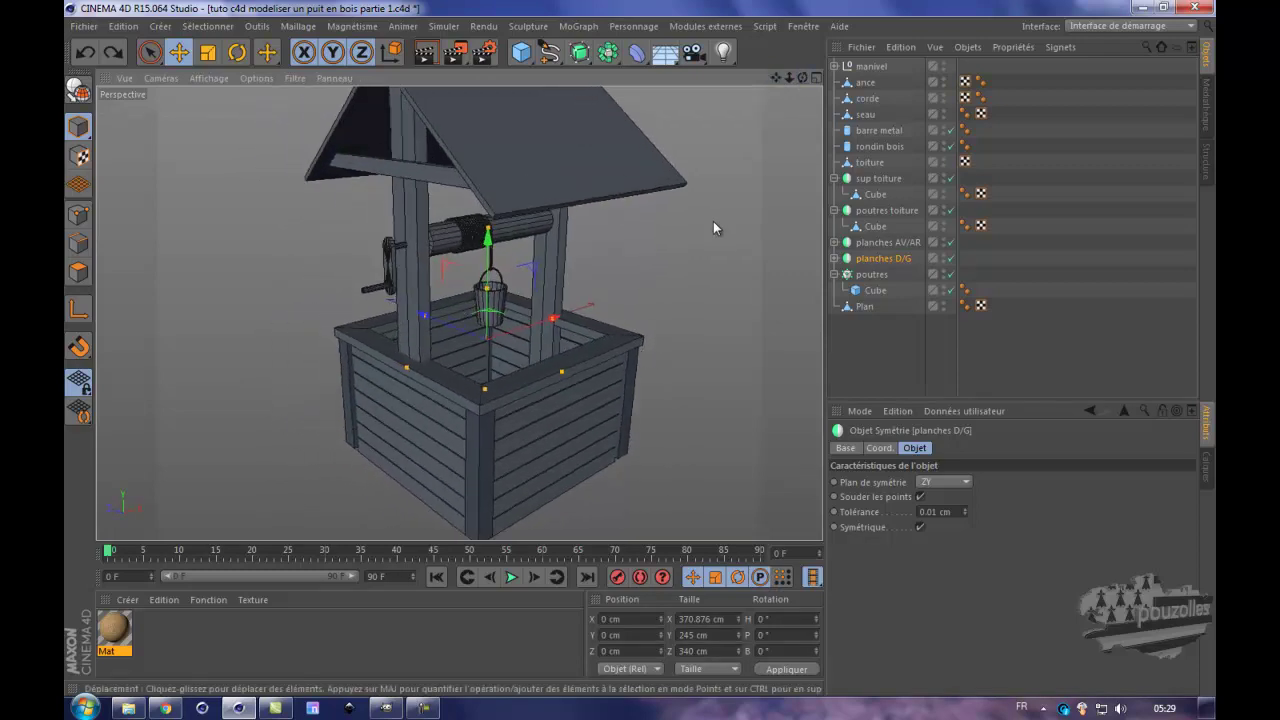
drag(802, 77, 641, 352)
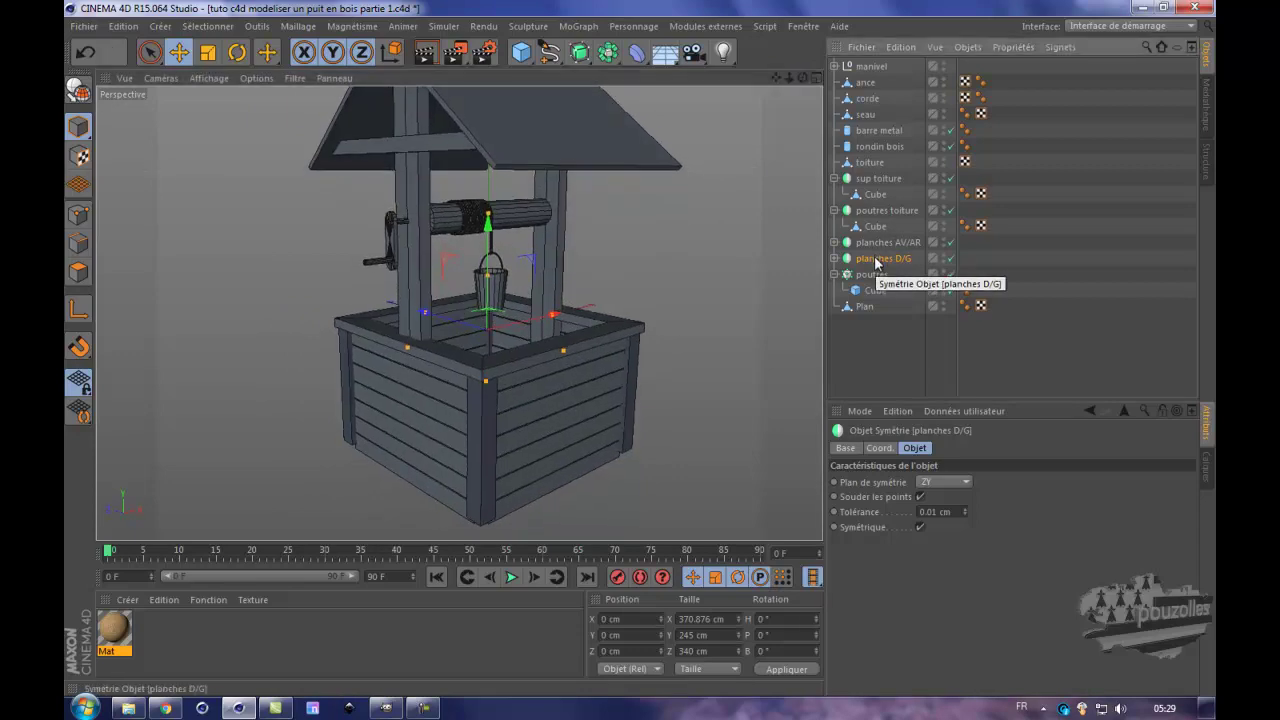
click(877, 291)
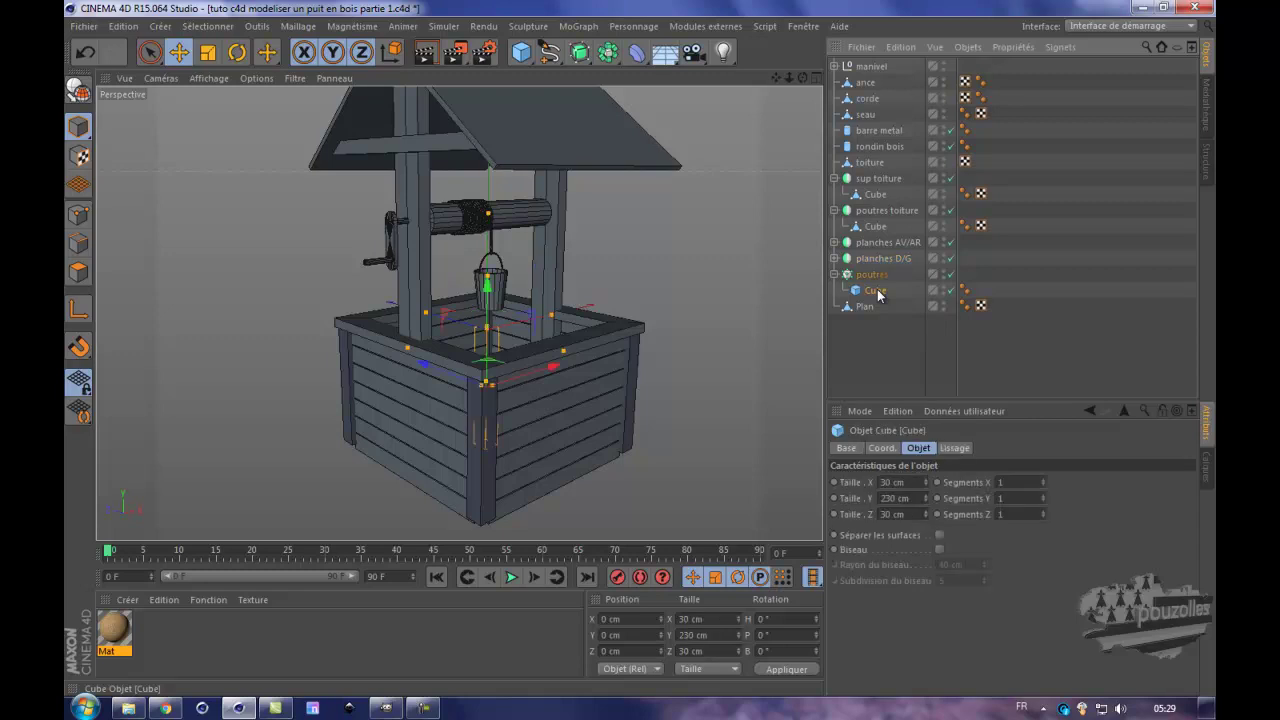
click(877, 275)
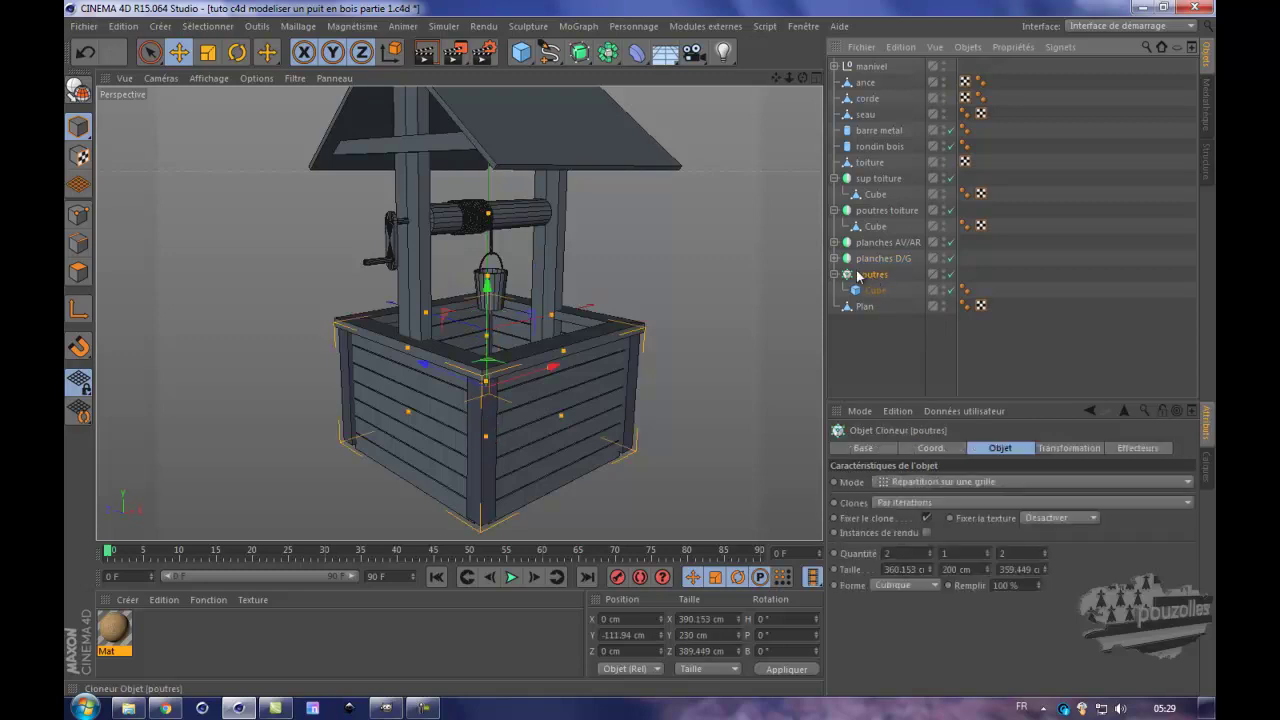
click(835, 275)
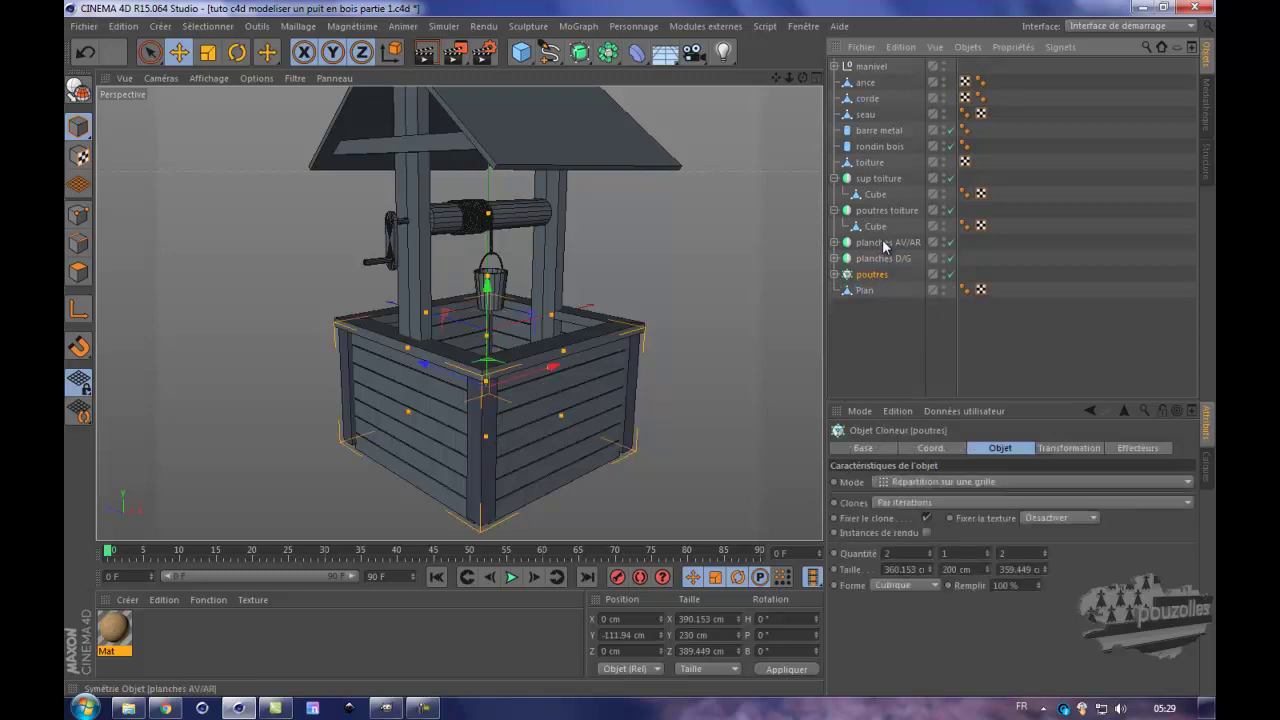
- Expand the planches D/G hierarchy down to its Cube and select the parent symmetry object
click(884, 244)
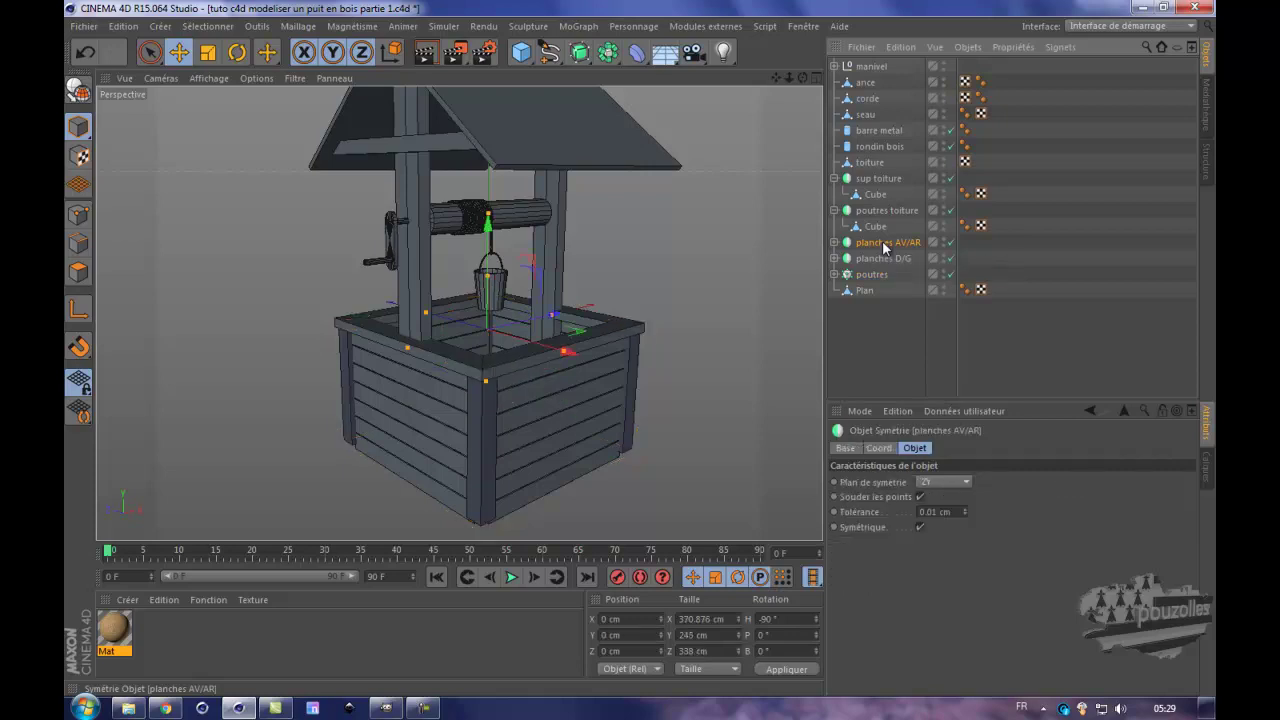
click(835, 259)
click(884, 291)
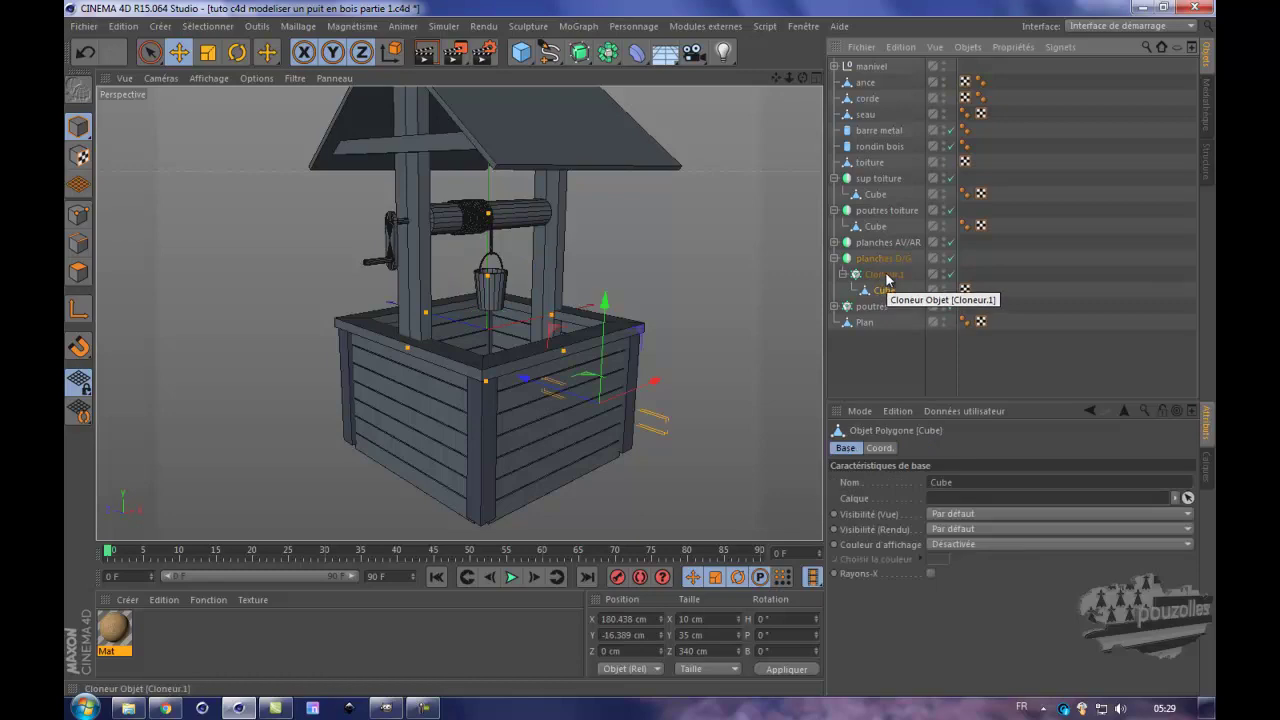
click(878, 259)
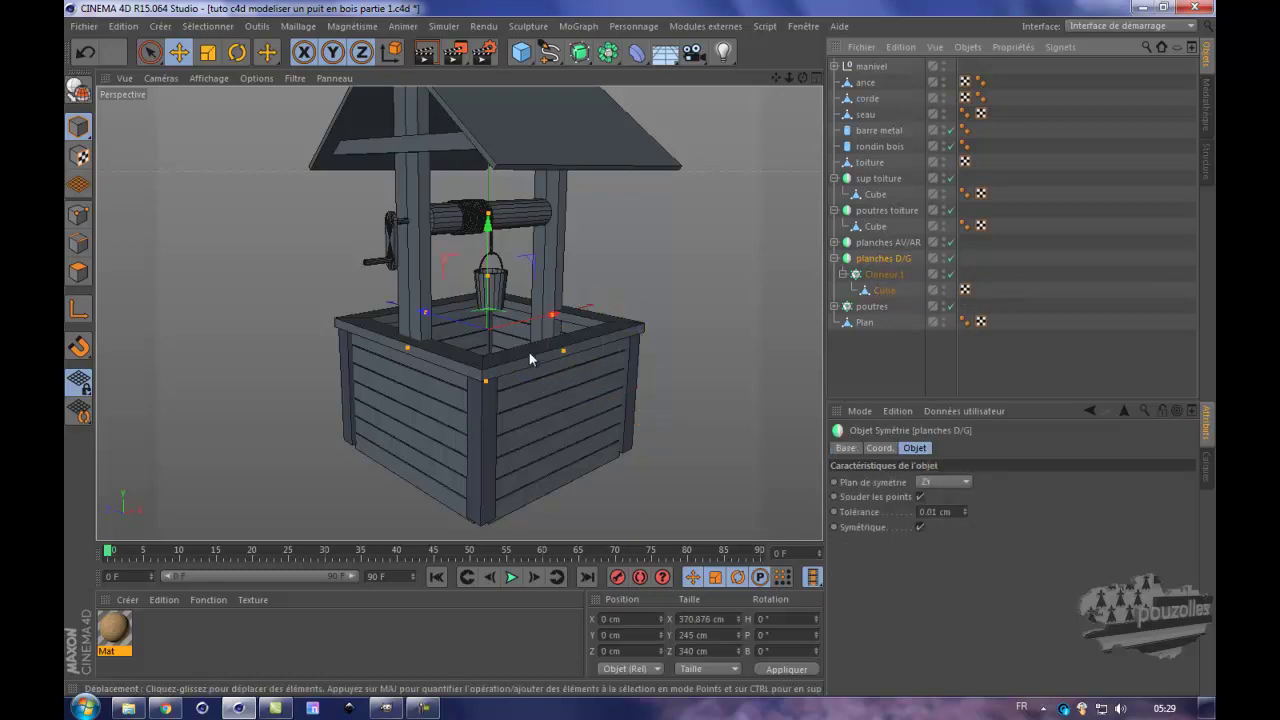
- Apply the wood material Mat to planches D/G and render the view to check the plank grain up close
drag(126, 628, 885, 262)
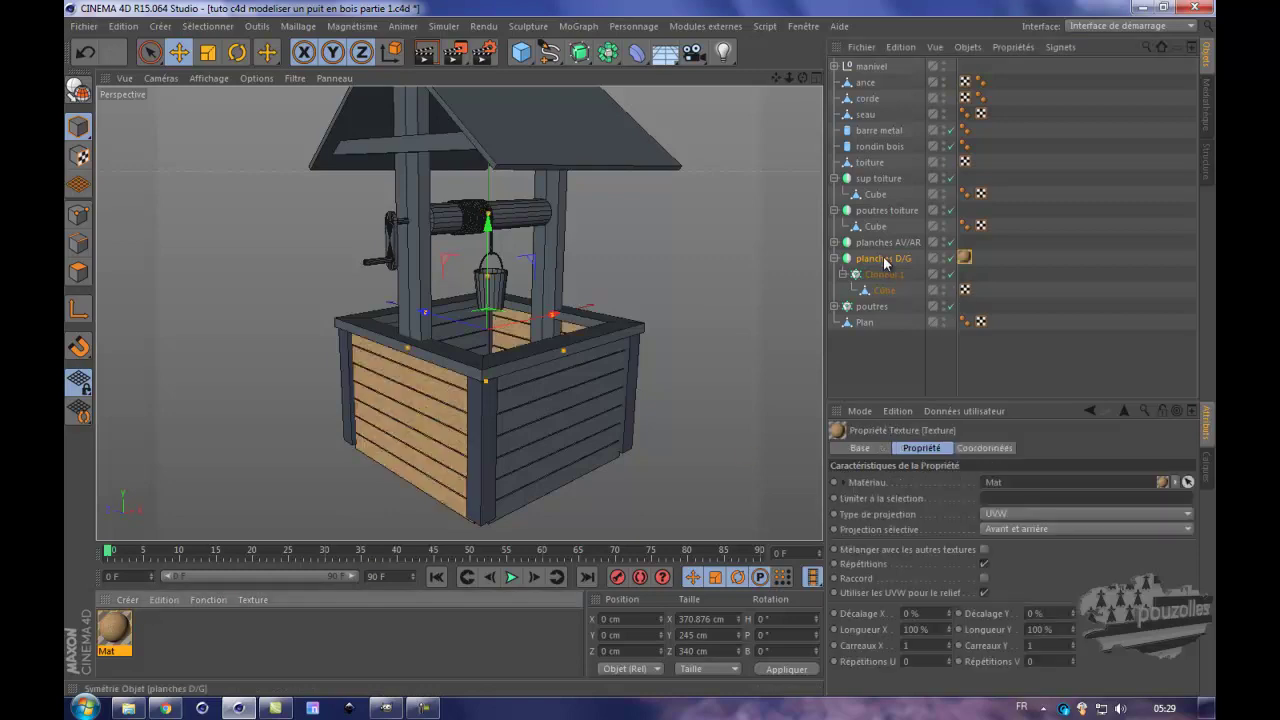
scroll(380, 486, up, 6)
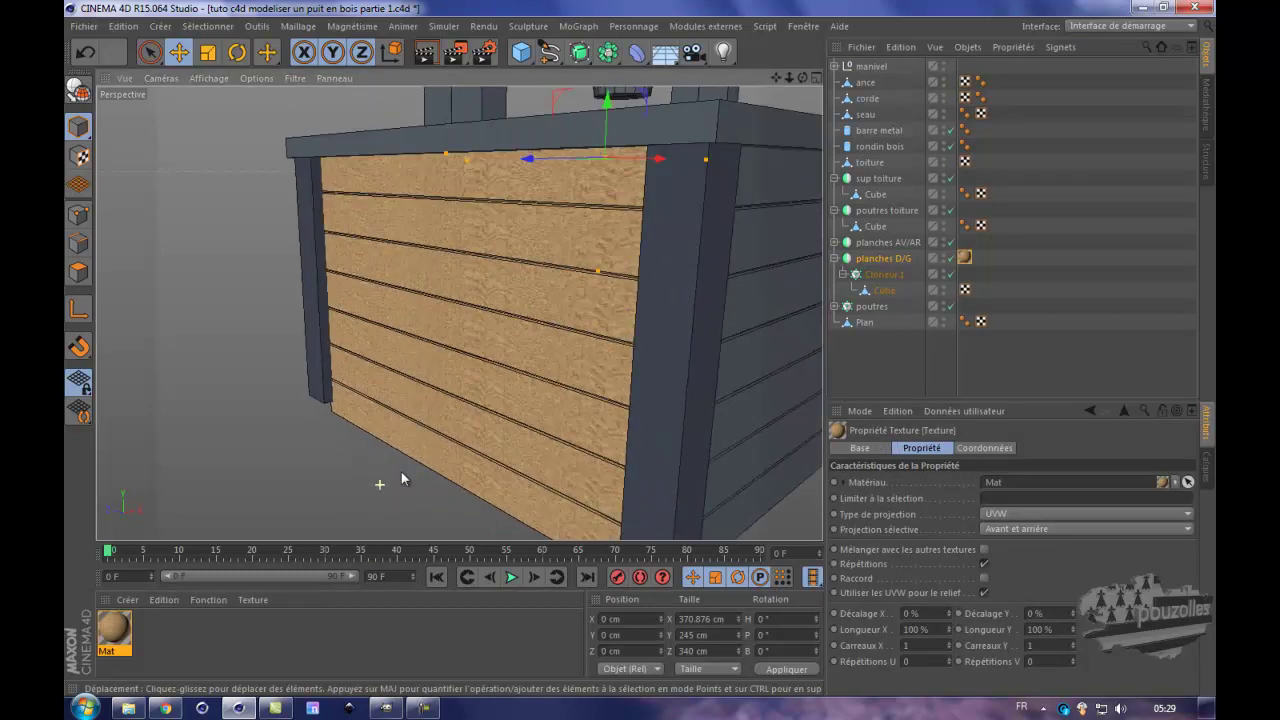
click(425, 52)
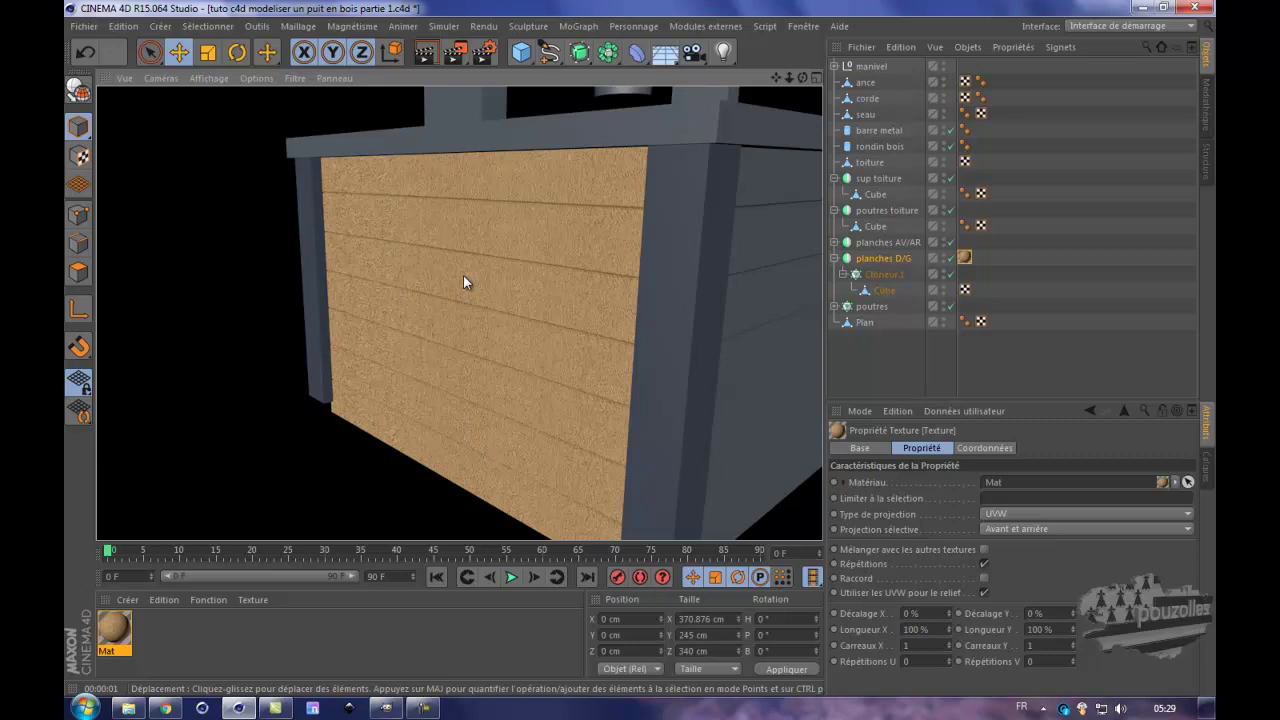
- Set the planches D/G texture's projection type to Cubique and render the view again
click(1066, 516)
click(1058, 576)
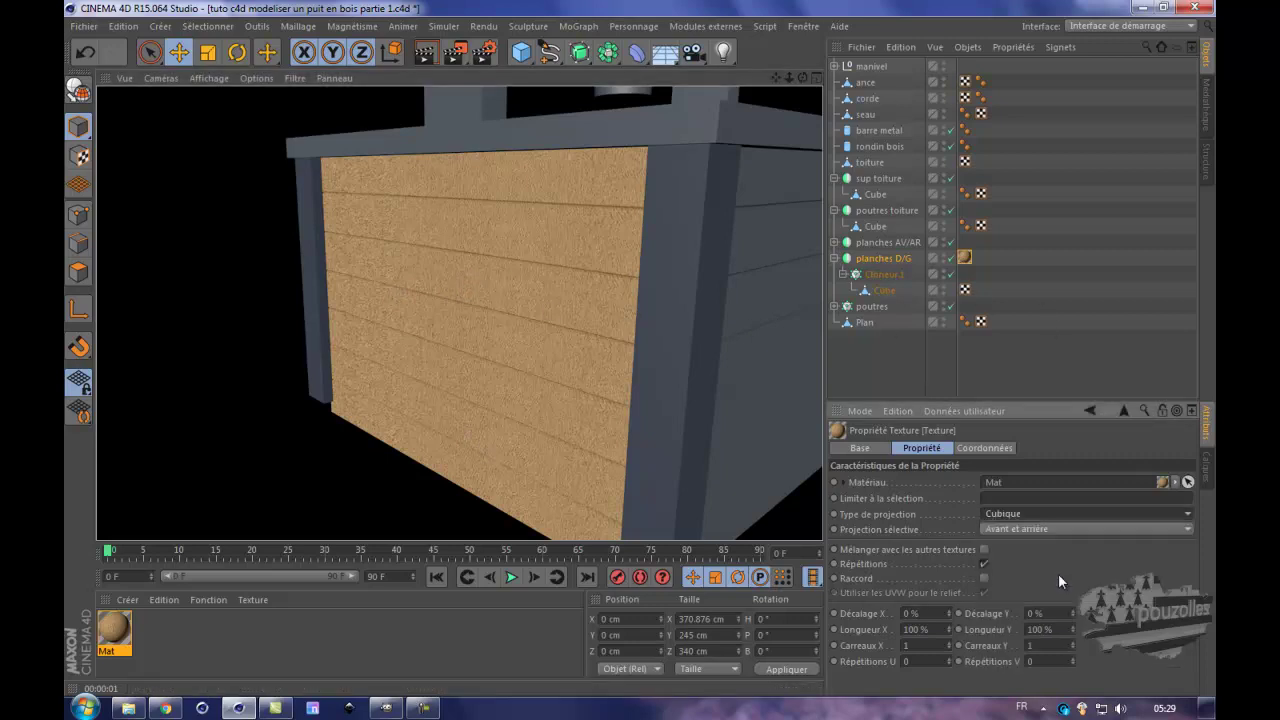
click(425, 52)
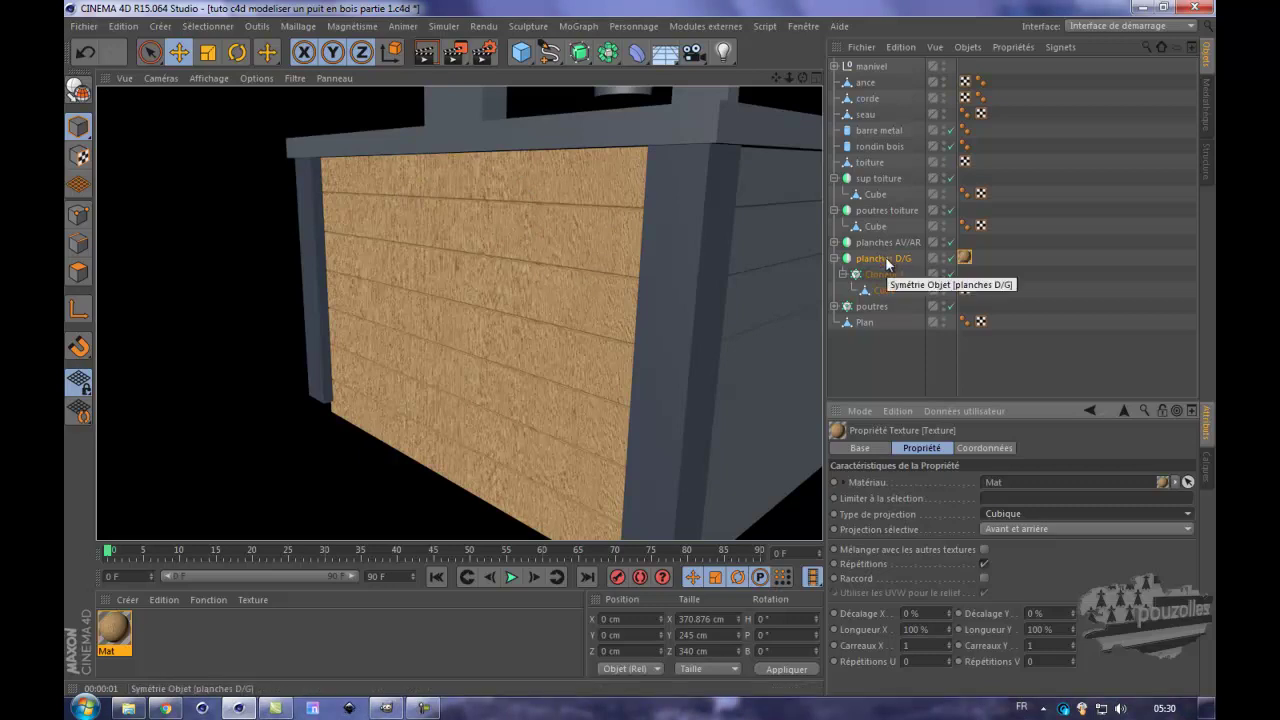
- Switch to Texture mode and select planches D/G to display its cubic projection grid
click(893, 335)
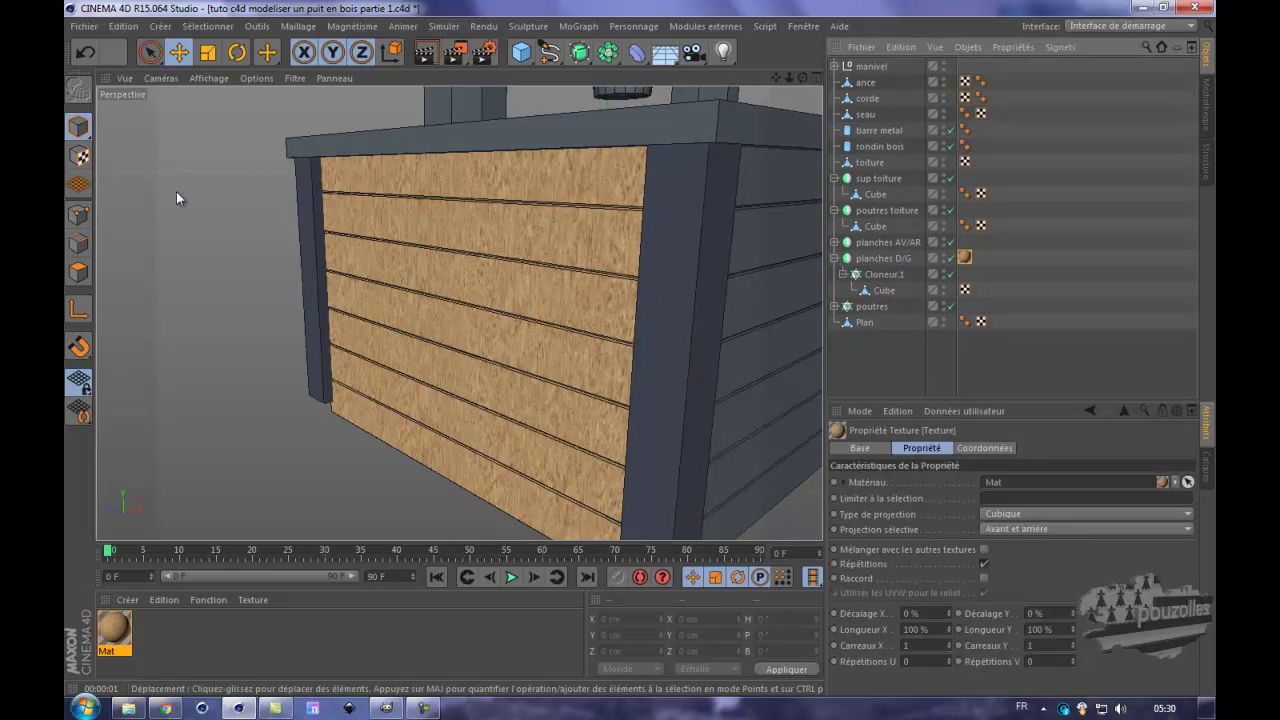
click(83, 158)
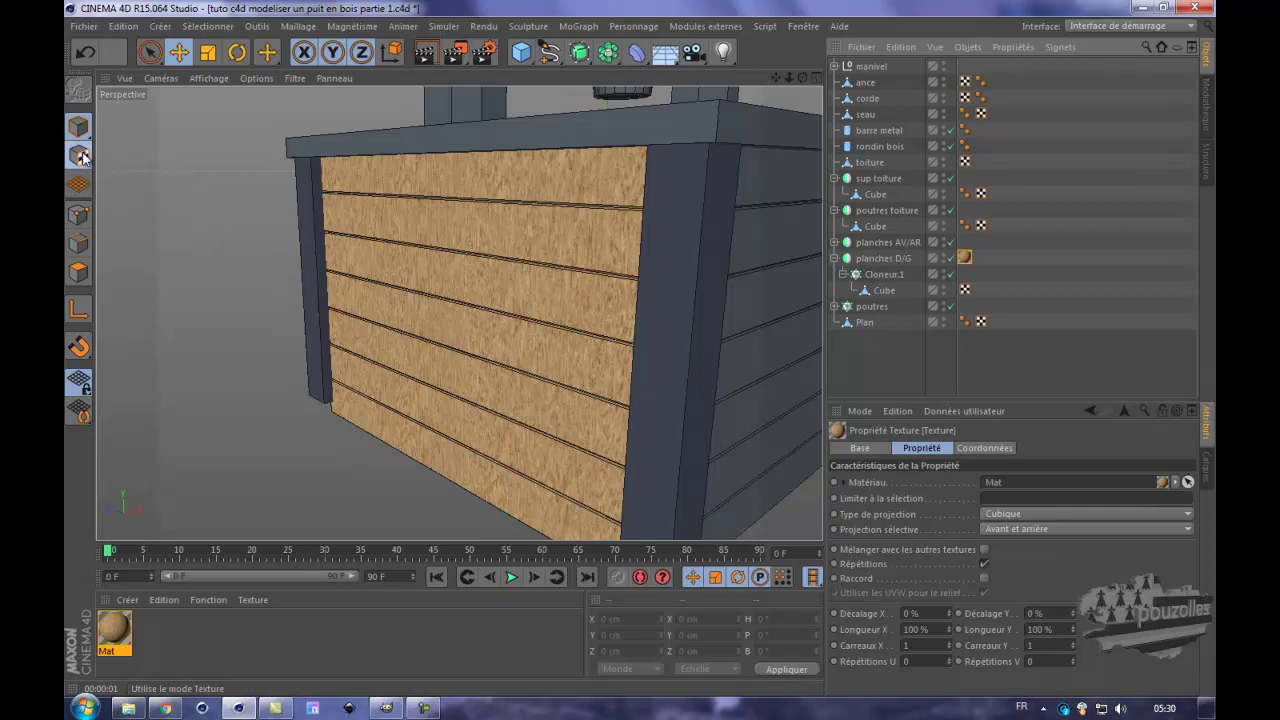
scroll(426, 309, down, 4)
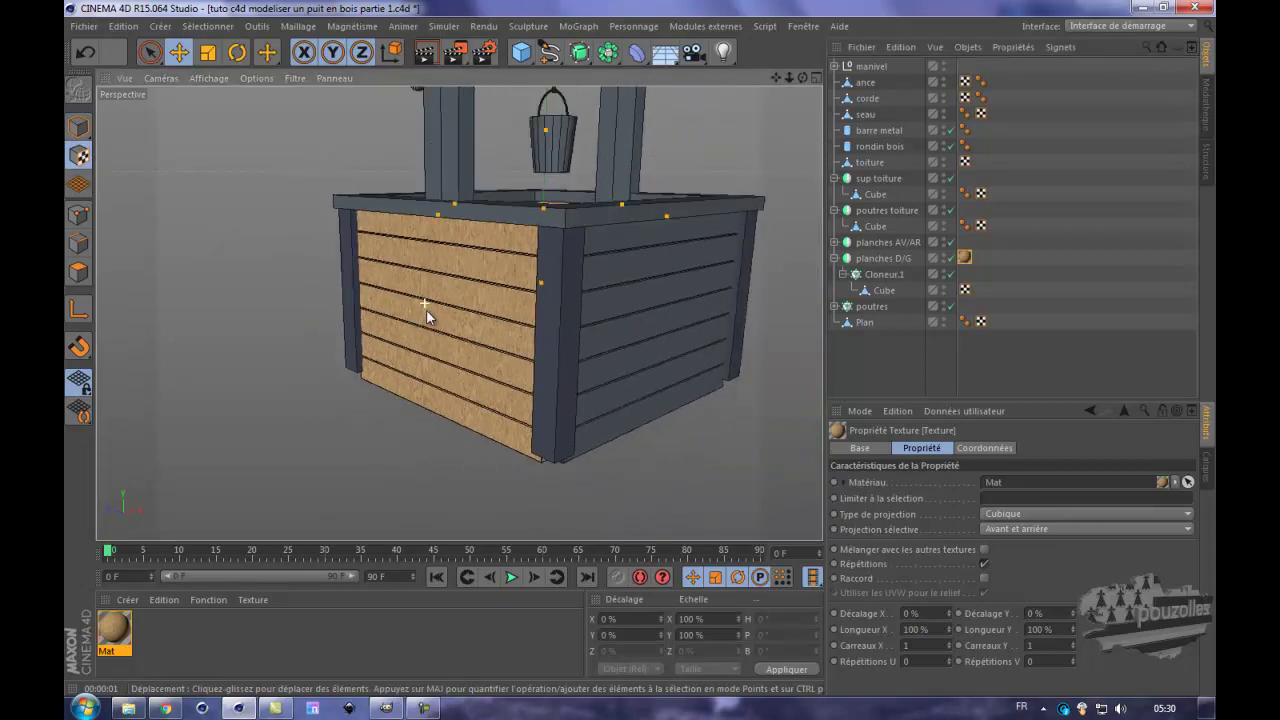
click(885, 258)
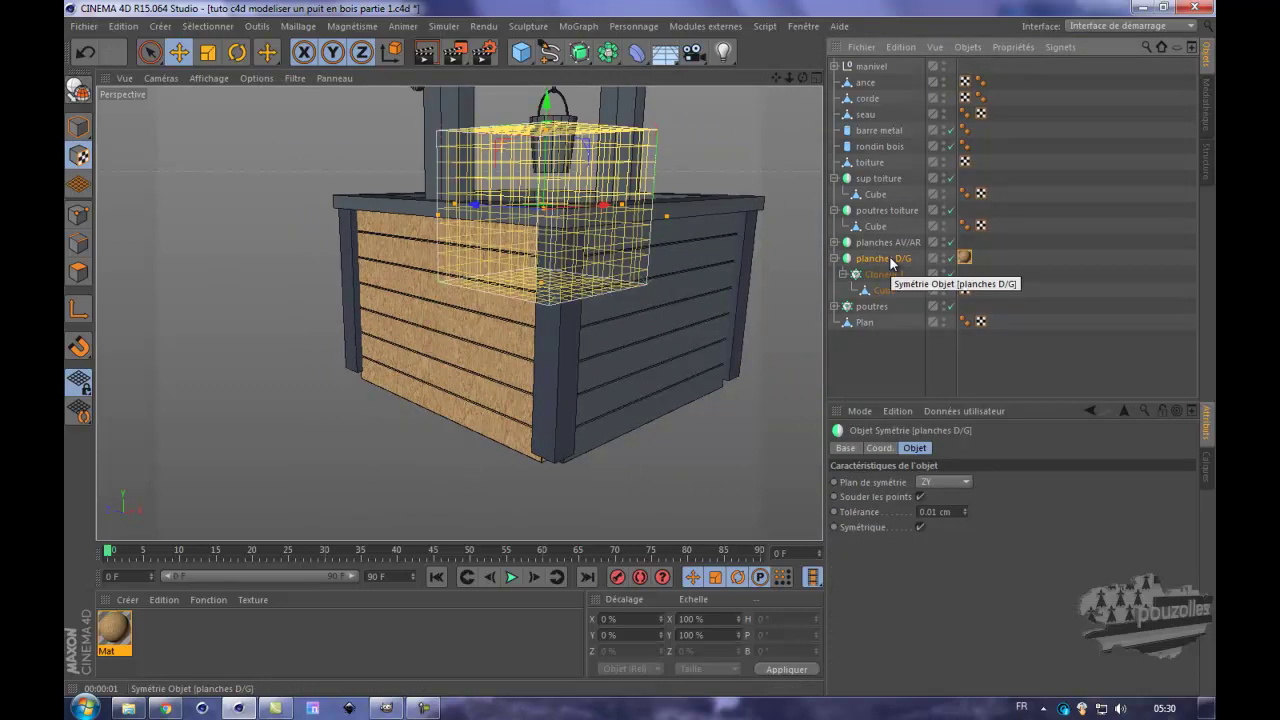
- Shade the Avant view with Ombrage de Gouraud and move the planches D/G texture projection down to a Y offset of 45.2 %
middle_click(460, 375)
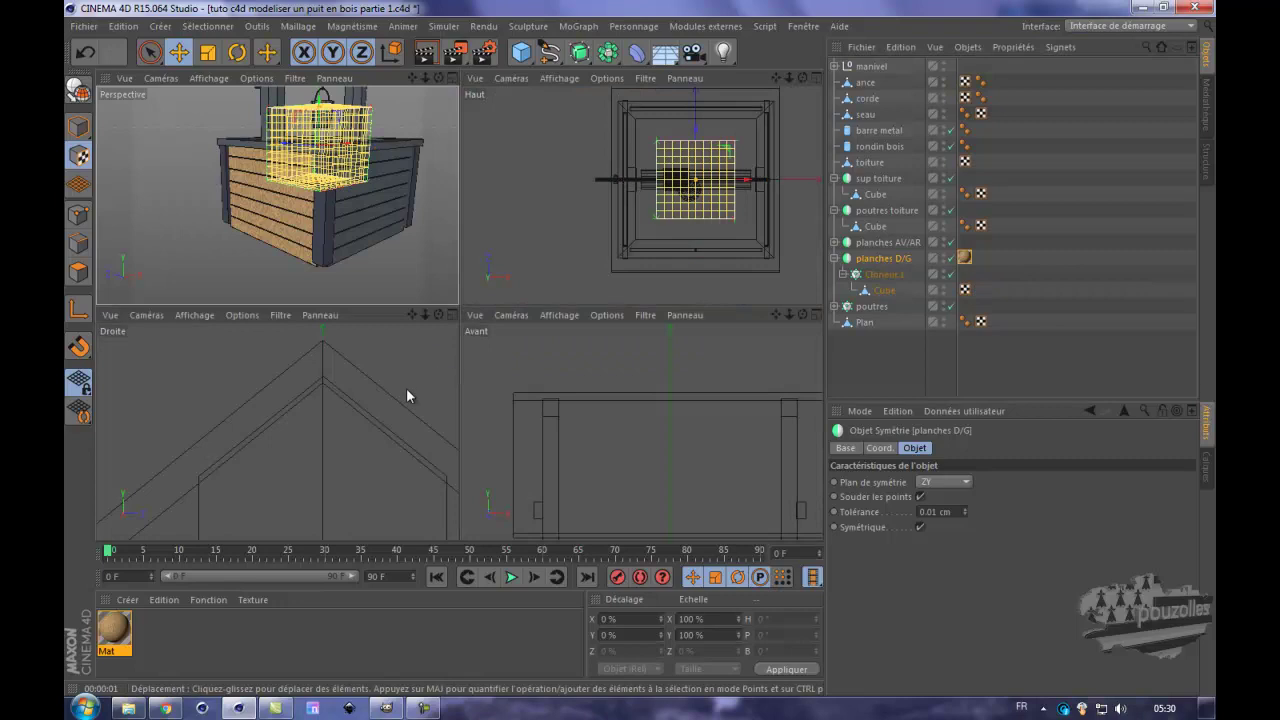
middle_click(553, 417)
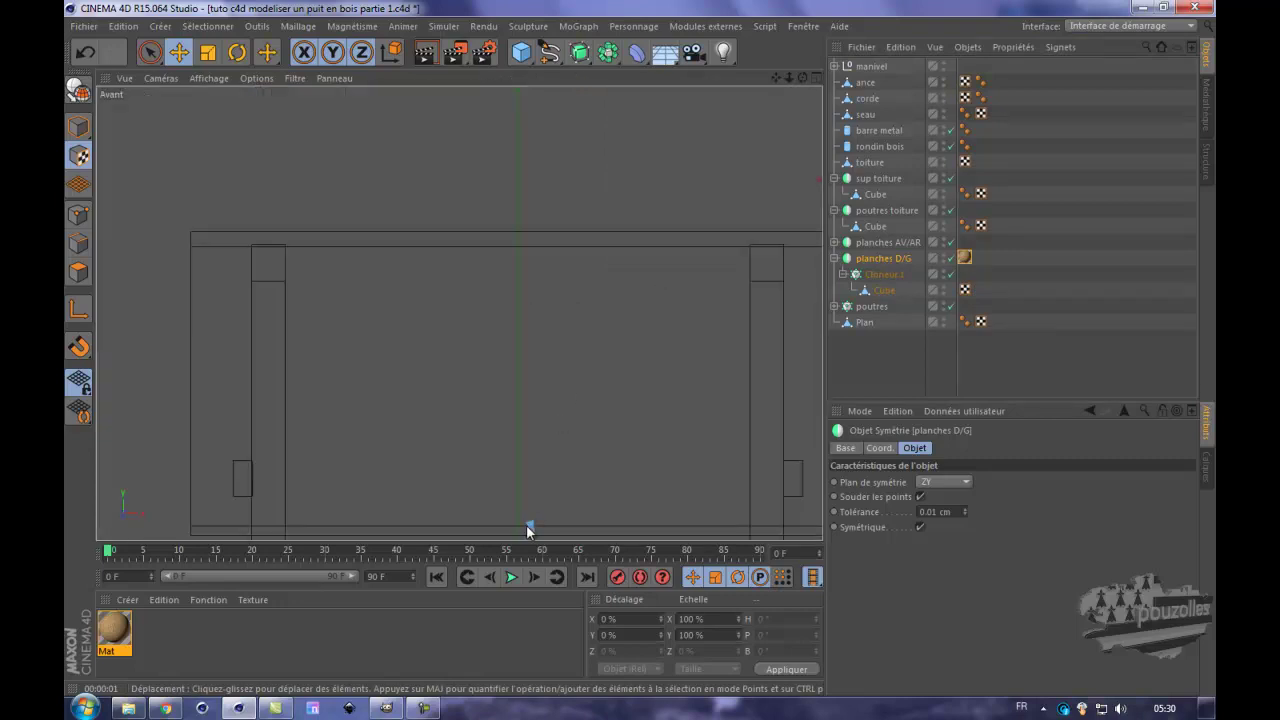
scroll(529, 526, down, 6)
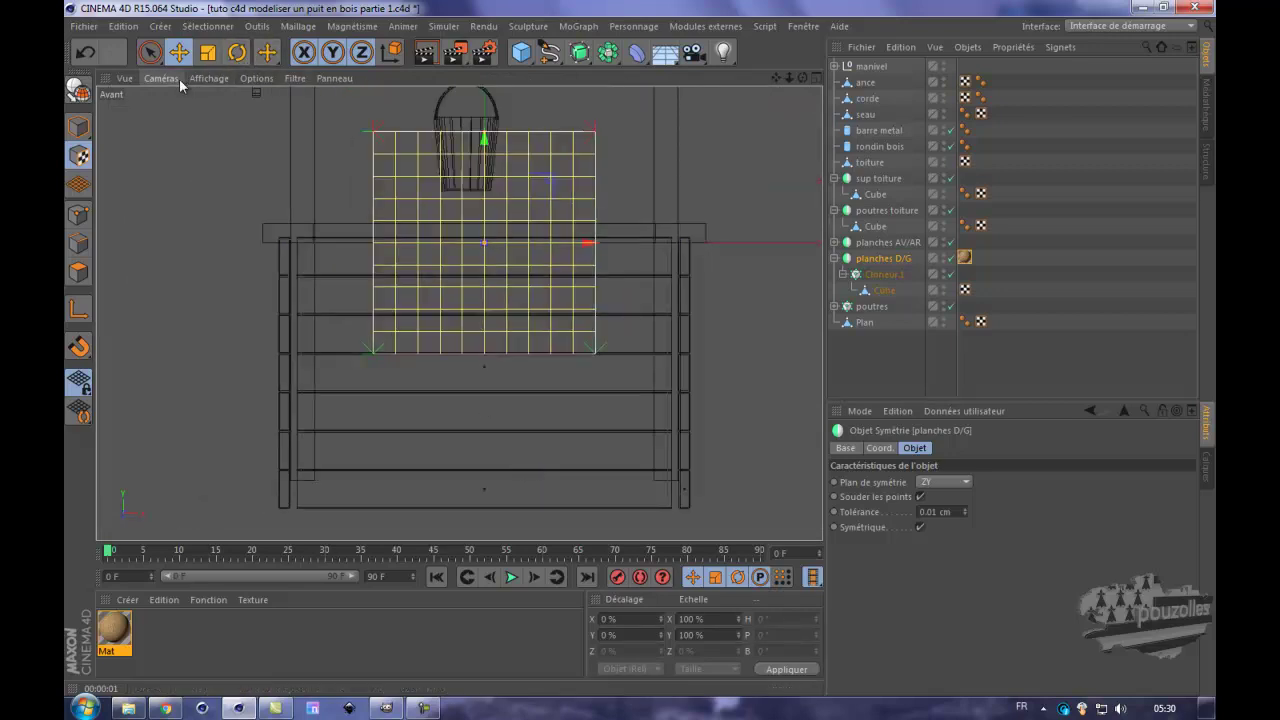
click(207, 78)
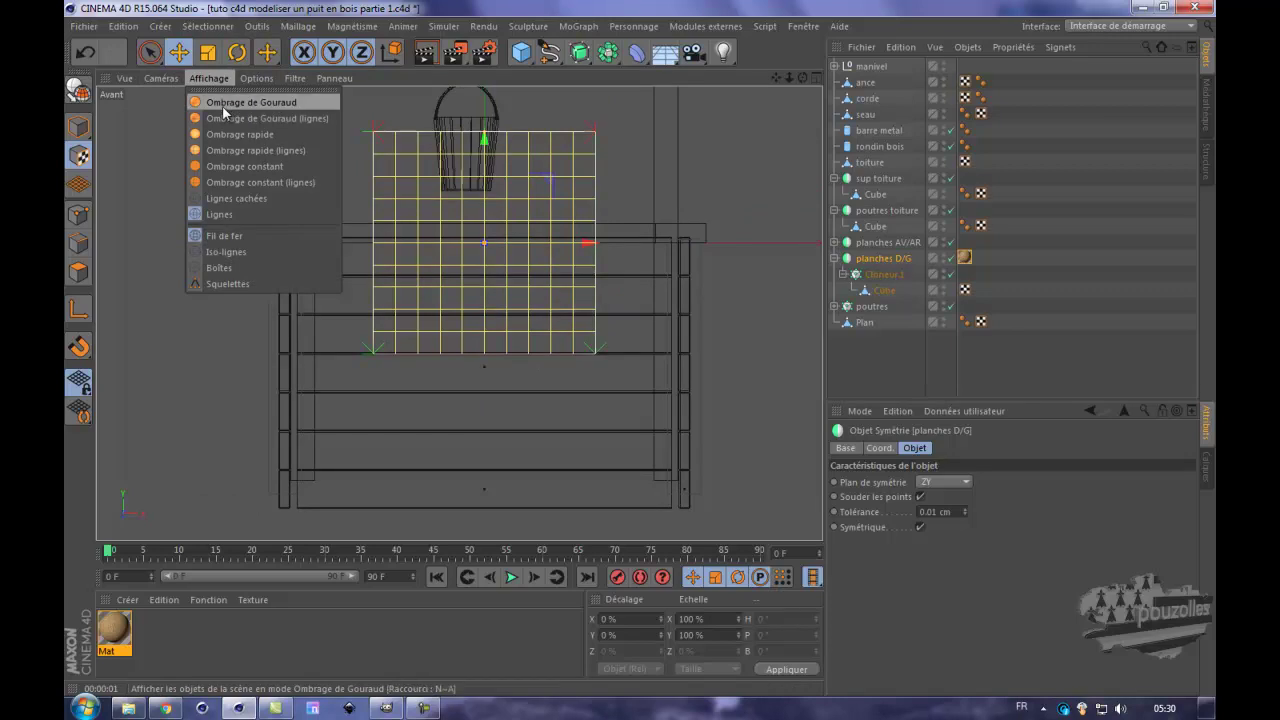
click(223, 105)
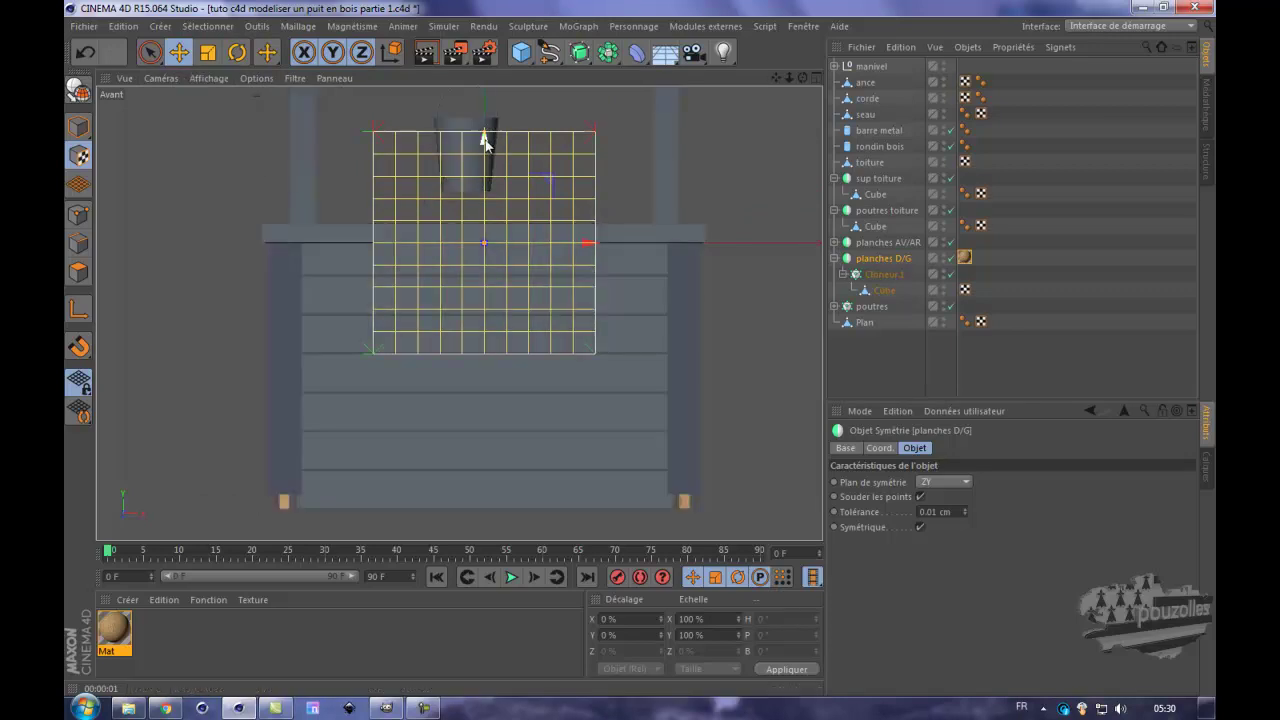
drag(484, 140, 476, 327)
- Maximize the Droite view, shade it with Ombrage de Gouraud and frame the textured planches D/G
middle_click(229, 256)
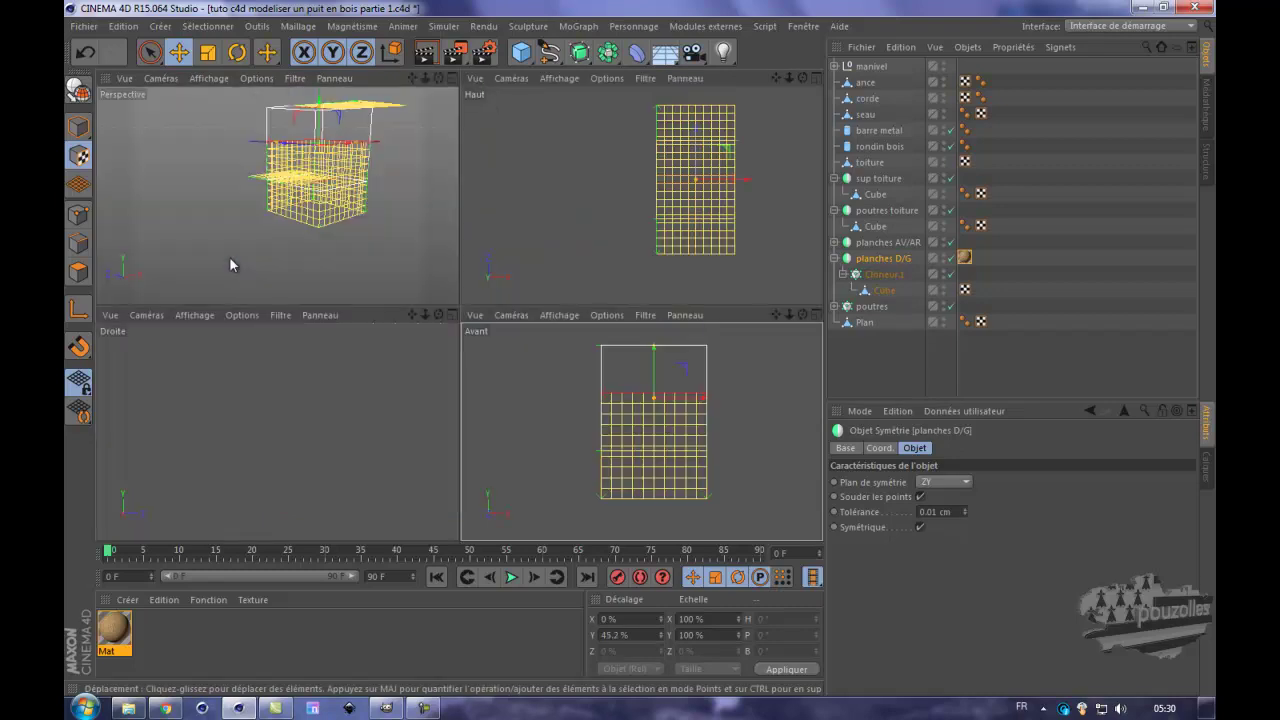
middle_click(312, 428)
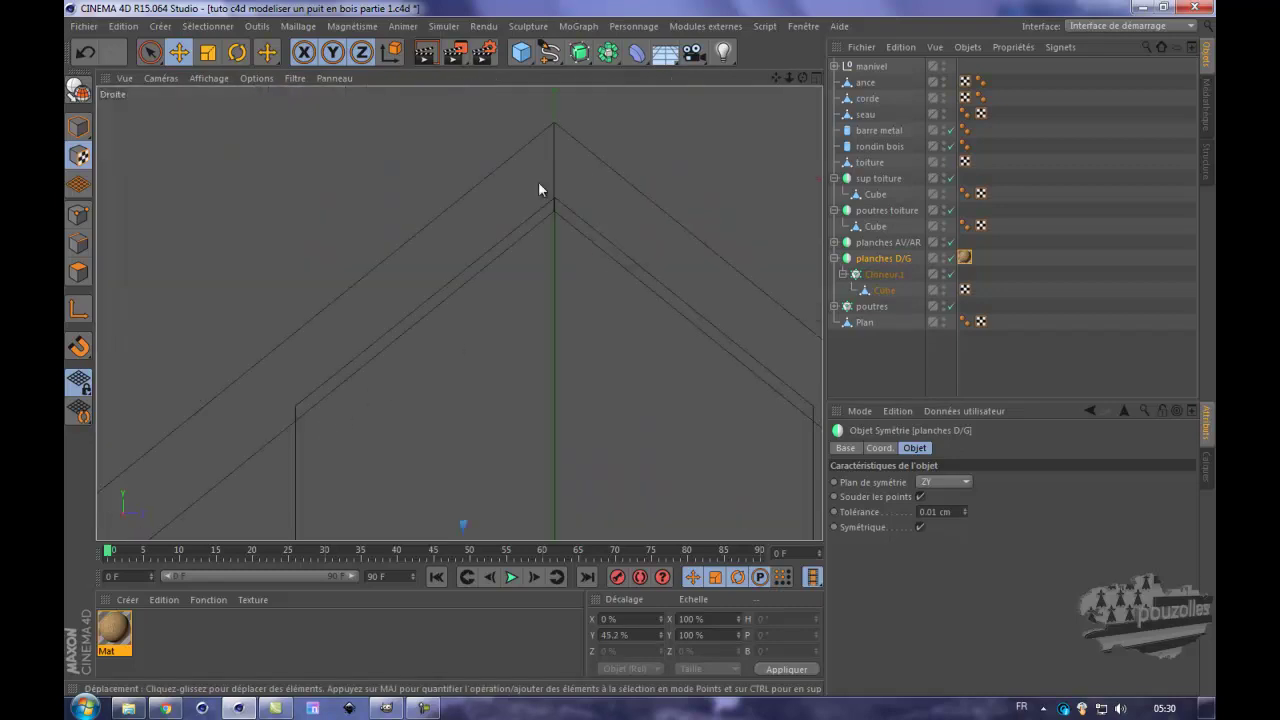
click(210, 78)
click(213, 100)
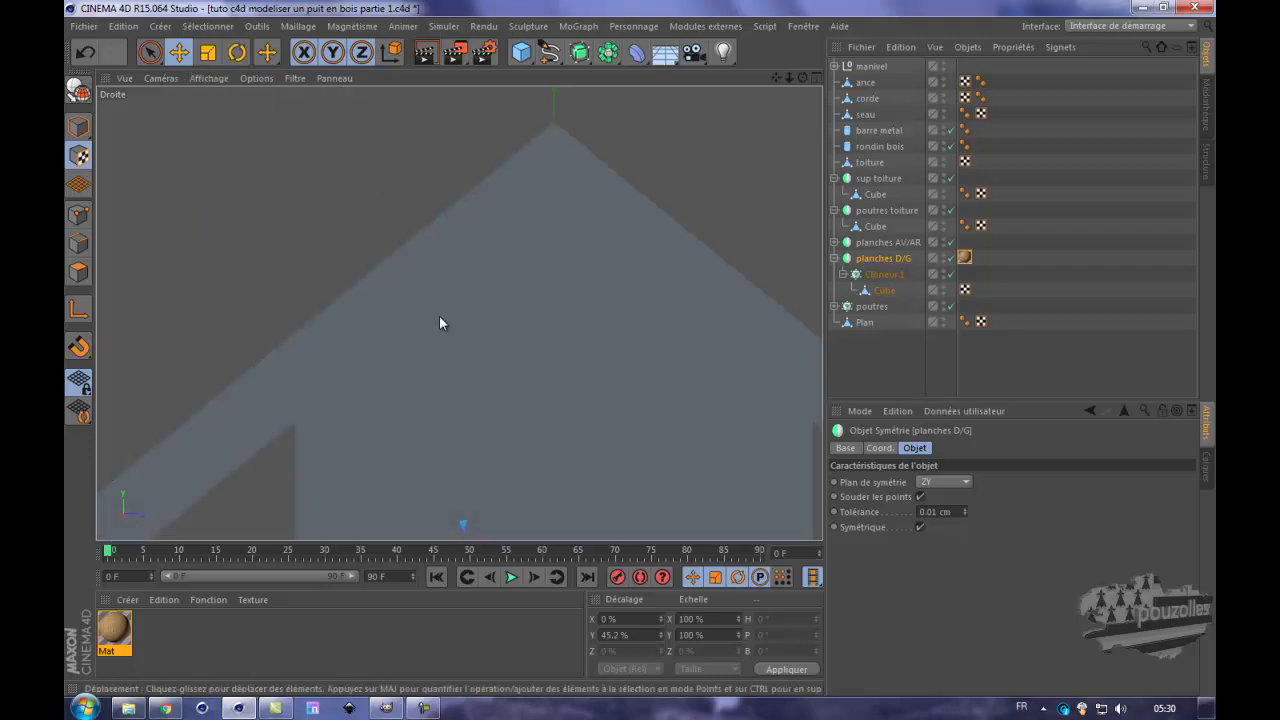
key(s)
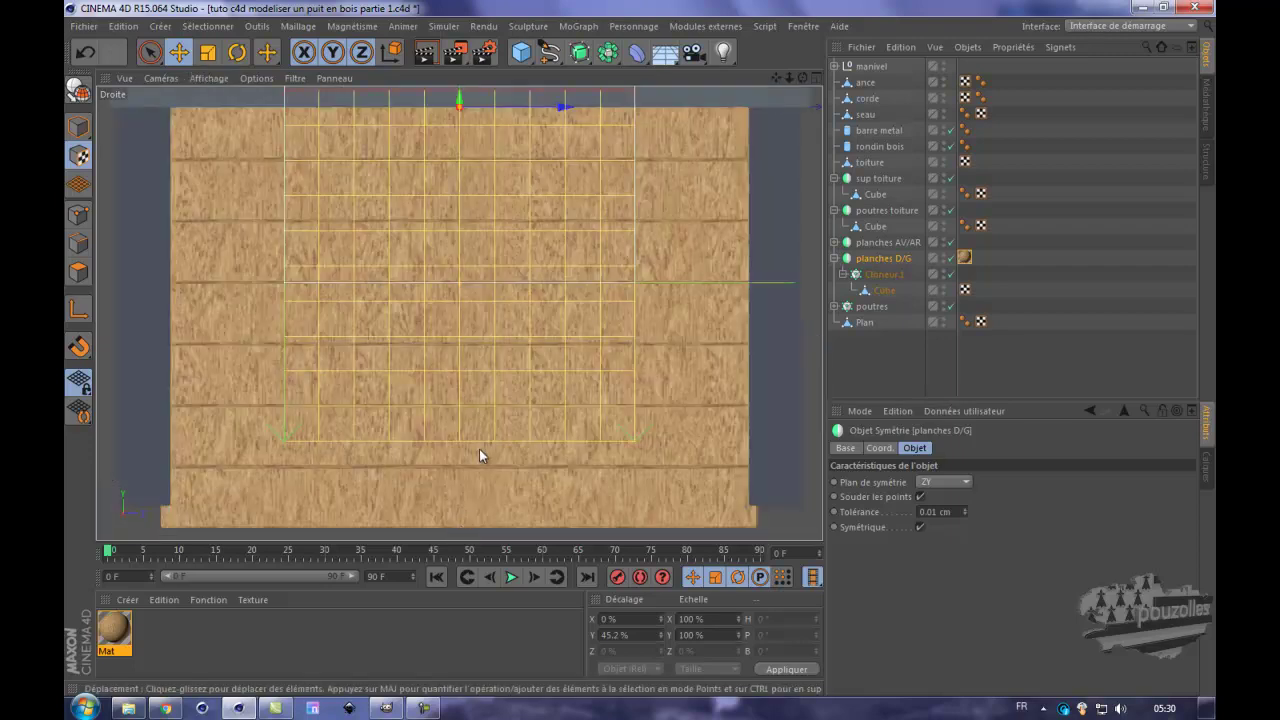
scroll(485, 428, down, 3)
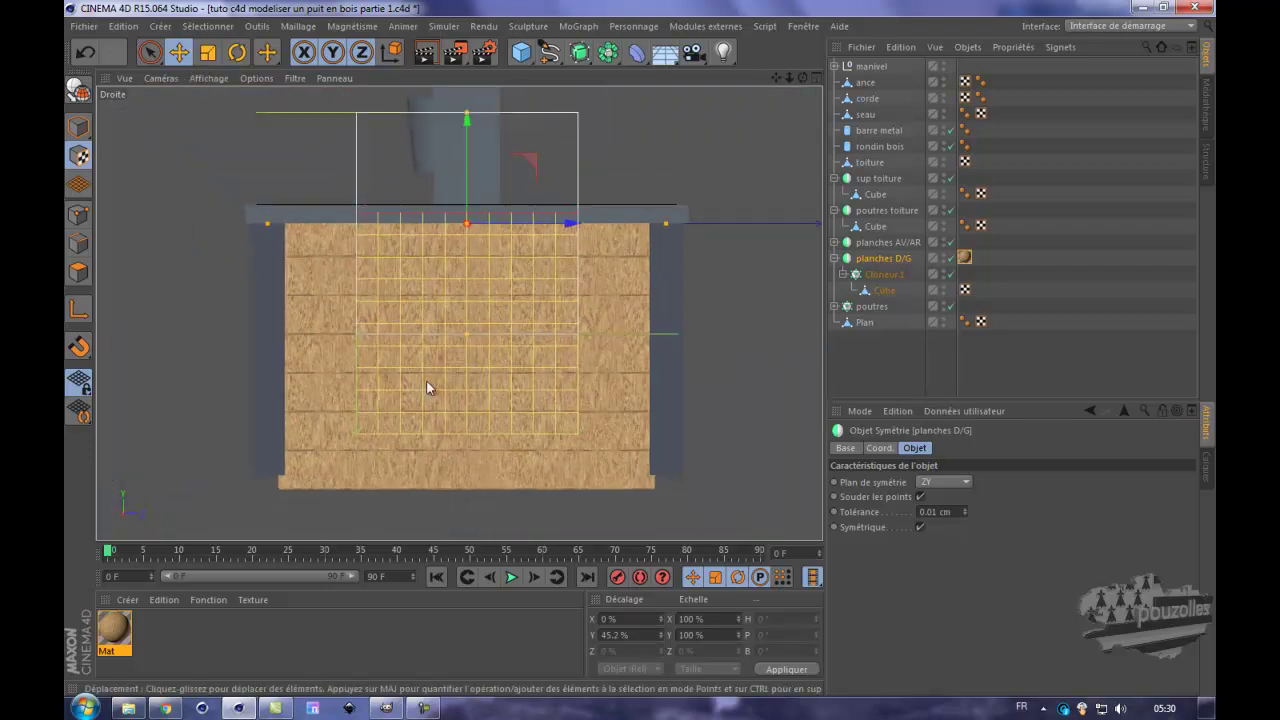
- Rotate the planches D/G texture projection a quarter turn in the Droite view so the wood grain runs along the planks
scroll(372, 348, up, 1)
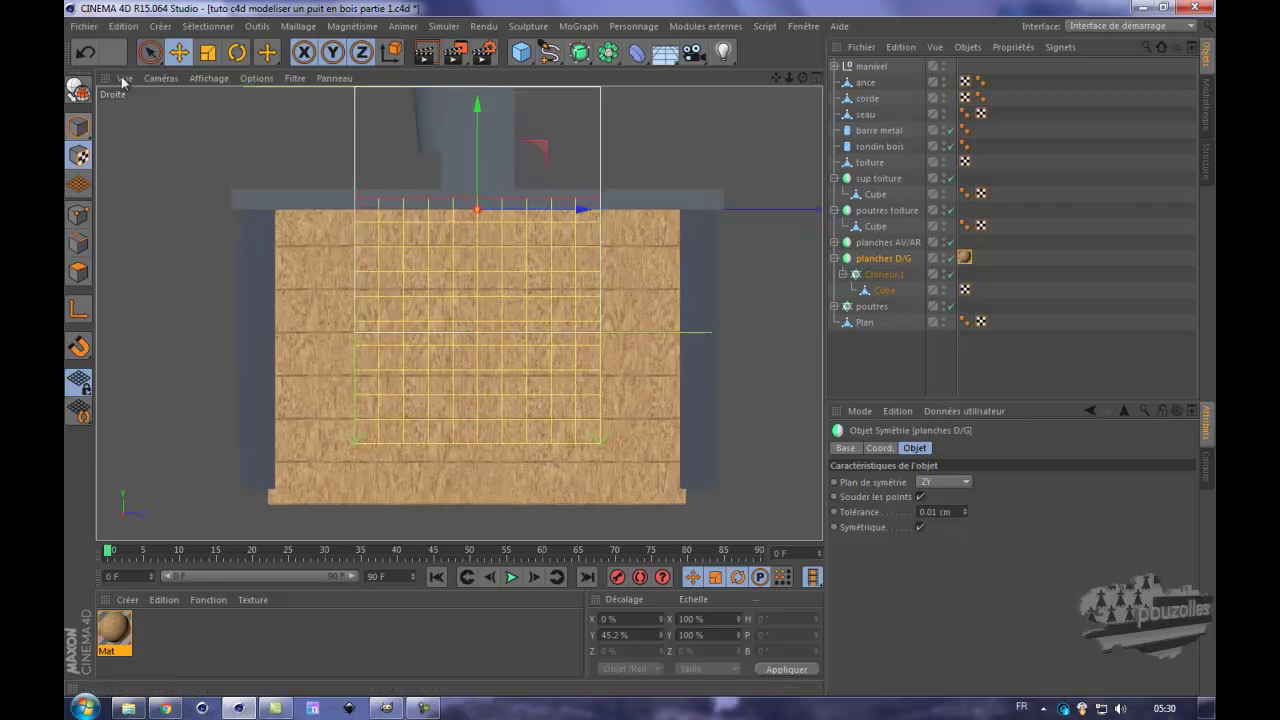
click(240, 52)
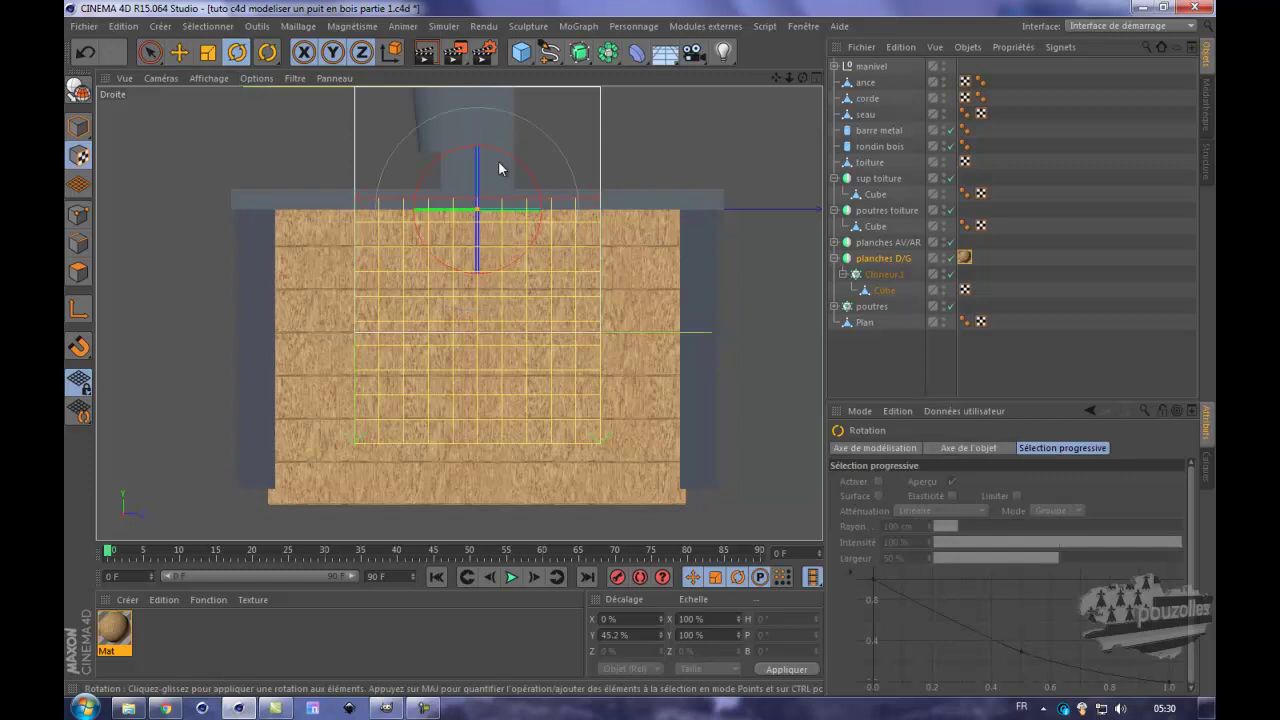
drag(517, 166, 540, 258)
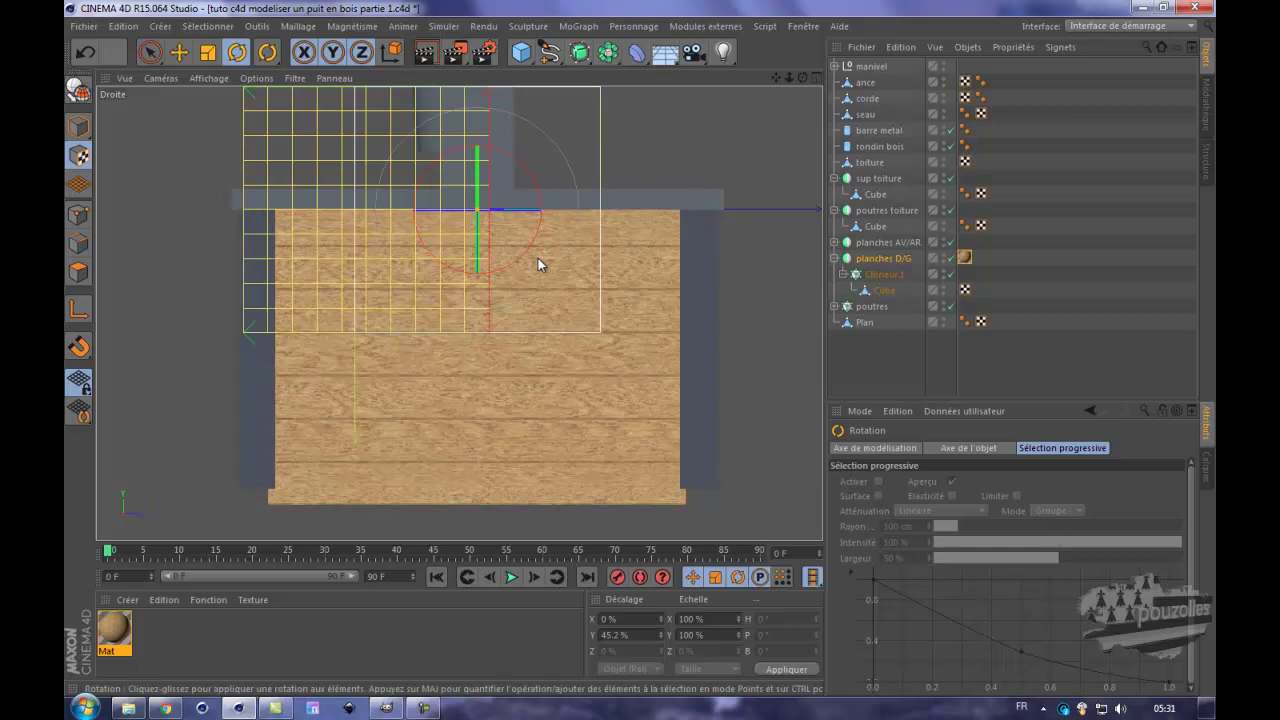
- Move the planches D/G texture projection to an offset of X -69 % and Y -33 %, and activate the Scale tool
click(178, 52)
drag(543, 277, 371, 266)
drag(581, 211, 689, 221)
drag(479, 222, 292, 220)
drag(537, 277, 639, 348)
drag(737, 366, 463, 380)
key(t)
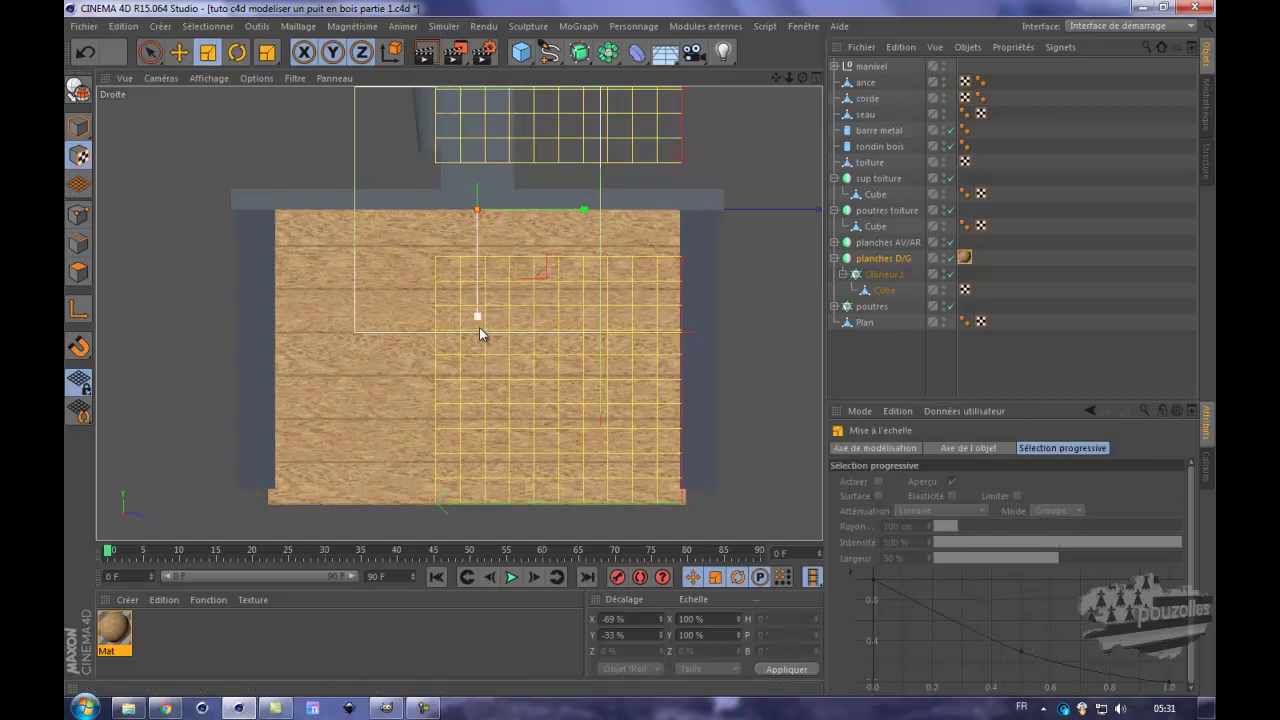
- Set the planches D/G texture's Longueur X to 122 % and Longueur Y to 167 %, and render the Droite view
click(964, 257)
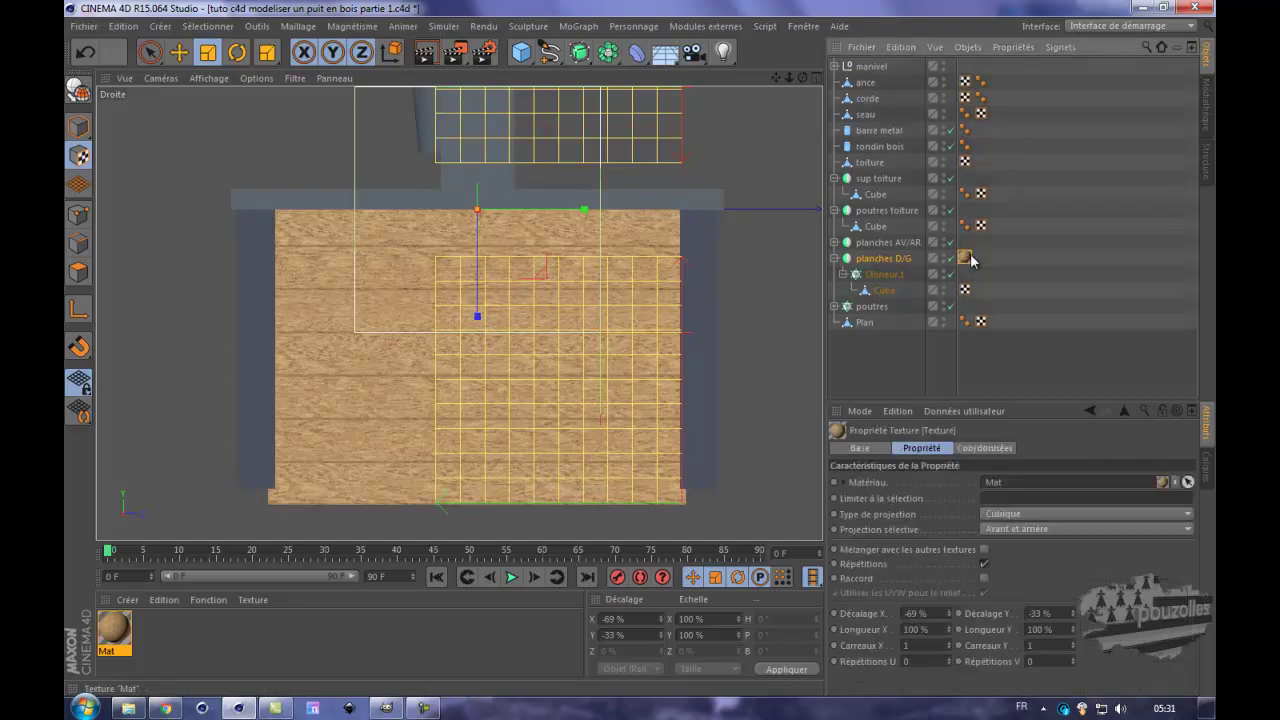
click(946, 629)
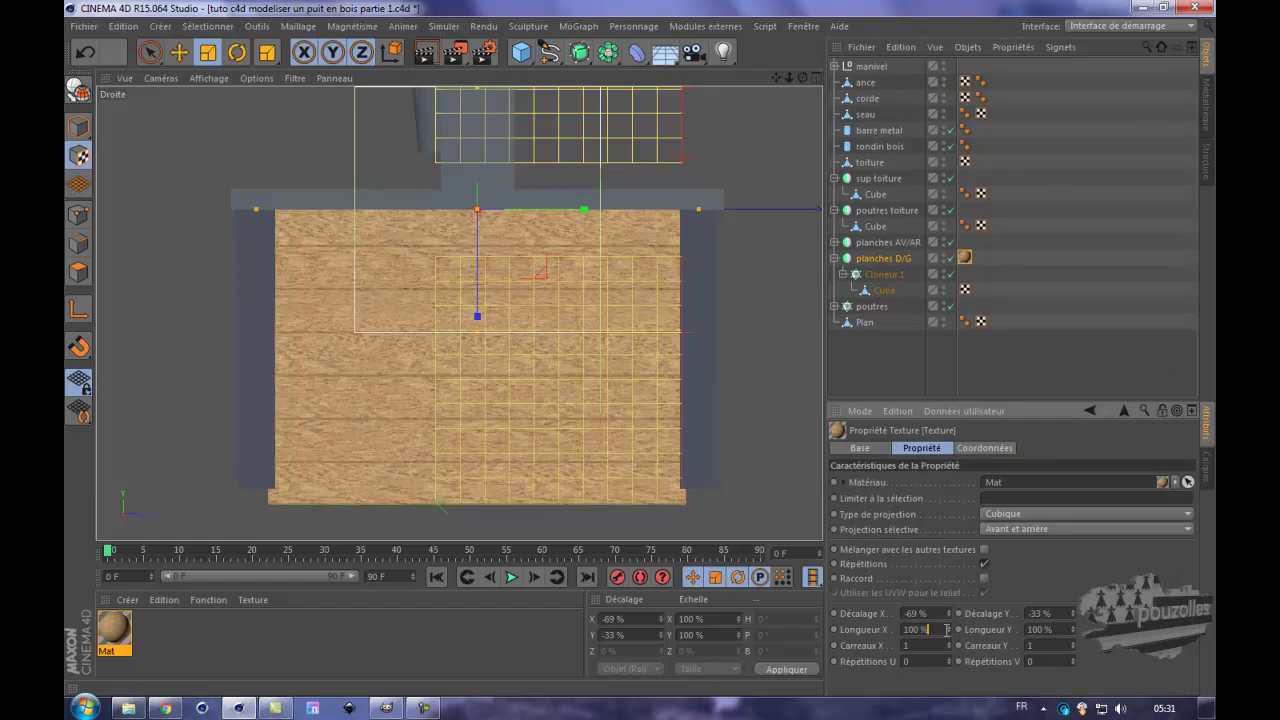
drag(948, 625, 948, 627)
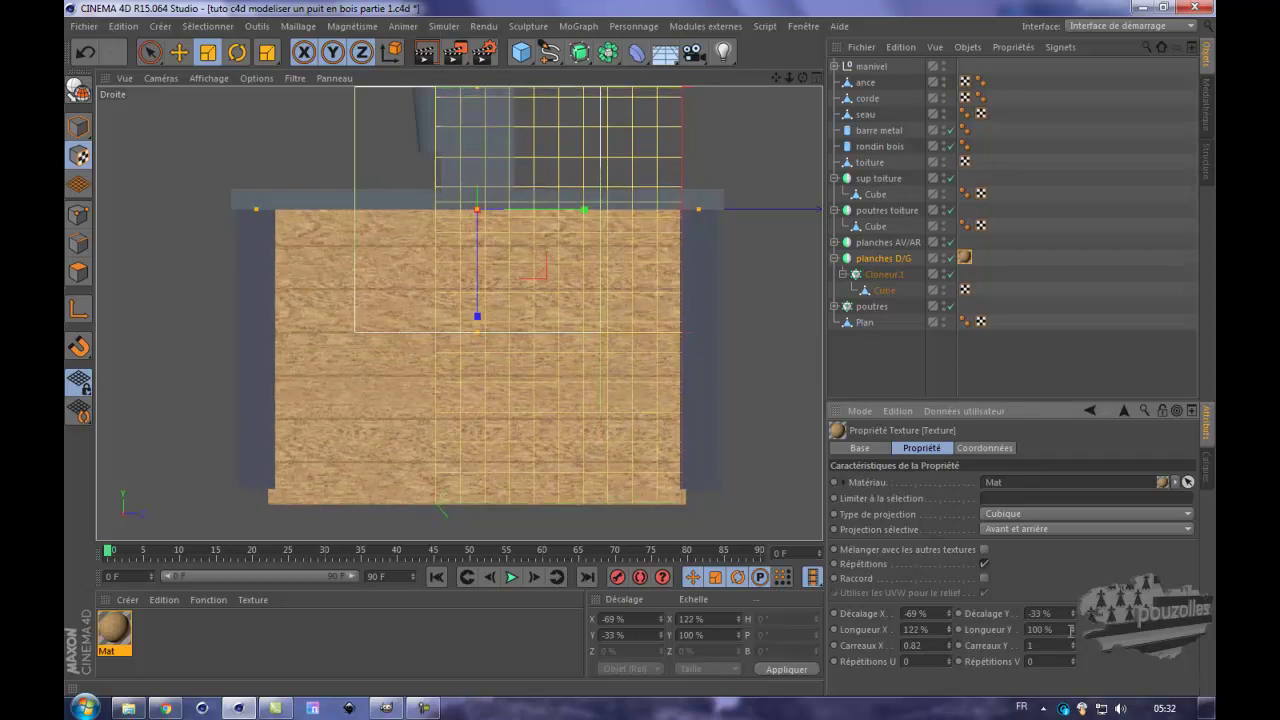
mouse_move(1074, 630)
mouse_down()
mouse_move(1088, 563)
mouse_move(1073, 624)
mouse_up()
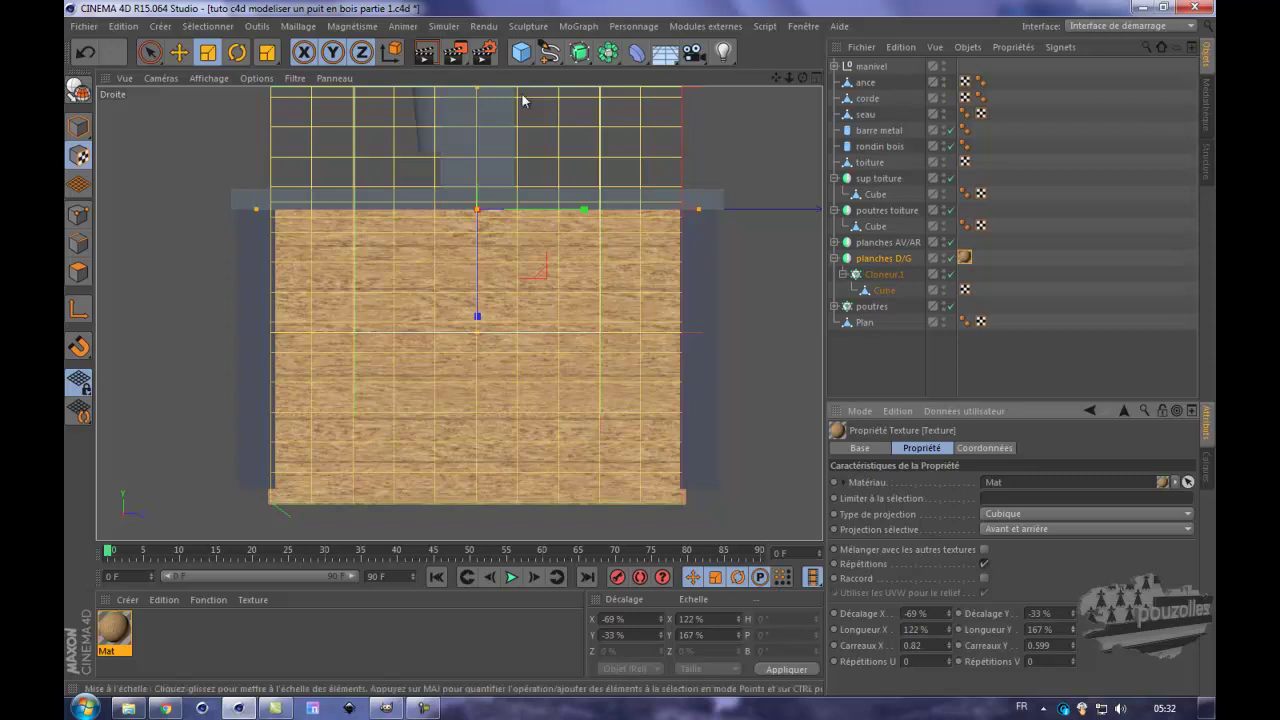
click(428, 54)
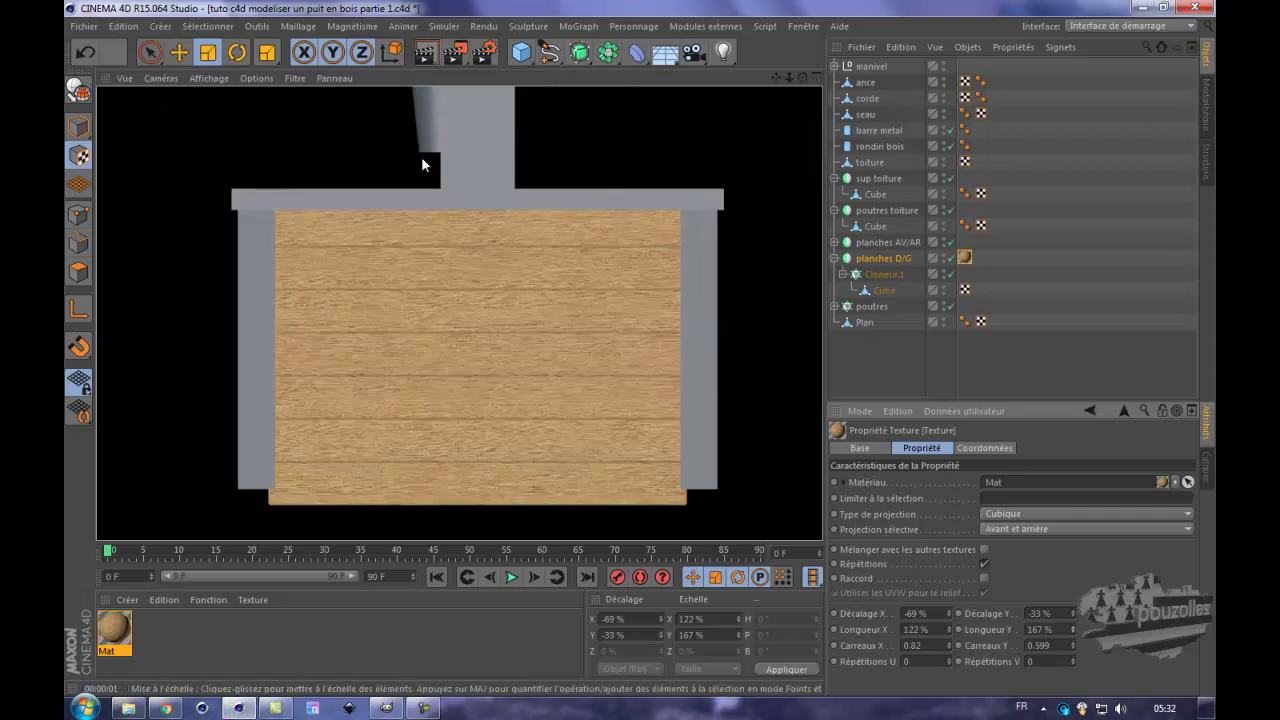
- Maximize the Perspective view and render planches D/G at two zoom levels to examine the wood grain
middle_click(198, 323)
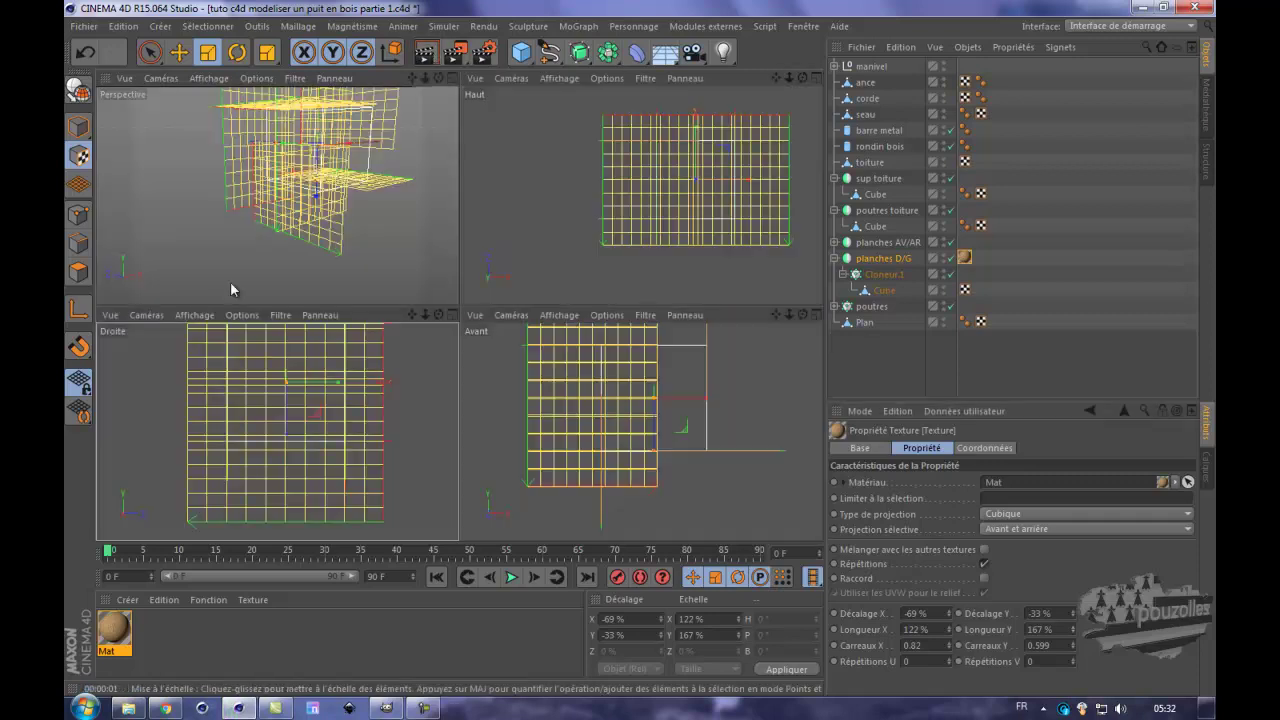
middle_click(234, 275)
scroll(460, 276, up, 5)
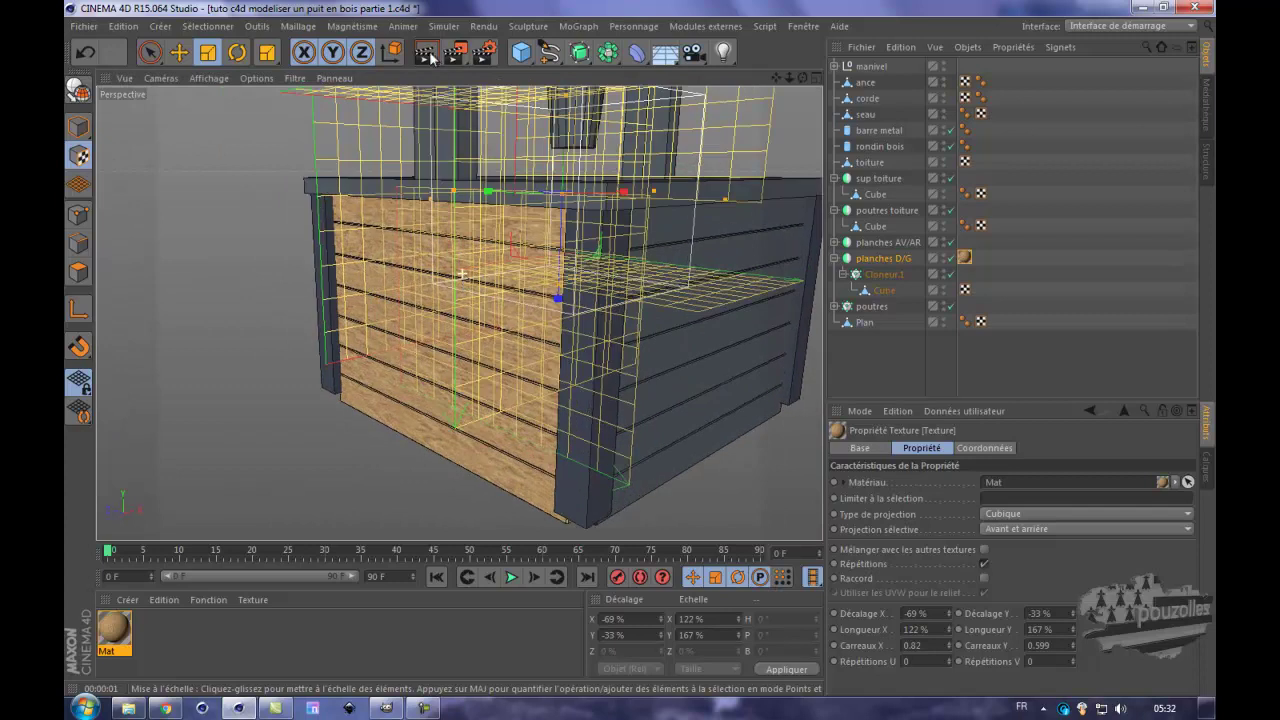
click(427, 53)
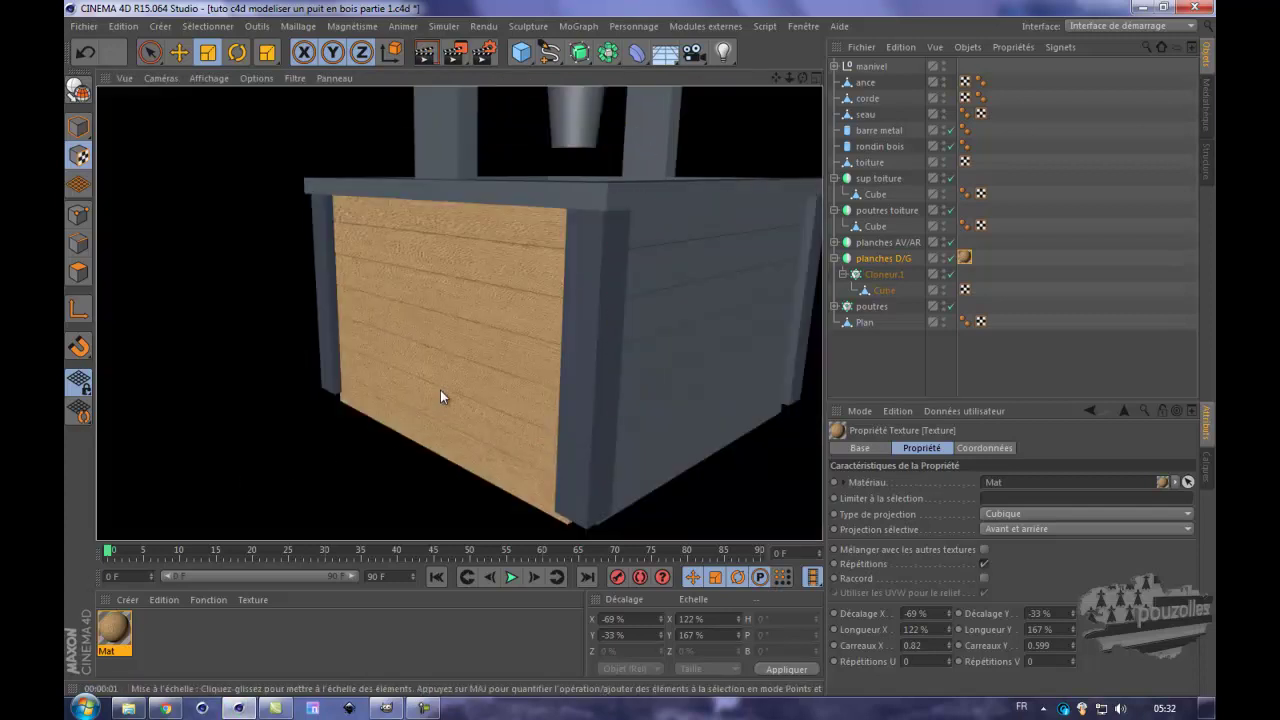
scroll(440, 390, up, 3)
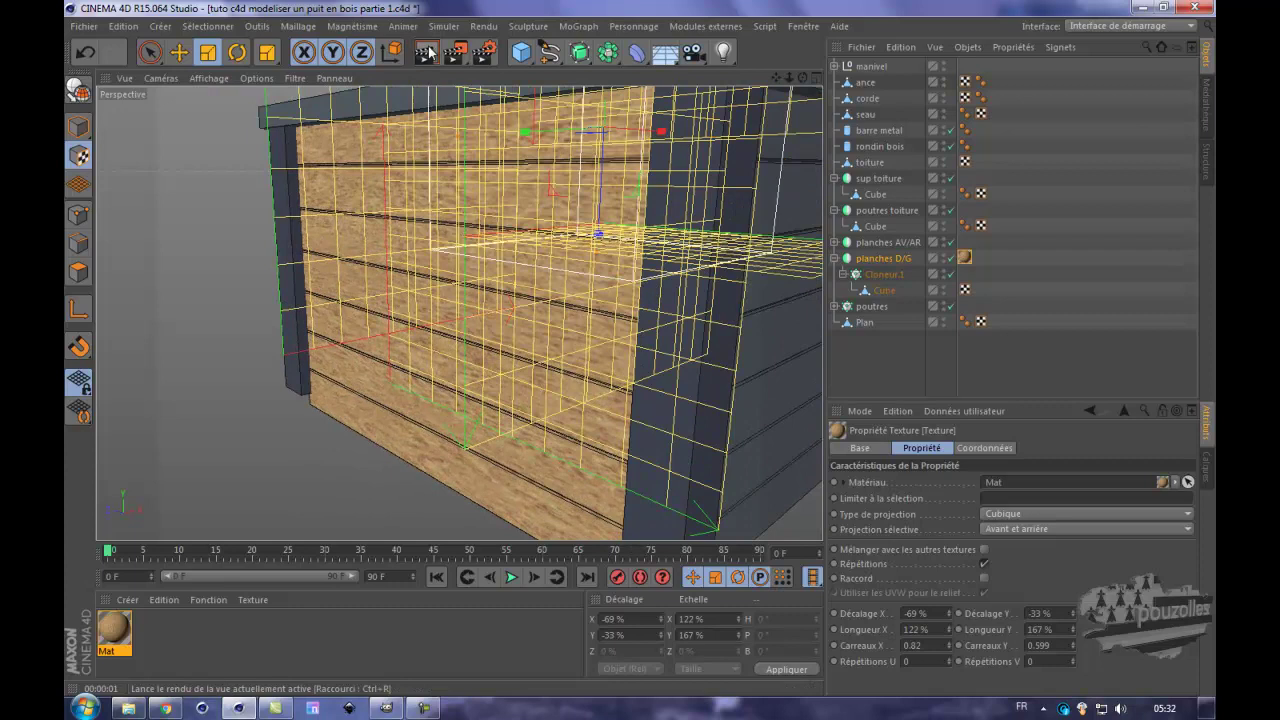
click(427, 53)
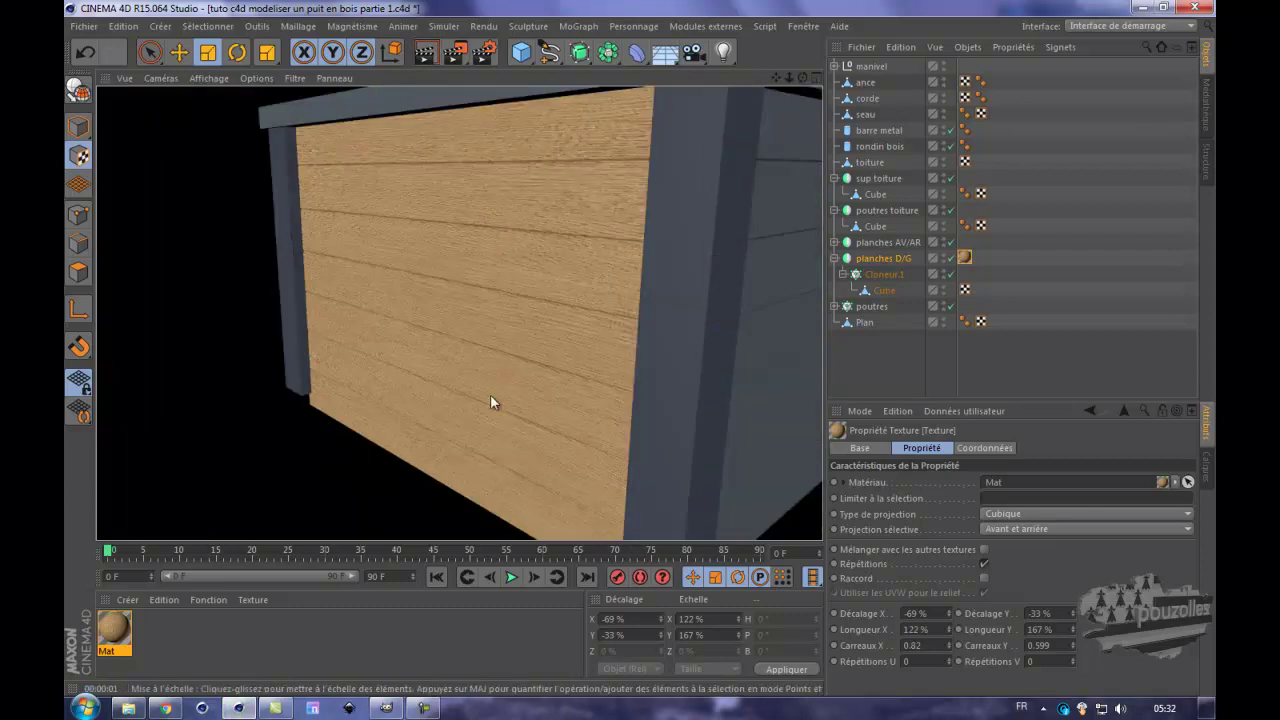
scroll(489, 395, down, 2)
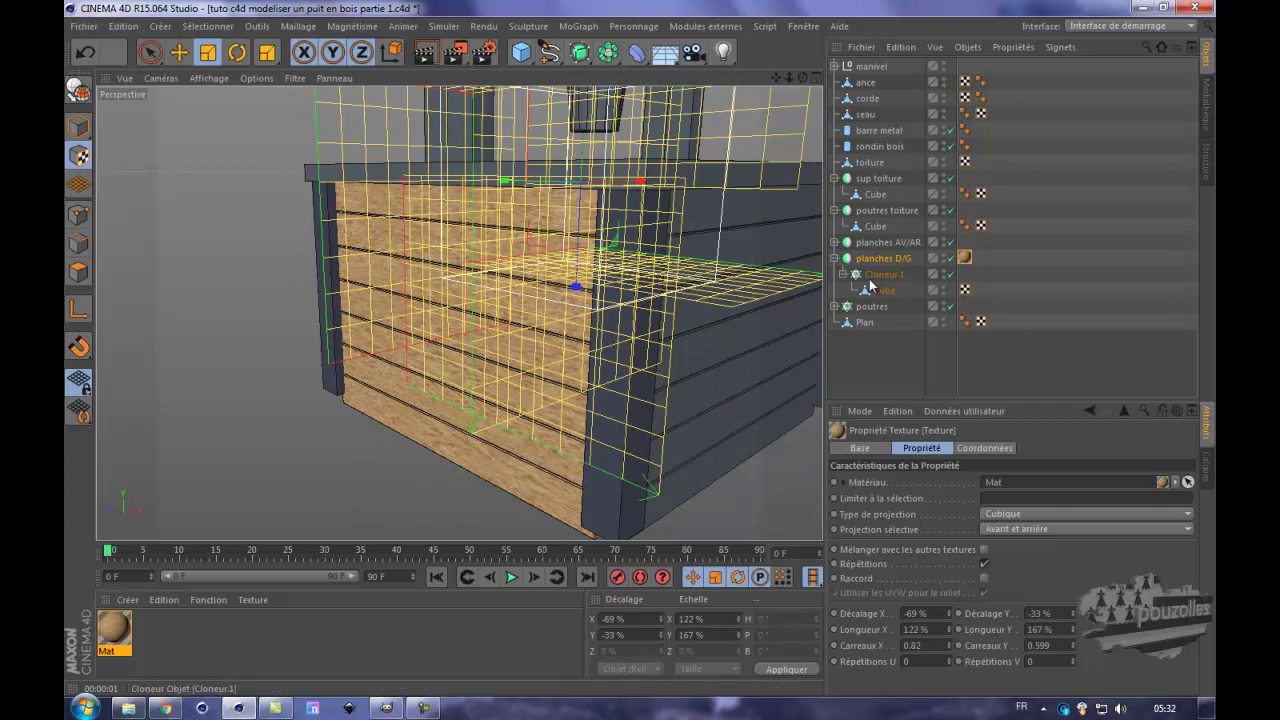
- Expand planches AV/AR and delete the missing-material texture tags from Cube 0 and Cube 1
click(834, 243)
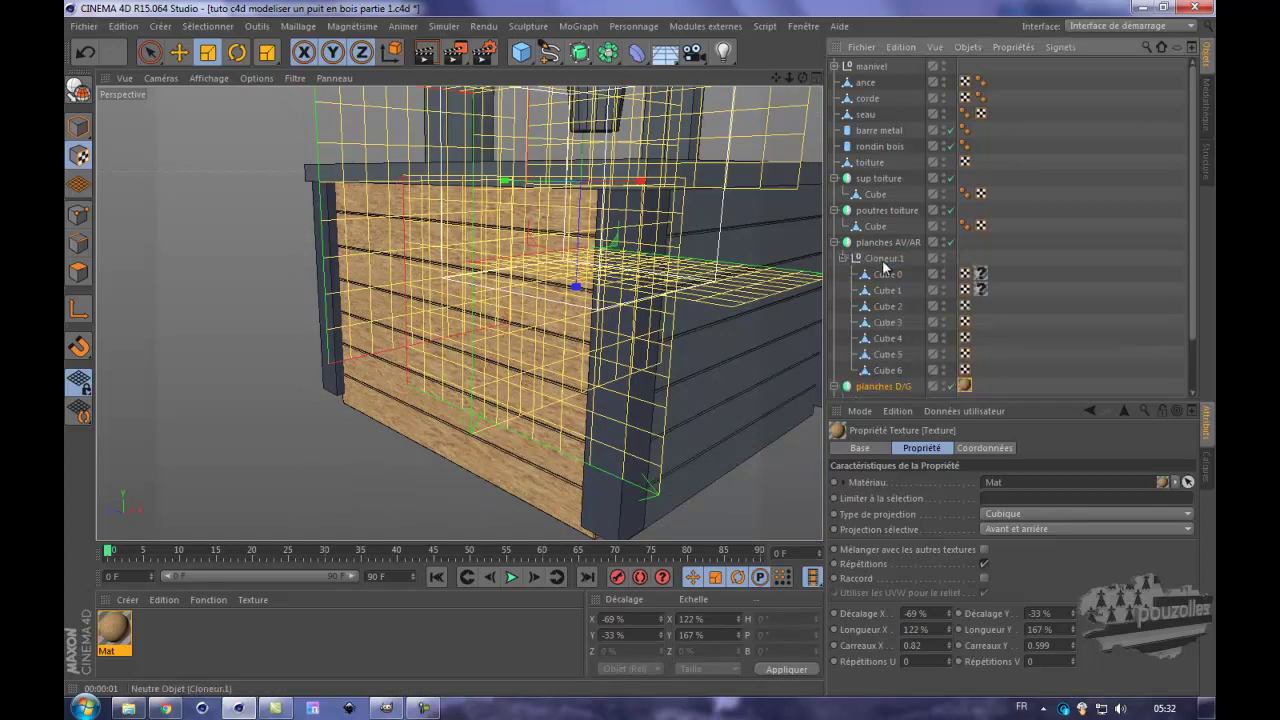
drag(1016, 265, 985, 313)
key(Delete)
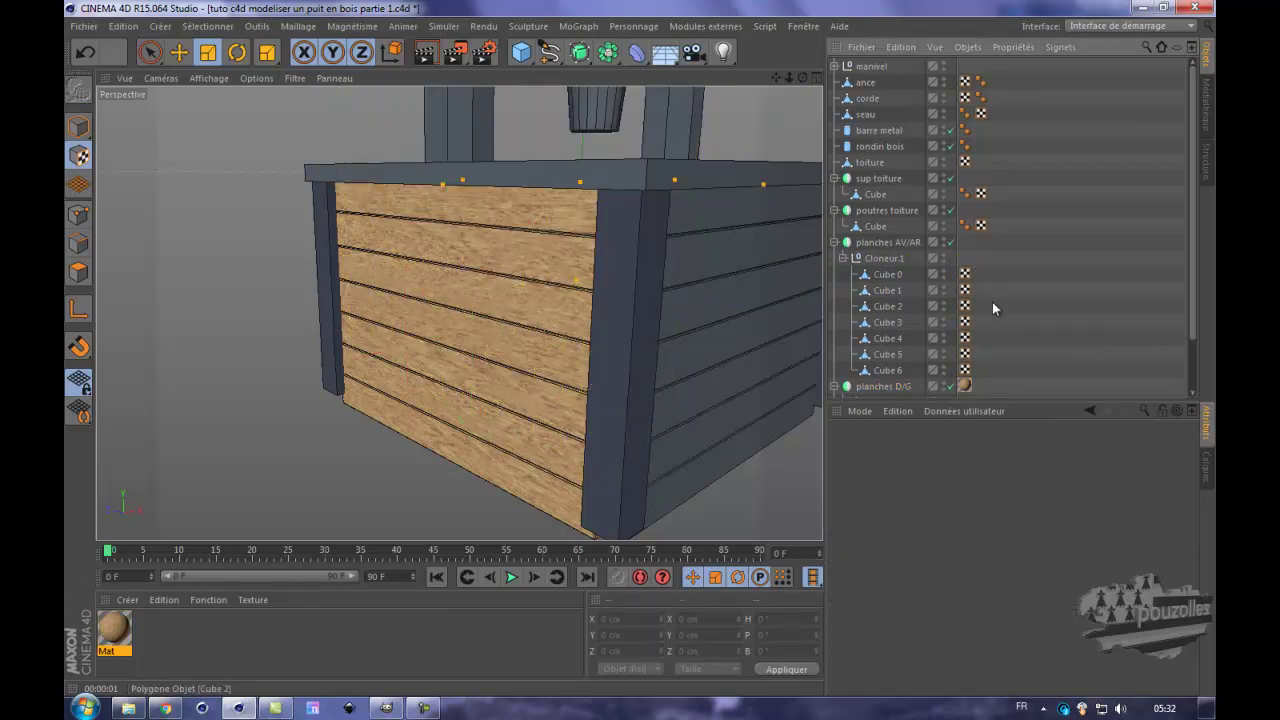
- Apply the Mat material to Cube 0 in the planches AV/AR group
click(877, 262)
scroll(936, 290, down, 2)
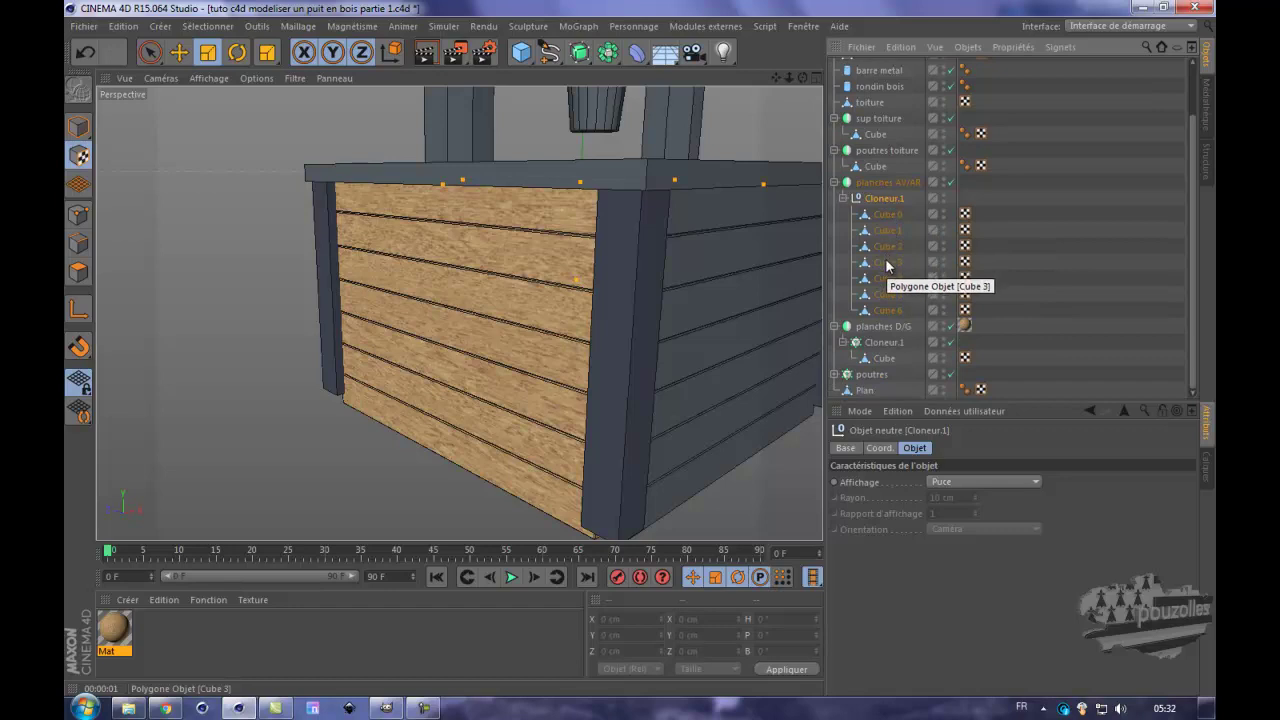
click(886, 252)
click(887, 263)
click(887, 294)
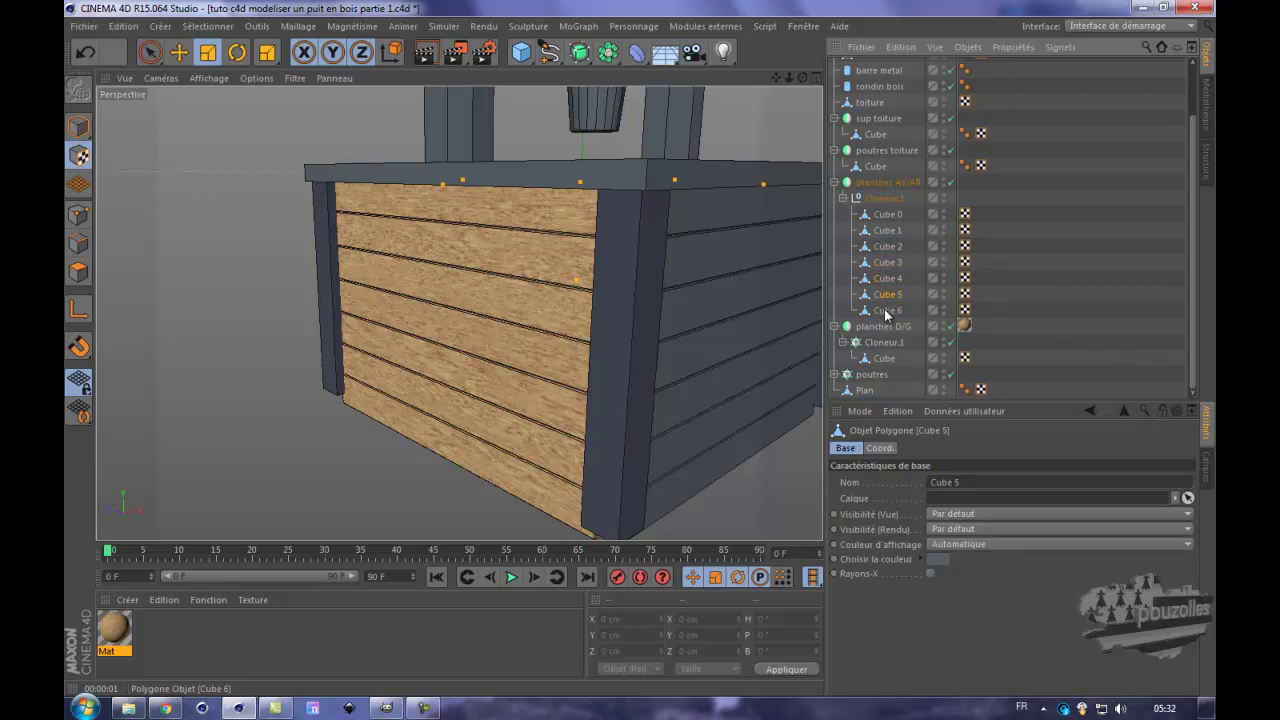
click(889, 215)
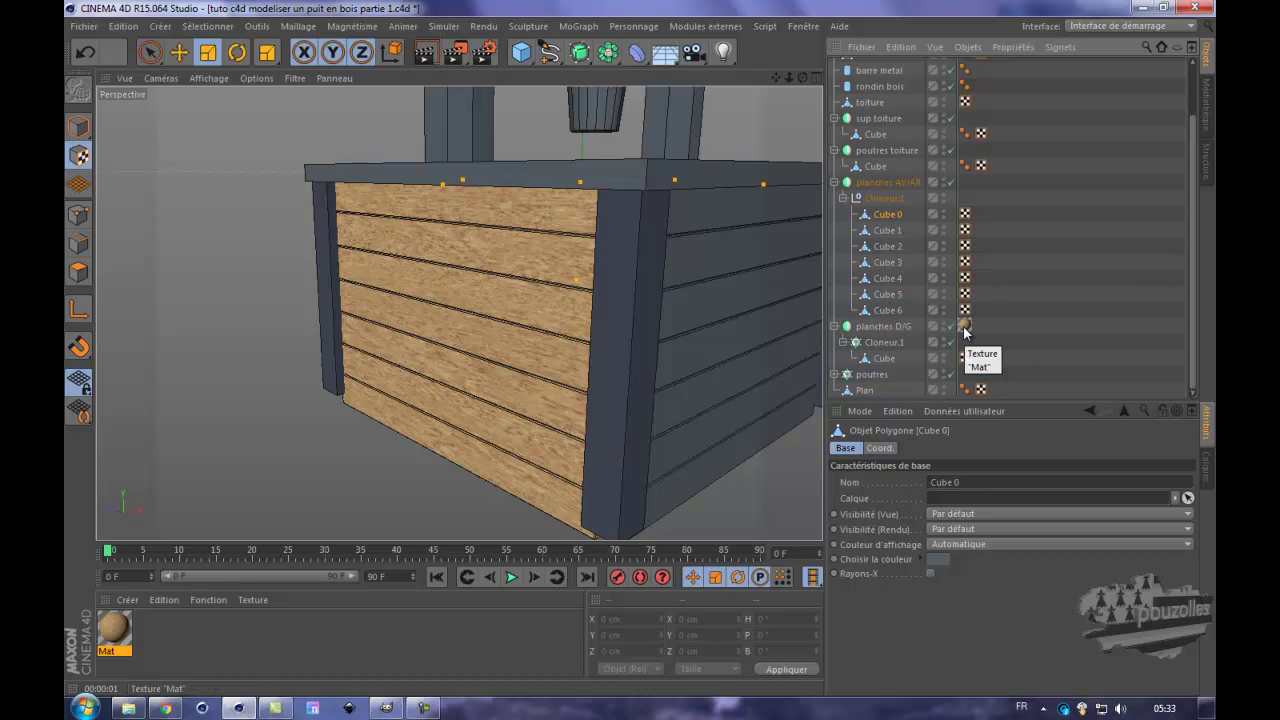
drag(938, 257, 887, 214)
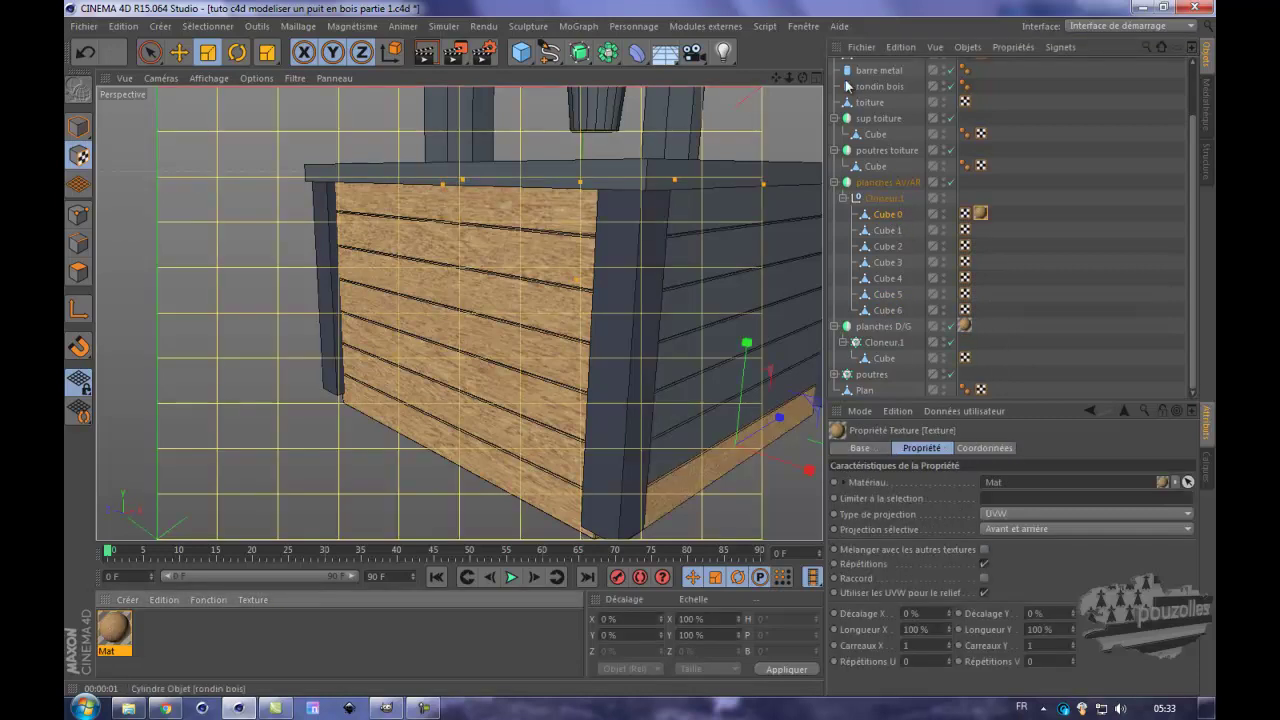
- Return to Model mode, frame the bottom plank Cube 0 from the front and render the view
drag(776, 79, 631, 355)
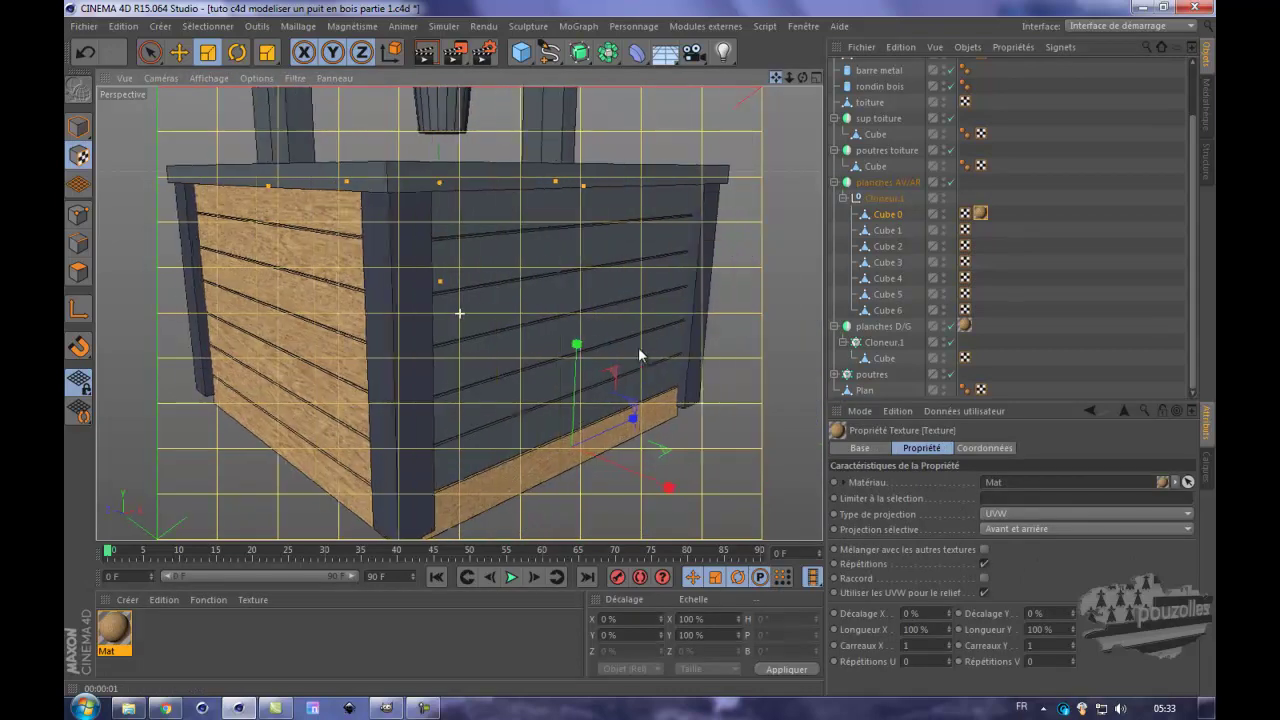
click(78, 126)
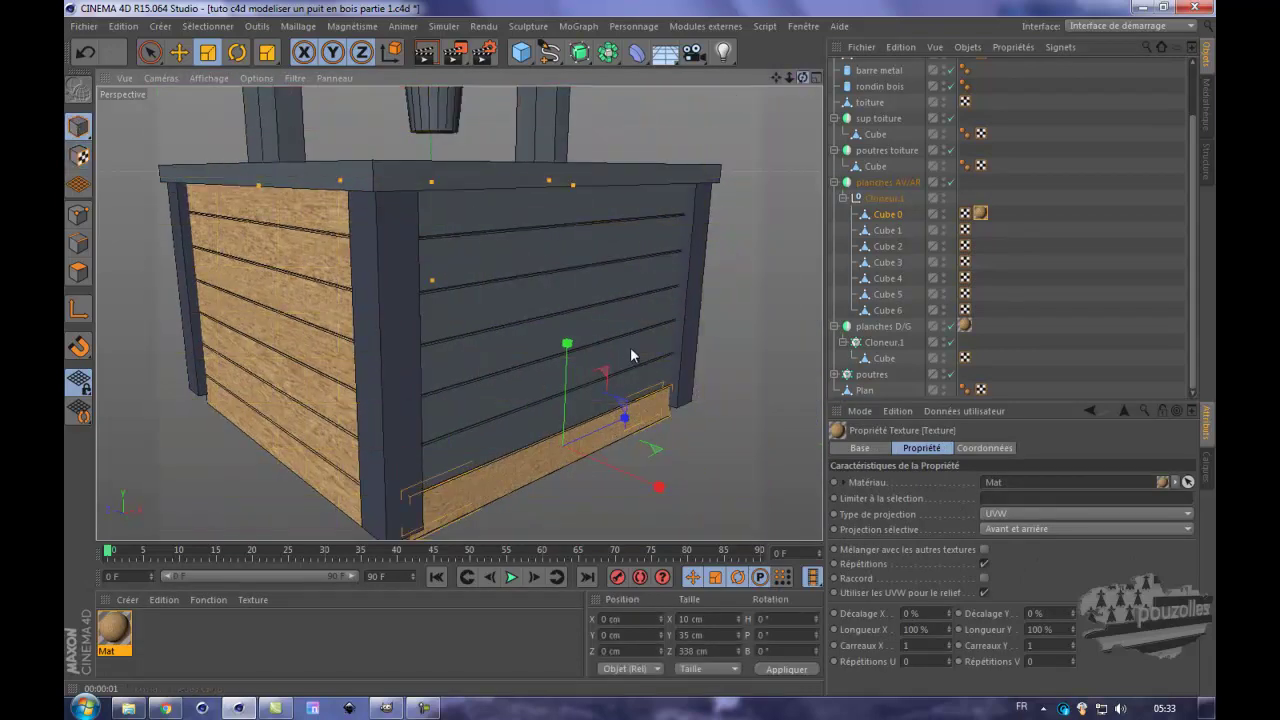
drag(806, 80, 634, 342)
scroll(635, 346, up, 3)
drag(776, 79, 628, 300)
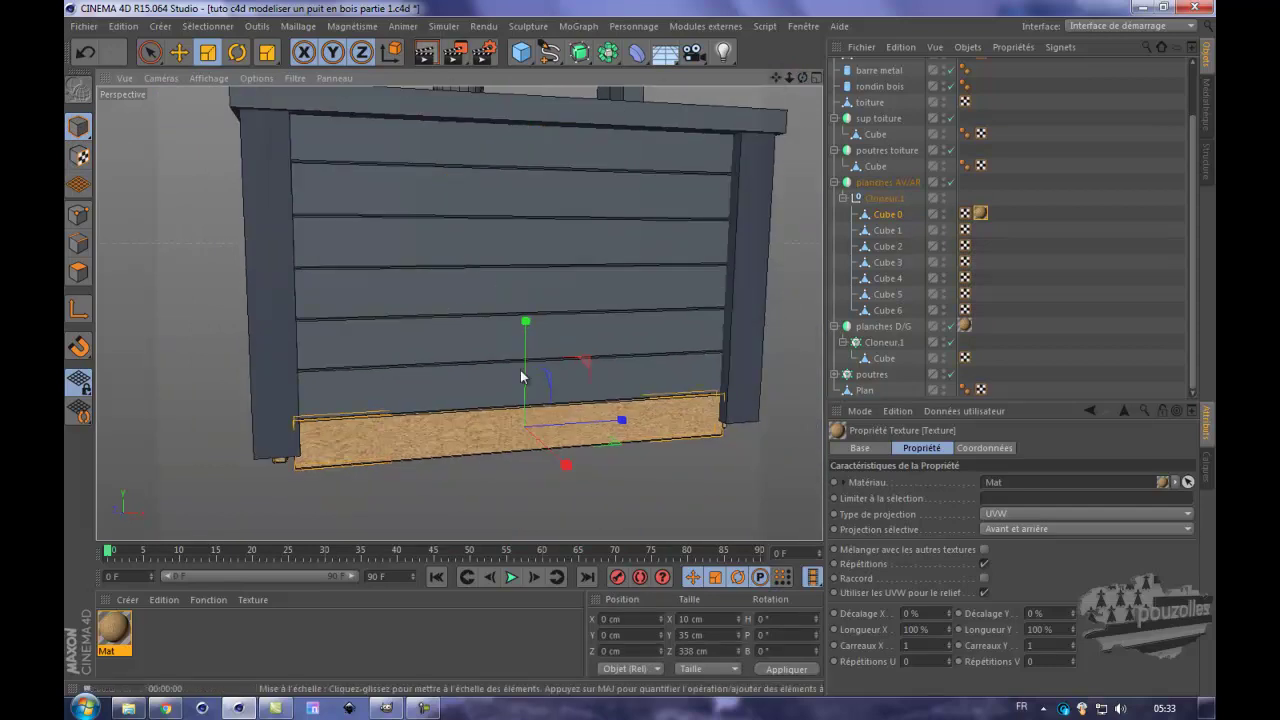
key(ctrl+r)
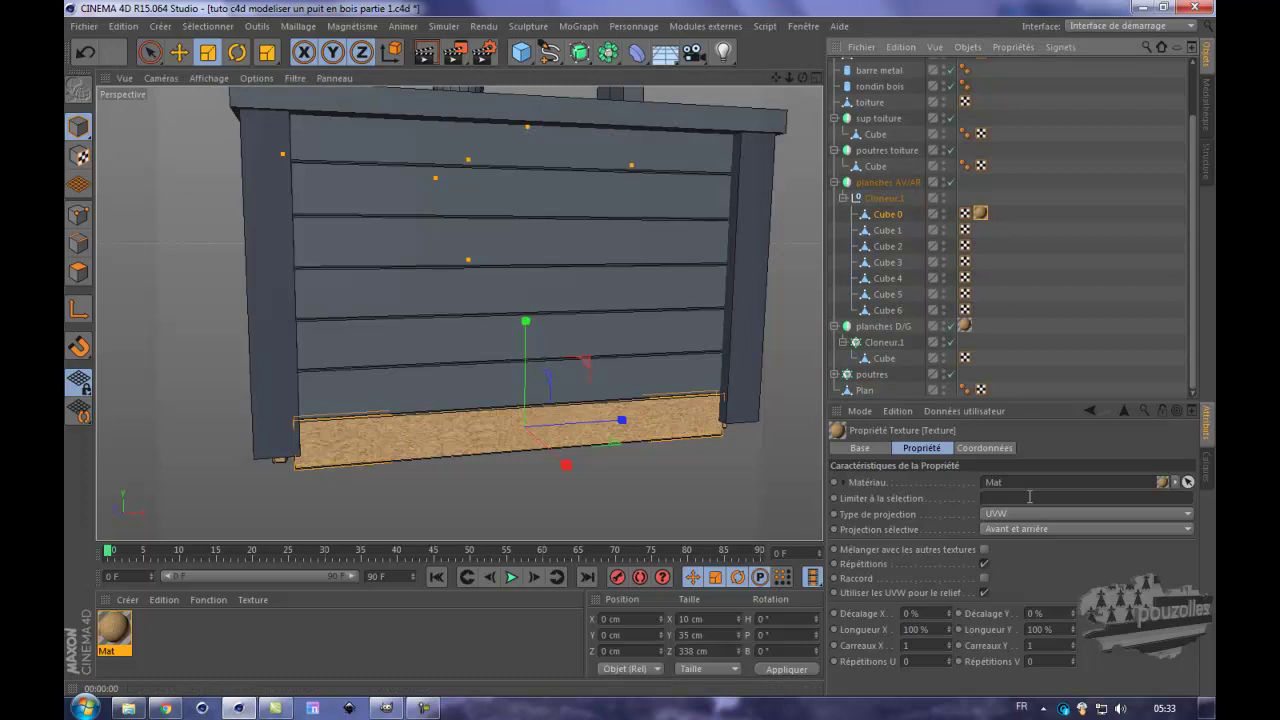
- Set Cube 0's texture projection to Cubique and rotate the projection a quarter turn so the grain runs lengthwise, returning to Model mode
click(1033, 513)
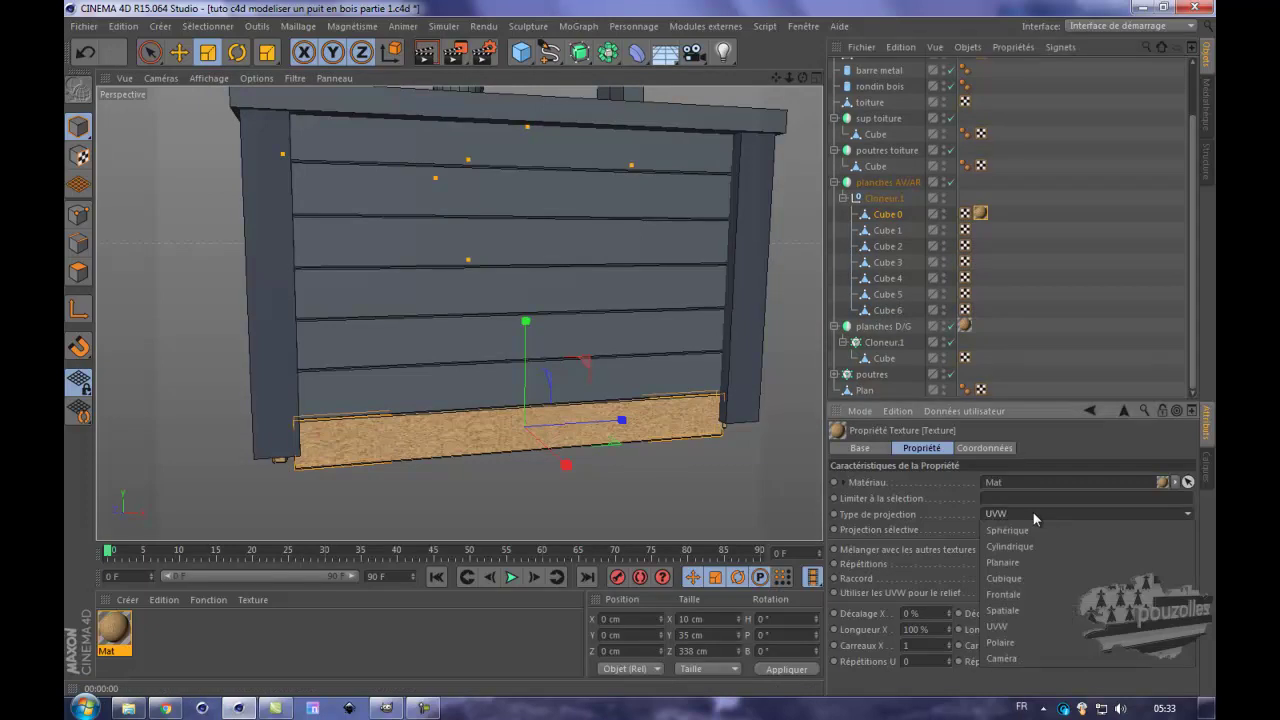
click(1021, 576)
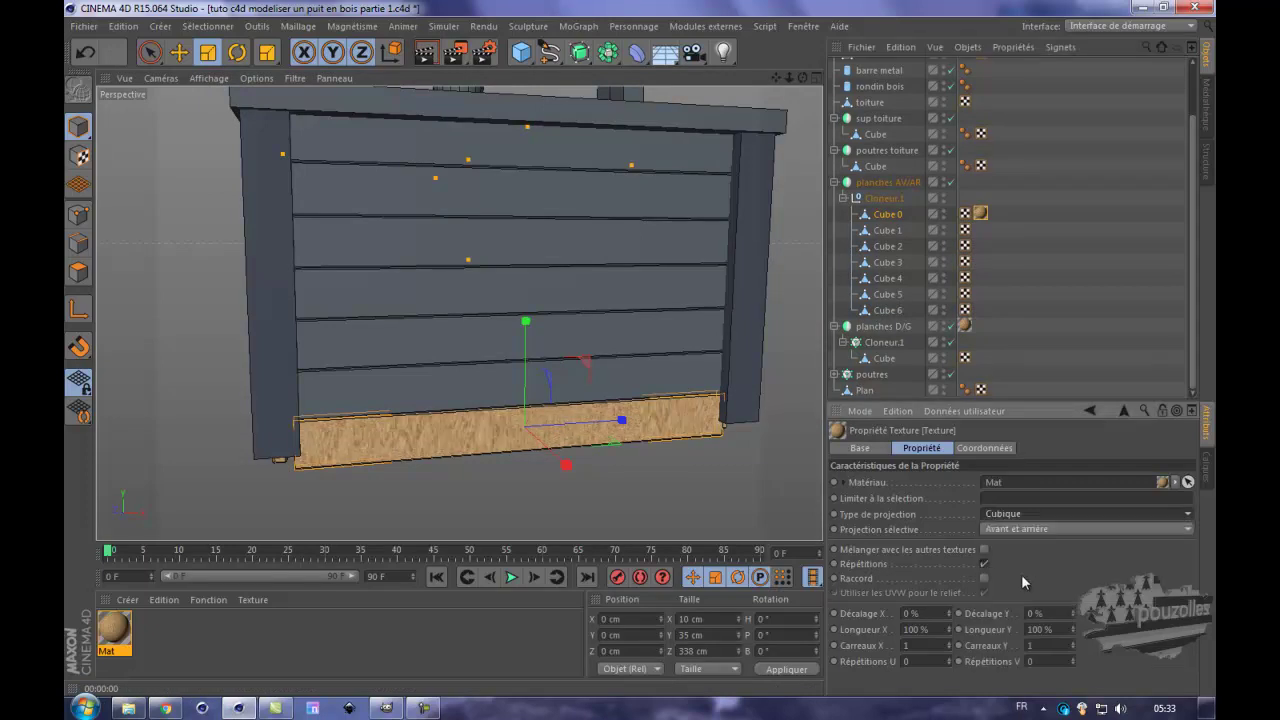
scroll(550, 457, up, 5)
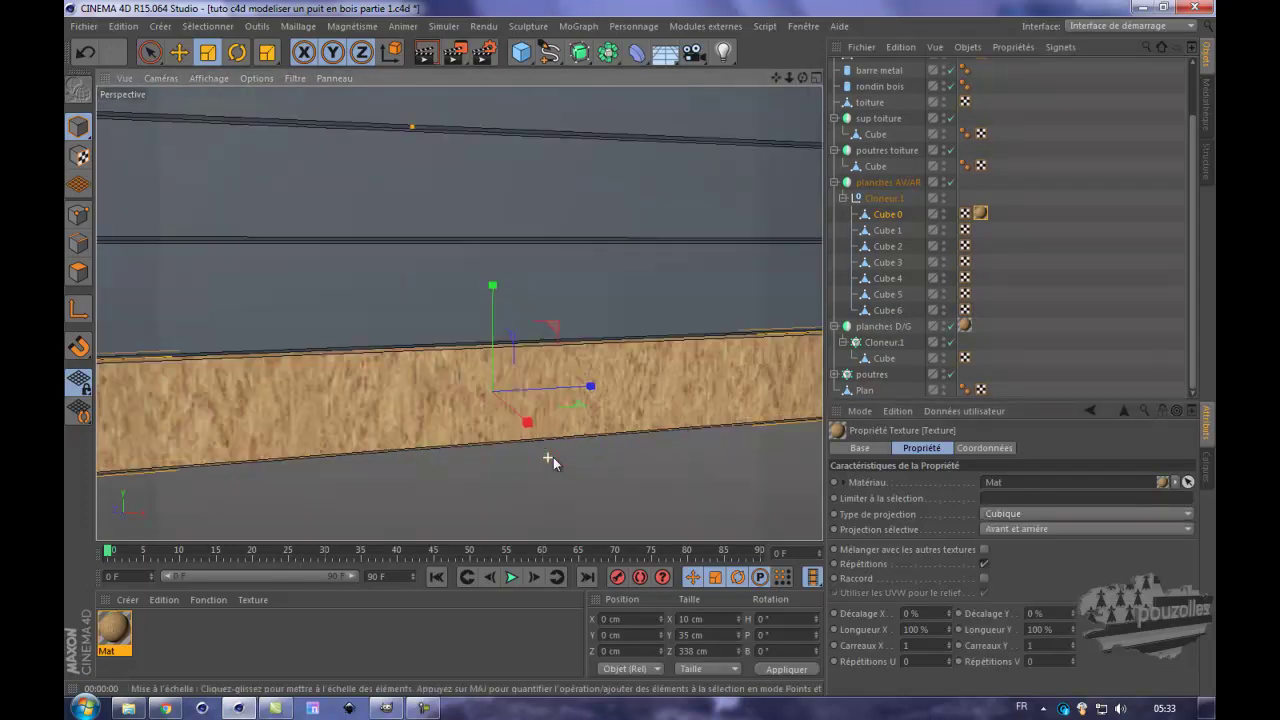
click(78, 156)
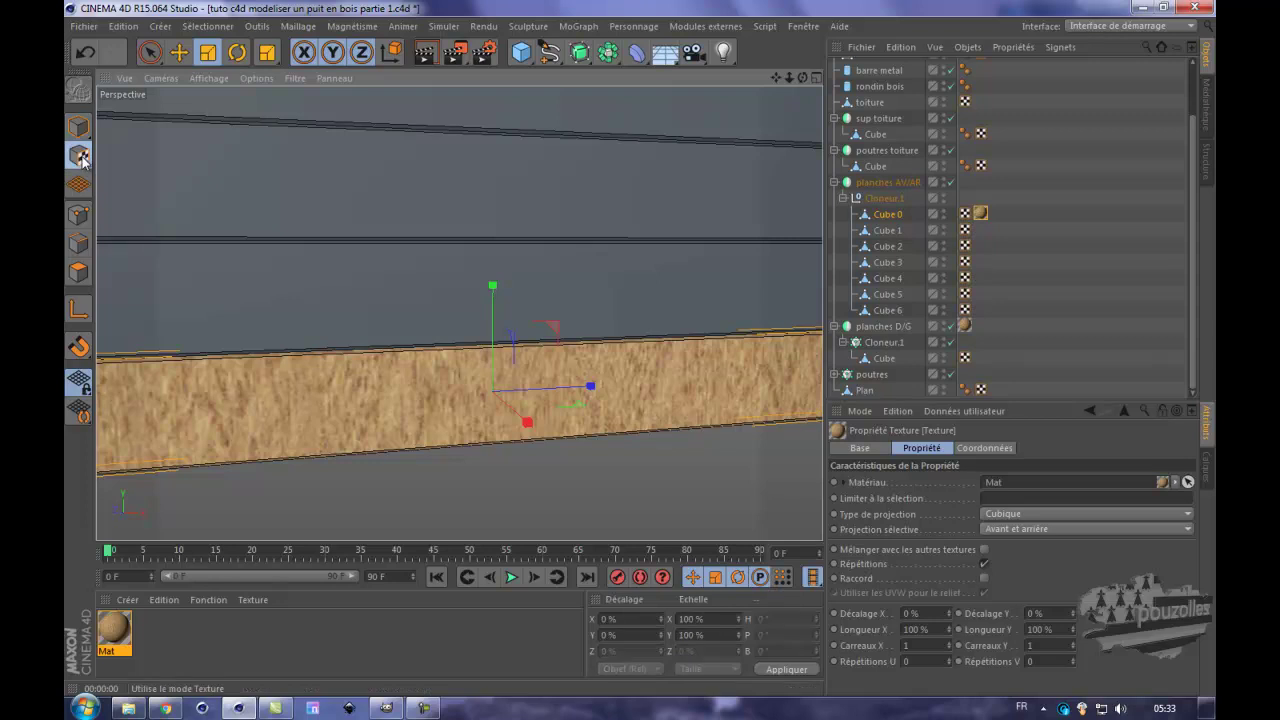
click(237, 52)
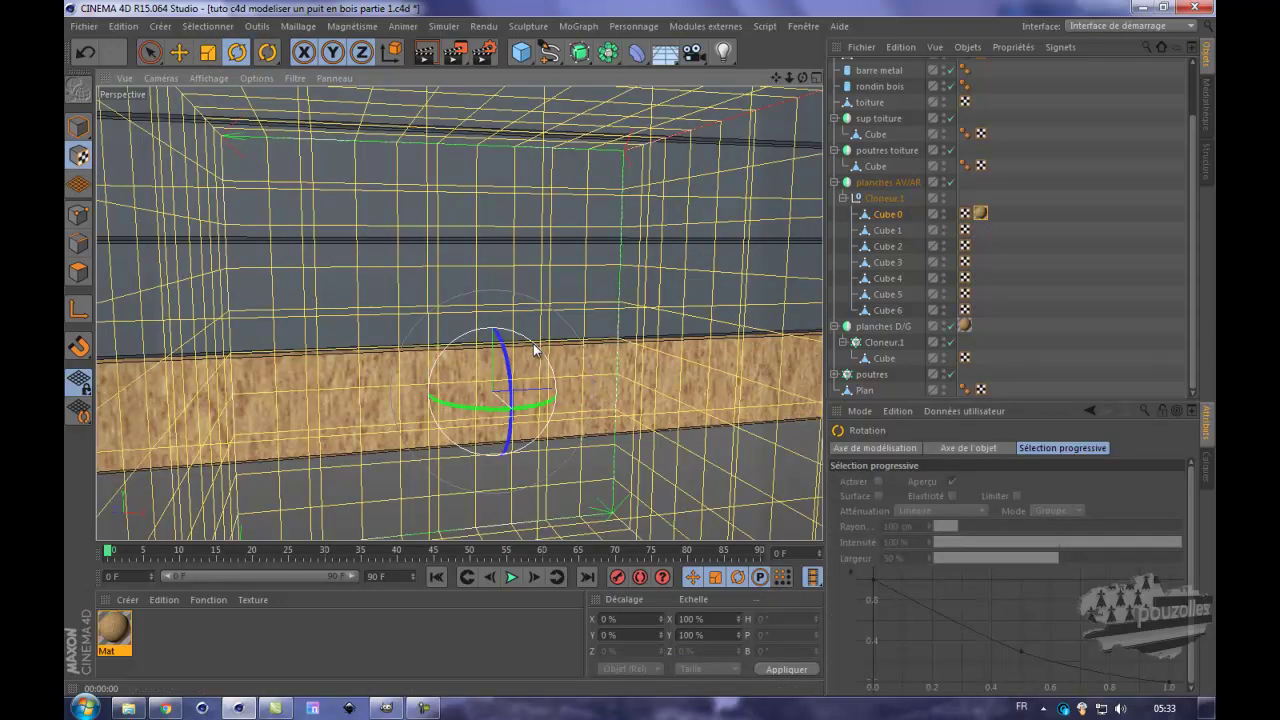
drag(533, 349, 550, 446)
click(82, 132)
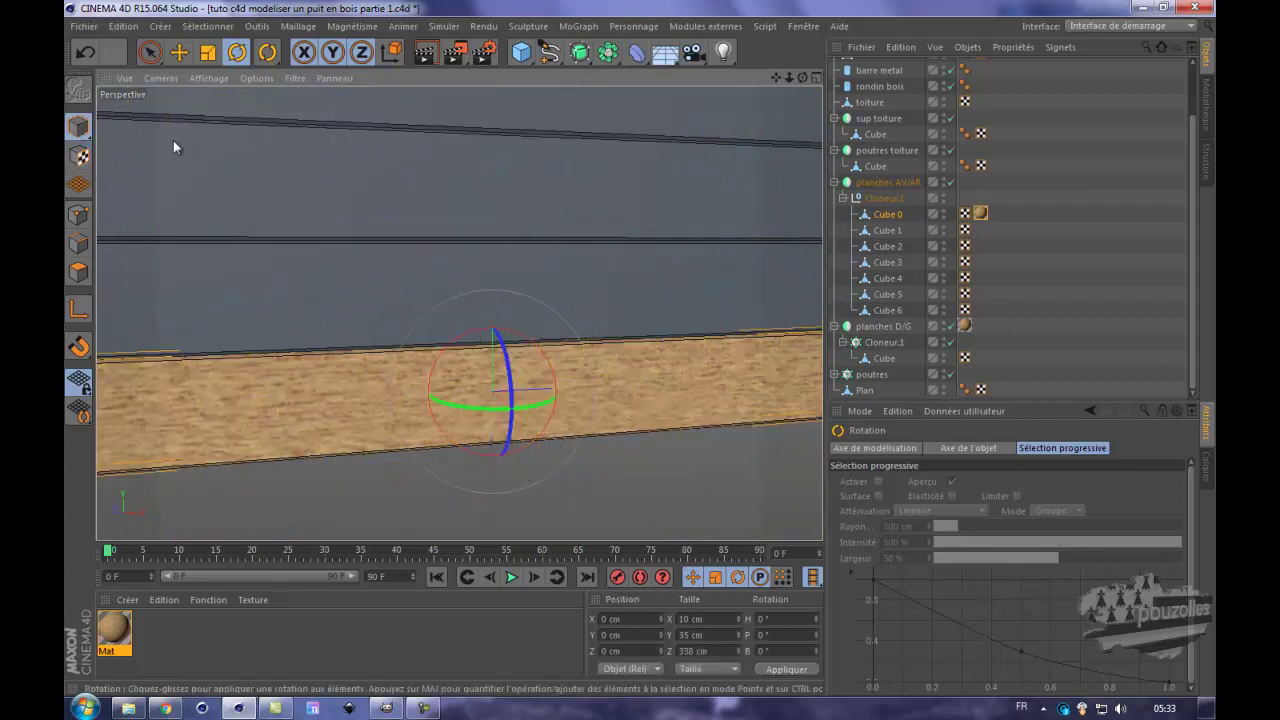
- Render the bottom plank close up and from farther back to check its grain, and show Cube 0's texture properties
click(427, 58)
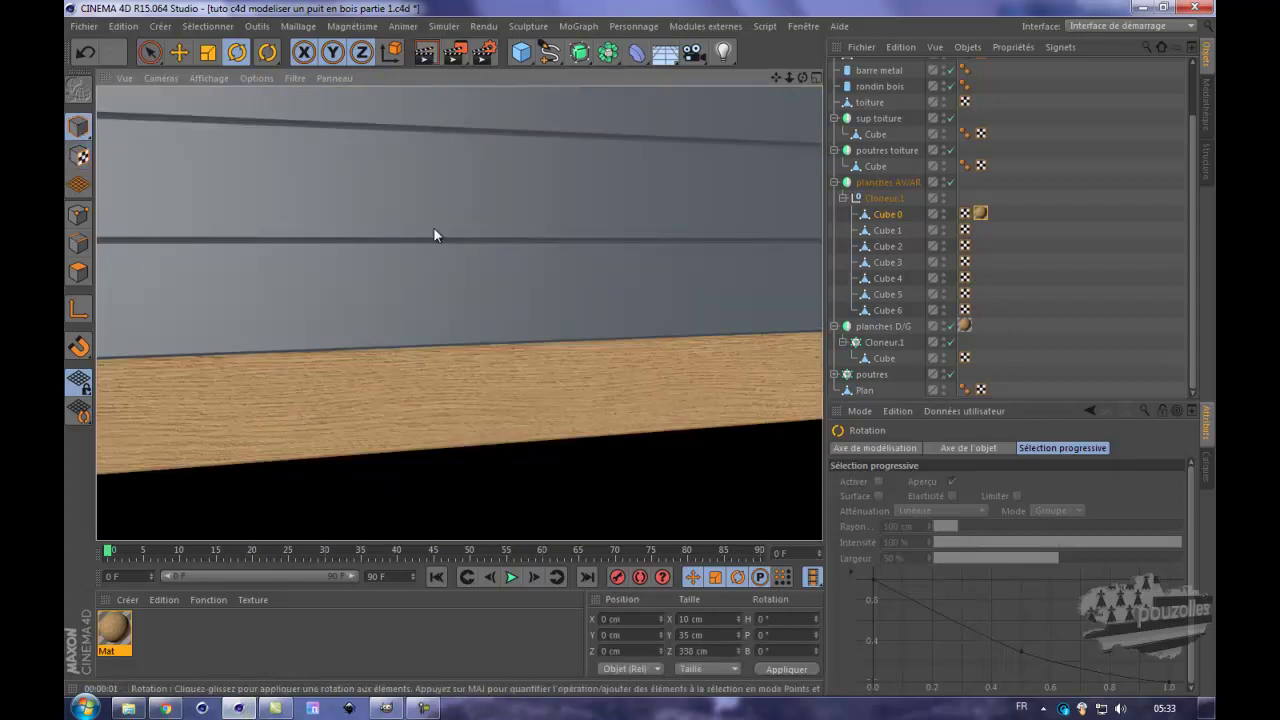
scroll(389, 417, down, 6)
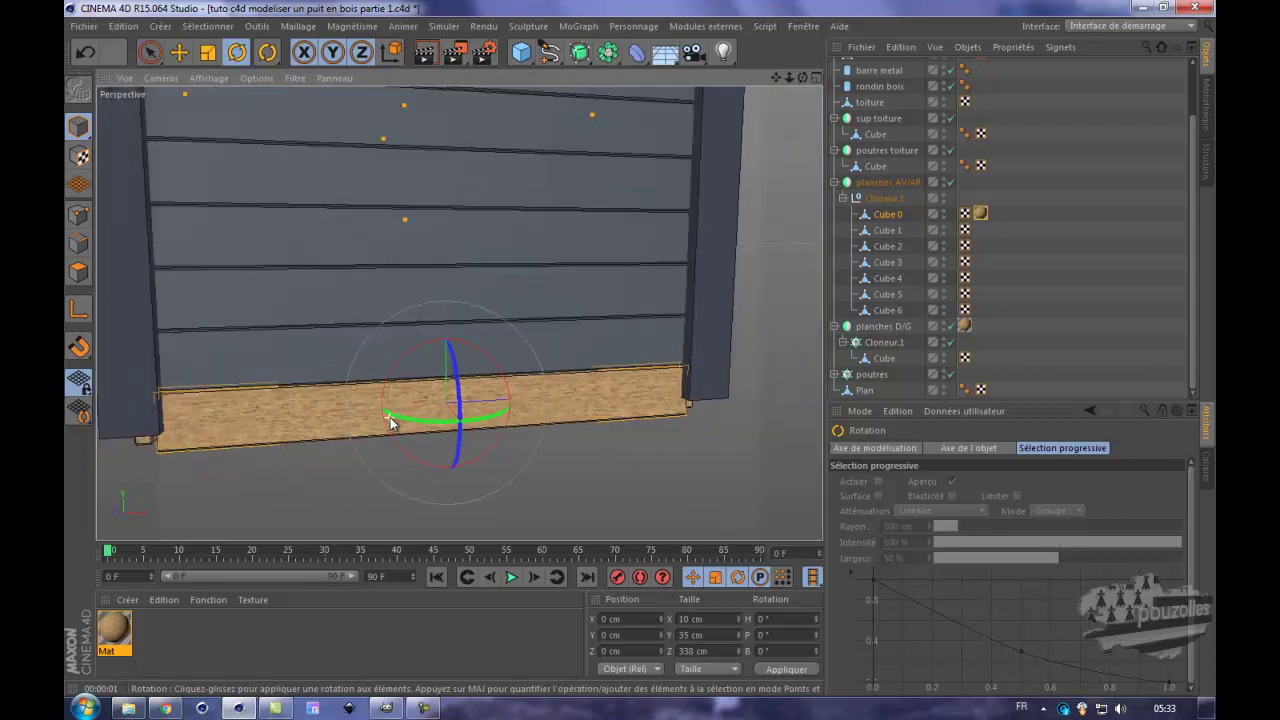
click(425, 56)
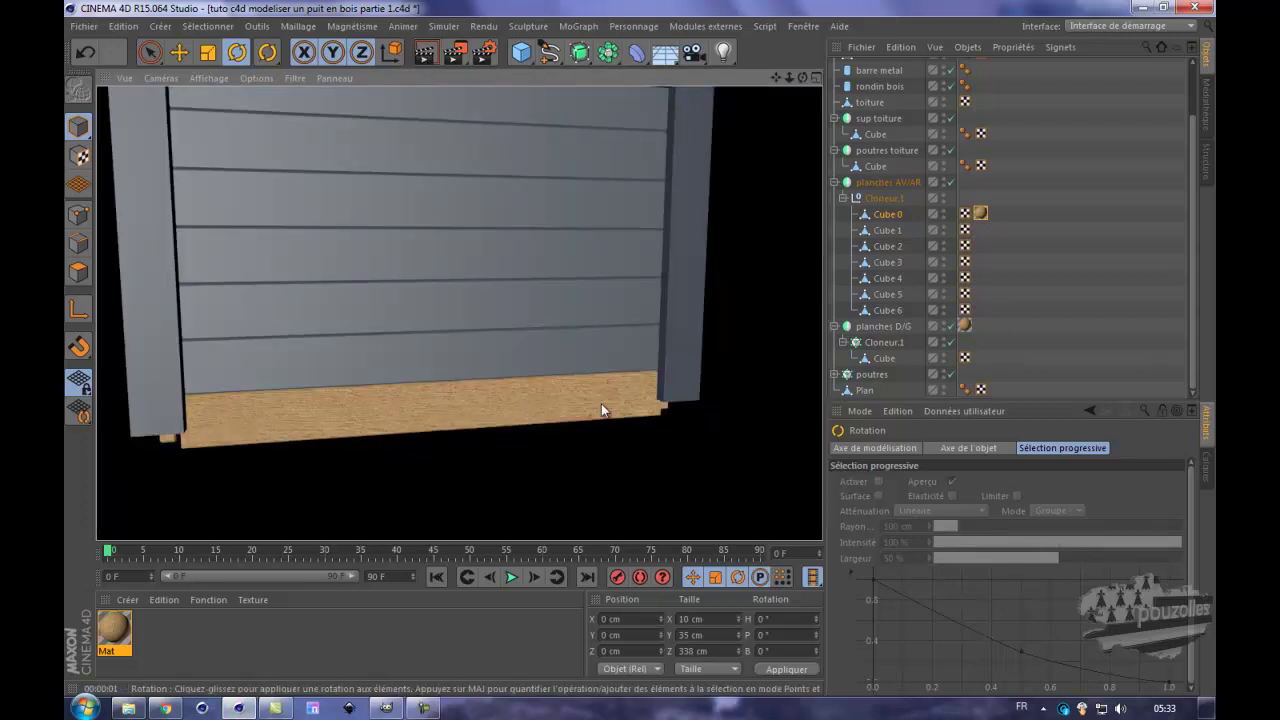
click(979, 217)
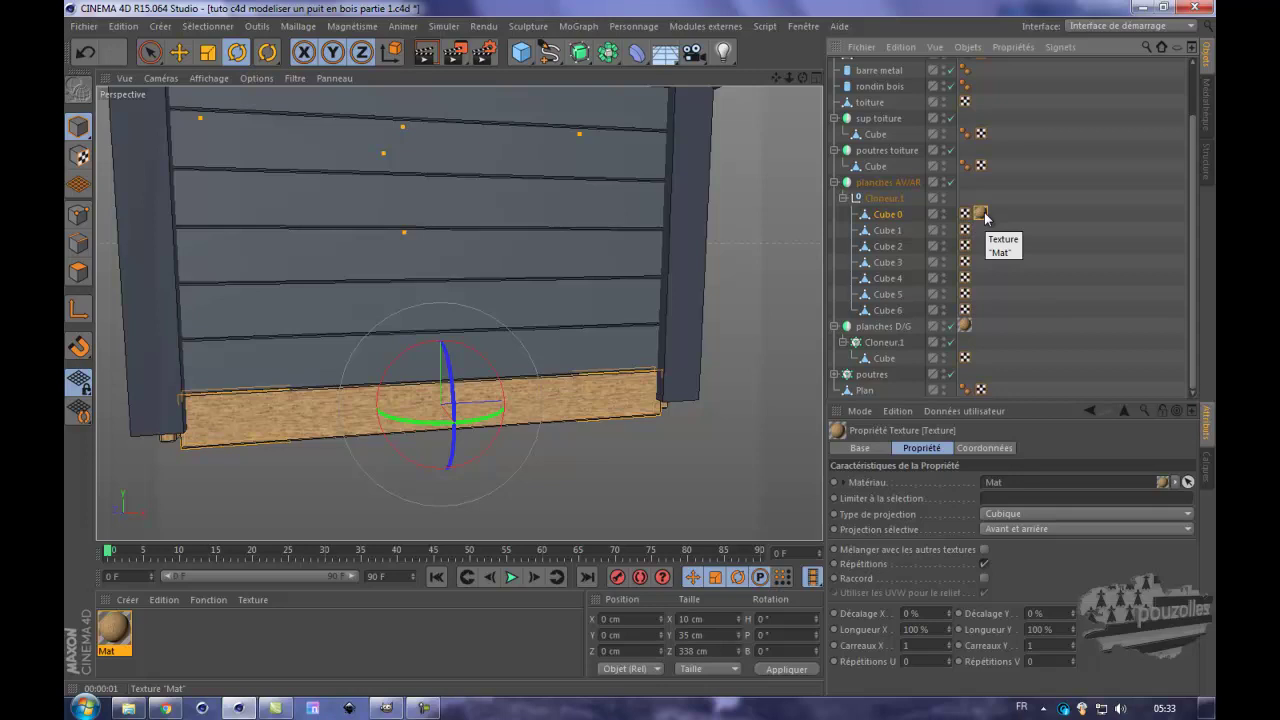
- Copy Cube 0's Mat texture tag onto Cube 1 through Cube 6 and render the front planks
ctrl+click(985, 217)
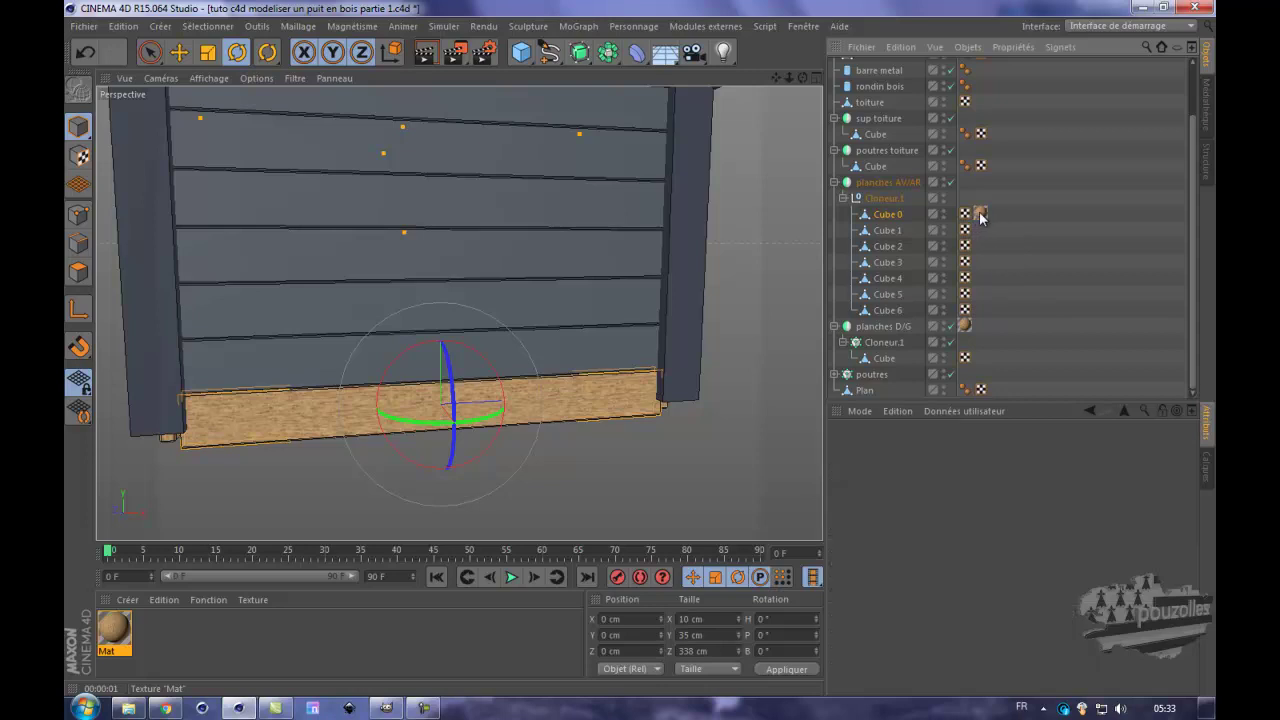
ctrl+drag(981, 219, 983, 234)
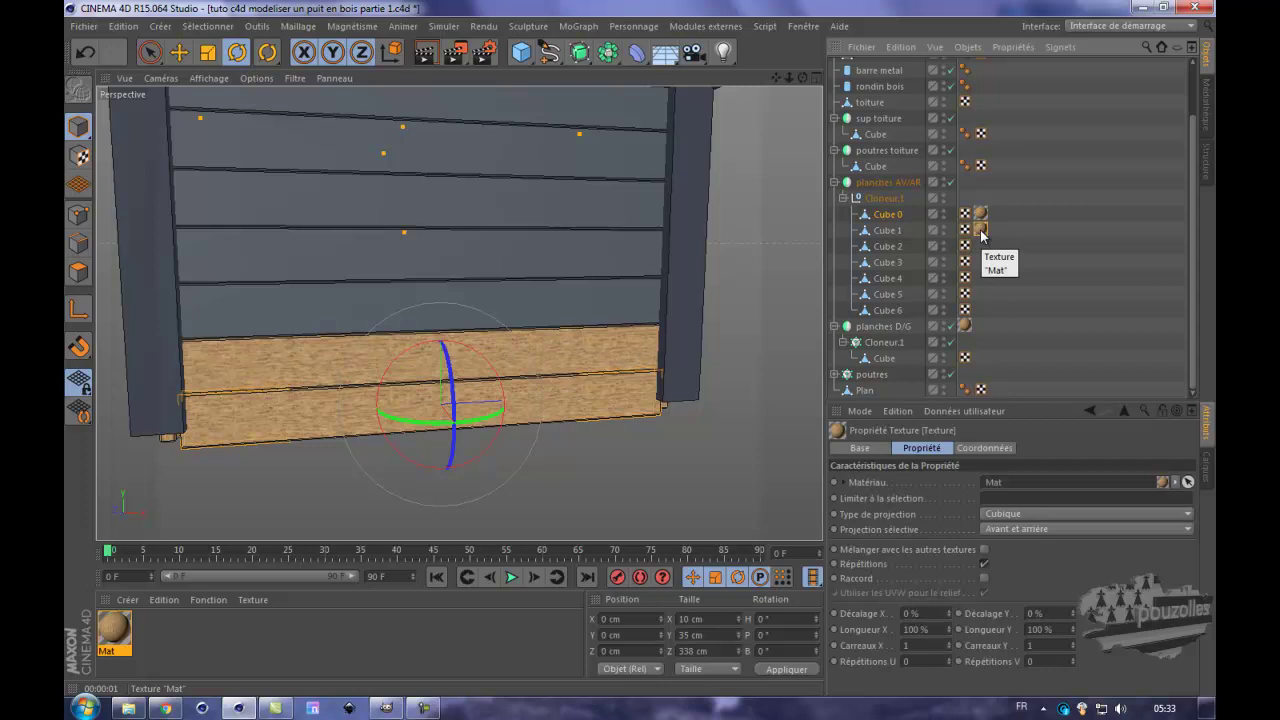
ctrl+drag(983, 235, 982, 311)
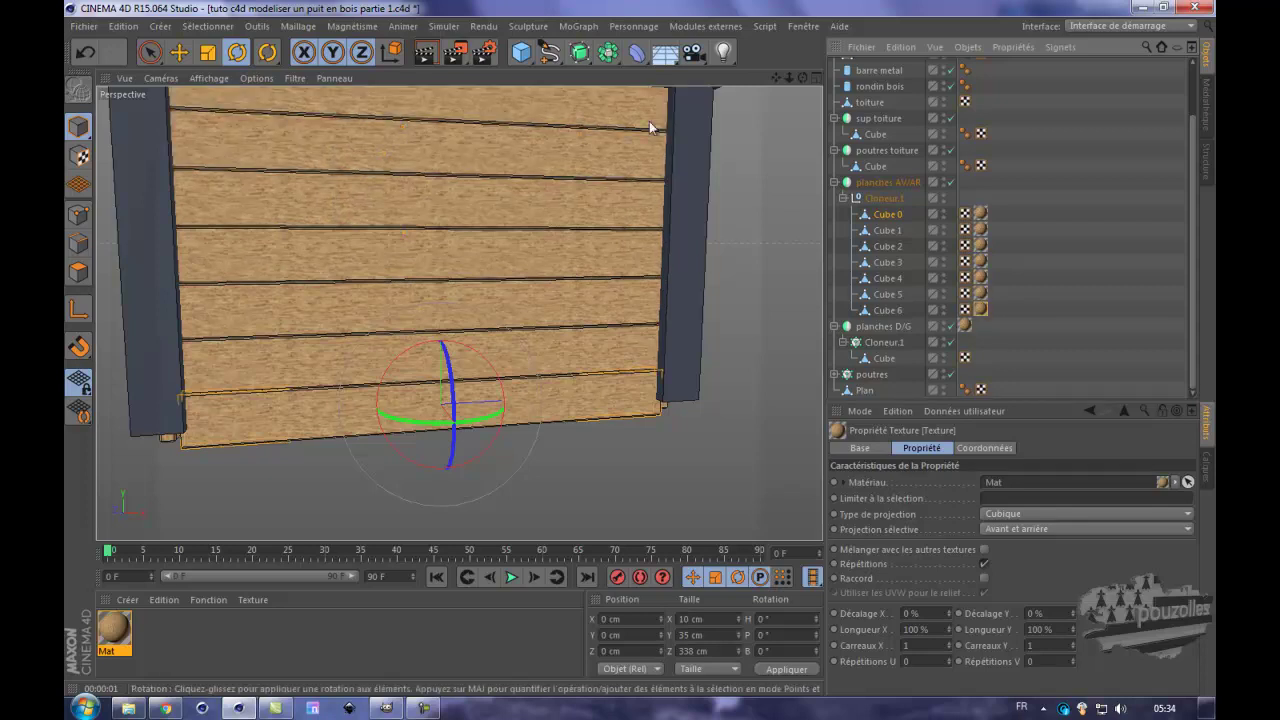
alt+drag(641, 349, 641, 345)
click(425, 52)
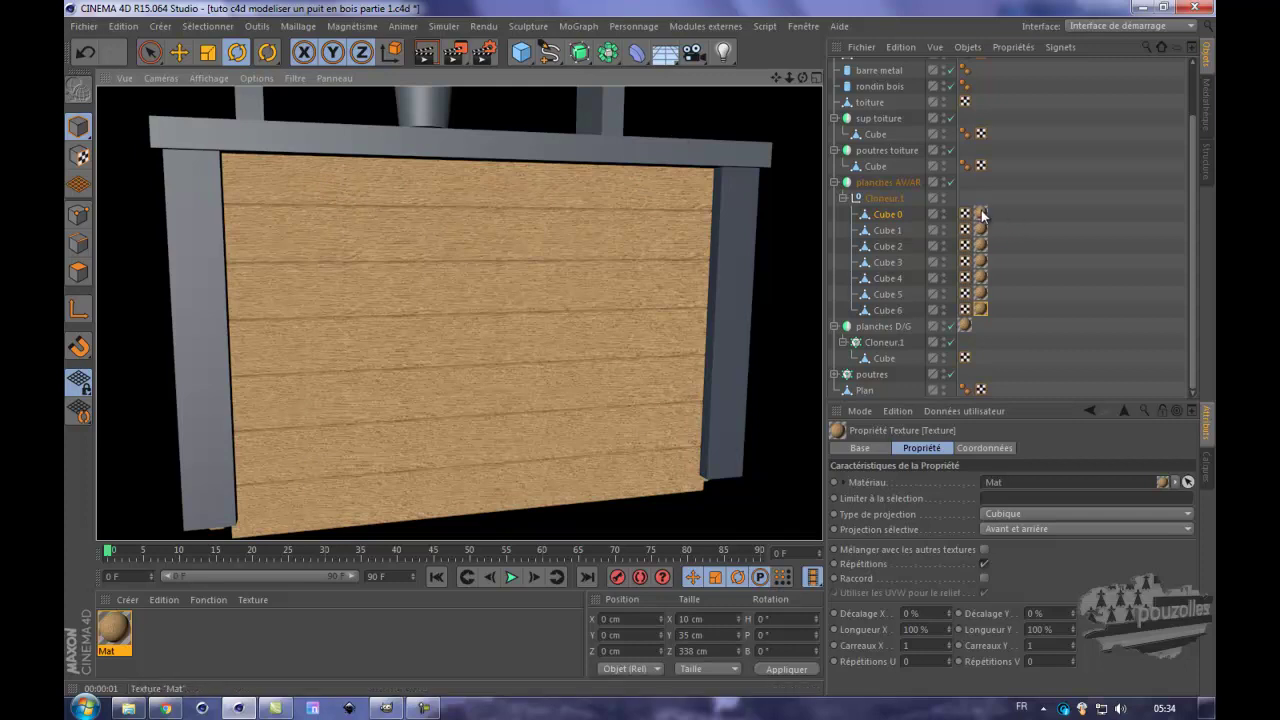
- Set the Longueur X of Cube 1's Mat texture to 130 %
click(897, 214)
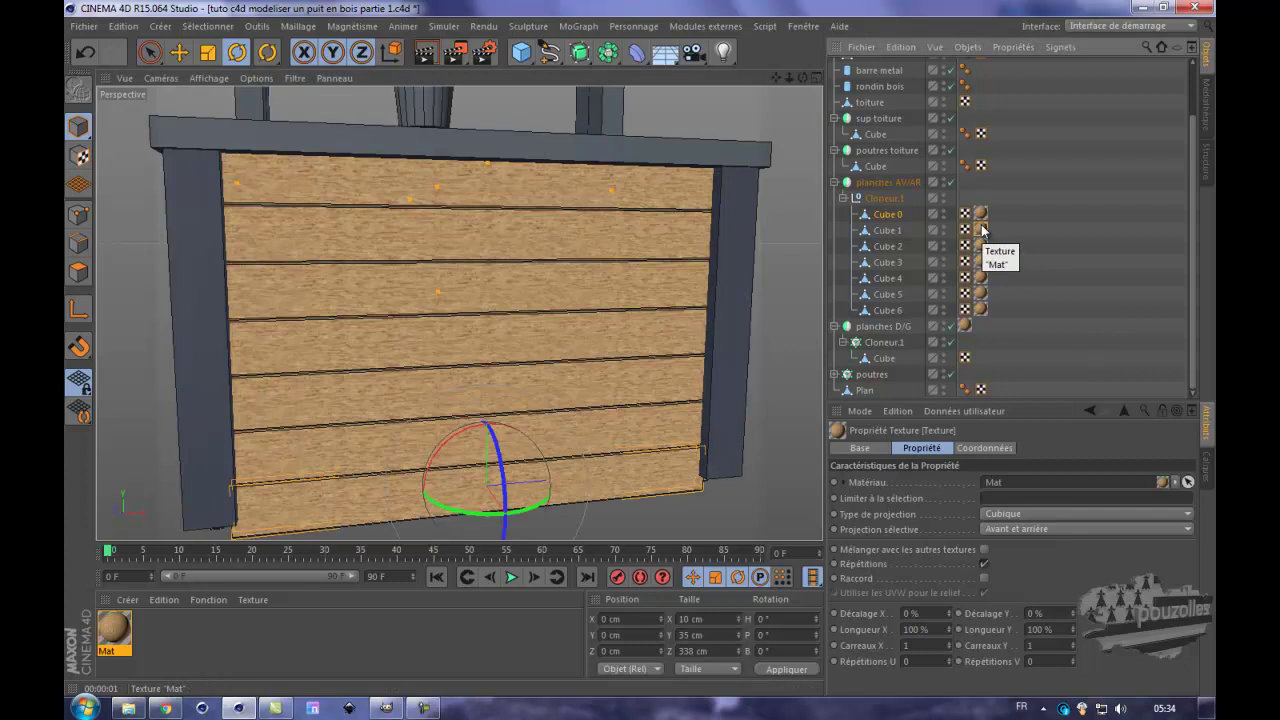
click(889, 231)
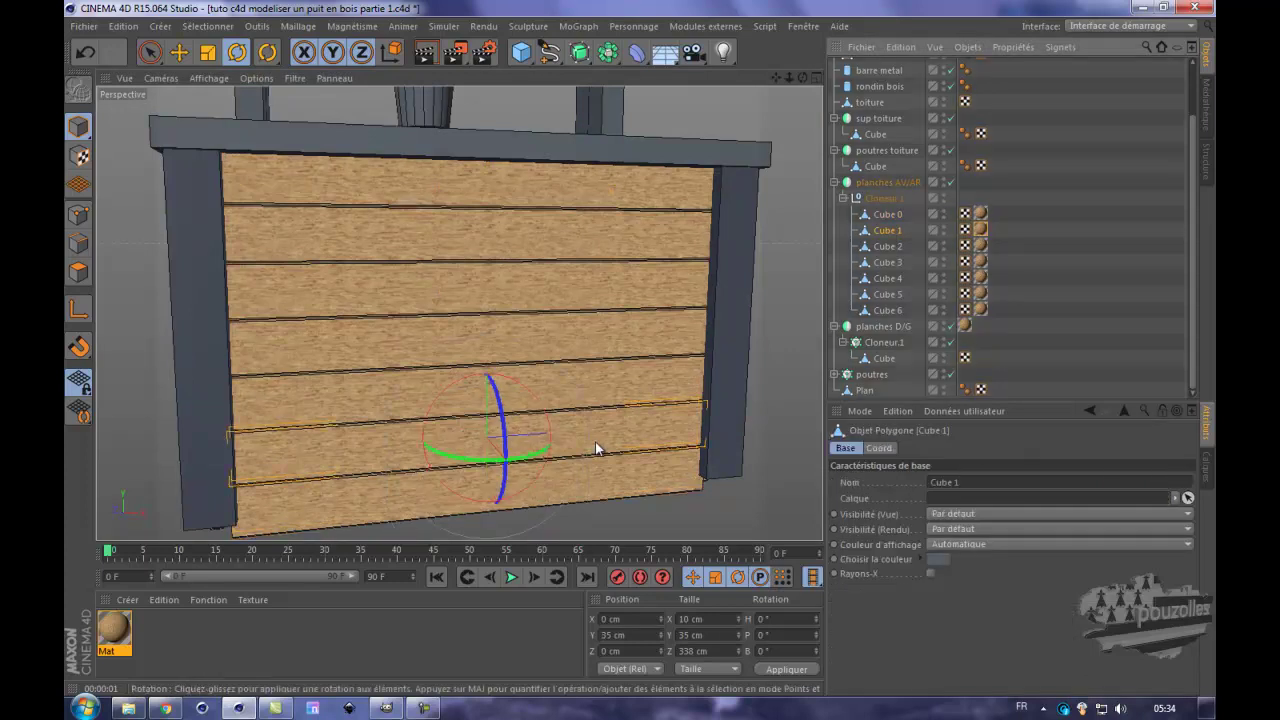
click(981, 230)
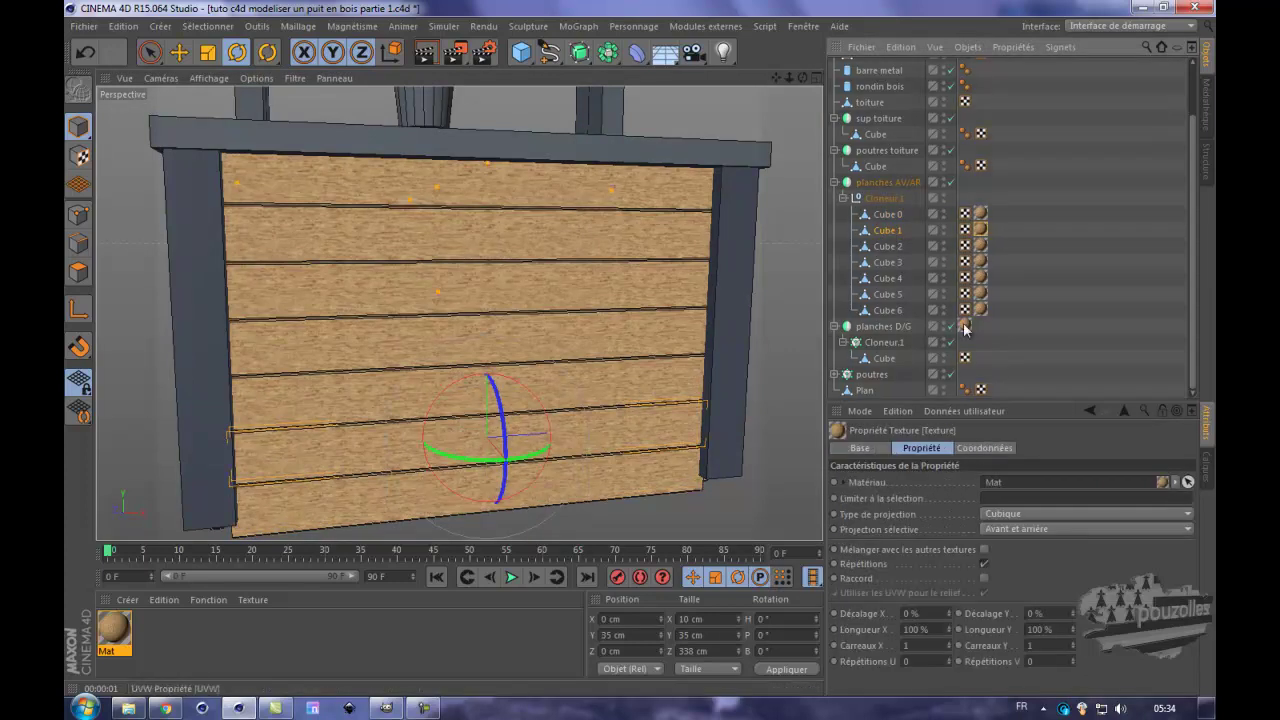
mouse_move(949, 627)
mouse_down()
mouse_move(949, 608)
mouse_move(949, 622)
mouse_up()
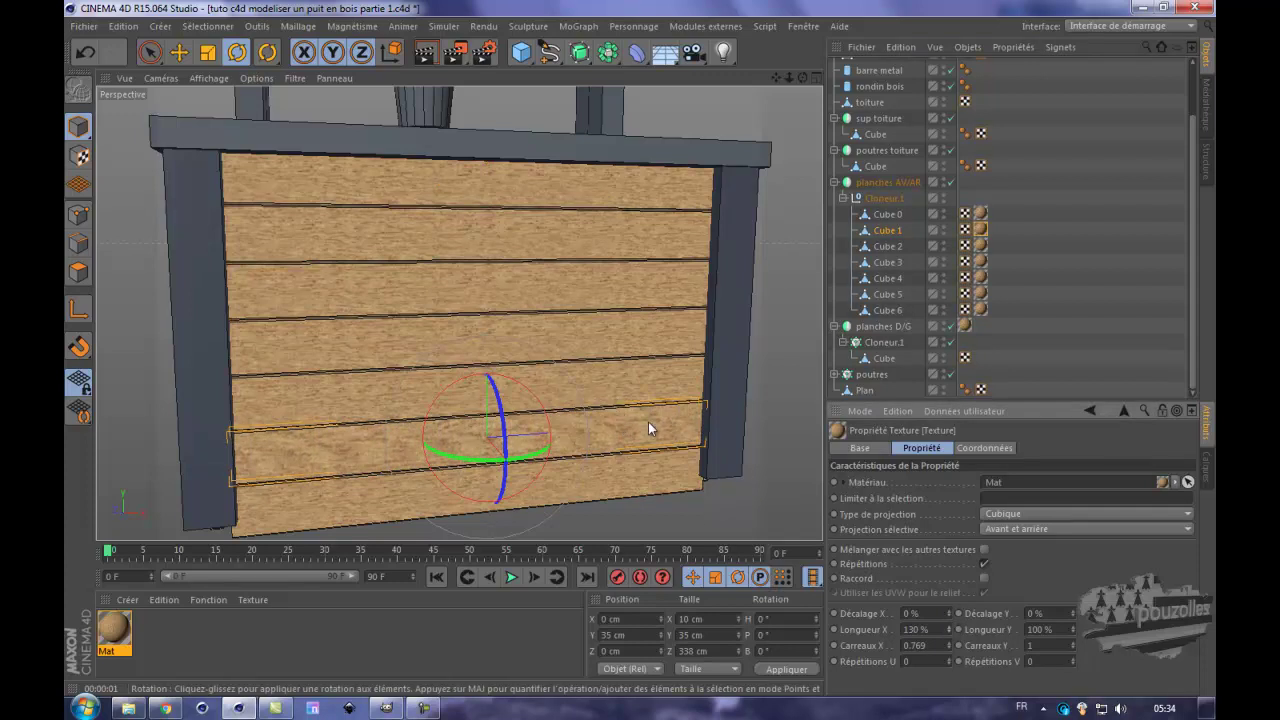
- Set Cube 2's texture to Longueur X 212 % and Longueur Y 122 %, and Cube 3's Longueur X to 174 %
click(887, 246)
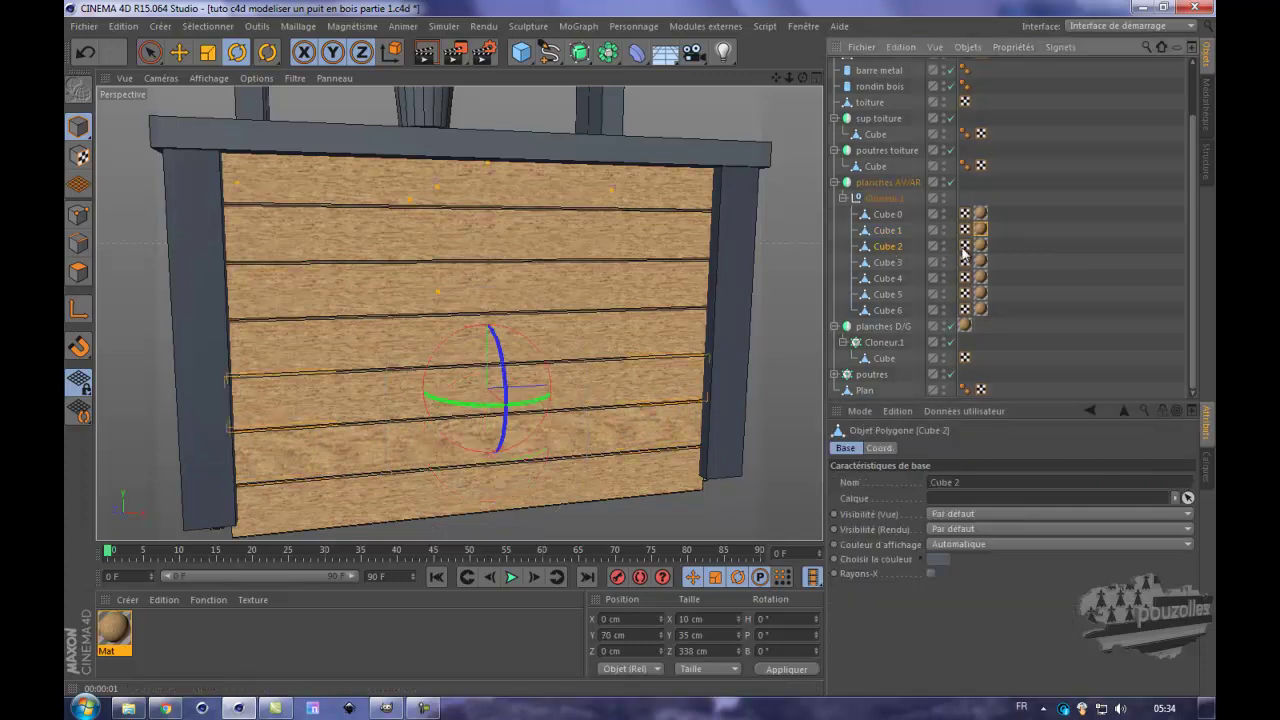
click(980, 247)
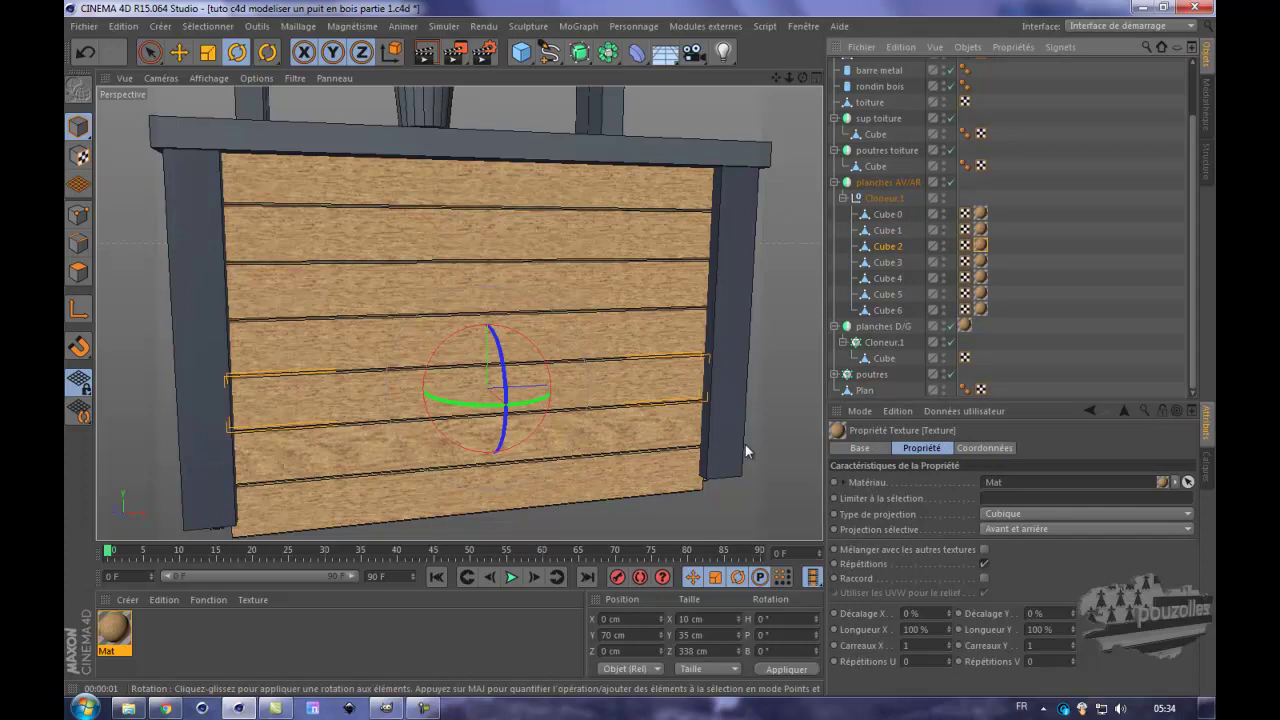
drag(1075, 634, 1075, 634)
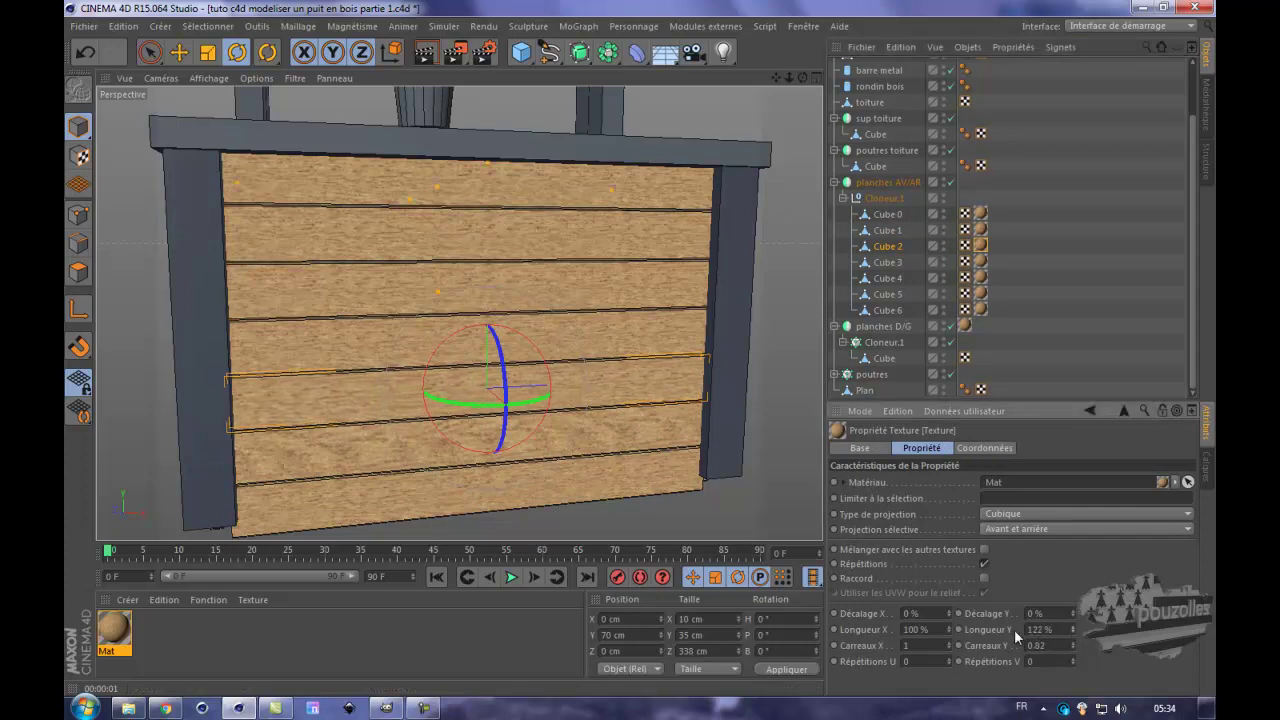
drag(949, 631, 1117, 368)
click(981, 263)
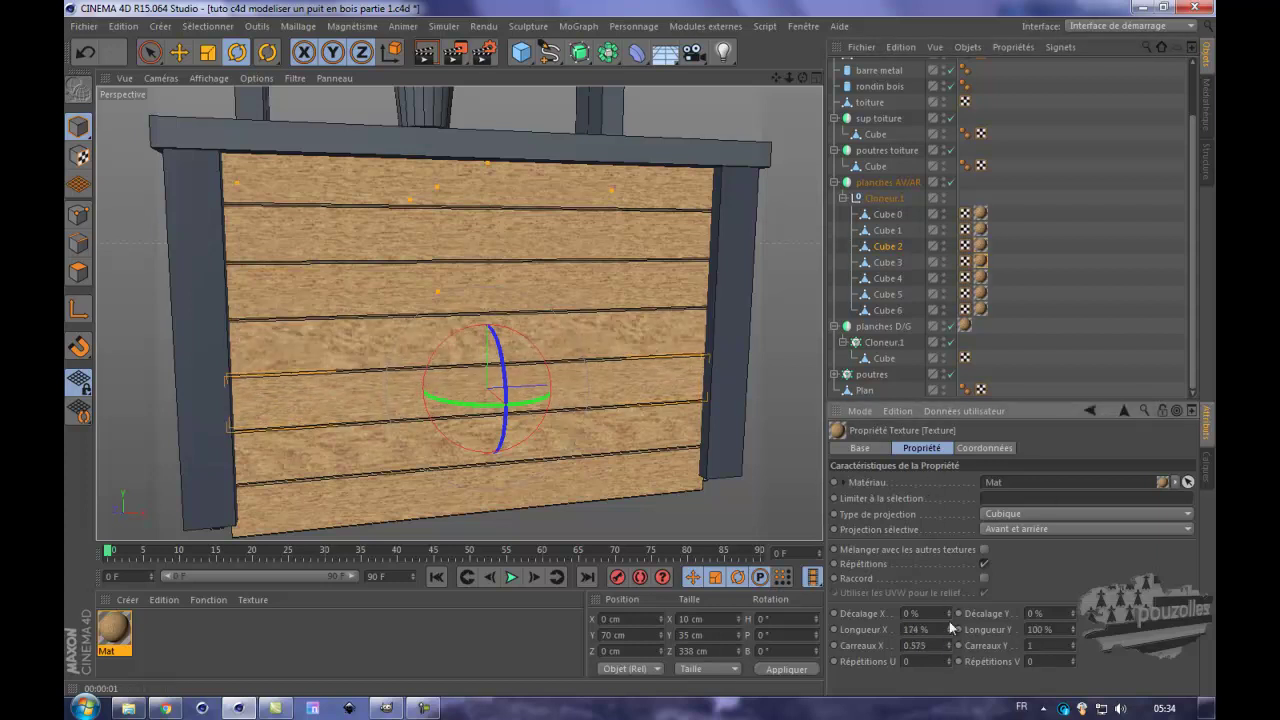
click(981, 247)
mouse_move(950, 630)
mouse_down()
mouse_move(950, 580)
mouse_move(950, 628)
mouse_up()
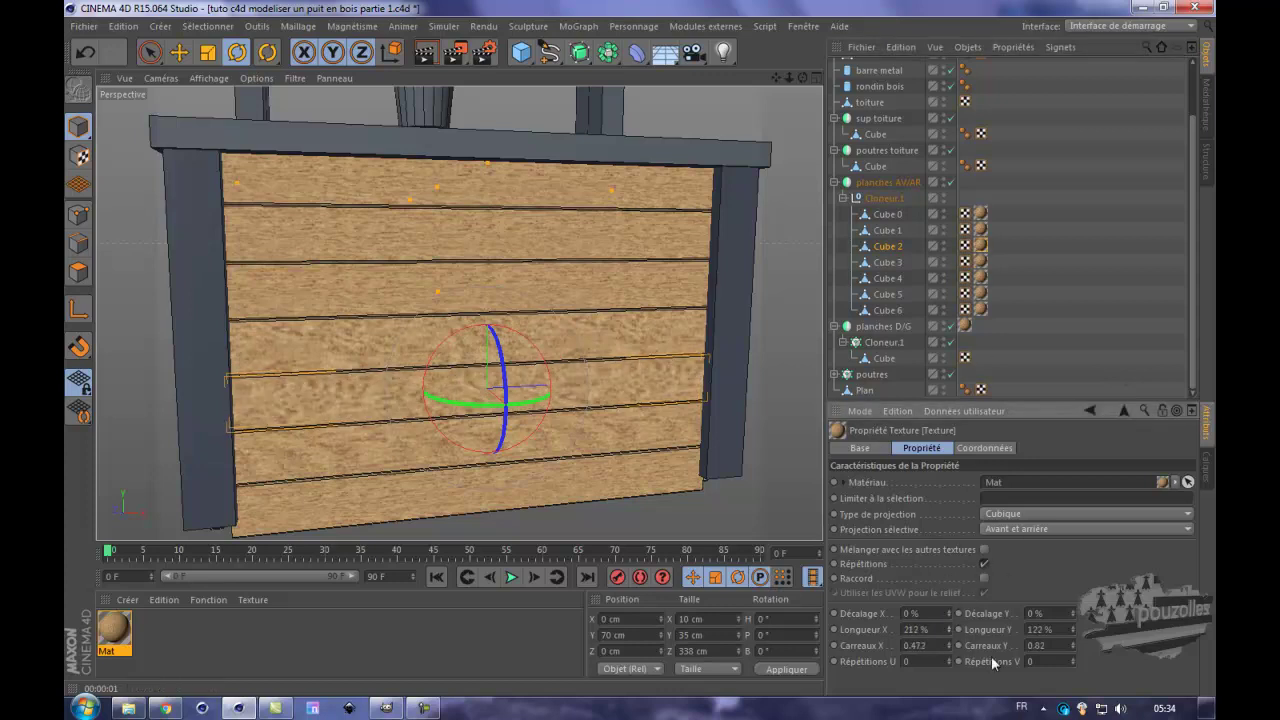
- Change the Longueur X of Cube 4's texture and set the Longueur X of Cube 5's texture to 9 %
click(981, 279)
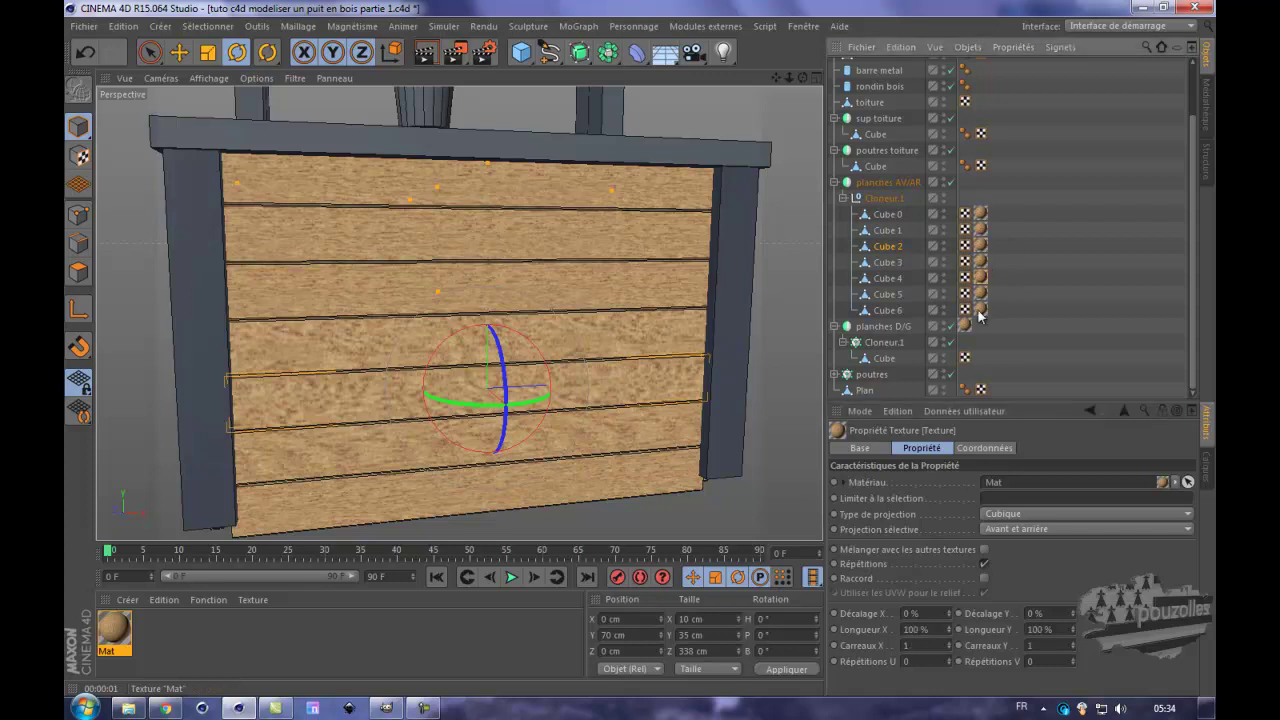
drag(950, 629, 933, 588)
click(981, 294)
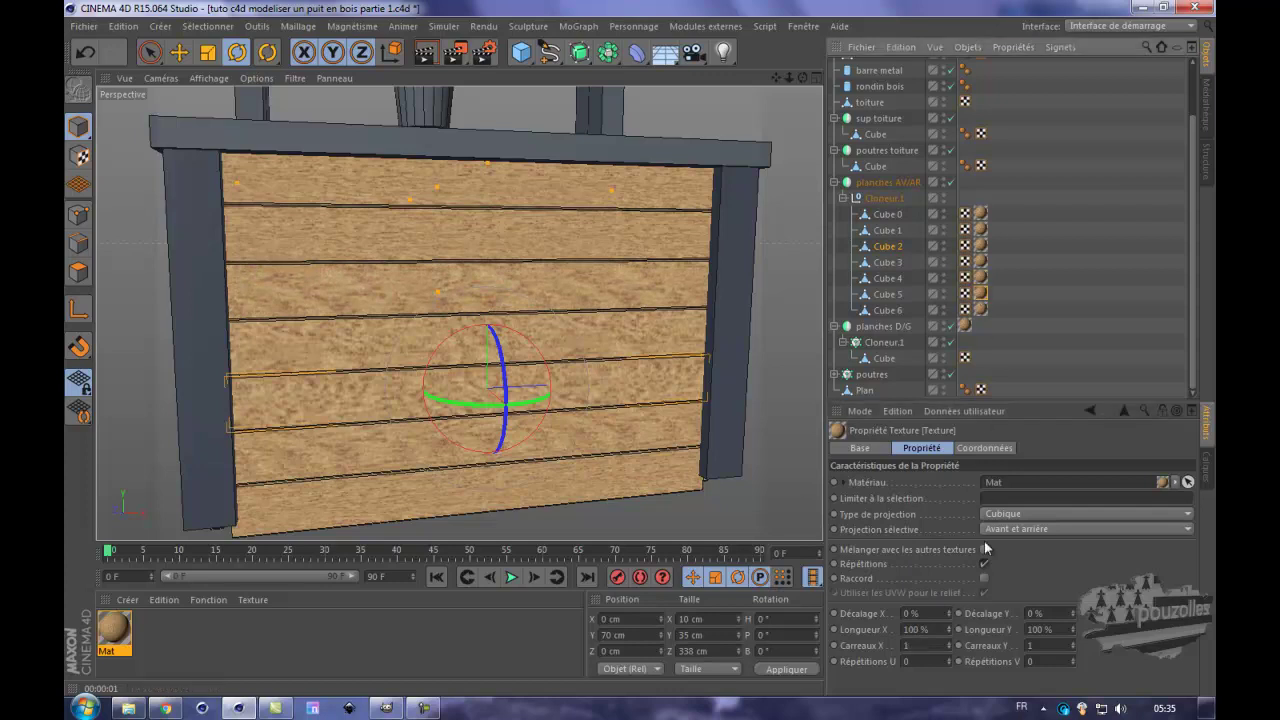
mouse_move(956, 630)
mouse_down()
mouse_move(1029, 575)
mouse_move(950, 632)
mouse_up()
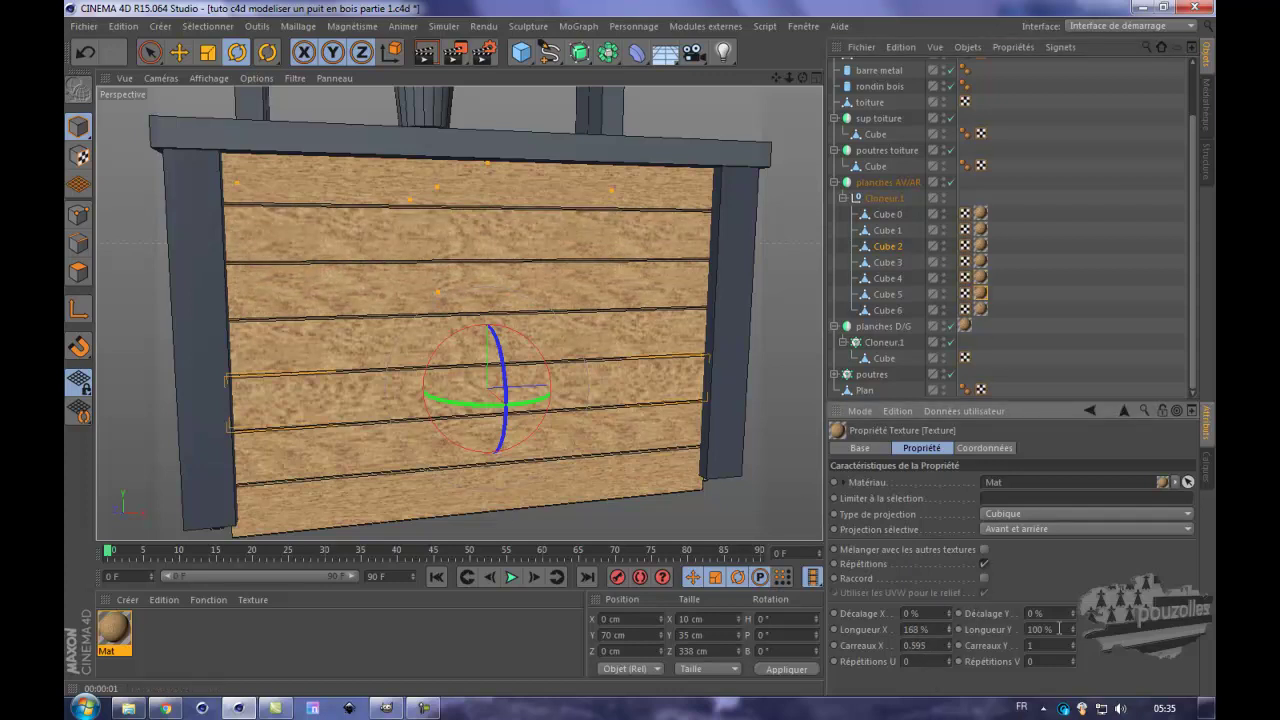
mouse_move(948, 634)
mouse_down()
mouse_move(942, 672)
mouse_move(943, 619)
mouse_up()
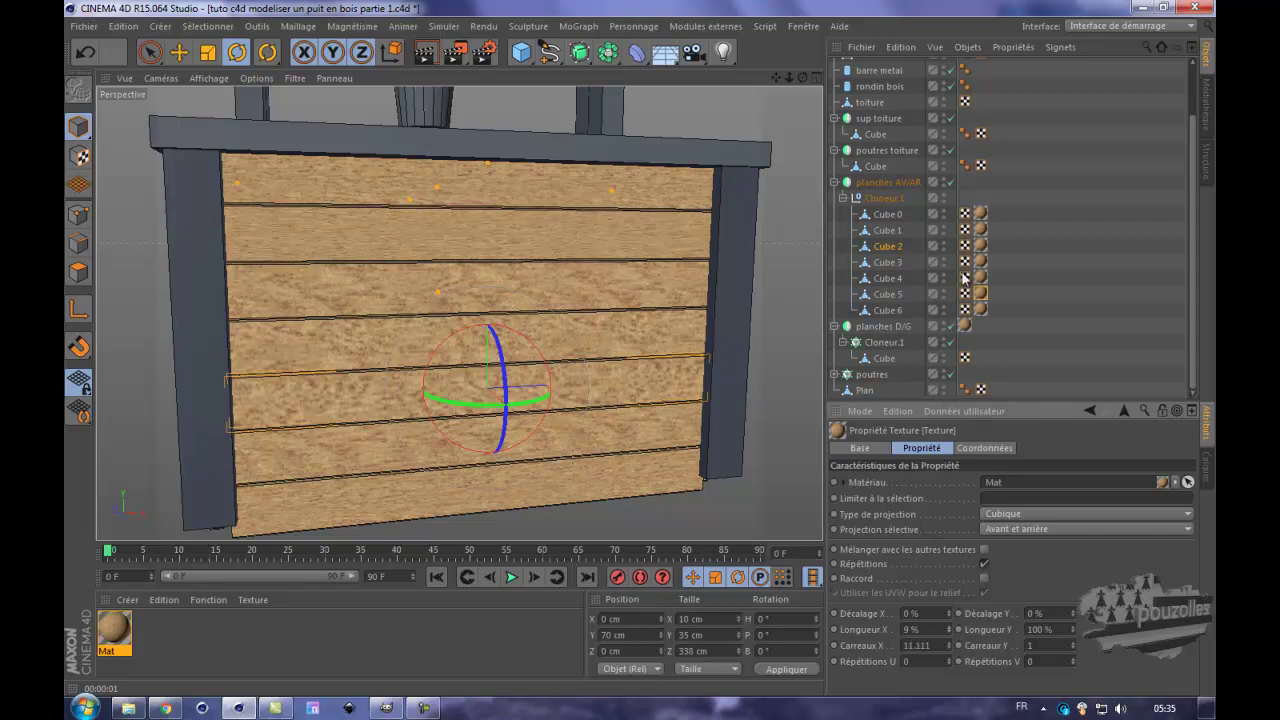
- Set the Longueur X of Cube 6's texture to -21 % and render the front planks
click(981, 310)
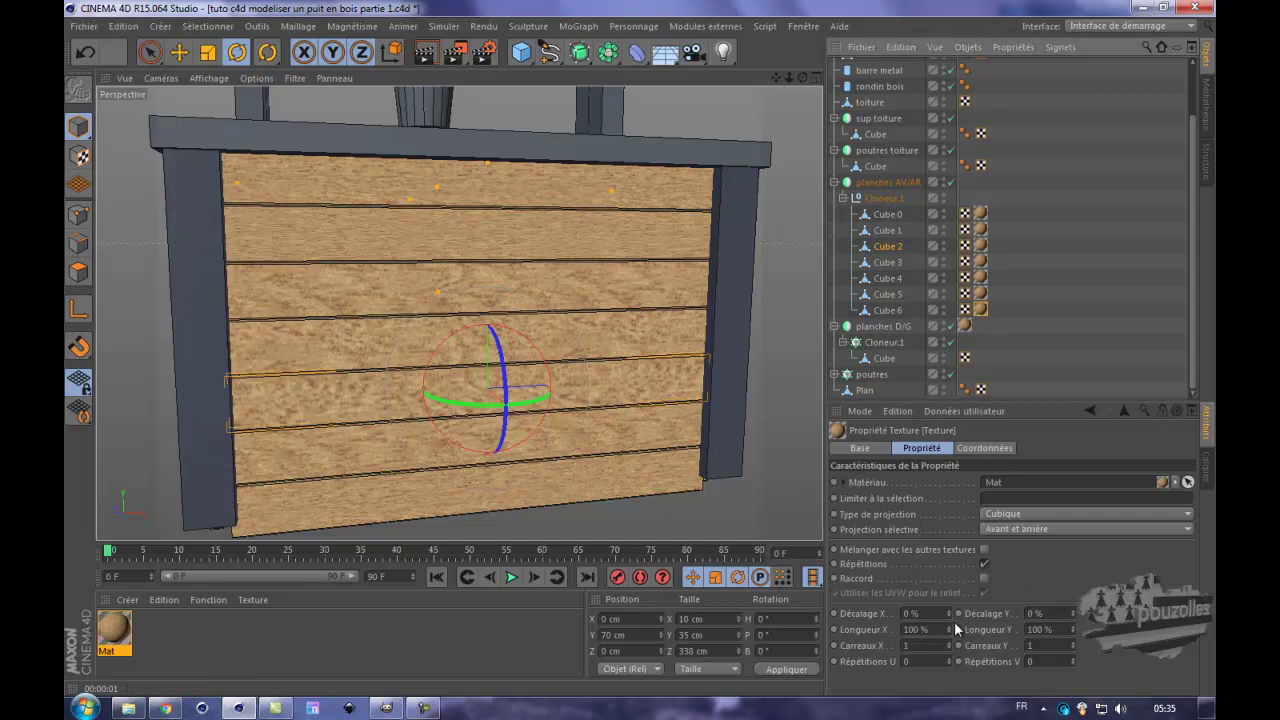
drag(949, 635, 941, 633)
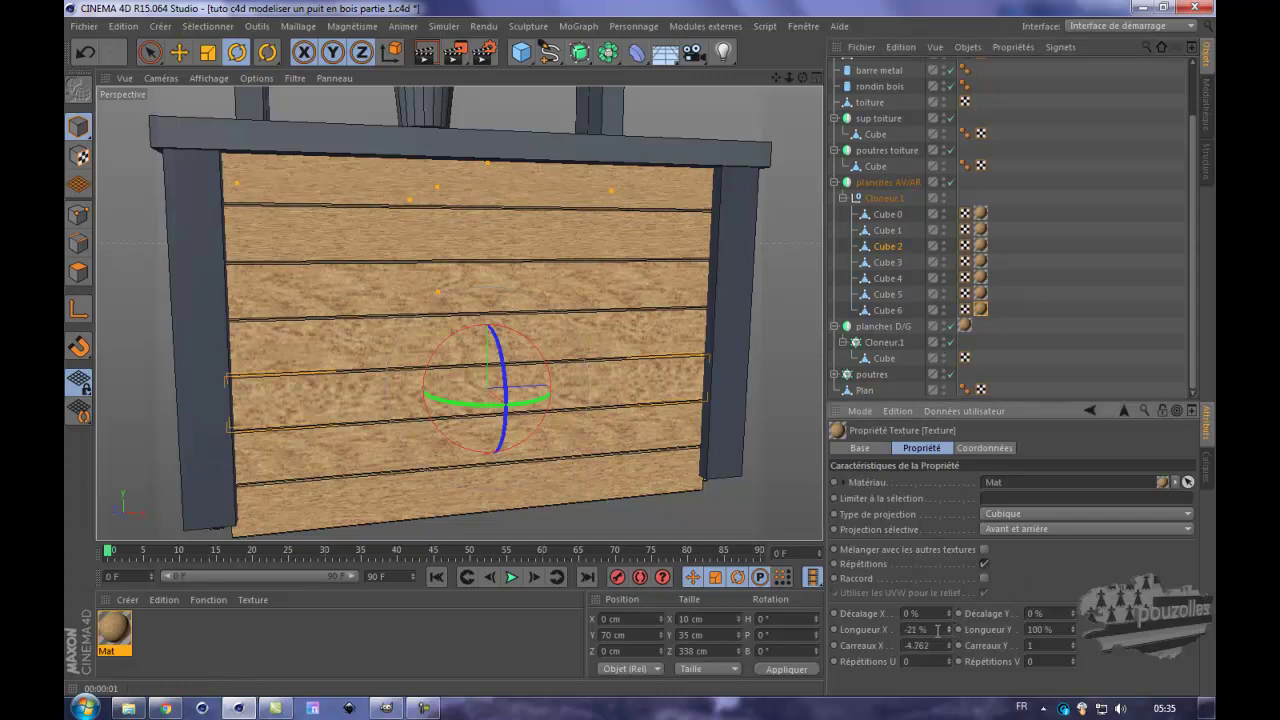
click(424, 53)
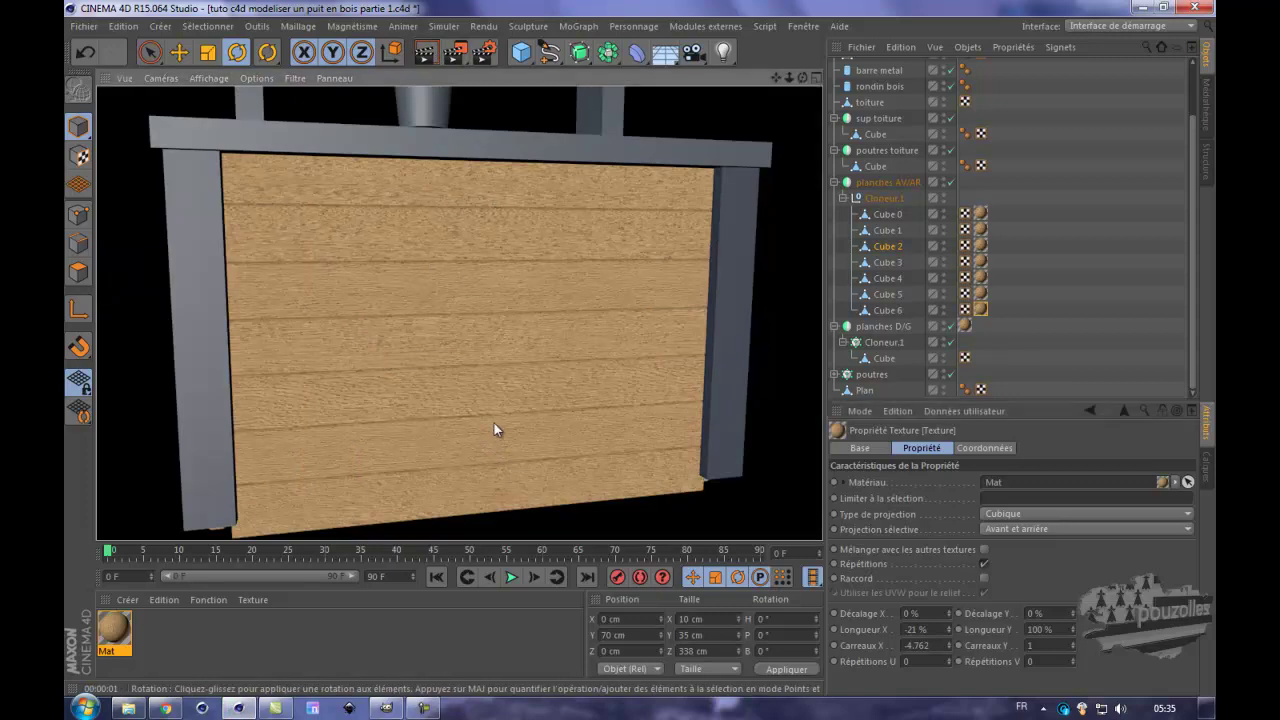
- Render the whole well from a corner angle and again closer to its base to check the plank textures
scroll(494, 423, down, 5)
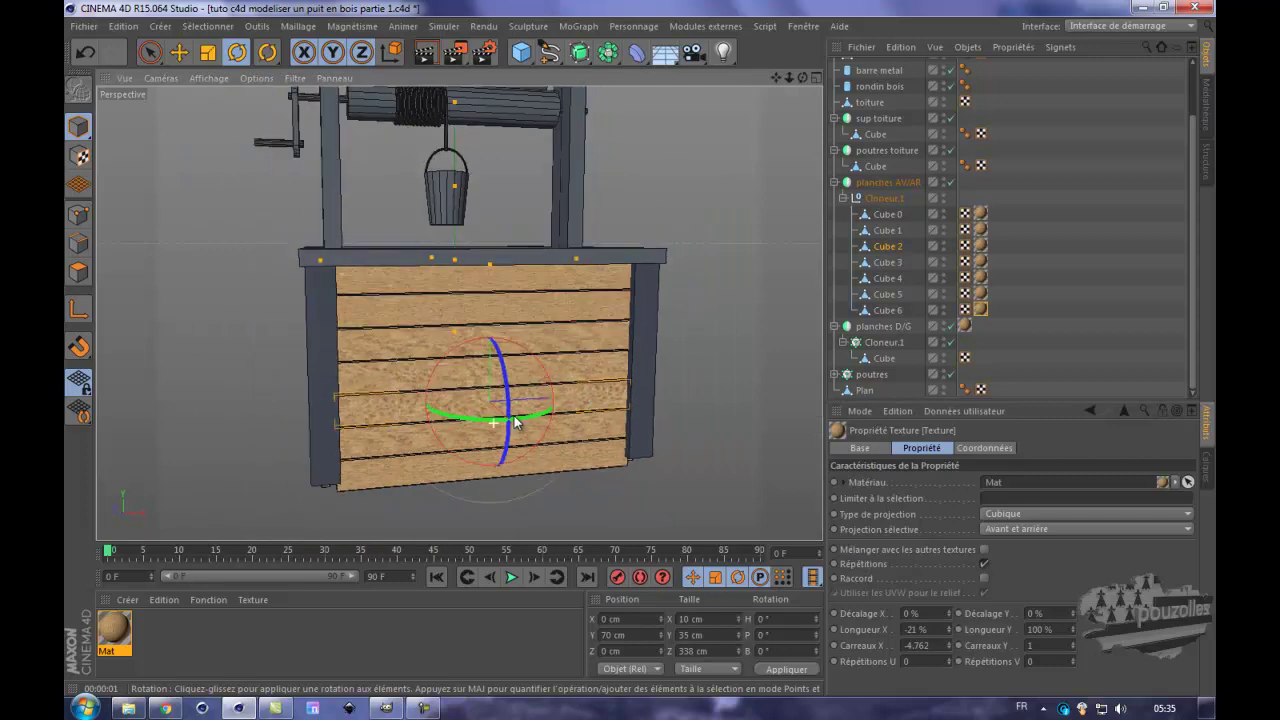
scroll(515, 421, down, 2)
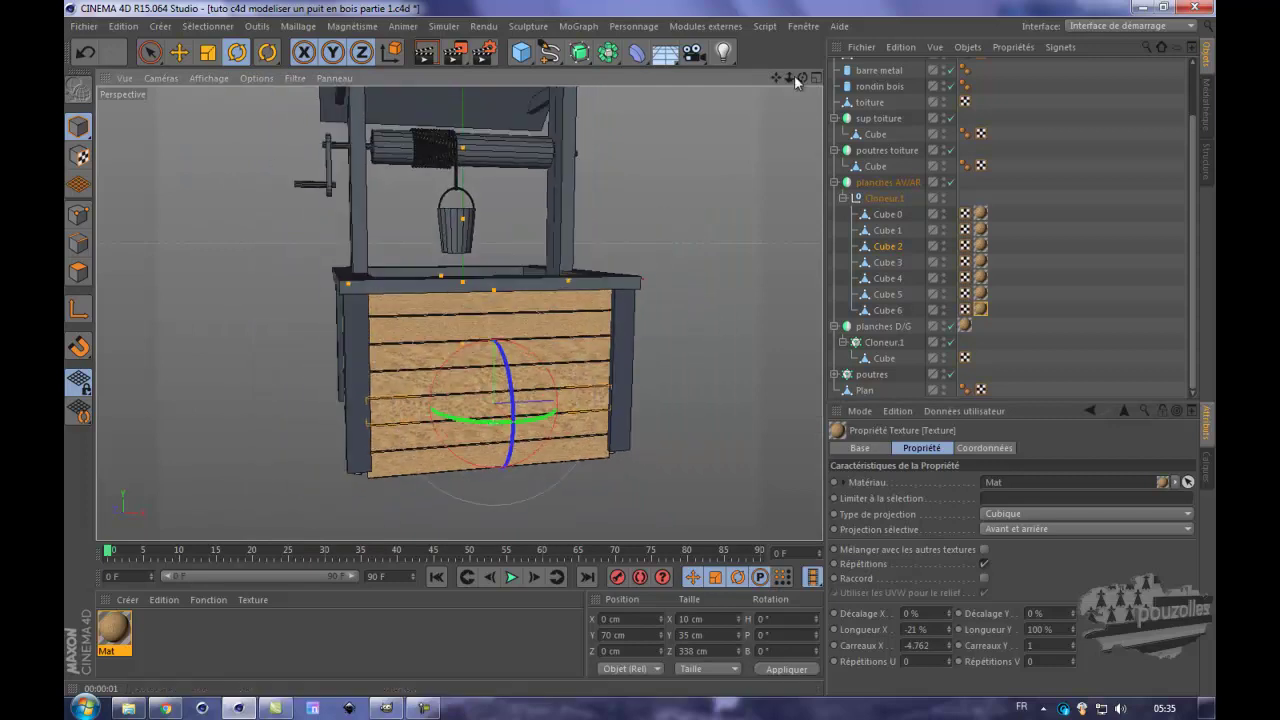
drag(802, 78, 638, 347)
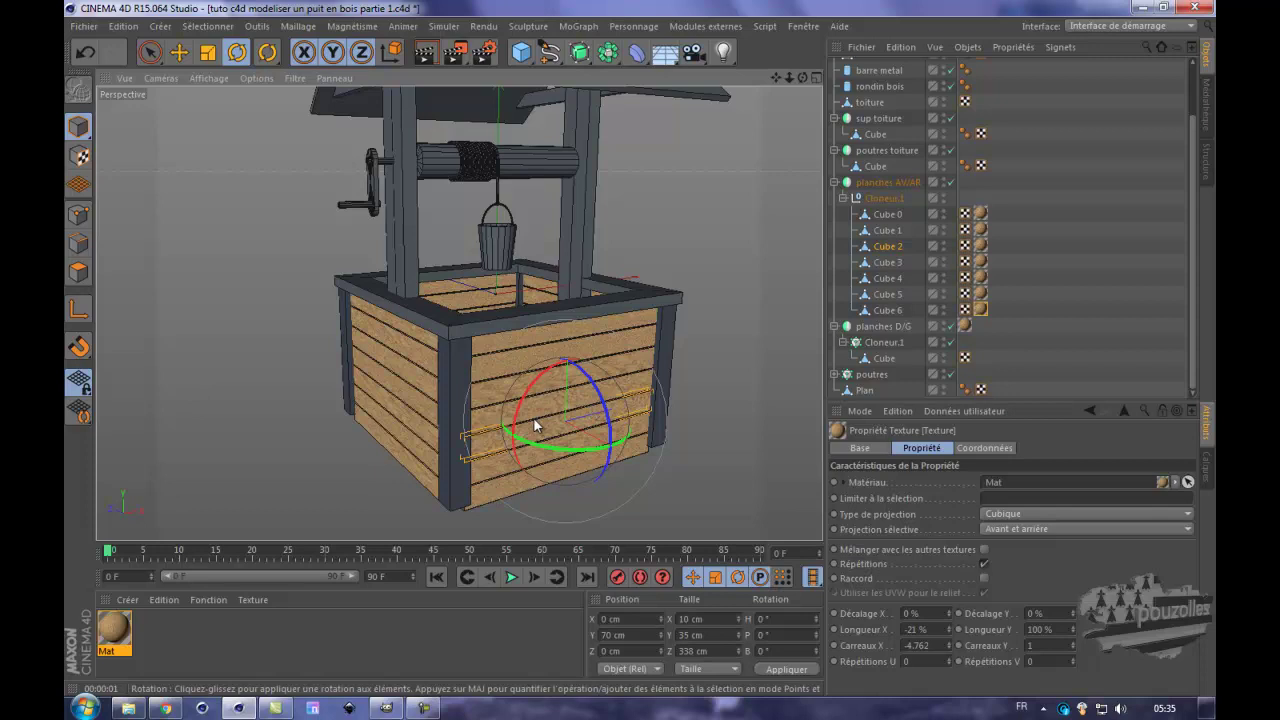
scroll(524, 430, down, 3)
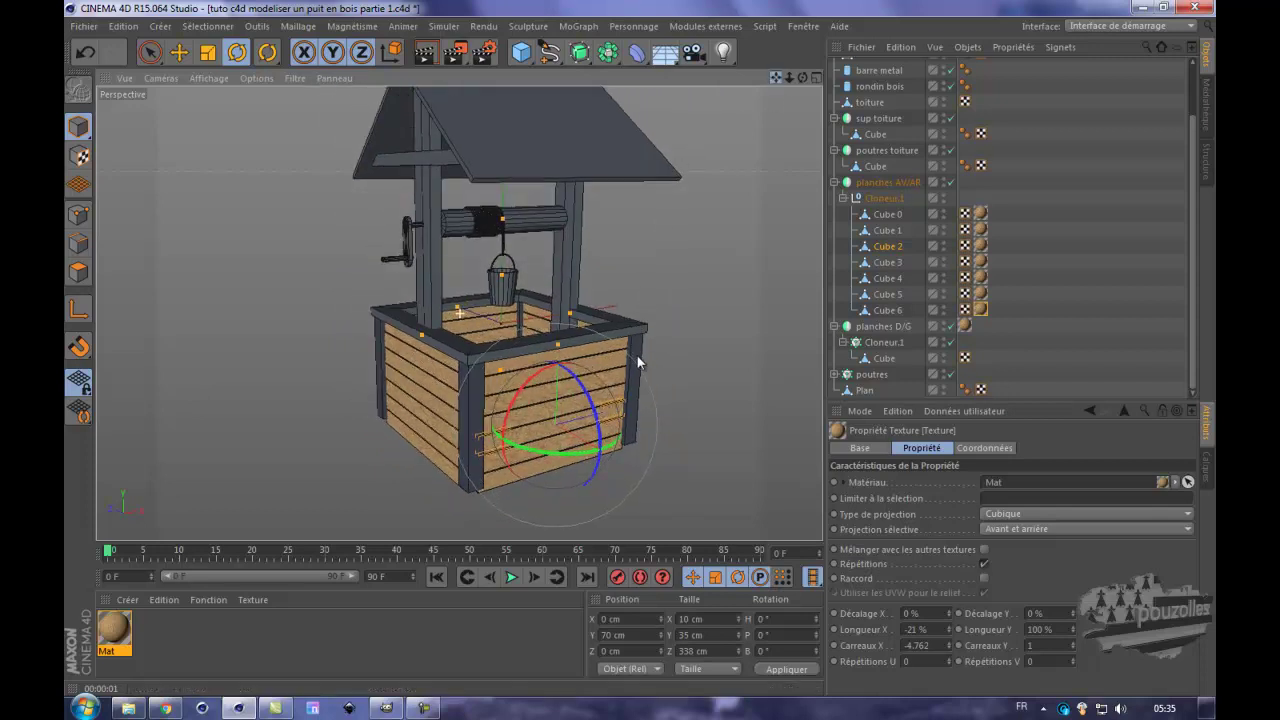
alt+drag(636, 356, 639, 349)
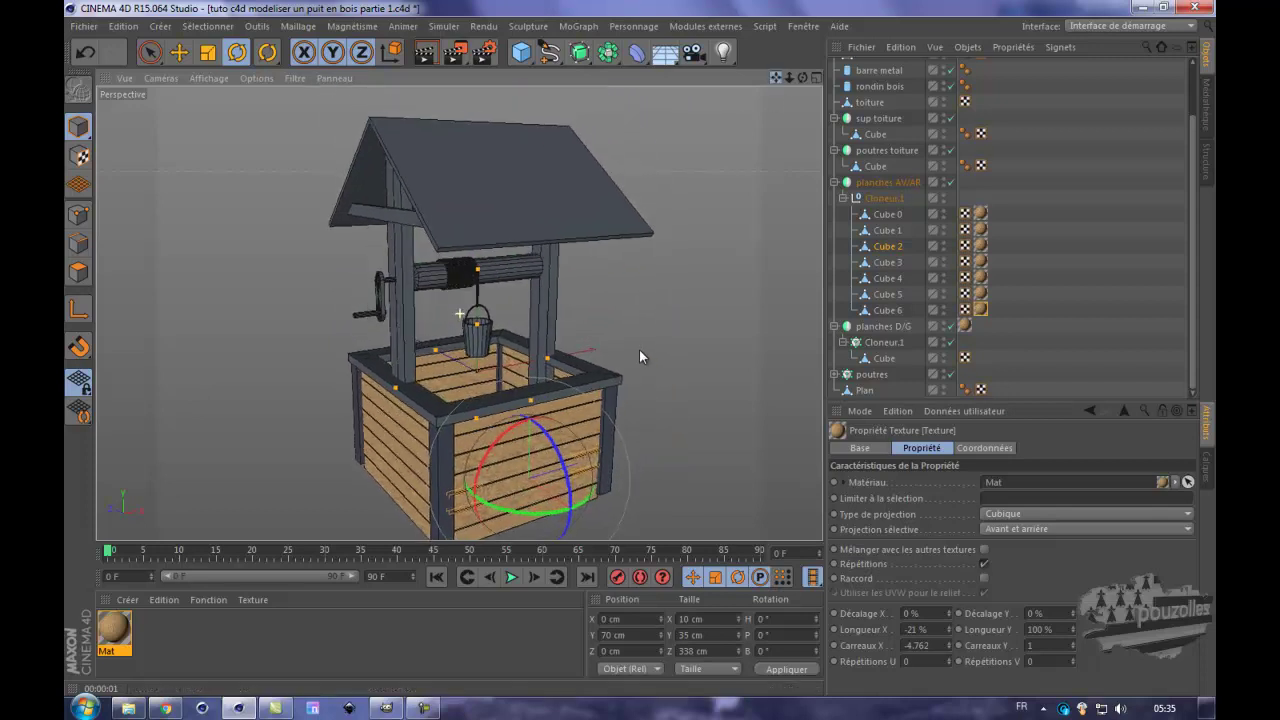
click(427, 54)
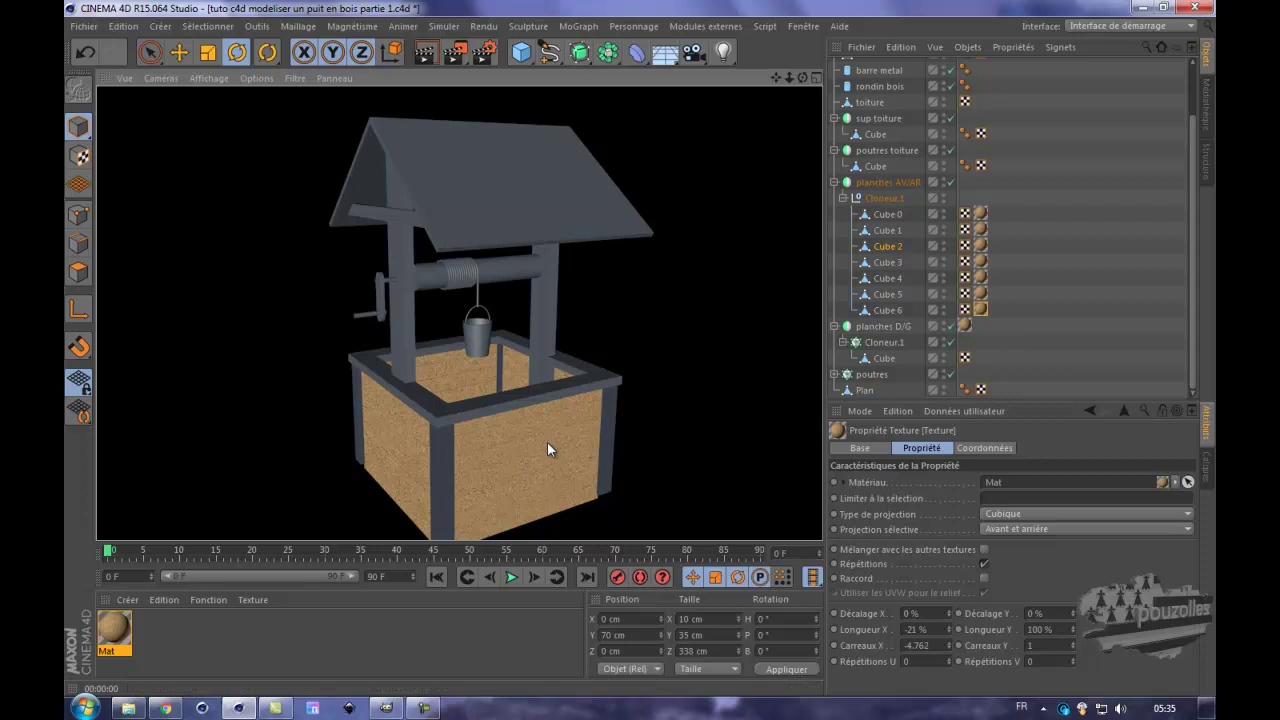
click(524, 466)
scroll(524, 466, up, 6)
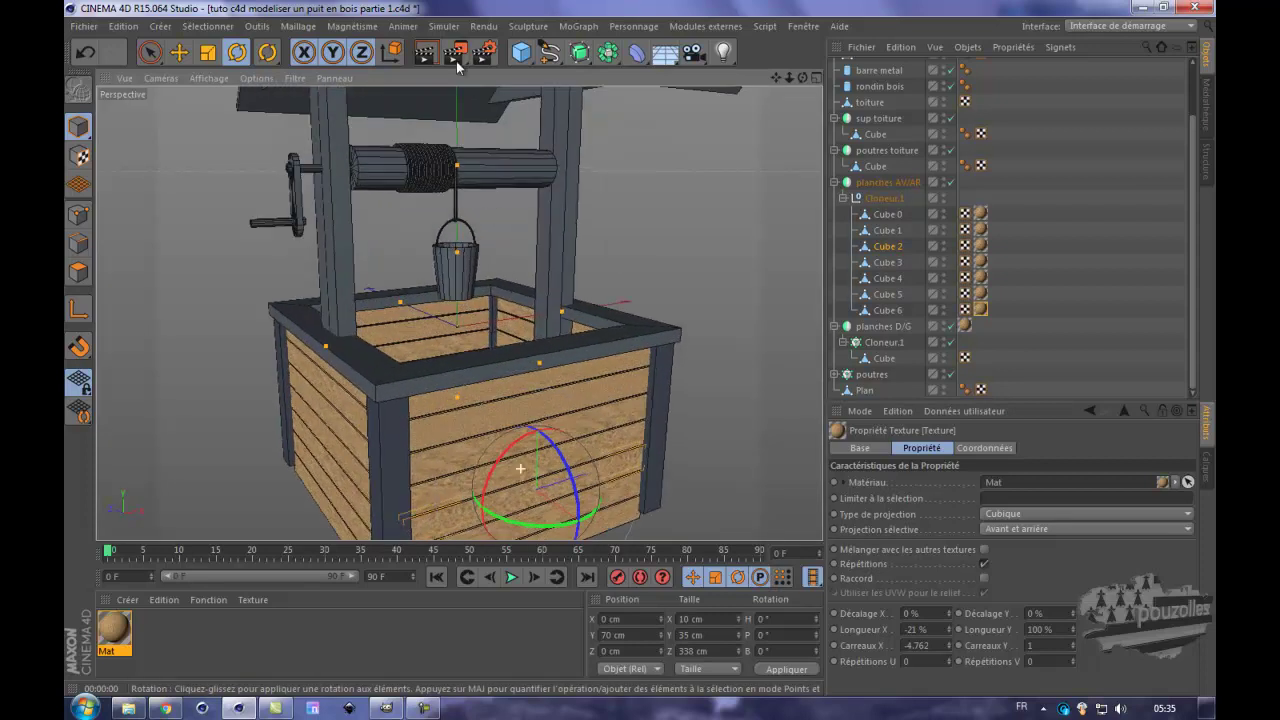
click(425, 52)
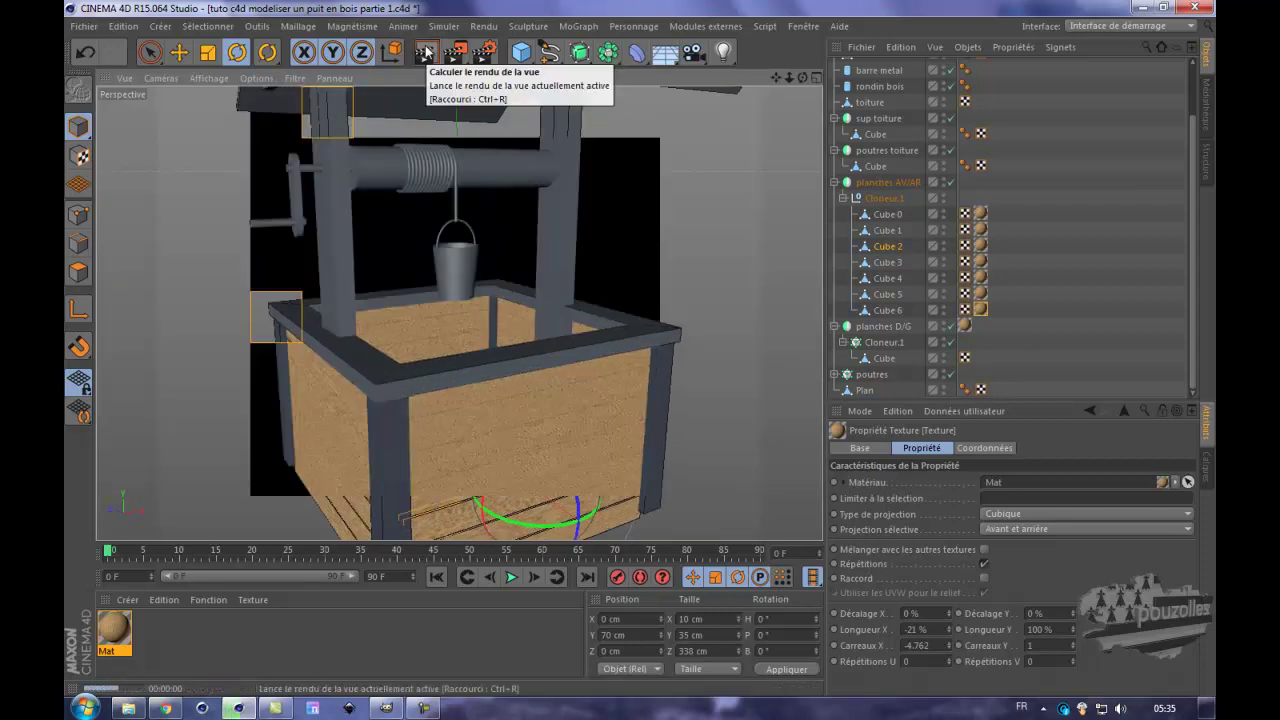
- Load the 15_bois clair image as the Normales texture of the Mat material without copying it to the project location
double_click(115, 632)
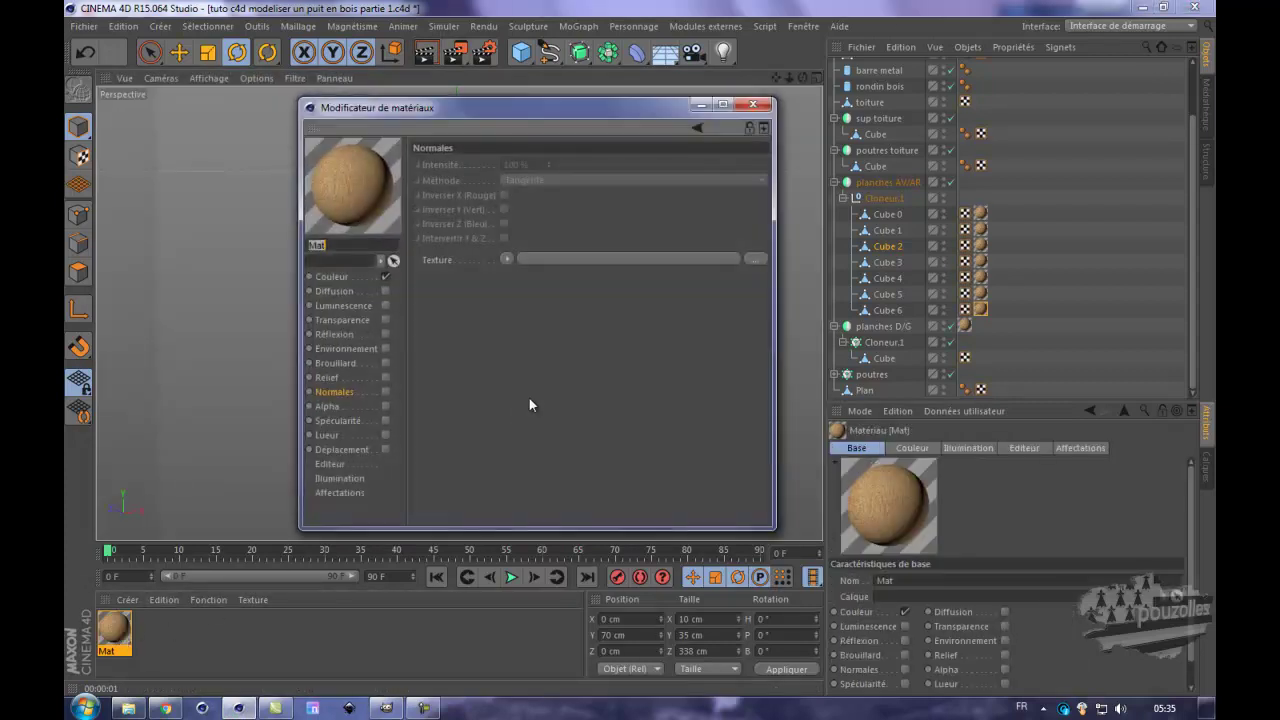
click(760, 259)
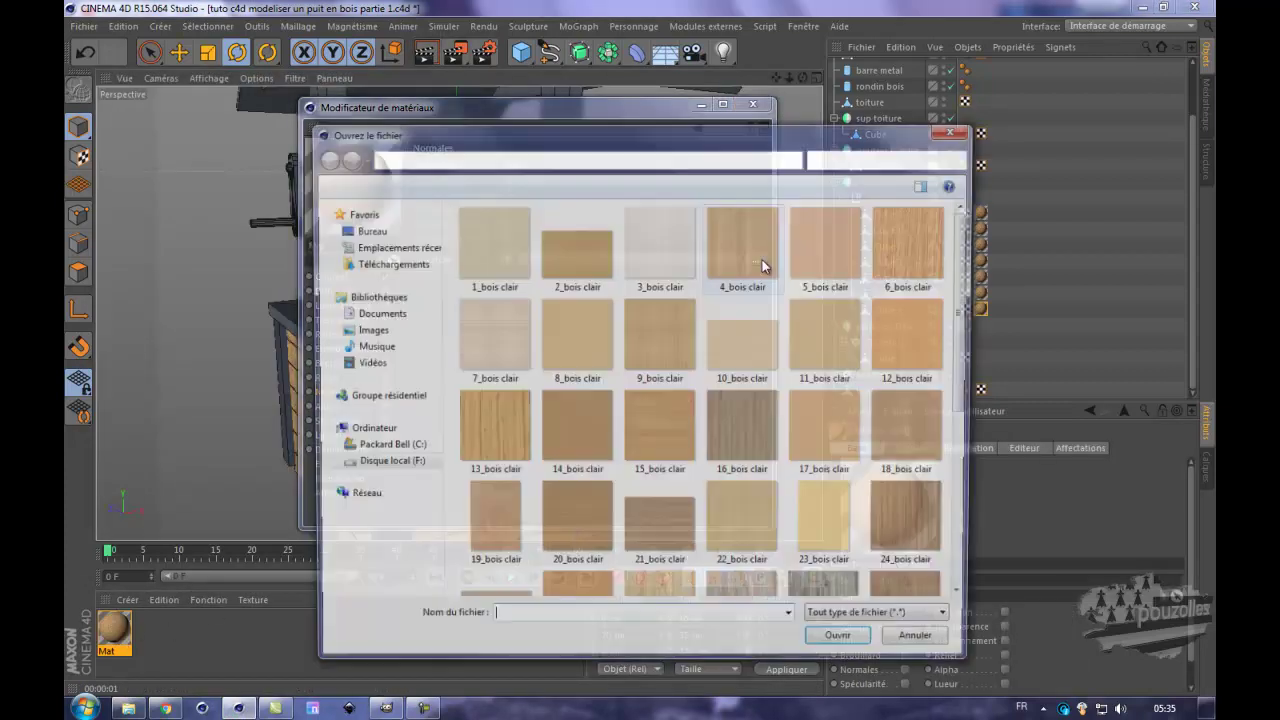
double_click(656, 431)
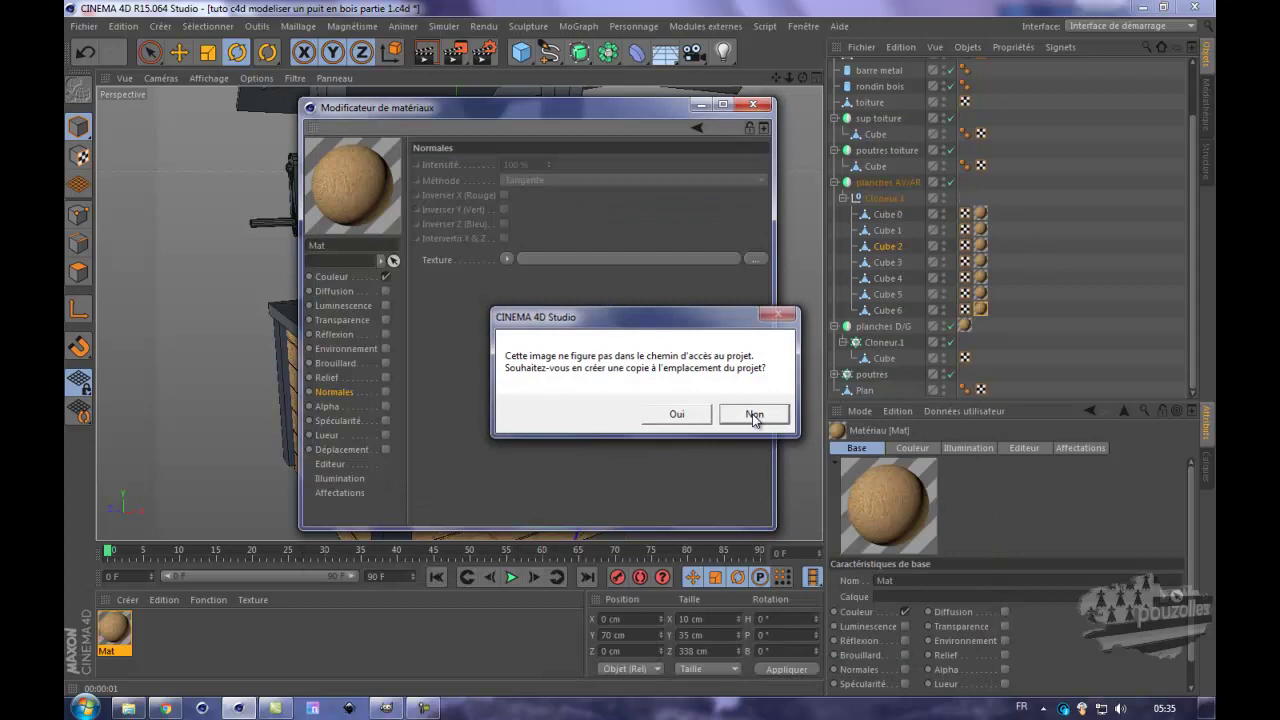
click(754, 415)
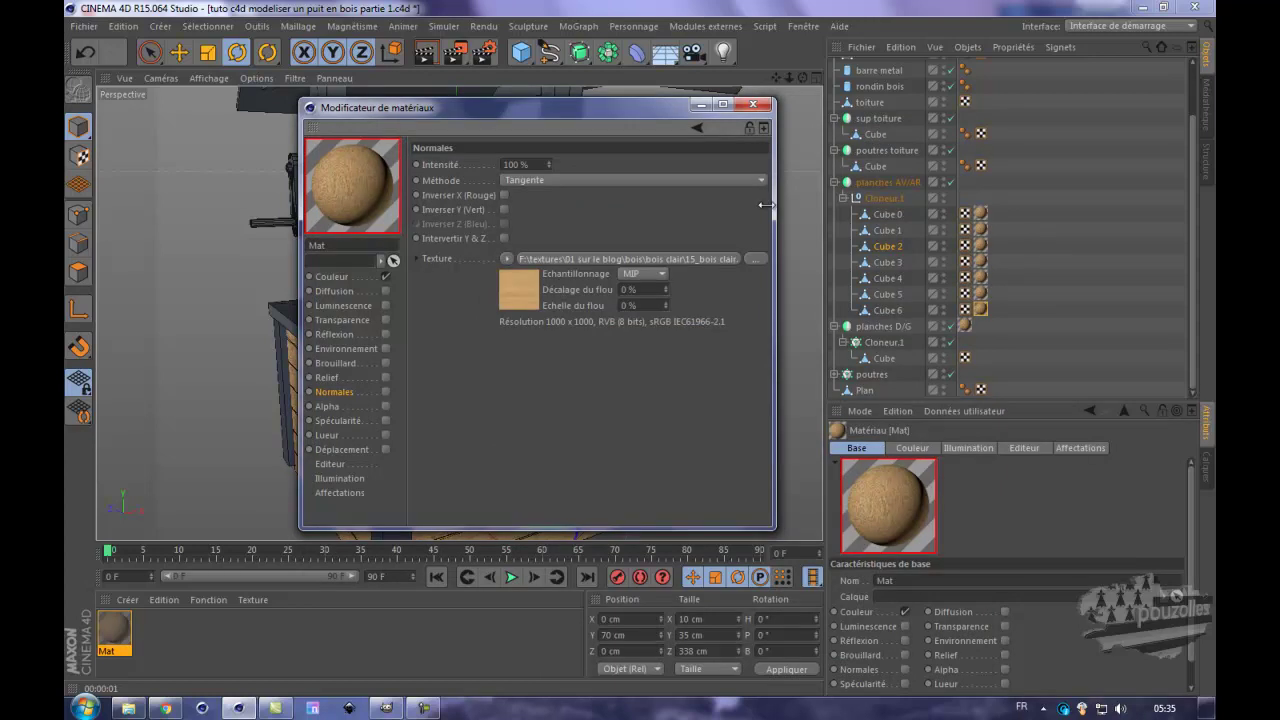
click(752, 104)
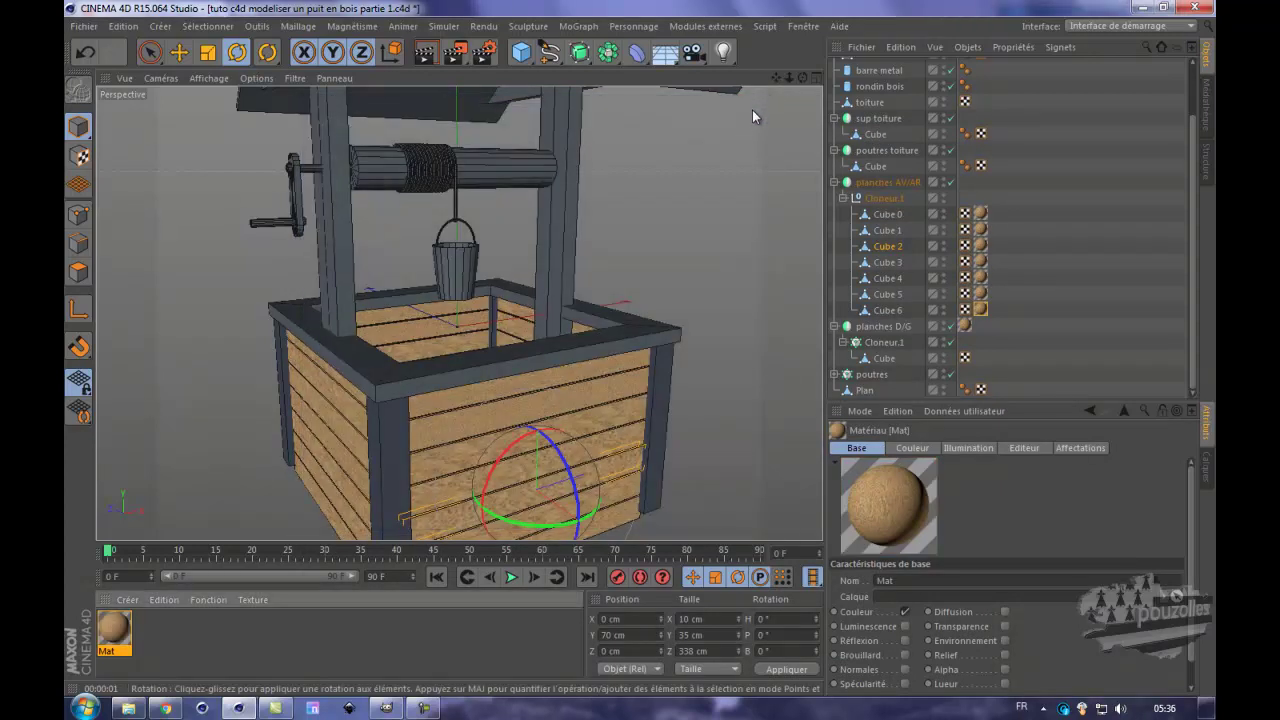
- Render the whole well and again closer to its base to examine the plank textures
click(425, 55)
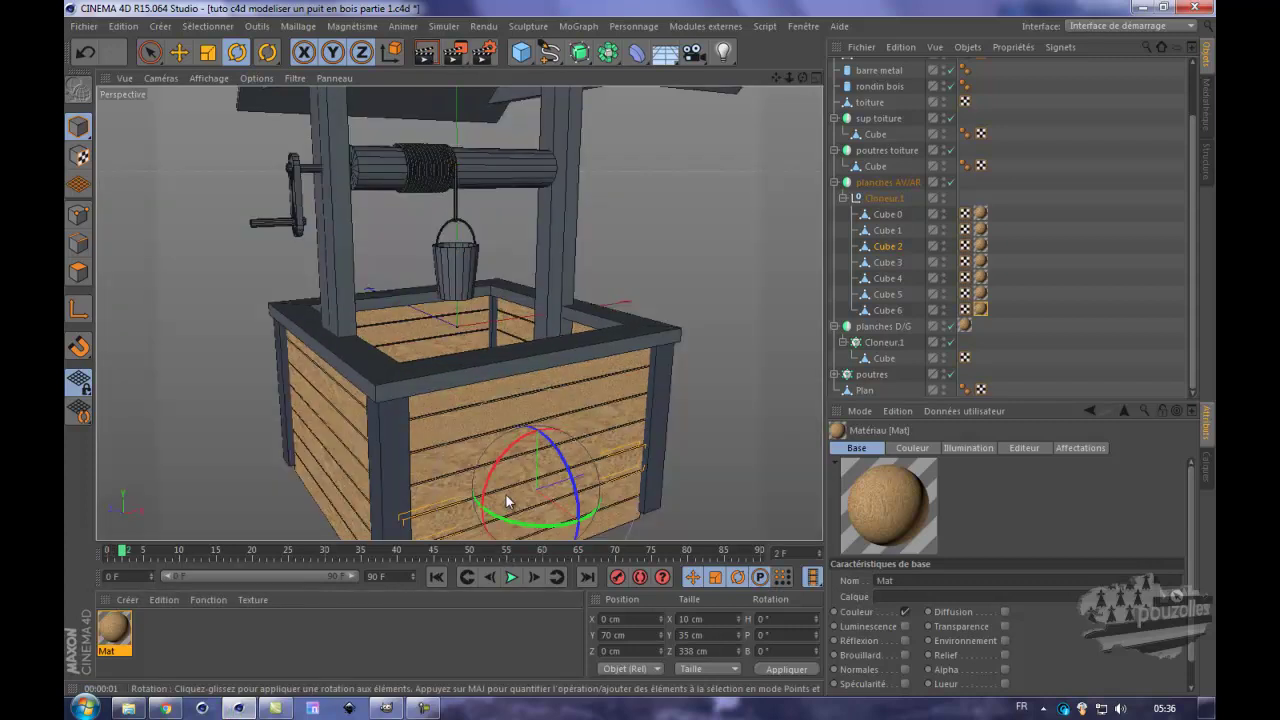
scroll(506, 498, up, 5)
scroll(506, 498, up, 3)
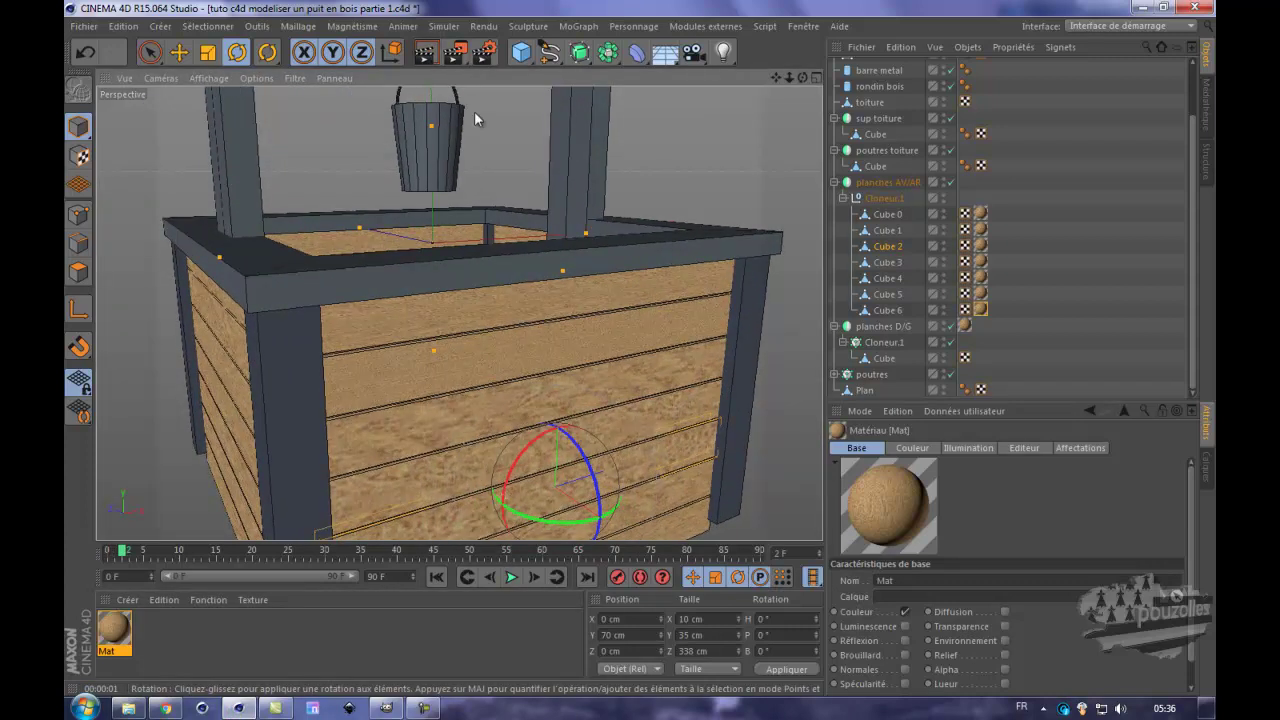
click(425, 55)
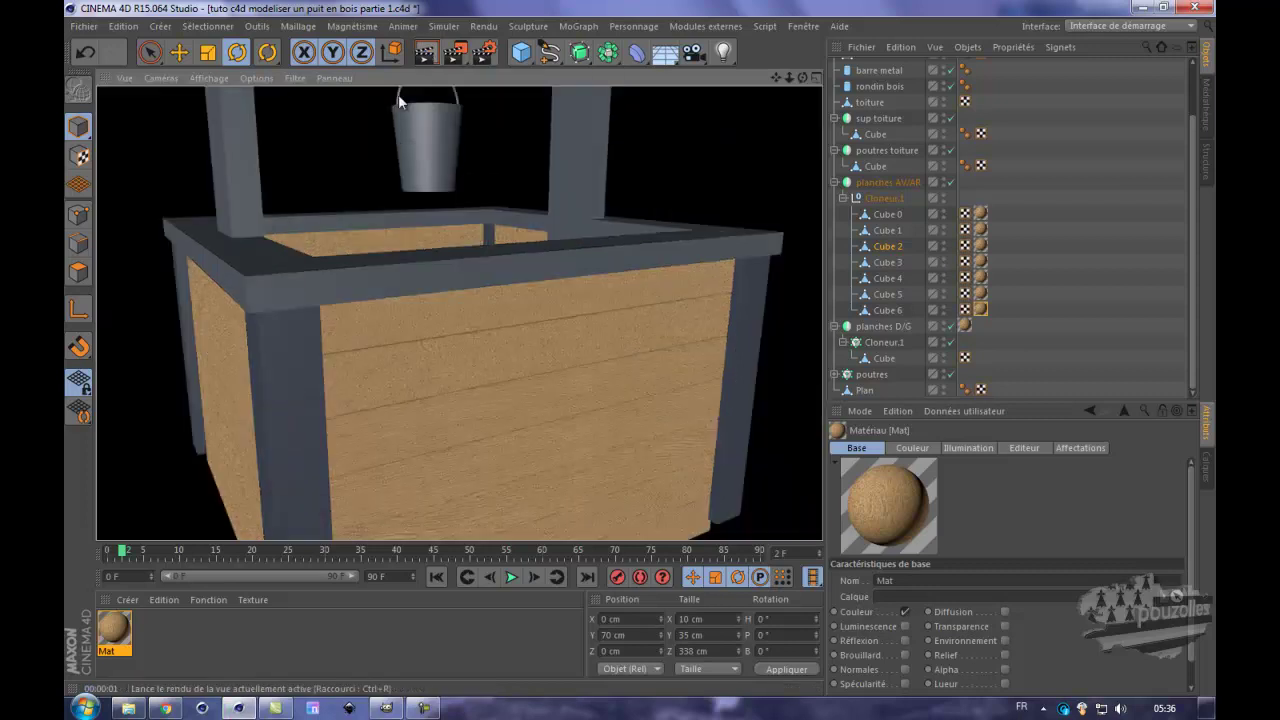
- Load 15_bois clair as the Couleur texture of the Mat material without copying it to the project location, and render the planks
double_click(116, 630)
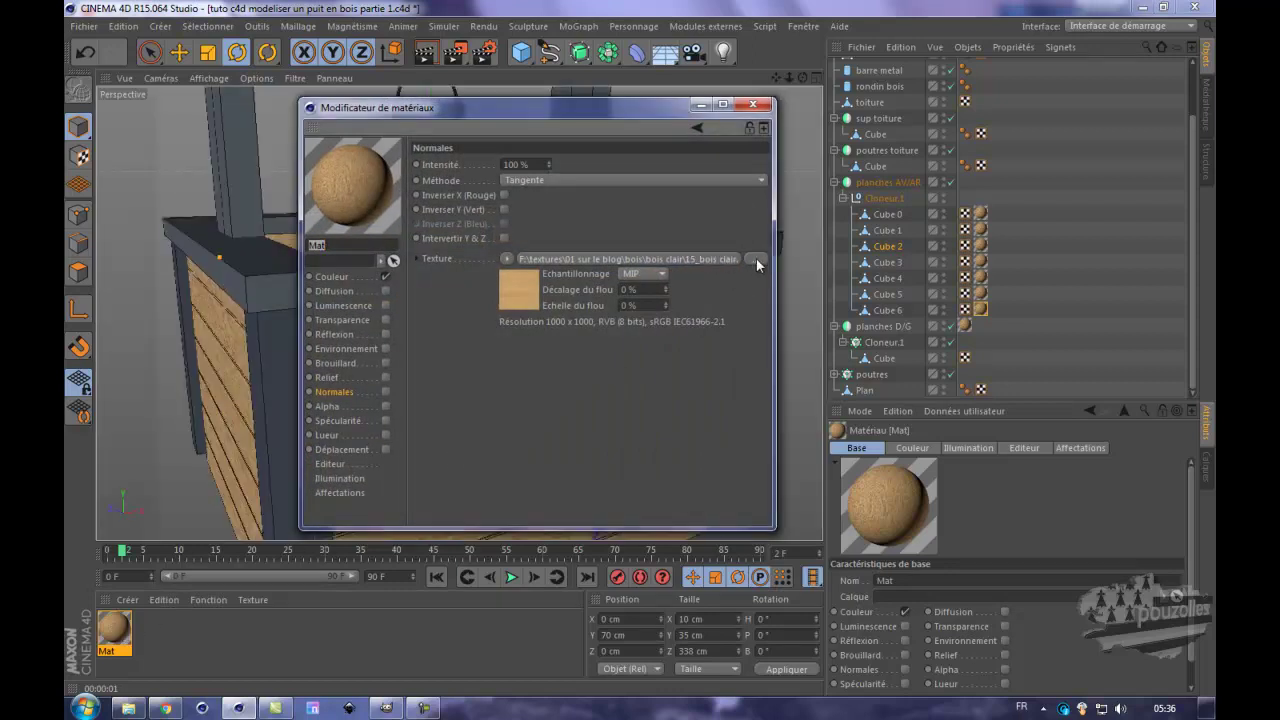
click(332, 277)
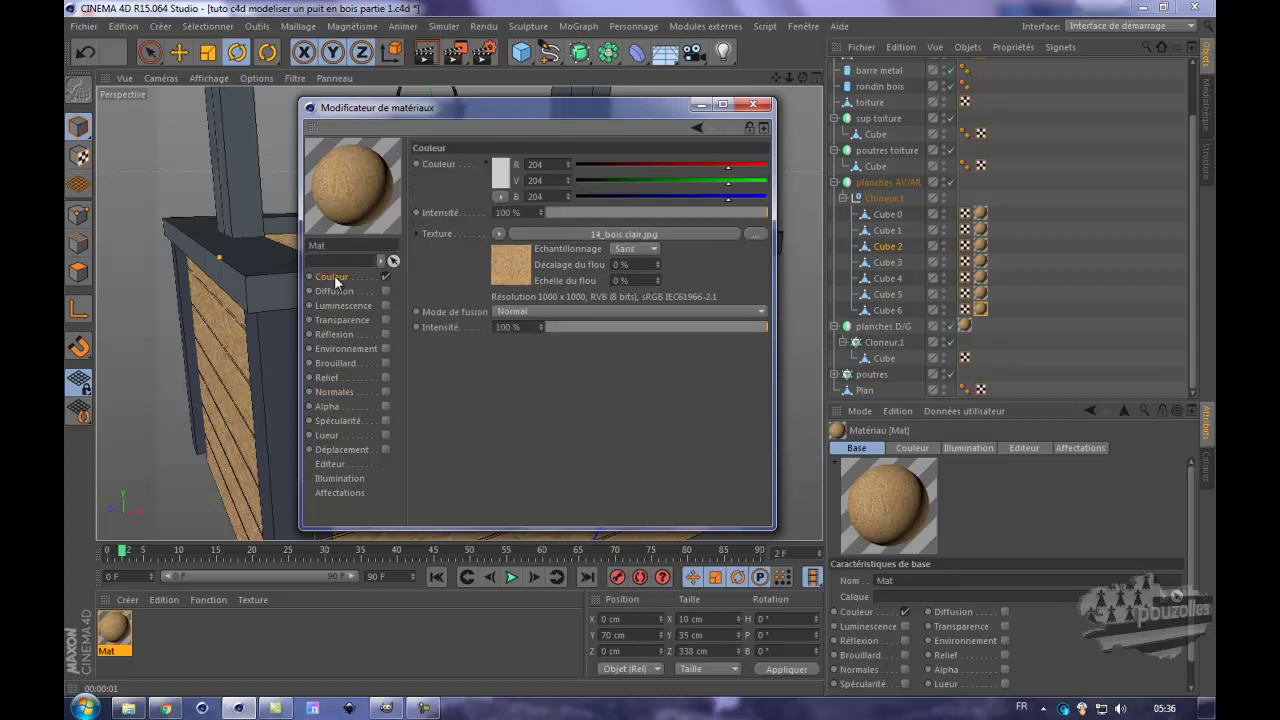
click(756, 235)
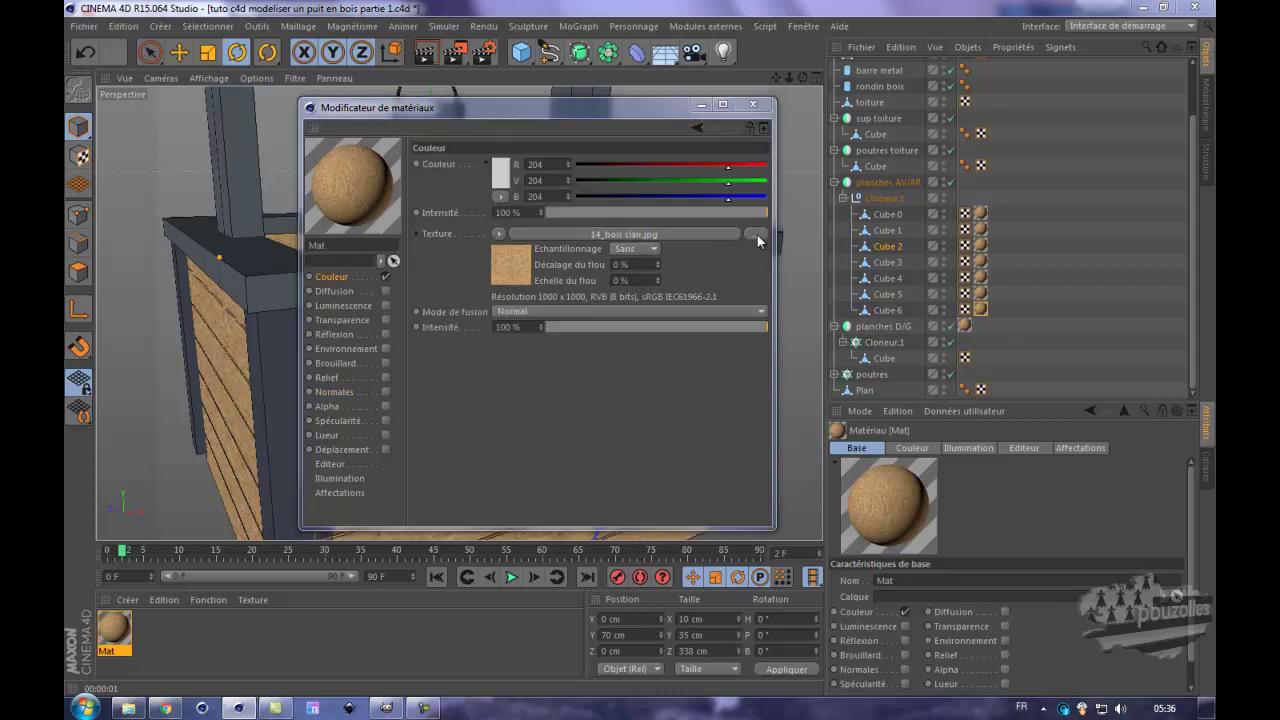
double_click(655, 453)
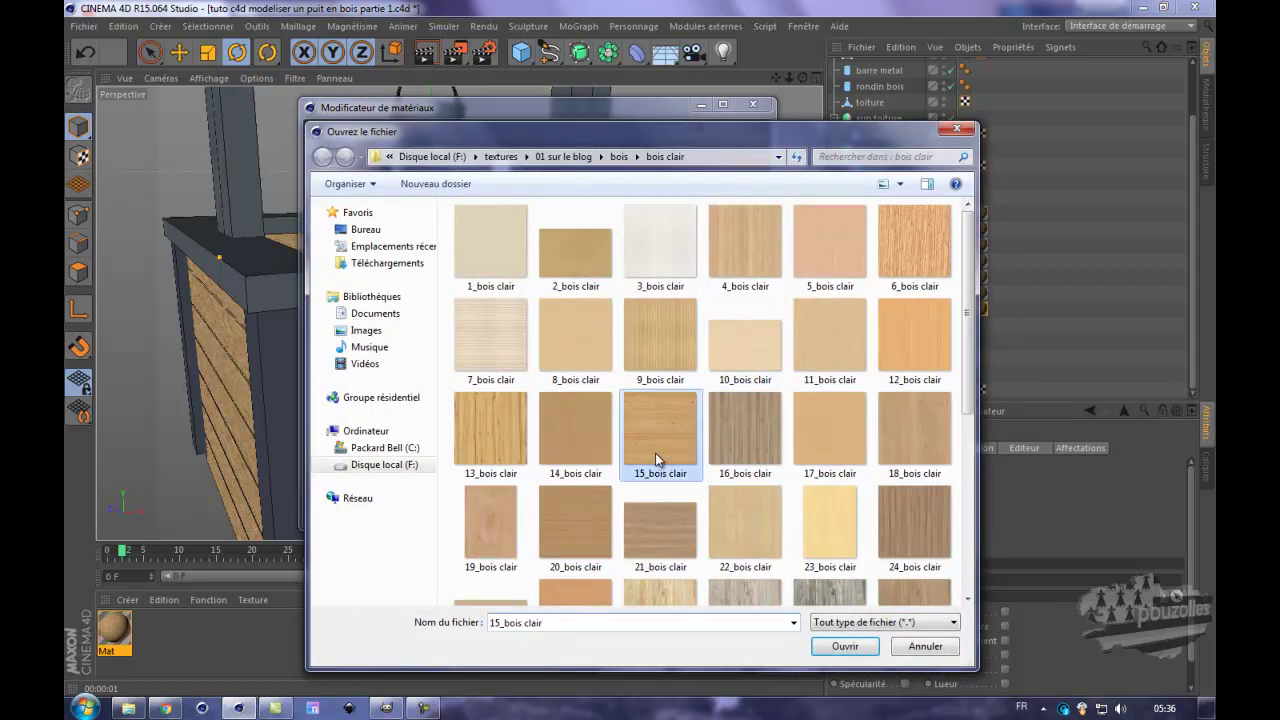
click(755, 416)
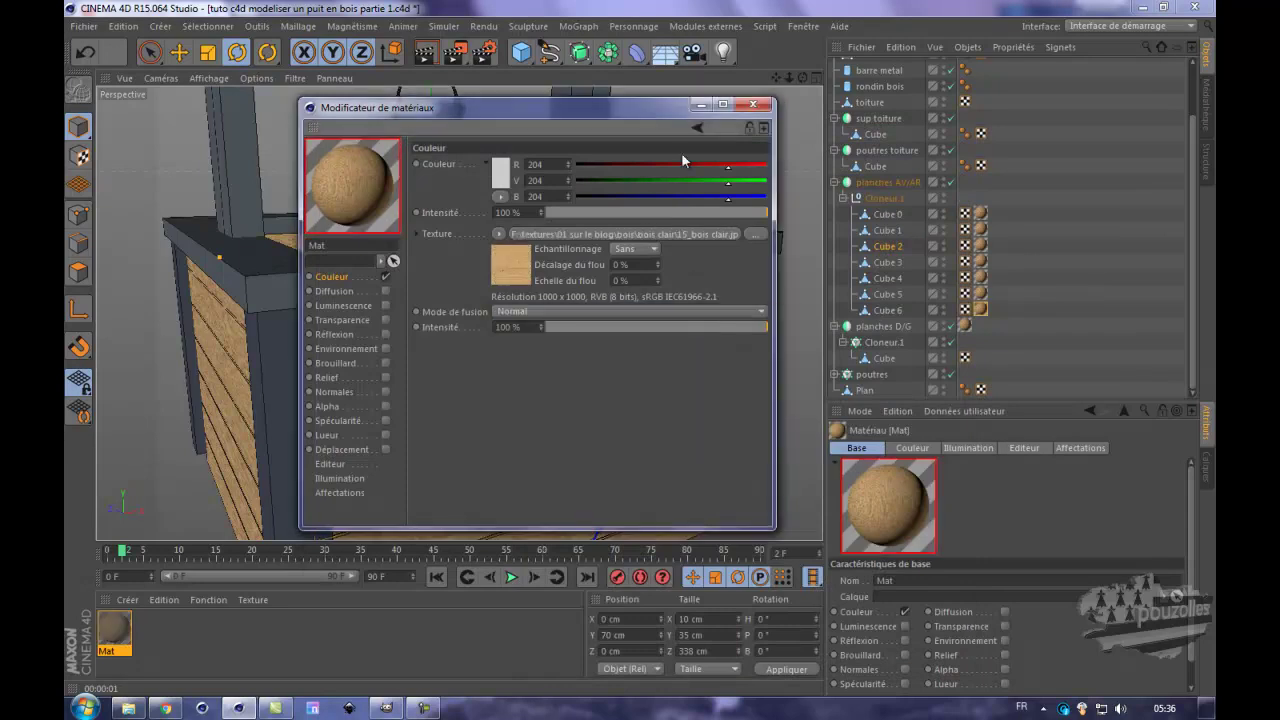
click(752, 104)
scroll(591, 173, down, 2)
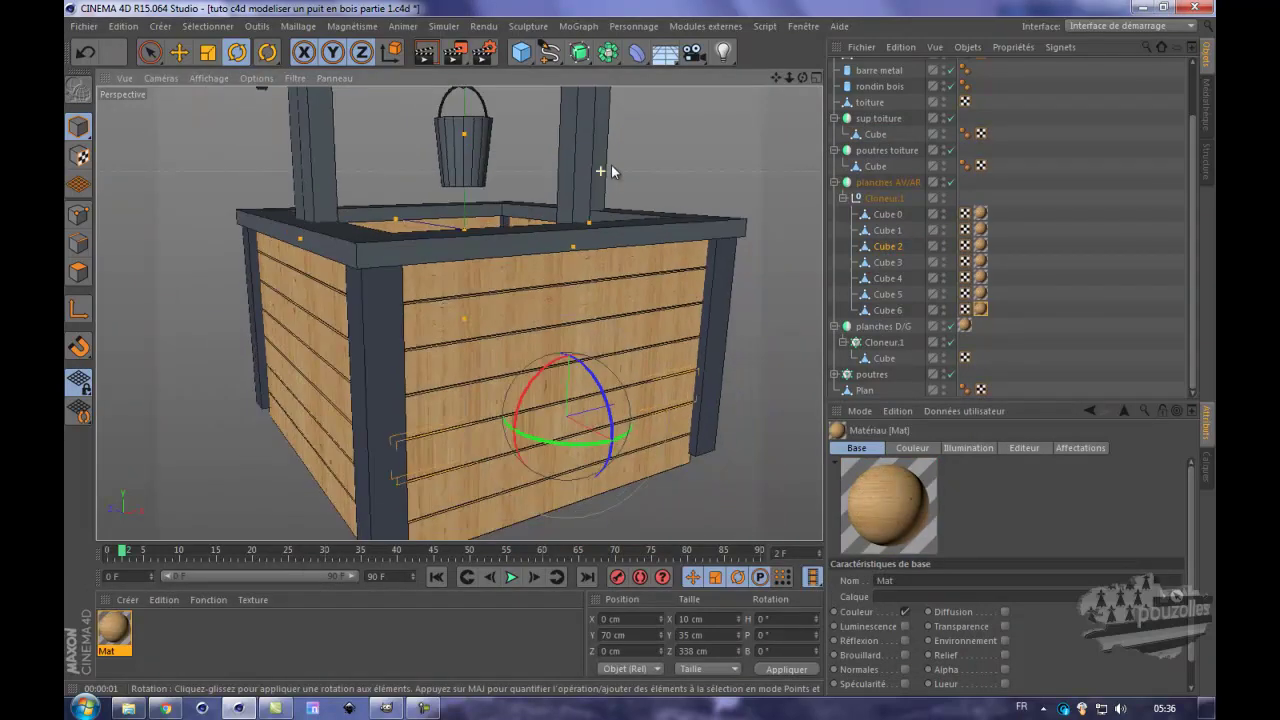
click(430, 53)
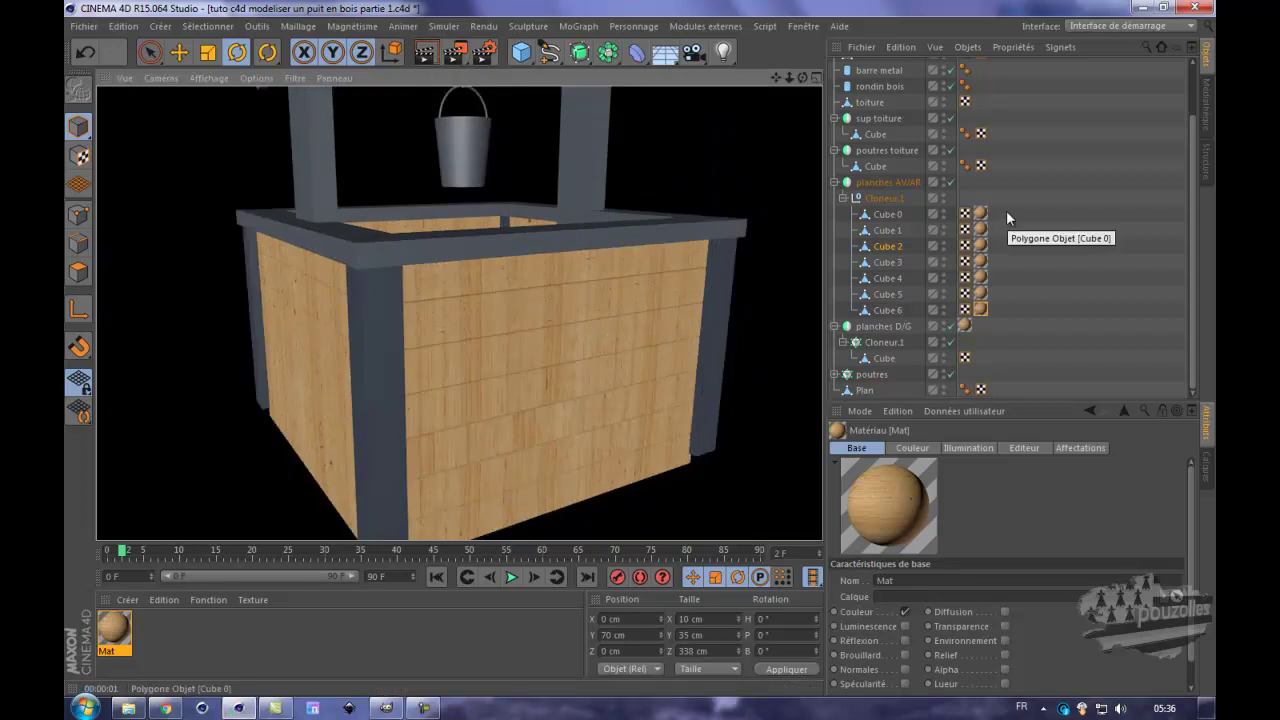
- Activate texture mode and delete the material tags of Cube 1 through Cube 6, keeping the one on Cube 0
mouse_move(1006, 210)
mouse_down()
mouse_move(996, 328)
mouse_move(975, 340)
mouse_up()
drag(1014, 211, 852, 312)
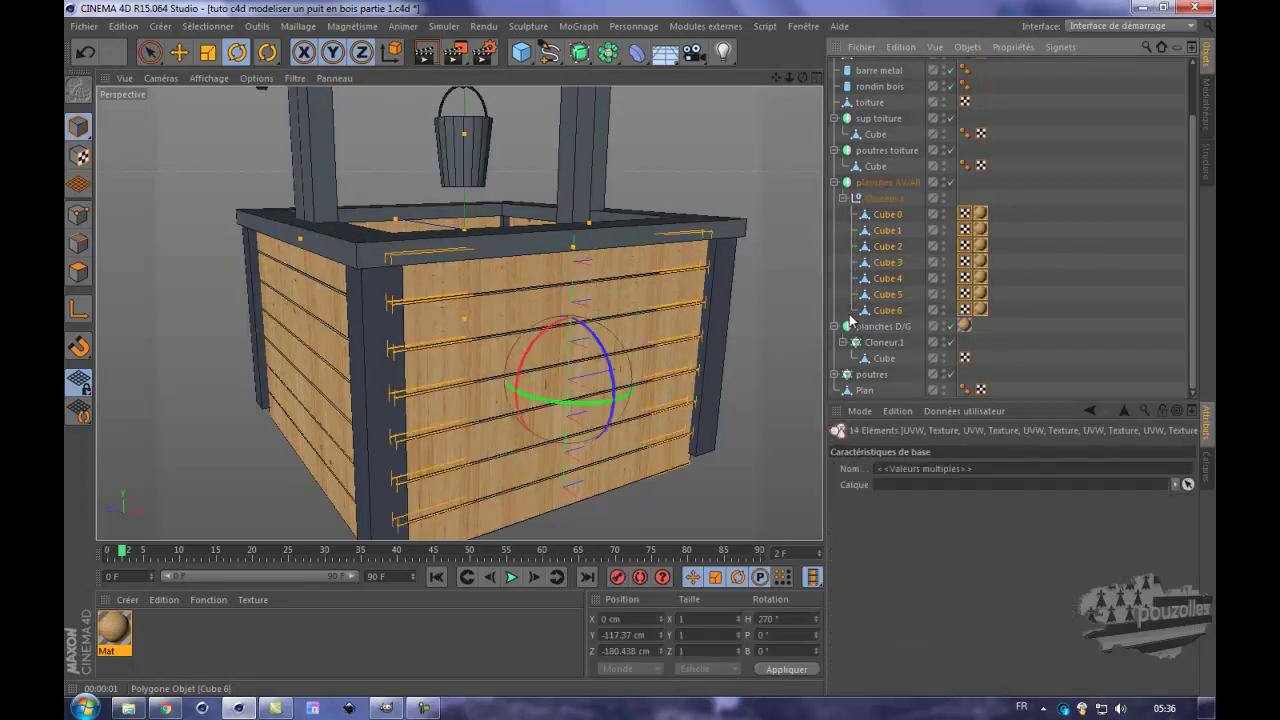
click(245, 53)
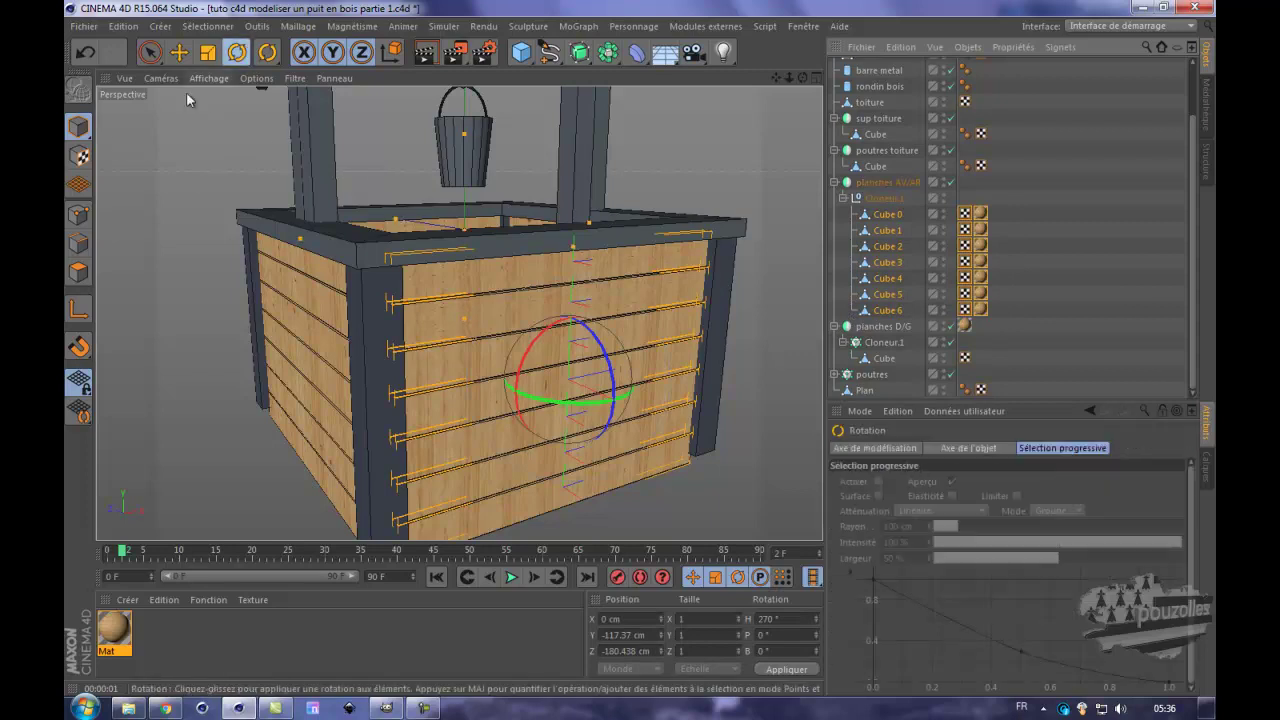
click(80, 155)
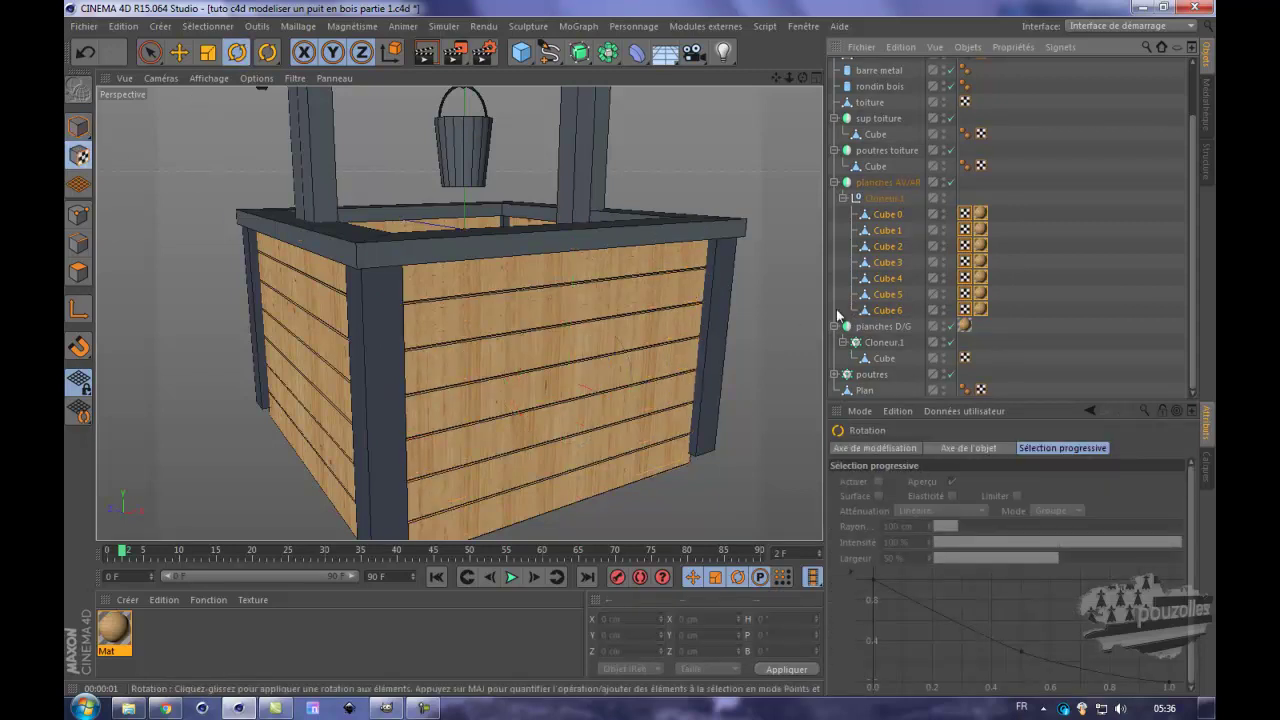
drag(1001, 227, 987, 322)
key(Delete)
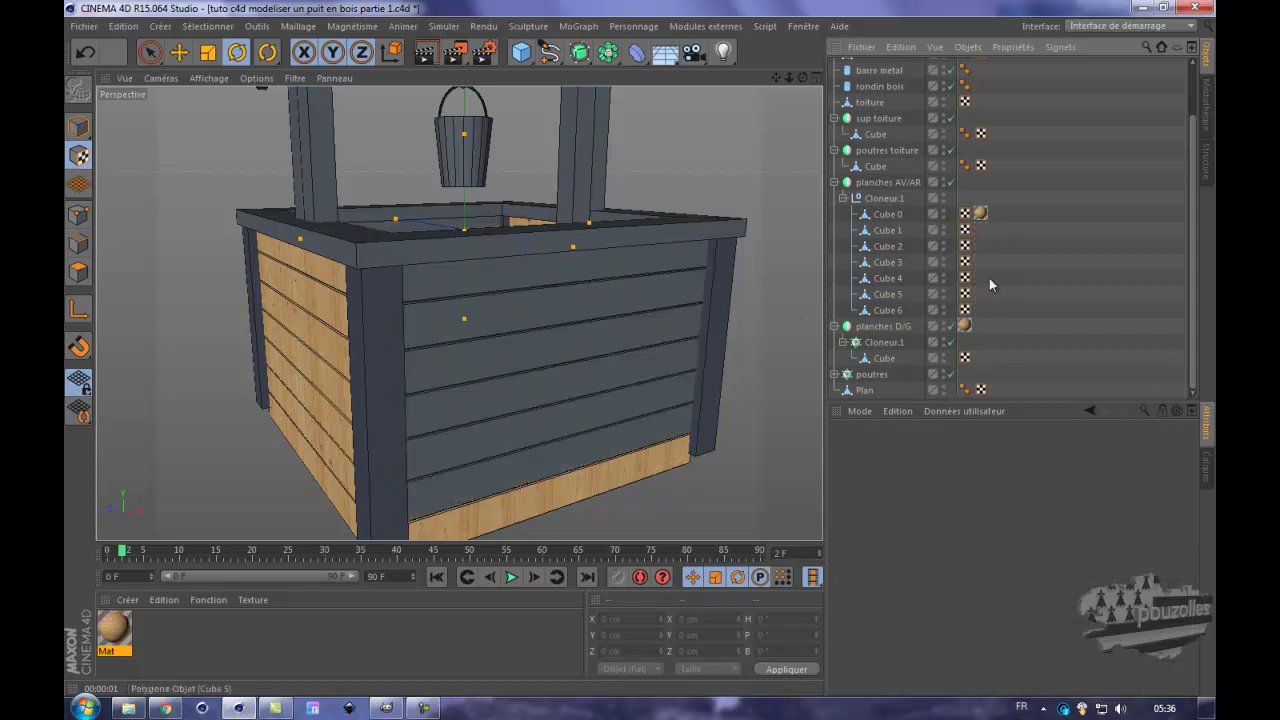
- Rotate the texture projection of Cube 0 so the wood grain runs lengthwise along the plank
click(980, 213)
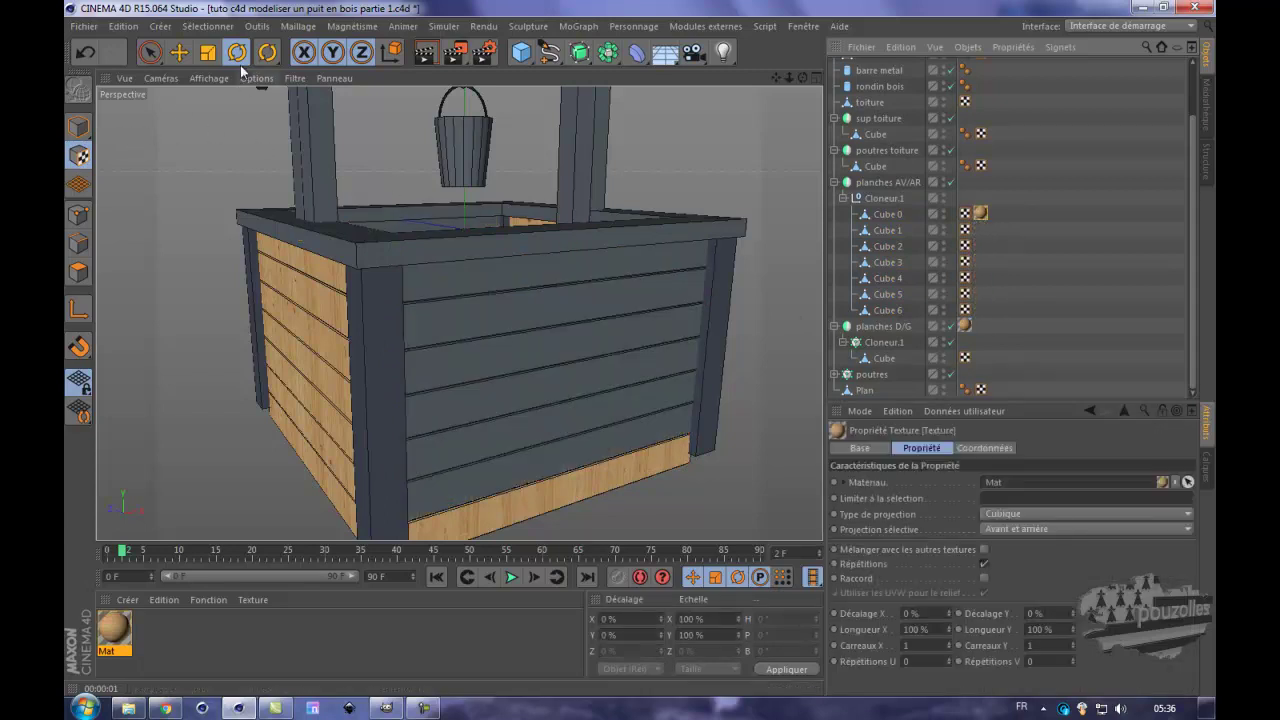
click(888, 214)
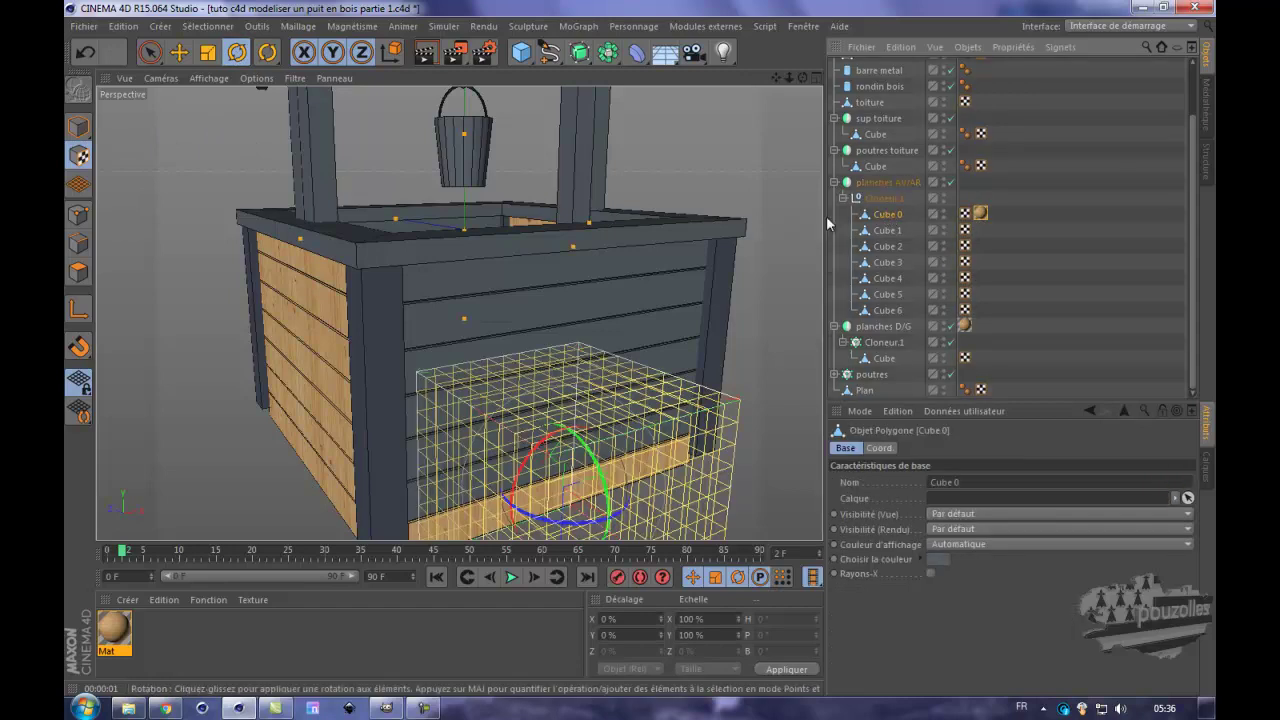
drag(536, 452, 620, 428)
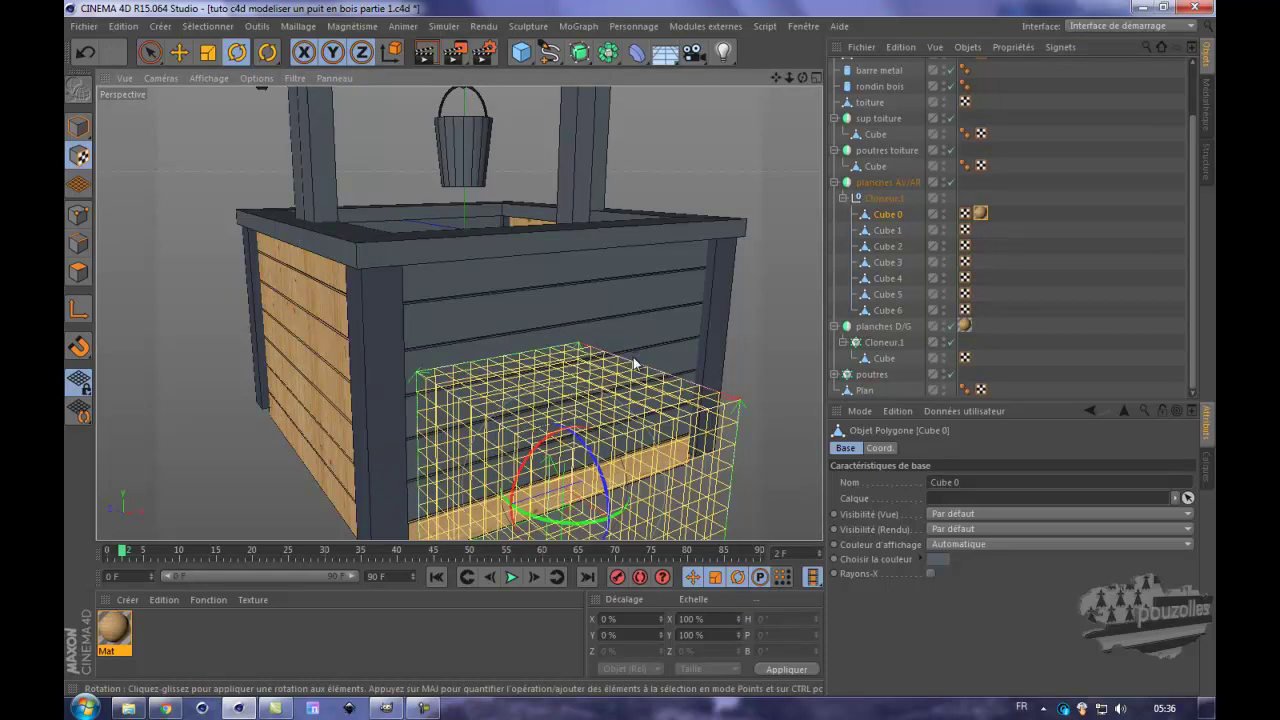
- Copy Cube 0's material tag onto Cube 1 through Cube 6 and render the front planks
scroll(638, 363, down, 1)
ctrl+drag(982, 220, 981, 311)
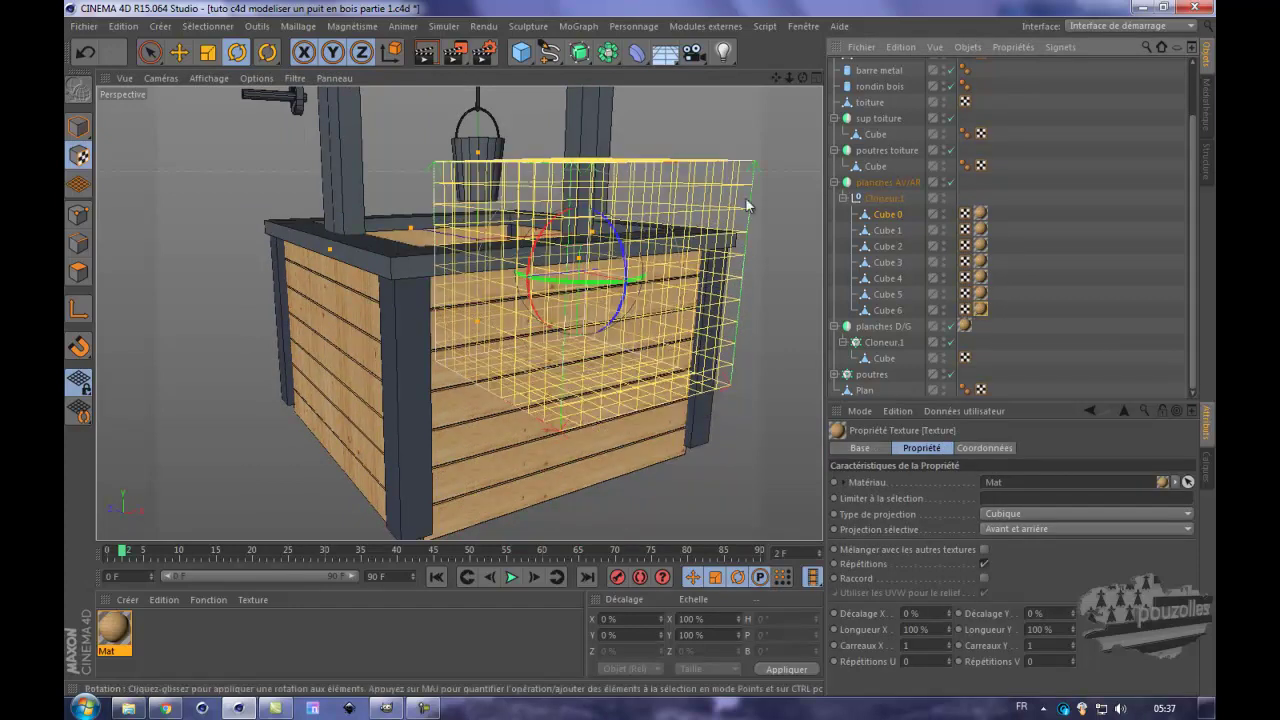
click(428, 53)
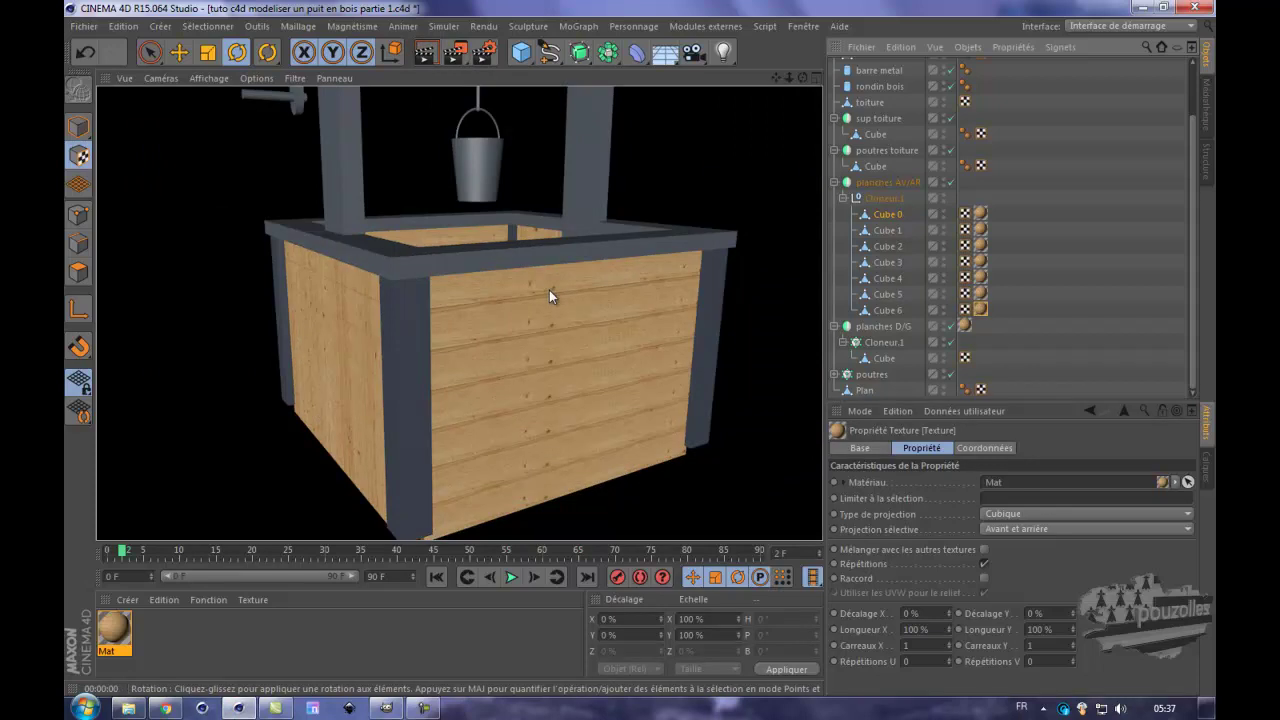
scroll(552, 326, up, 3)
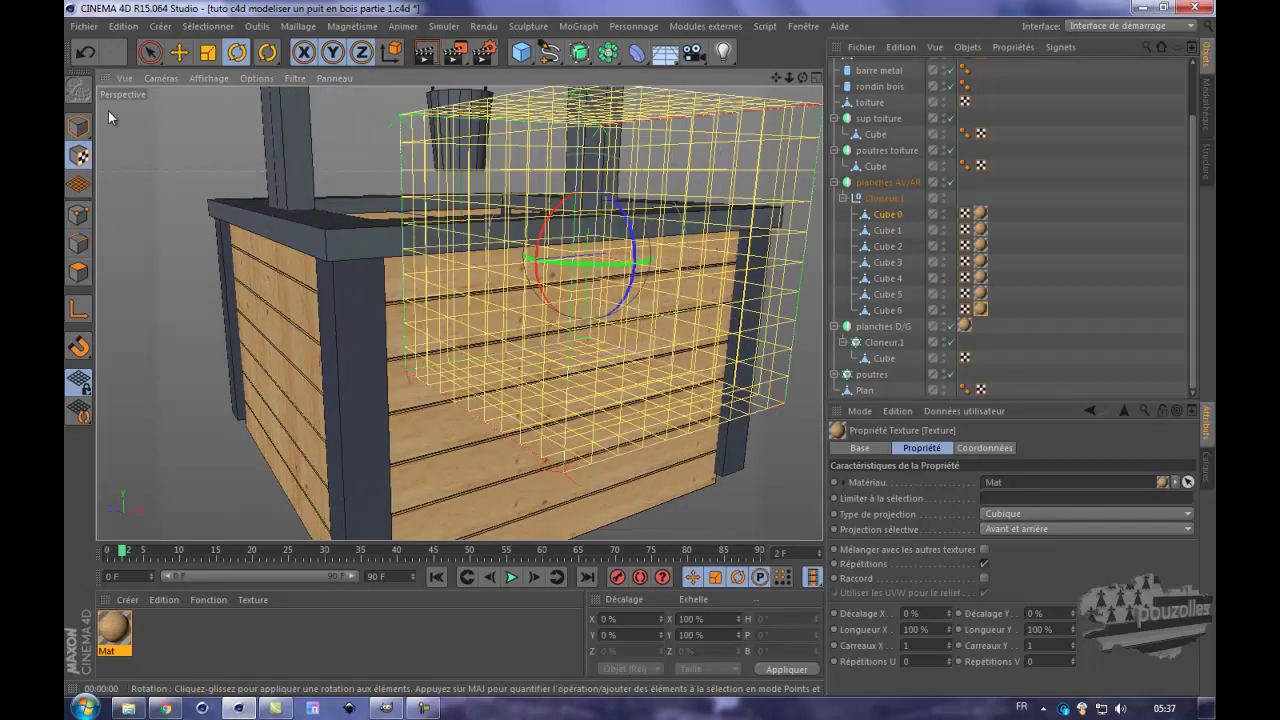
- Return to model mode, then set Longueur X of Cube 1's texture to 127 % and Décalage X of Cube 2's to 78 %
click(78, 126)
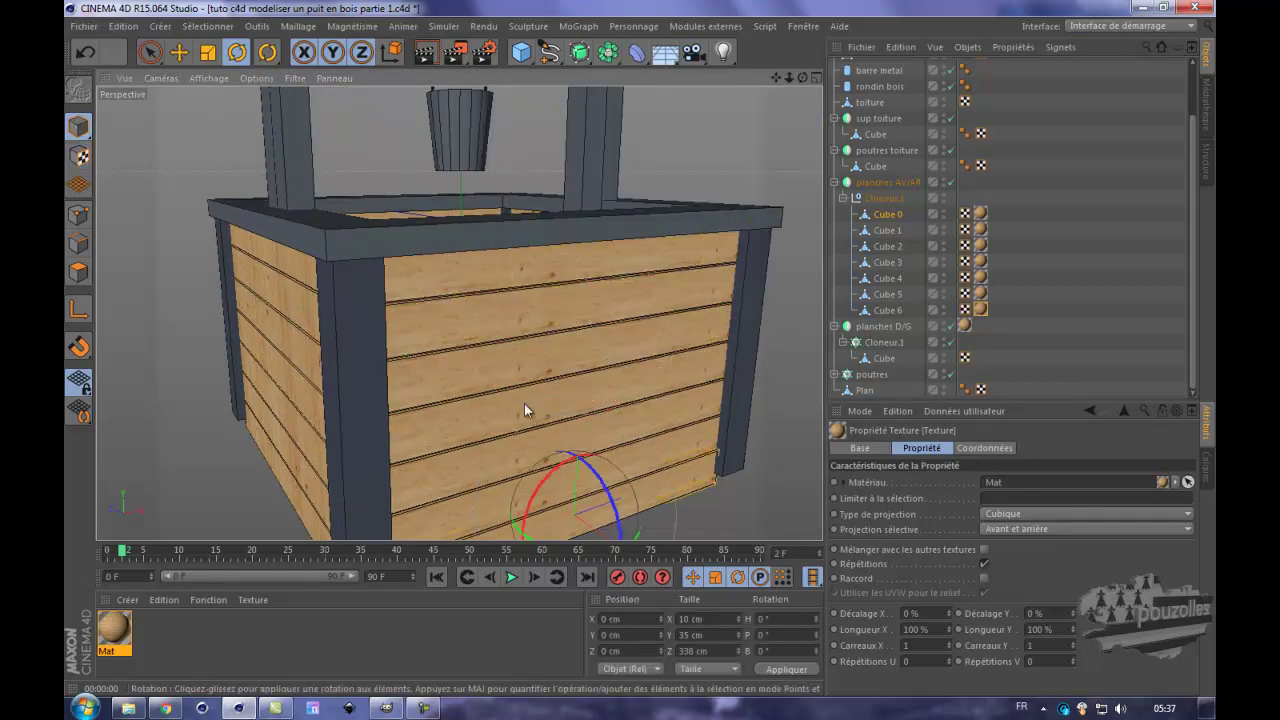
scroll(525, 404, down, 1)
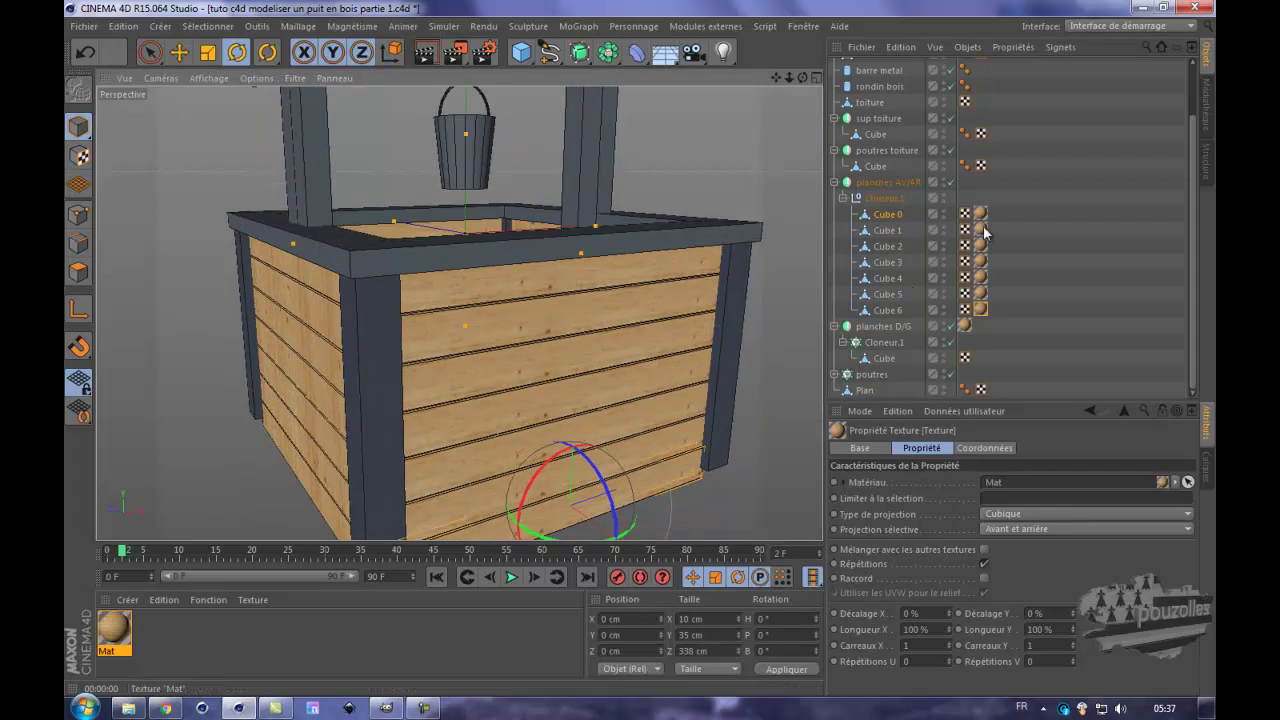
click(950, 623)
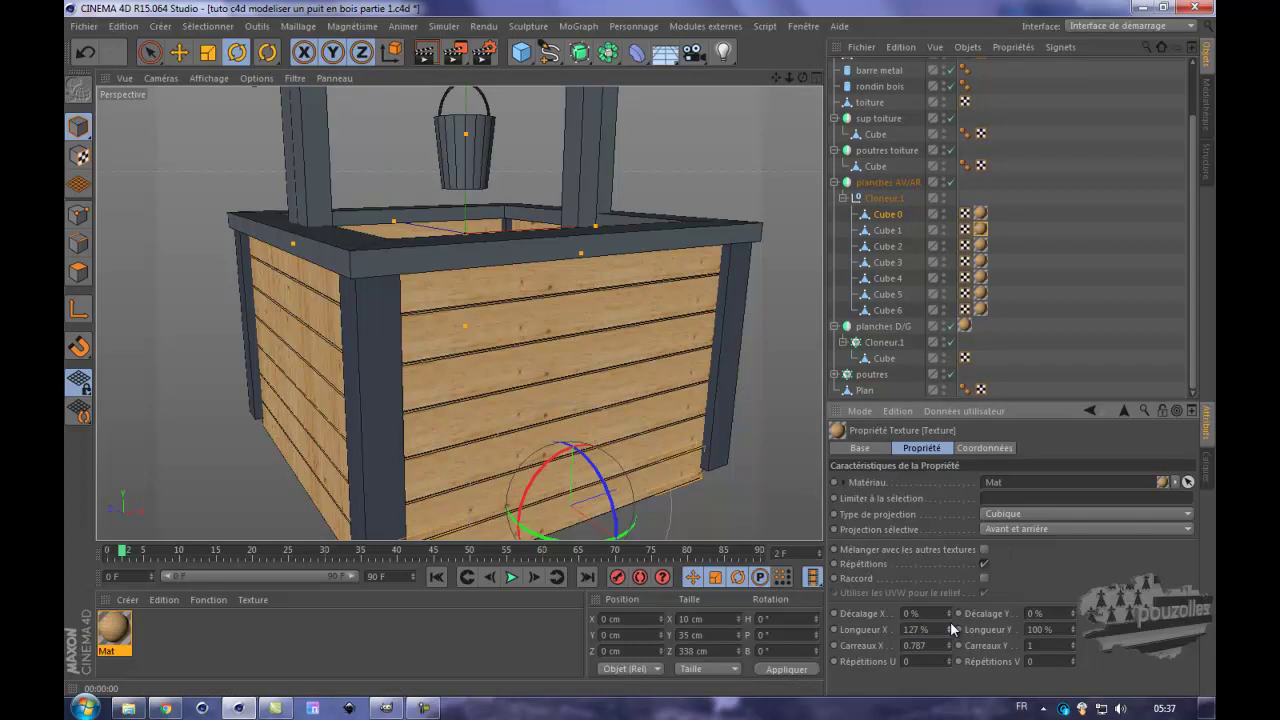
click(981, 245)
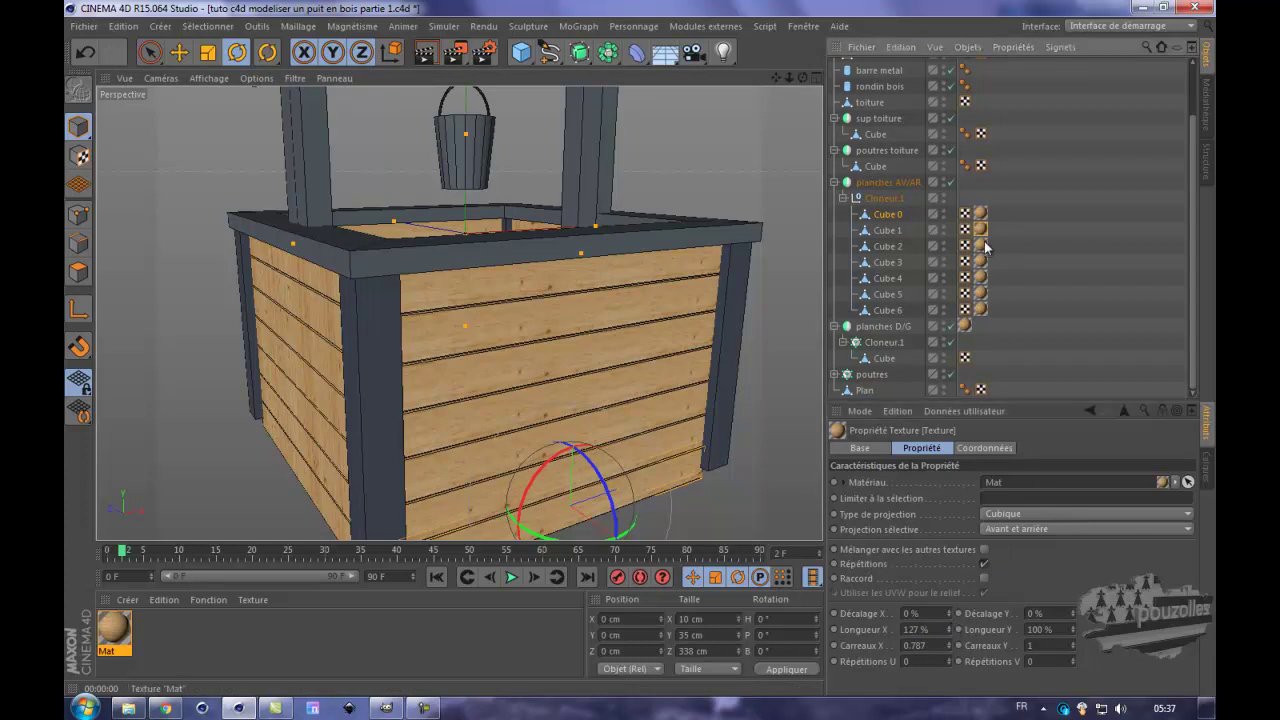
drag(950, 610, 954, 600)
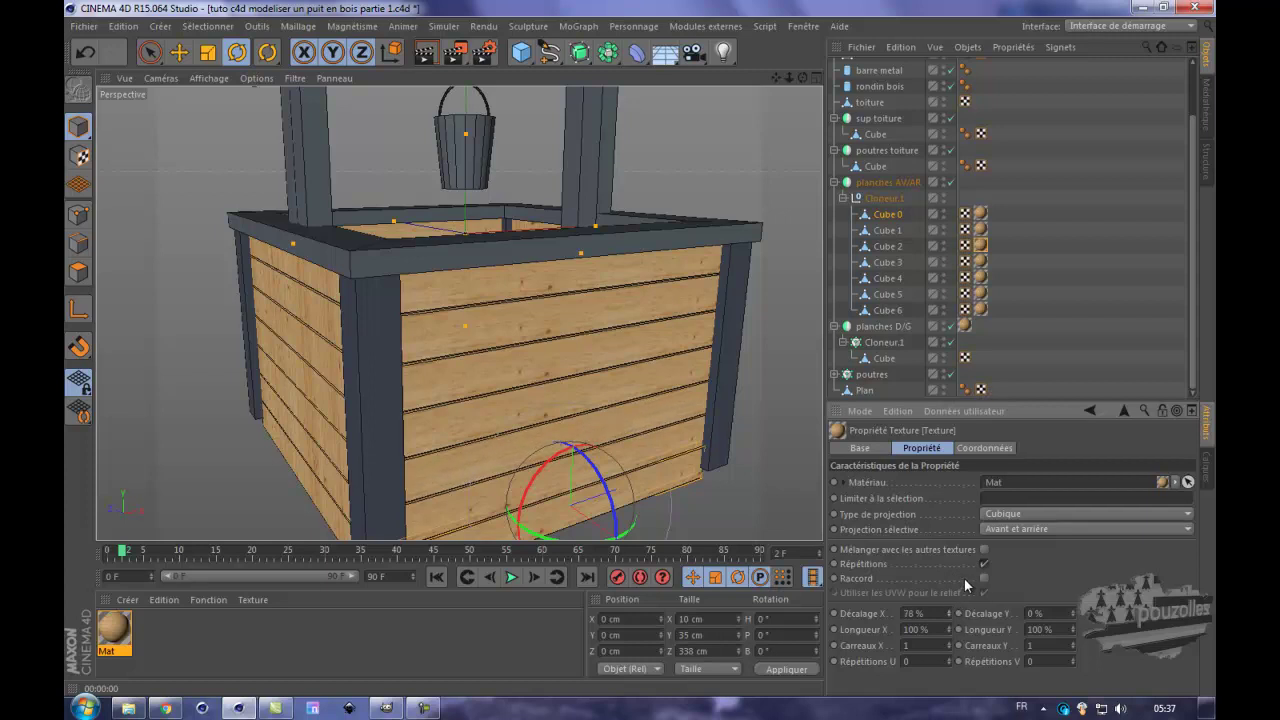
- Set Décalage Y of Cube 3's texture to 15 % and that of Cube 4's texture to 35 %
click(981, 262)
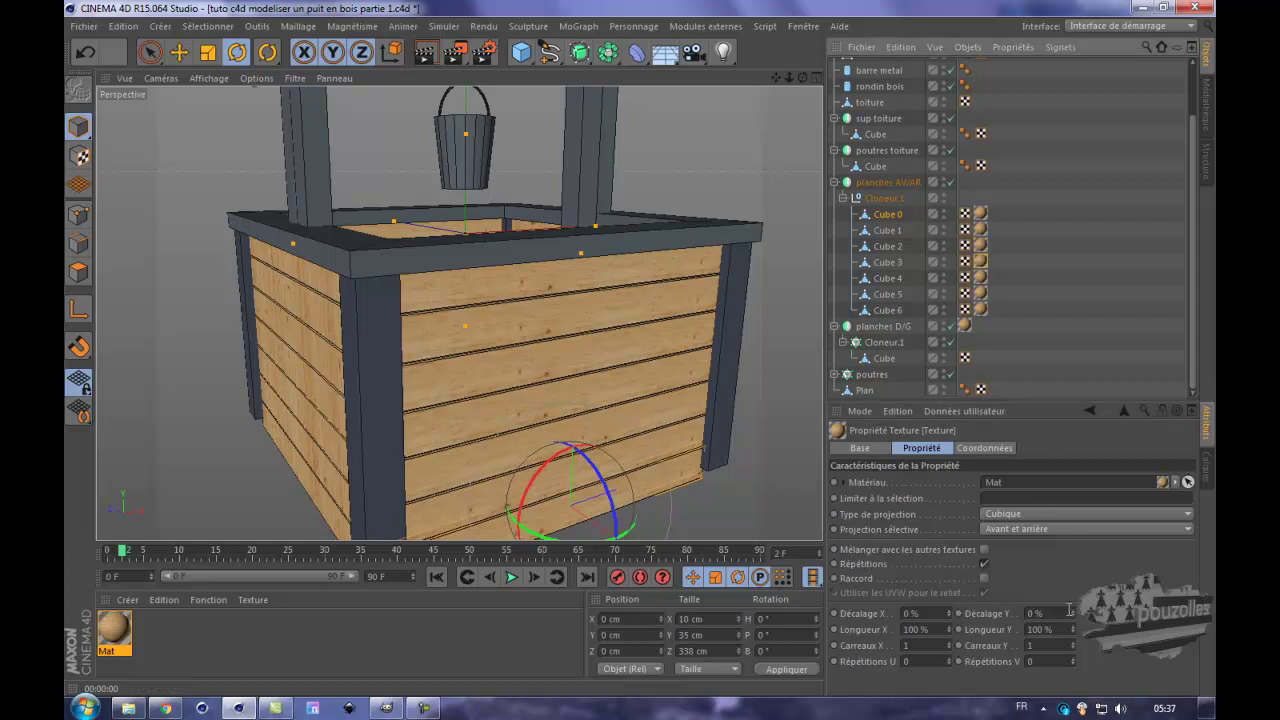
drag(1070, 614, 1073, 613)
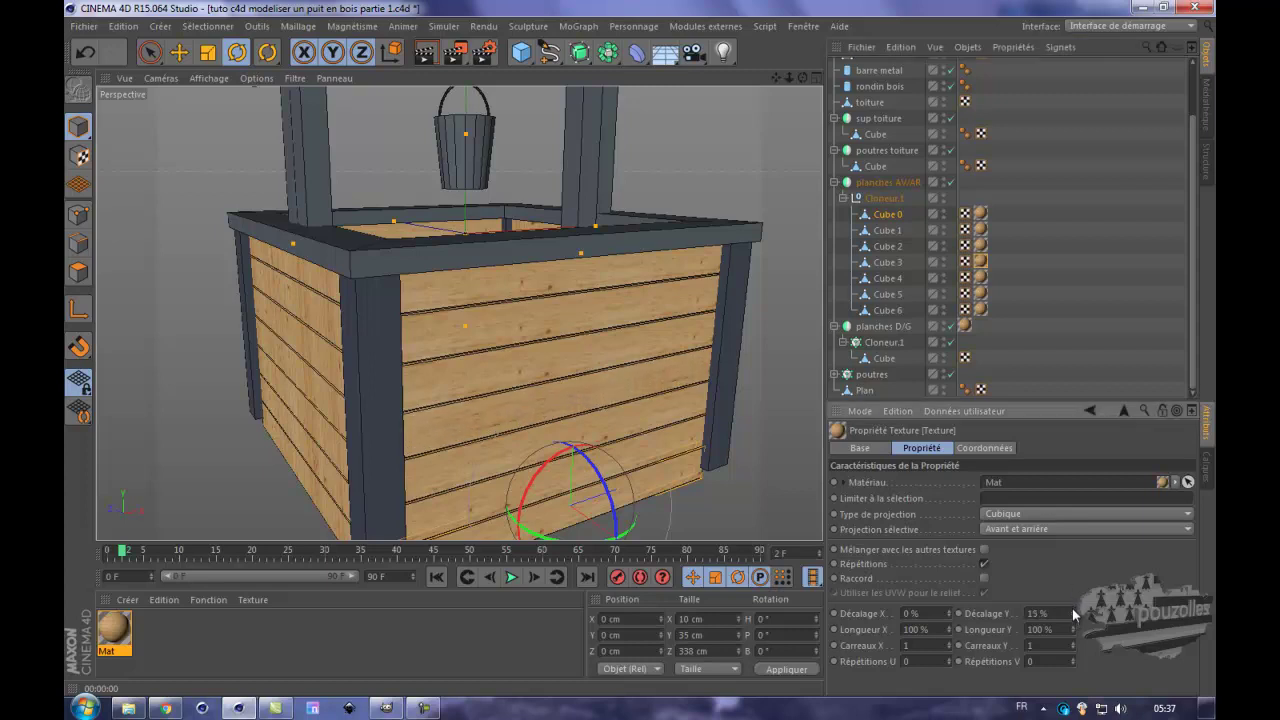
click(982, 279)
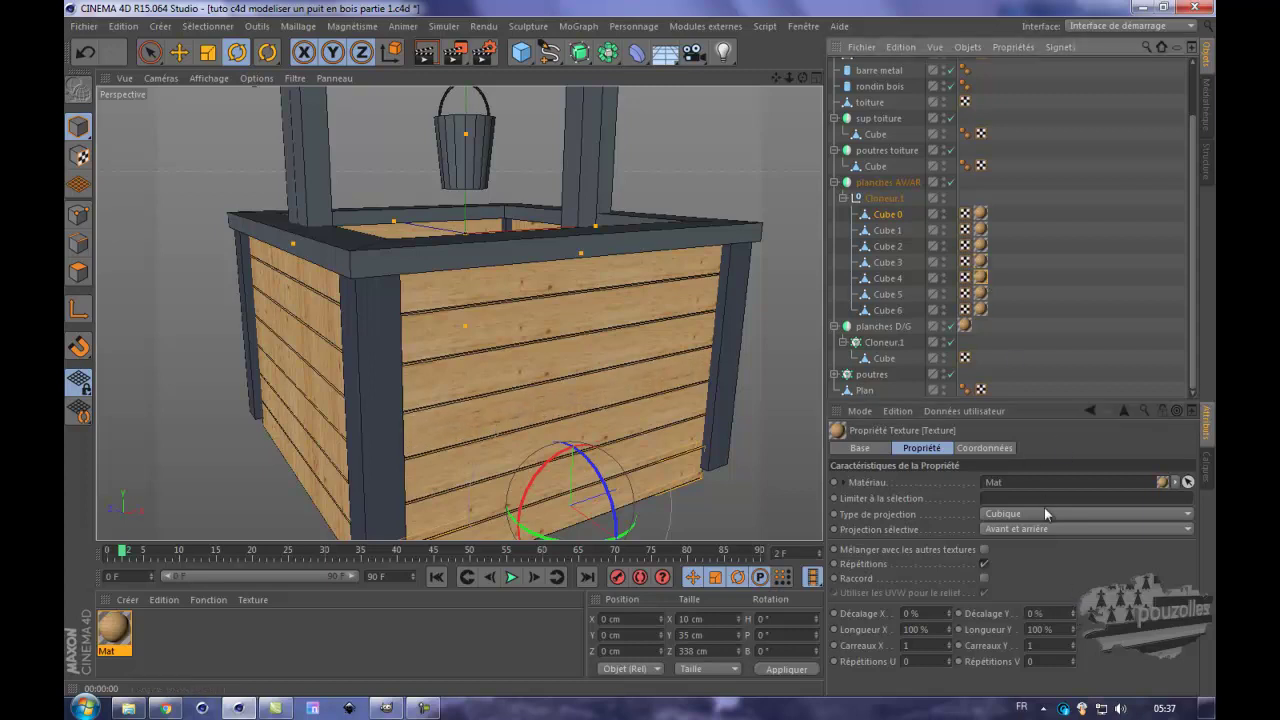
mouse_move(1074, 610)
mouse_down()
mouse_move(1076, 595)
mouse_move(1076, 623)
mouse_up()
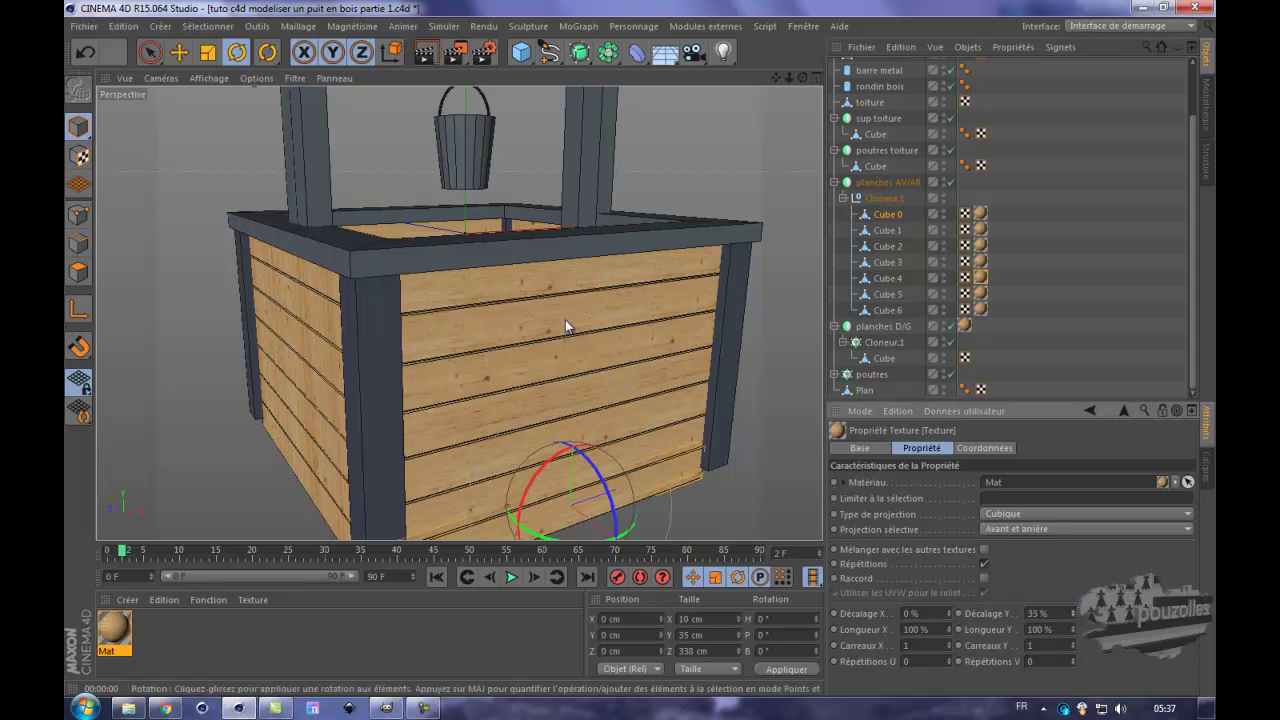
- Set Décalage Y of Cube 6's texture to 44 % and render the front planks
click(981, 310)
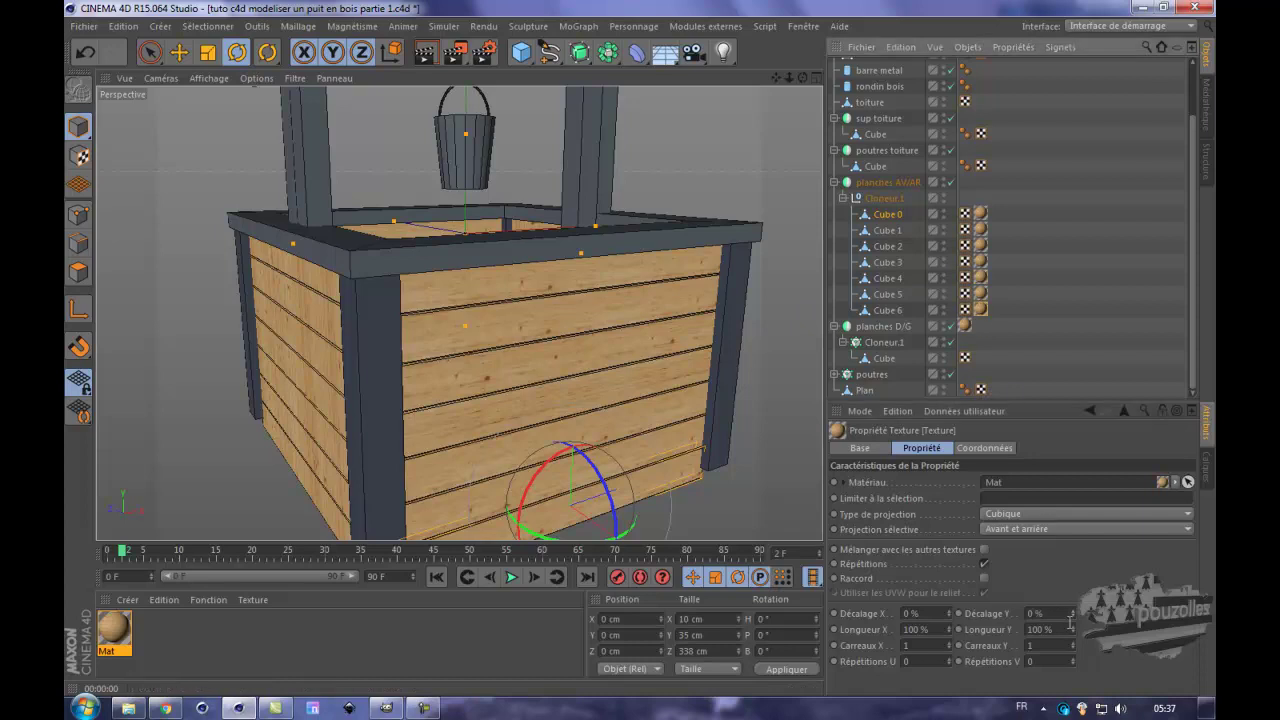
drag(1075, 617, 1071, 612)
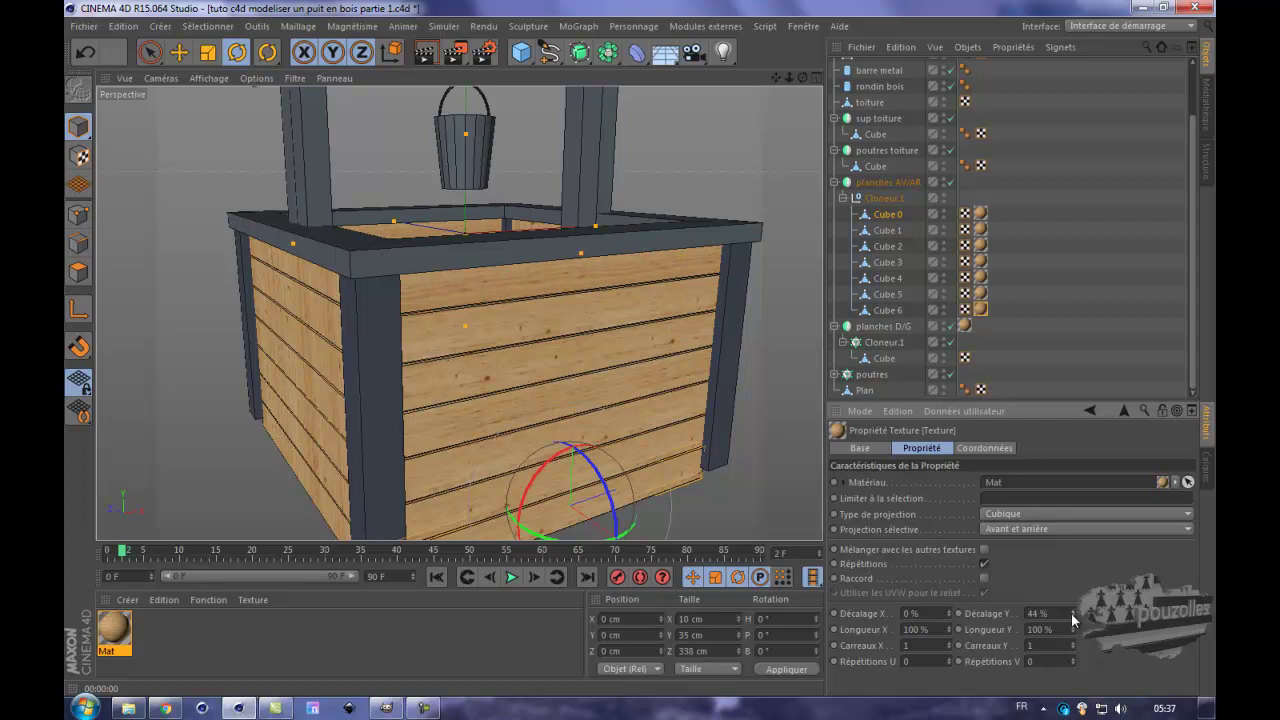
click(425, 55)
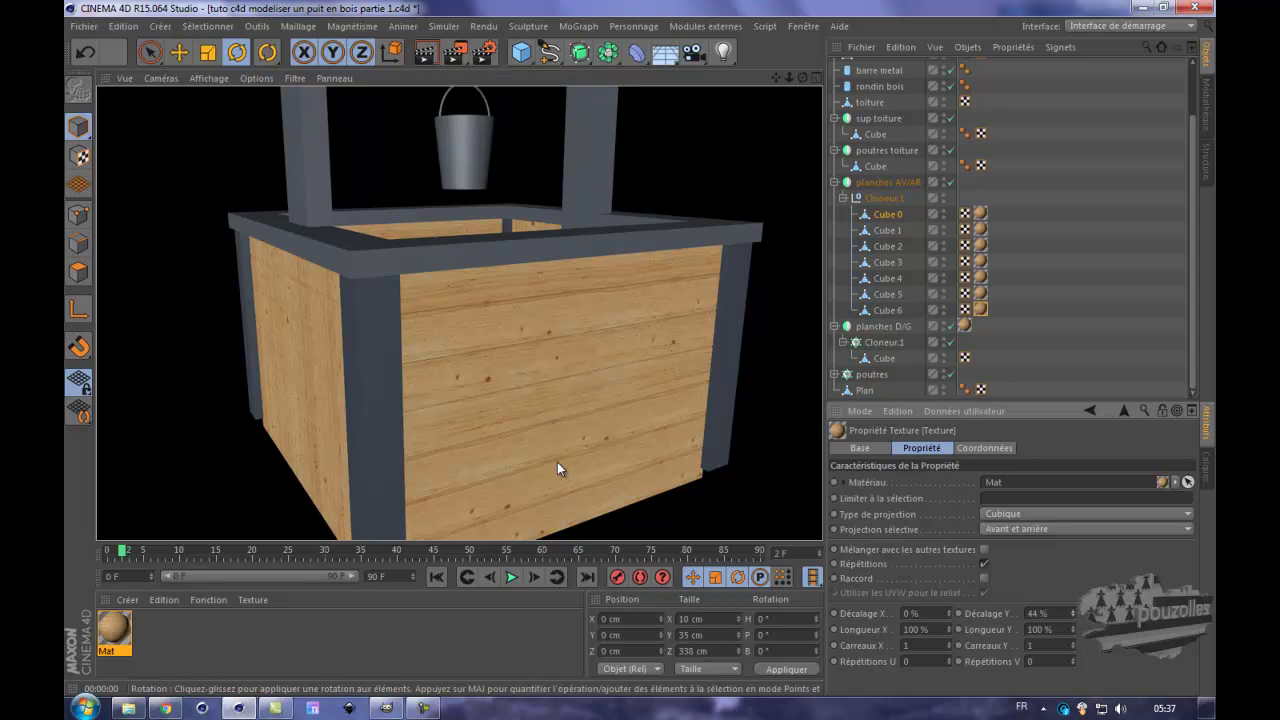
- Collapse the sup toiture, poutres toiture and planches AV/AR groups in the object hierarchy, keeping planches D/G selected and expanded
scroll(555, 462, down, 5)
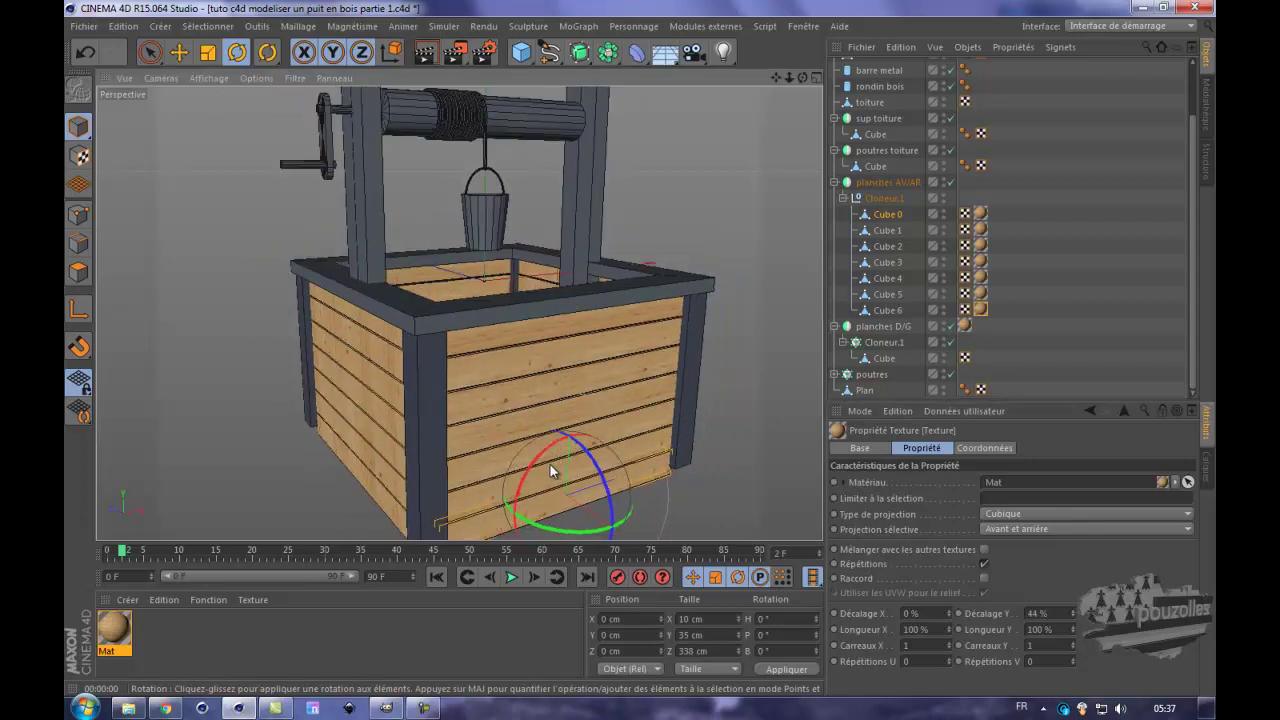
click(883, 326)
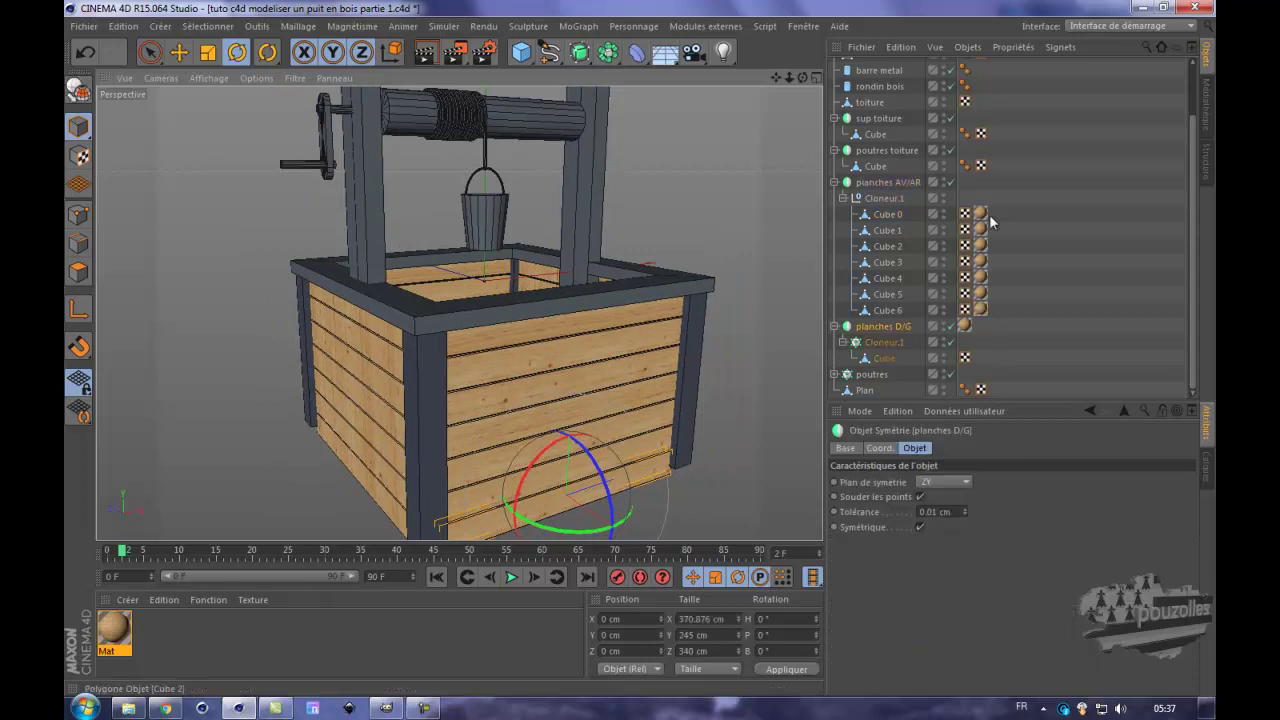
click(843, 198)
click(834, 179)
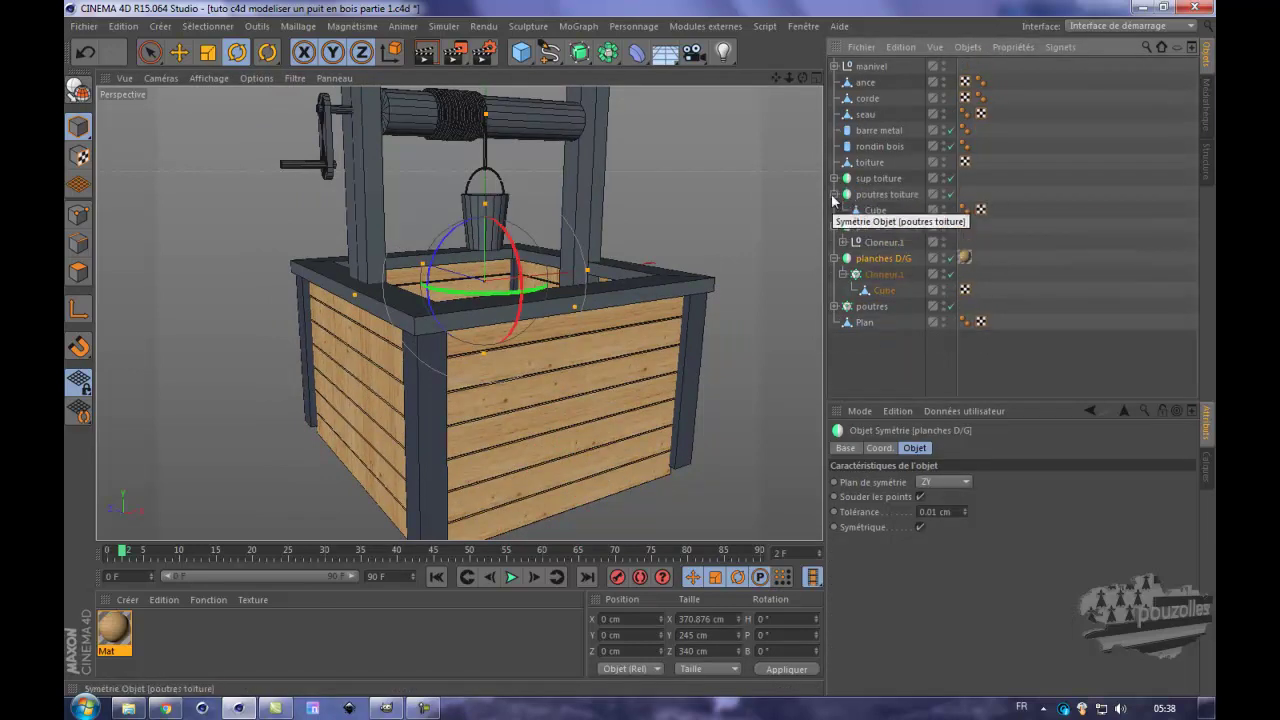
click(834, 194)
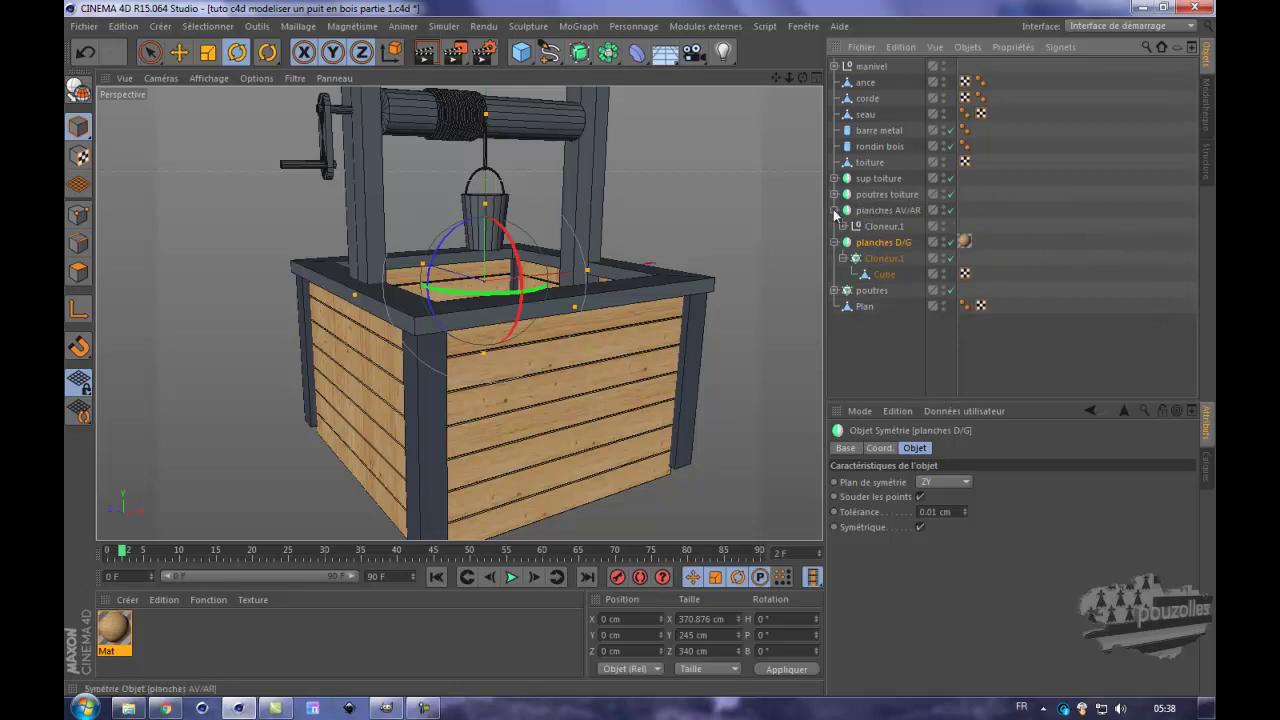
click(834, 210)
click(835, 227)
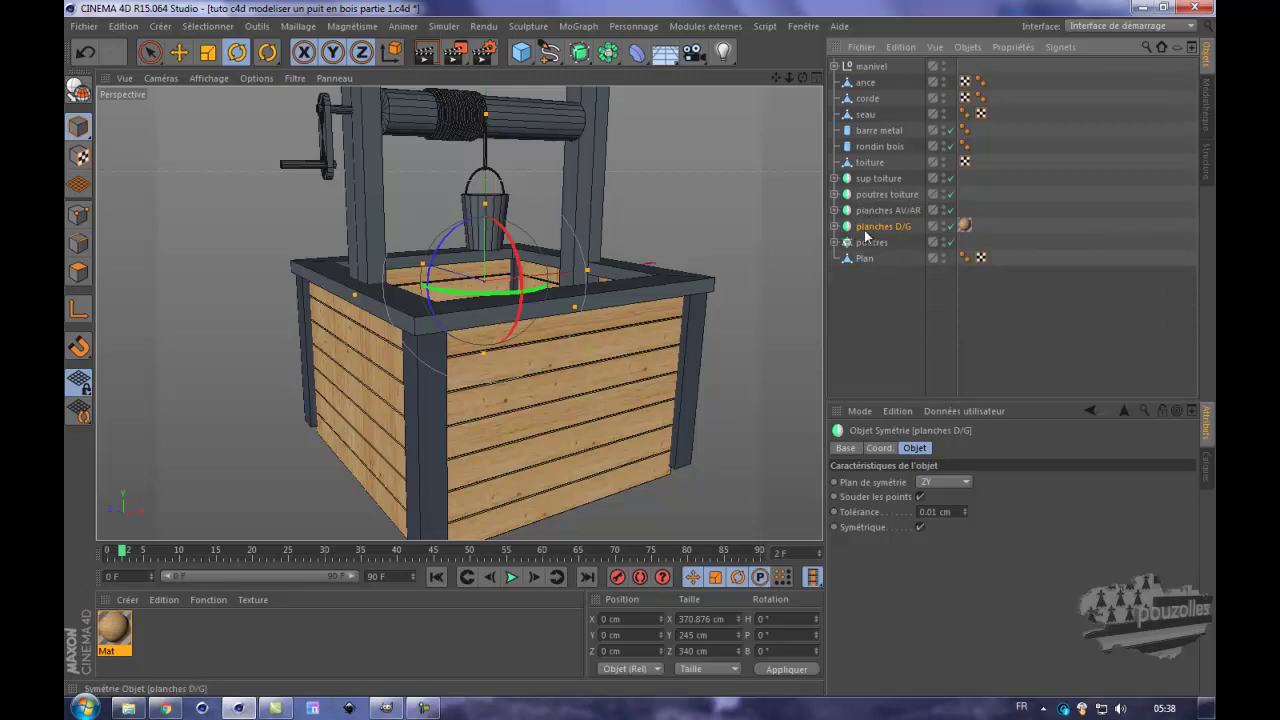
click(834, 210)
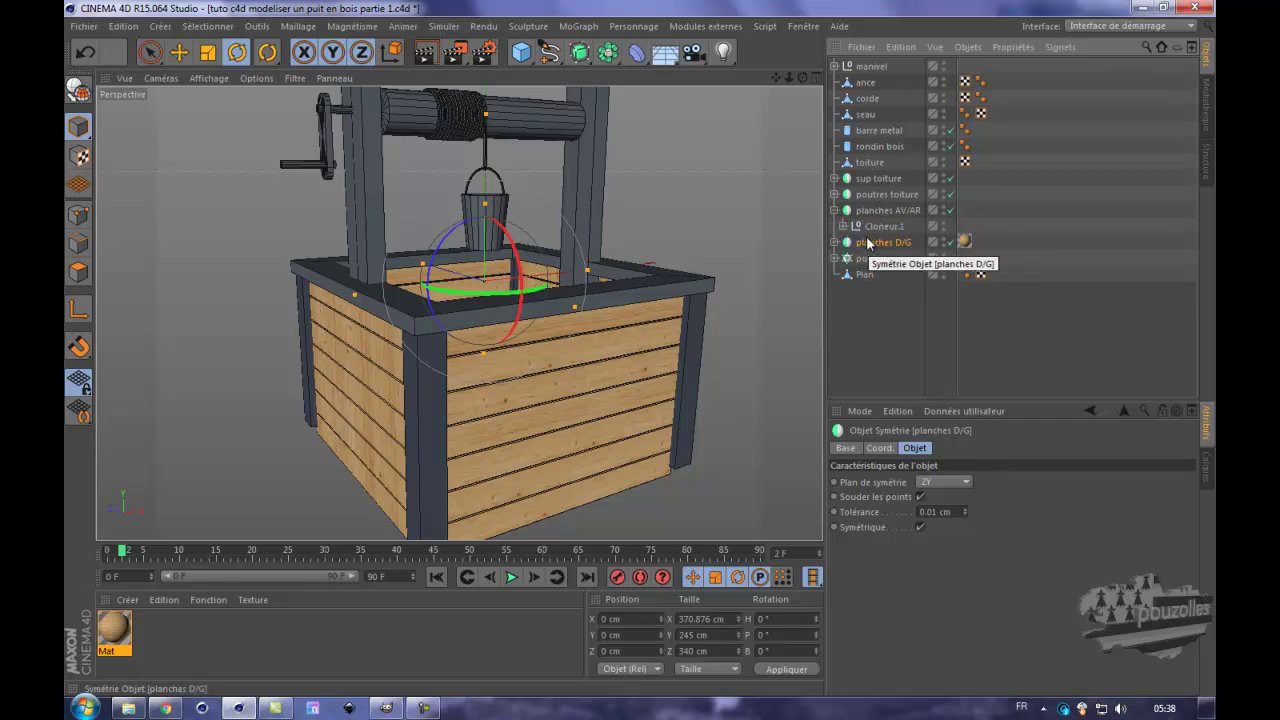
click(842, 226)
click(842, 226)
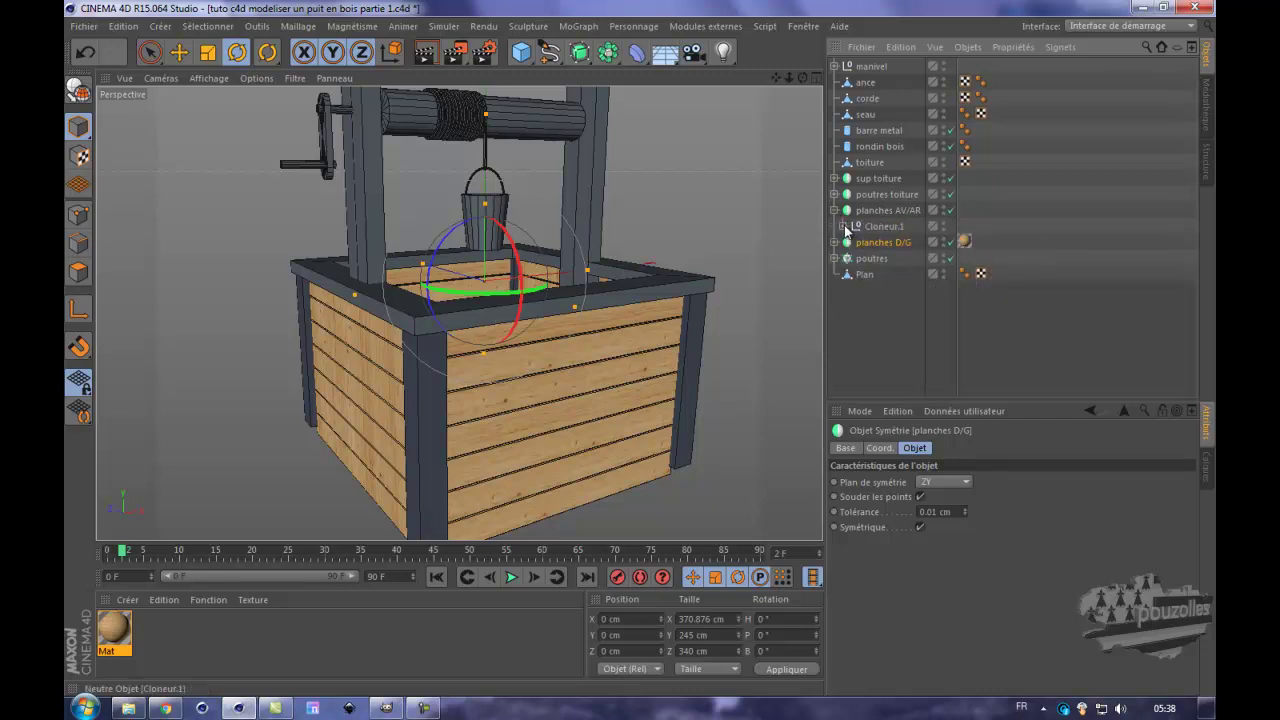
click(834, 210)
click(834, 226)
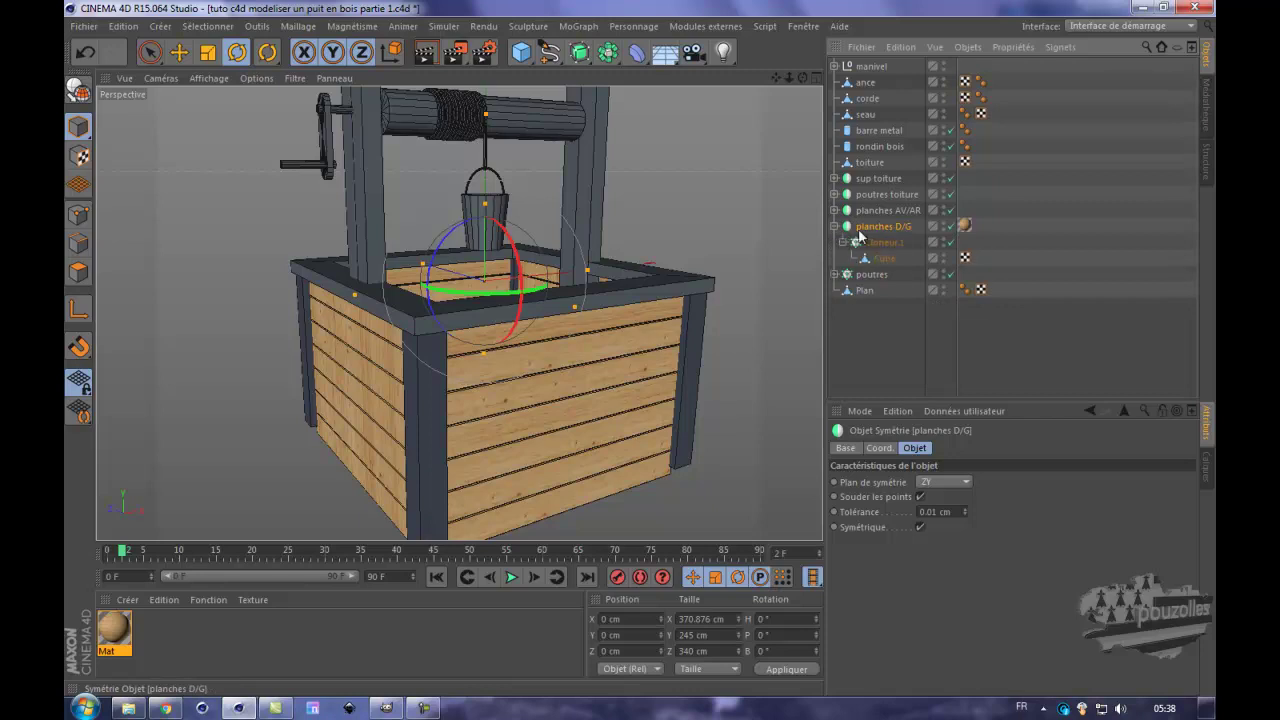
- Rotate the texture of planches D/G in texture mode so the grain runs along the side planks, return to model mode and render
click(966, 229)
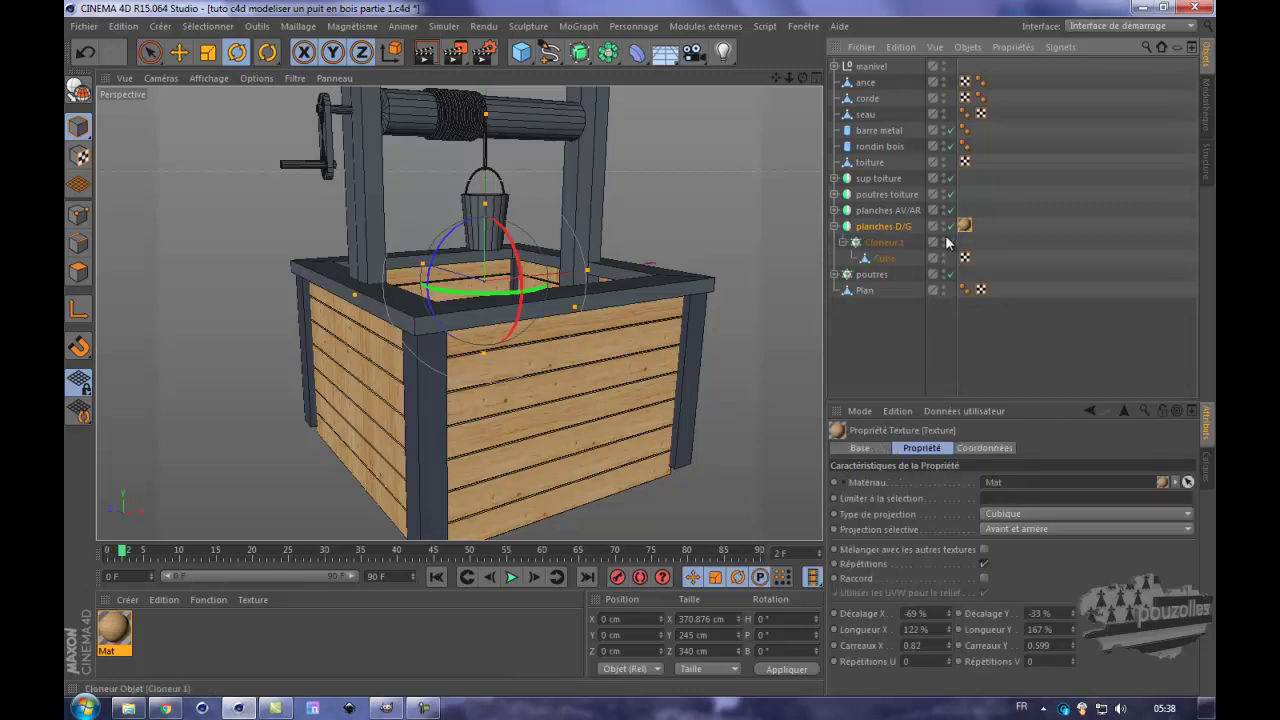
scroll(355, 398, up, 6)
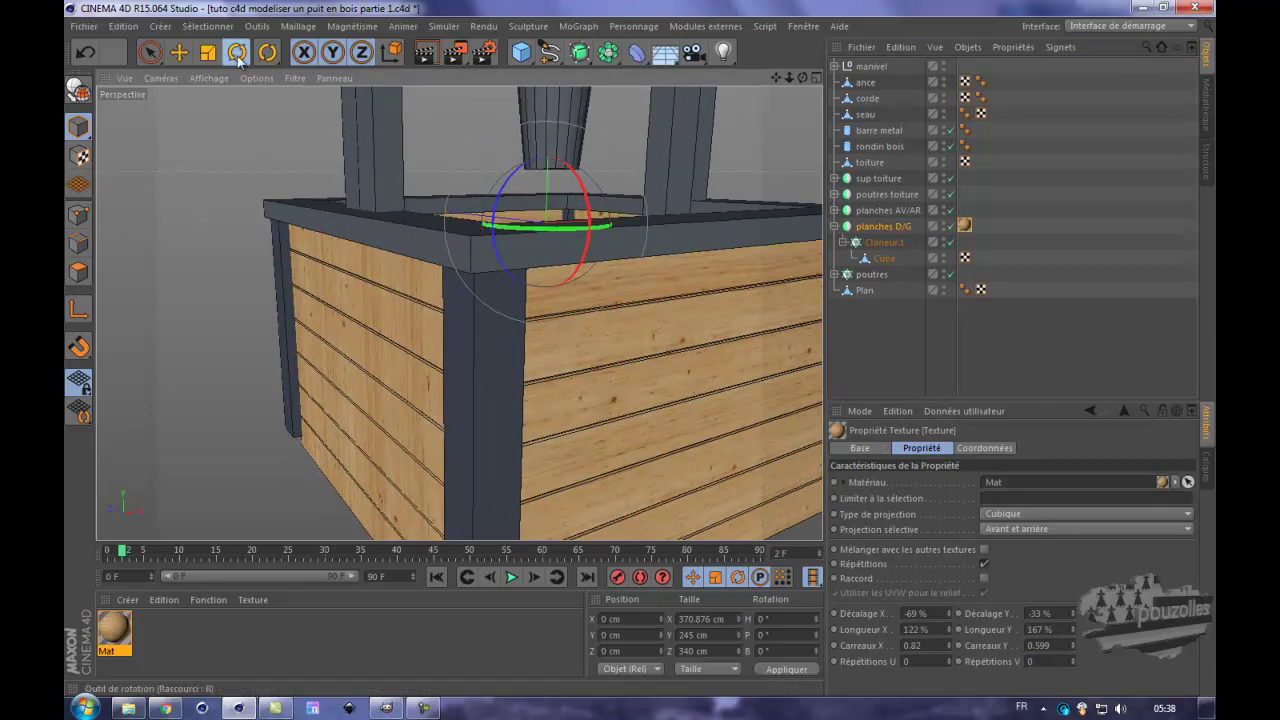
click(79, 156)
click(79, 156)
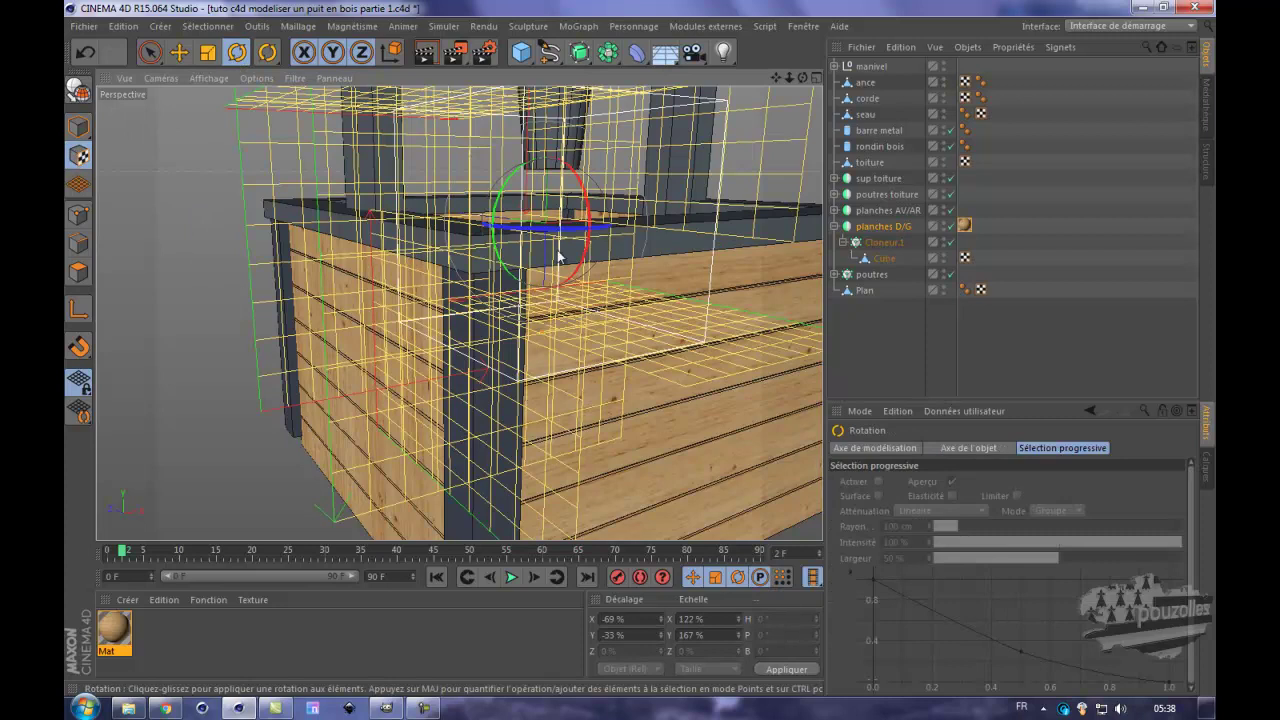
drag(589, 208, 584, 380)
click(79, 126)
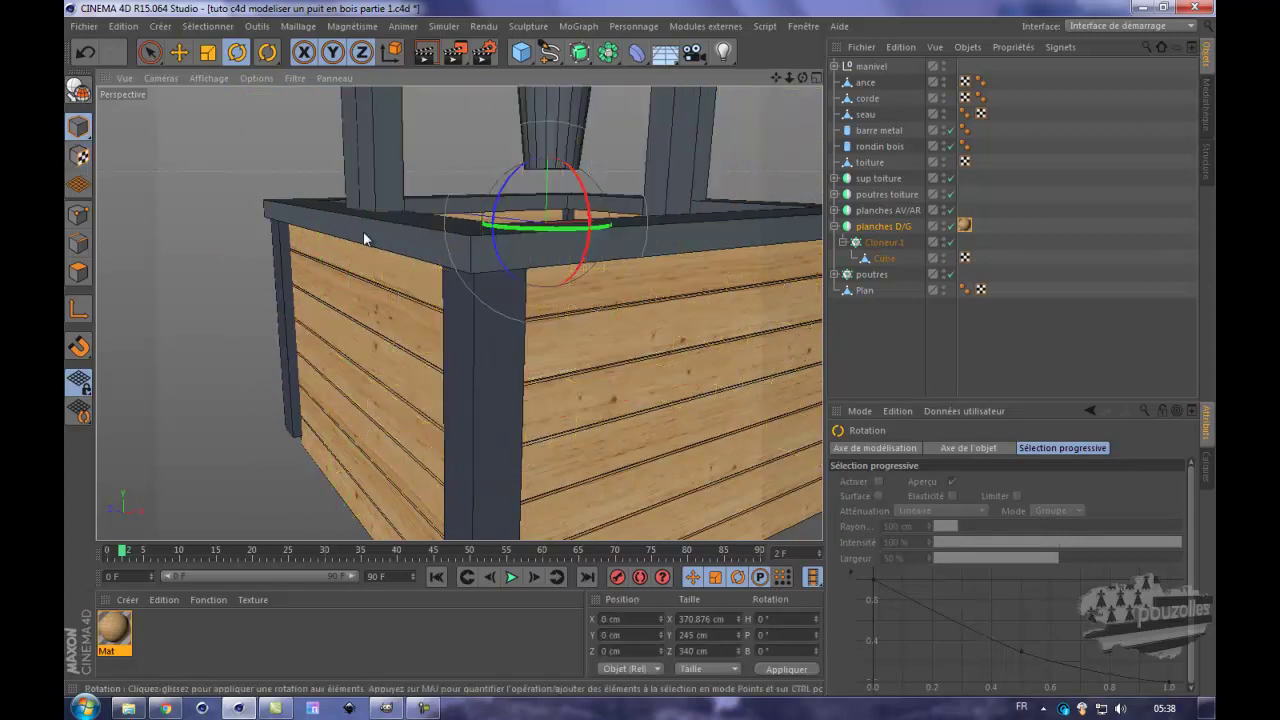
scroll(739, 154, down, 2)
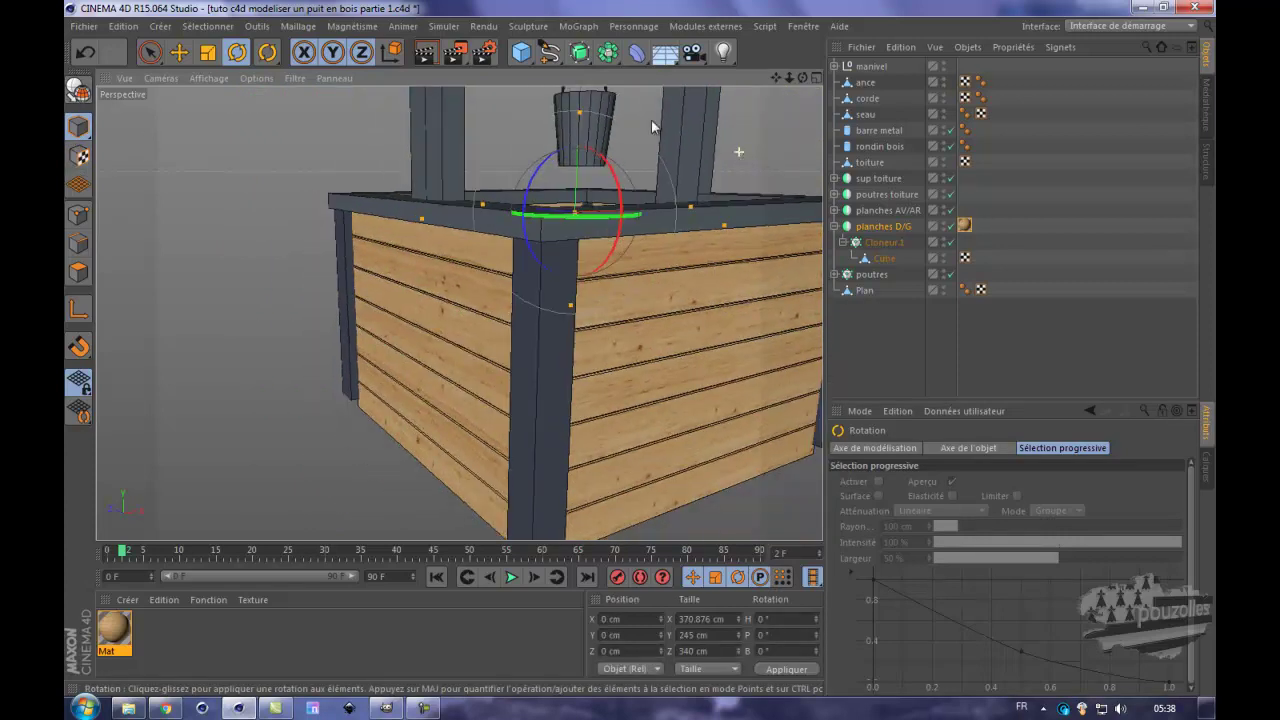
click(421, 54)
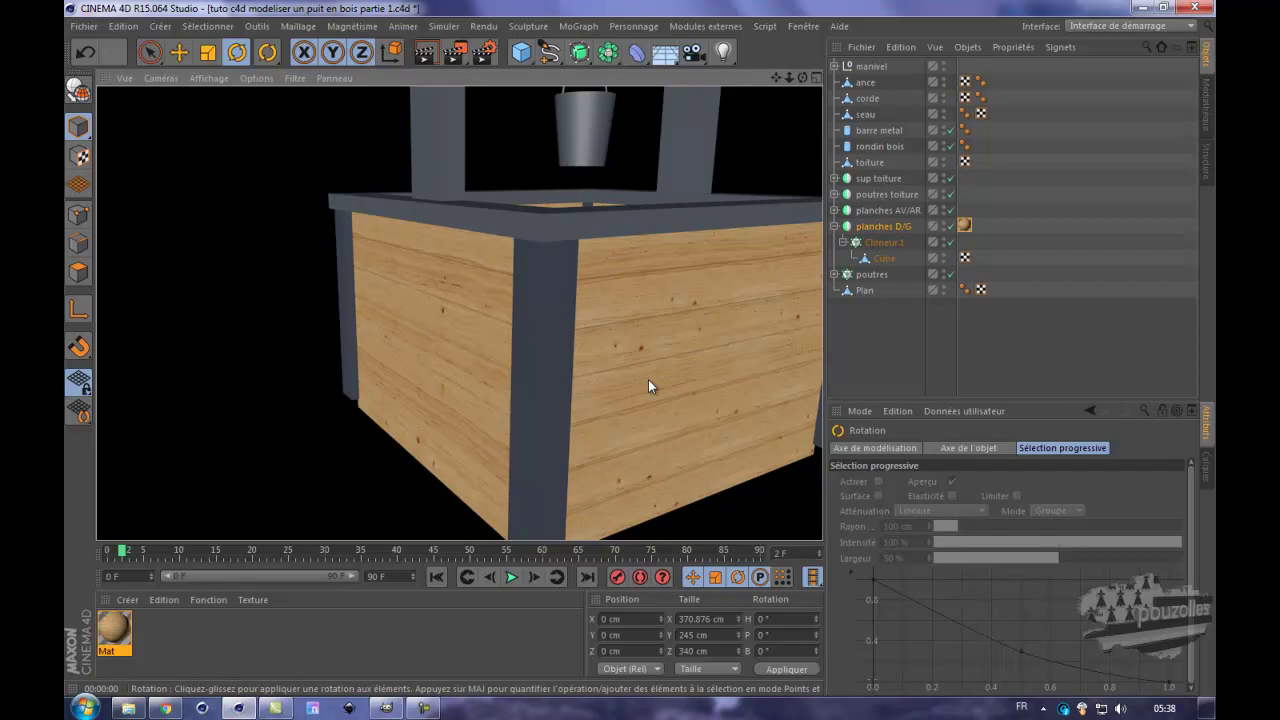
- Open the Mat material for editing, look over the Mograph shaders available for its colour texture, and close the editor
scroll(639, 382, down, 6)
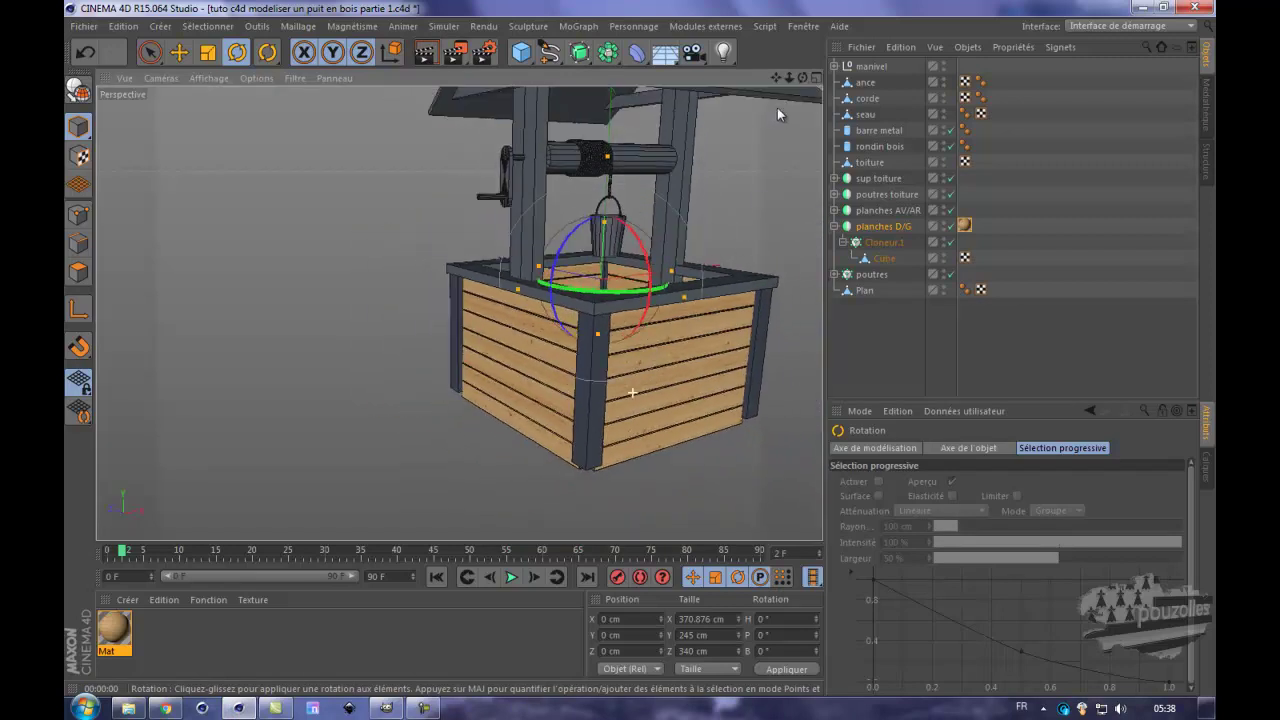
drag(776, 77, 640, 349)
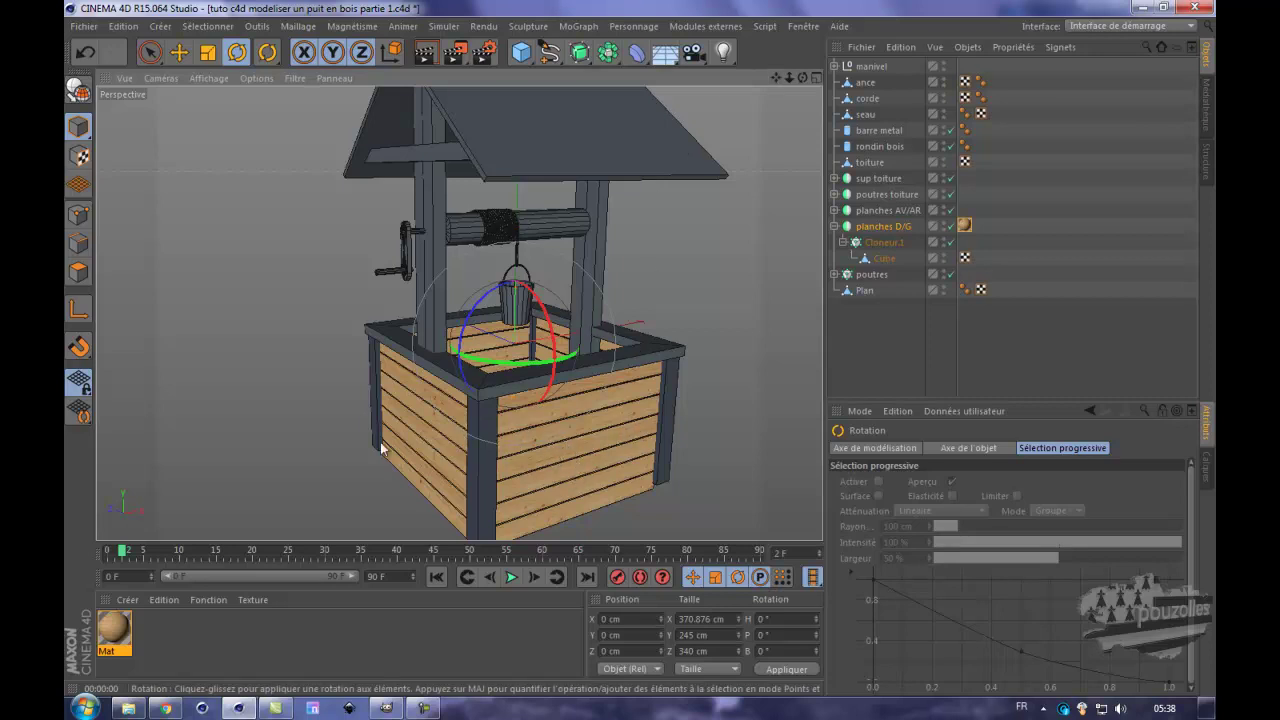
click(112, 630)
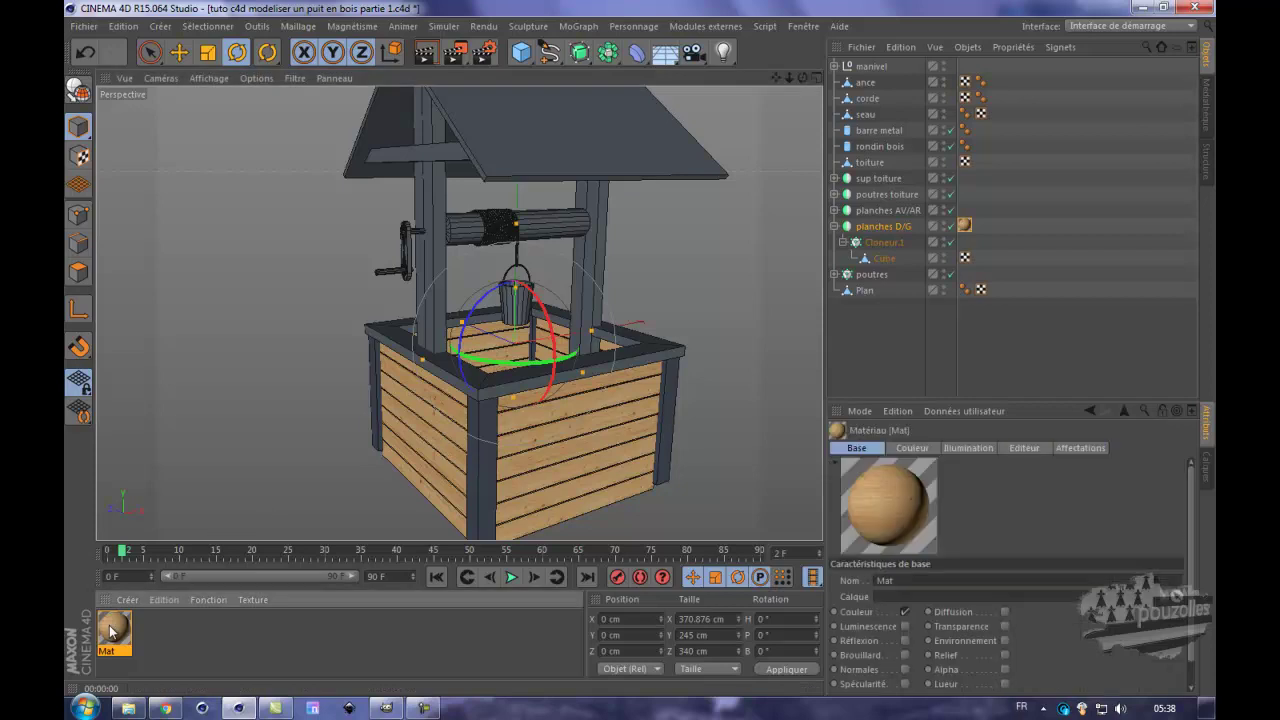
double_click(112, 630)
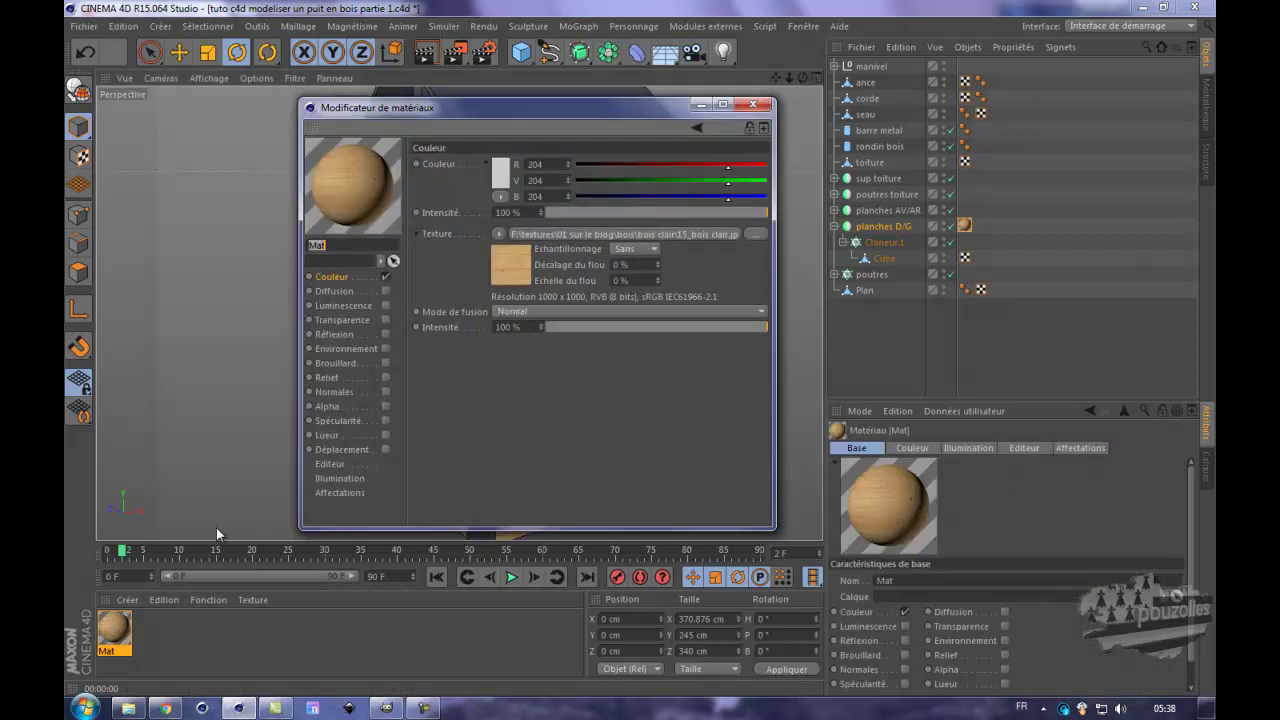
click(500, 234)
mouse_move(540, 619)
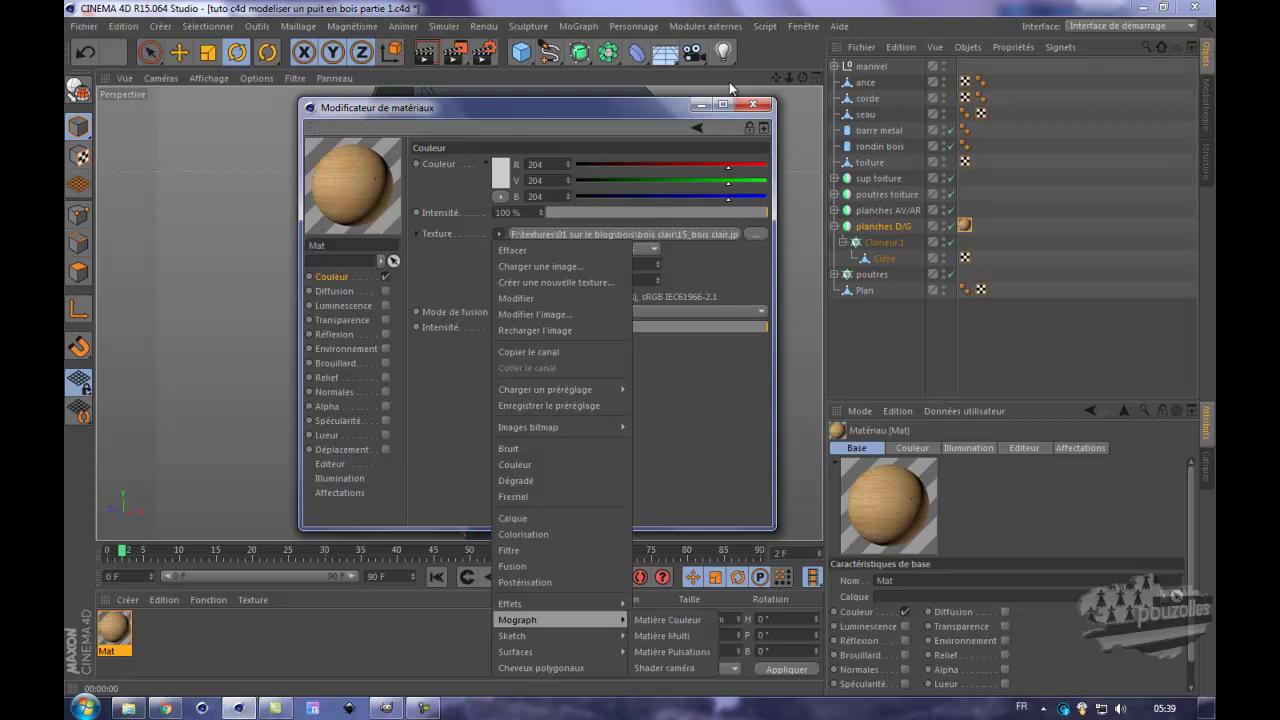
click(763, 106)
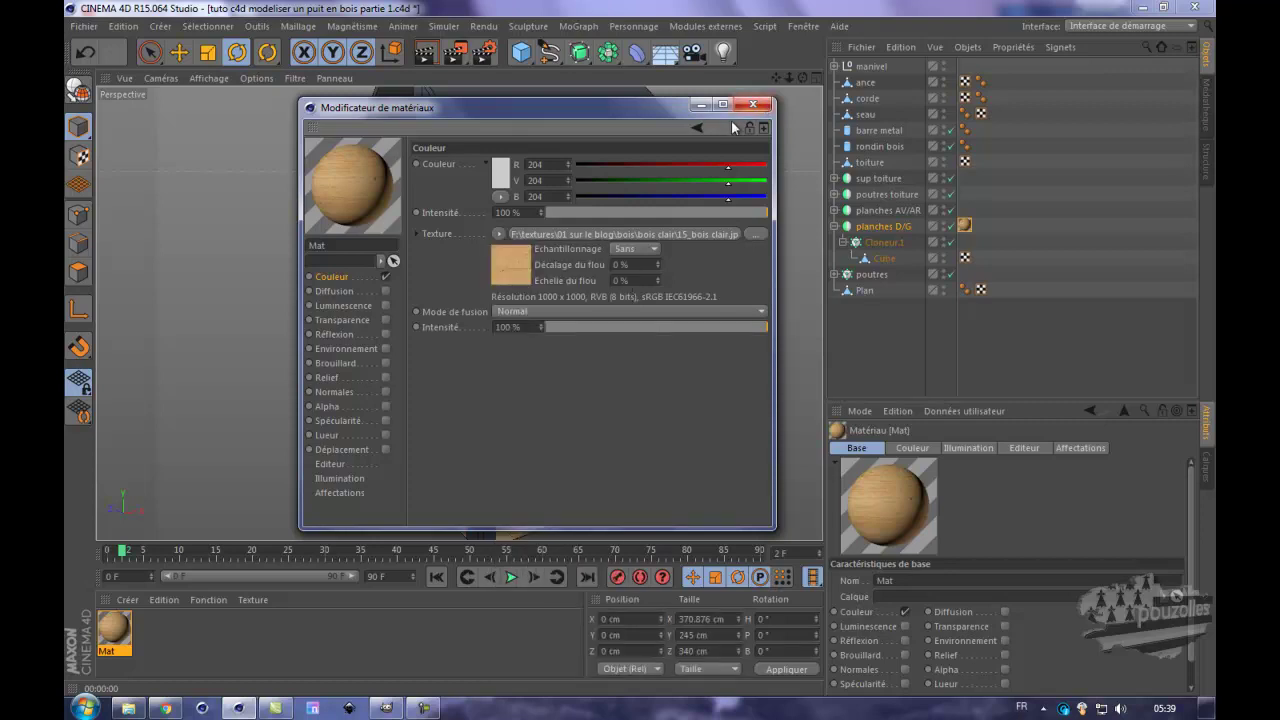
click(755, 105)
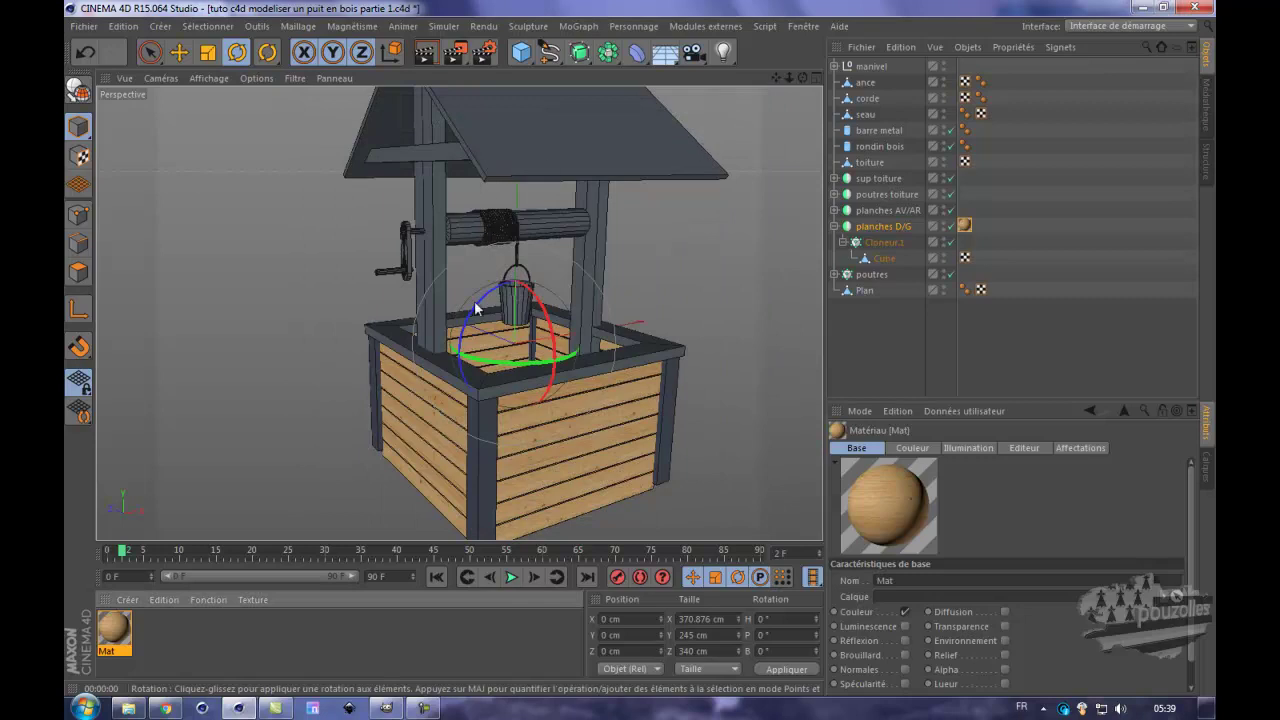
- Apply the Mat wood material to the Cube inside the poutres cloner
click(480, 481)
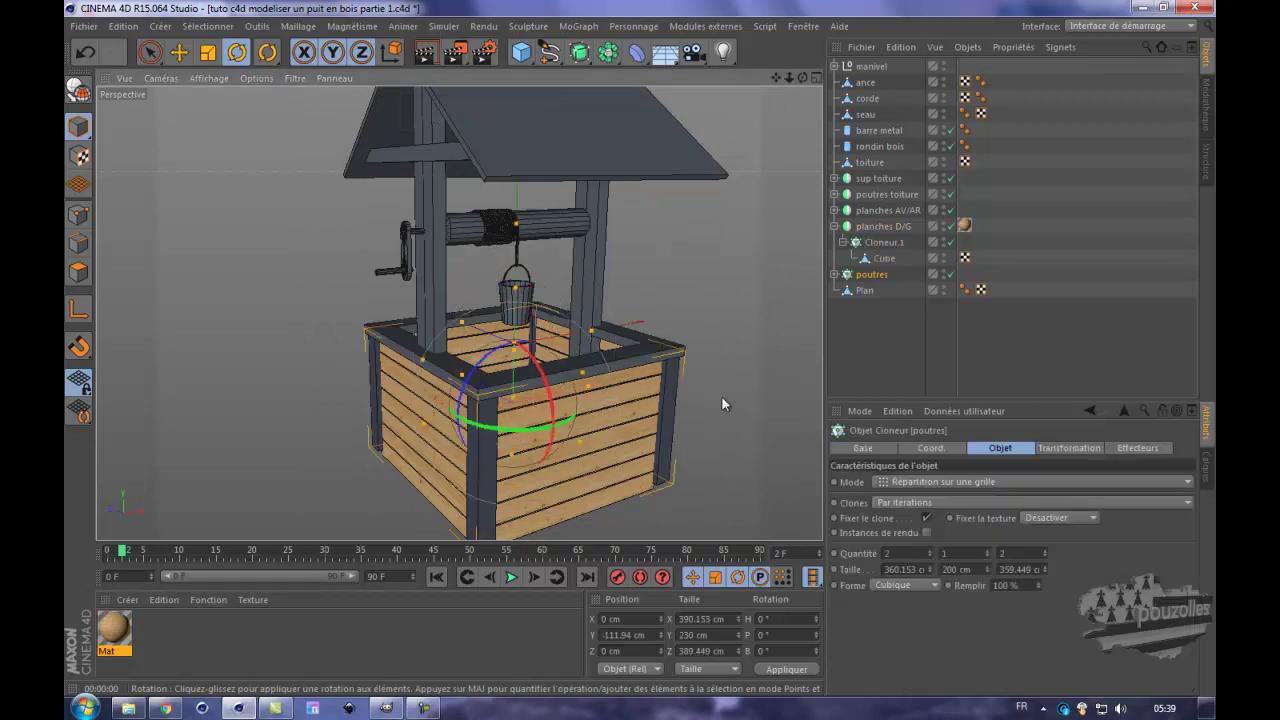
click(834, 274)
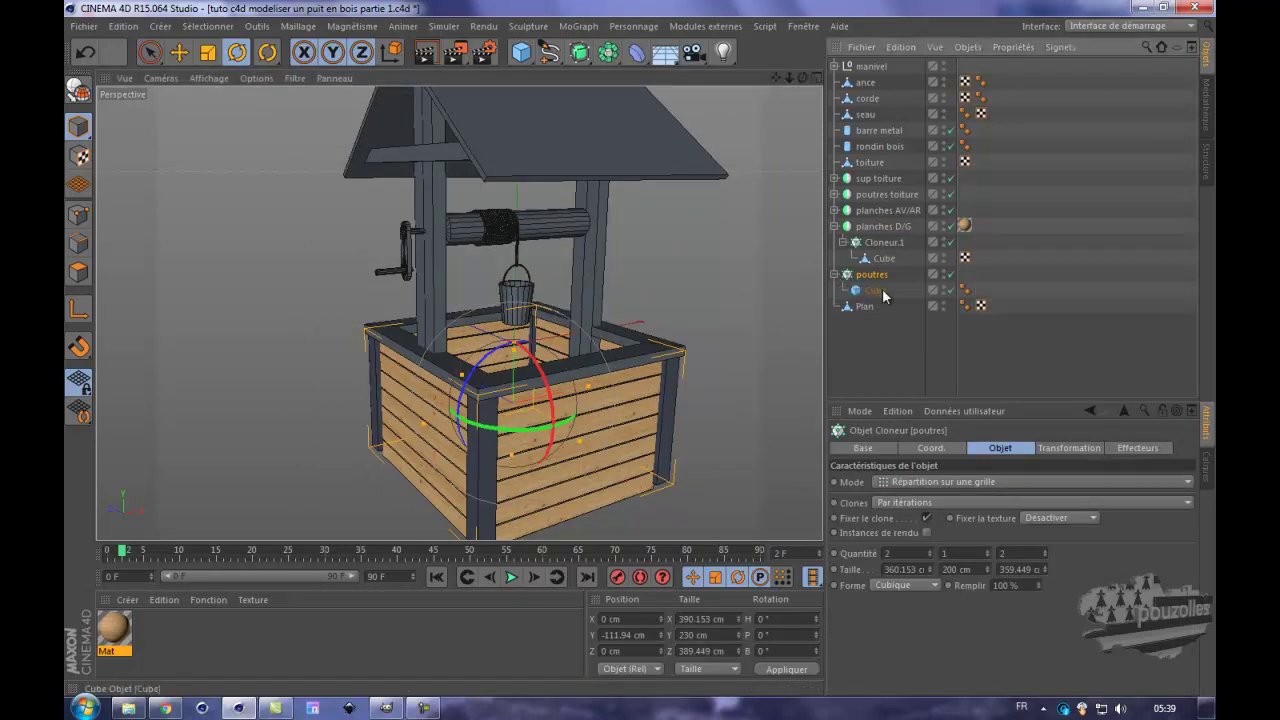
click(876, 290)
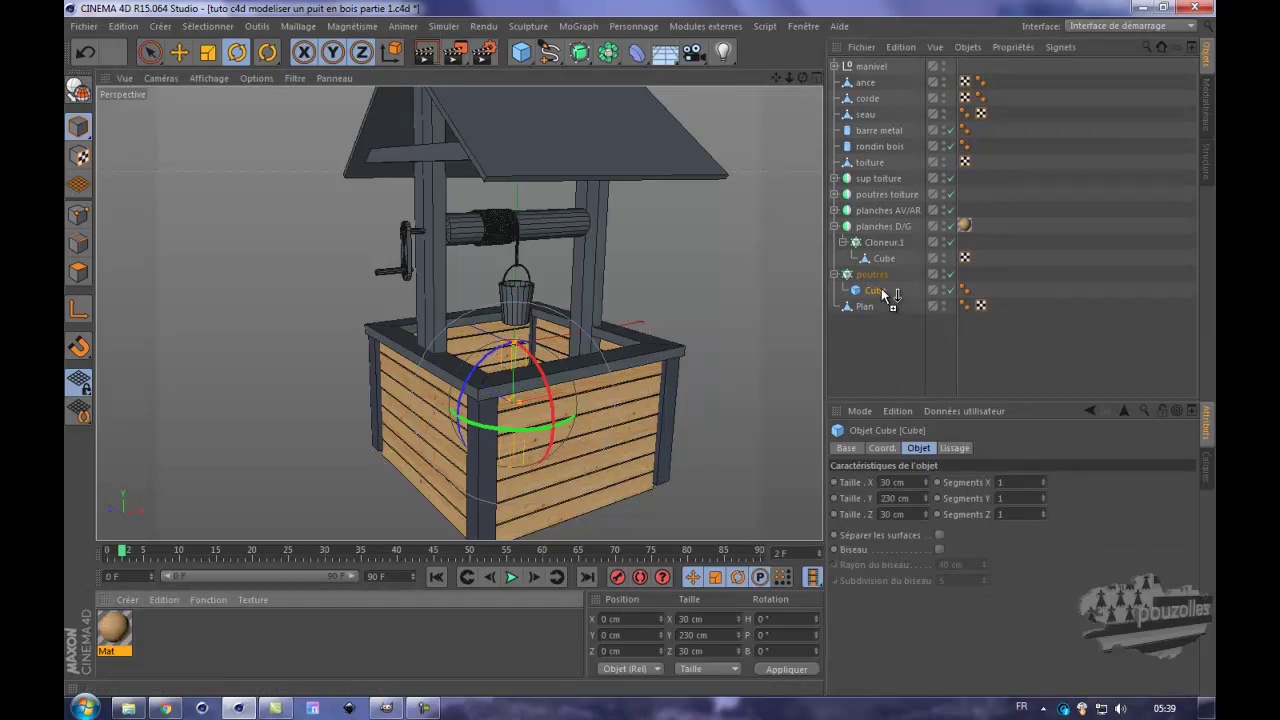
drag(881, 290, 882, 293)
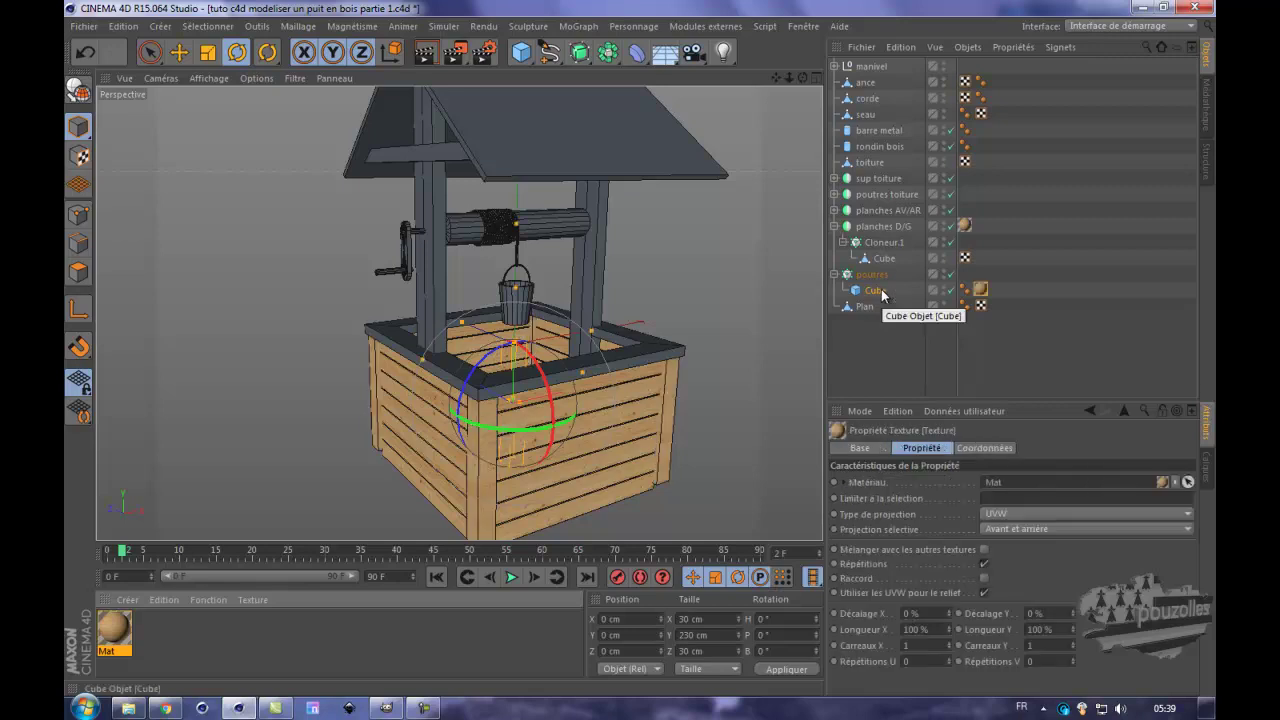
- Try rotating the UVW-projected texture on the poutres Cube about two different axes, and undo each rotation
scroll(520, 535, up, 2)
scroll(520, 533, up, 4)
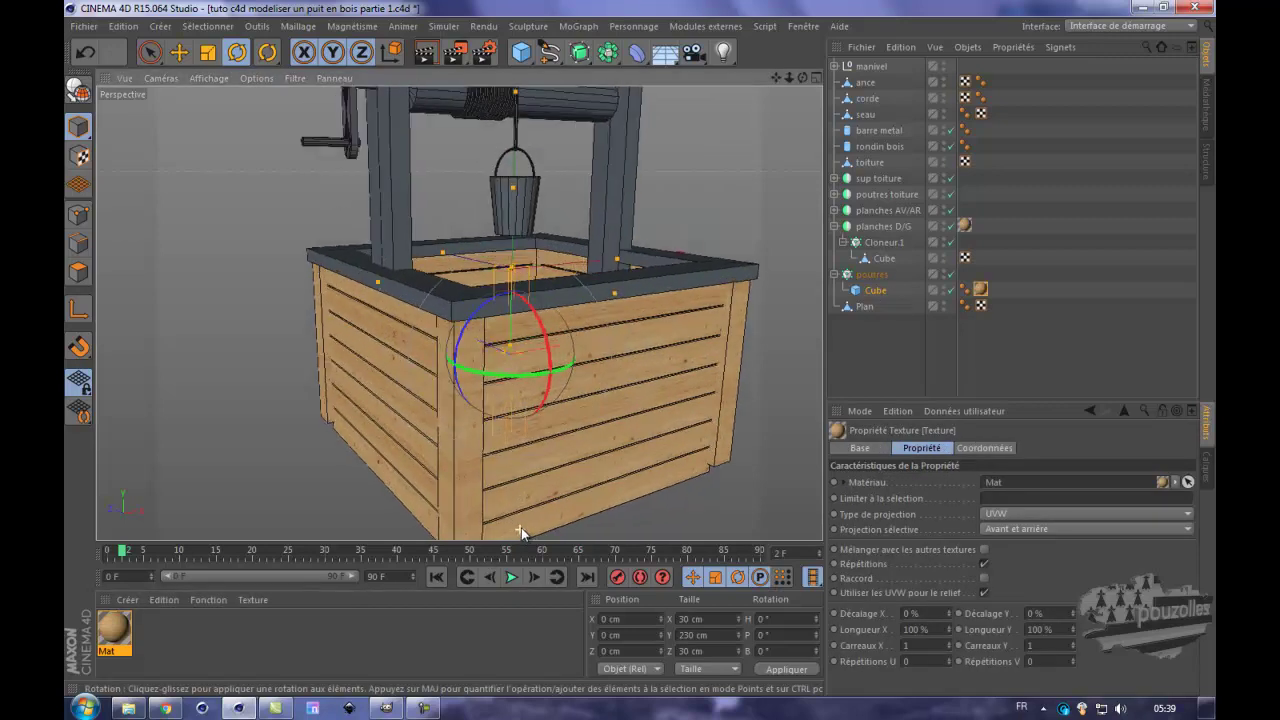
scroll(521, 527, up, 3)
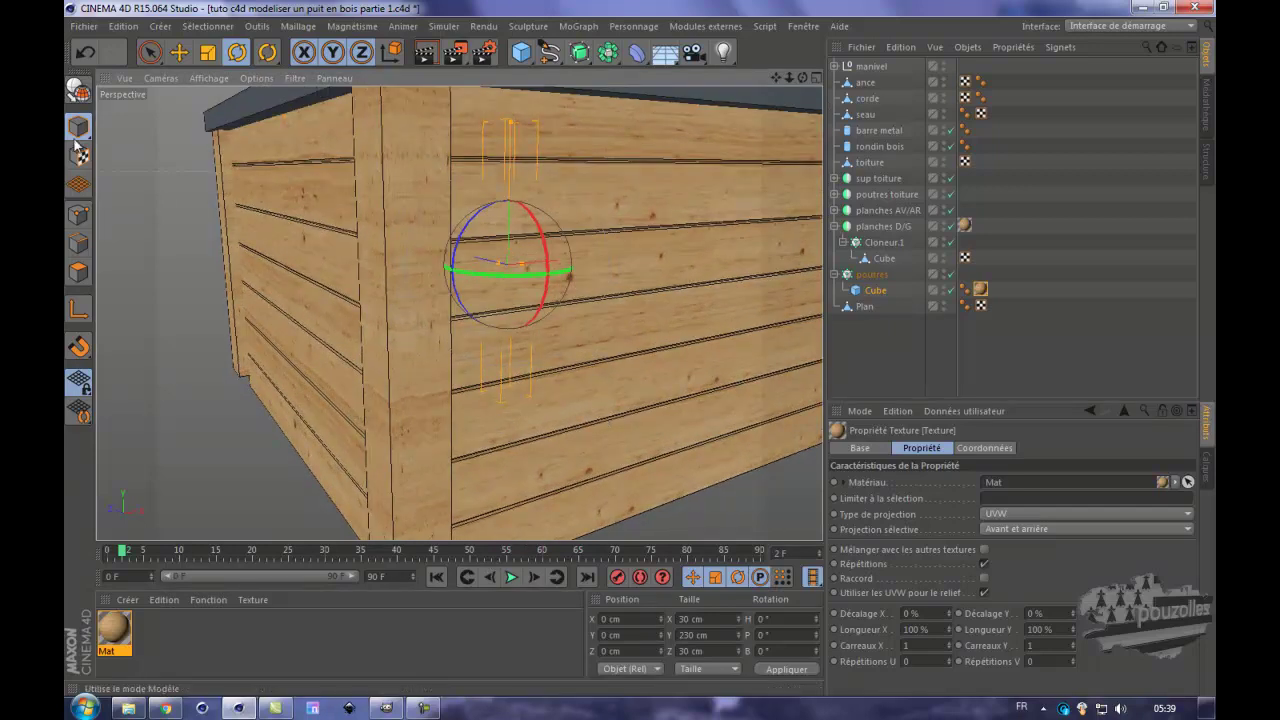
click(79, 157)
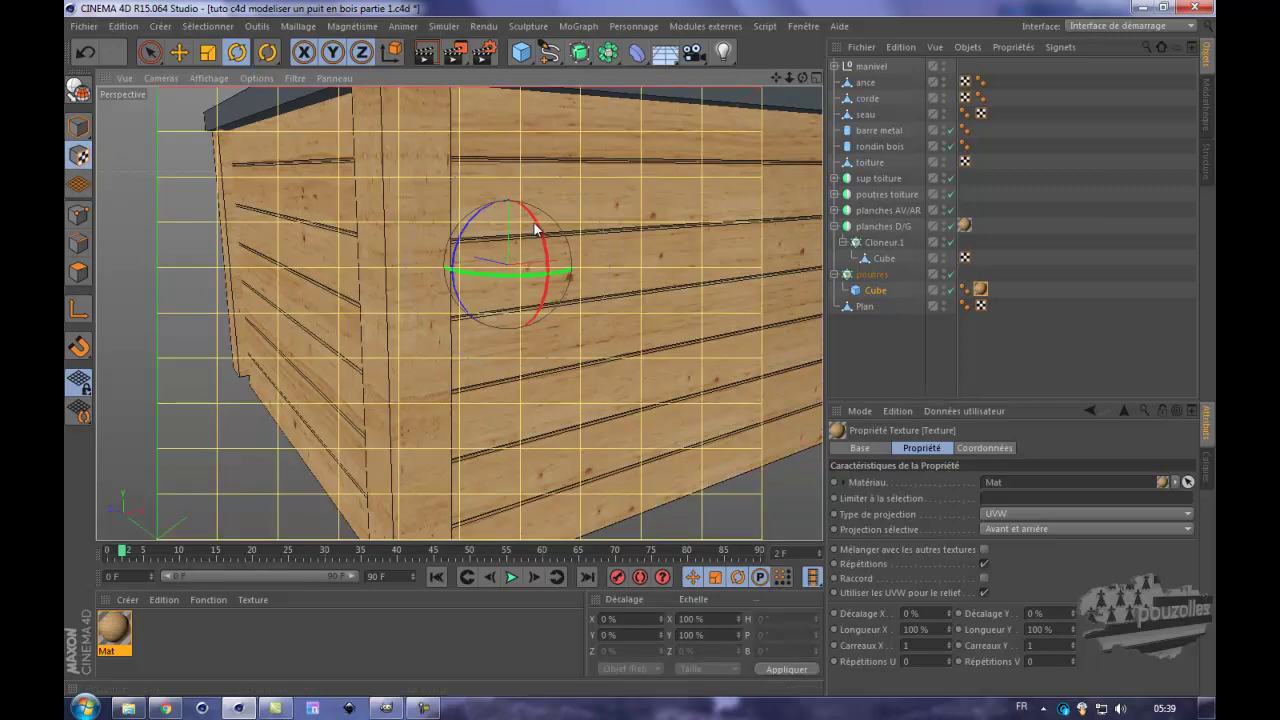
drag(541, 232, 548, 282)
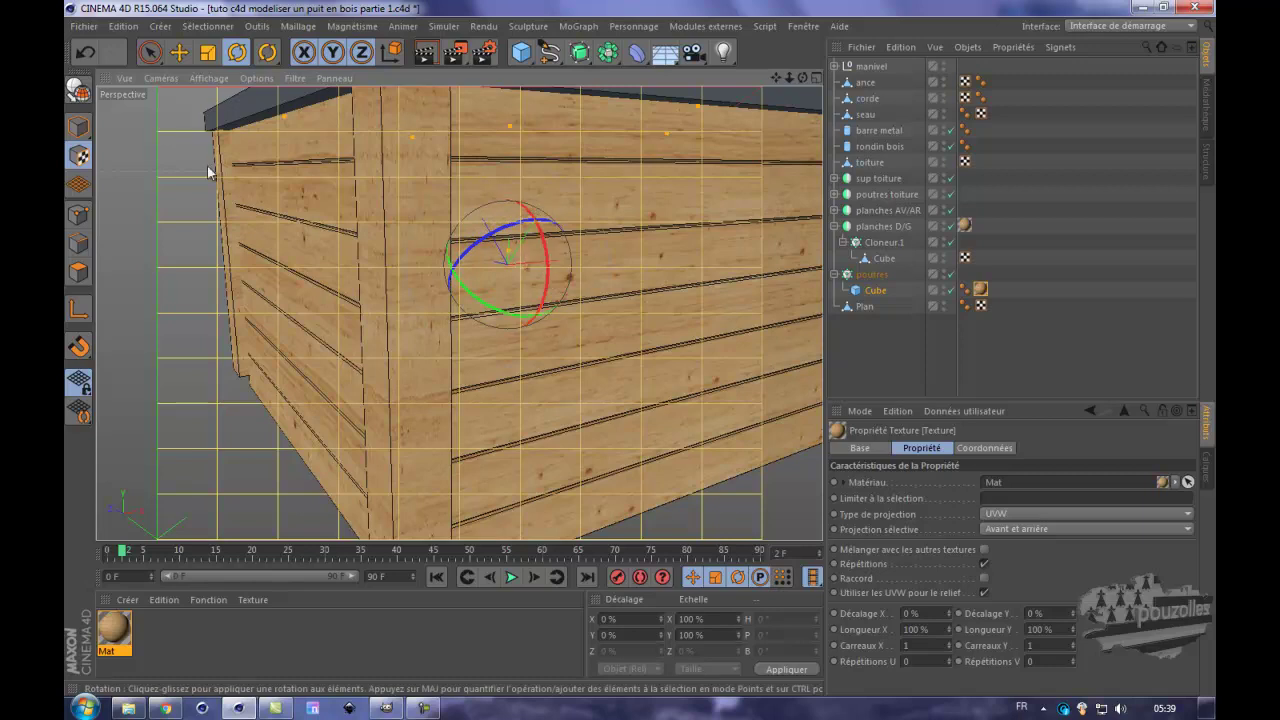
click(85, 52)
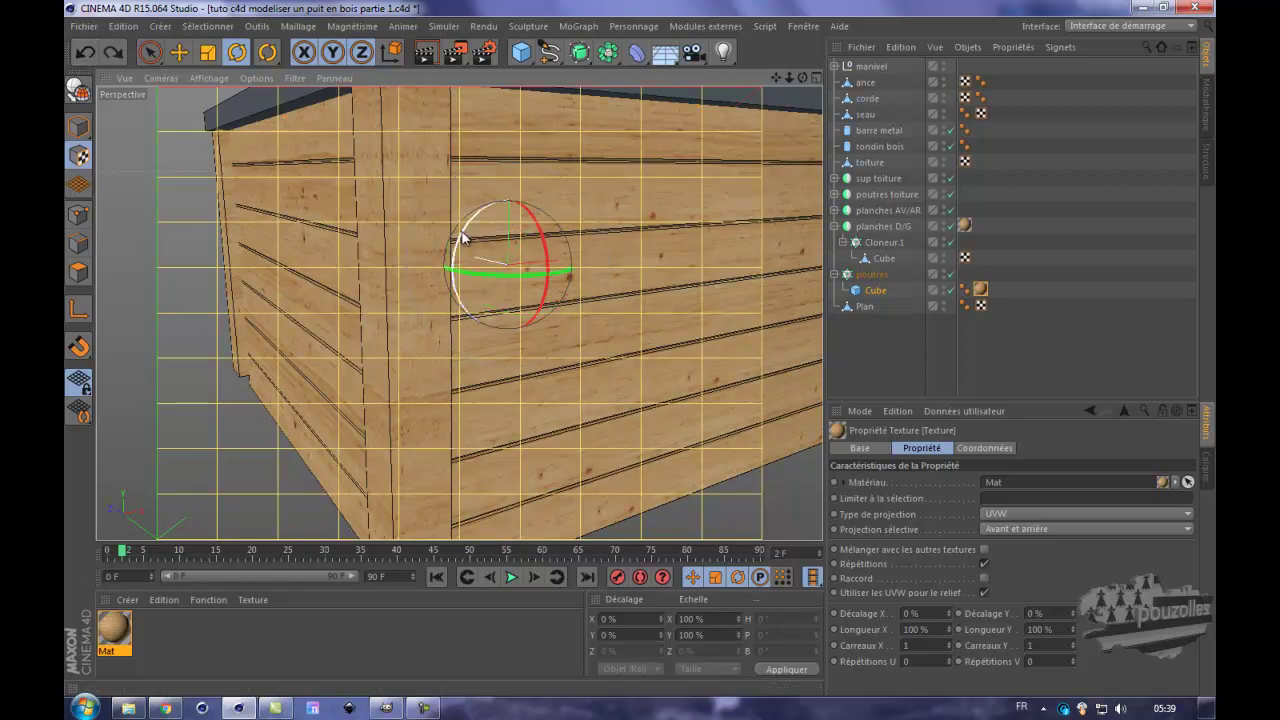
drag(461, 237, 458, 260)
click(86, 52)
- Set the projection type of the poutres Cube's texture to Cubique
scroll(587, 360, down, 2)
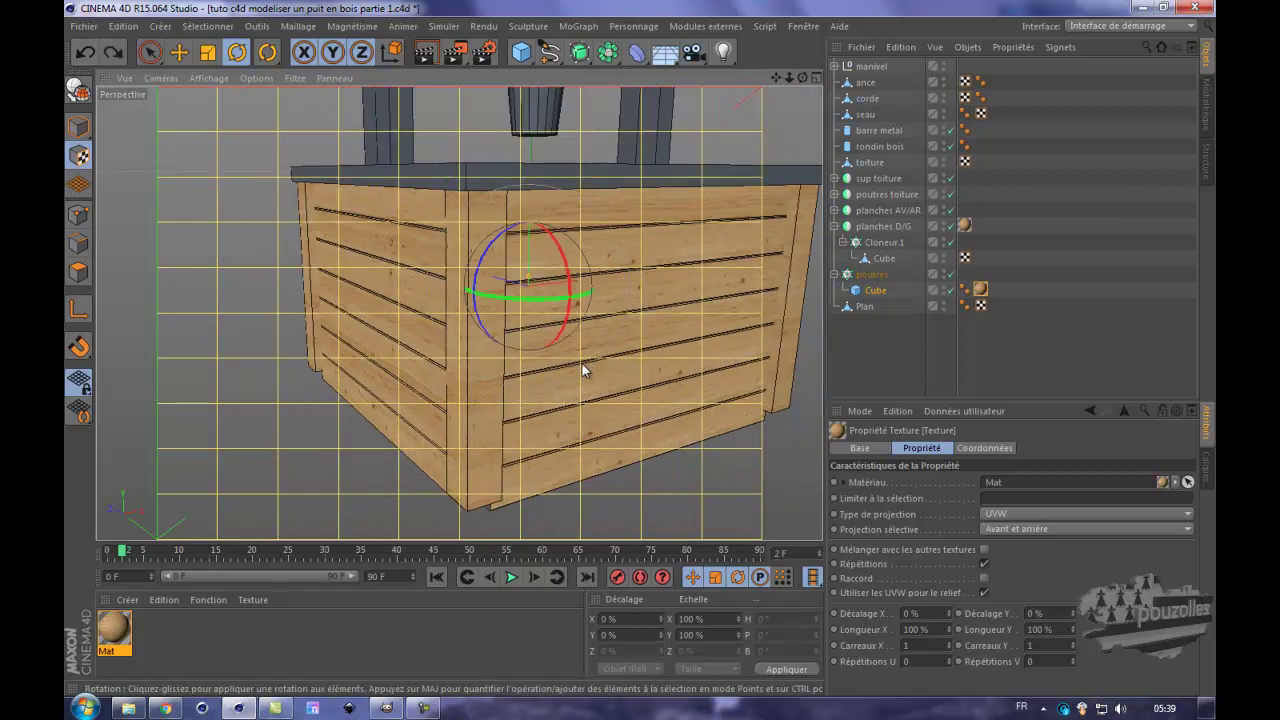
click(985, 288)
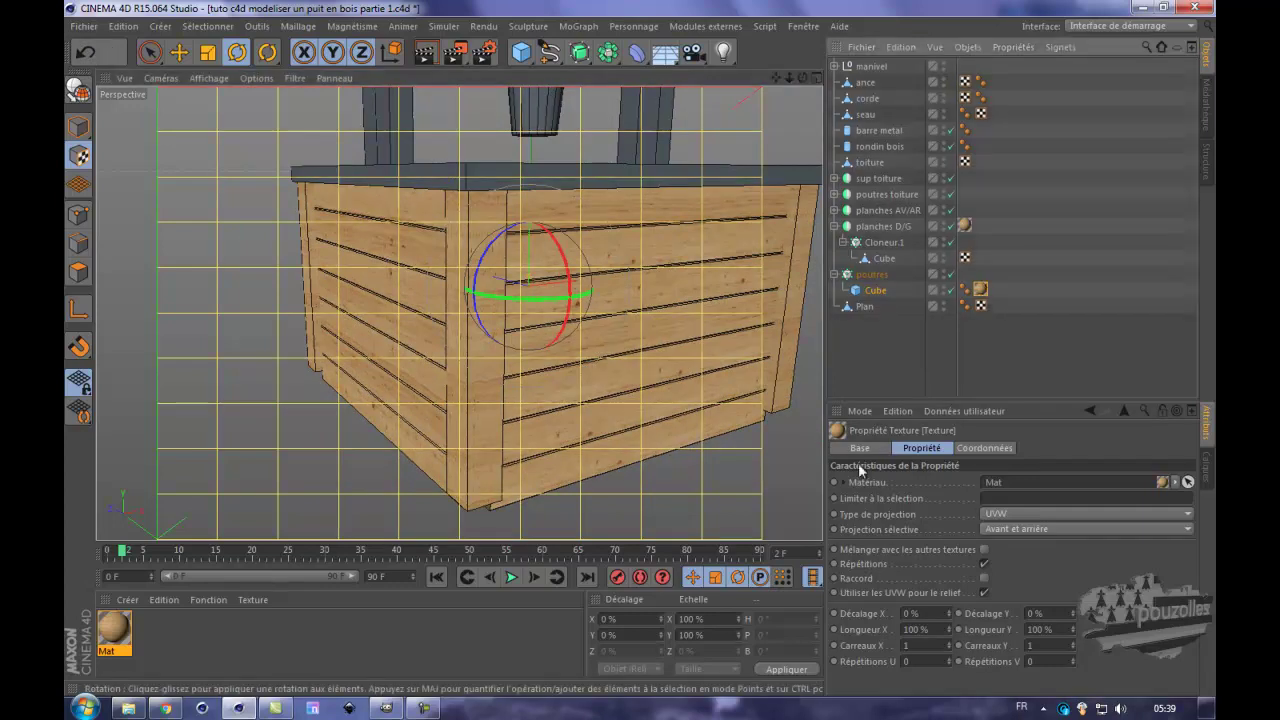
click(1017, 515)
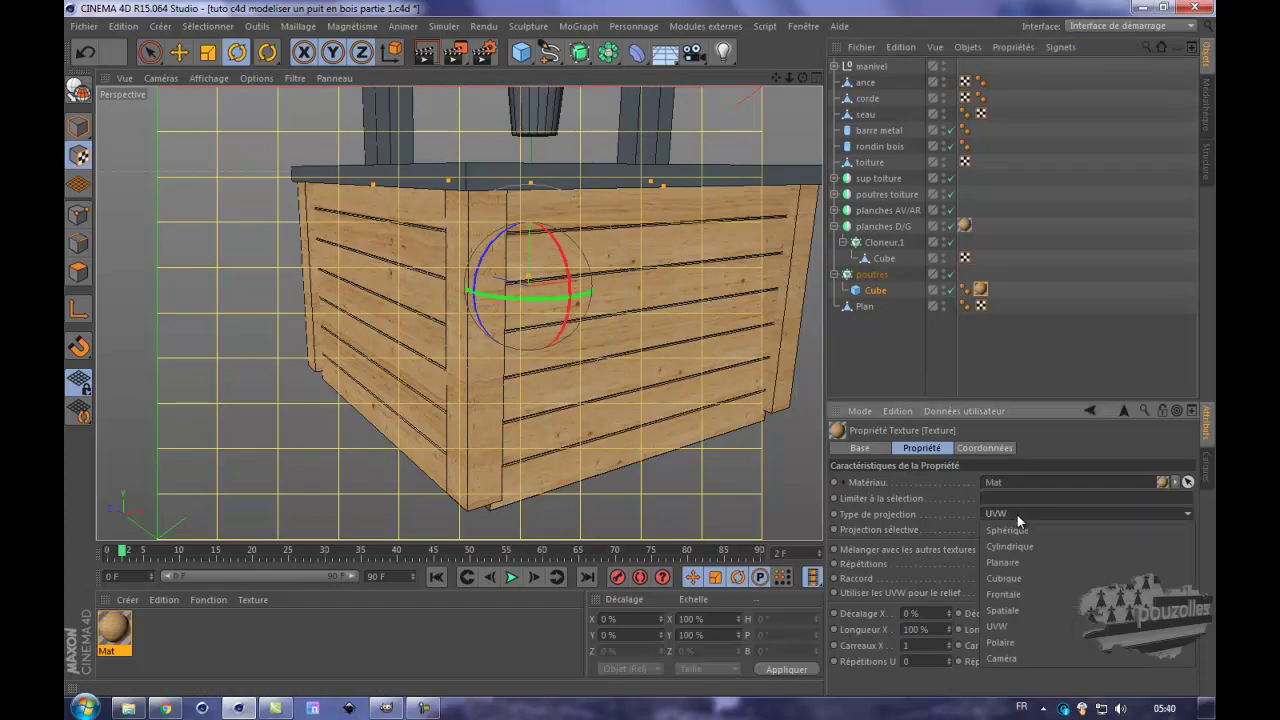
click(1021, 576)
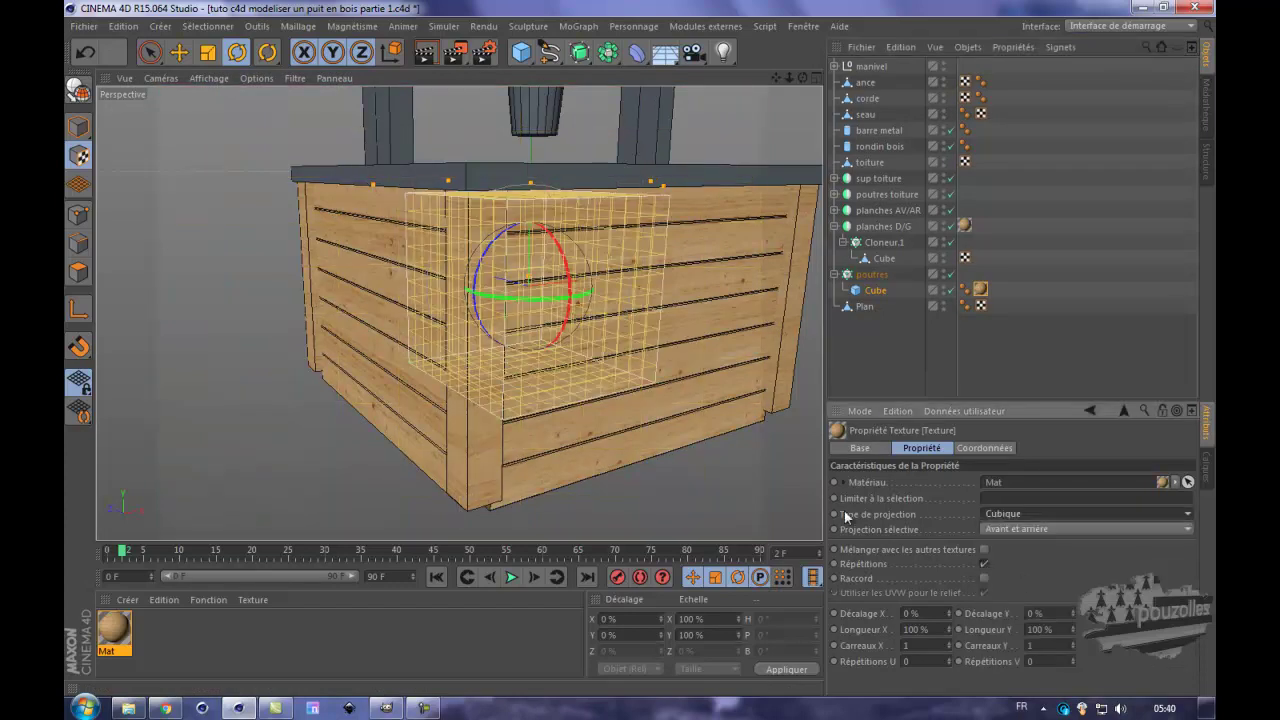
alt+right_drag(482, 274, 499, 272)
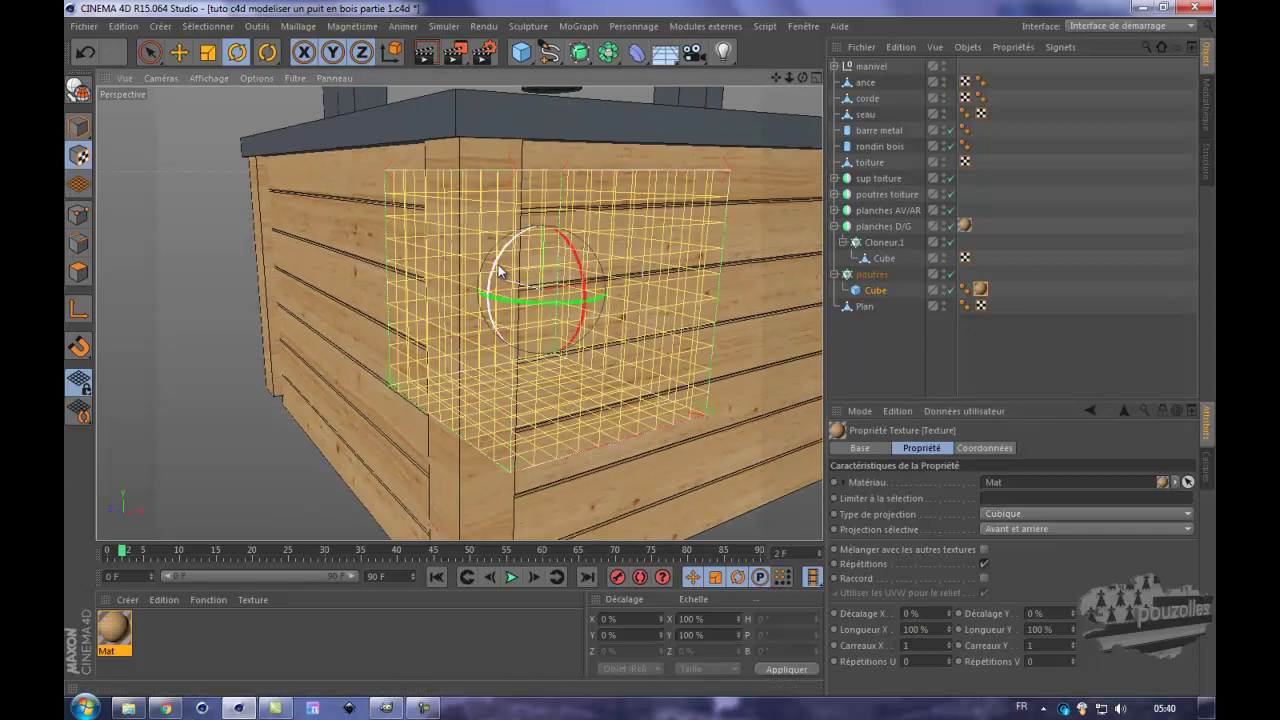
- Rotate the cubic texture projection of the poutres Cube about a quarter turn around its Z axis and return to model mode
drag(498, 266, 495, 374)
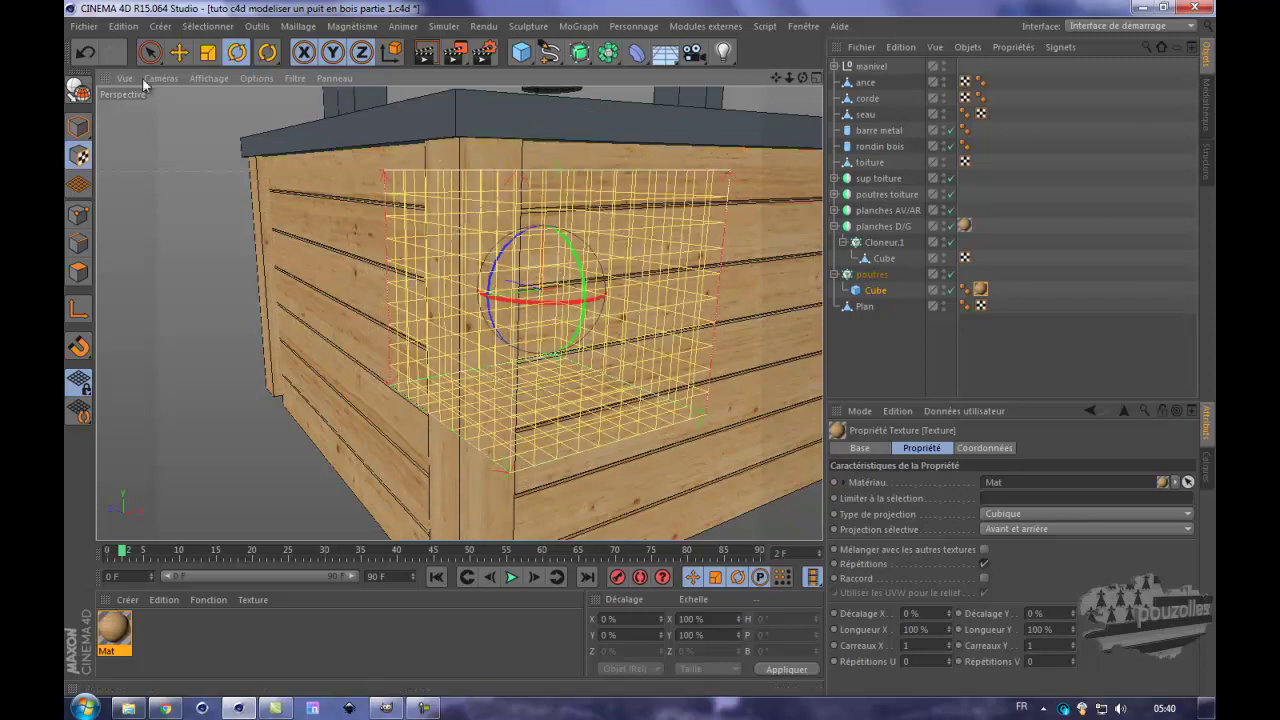
click(79, 126)
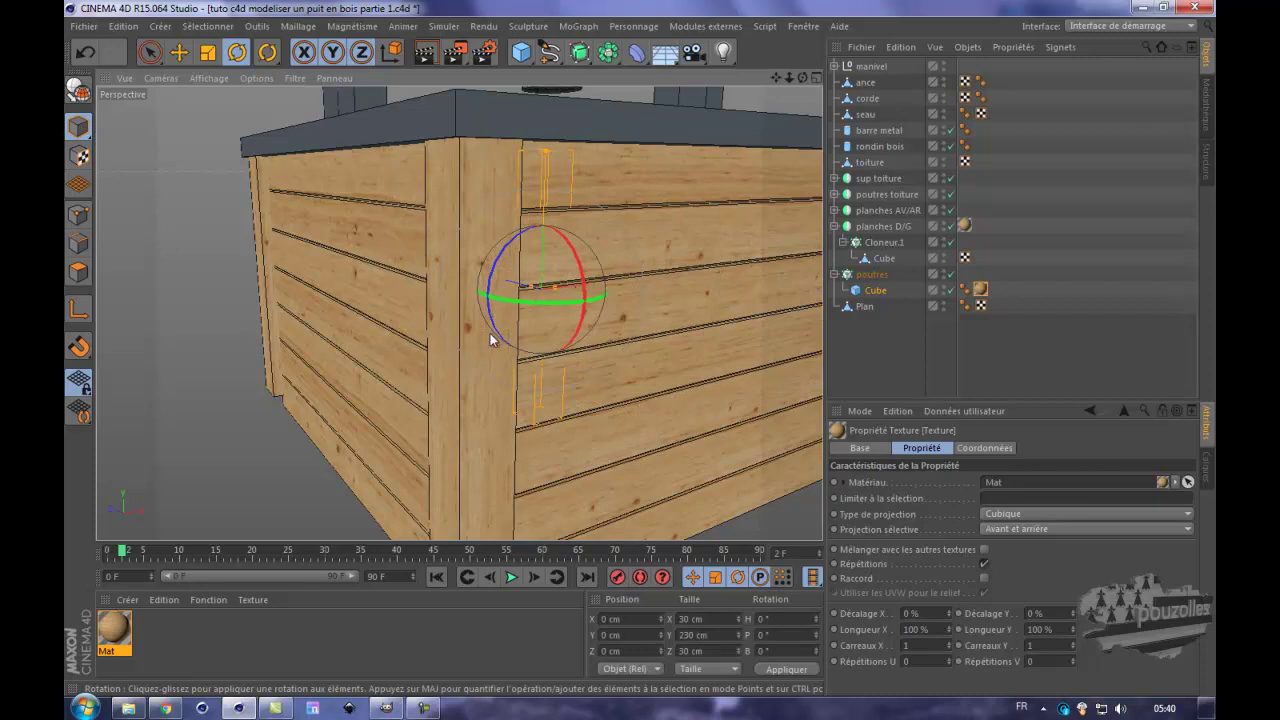
click(178, 53)
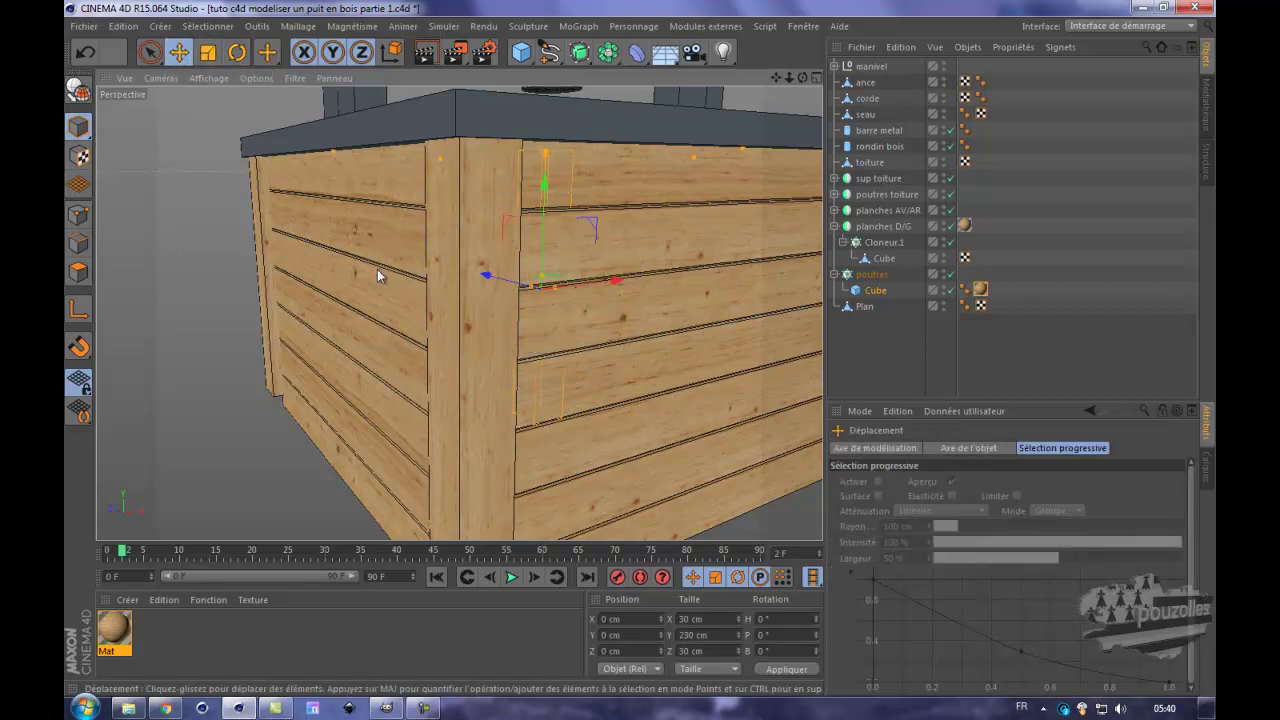
scroll(466, 338, down, 5)
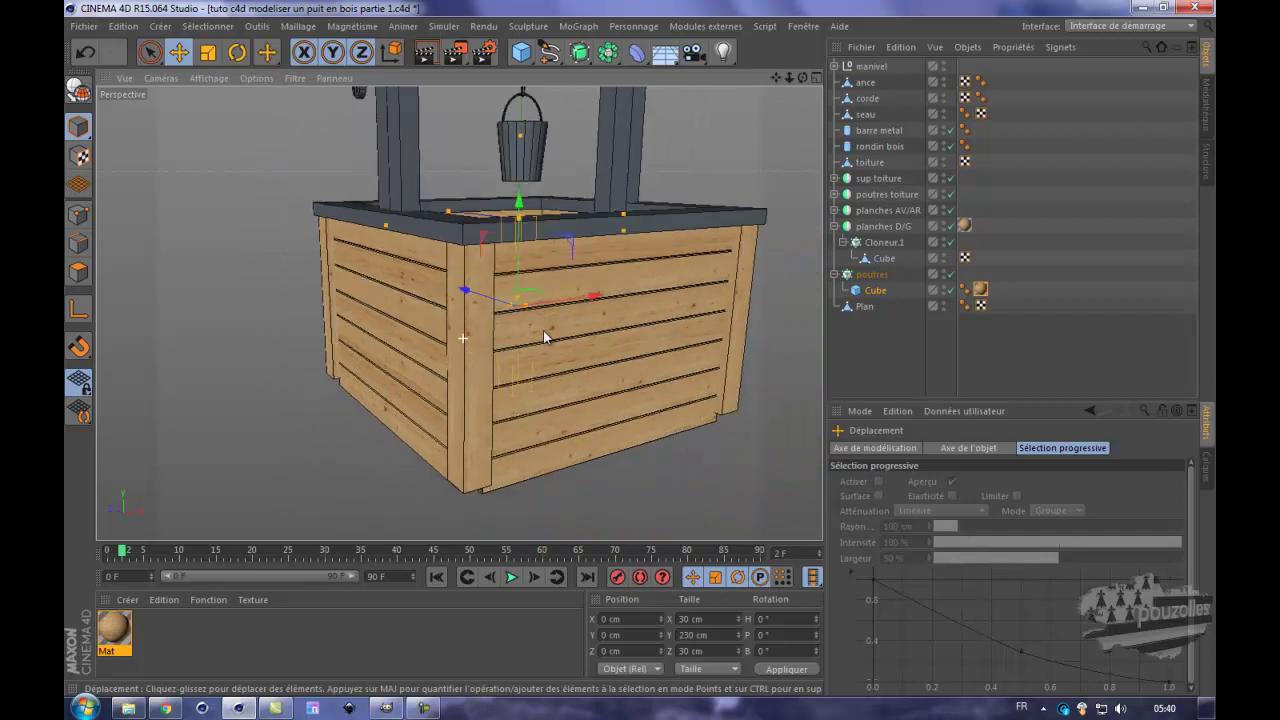
drag(802, 77, 641, 345)
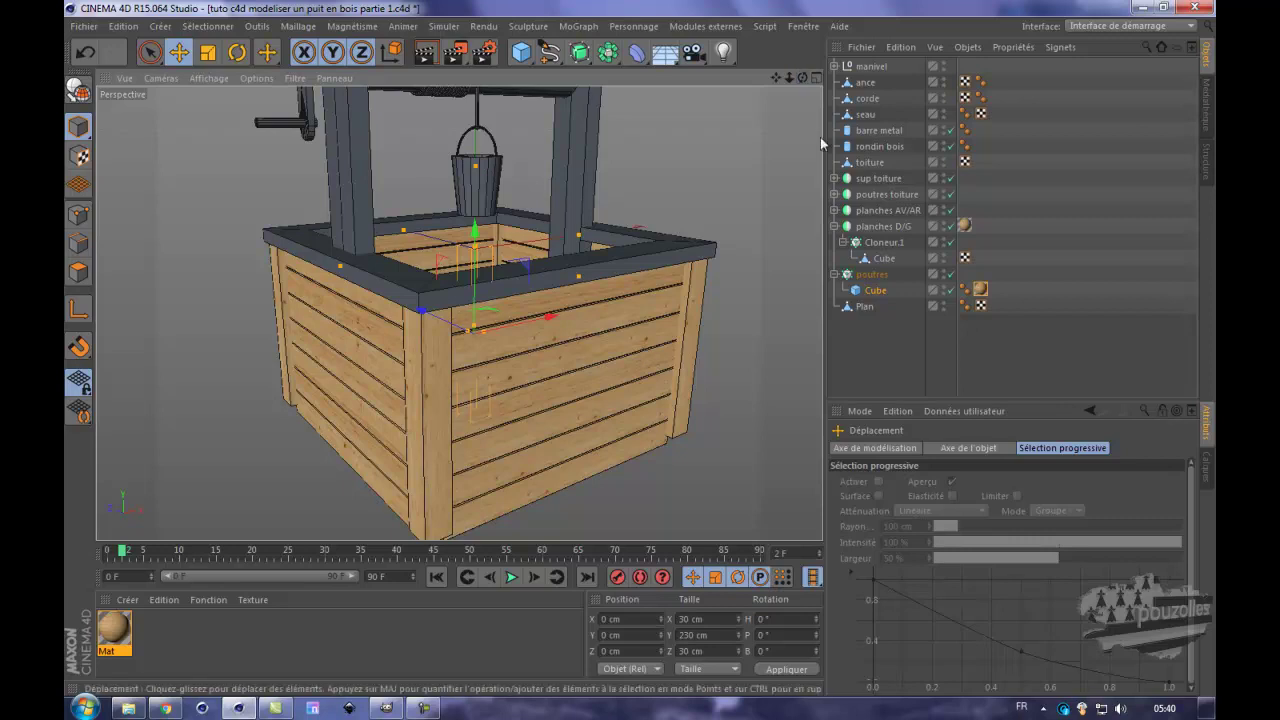
- Set the vertical offset (Décalage Y) of the poutres Cube's texture to 15 %
click(981, 290)
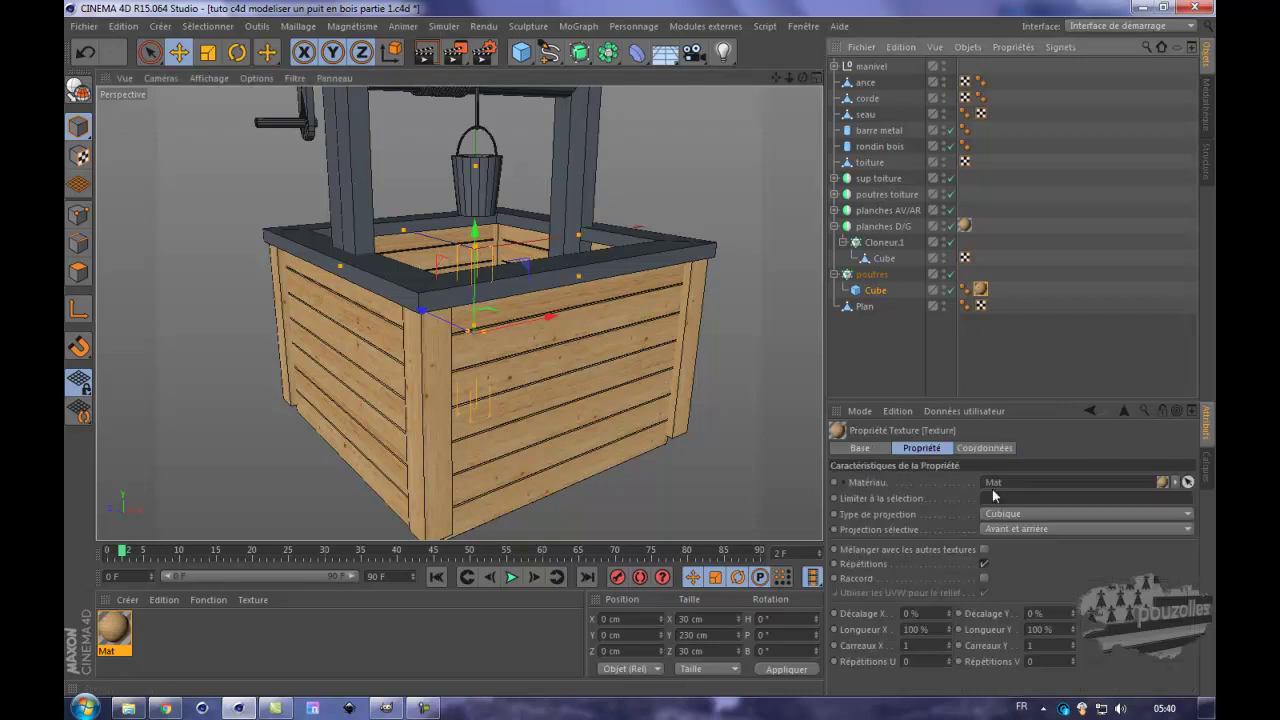
click(1071, 612)
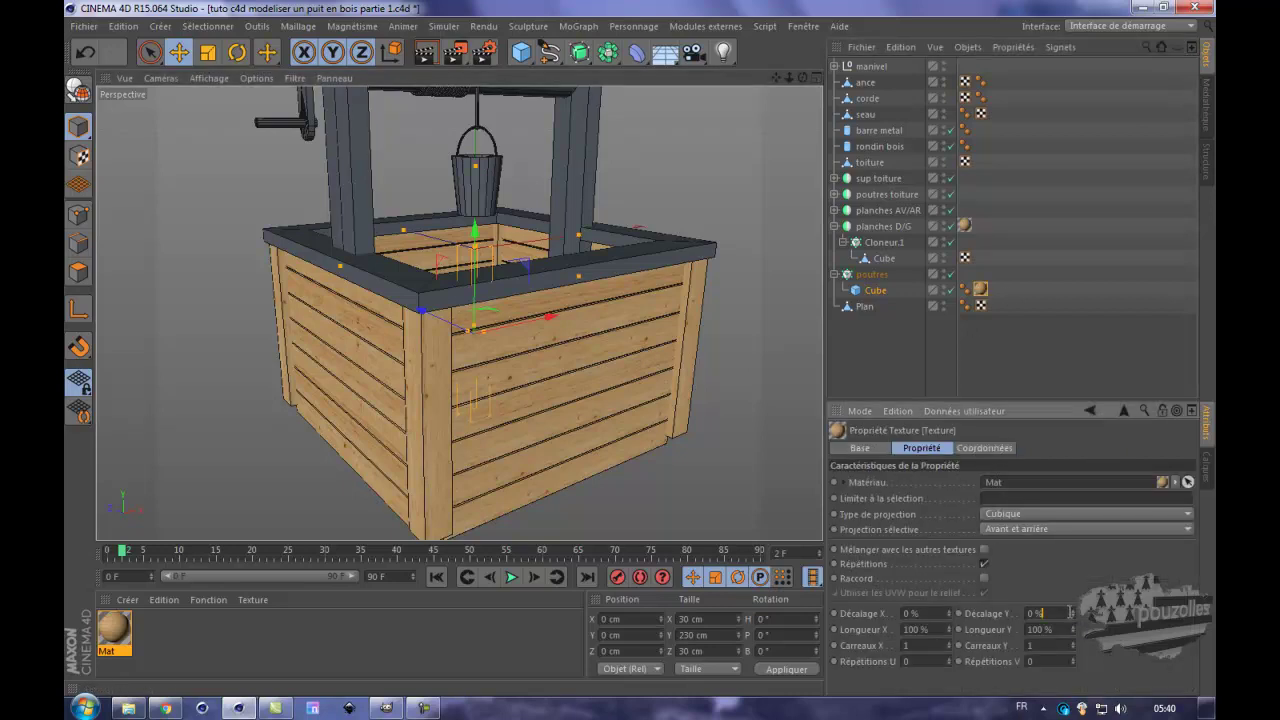
text(1)
text(2)
click(1072, 611)
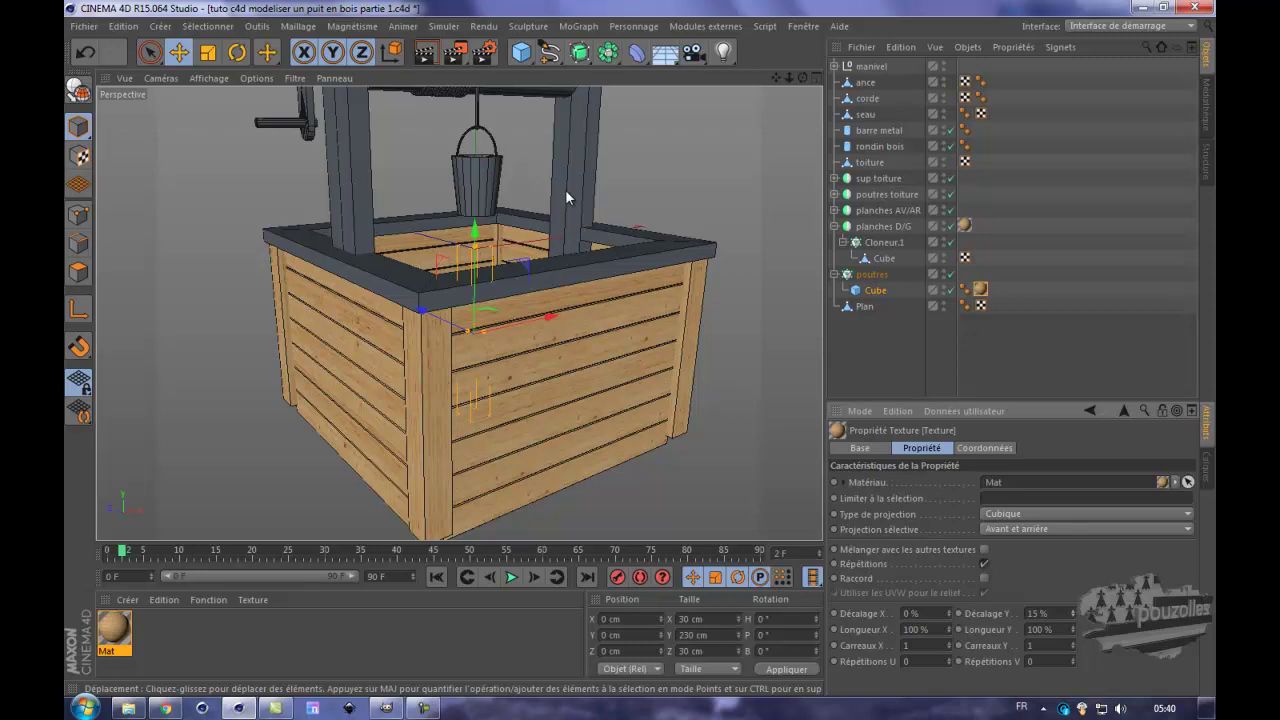
- Copy the texture tag from the poutres Cube onto the poutres toiture symmetry object
click(561, 279)
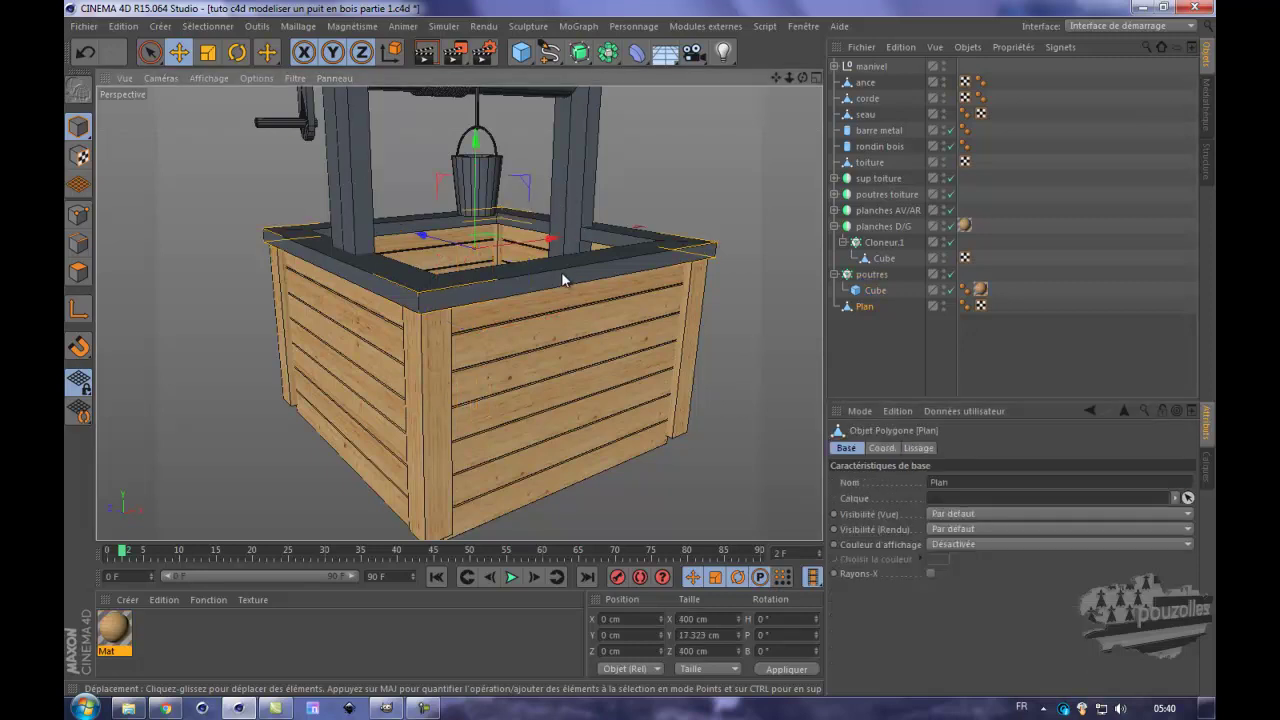
click(350, 184)
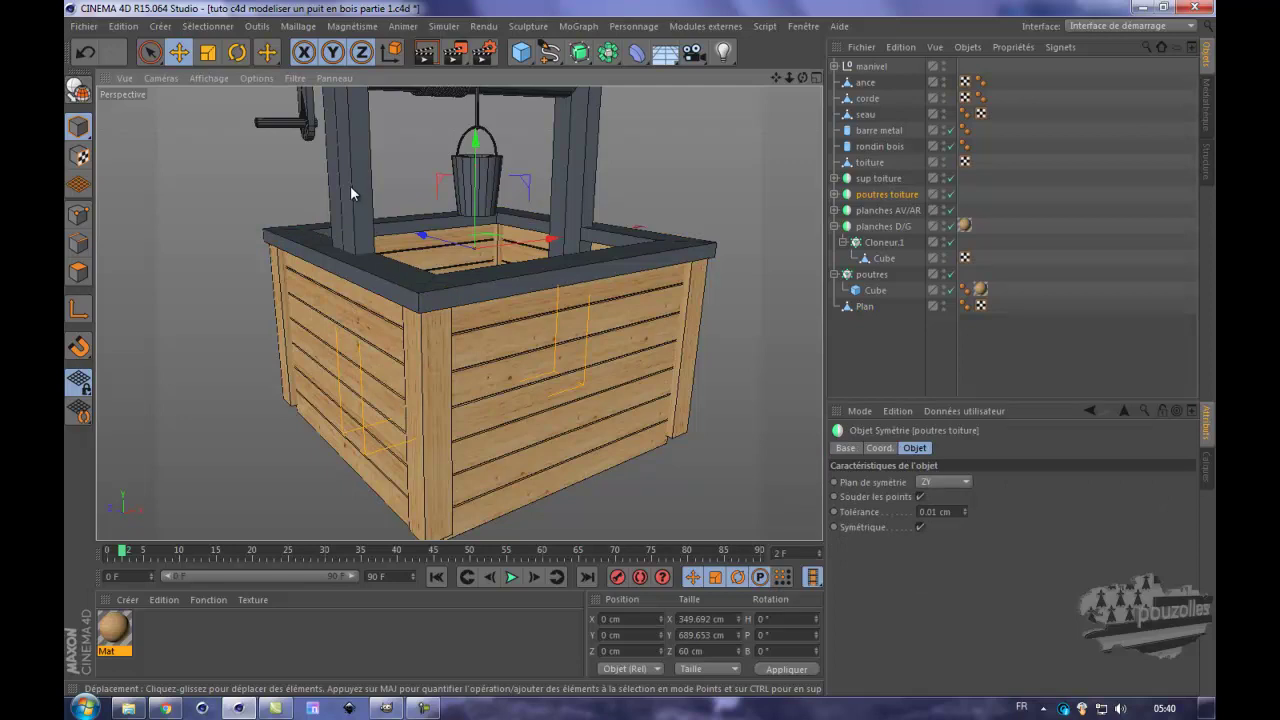
click(835, 195)
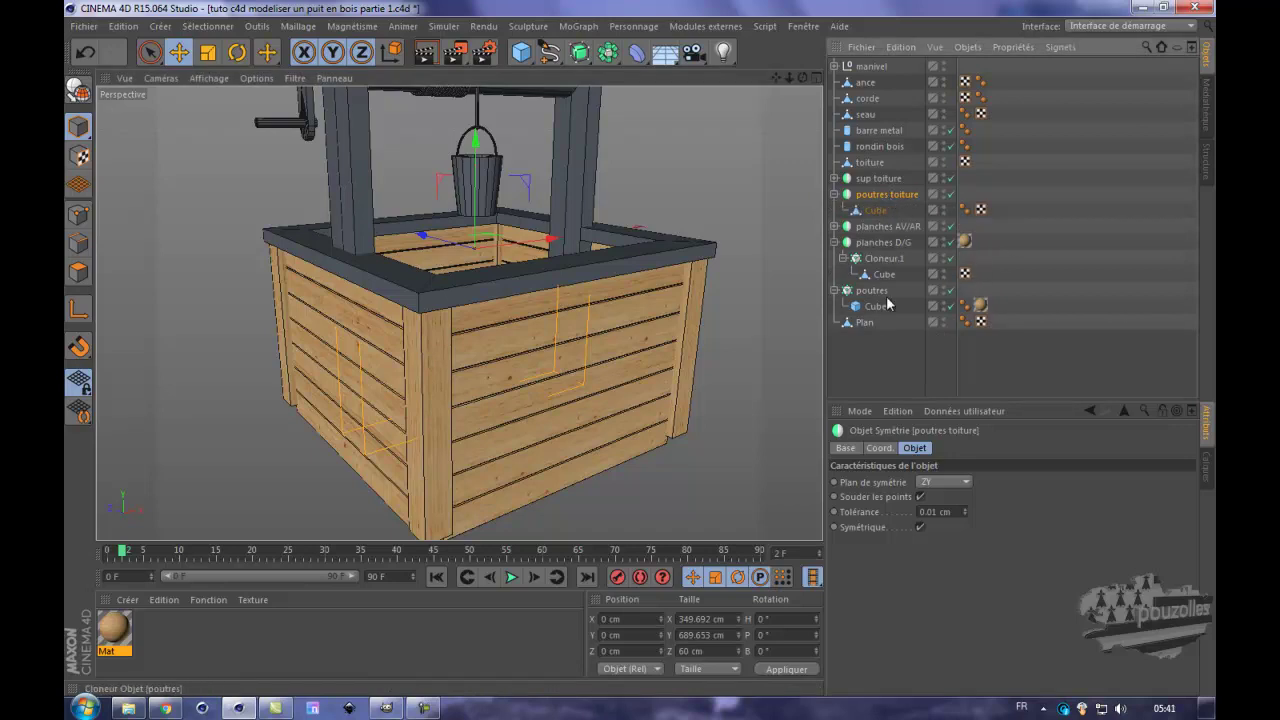
click(980, 306)
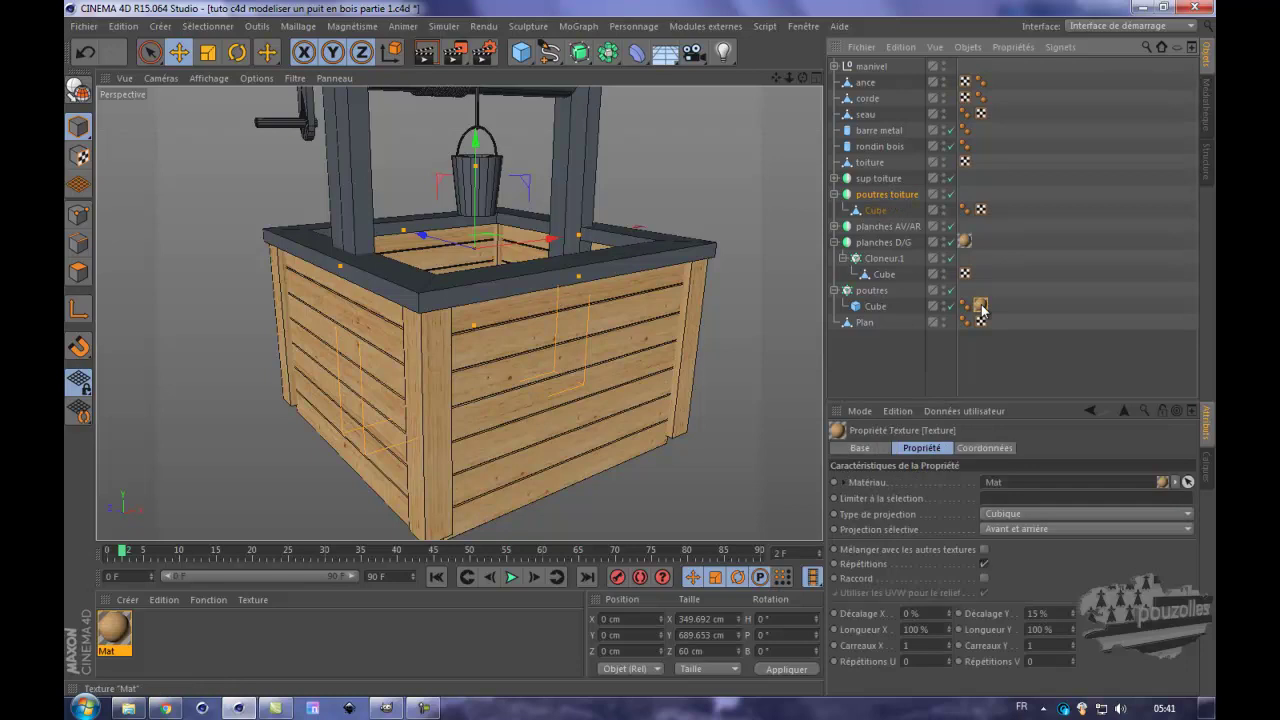
ctrl+drag(980, 306, 978, 200)
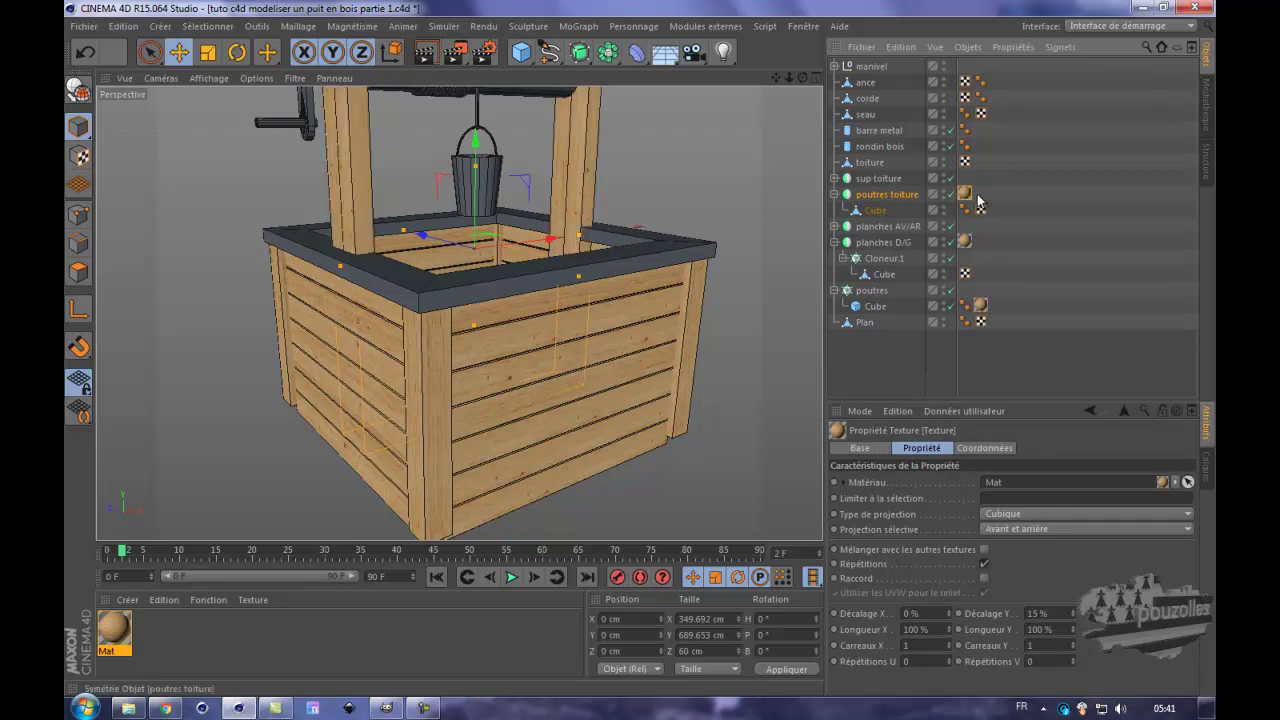
- Render the view to check the wood on the roof posts, and compare them with the corner posts
drag(776, 78, 640, 349)
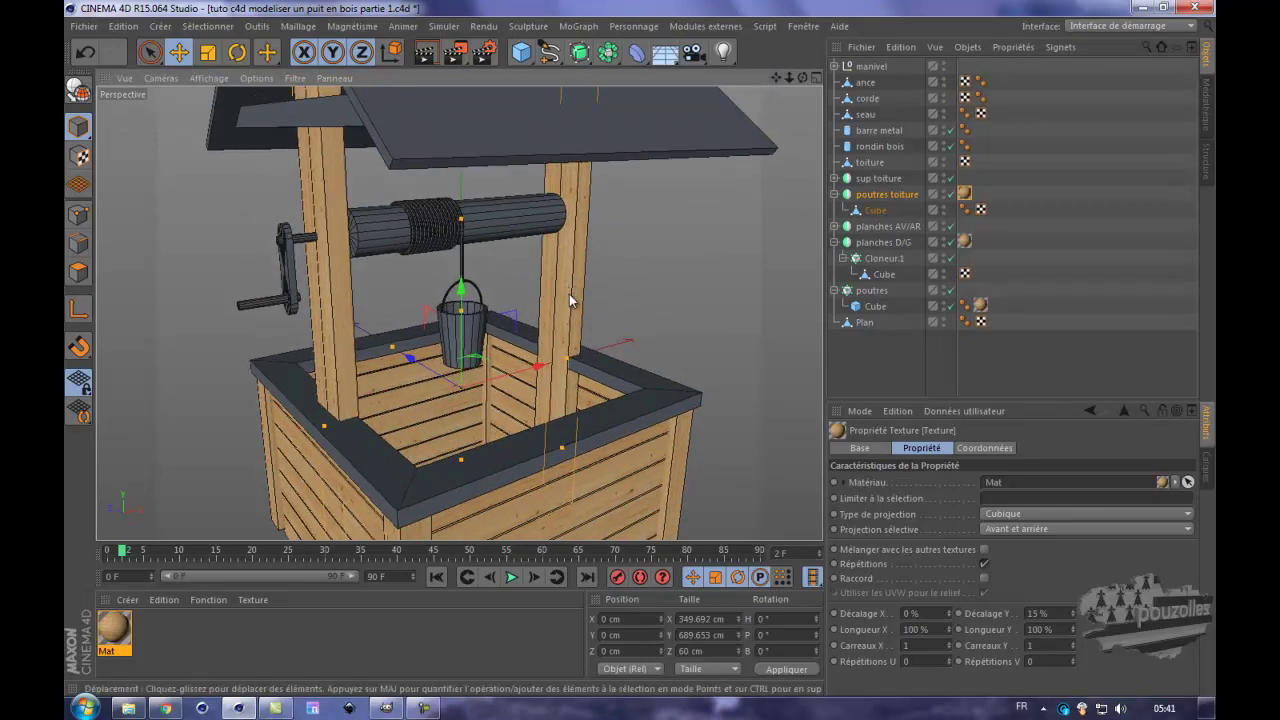
scroll(569, 294, up, 4)
scroll(569, 294, down, 4)
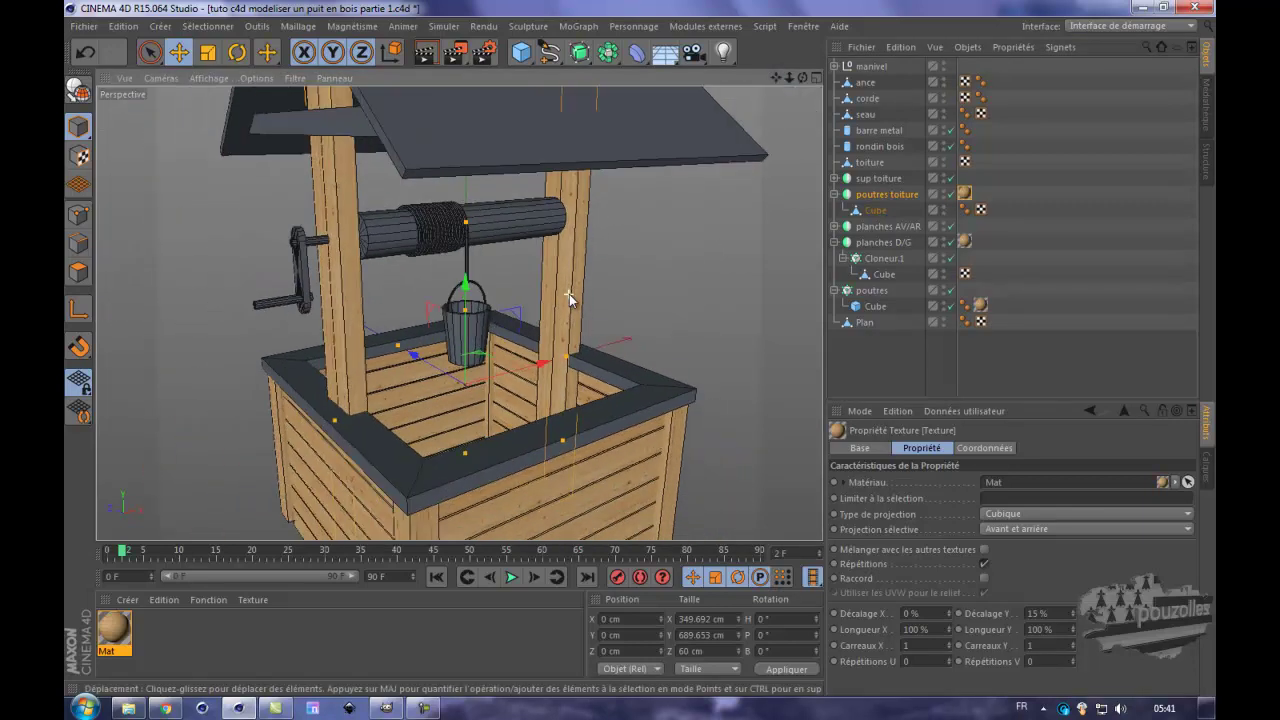
scroll(569, 294, down, 2)
click(431, 54)
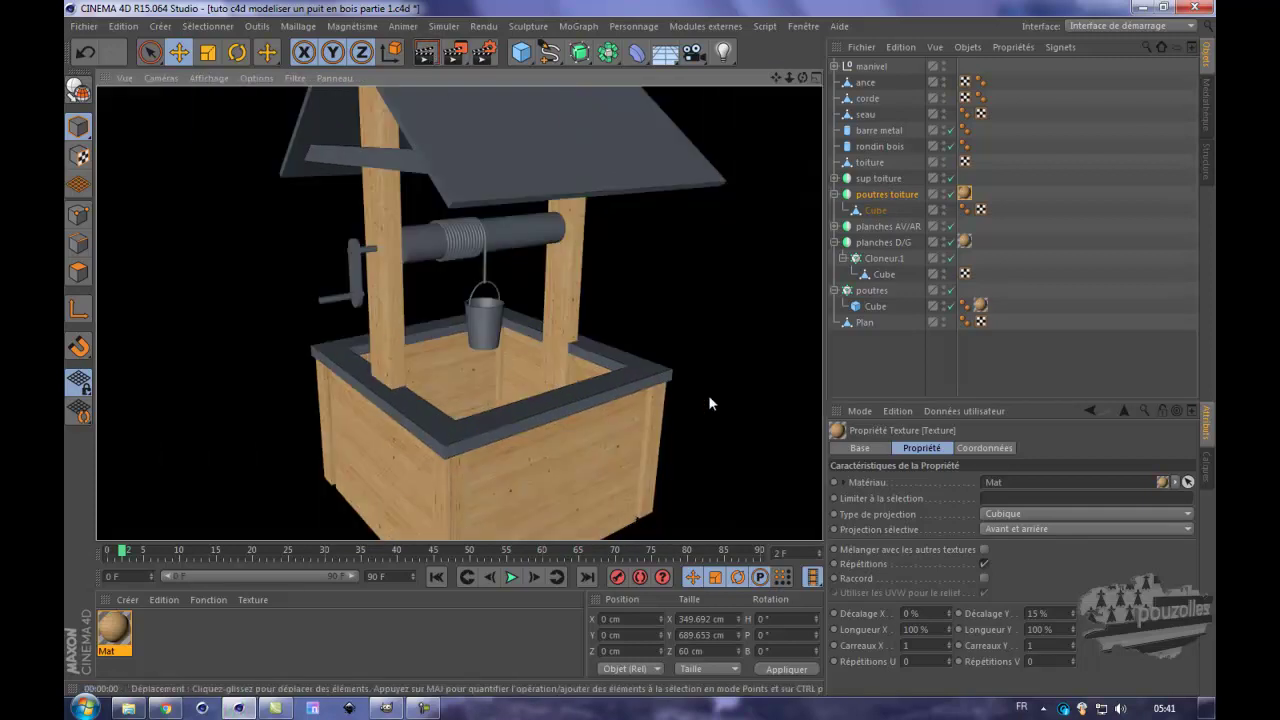
click(655, 431)
click(655, 436)
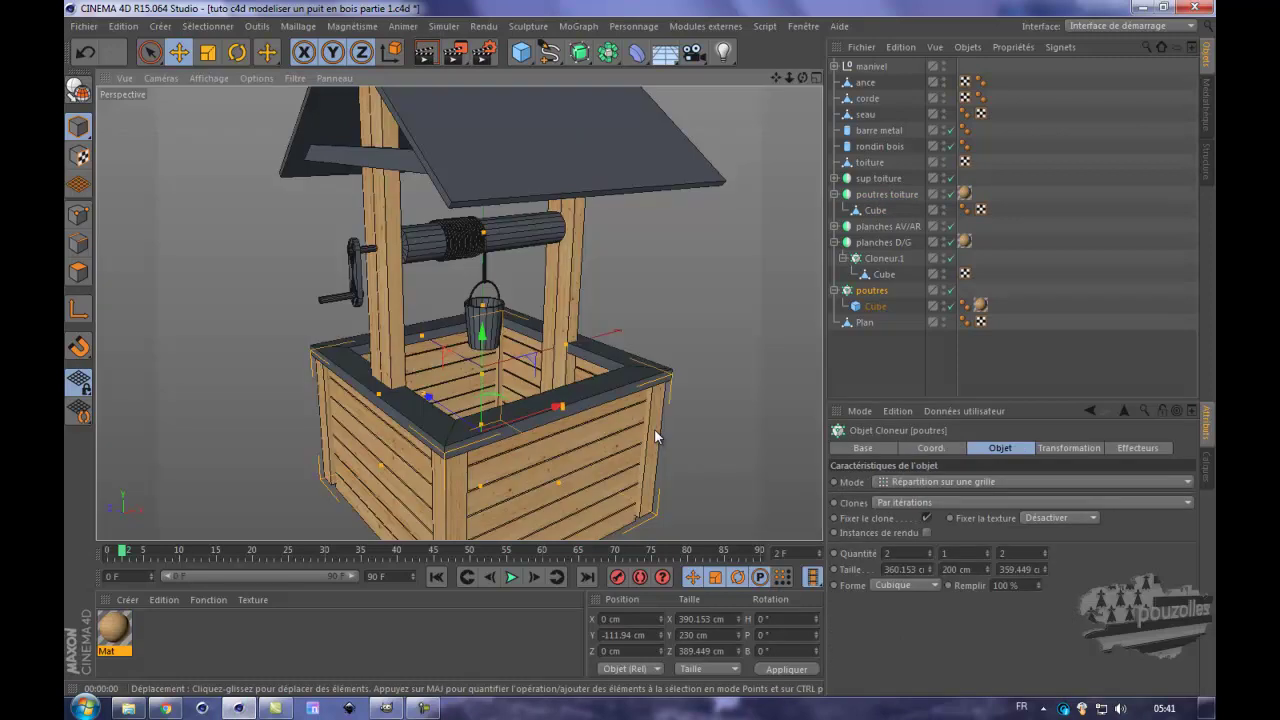
click(559, 293)
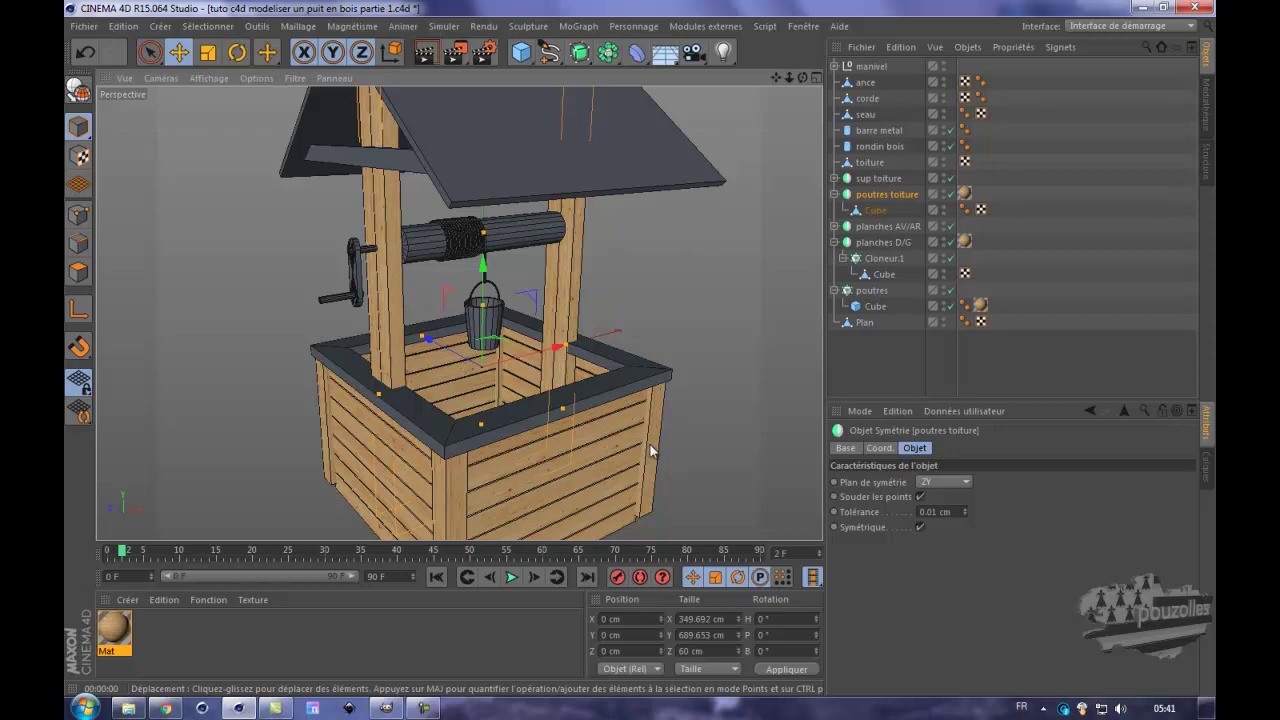
- Try applying the Mat material to the entire Plan rim, and delete its texture tag again
click(526, 414)
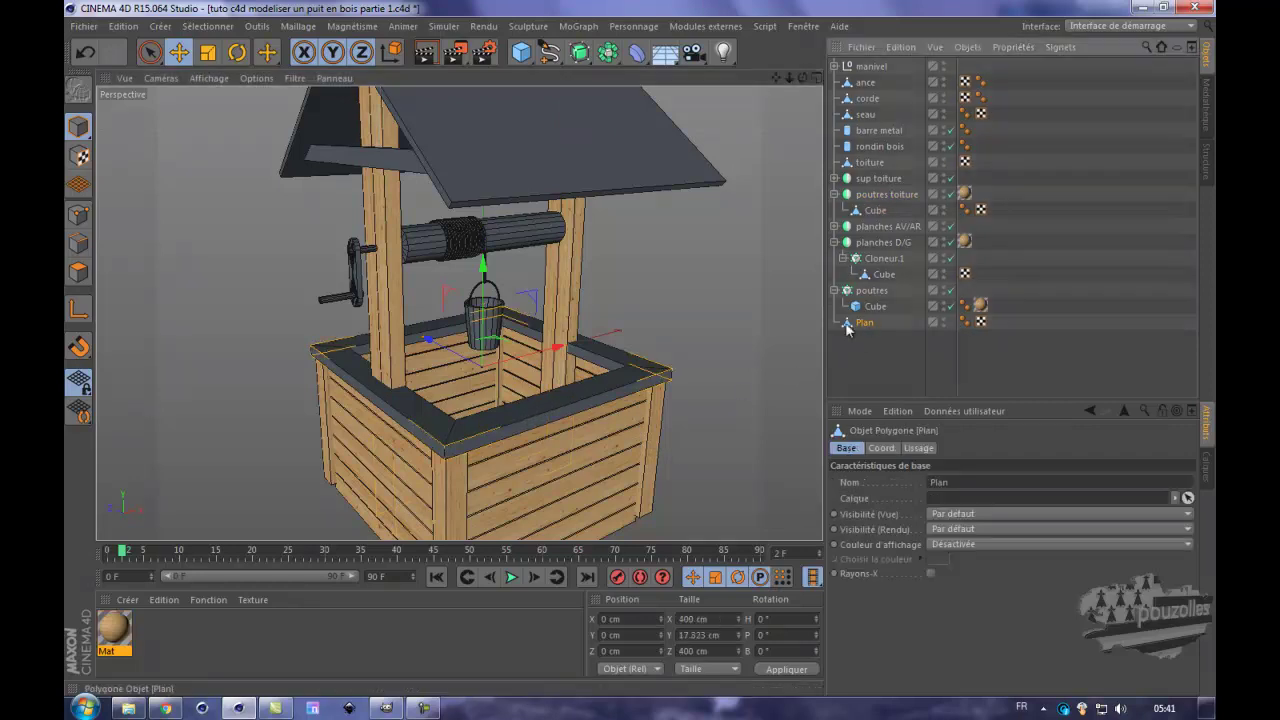
scroll(566, 410, up, 3)
scroll(566, 408, up, 2)
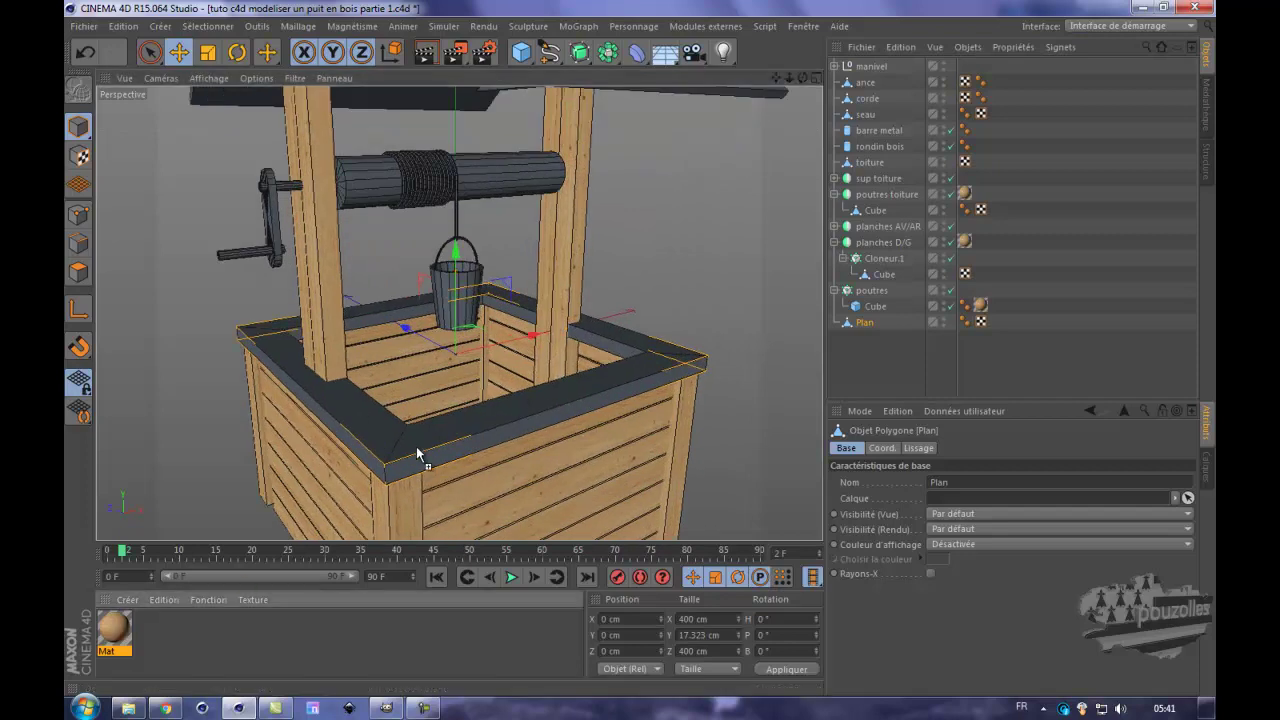
drag(416, 447, 420, 443)
scroll(425, 442, up, 2)
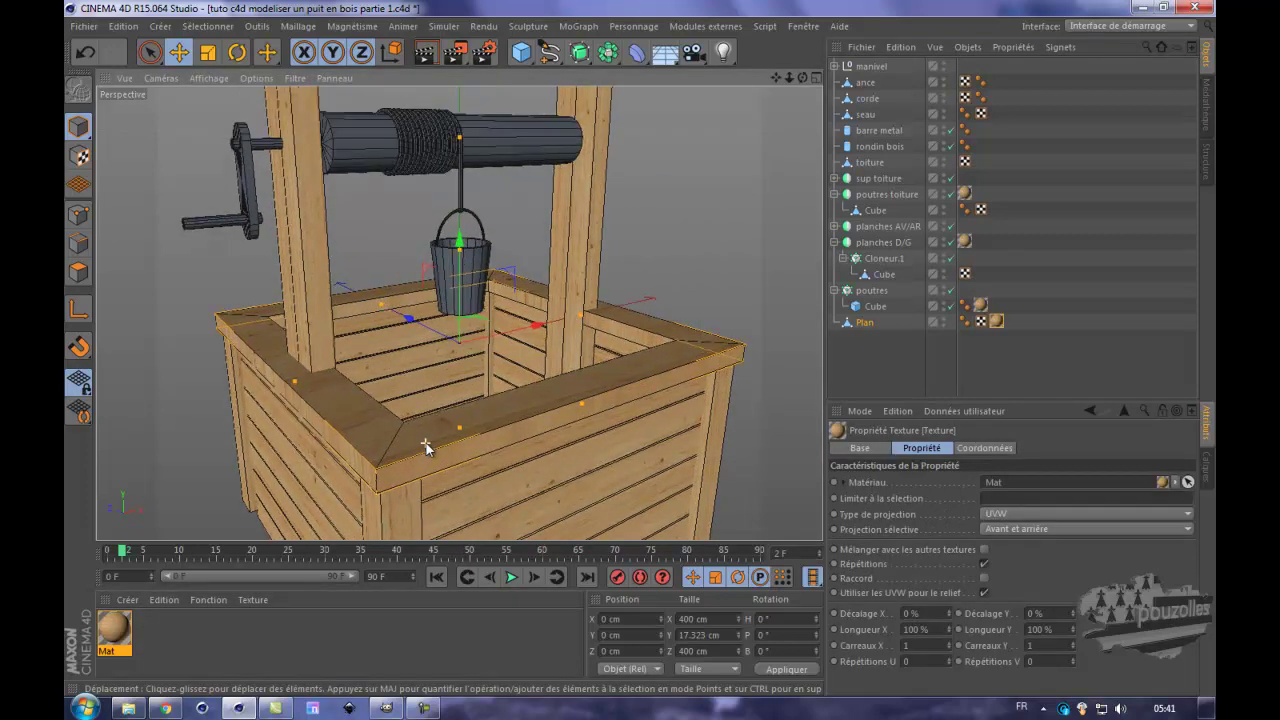
scroll(426, 443, up, 4)
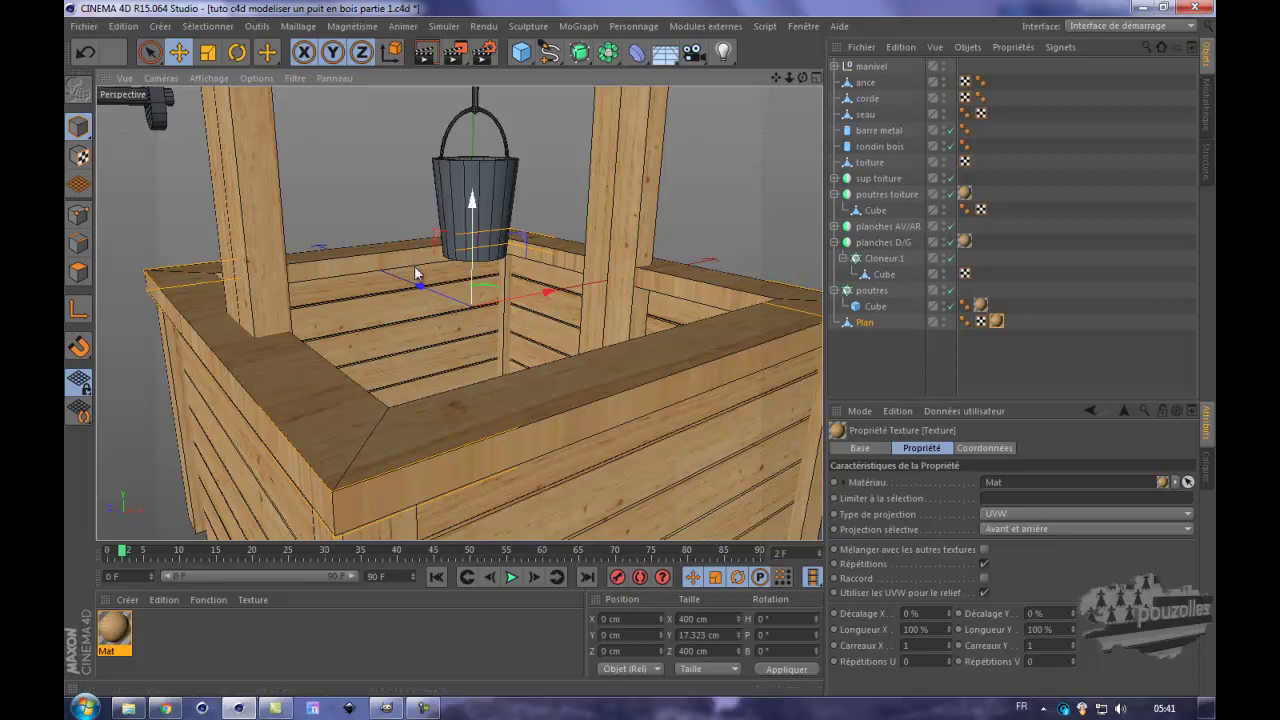
click(998, 321)
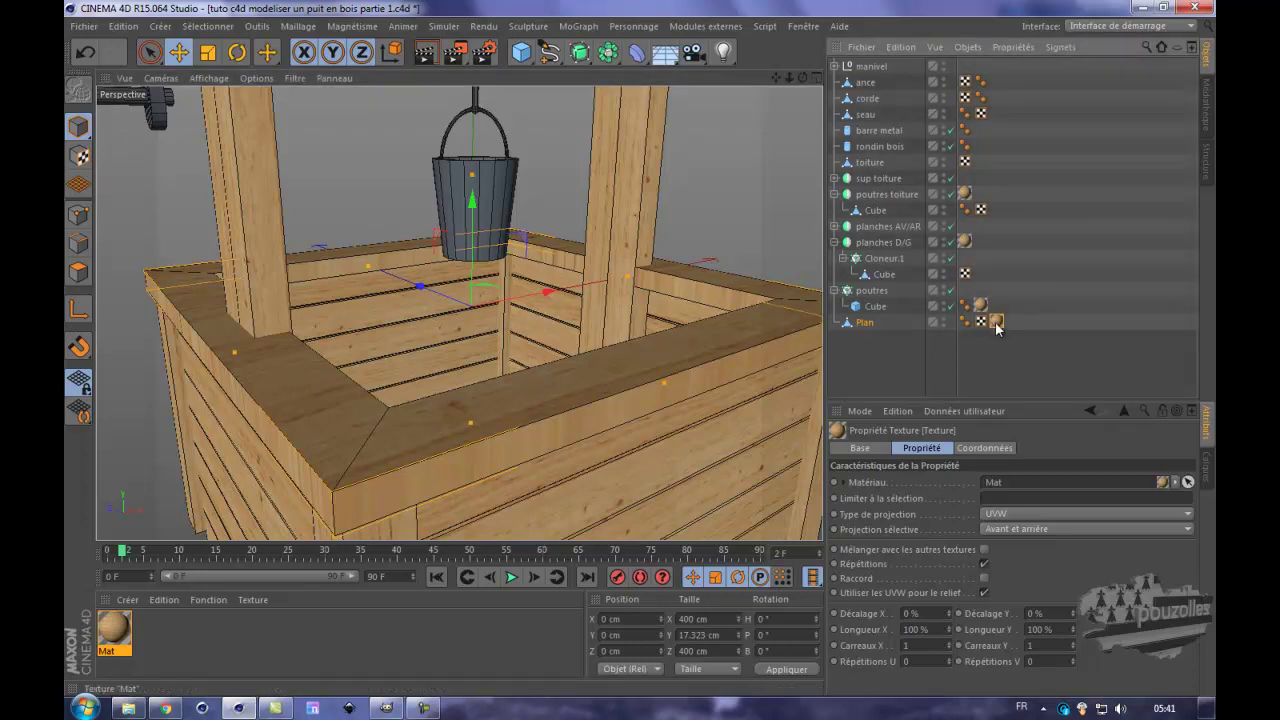
key(Delete)
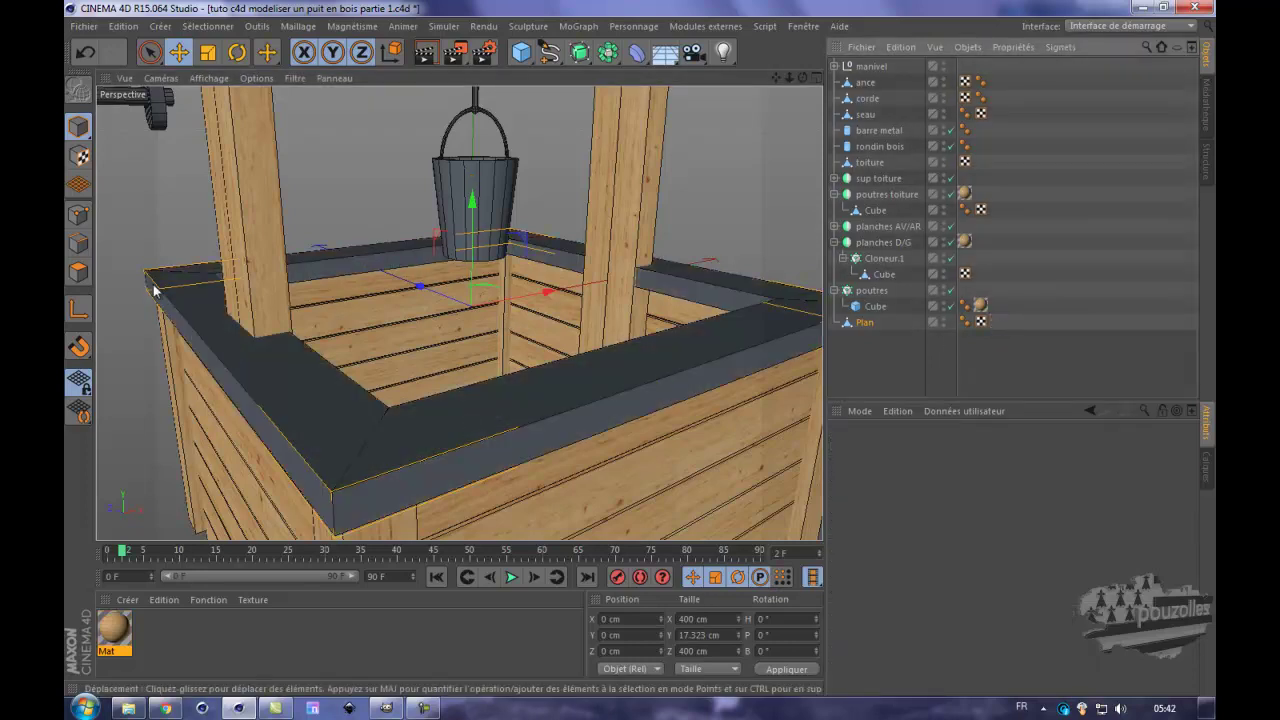
- Apply the Mat material to only the selected polygons of two opposite rim boards on Plan
click(84, 268)
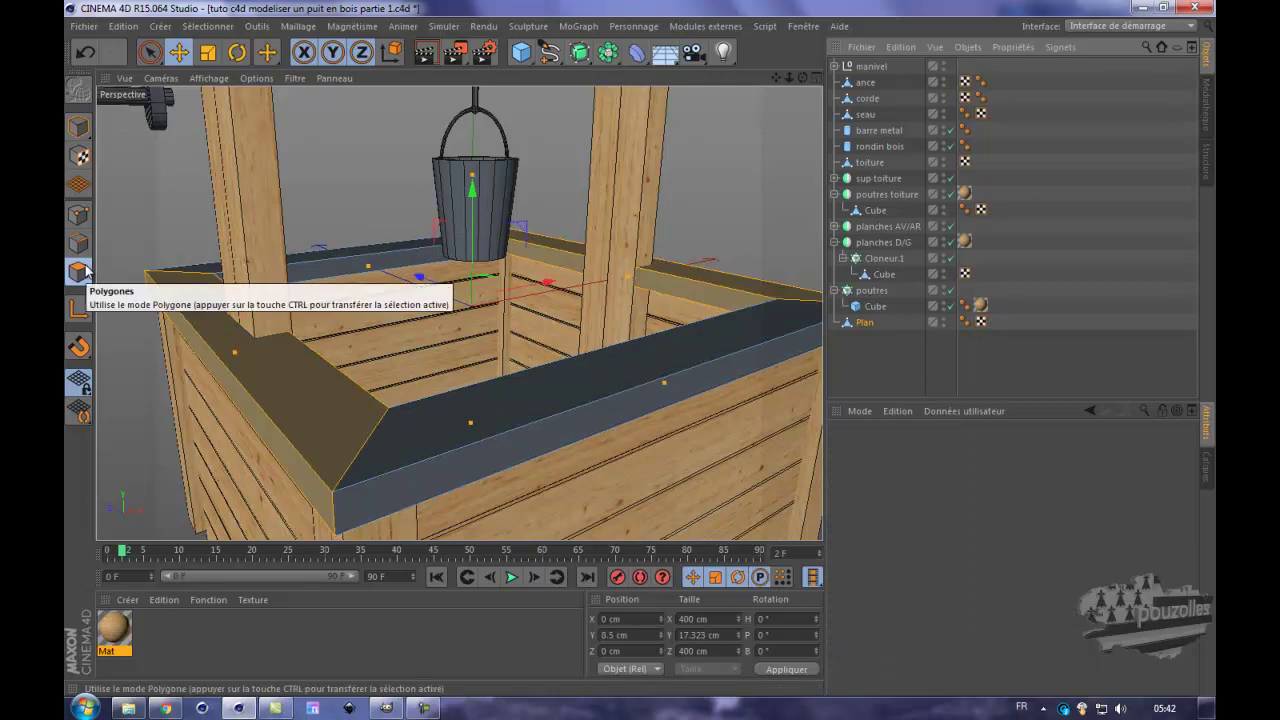
key(u)
key(l)
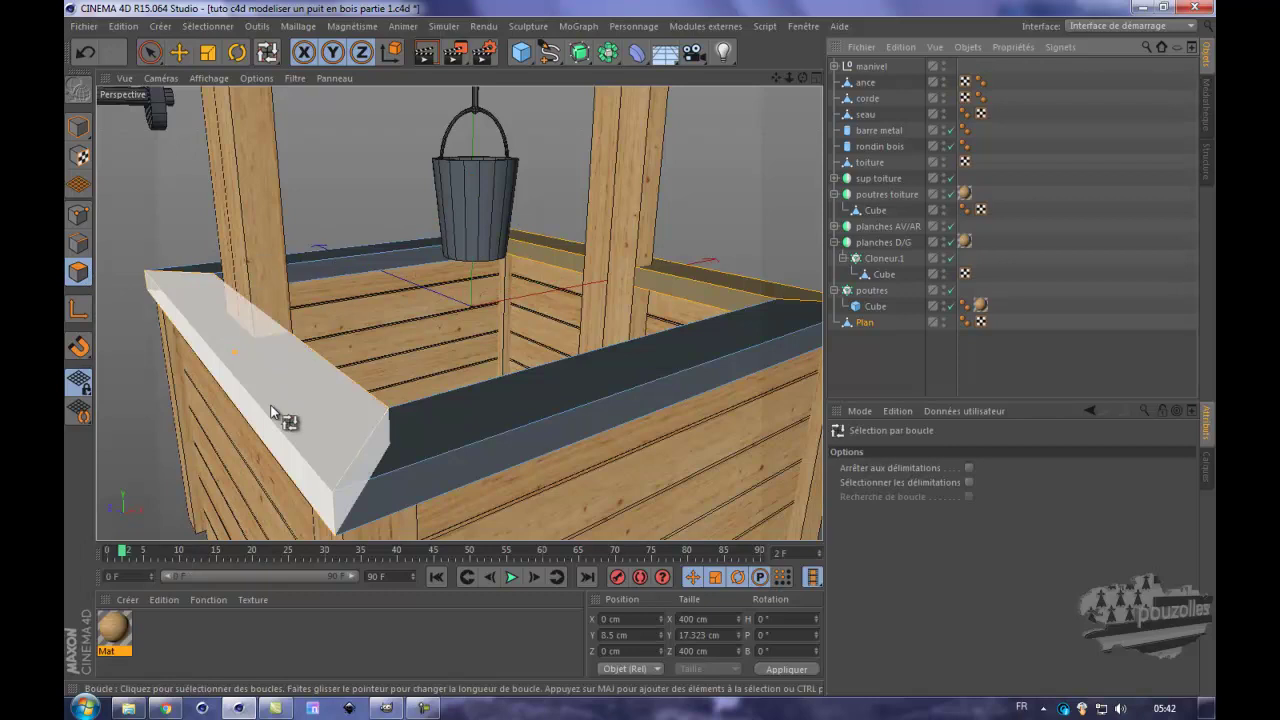
drag(801, 74, 755, 88)
drag(120, 630, 345, 415)
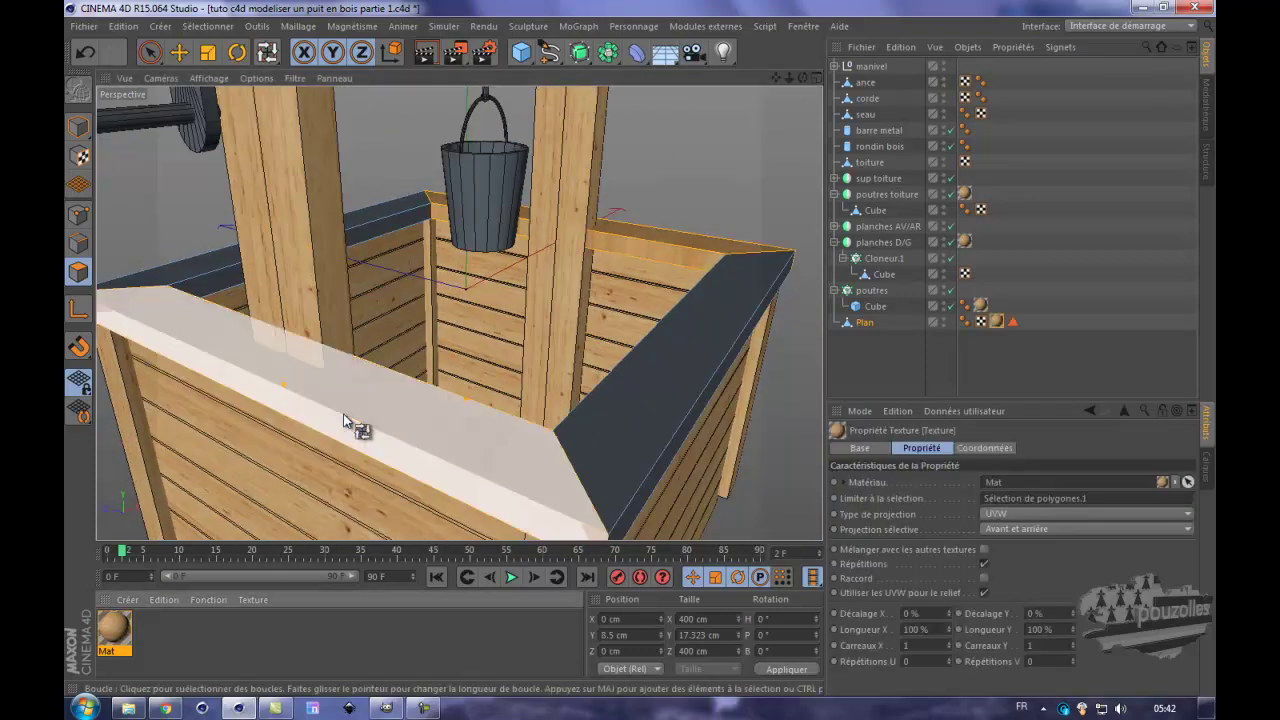
- Set the projection type of the rim boards' polygon-limited texture to Cubique in texture mode
click(79, 157)
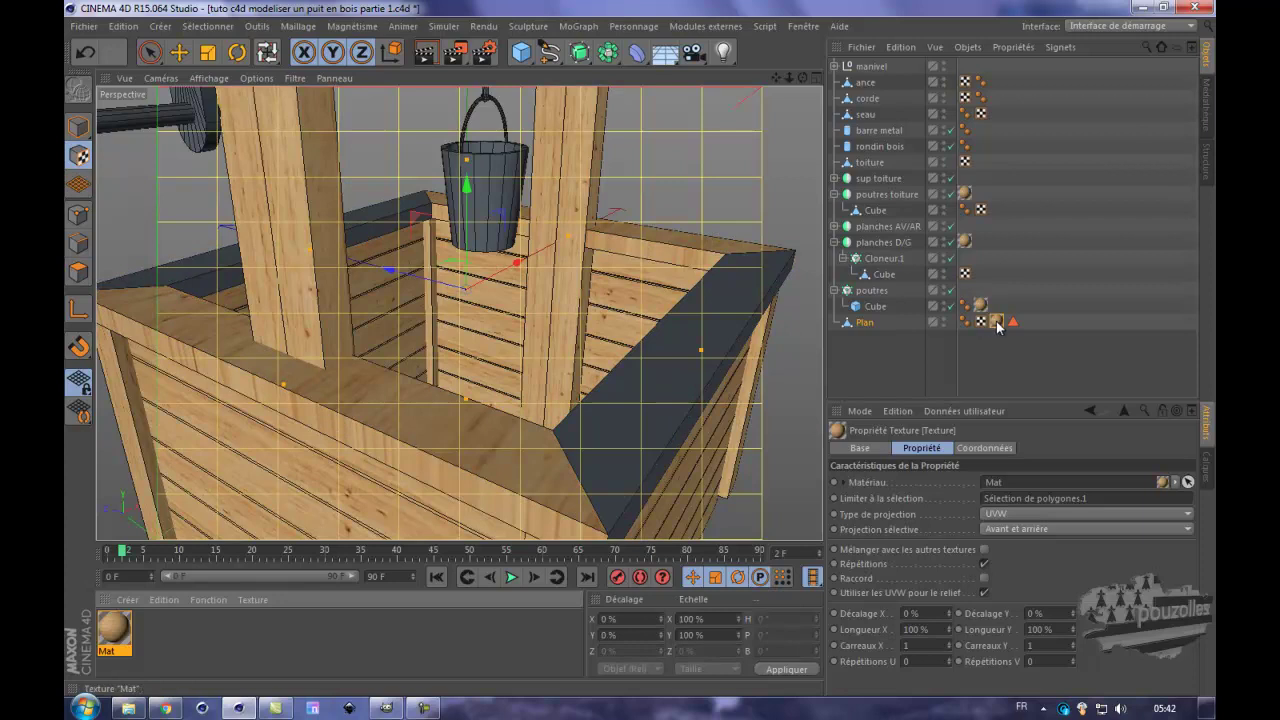
click(1037, 513)
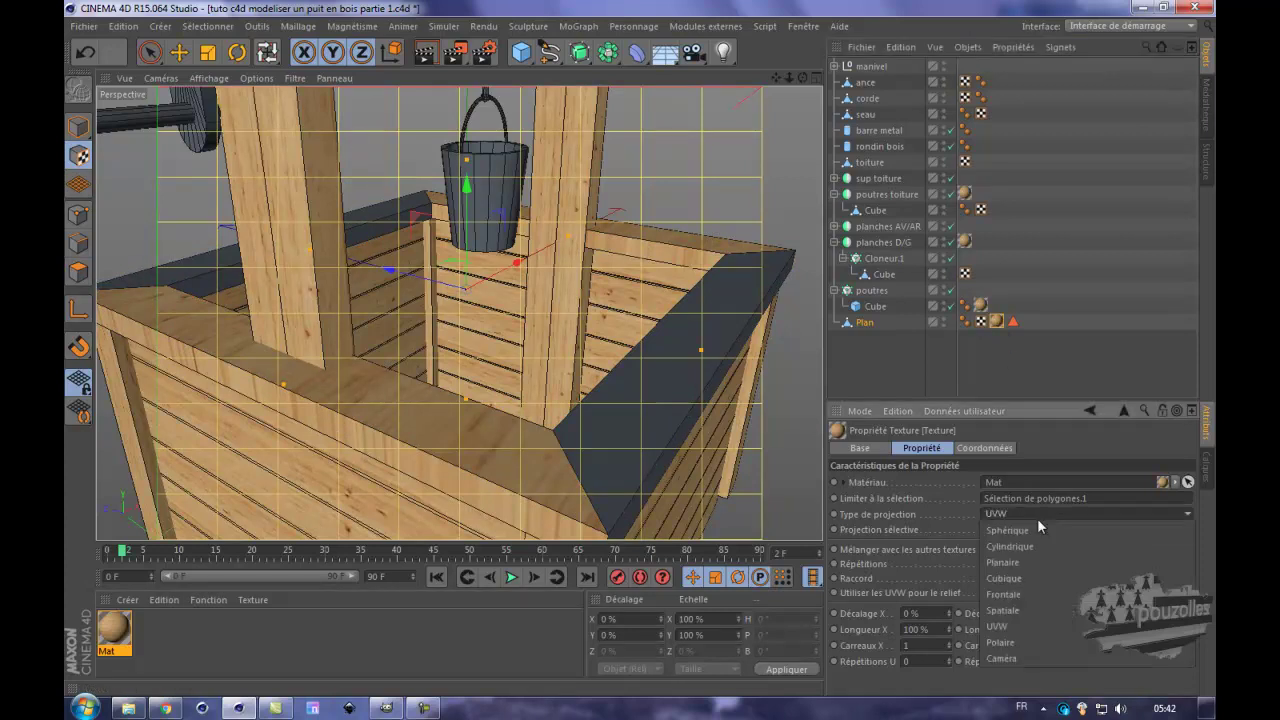
click(1033, 572)
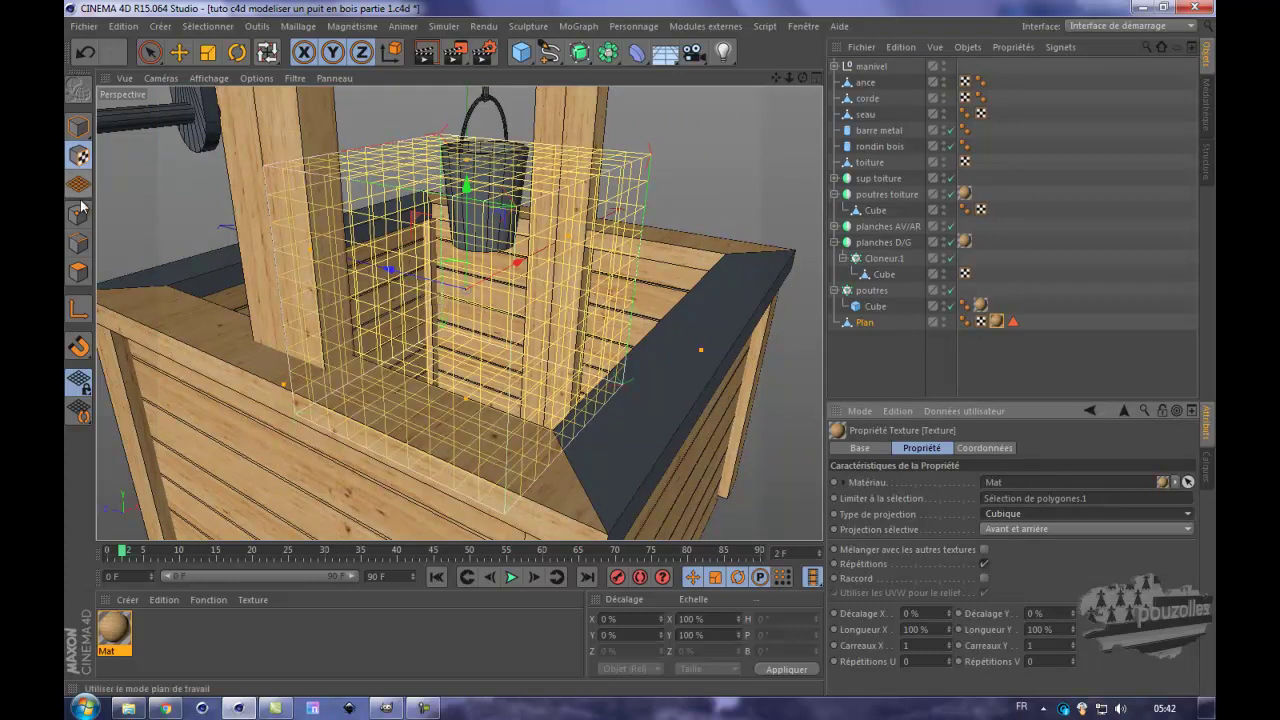
- Rotate the rim boards' cubic texture projection about a quarter turn around the vertical axis and return to model mode
click(236, 55)
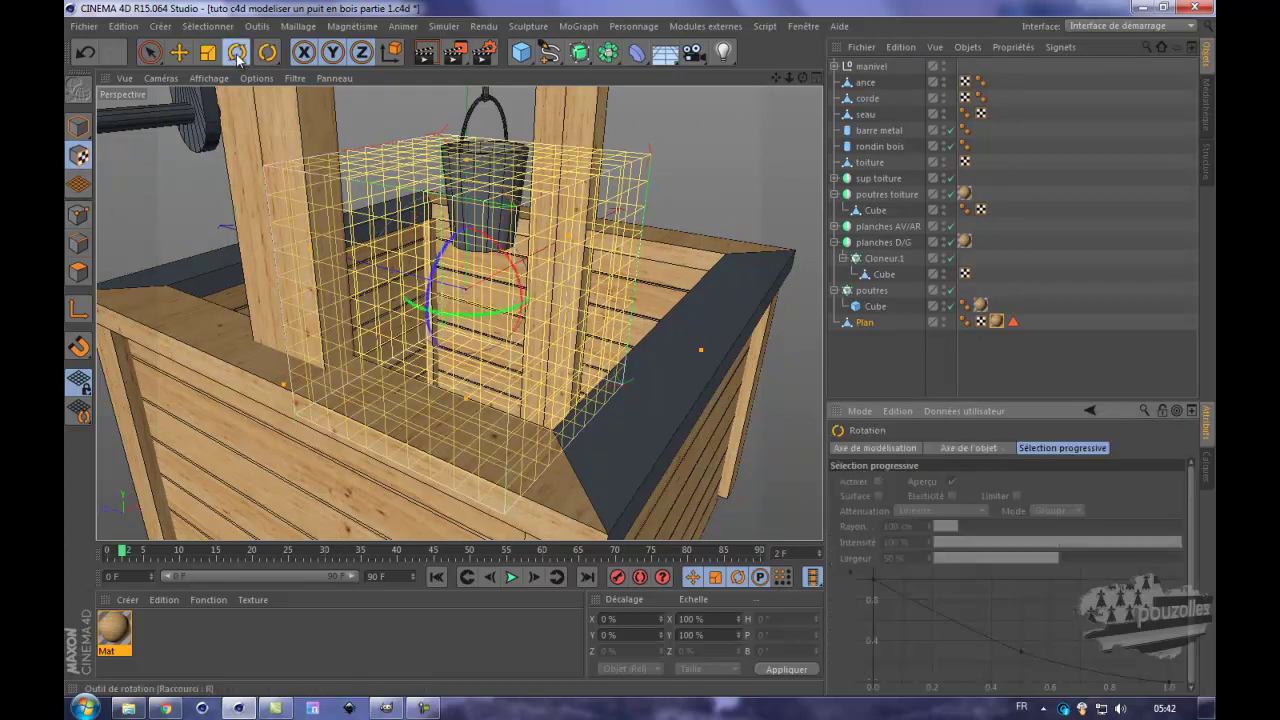
alt+drag(303, 410, 343, 438)
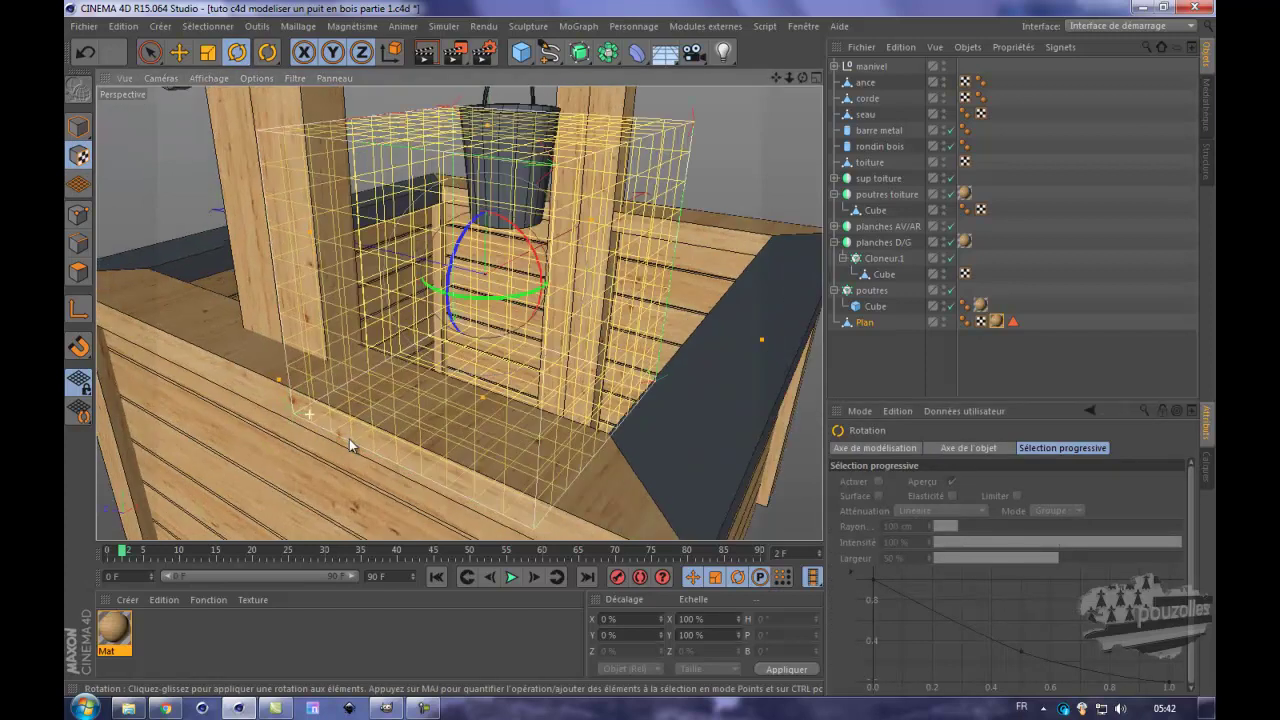
drag(773, 79, 638, 348)
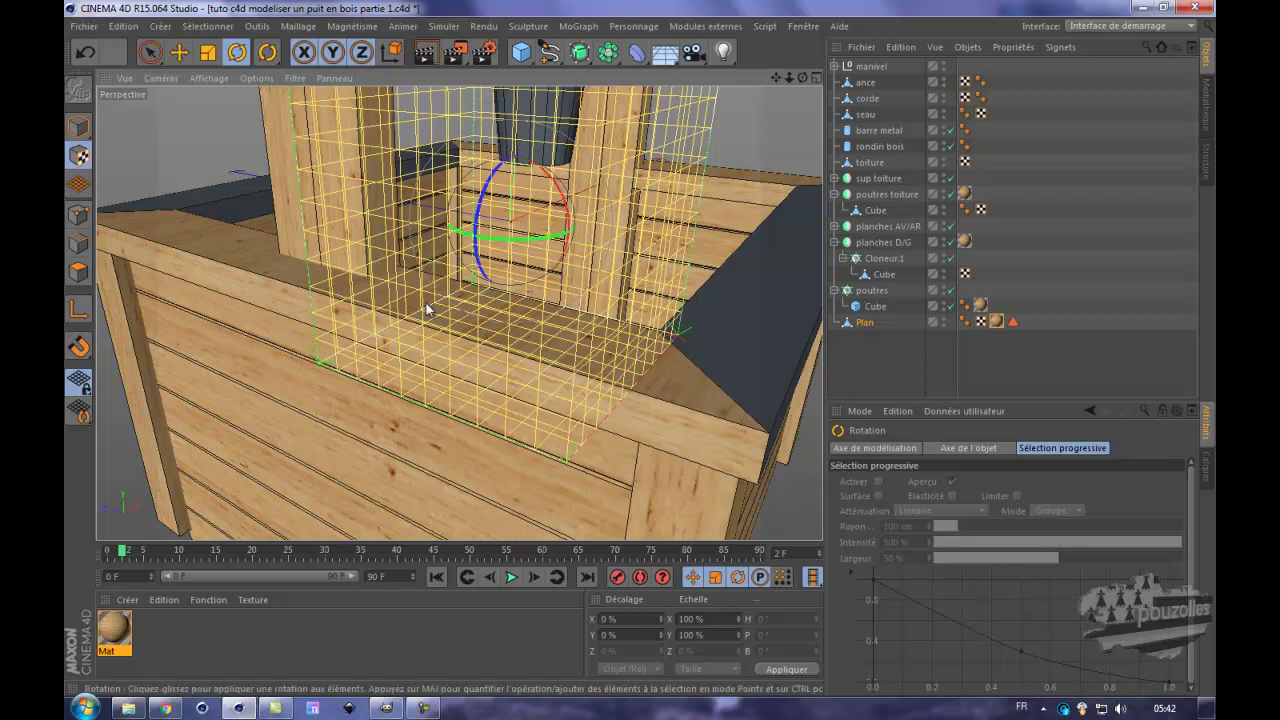
drag(523, 246, 438, 238)
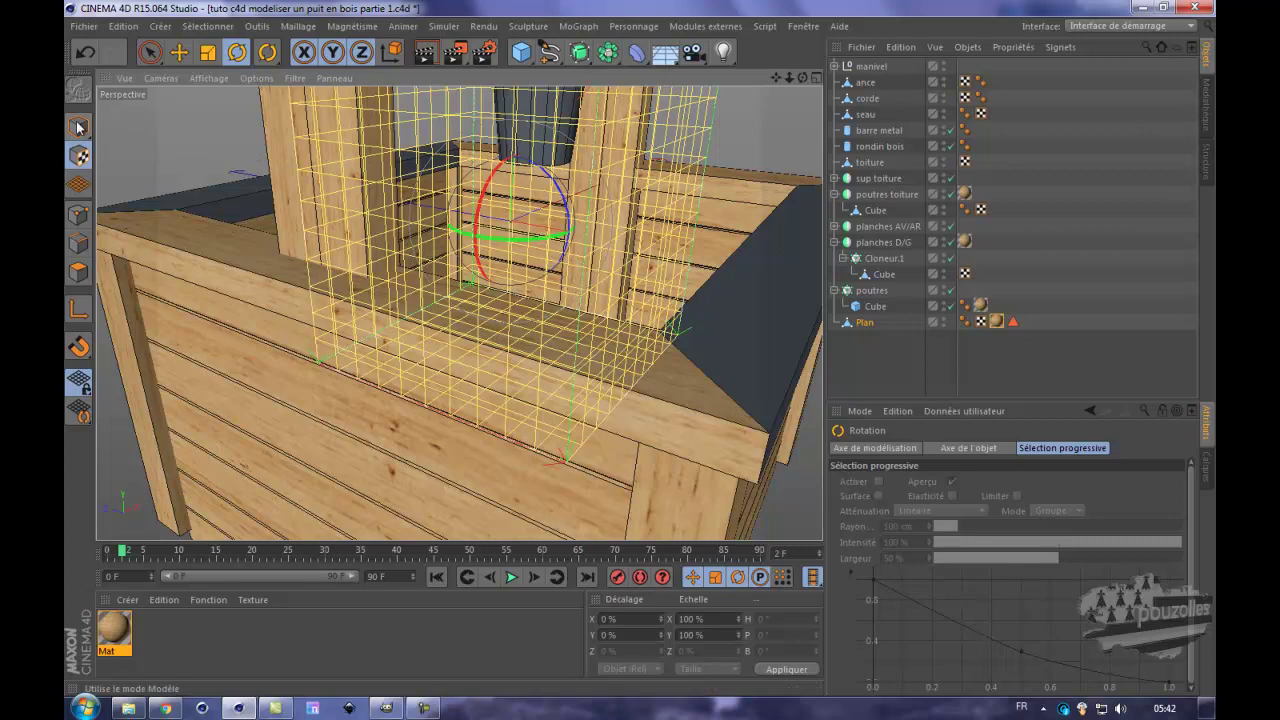
click(235, 222)
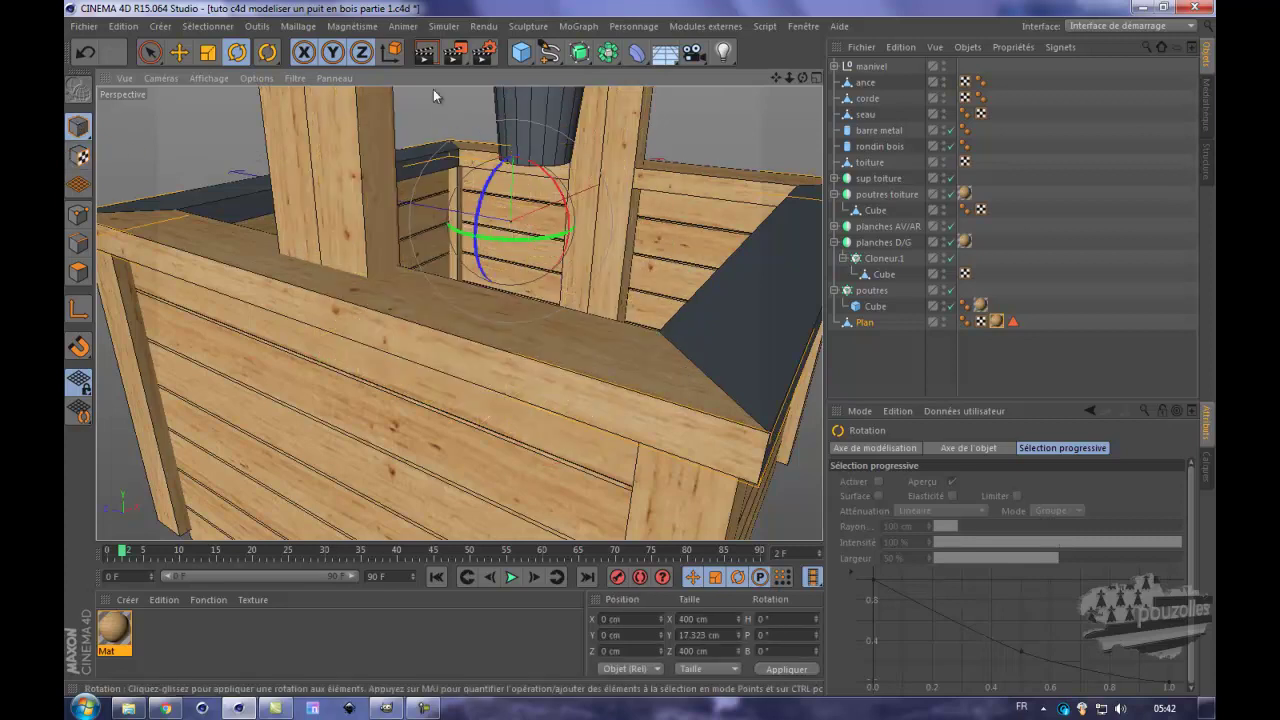
- Loop-select the two remaining untextured rim boards on Plan and apply the Mat material to only those polygons
click(427, 57)
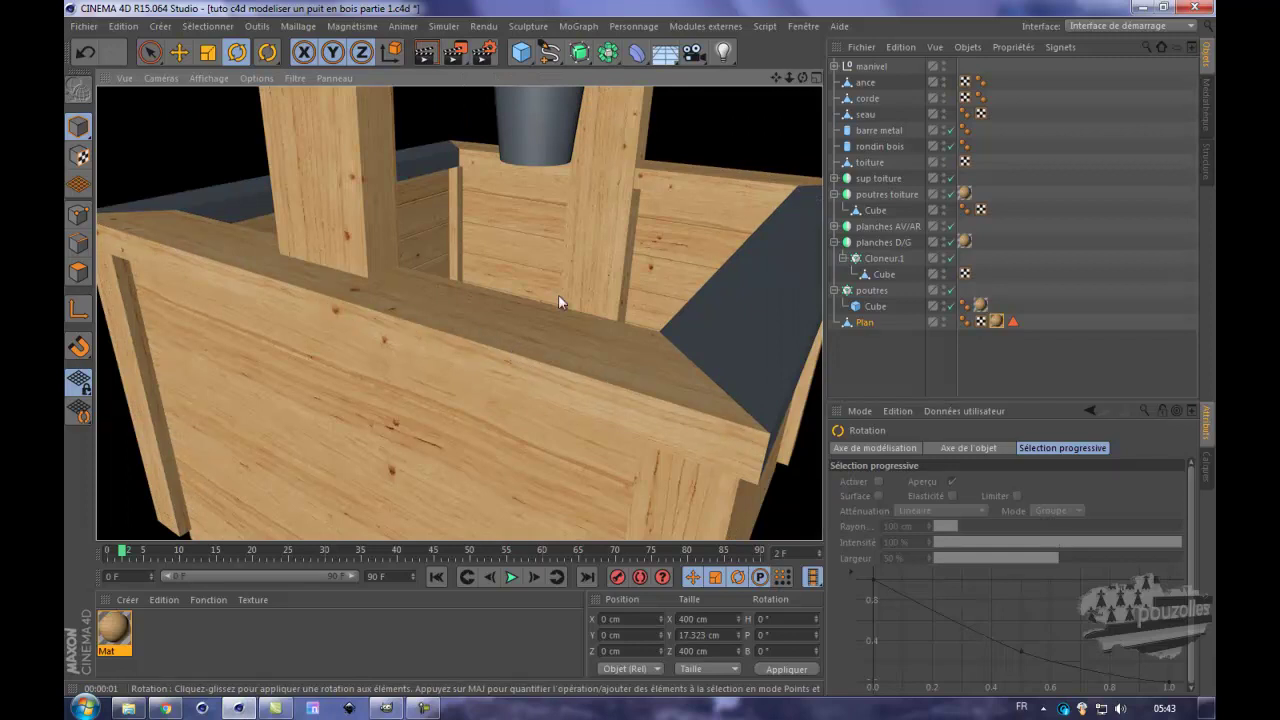
drag(778, 78, 633, 348)
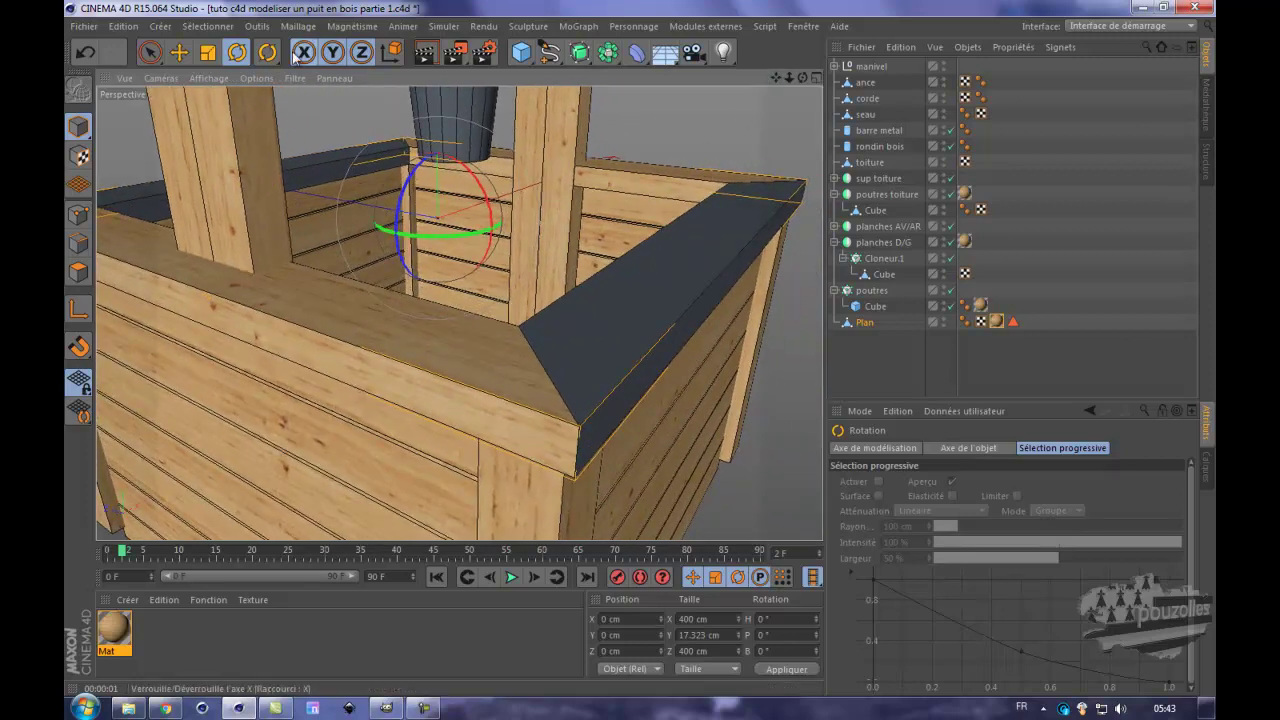
drag(267, 52, 326, 97)
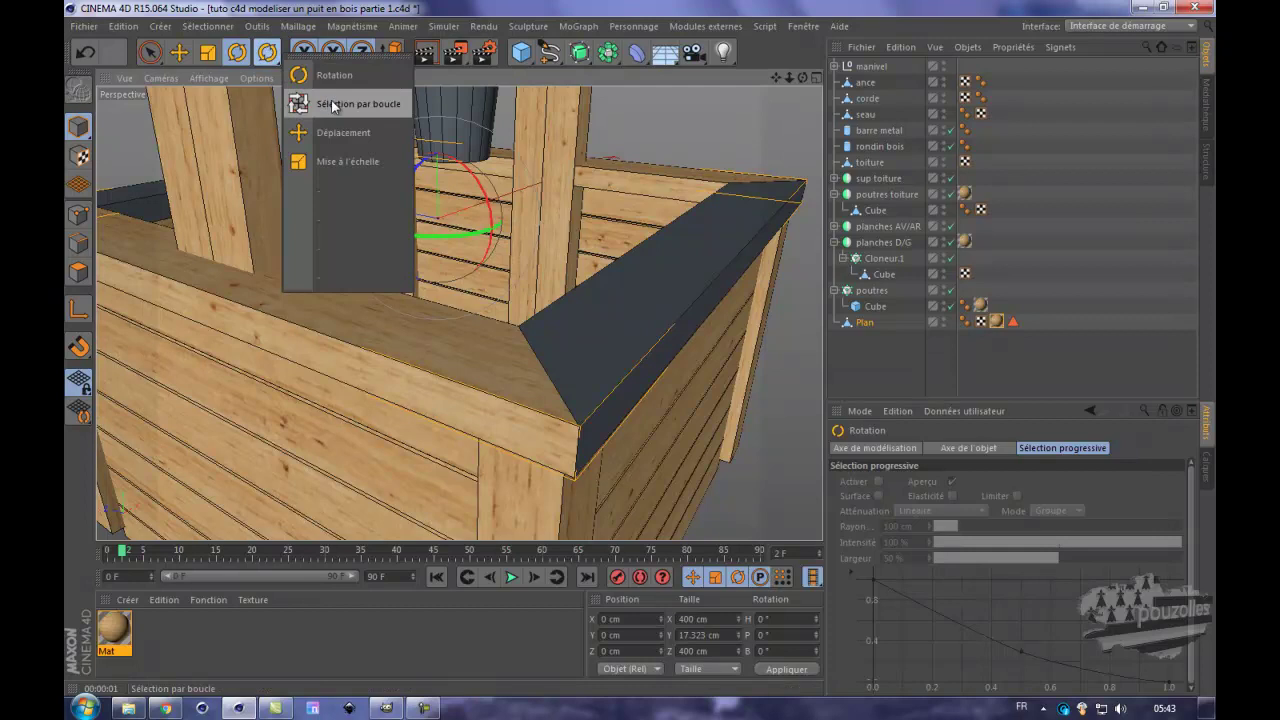
drag(331, 100, 328, 195)
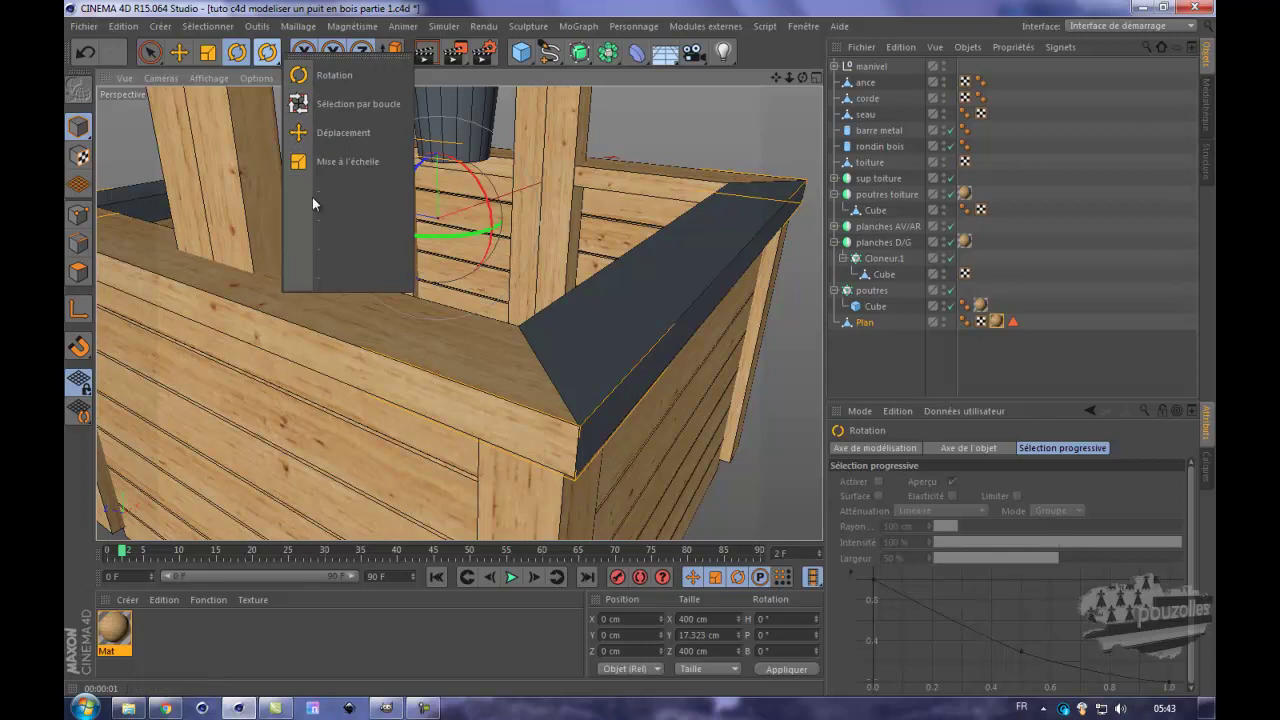
drag(343, 272, 343, 101)
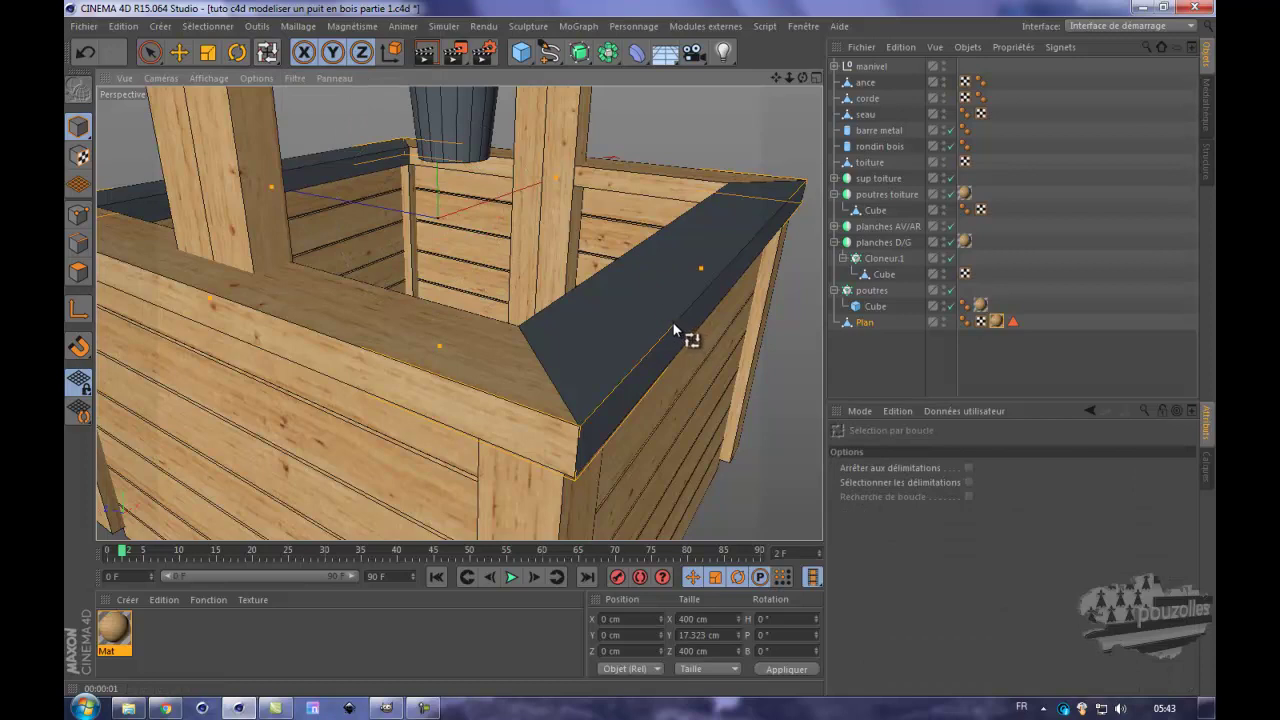
click(78, 271)
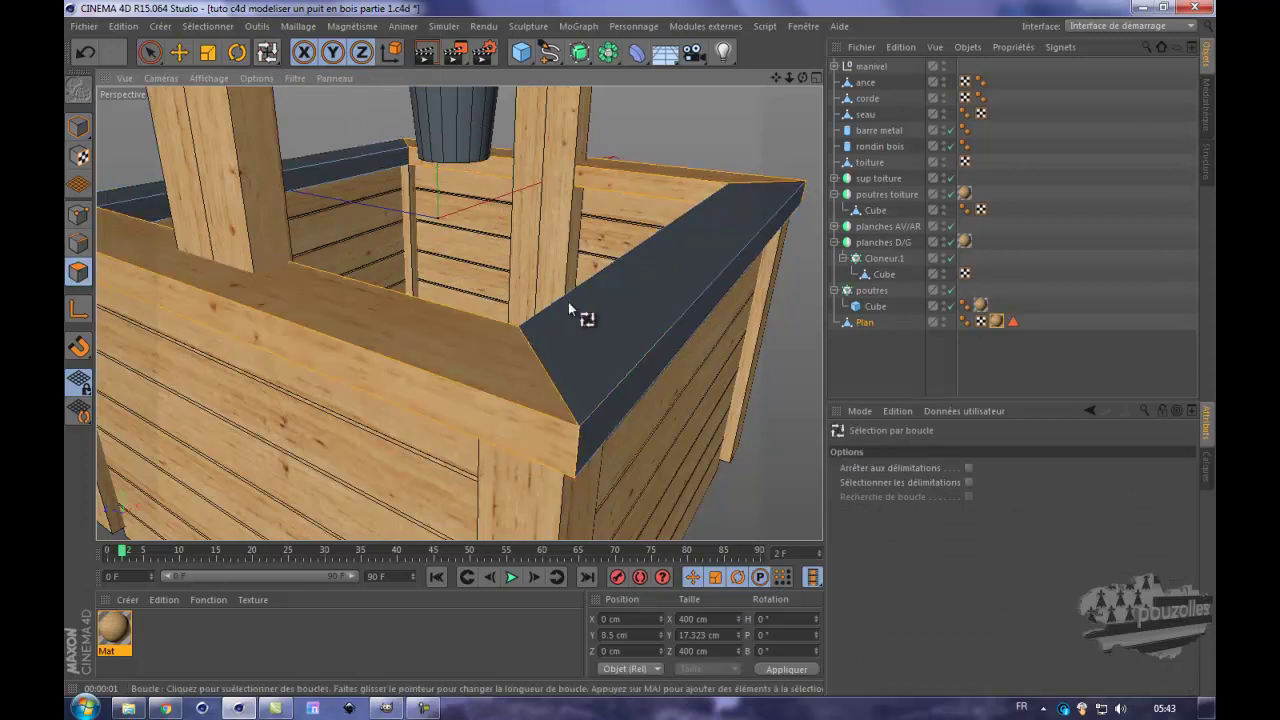
click(603, 297)
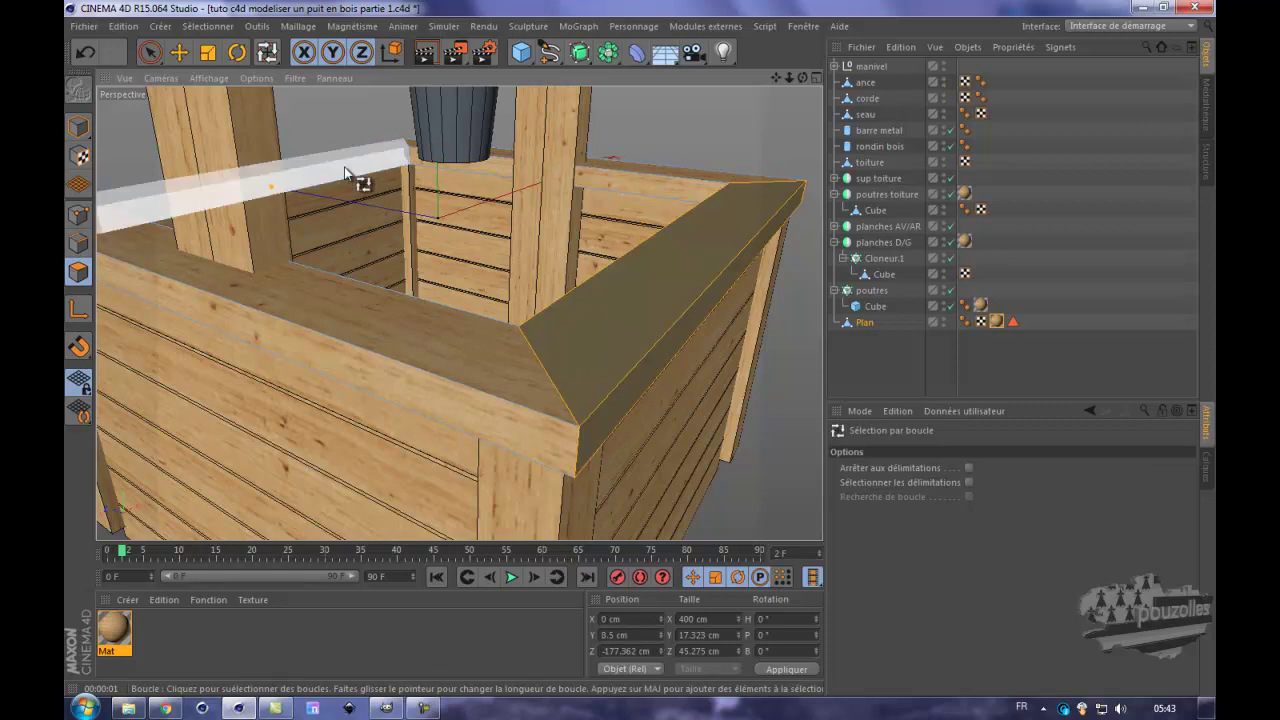
shift+click(323, 306)
drag(121, 628, 377, 501)
drag(595, 376, 595, 375)
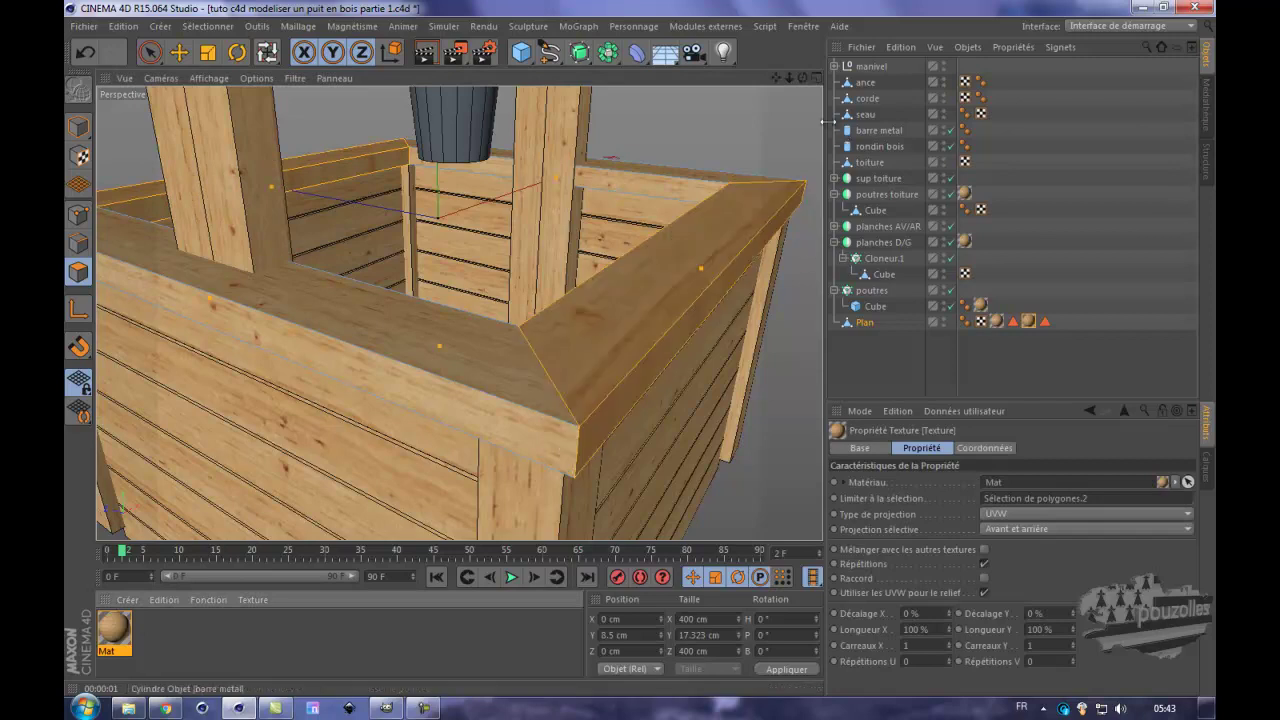
- Set the projection type of Plan's texture limited to Sélection de polygones.2 to Cubique and render the view in model mode
drag(802, 77, 635, 348)
key(u)
key(l)
click(441, 317)
click(179, 52)
click(79, 124)
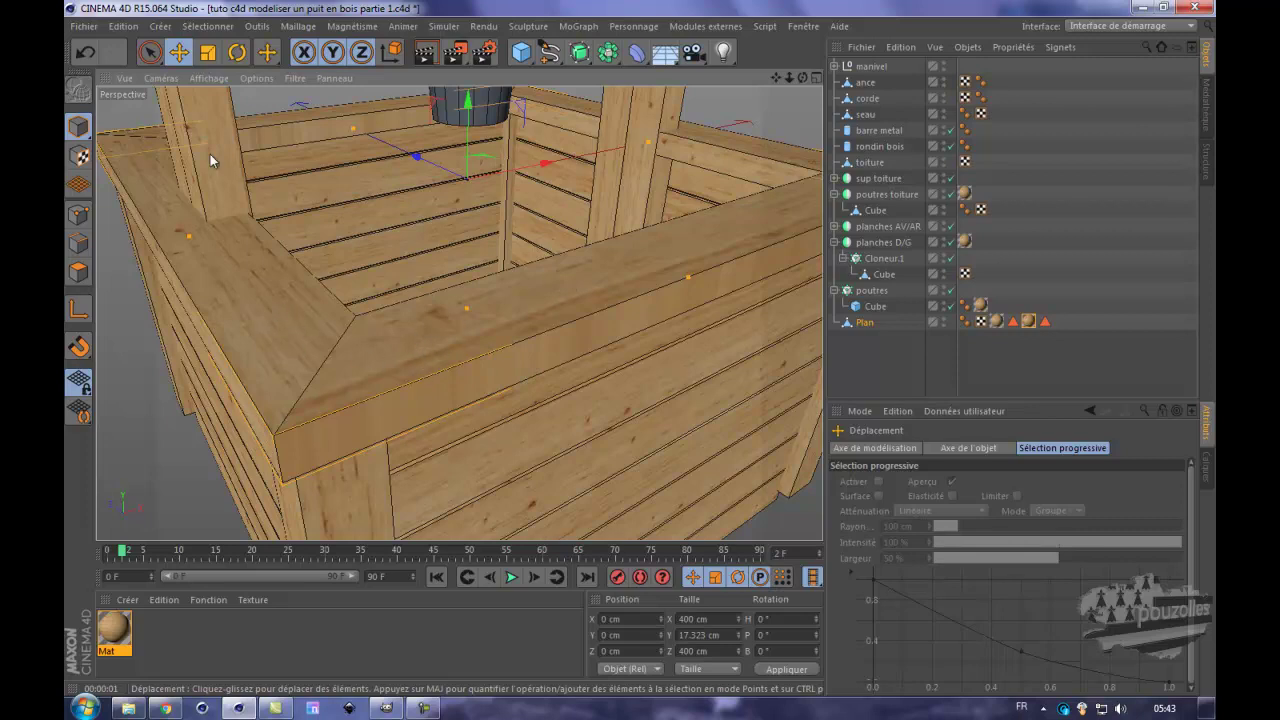
click(78, 155)
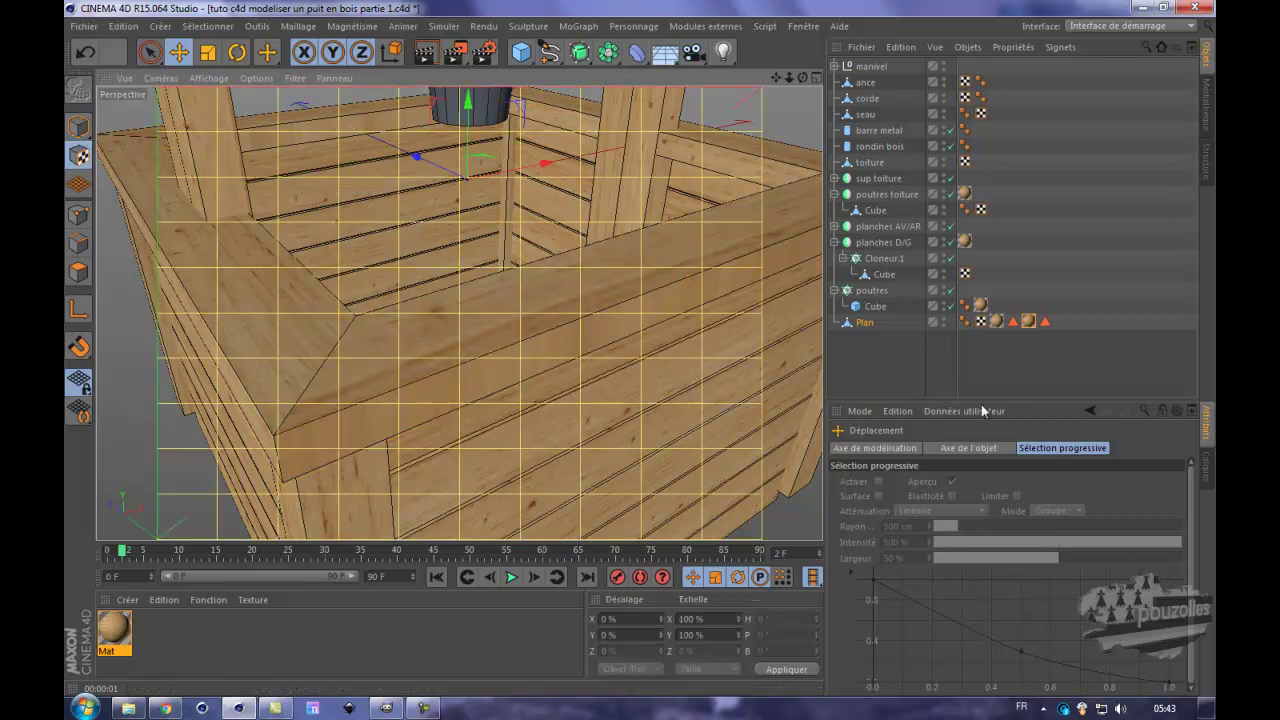
click(1028, 321)
click(1011, 513)
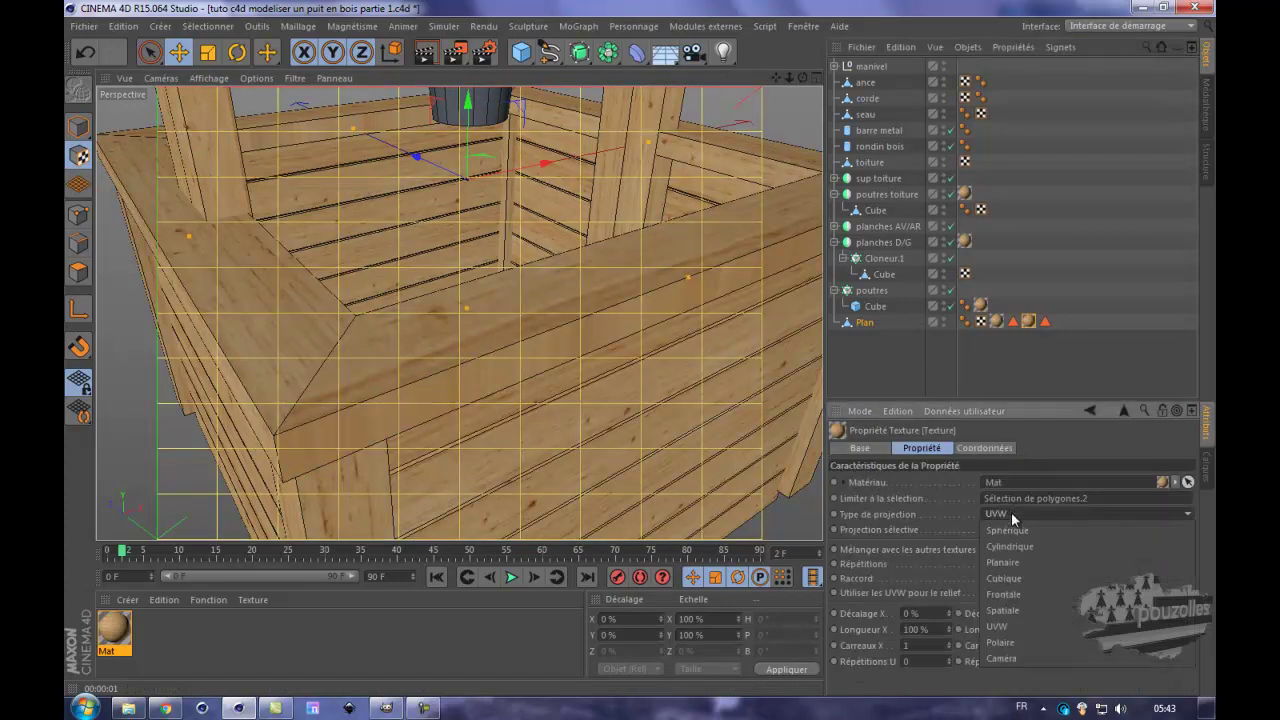
click(1005, 578)
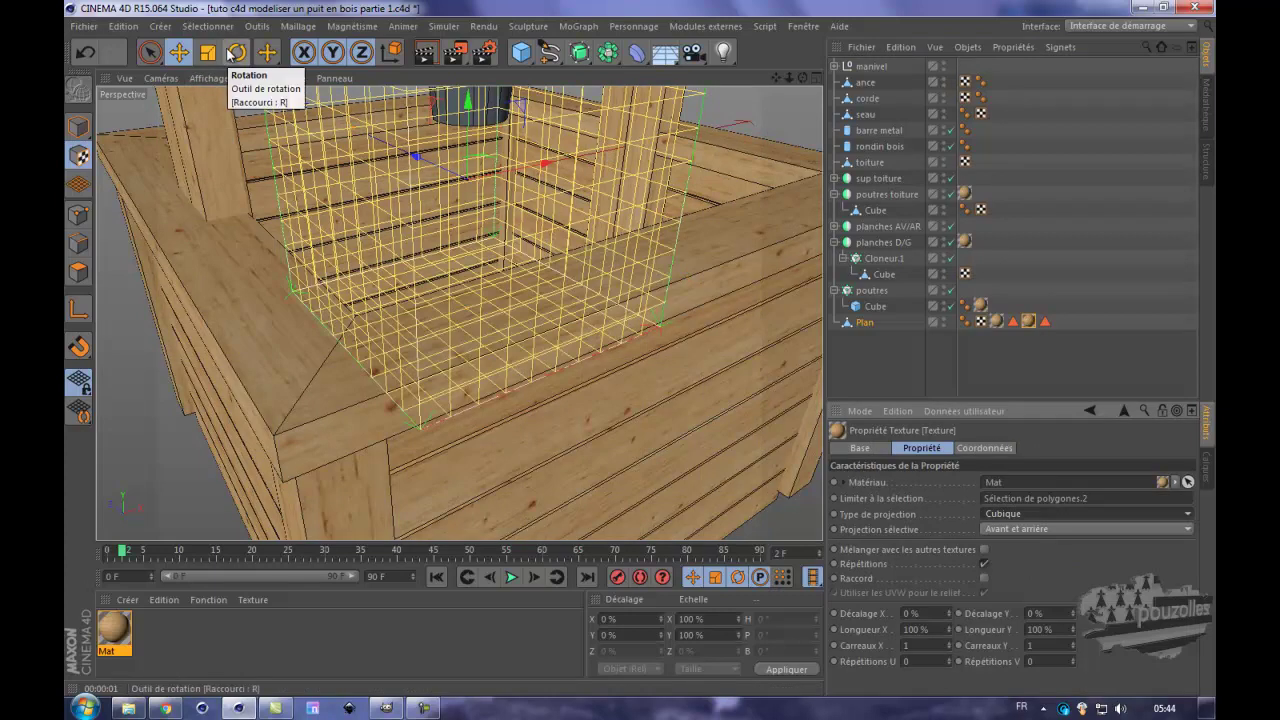
click(78, 122)
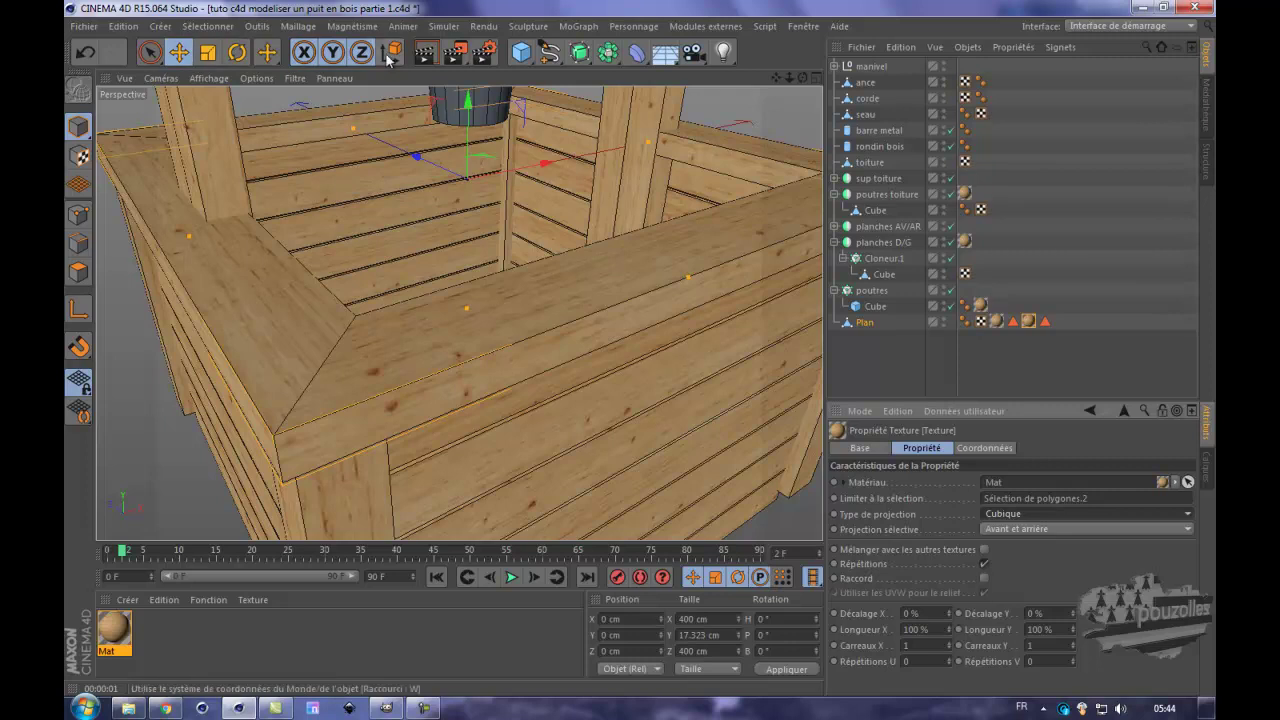
click(422, 55)
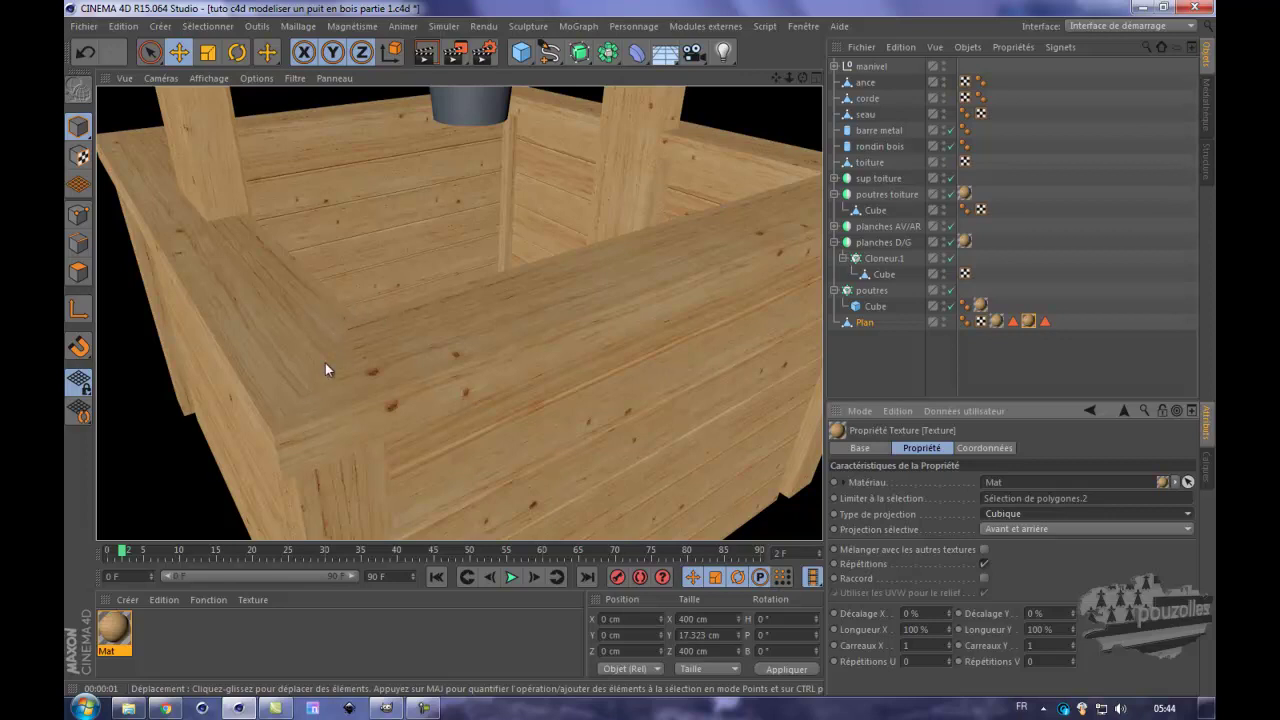
- Examine the roof supports in sup toiture and the settings of Plan's texture limited to Sélection de polygones.1
scroll(295, 384, down, 8)
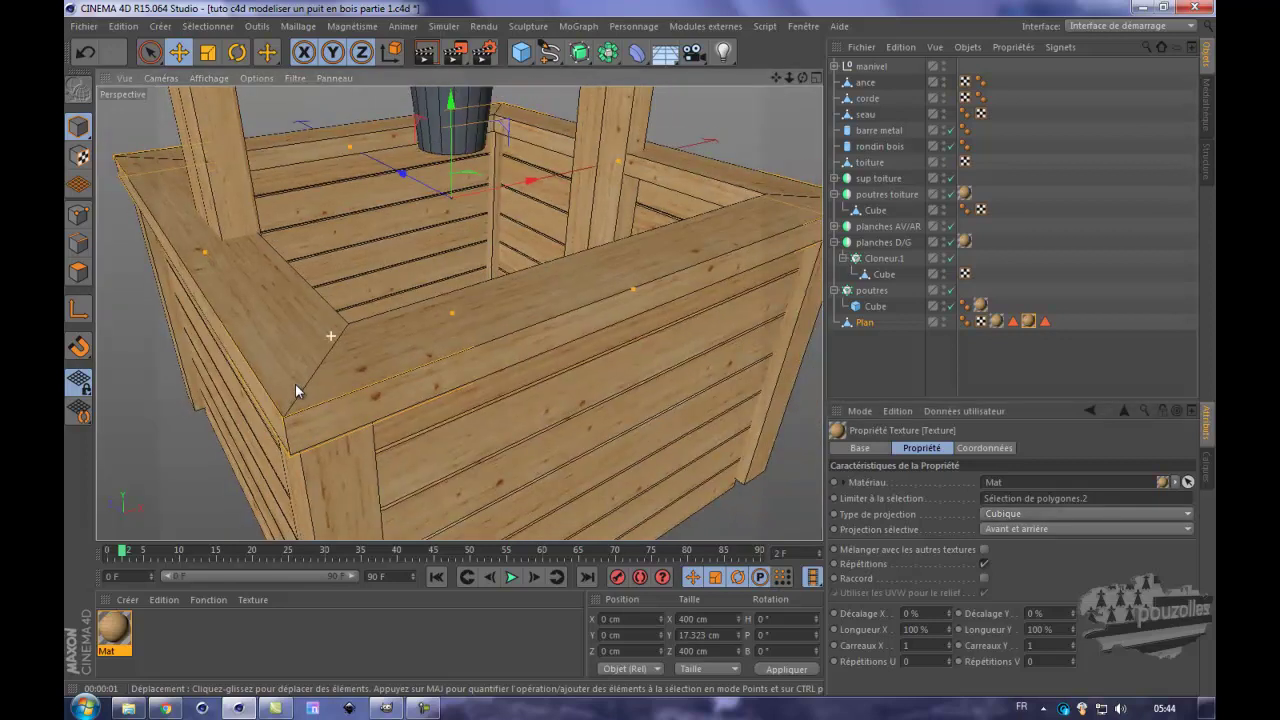
scroll(292, 402, down, 5)
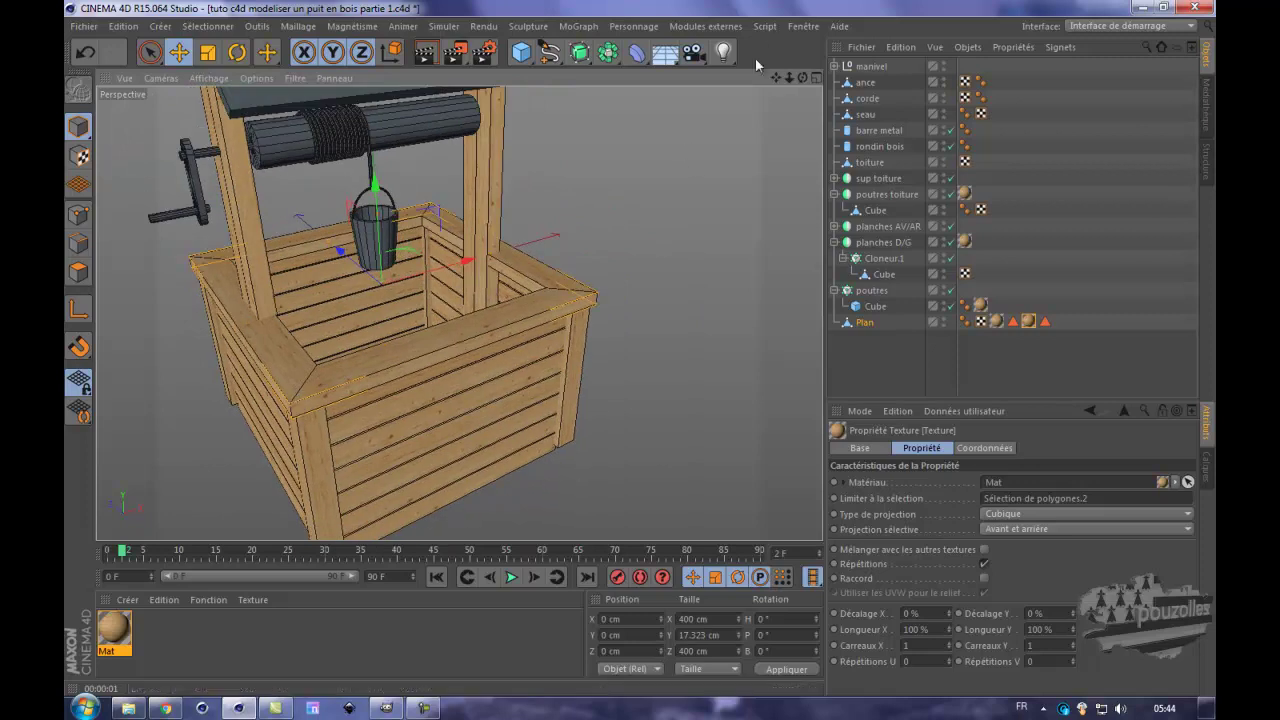
drag(777, 77, 642, 353)
drag(801, 77, 636, 355)
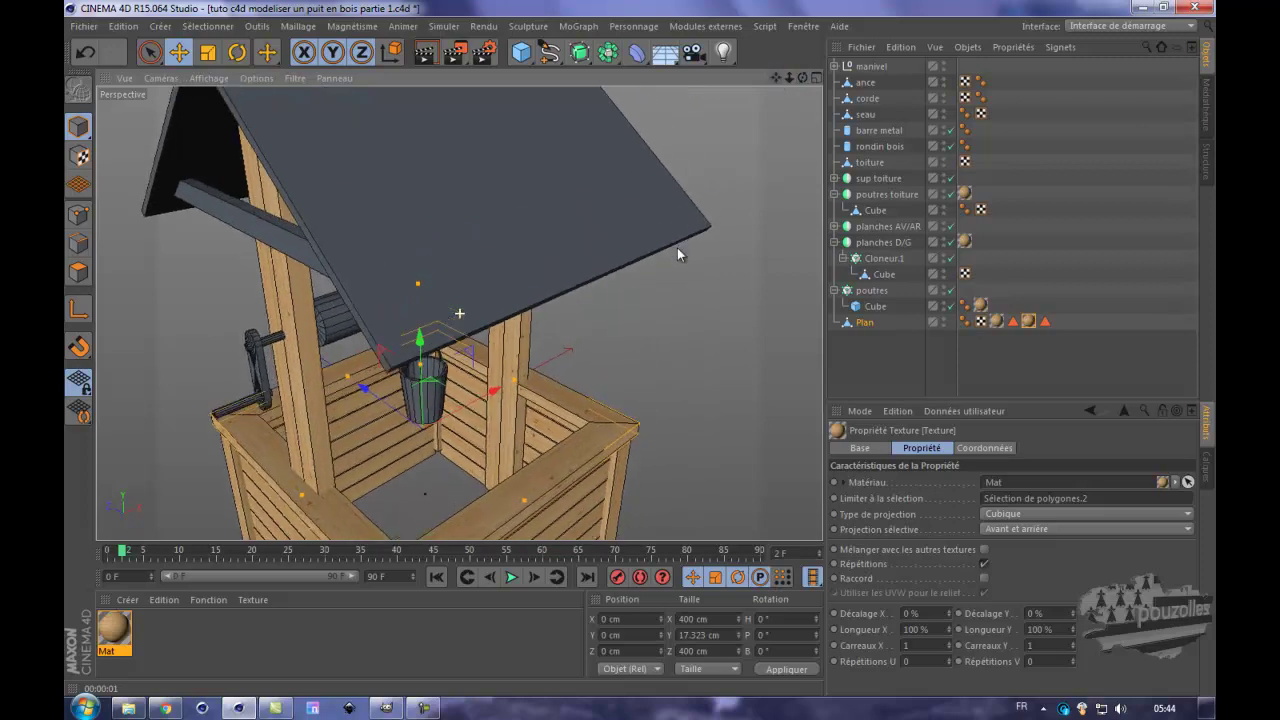
scroll(678, 259, down, 4)
drag(801, 77, 641, 350)
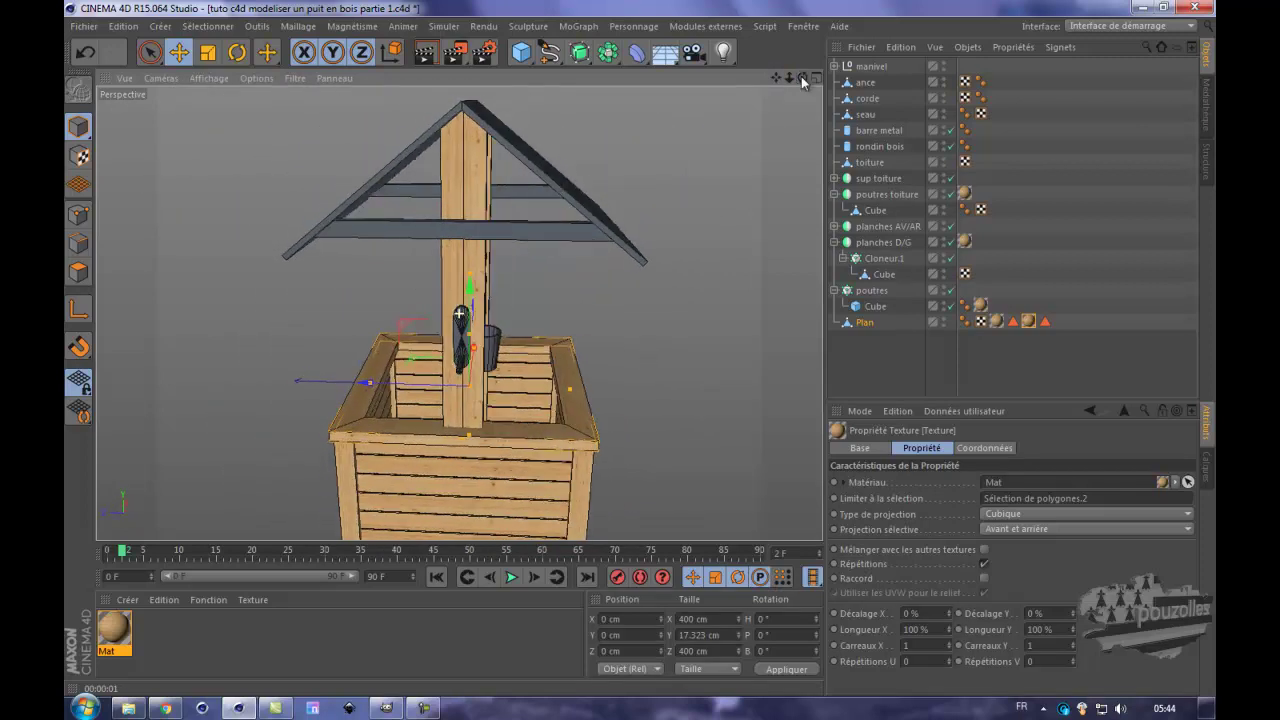
click(531, 225)
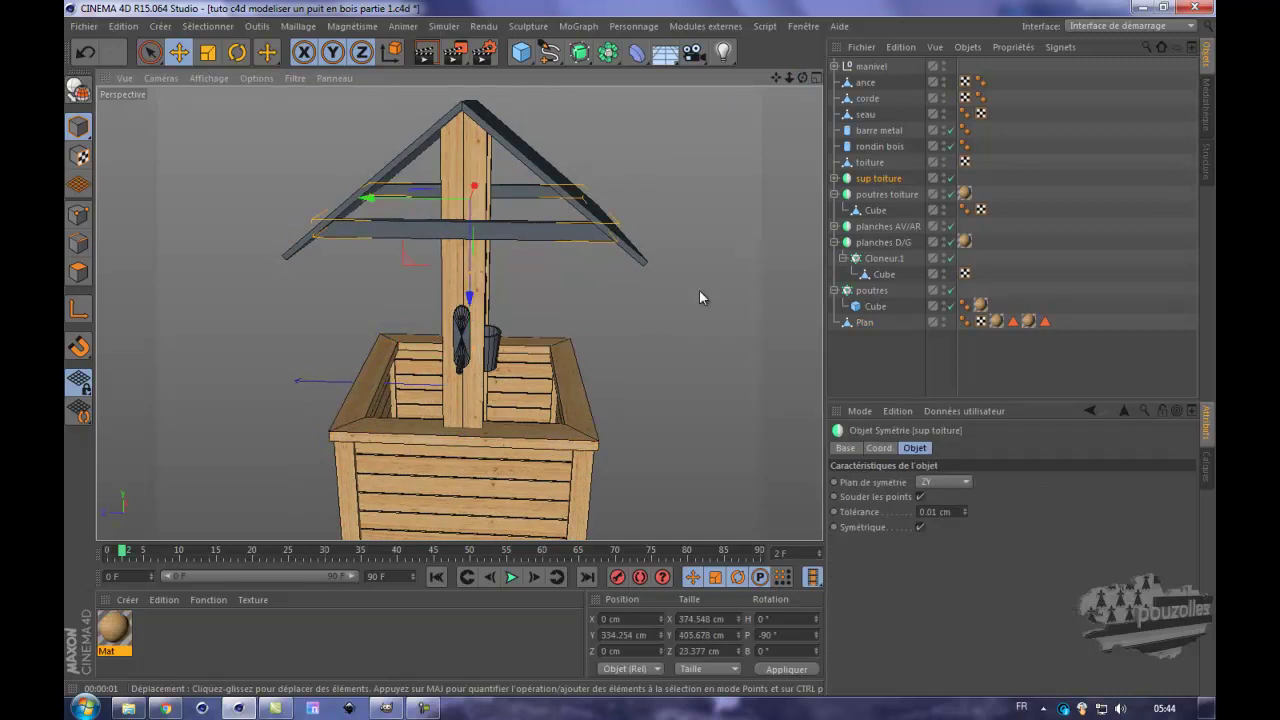
click(996, 321)
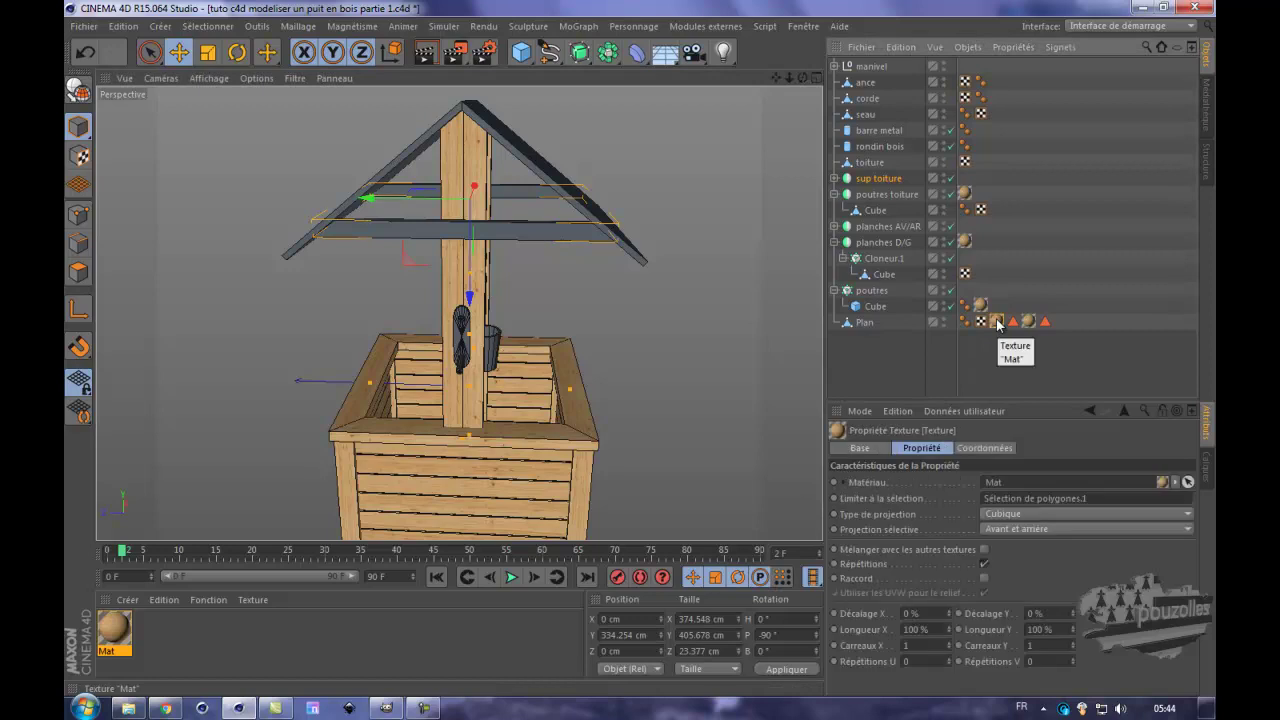
- Clear the polygon selection on the Plan rim and return to model mode
click(864, 322)
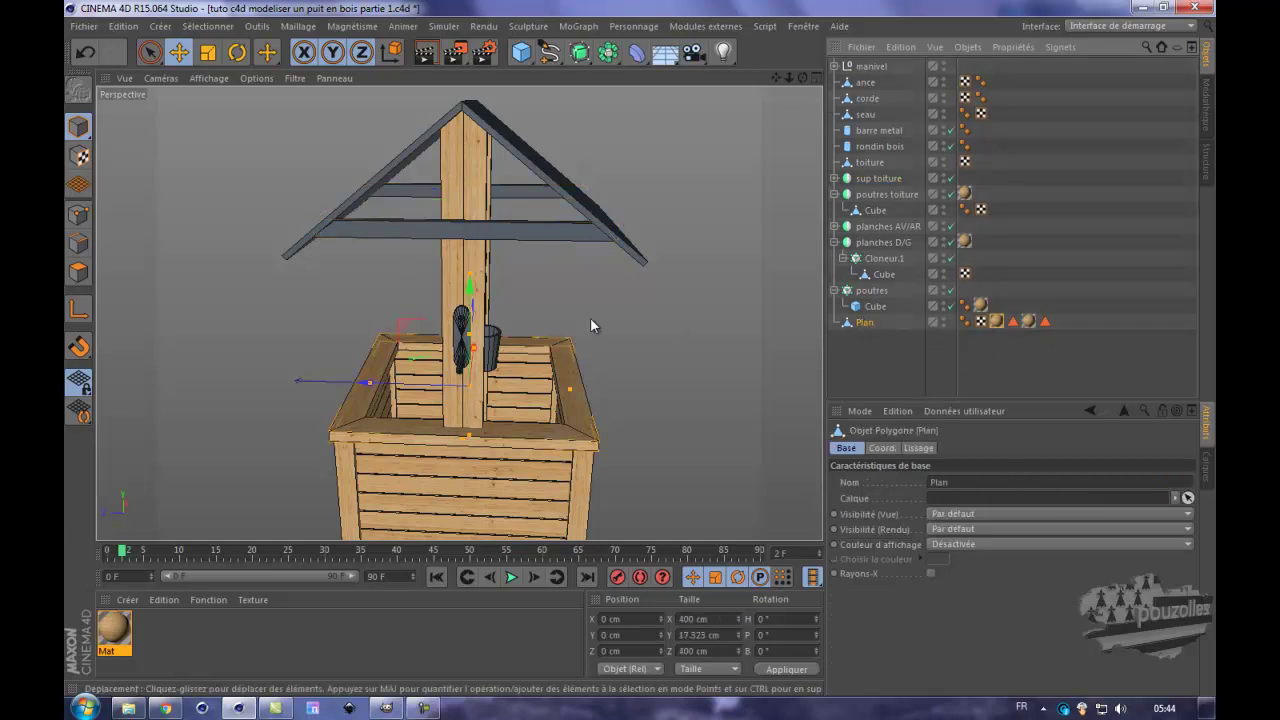
click(77, 273)
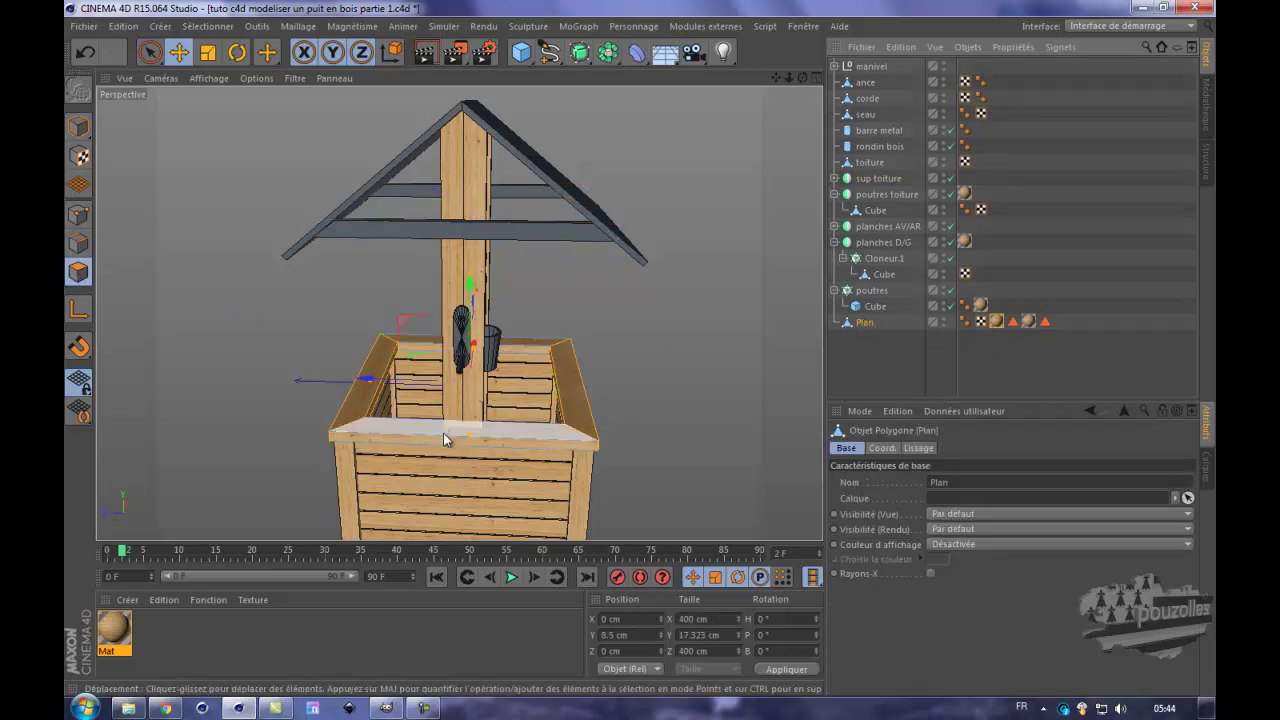
click(996, 321)
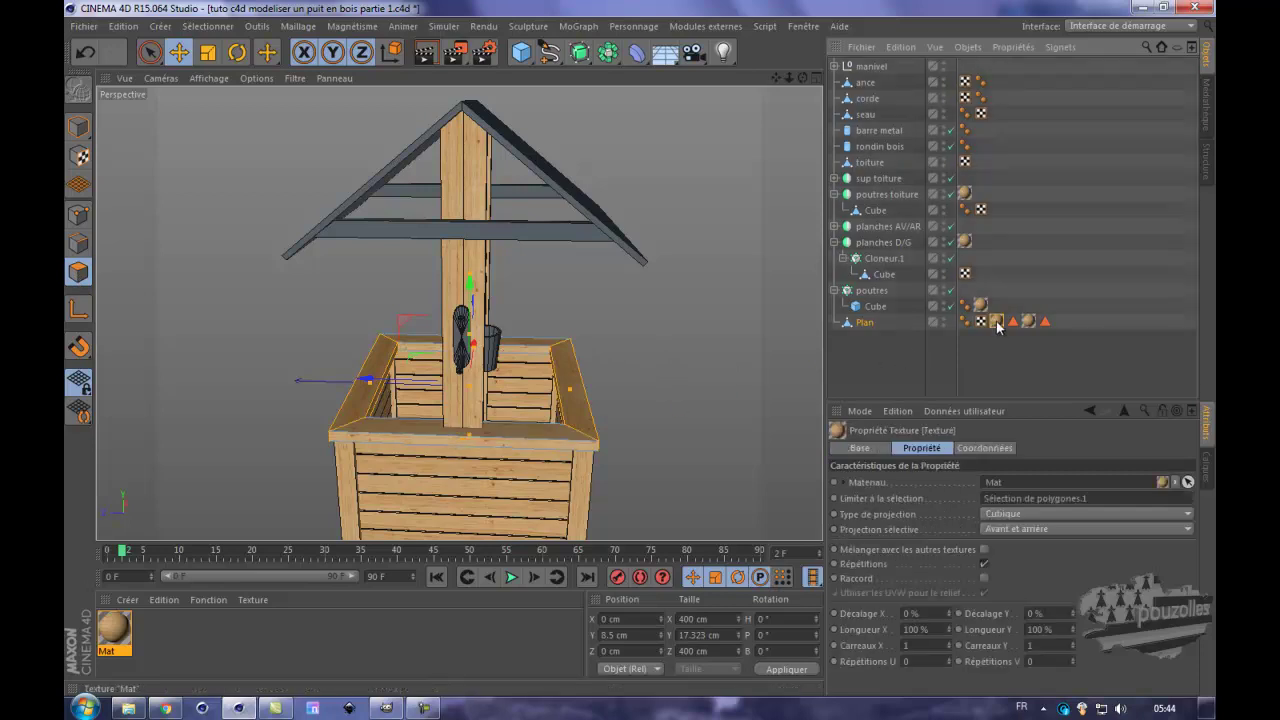
click(524, 228)
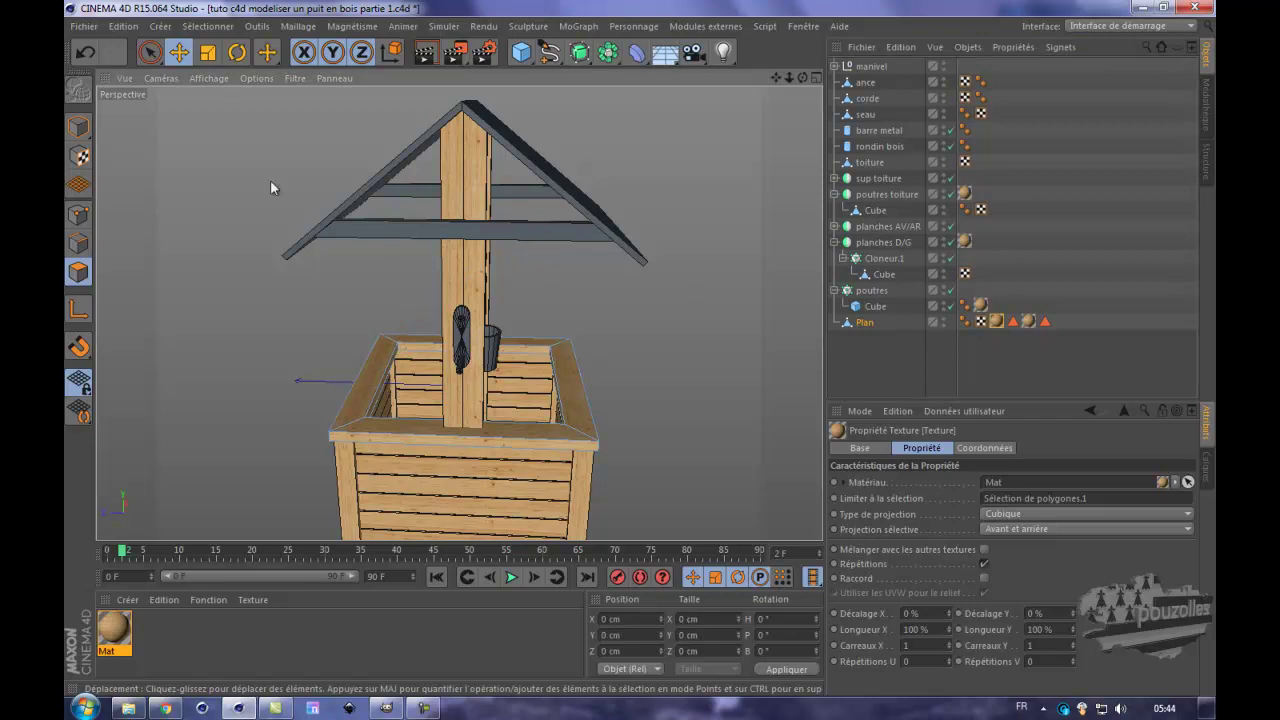
click(78, 126)
- Try copying Plan's cubic texture tag to the Cube inside sup toiture, and delete the copied tag again
click(511, 229)
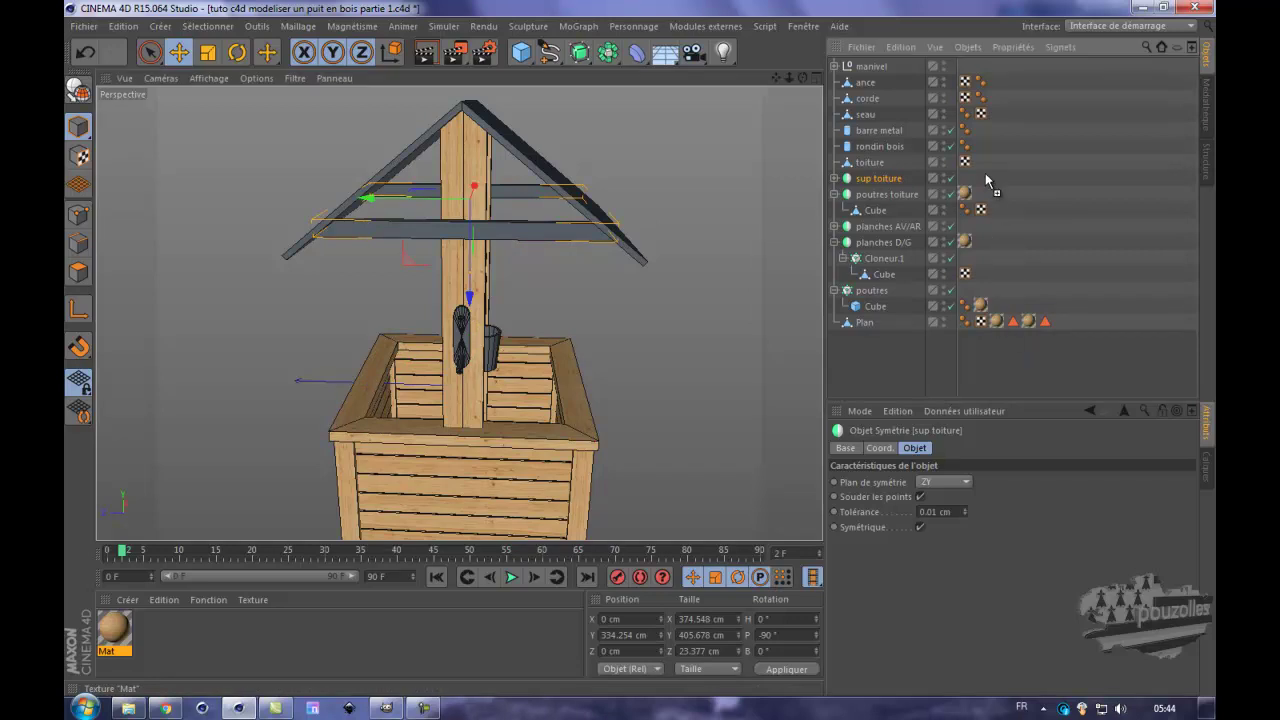
drag(986, 175, 985, 176)
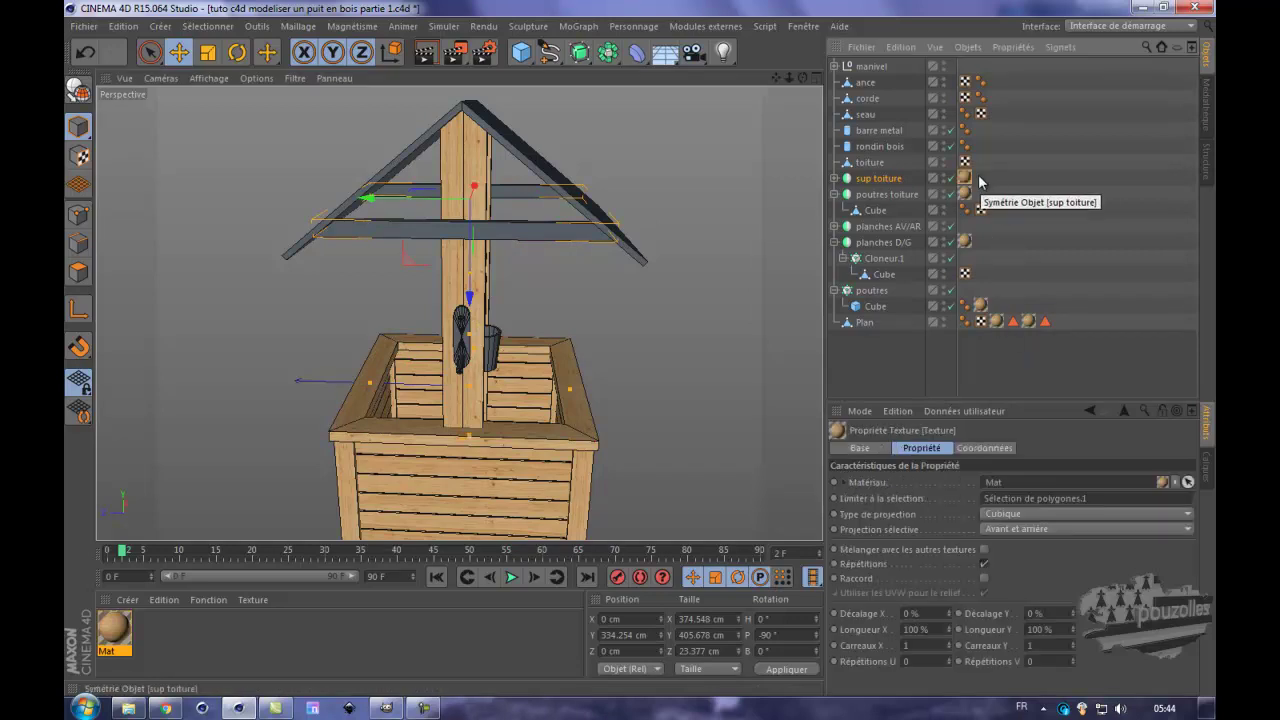
click(834, 179)
drag(965, 178, 996, 197)
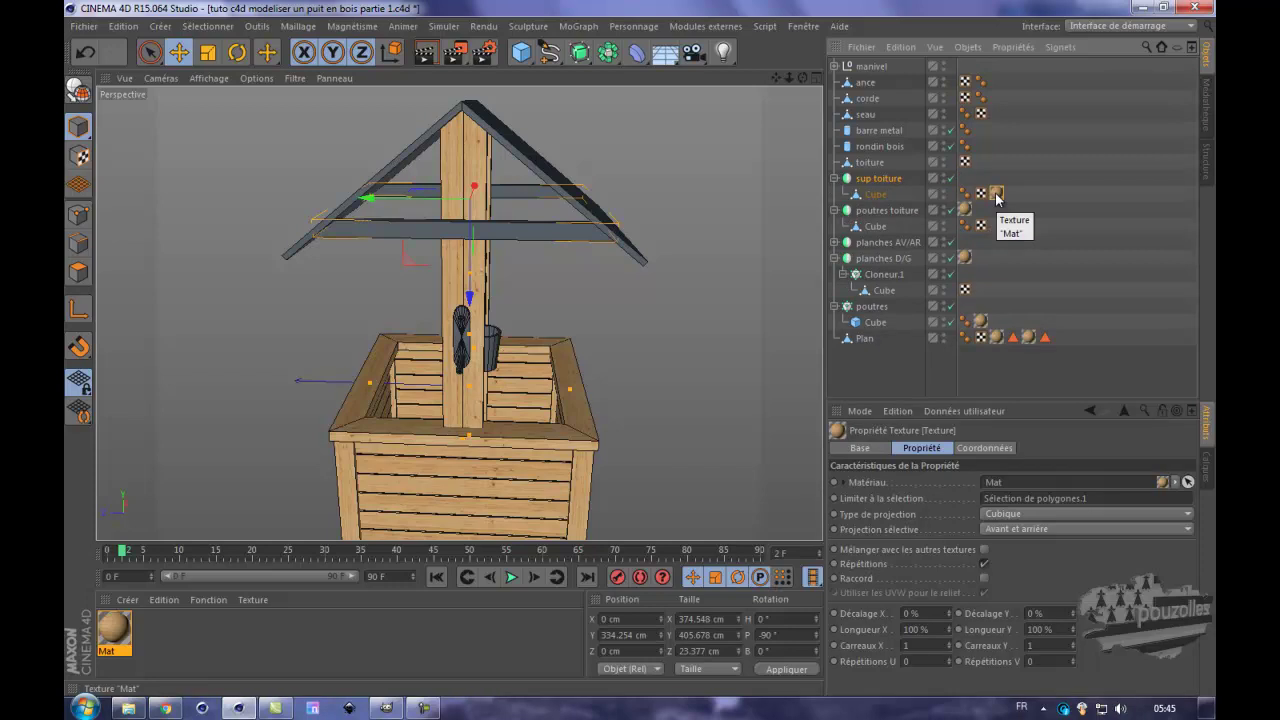
alt+drag(595, 362, 640, 349)
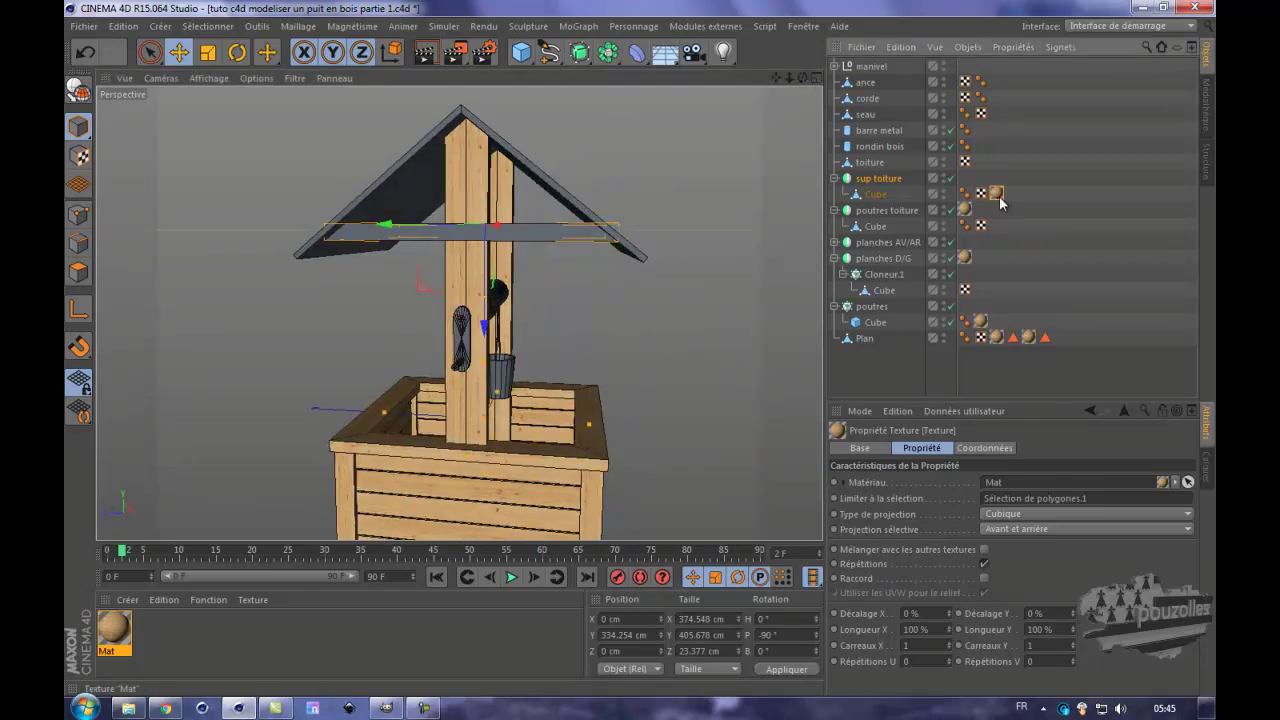
key(Delete)
- Apply the Mat material to the Cube inside sup toiture and set its projection type to Cubique
drag(138, 621, 403, 229)
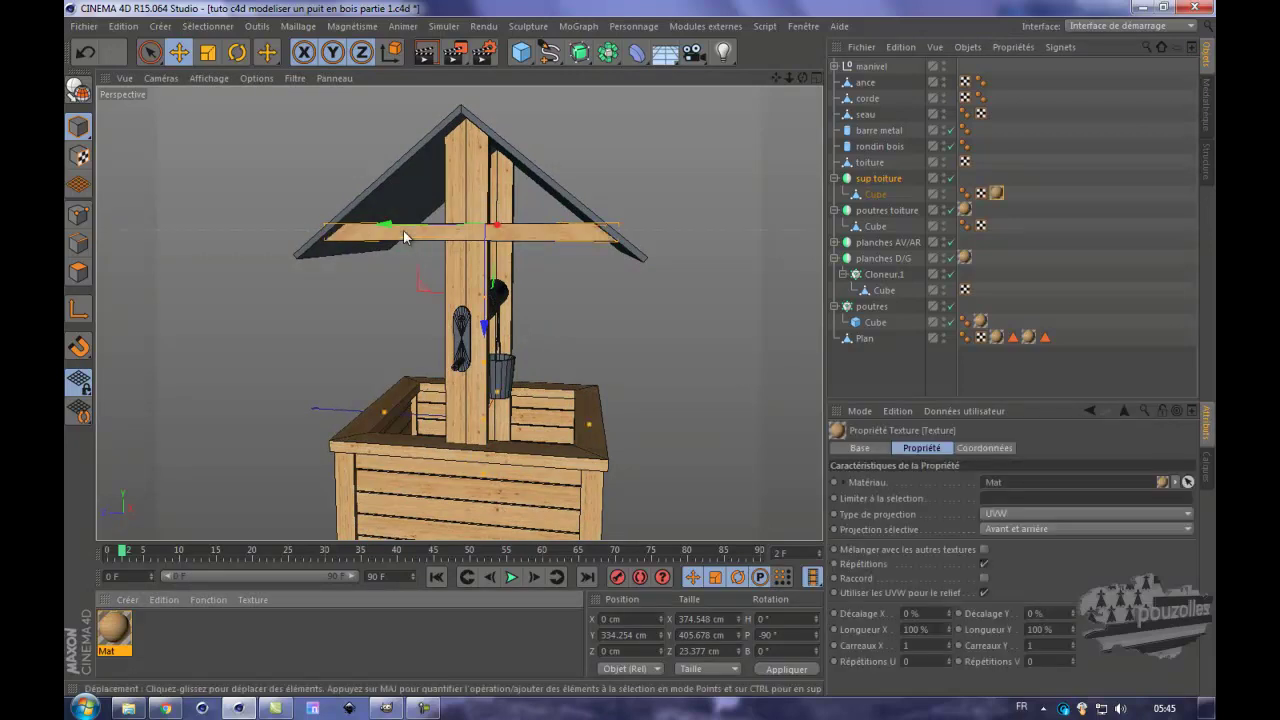
scroll(505, 212, up, 5)
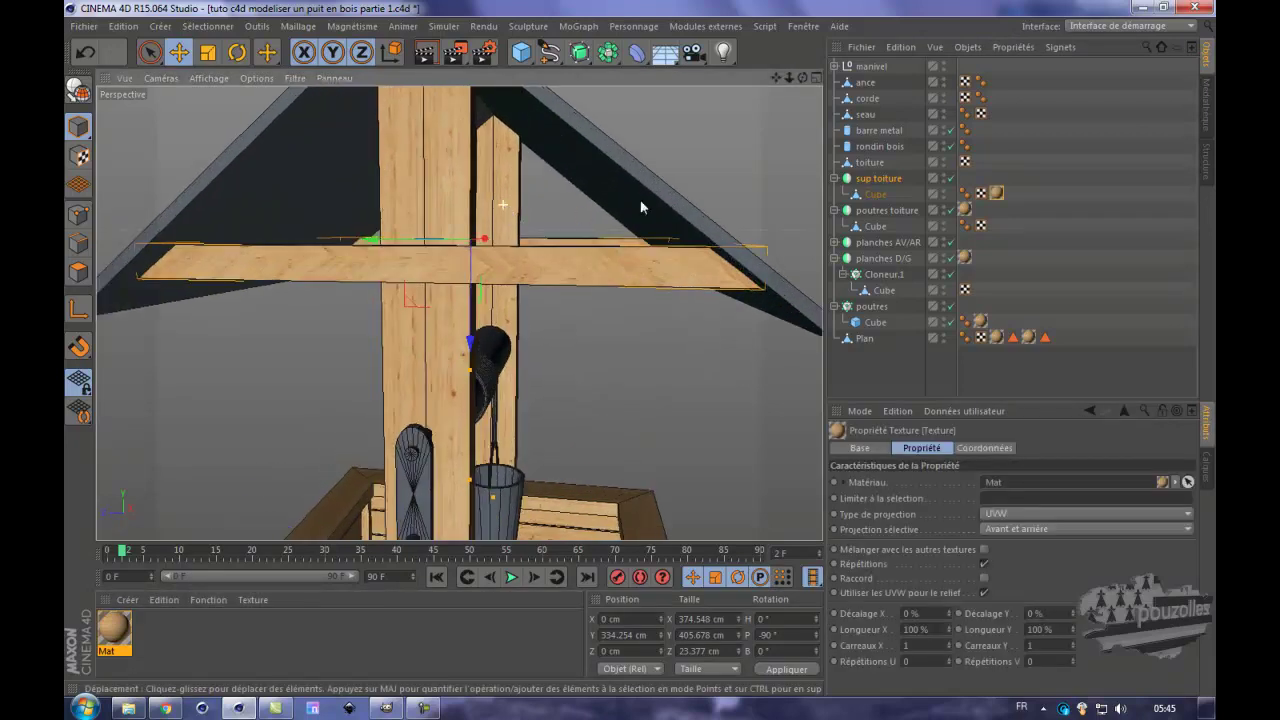
drag(801, 75, 641, 348)
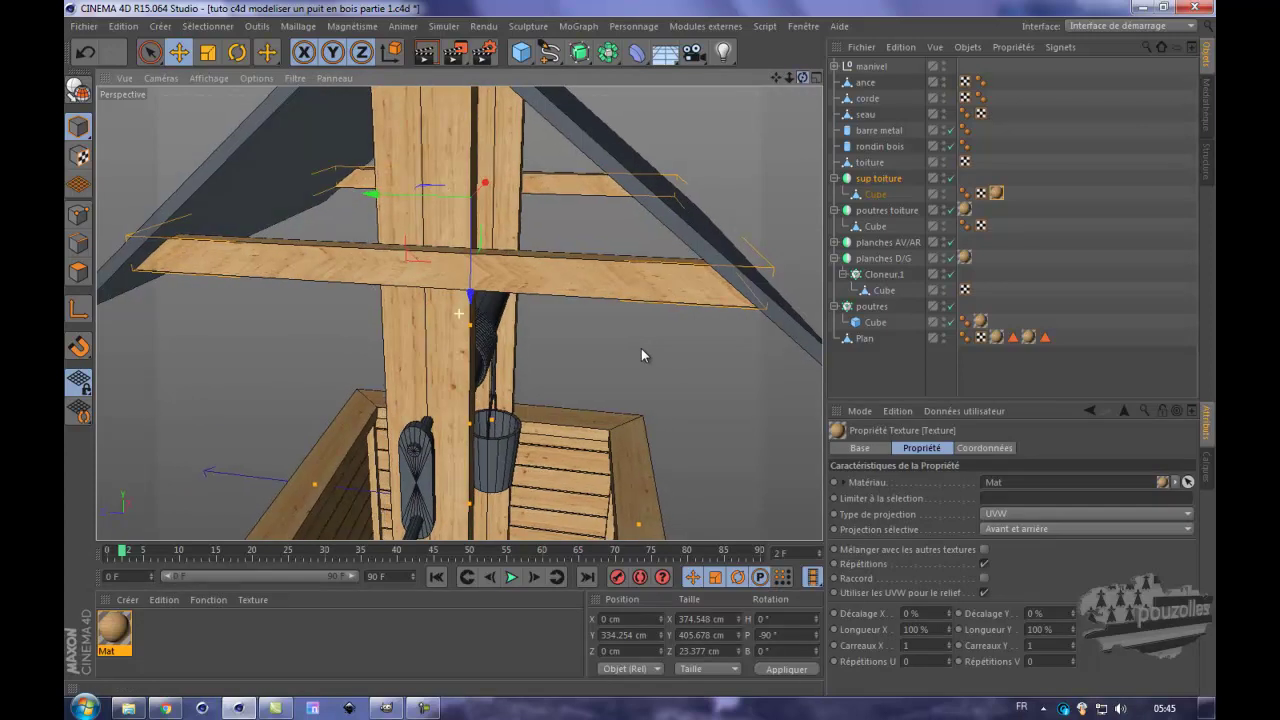
click(996, 194)
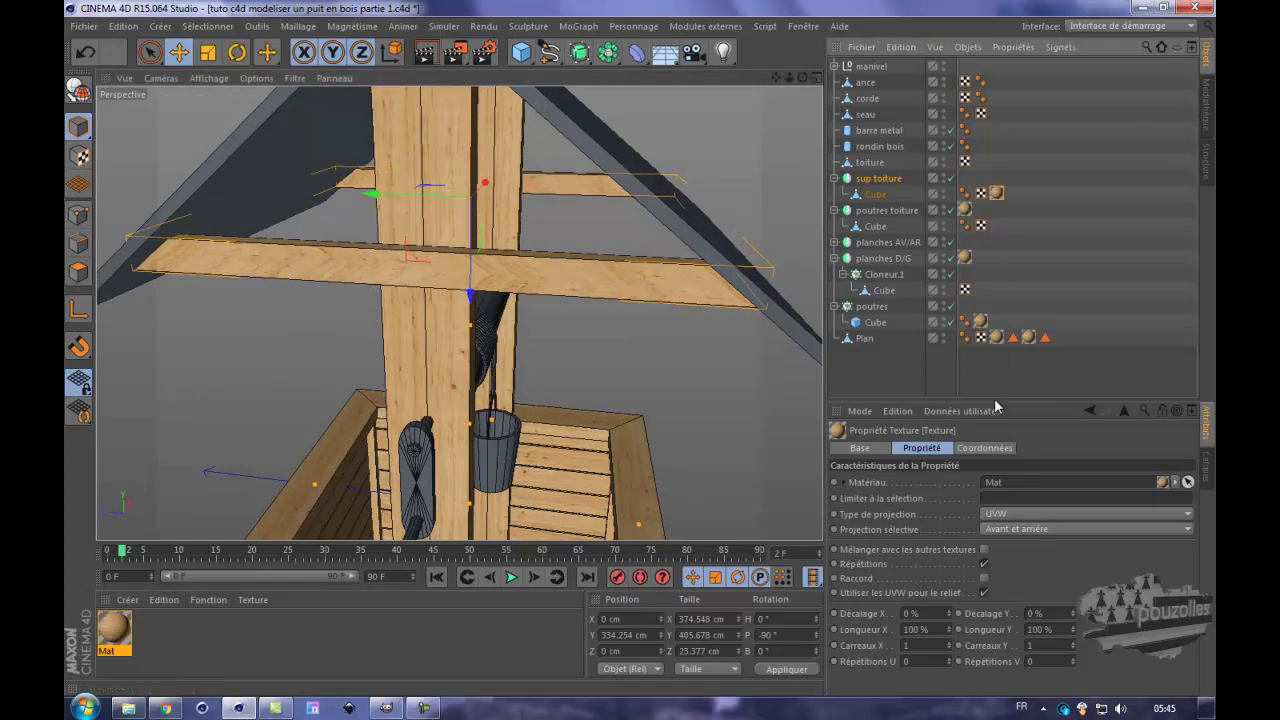
click(1017, 514)
click(1012, 573)
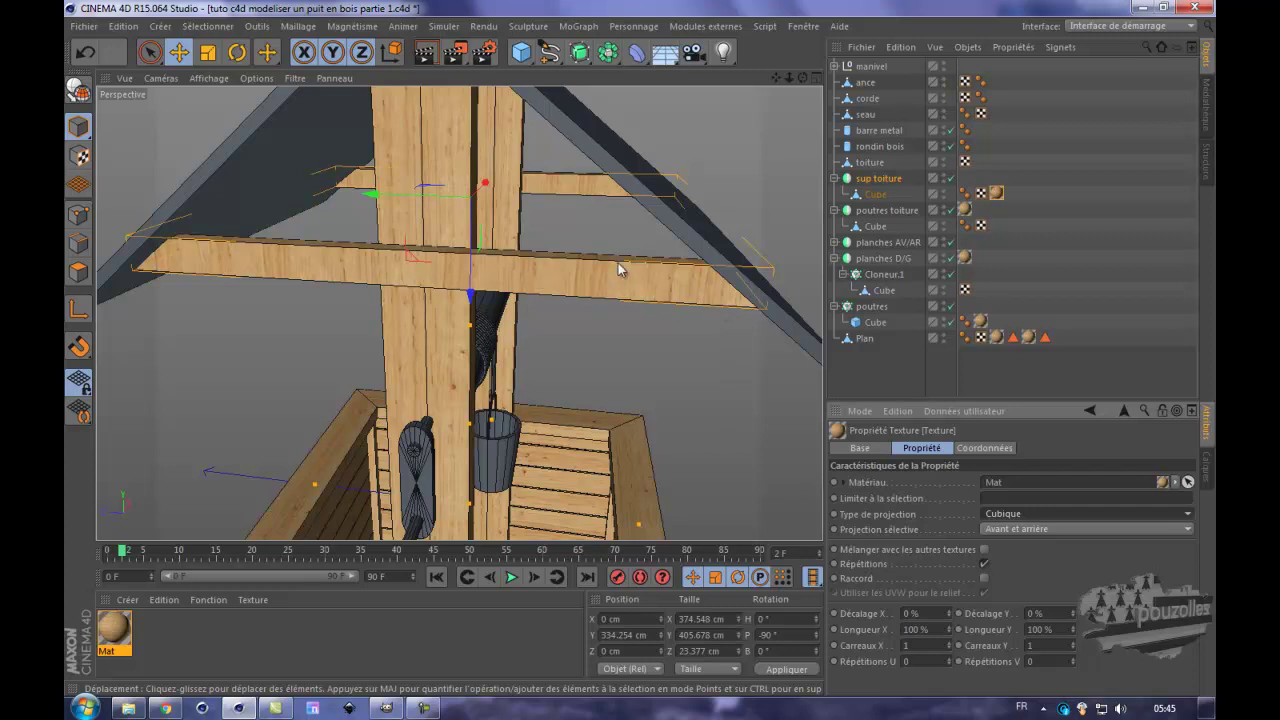
- Rotate the cubic texture projection on the Cube inside sup toiture so the wood grain runs along the beams, and return to model mode
drag(802, 78, 642, 343)
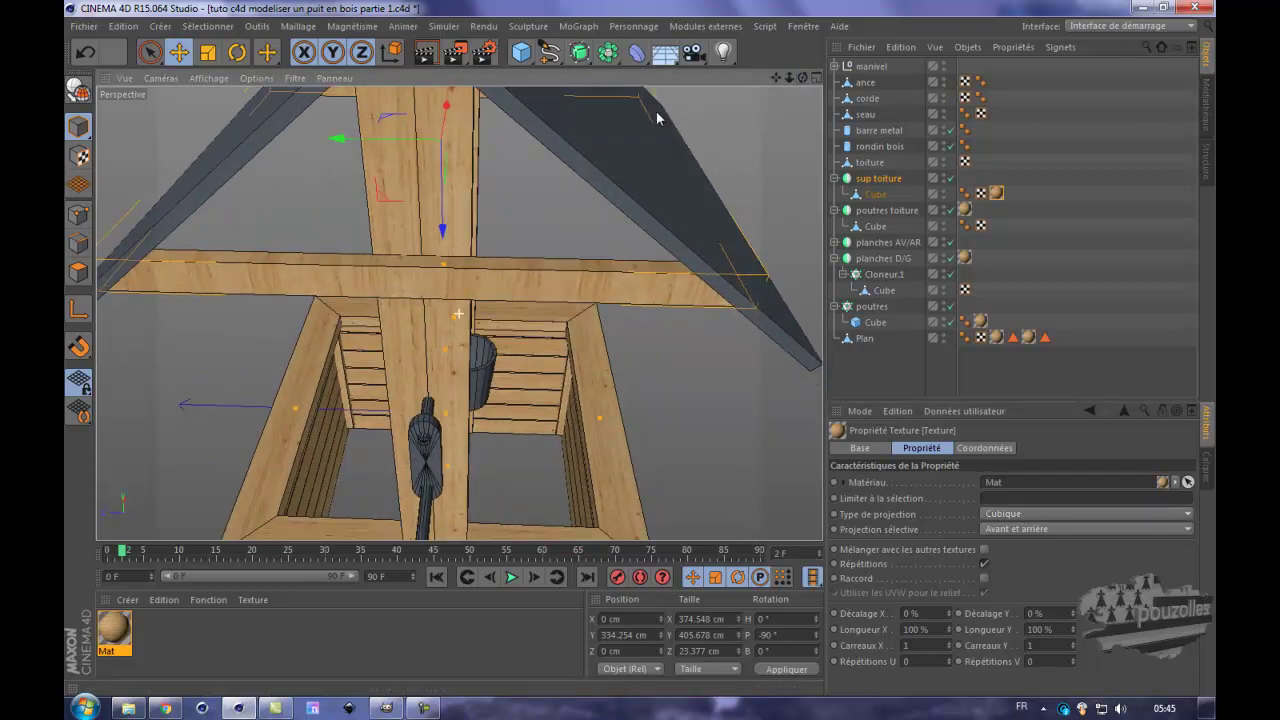
click(80, 158)
click(80, 157)
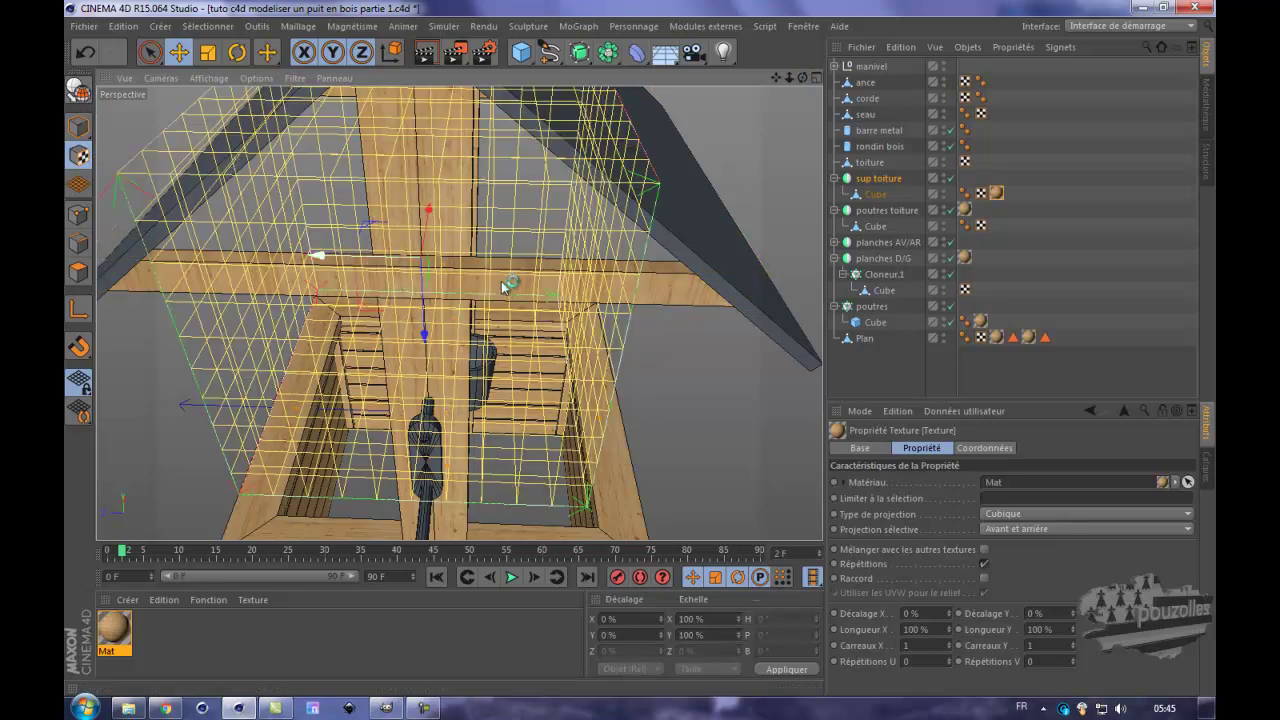
click(236, 54)
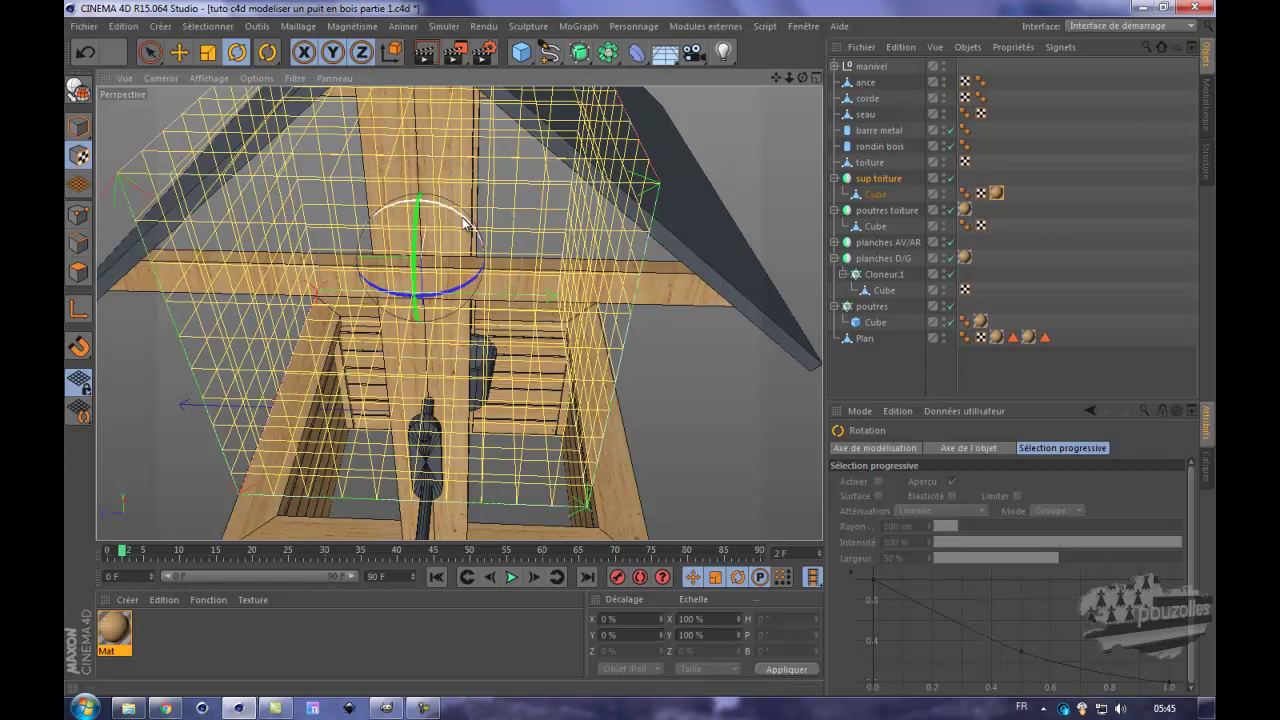
drag(462, 220, 512, 314)
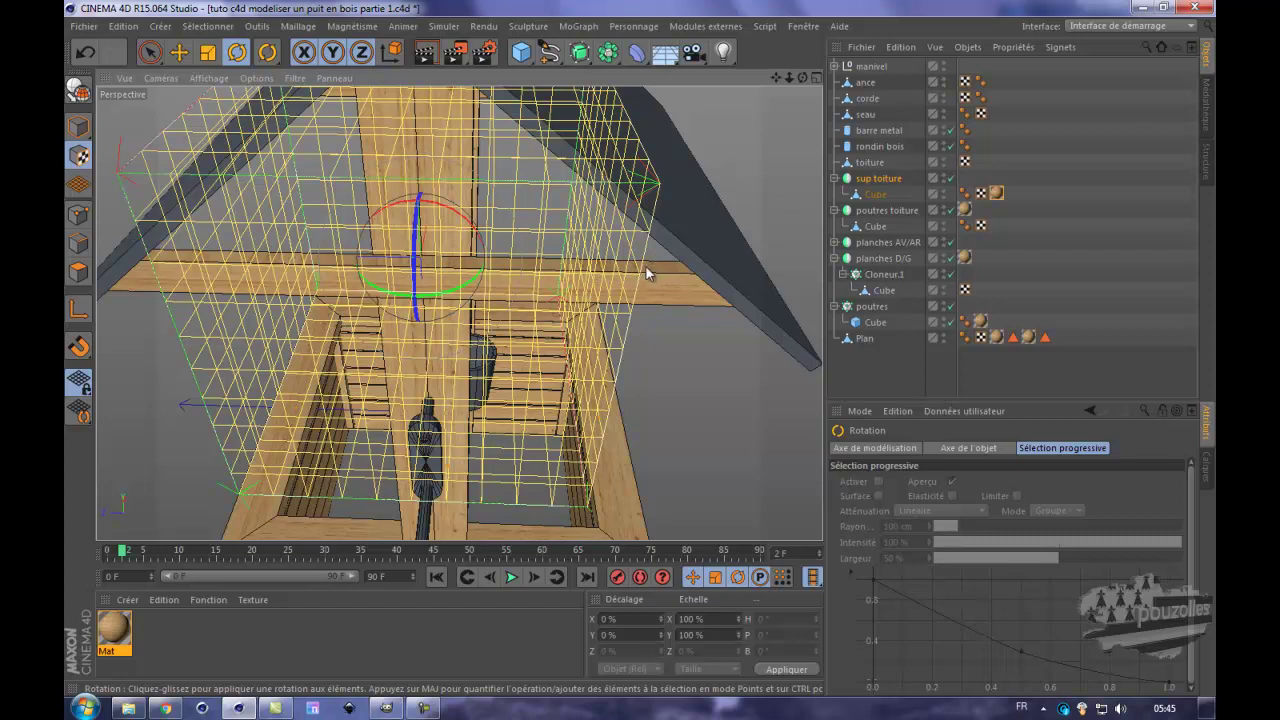
drag(466, 291, 357, 290)
click(79, 127)
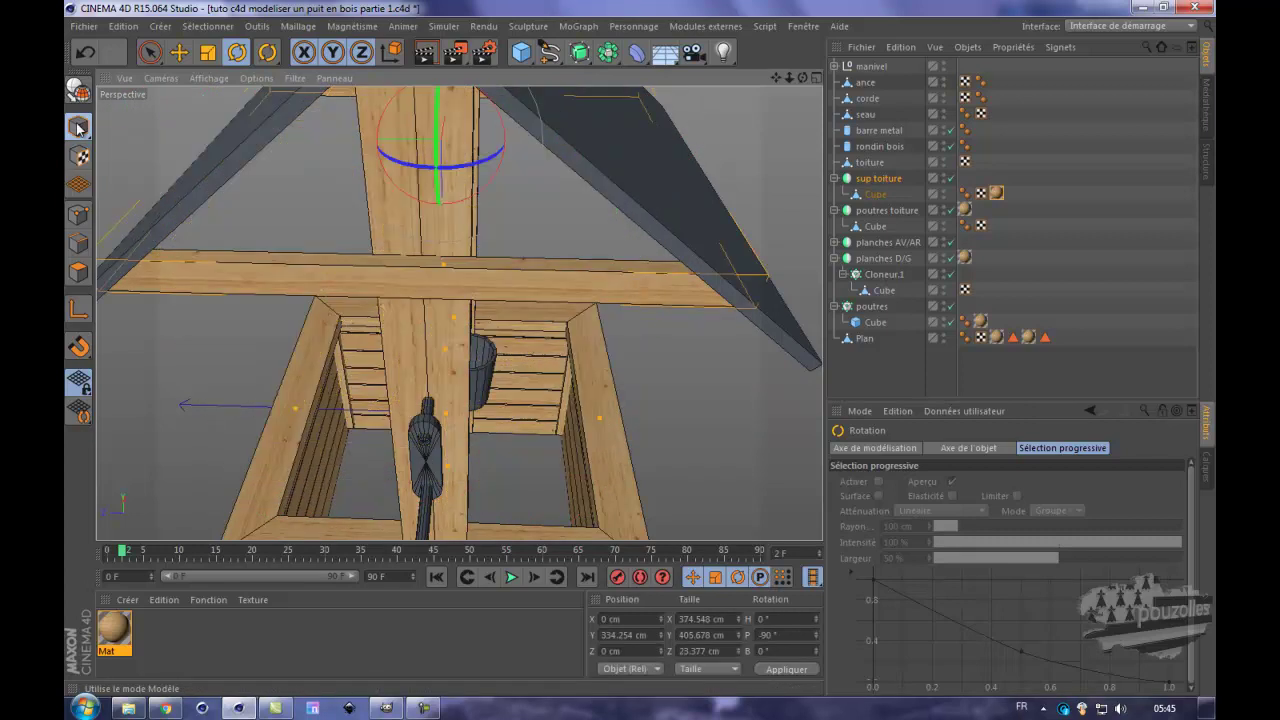
- Apply the Mat material to manivel bois inside the manivel group and render the view to check the crank
alt+right_drag(547, 263, 546, 293)
alt+drag(546, 292, 641, 348)
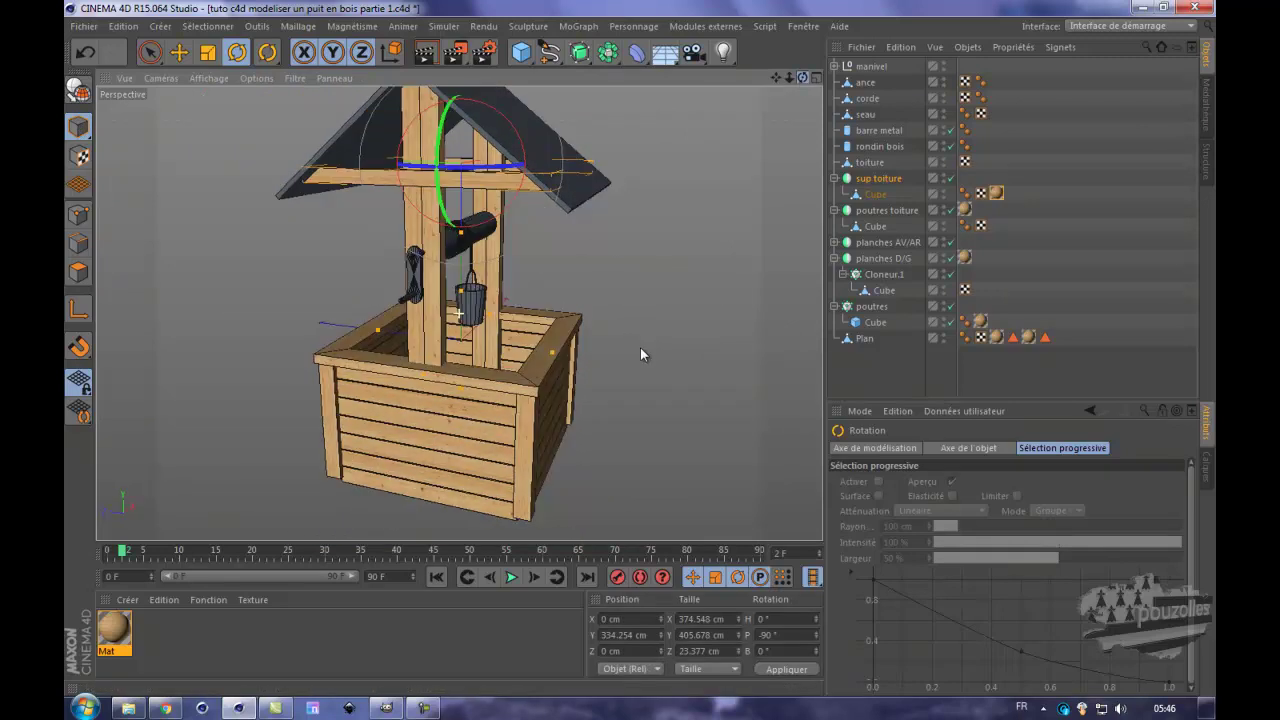
scroll(405, 277, up, 8)
scroll(405, 280, up, 3)
click(403, 283)
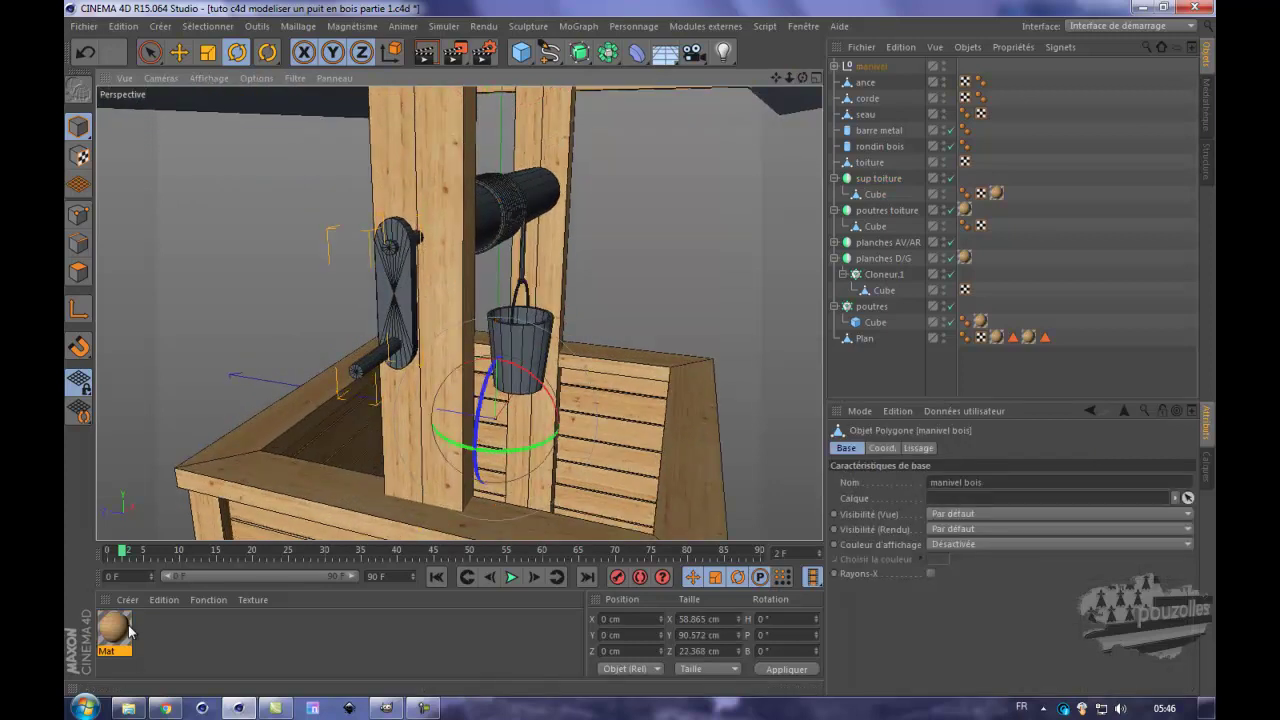
click(835, 66)
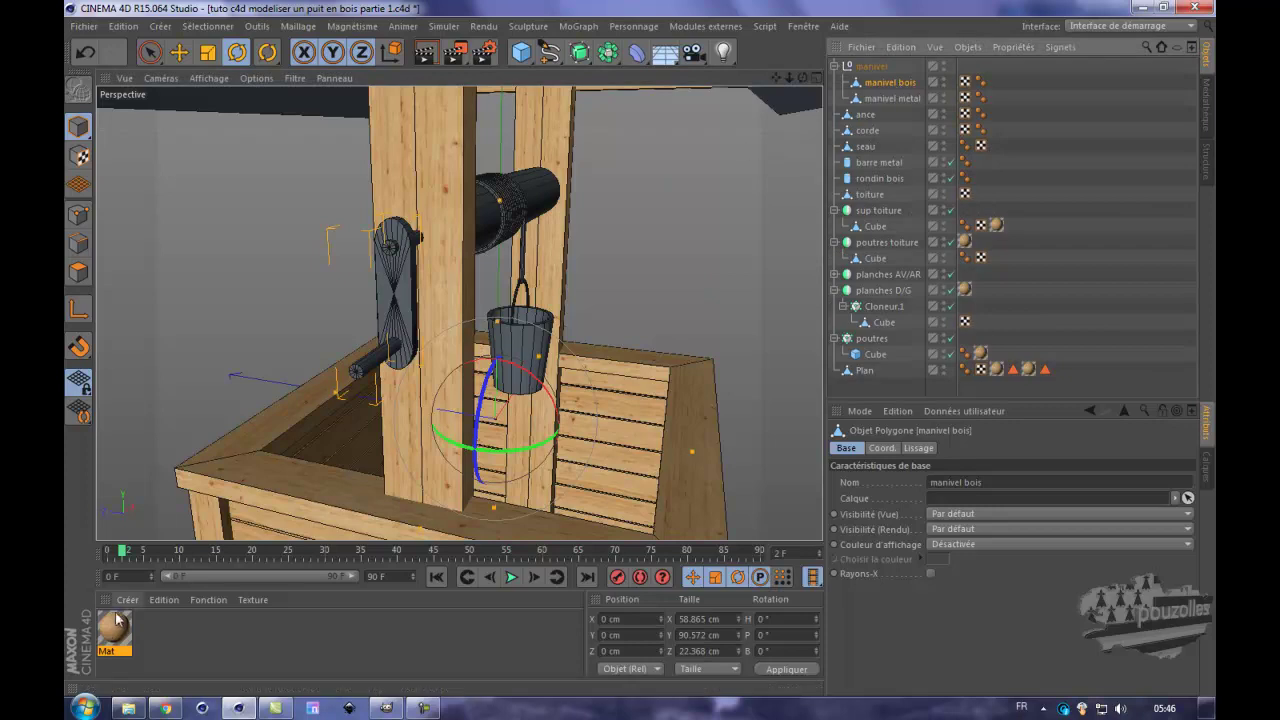
drag(120, 614, 189, 626)
drag(893, 86, 891, 85)
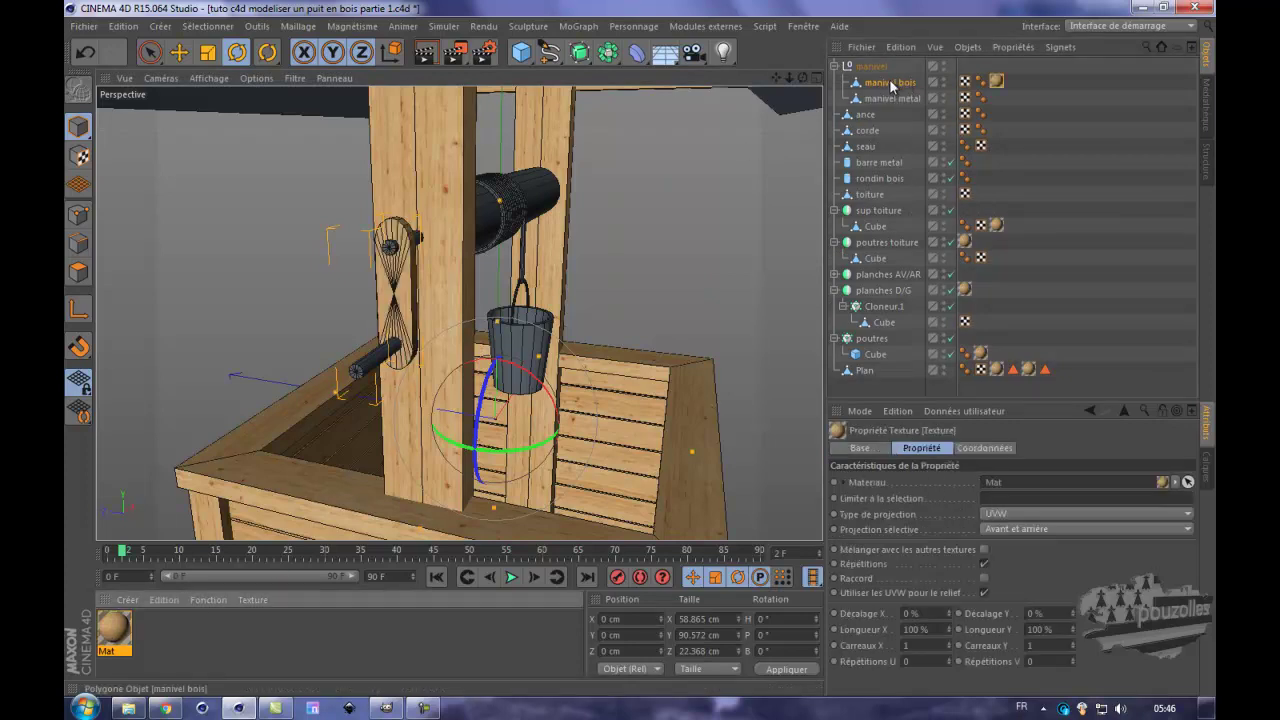
click(425, 54)
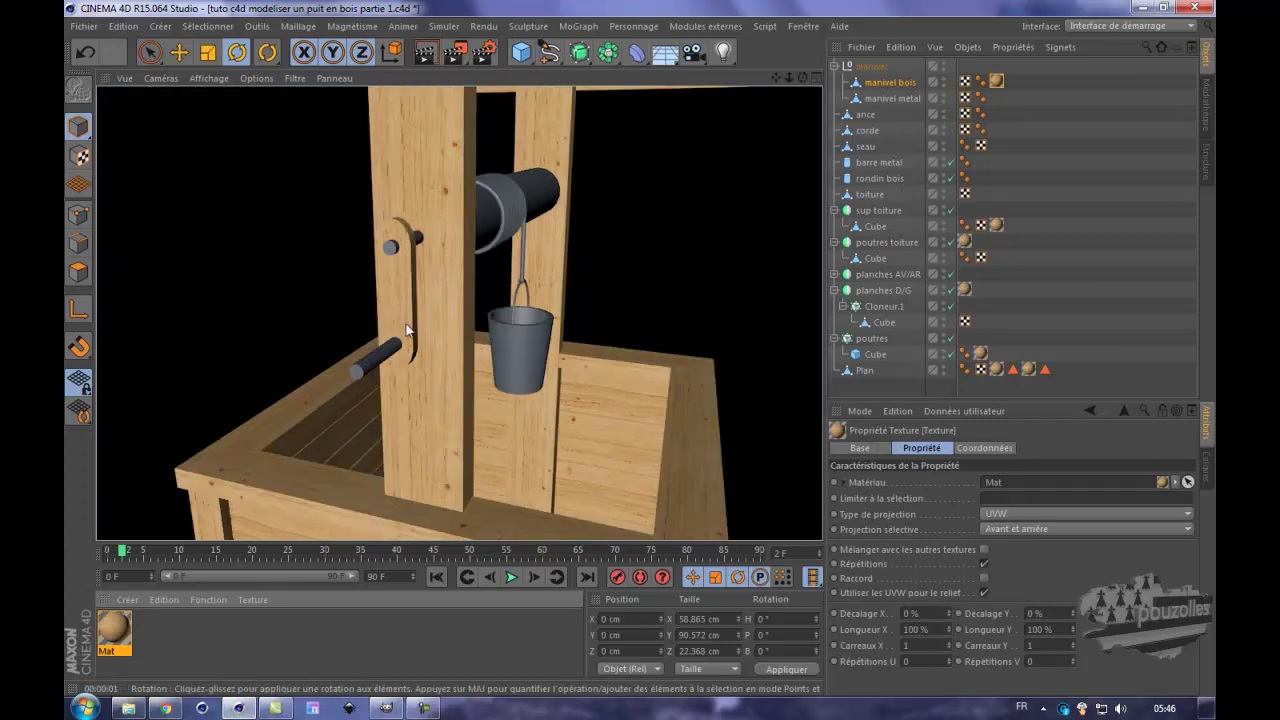
- Apply the Mat material to the rondin bois cylinder that carries the rope
drag(803, 78, 664, 148)
click(548, 225)
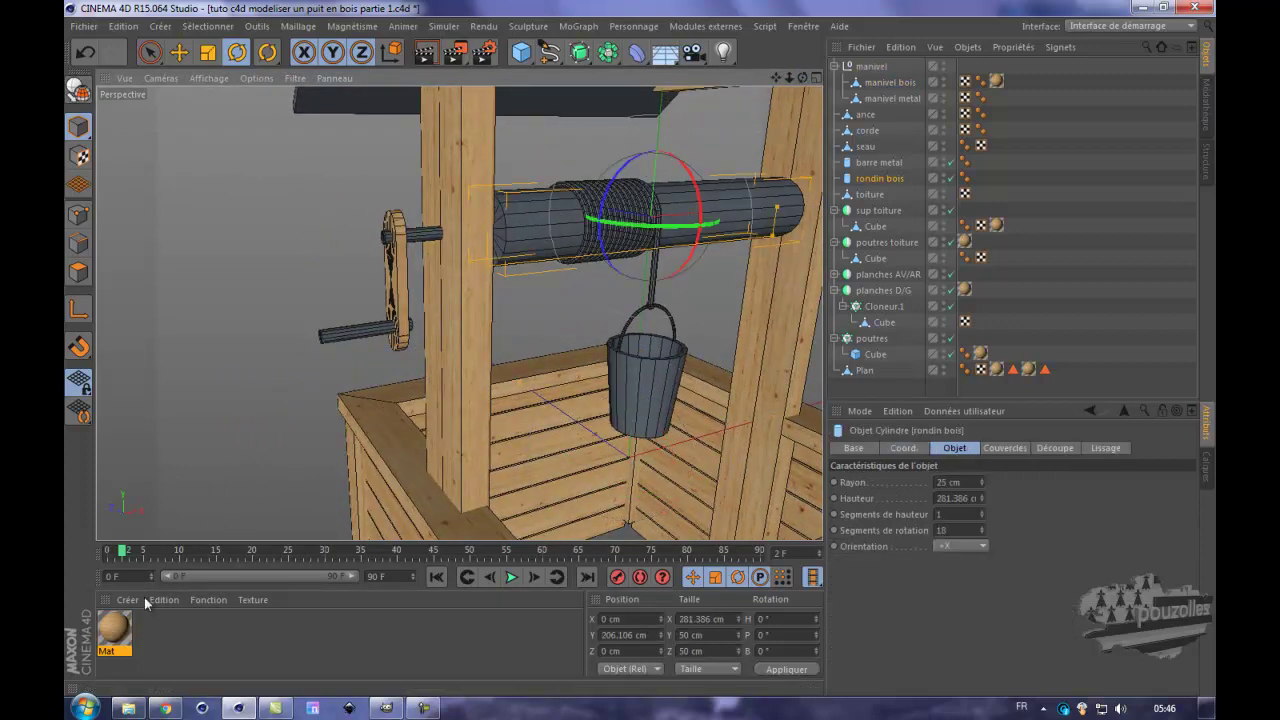
drag(120, 626, 131, 627)
drag(525, 235, 525, 235)
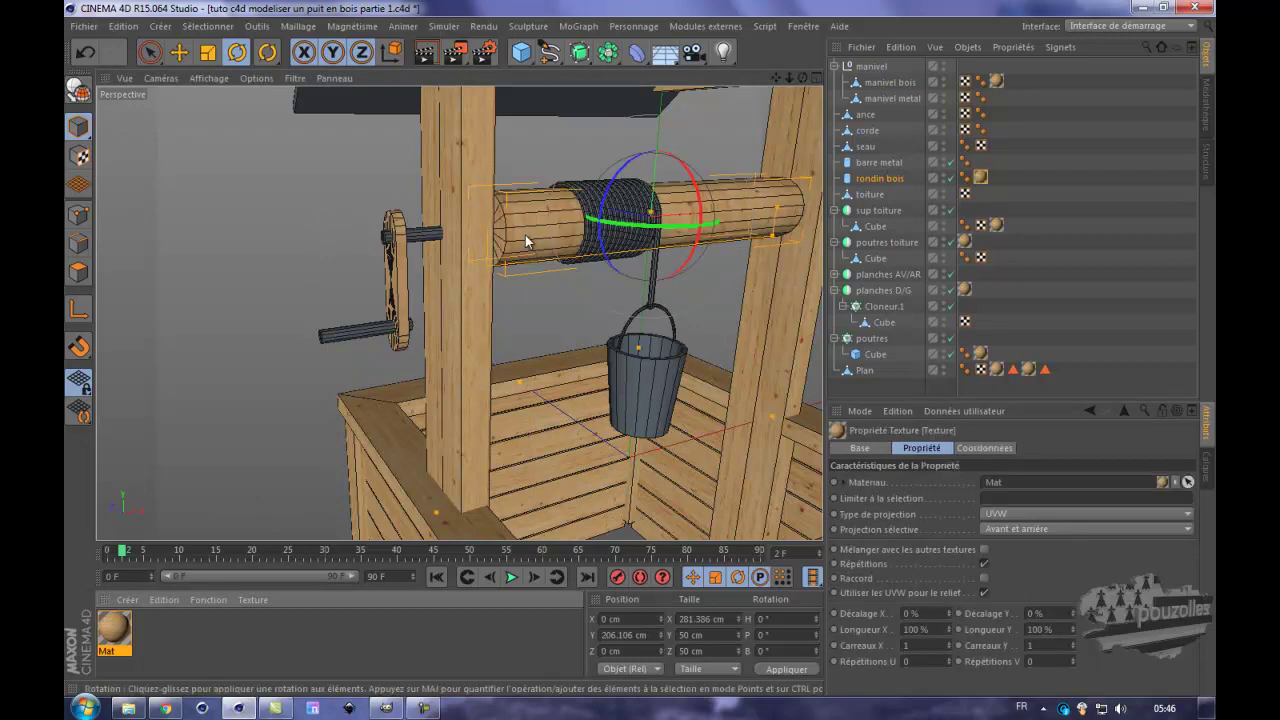
scroll(770, 193, up, 3)
scroll(770, 188, up, 1)
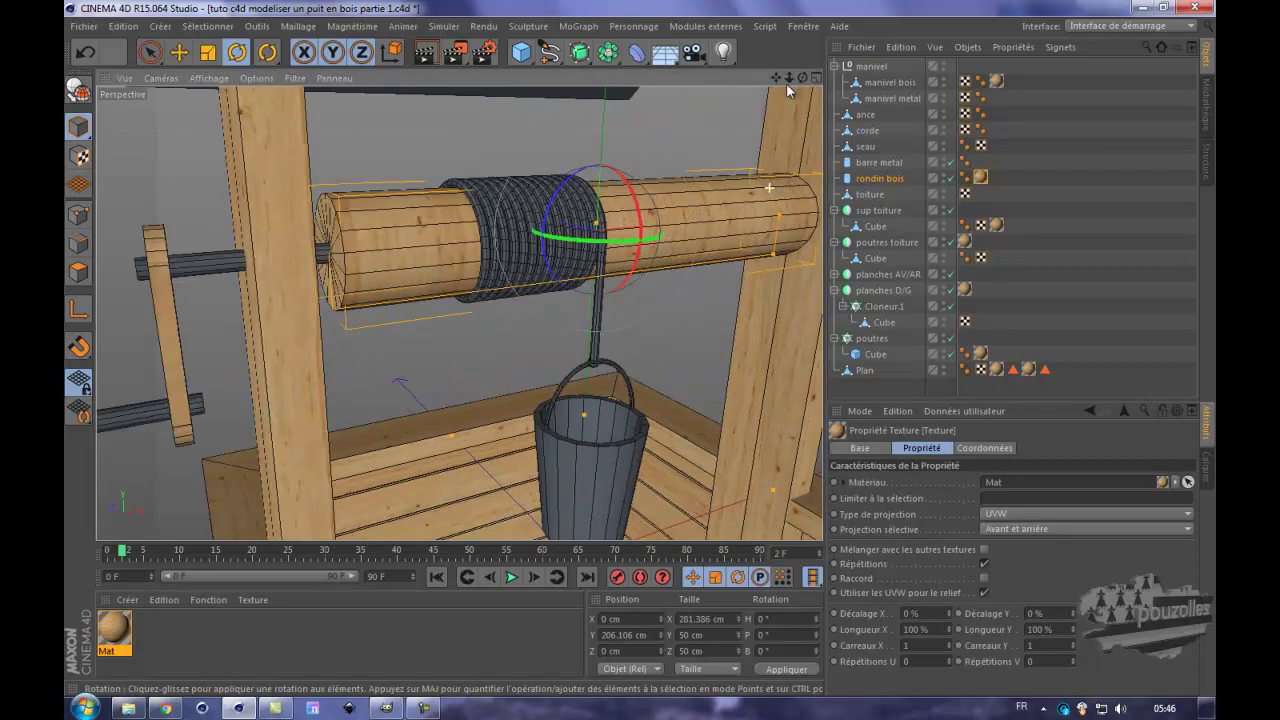
drag(777, 78, 634, 350)
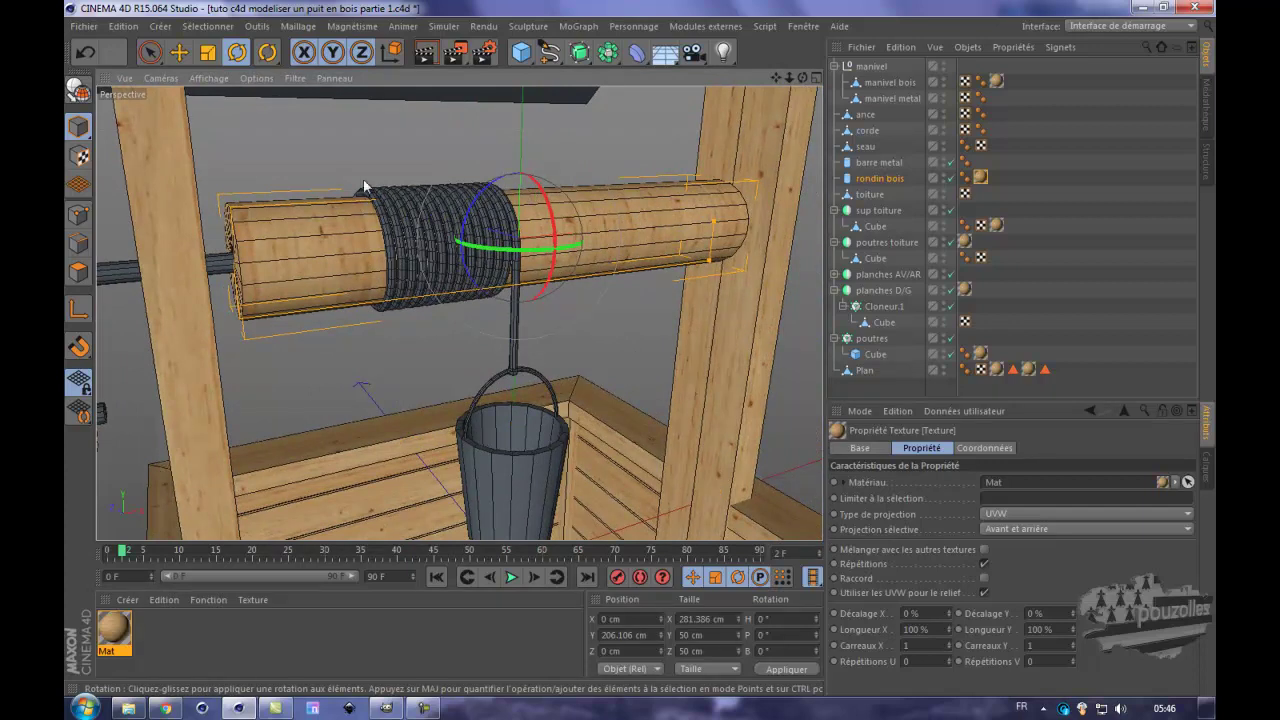
- Try rotating the UVW texture projection of rondin bois in texture mode, and undo the rotation
click(78, 155)
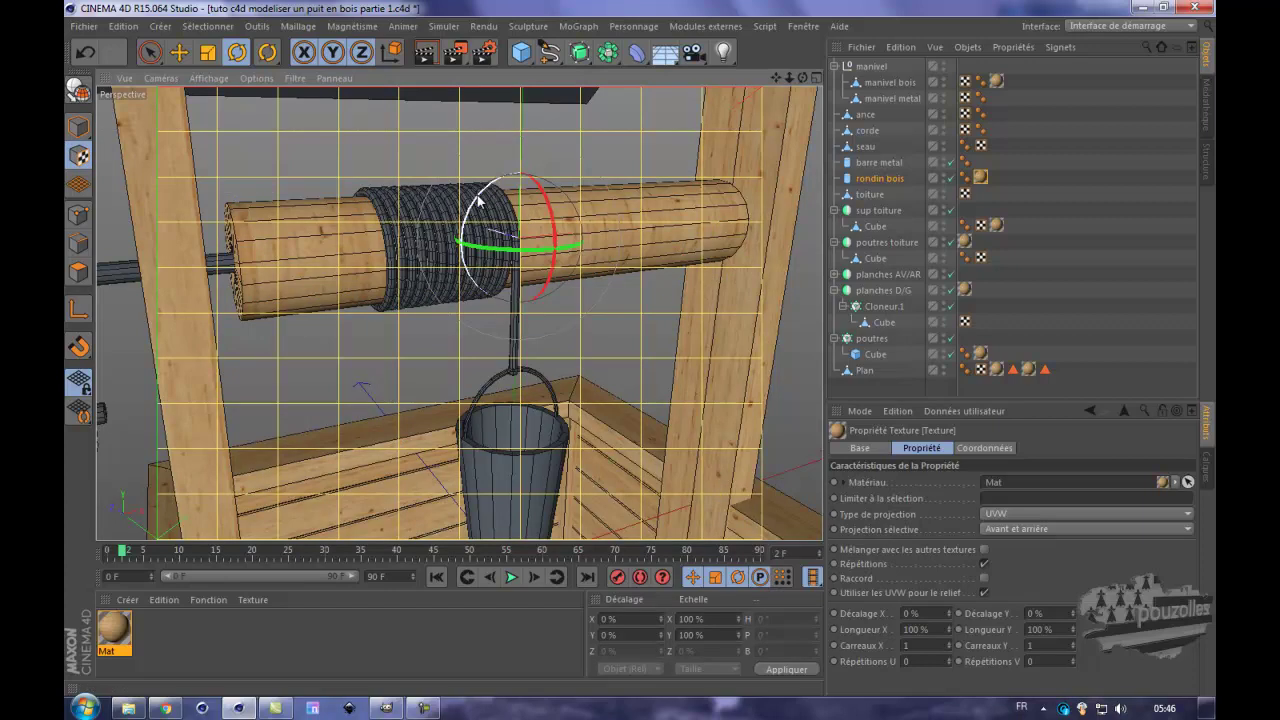
drag(477, 205, 565, 245)
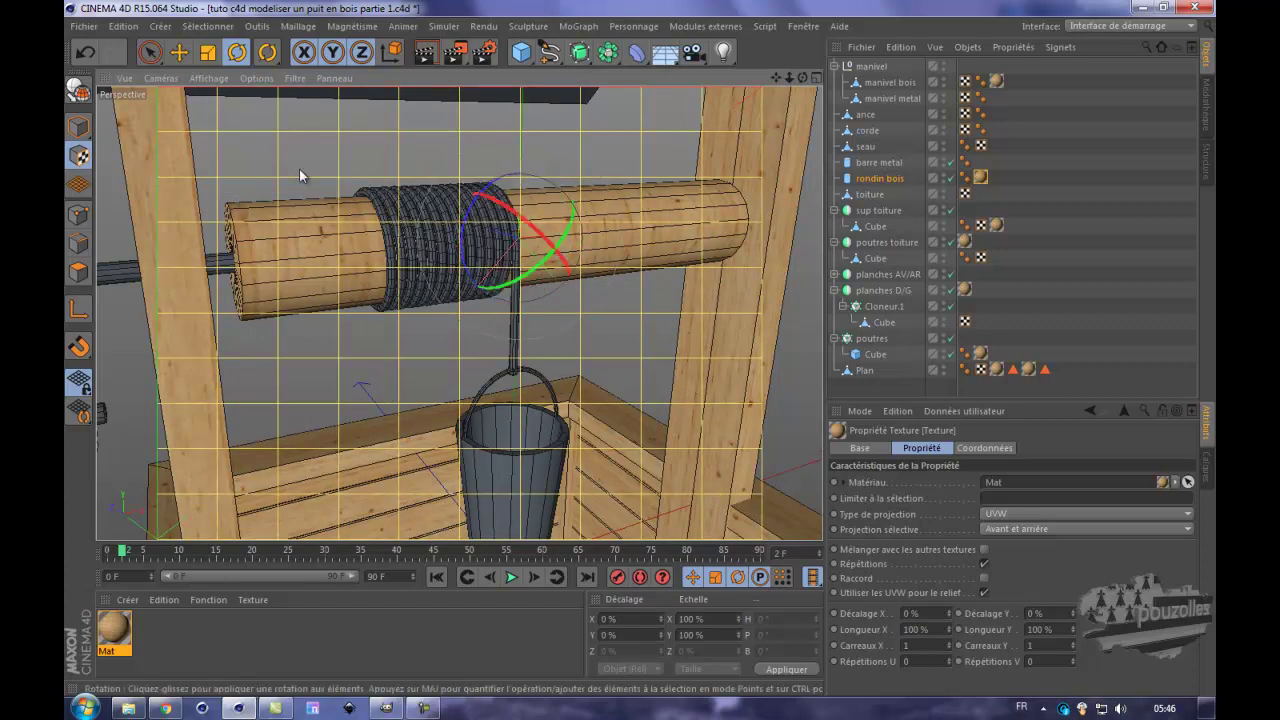
click(94, 50)
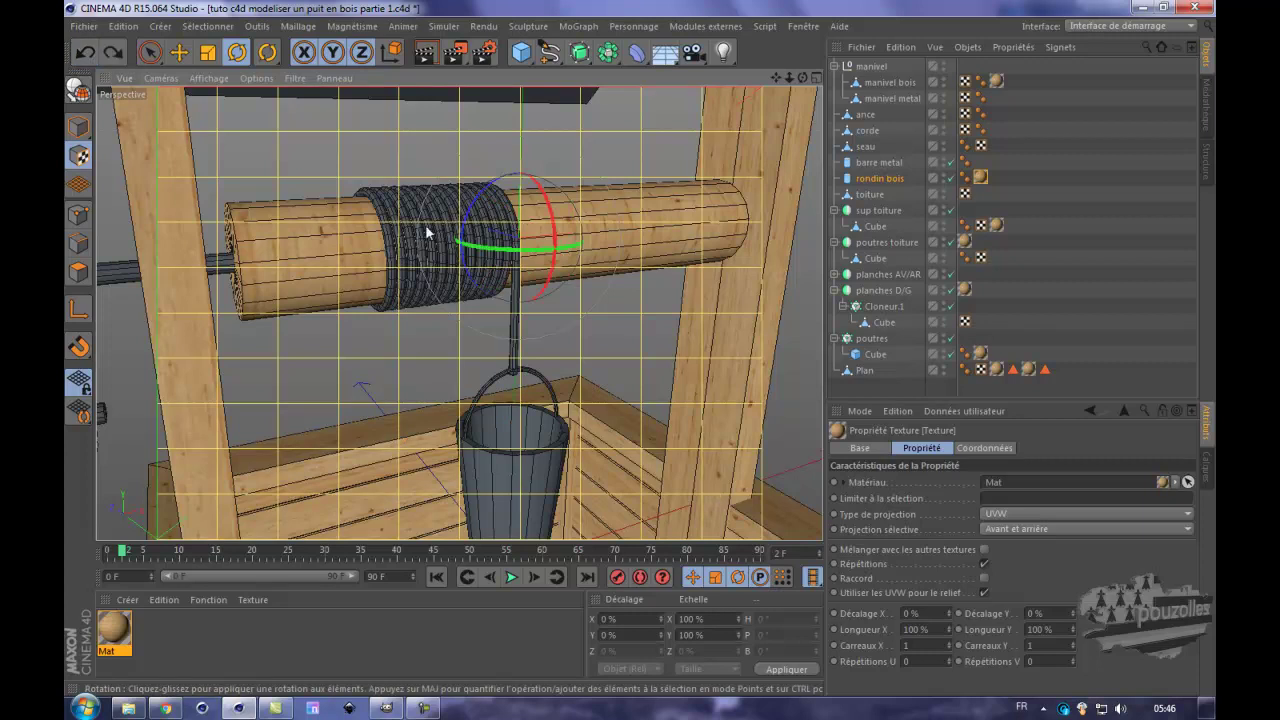
- Set the projection type of the rondin bois texture to Cubique
click(983, 178)
click(1035, 512)
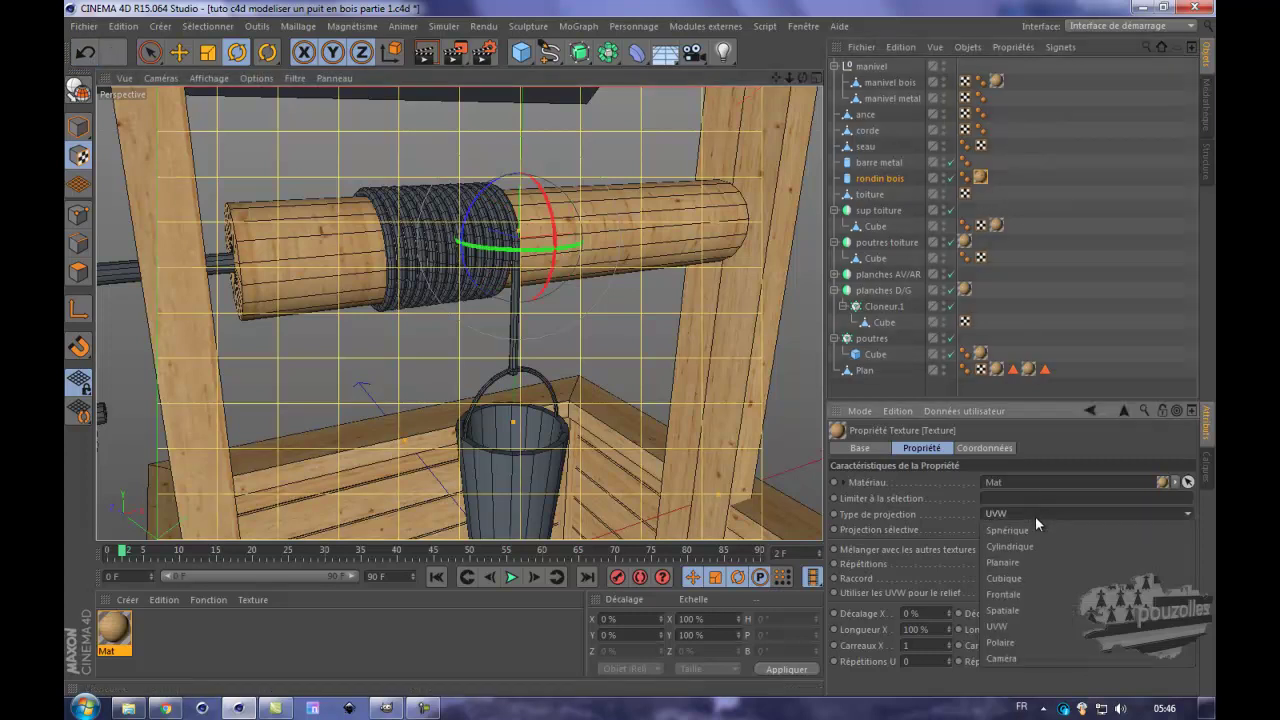
click(1027, 577)
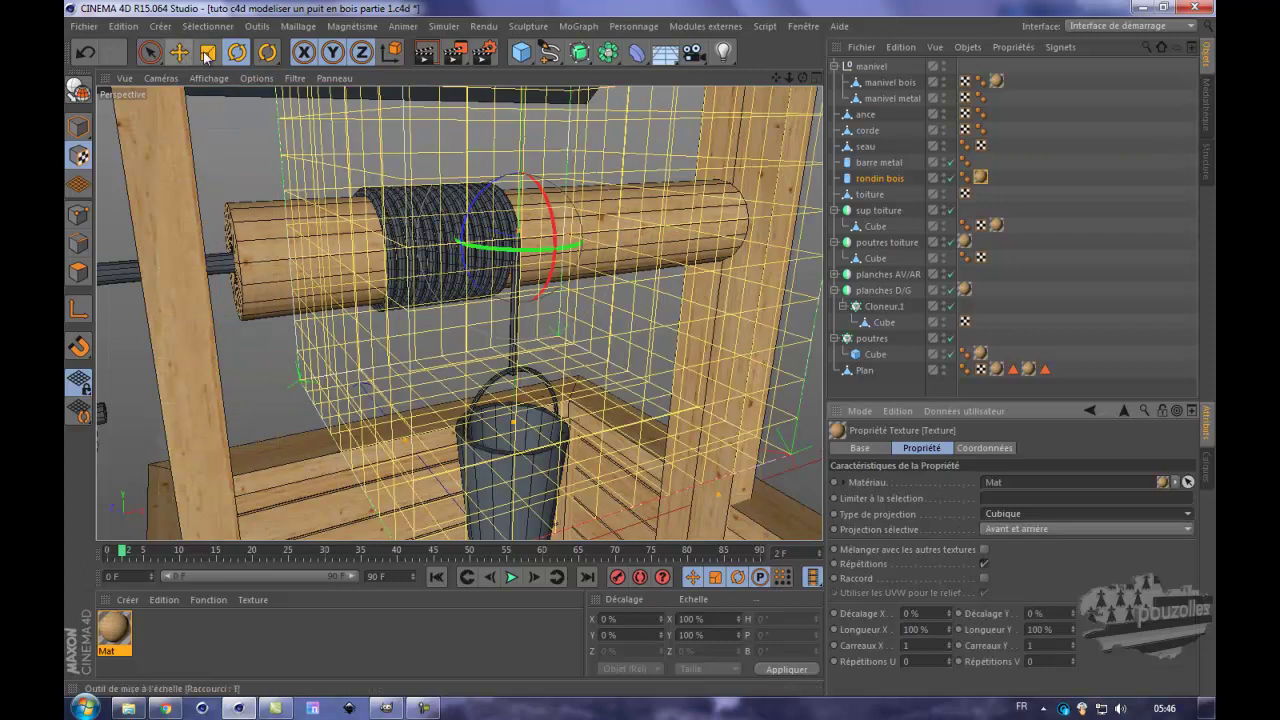
- Render the view from two angles to check the wood texture on the rondin bois log
click(426, 53)
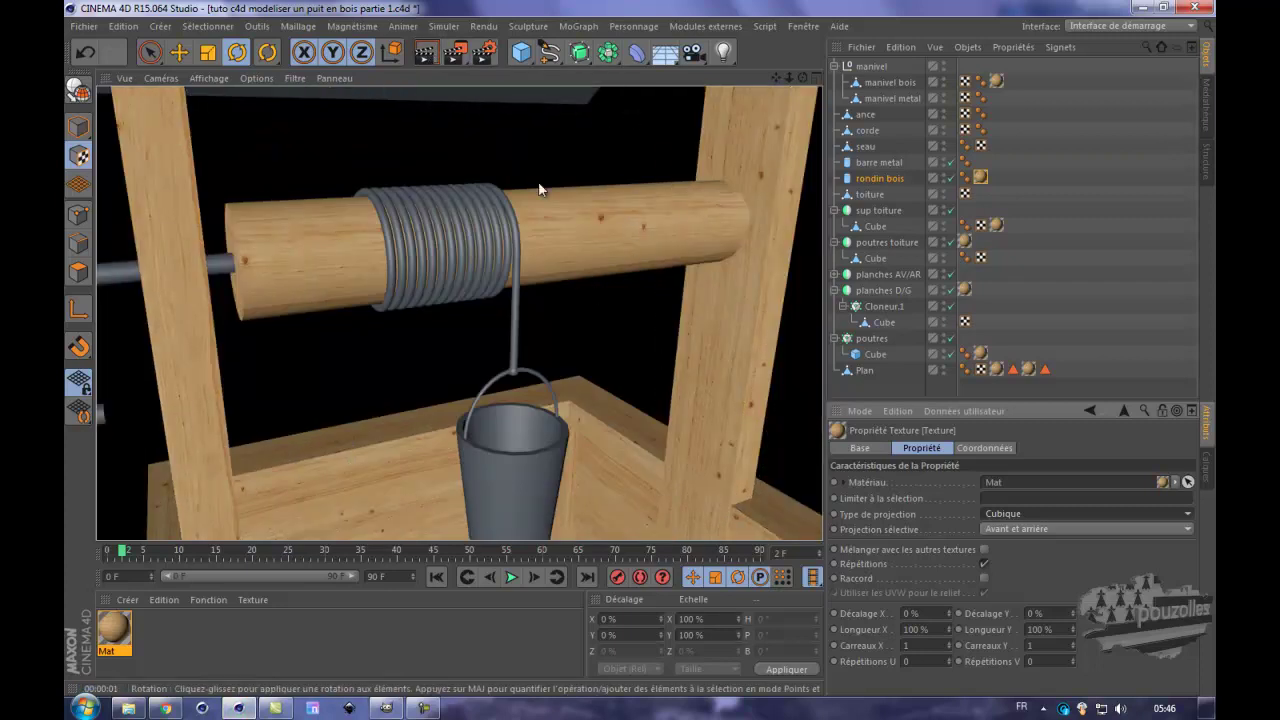
mouse_move(803, 77)
mouse_down()
mouse_move(640, 357)
mouse_move(795, 74)
mouse_up()
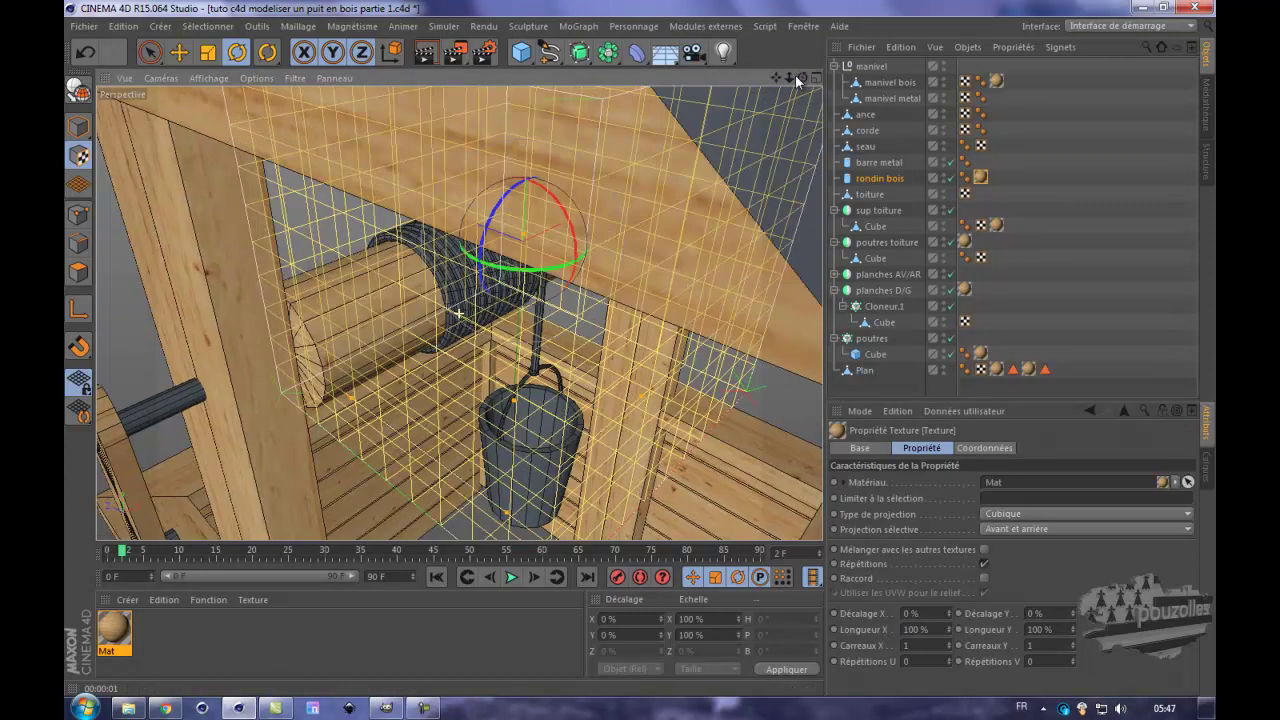
click(427, 55)
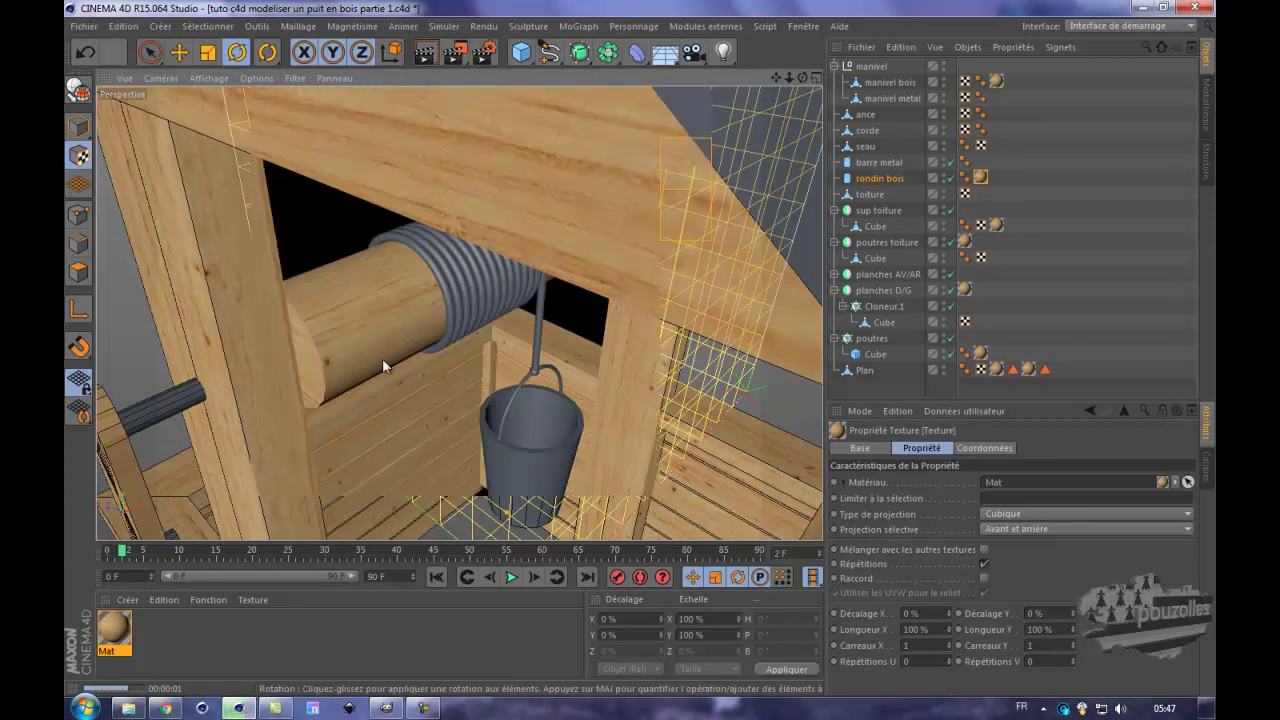
alt+drag(357, 345, 340, 341)
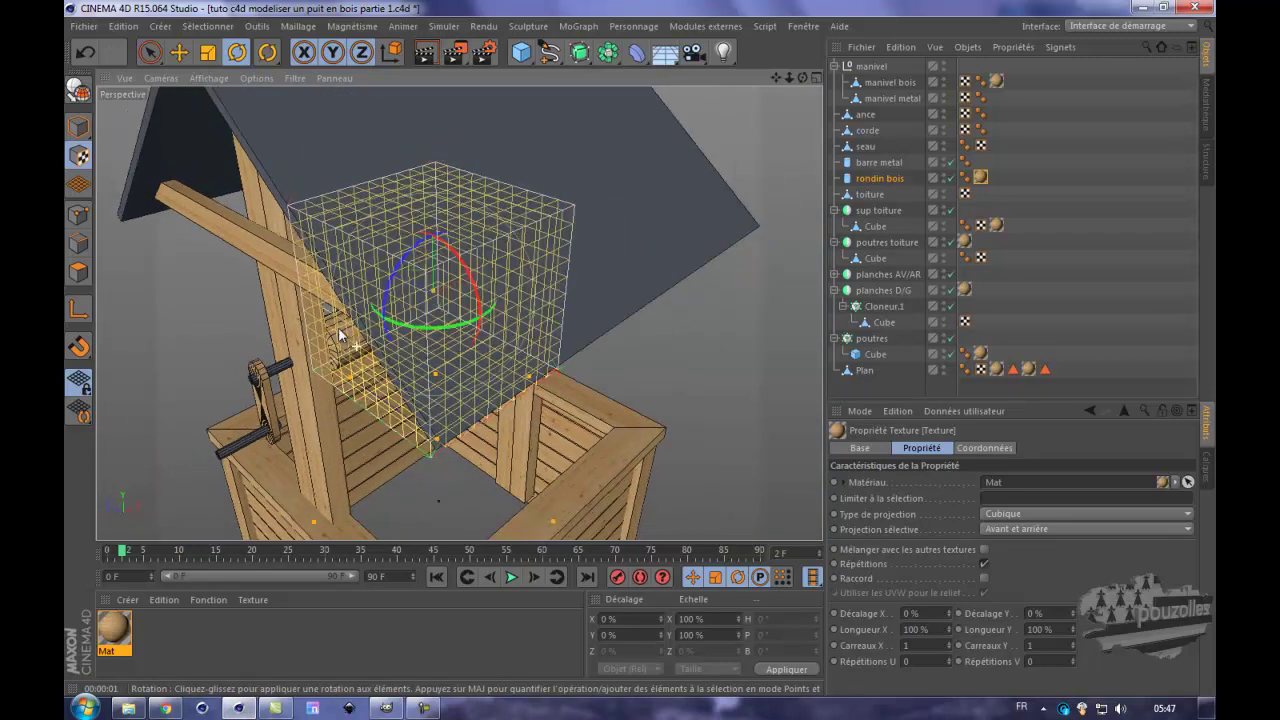
- Return to model mode with the Move tool and select the well's roof object, toiture
scroll(340, 341, down, 2)
drag(802, 78, 648, 347)
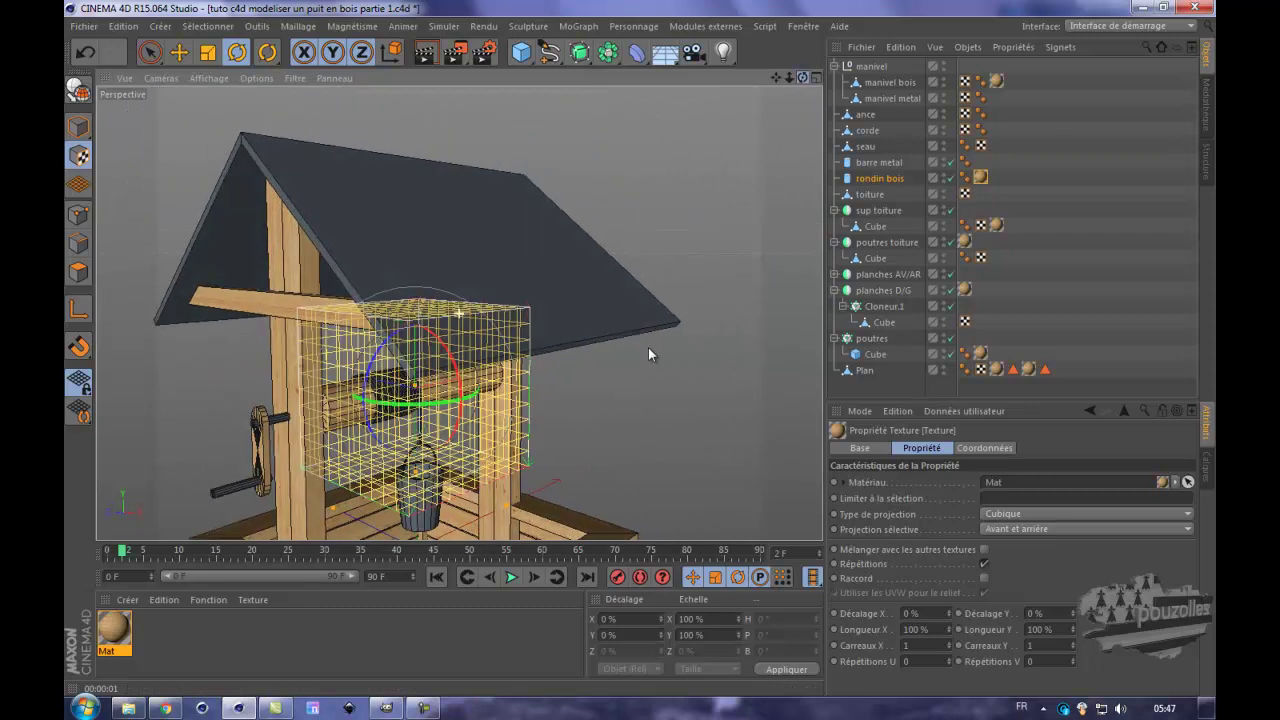
scroll(765, 154, down, 2)
drag(801, 79, 641, 348)
scroll(749, 157, up, 2)
drag(788, 84, 641, 348)
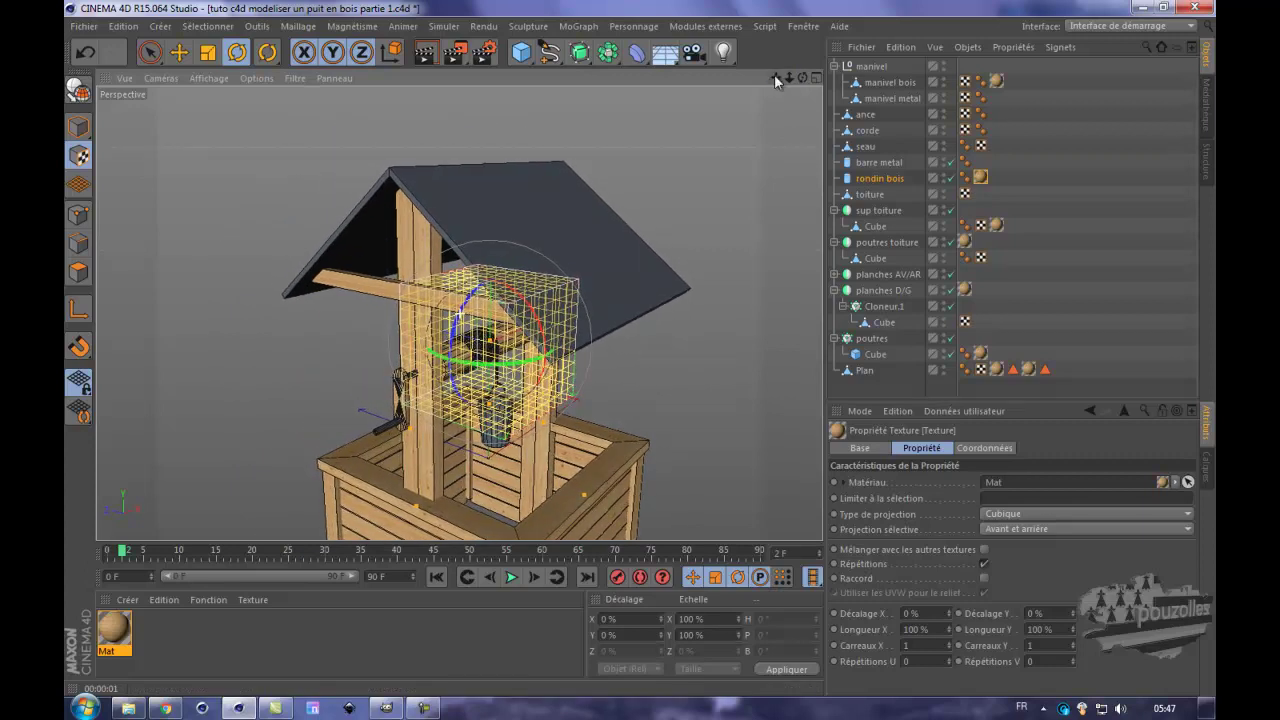
scroll(382, 258, up, 1)
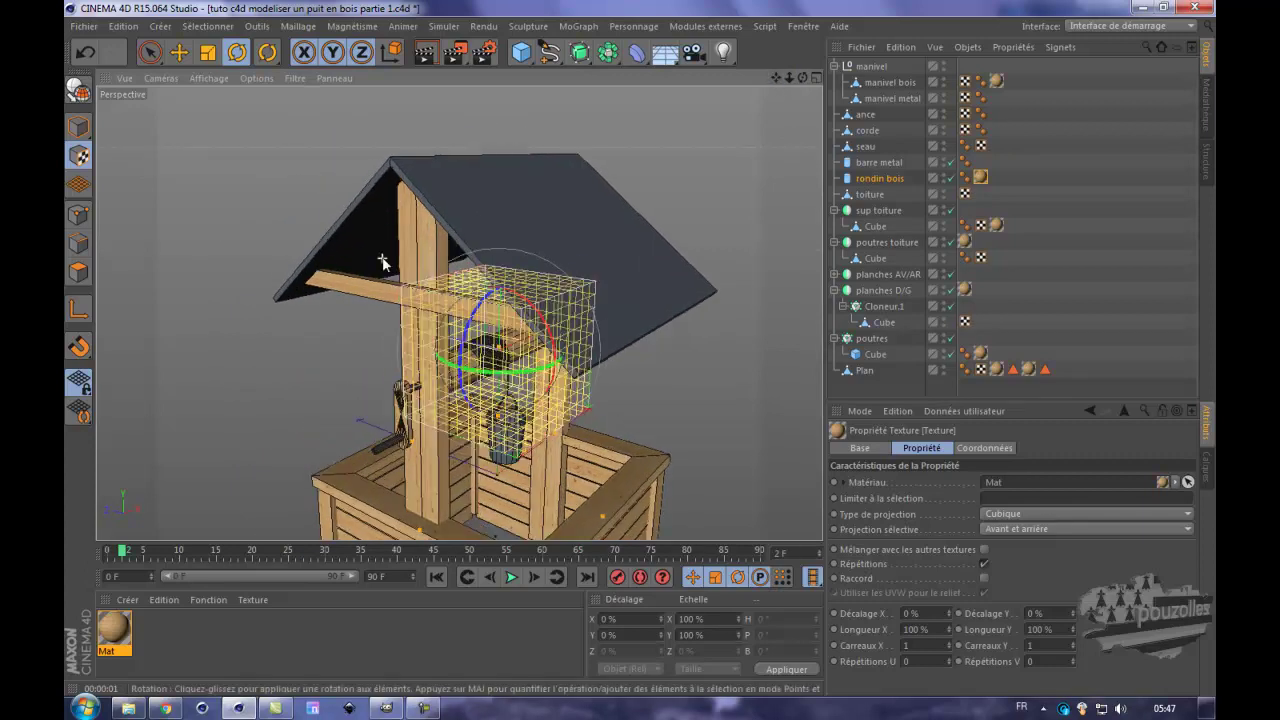
click(78, 125)
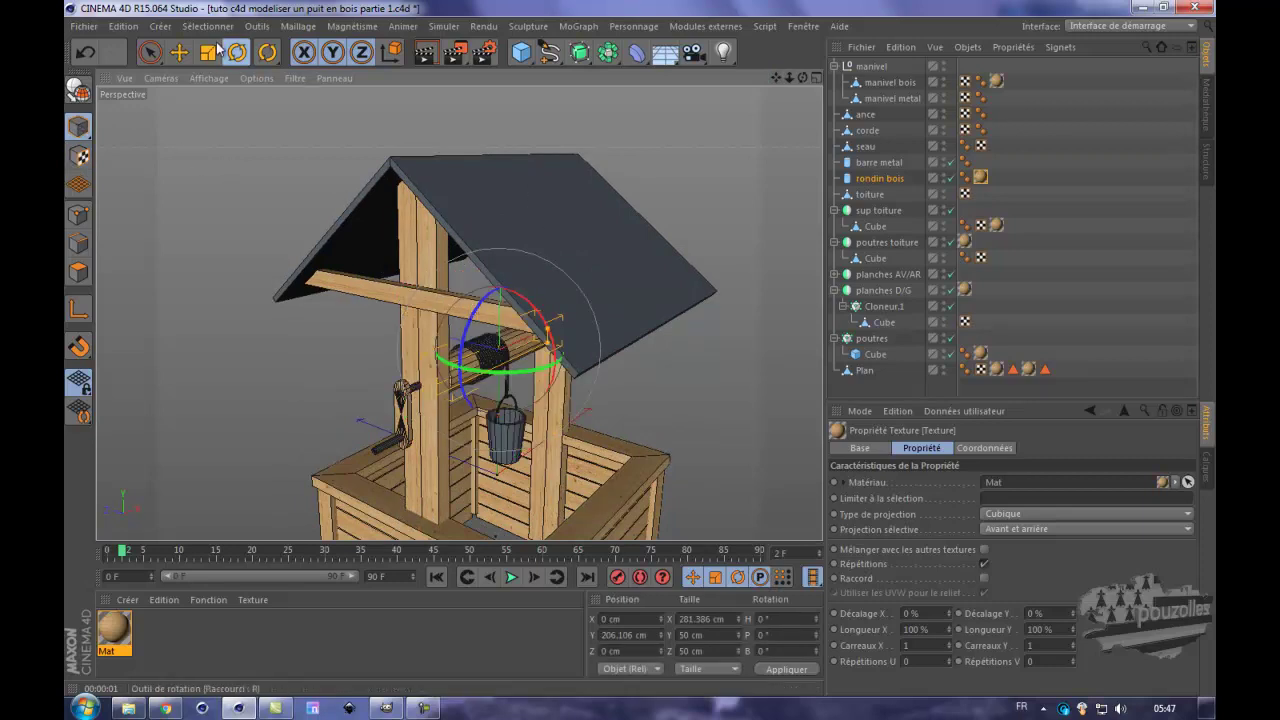
click(179, 53)
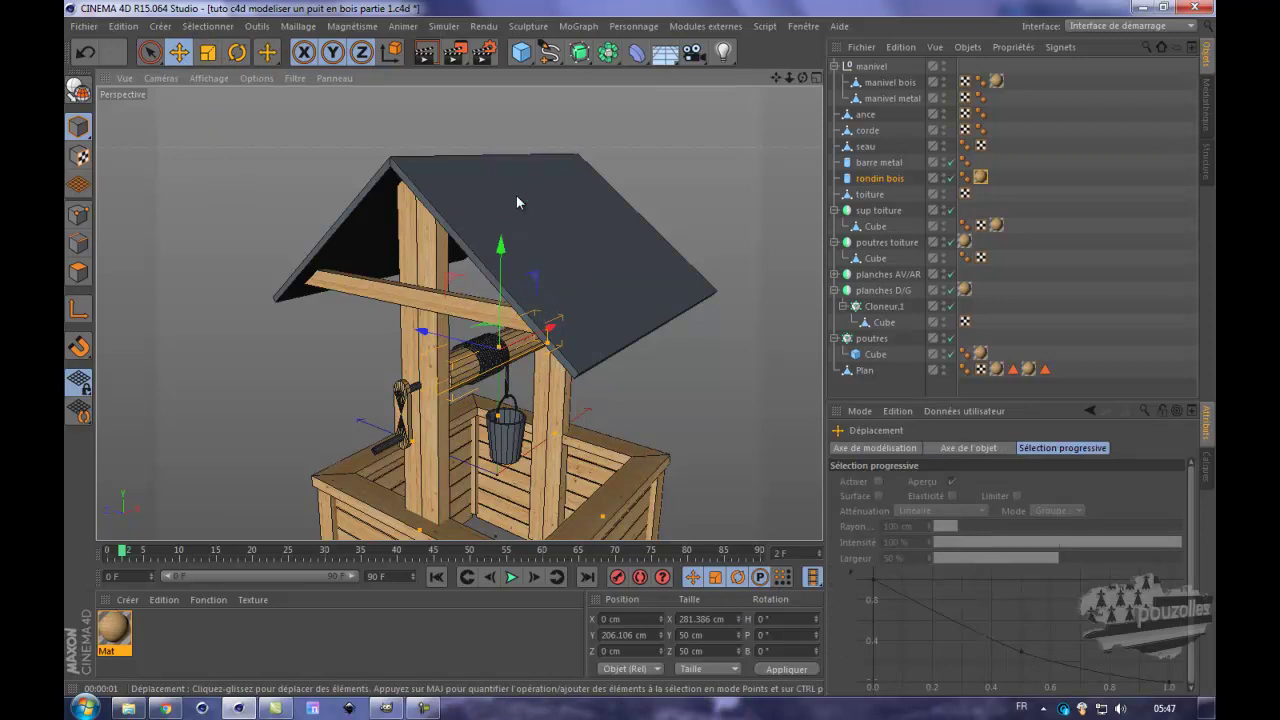
click(583, 197)
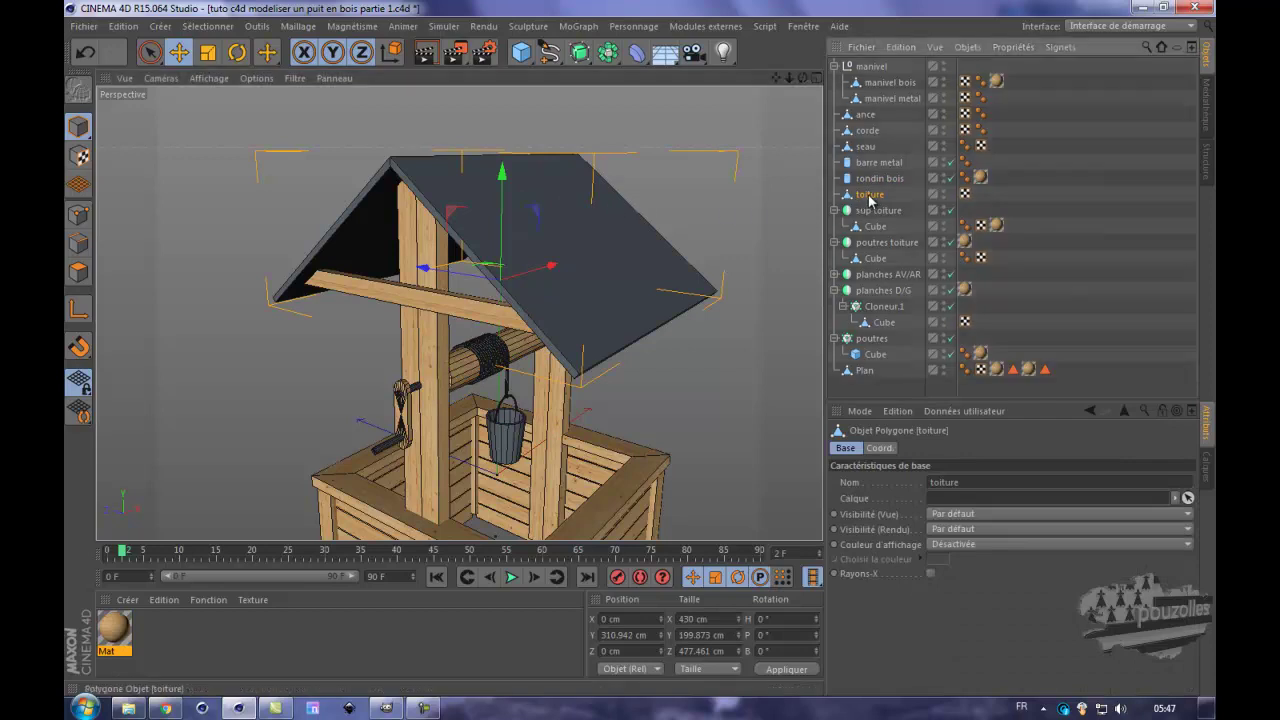
- Extrude the two outer slope polygons of the roof by 1.3 cm and check the thickness along the edge
click(84, 272)
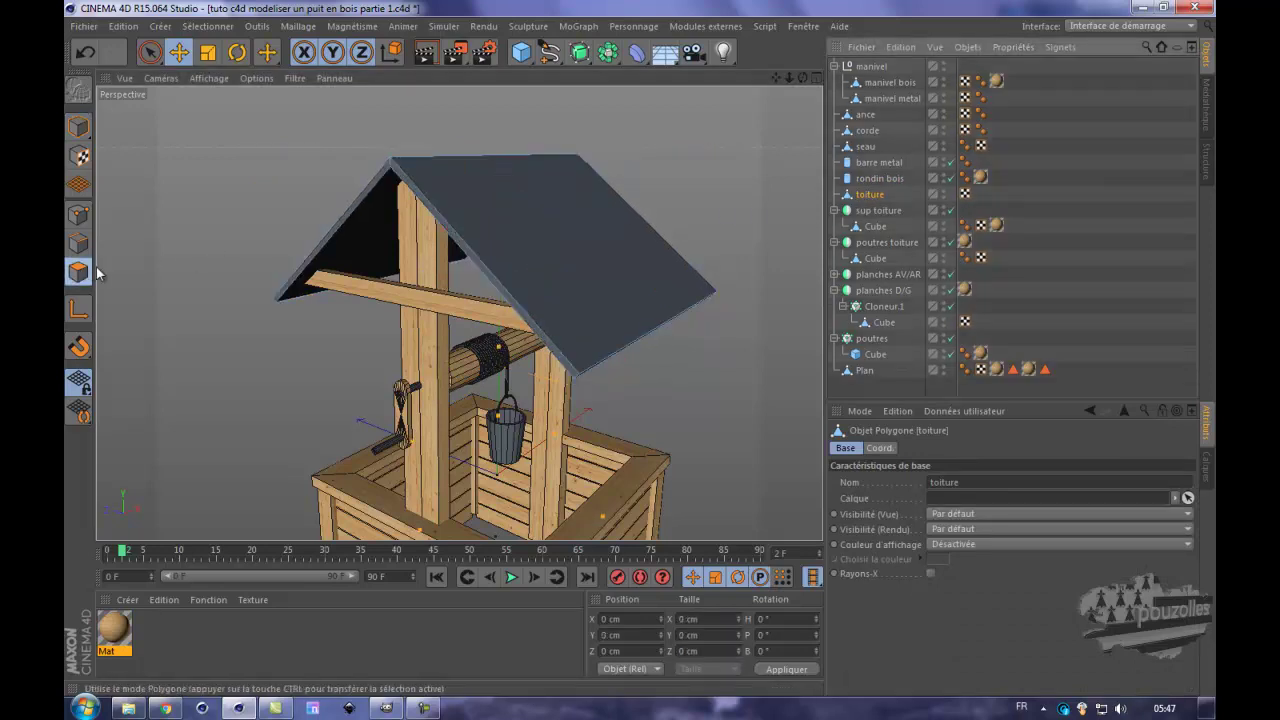
click(493, 218)
alt+drag(647, 349, 663, 101)
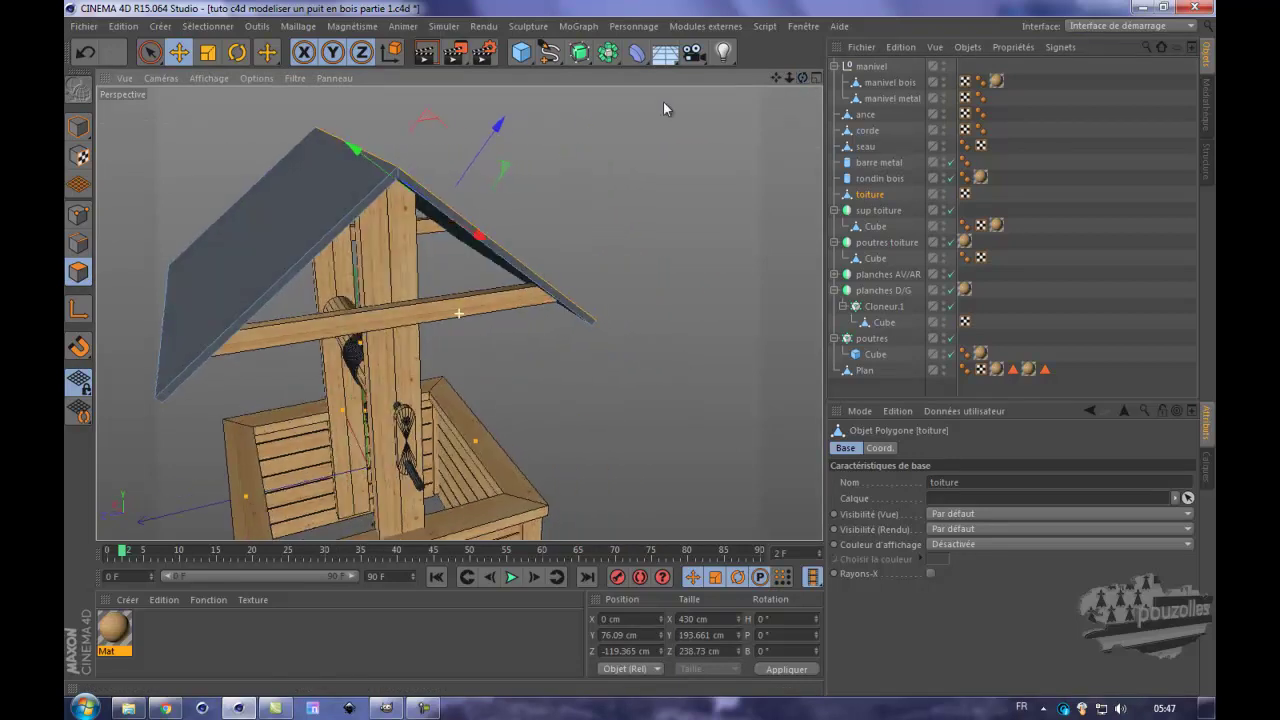
click(308, 211)
right_click(650, 185)
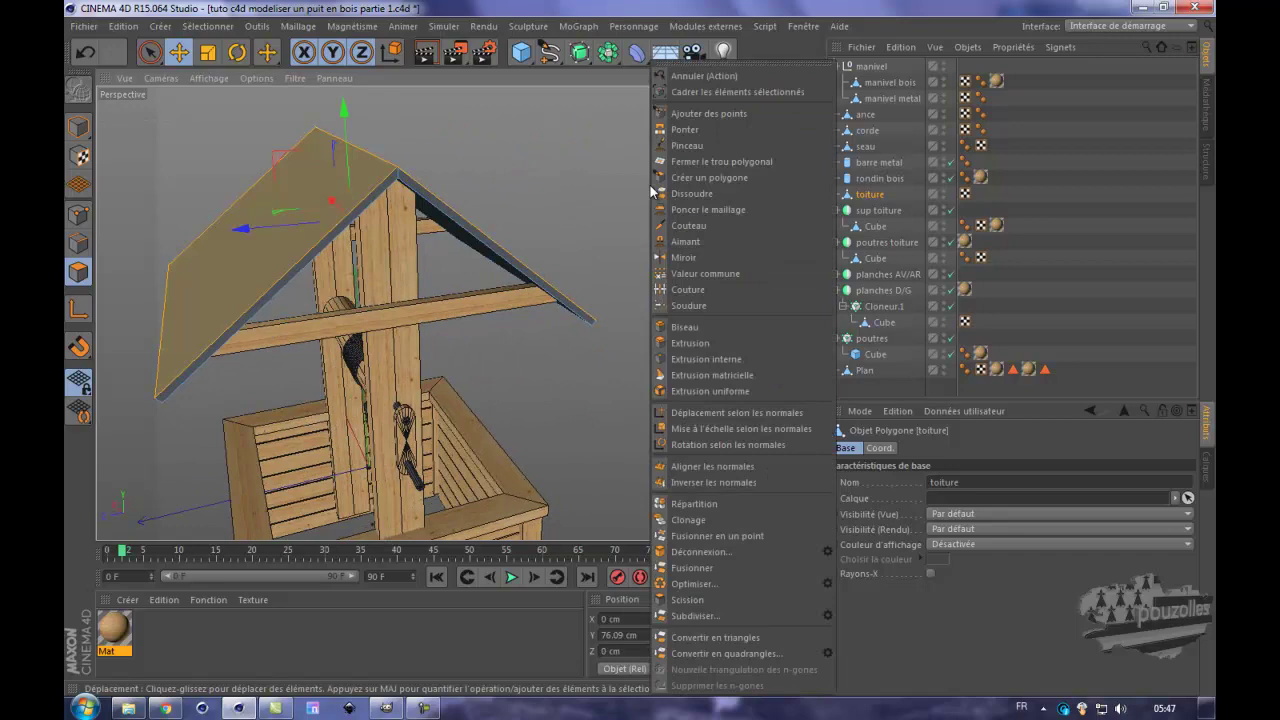
click(690, 343)
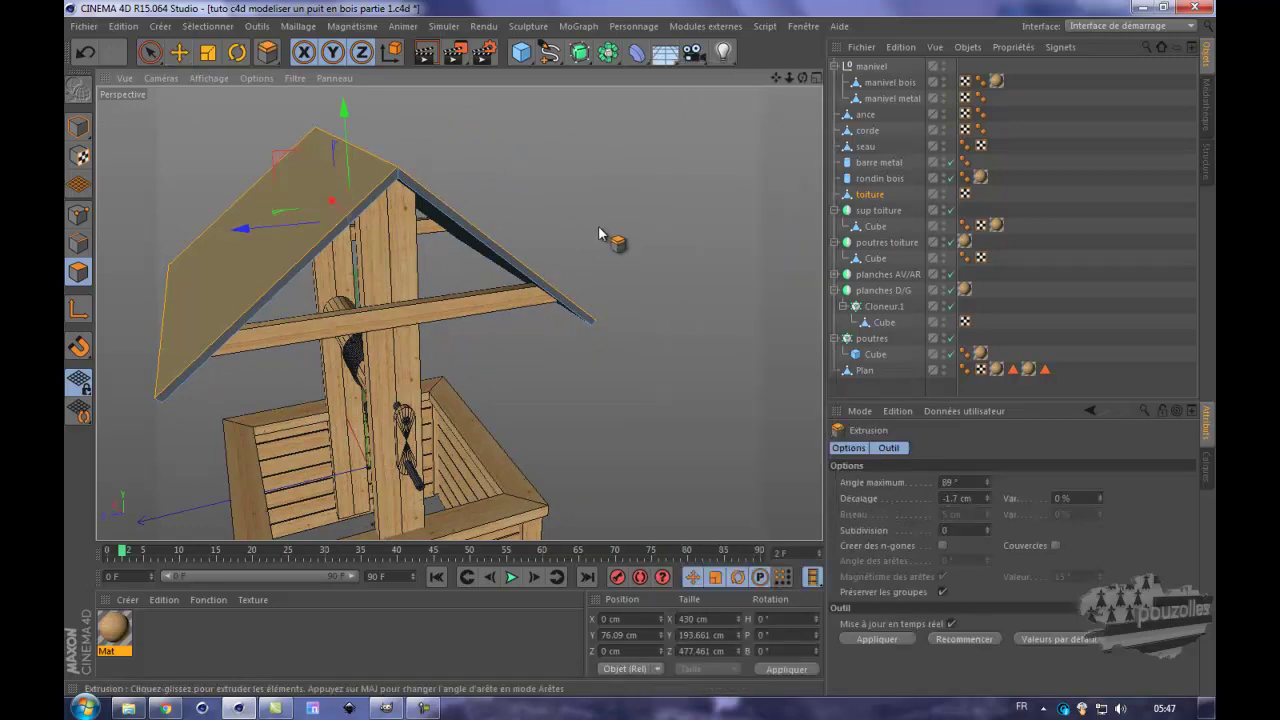
scroll(600, 233, up, 5)
drag(500, 191, 647, 357)
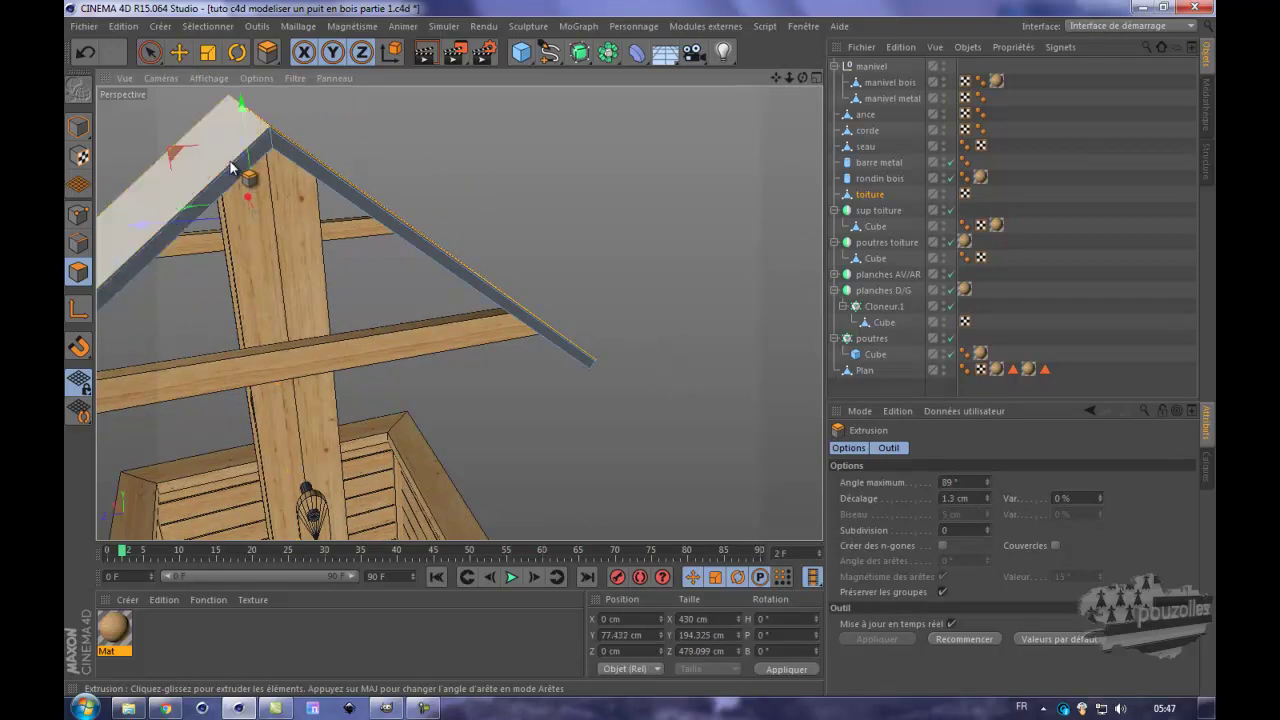
scroll(231, 167, up, 3)
scroll(246, 109, up, 3)
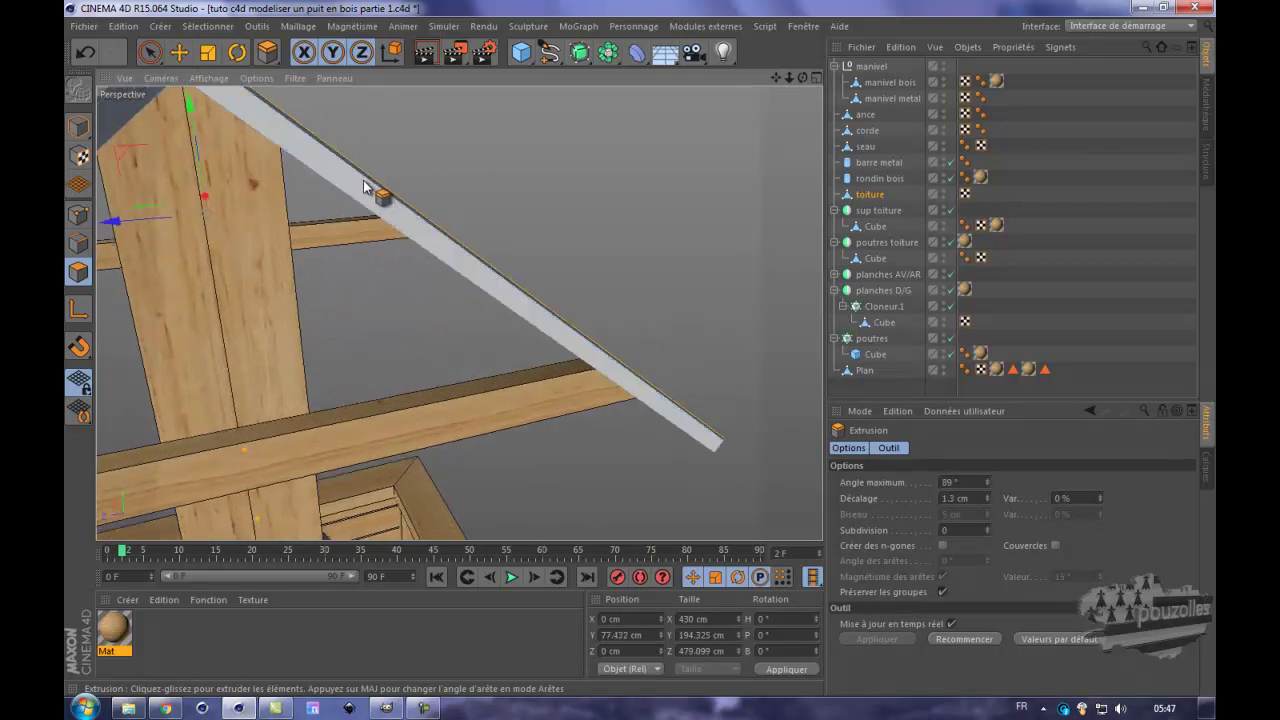
scroll(413, 198, down, 5)
- Loop-select the lower border faces around the roof's edge and add both underside polygons to the selection
alt+drag(422, 217, 606, 183)
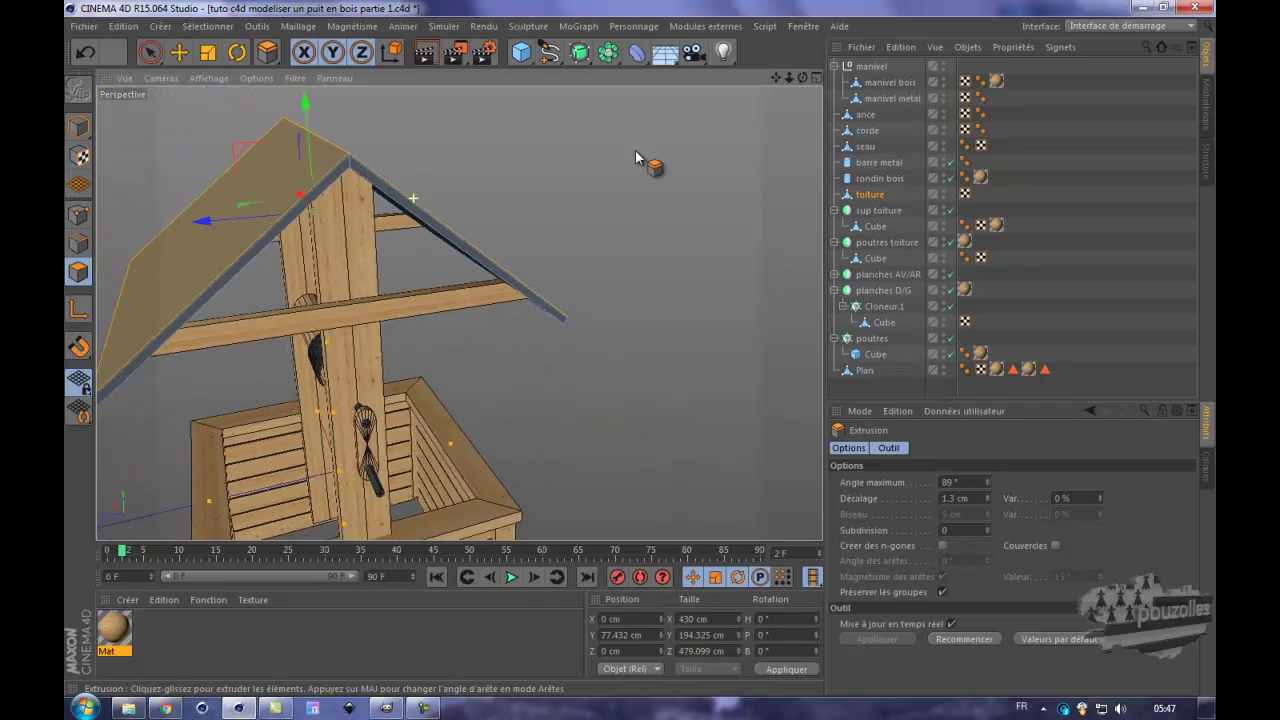
alt+drag(657, 347, 640, 348)
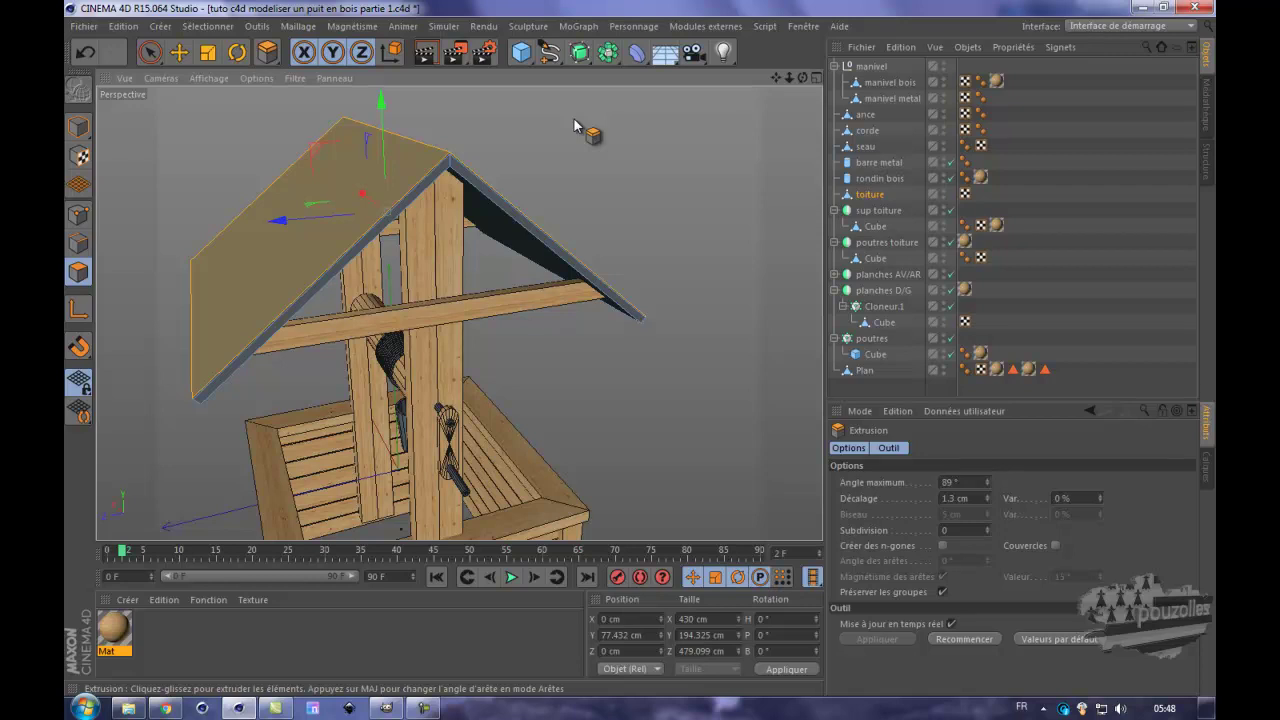
drag(267, 52, 330, 165)
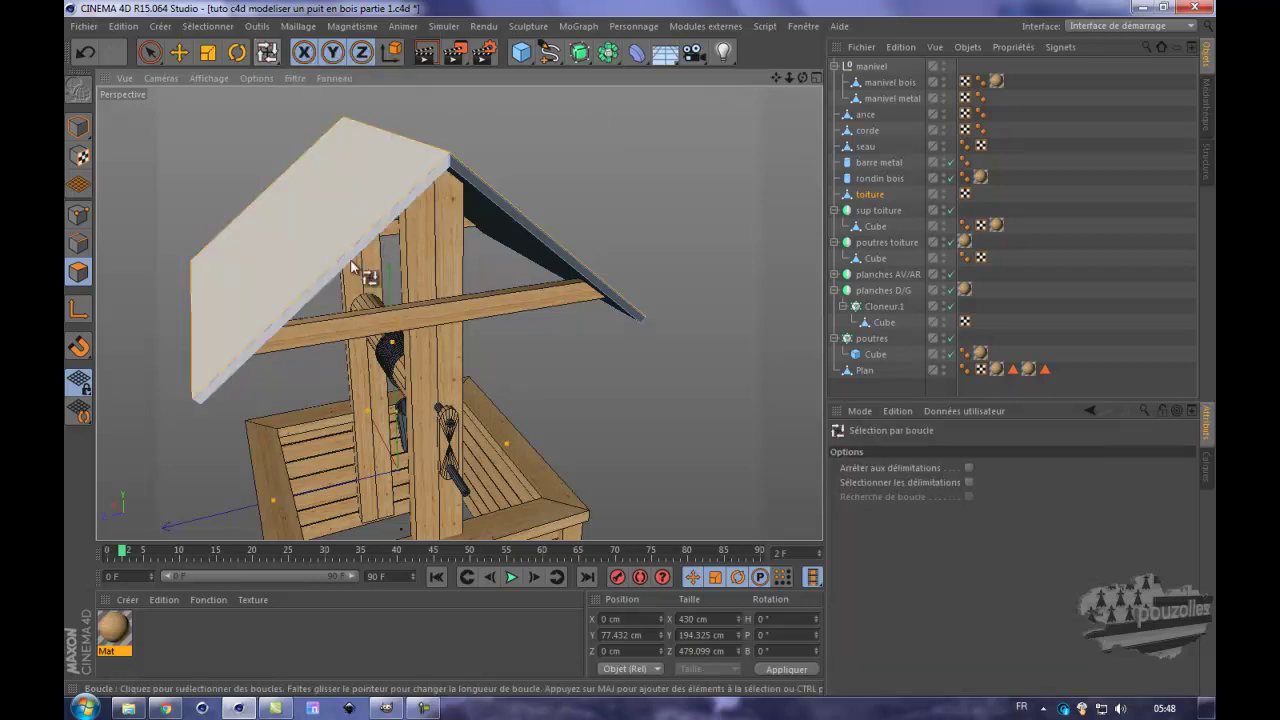
click(198, 405)
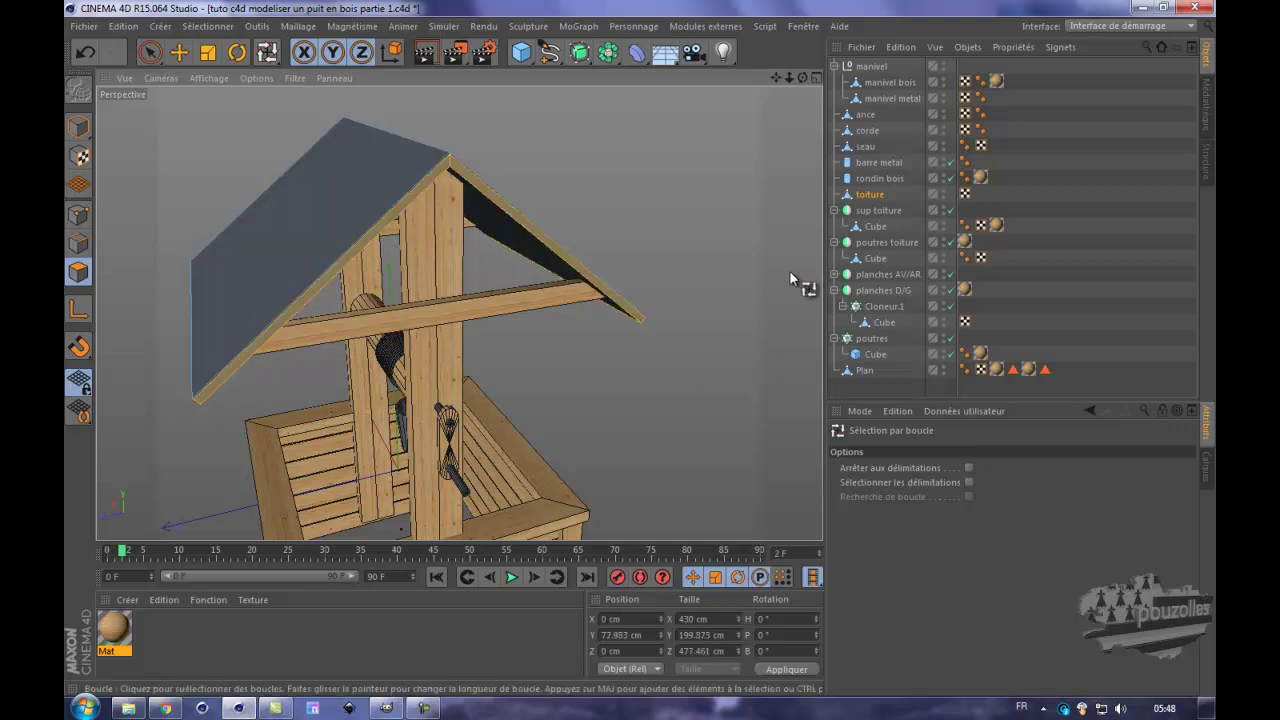
drag(803, 77, 638, 332)
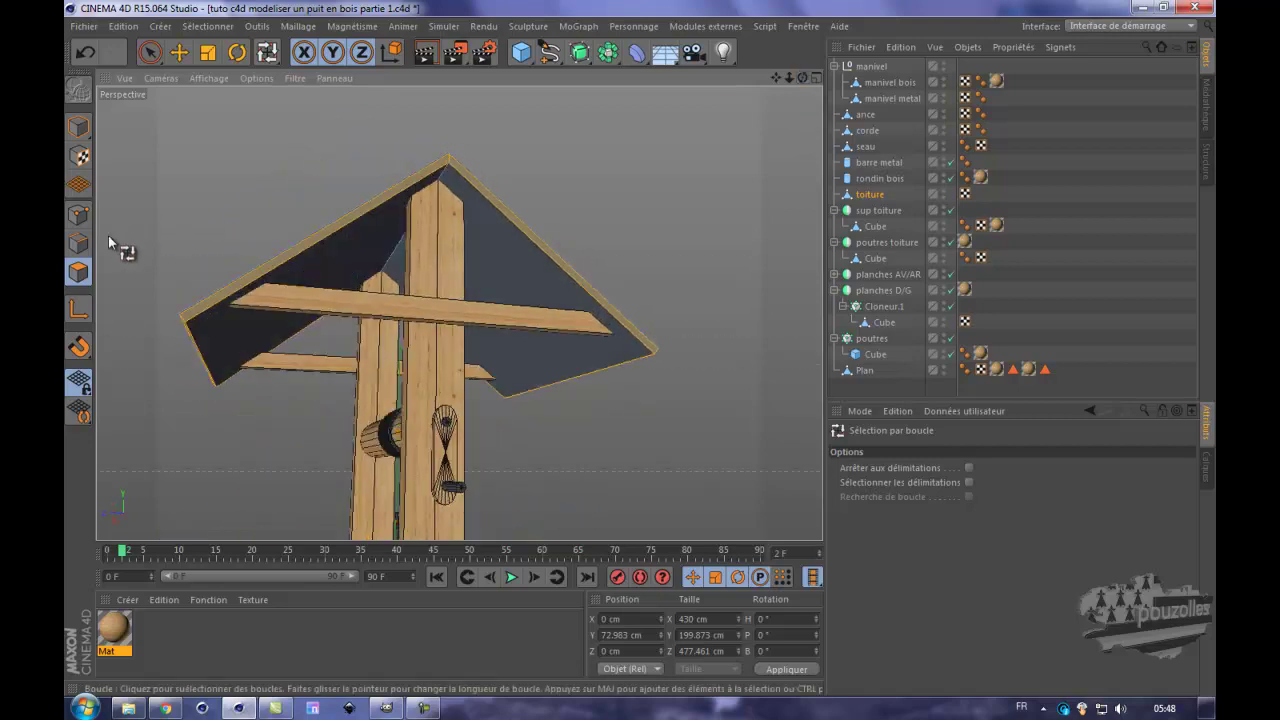
click(179, 52)
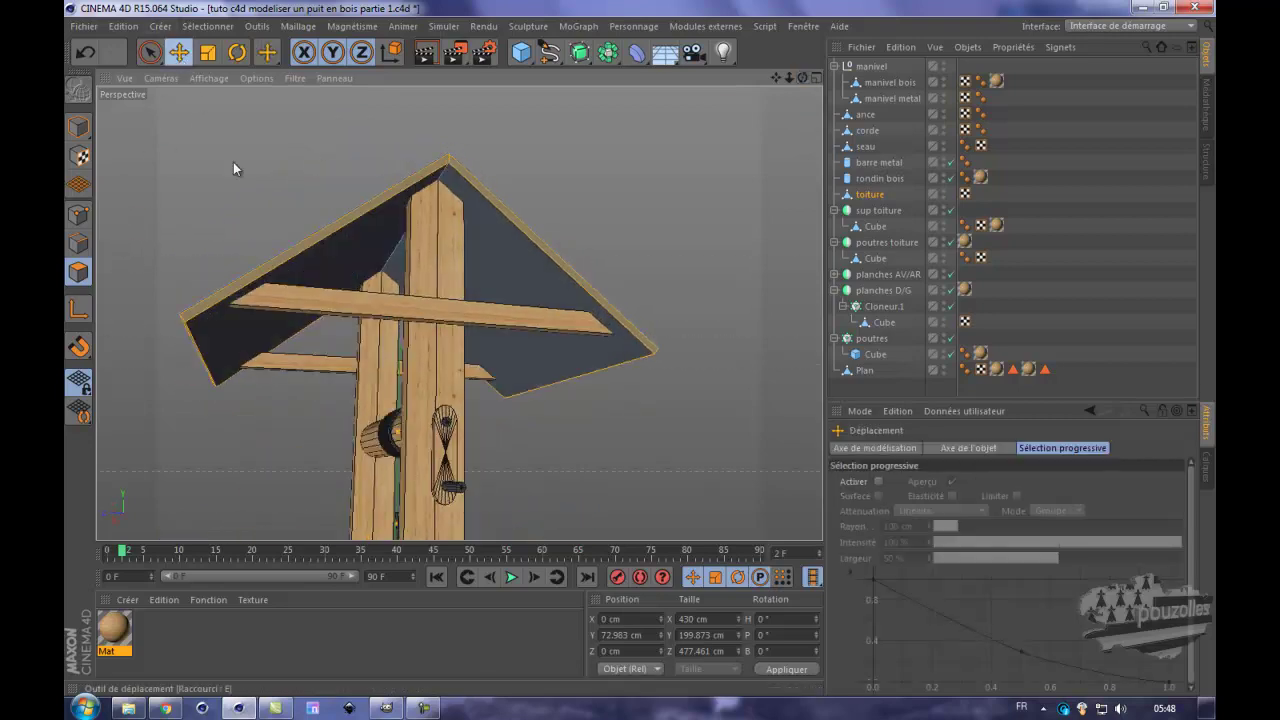
click(328, 258)
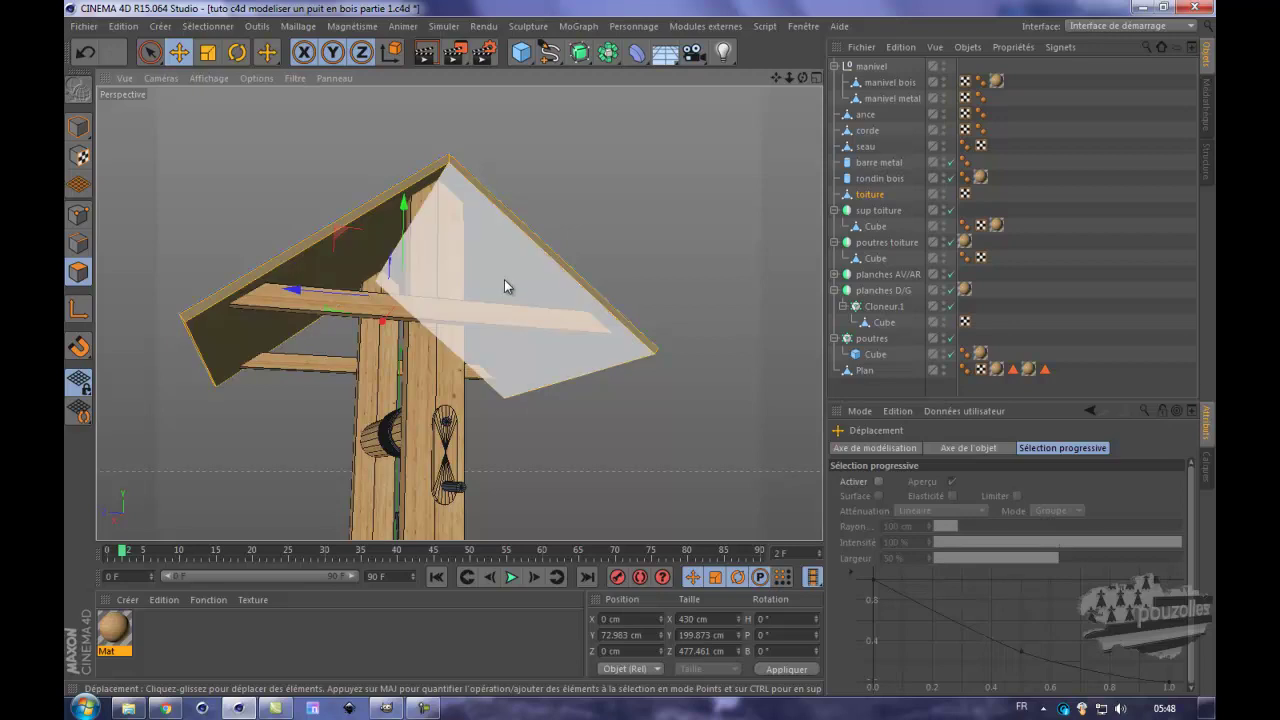
drag(803, 78, 640, 352)
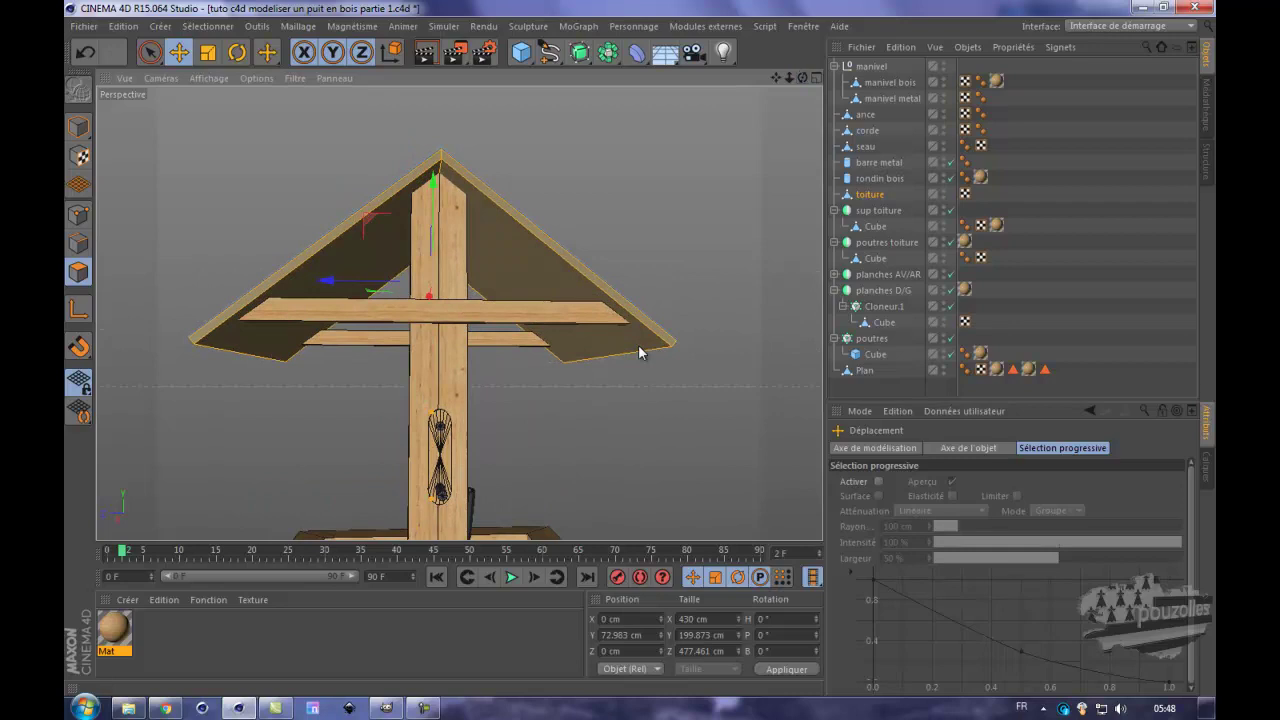
- Remove one slope's faces from the selection with the selection brush, keeping only the other slope's border and underside
click(150, 52)
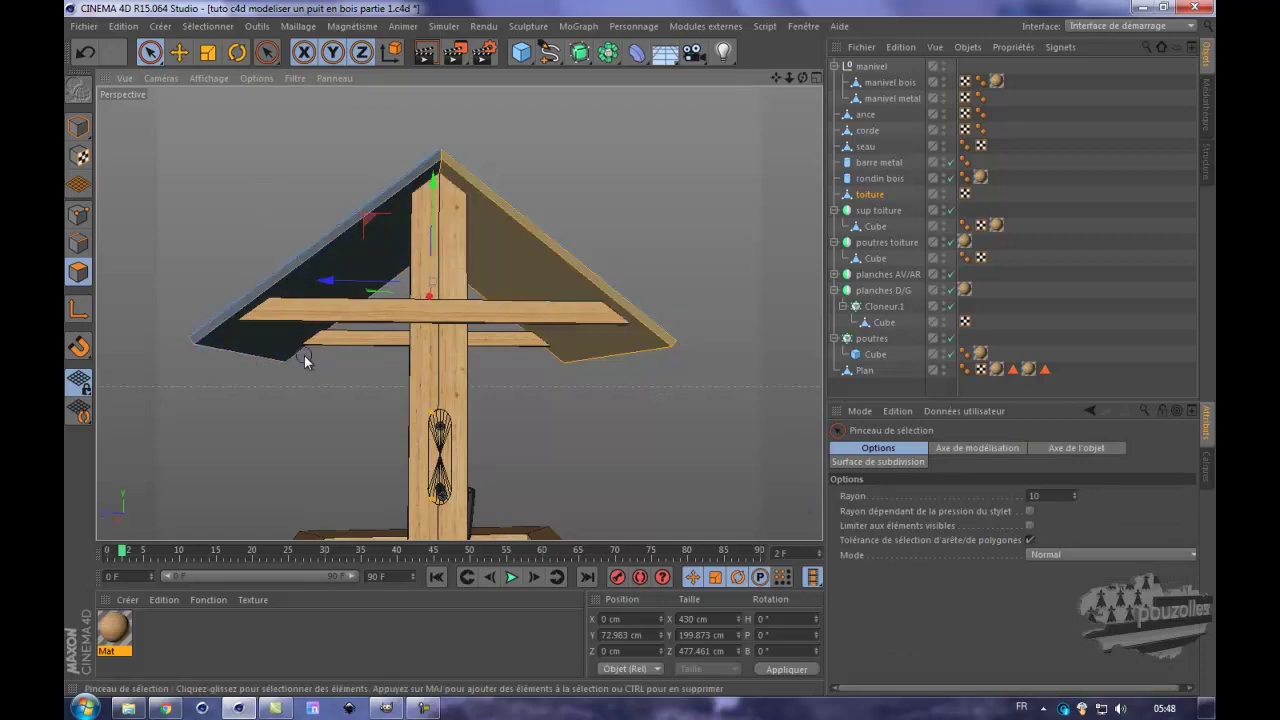
click(585, 219)
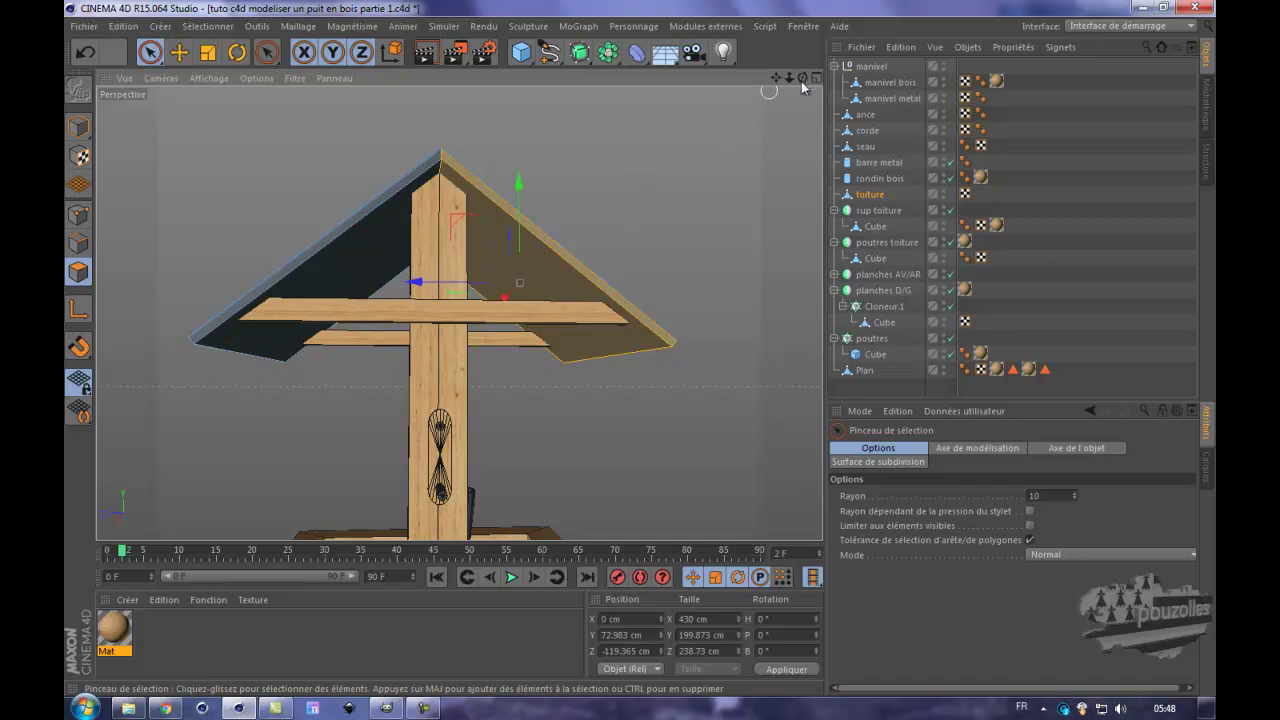
drag(802, 77, 641, 351)
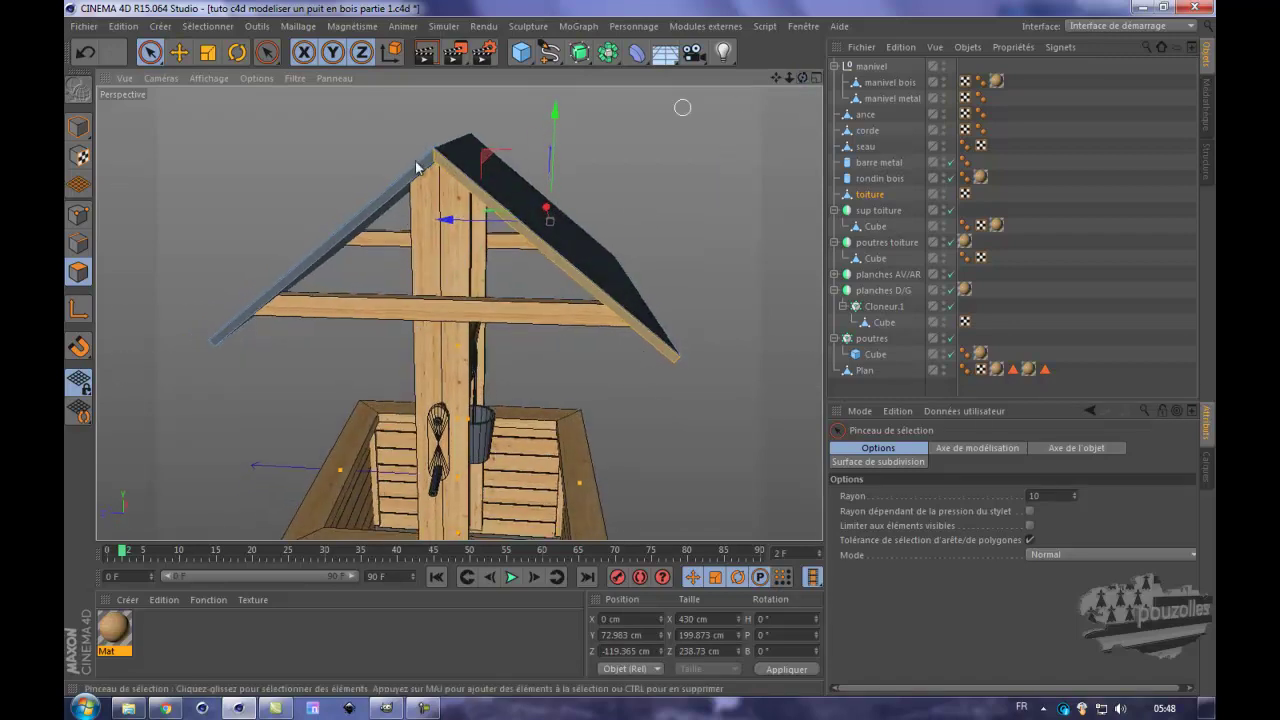
- Apply the wood material Mat to the selected polygons of the roof slope
click(121, 627)
drag(271, 533, 556, 258)
scroll(650, 237, up, 2)
drag(804, 77, 549, 270)
scroll(549, 265, up, 4)
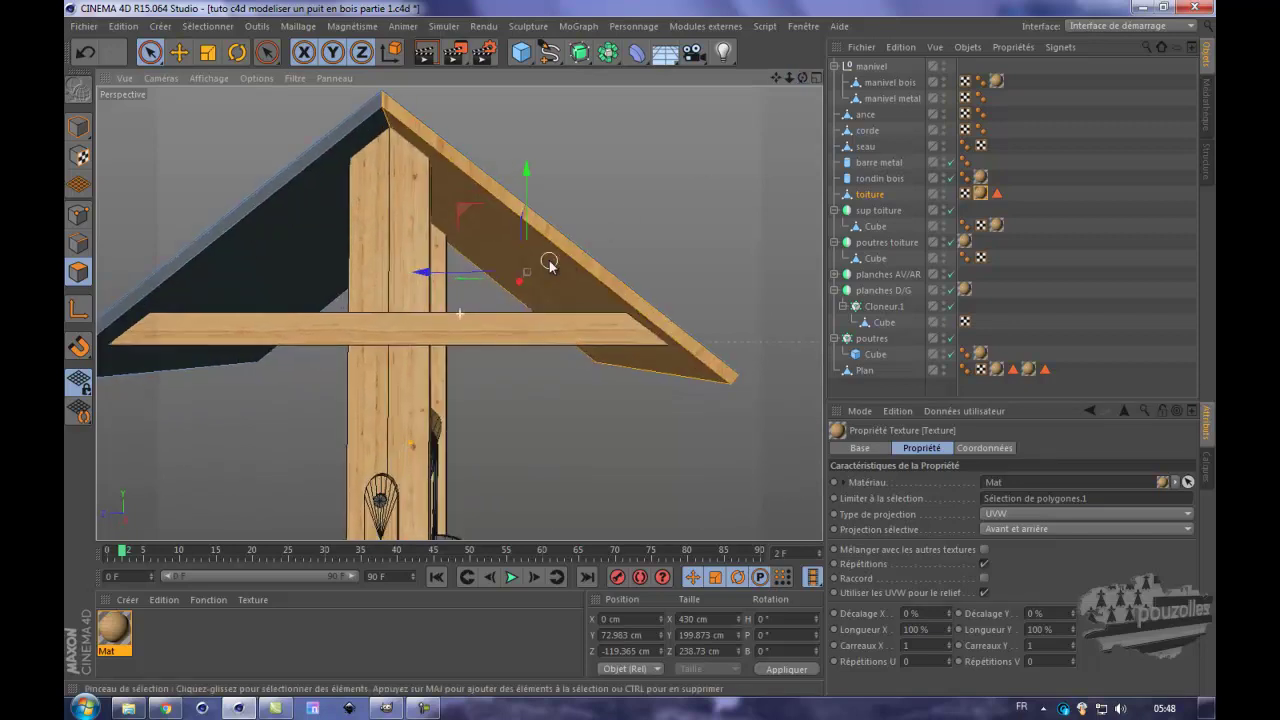
- Set the projection type of the roof's wood texture to Cubique and render a preview of the slope
click(80, 155)
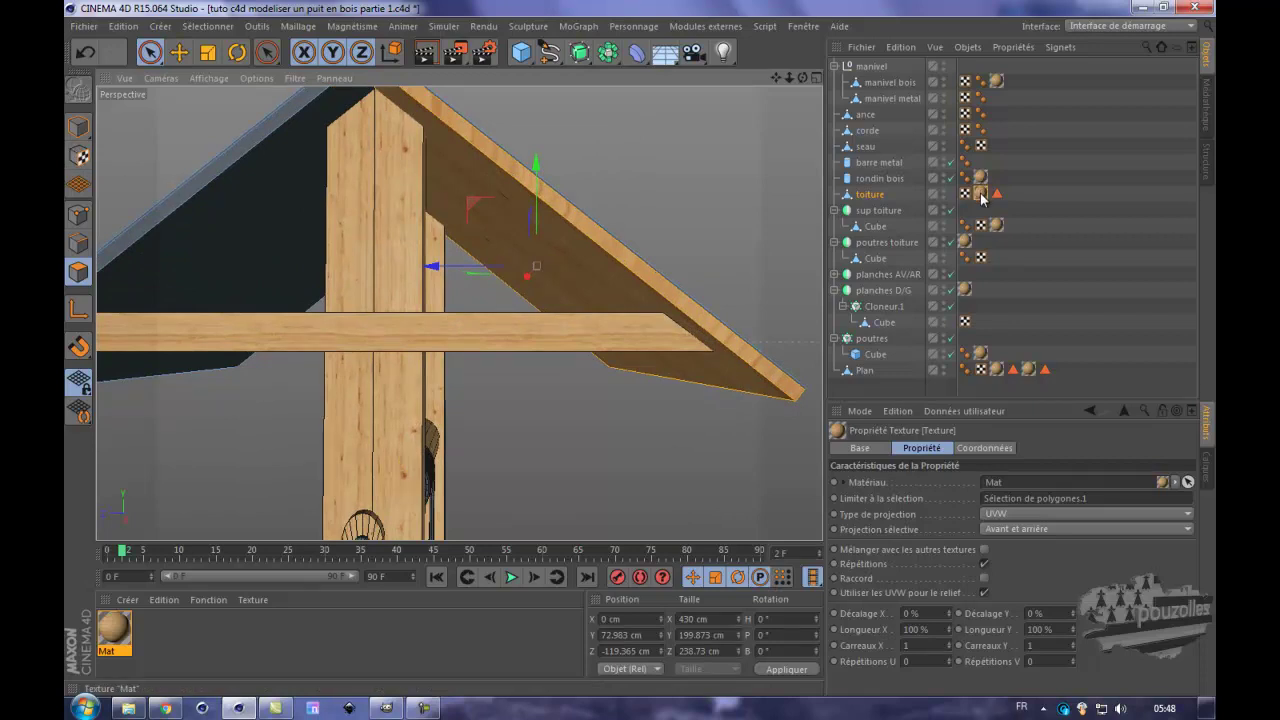
click(1029, 510)
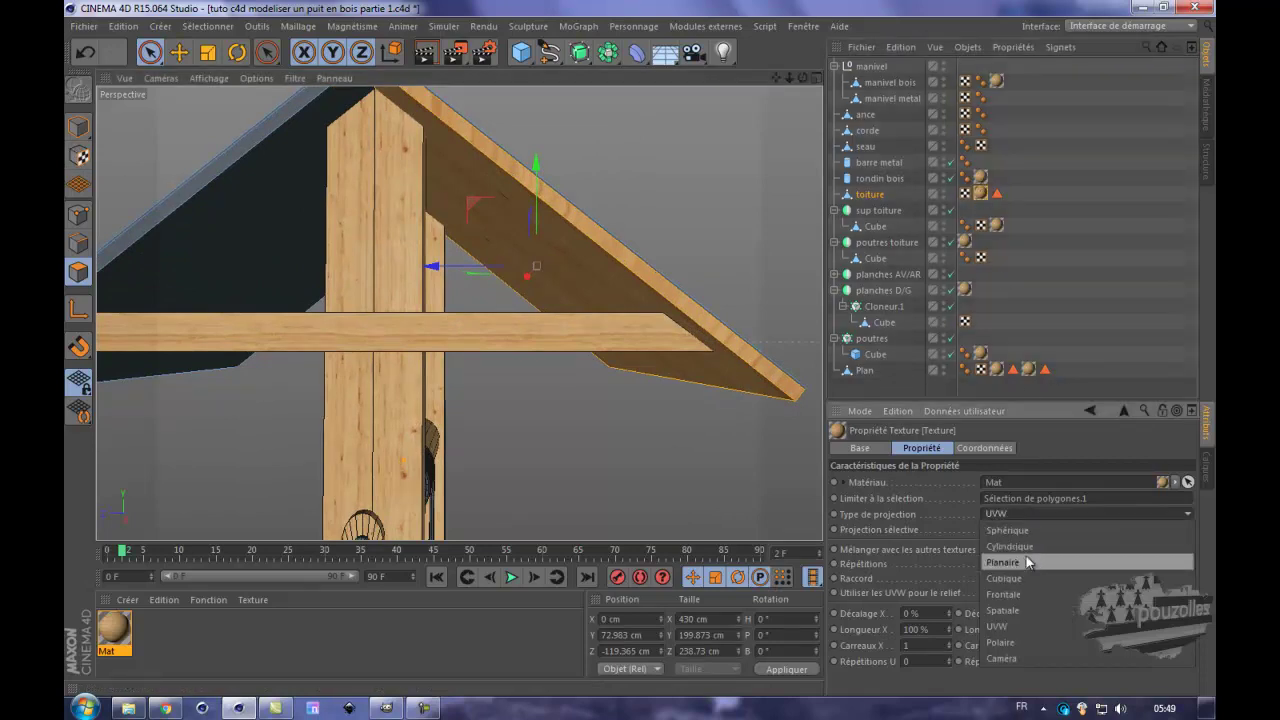
click(1025, 573)
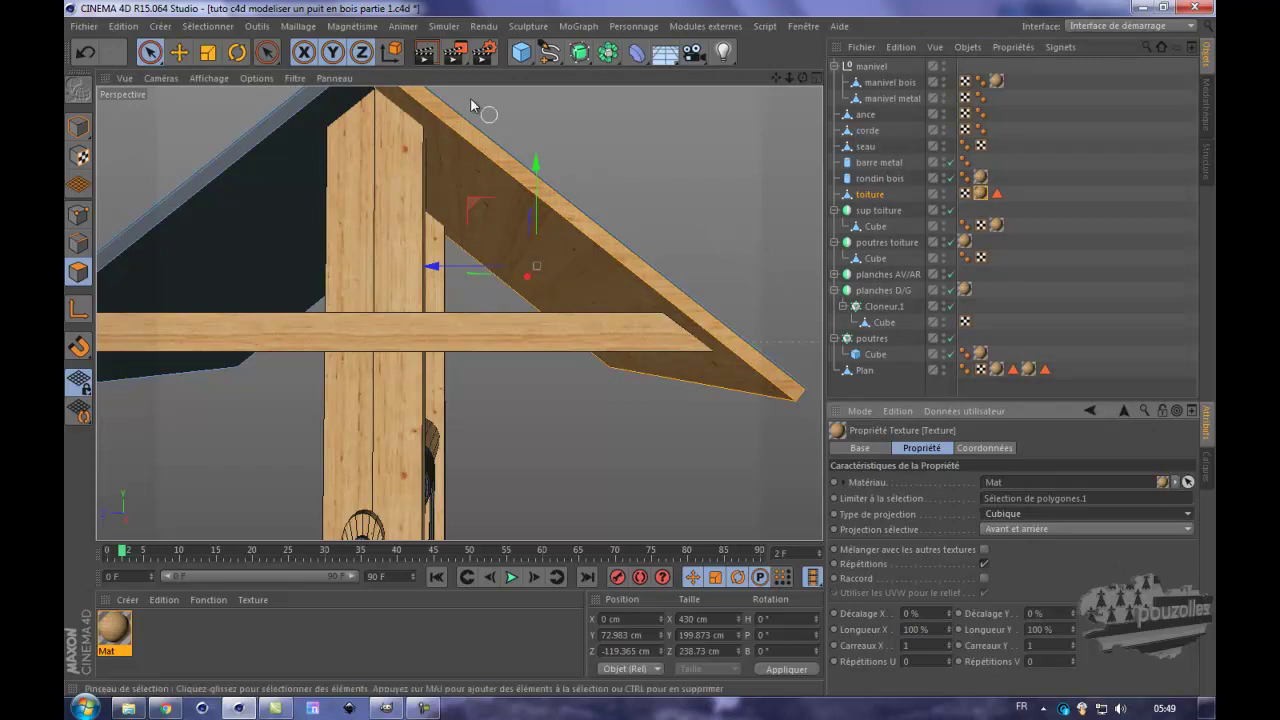
click(425, 51)
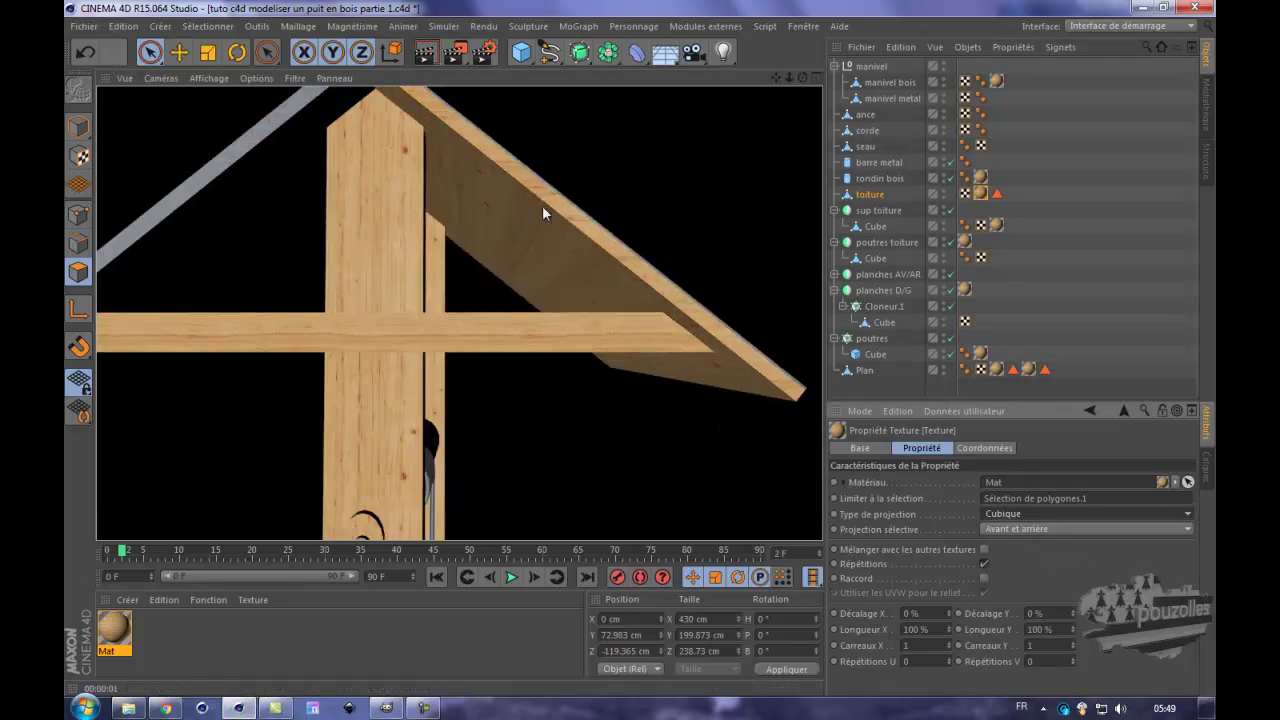
scroll(596, 263, down, 3)
scroll(596, 263, down, 2)
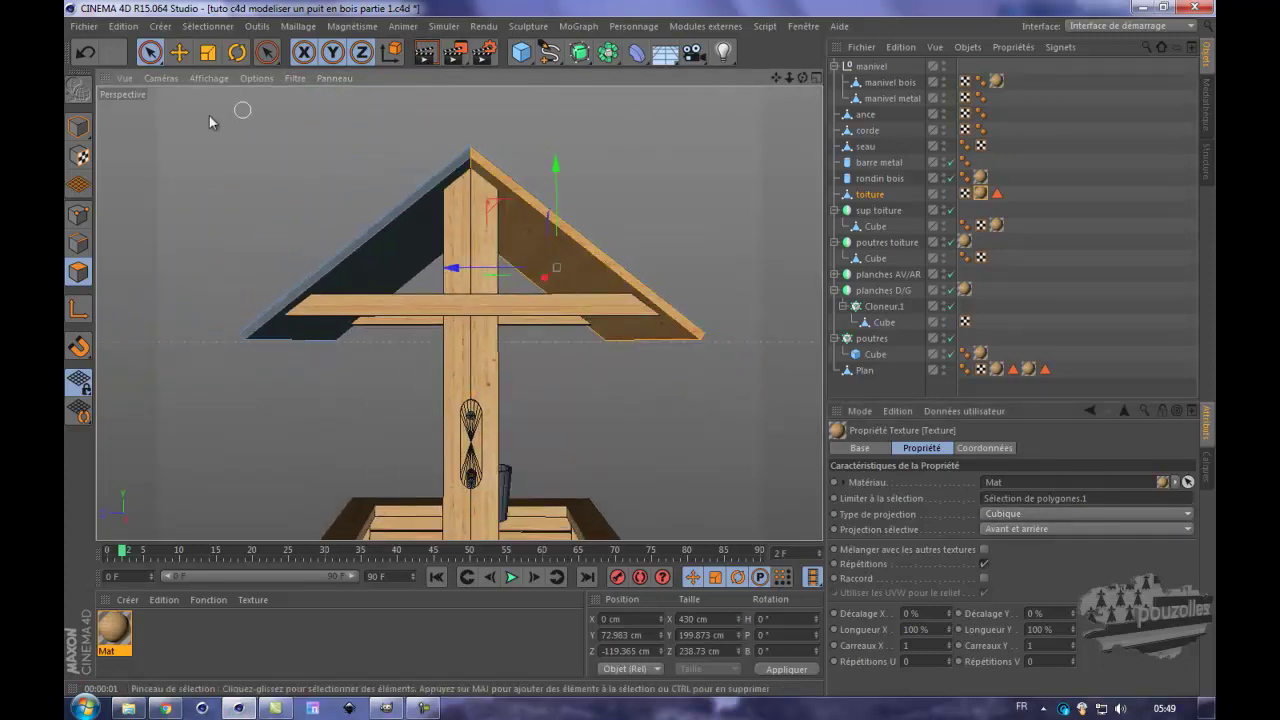
- Select the border and underside polygons of the roof's other slope with the selection brush in the right-side view
click(151, 54)
middle_click(184, 369)
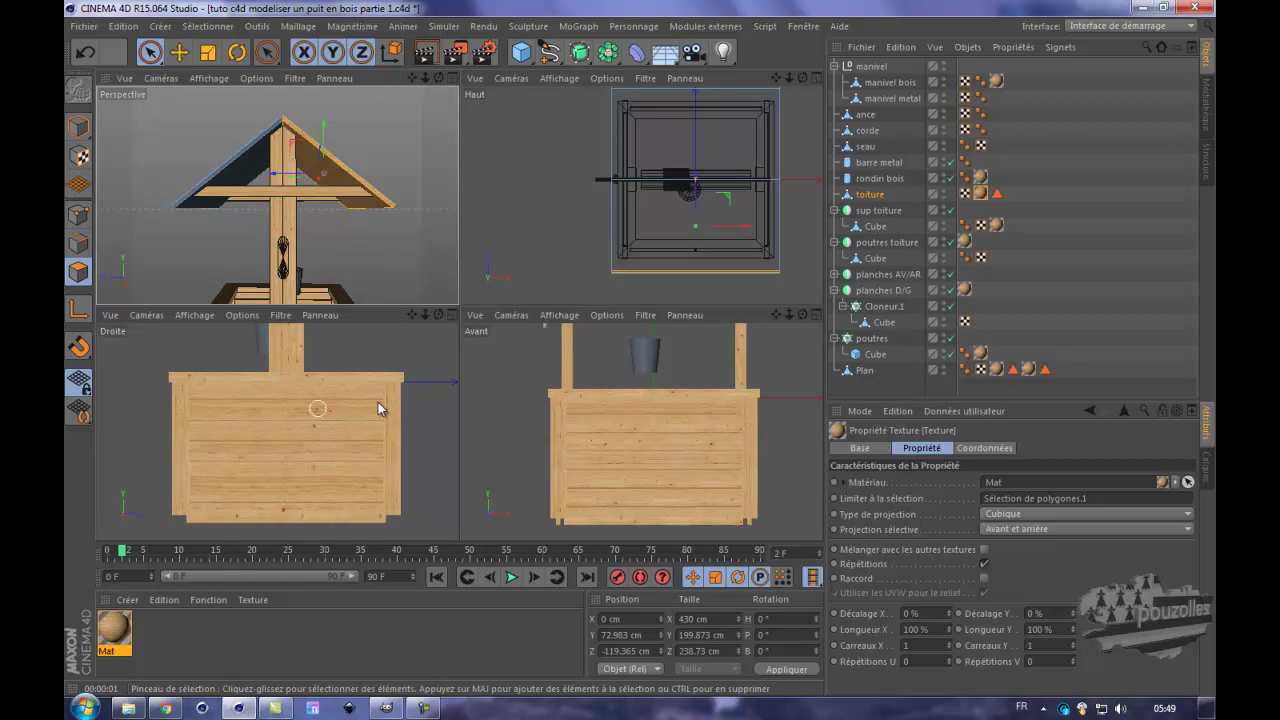
middle_click(380, 405)
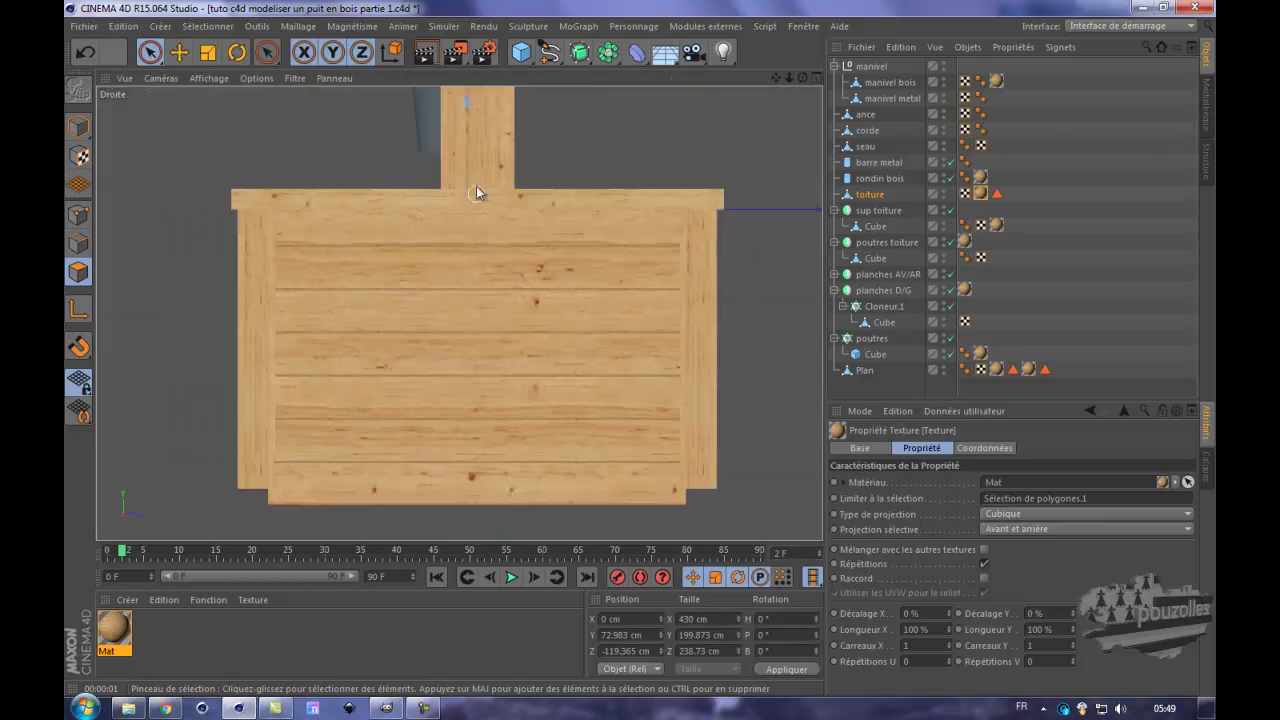
key(o)
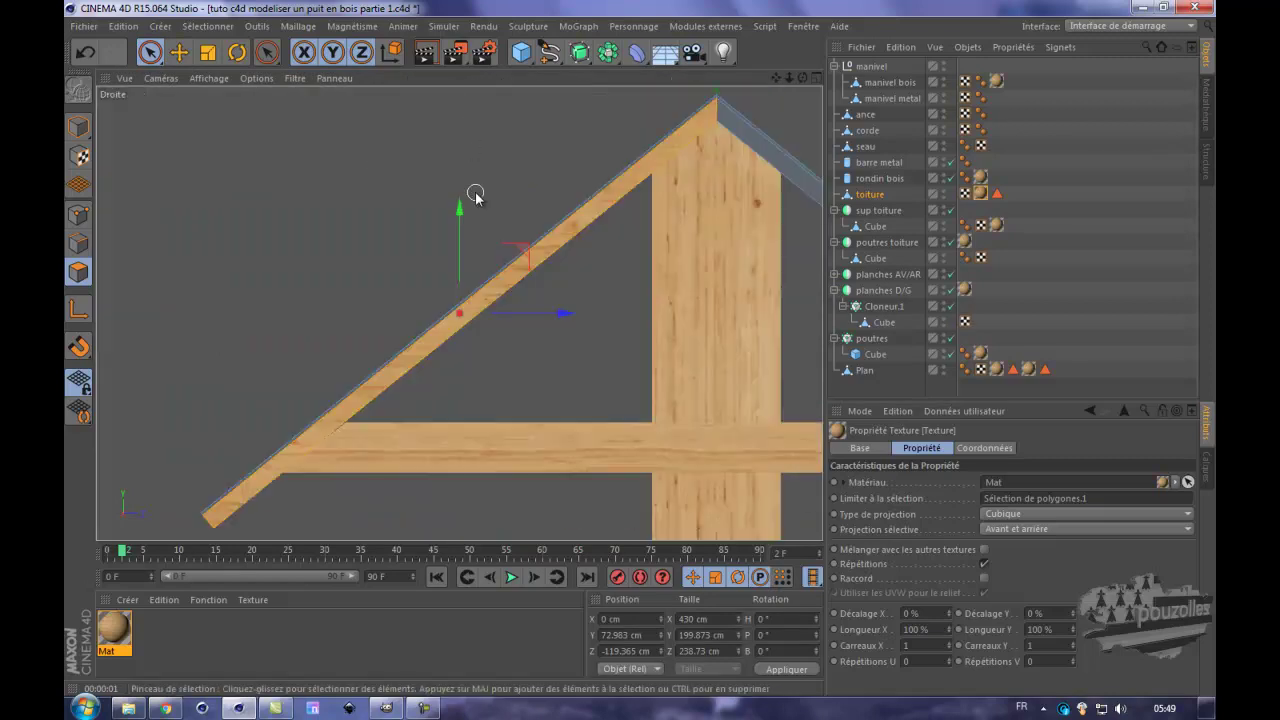
drag(775, 77, 640, 350)
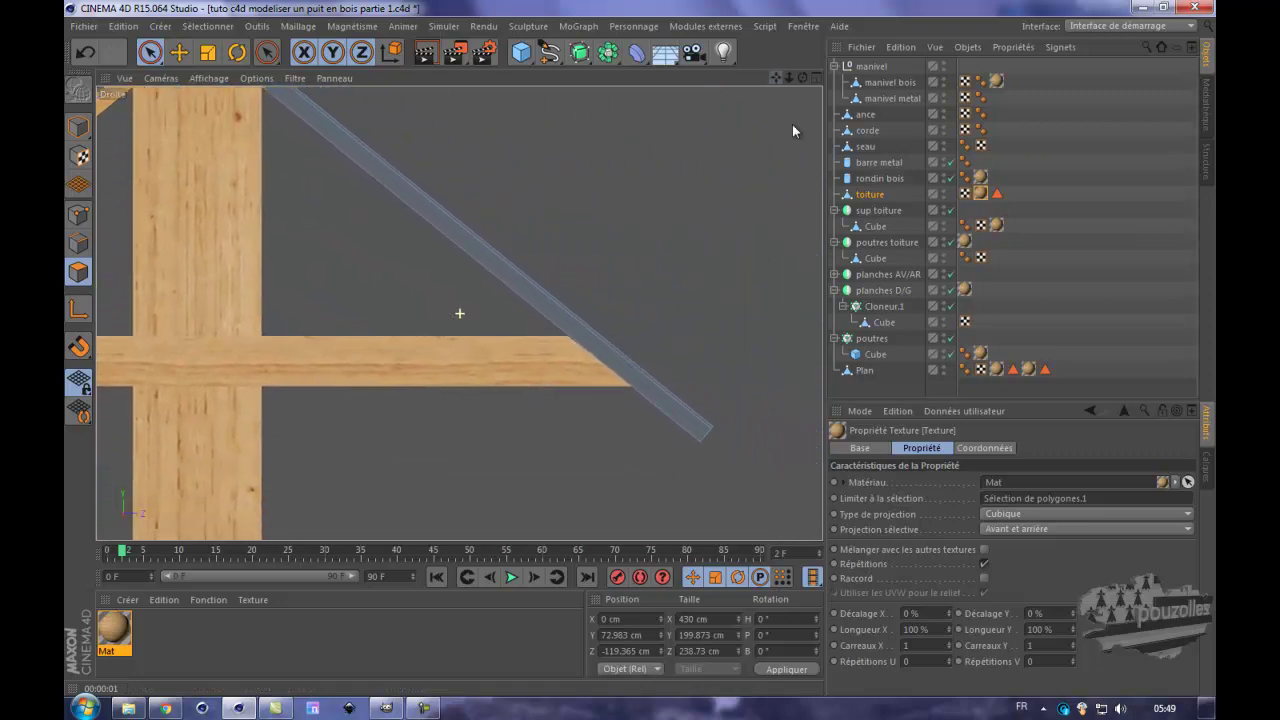
click(698, 439)
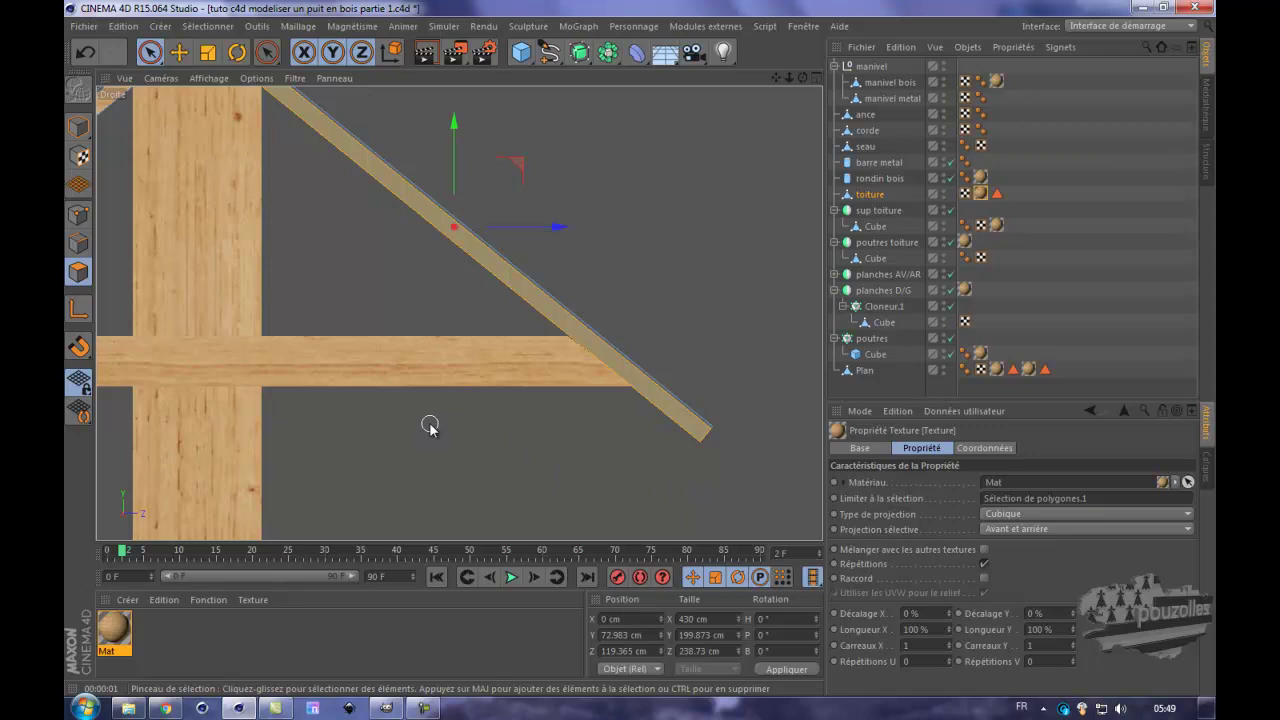
middle_click(339, 283)
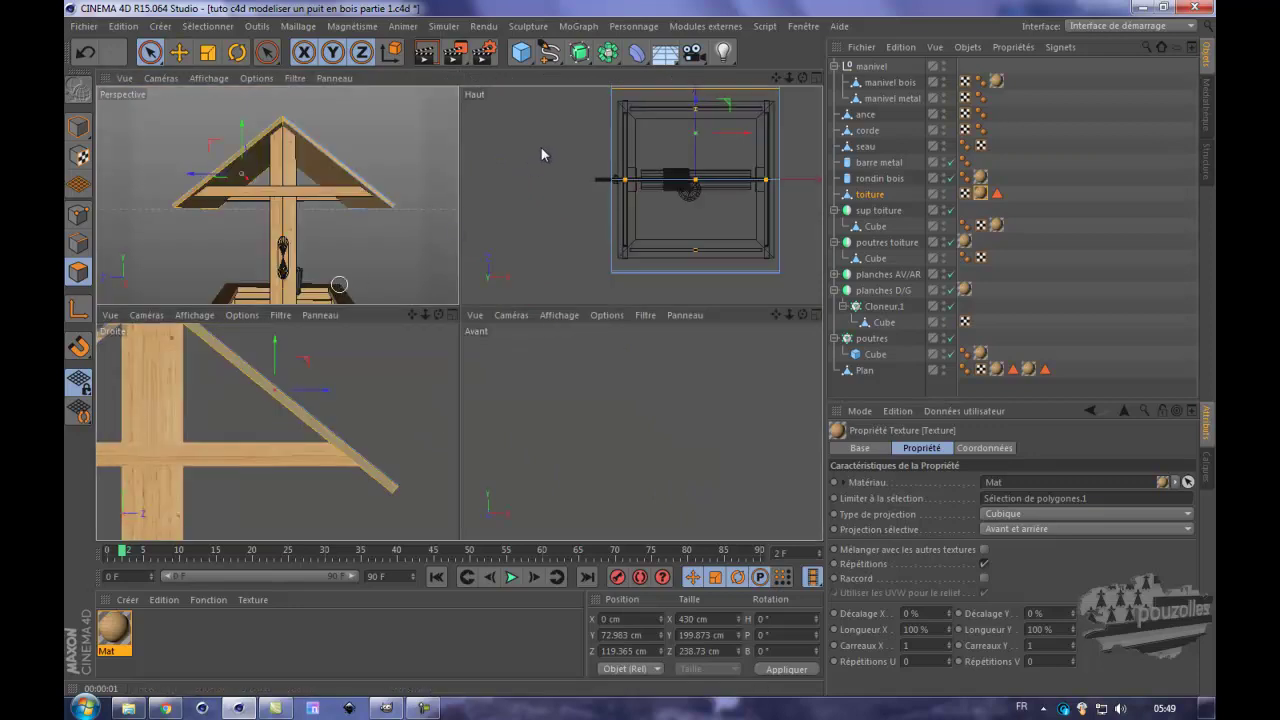
- Apply the wood material Mat to the selected slope polygons and set its projection type to Cubique
key(F1)
drag(805, 74, 638, 352)
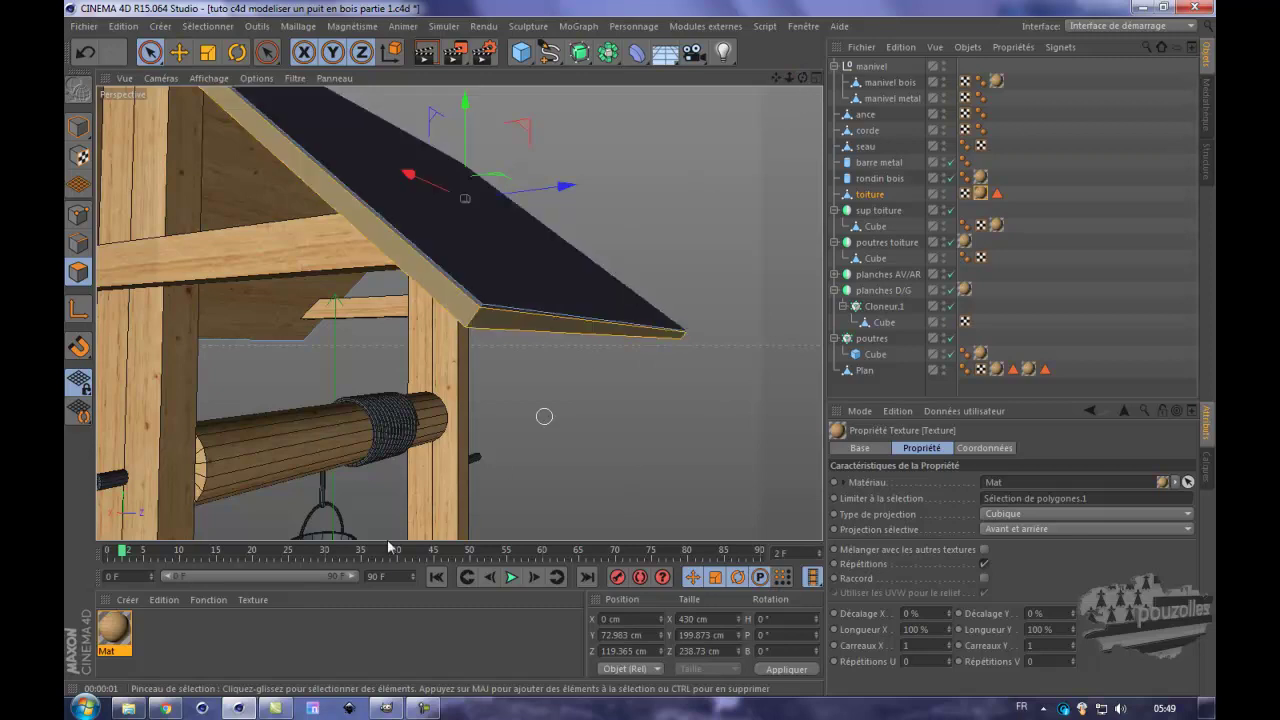
drag(113, 629, 109, 633)
drag(396, 254, 397, 256)
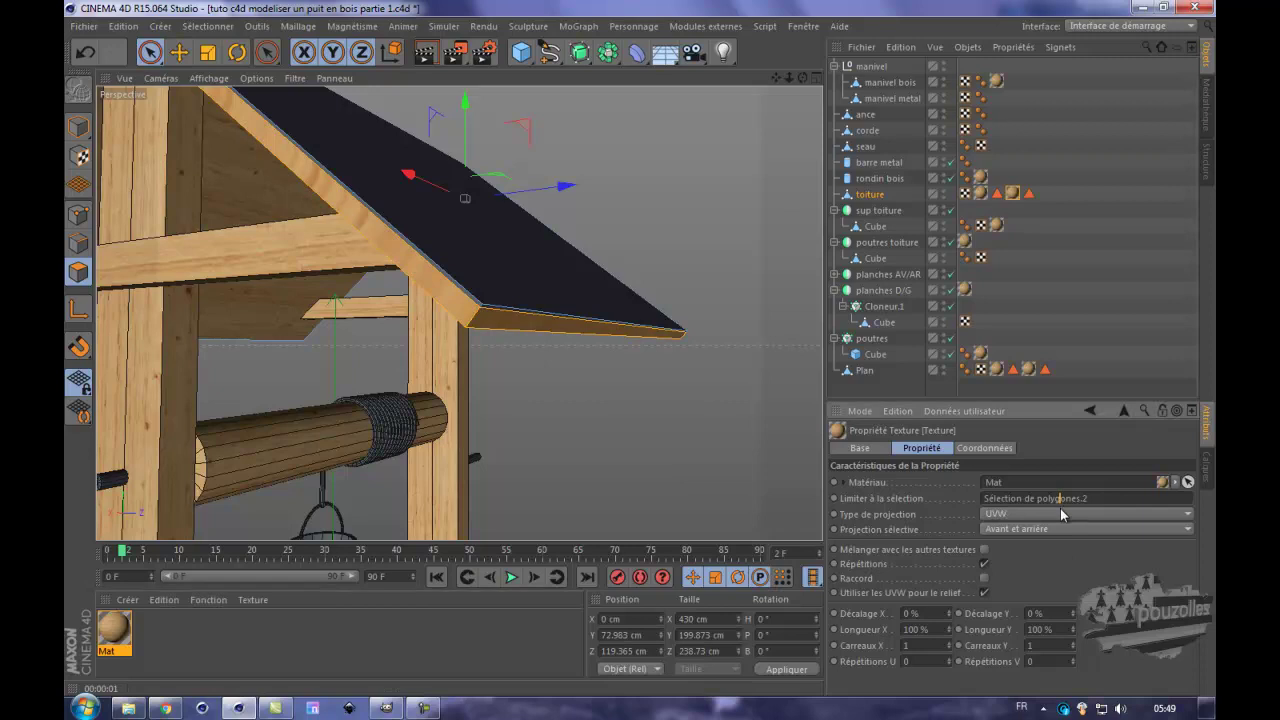
click(1060, 510)
click(1050, 575)
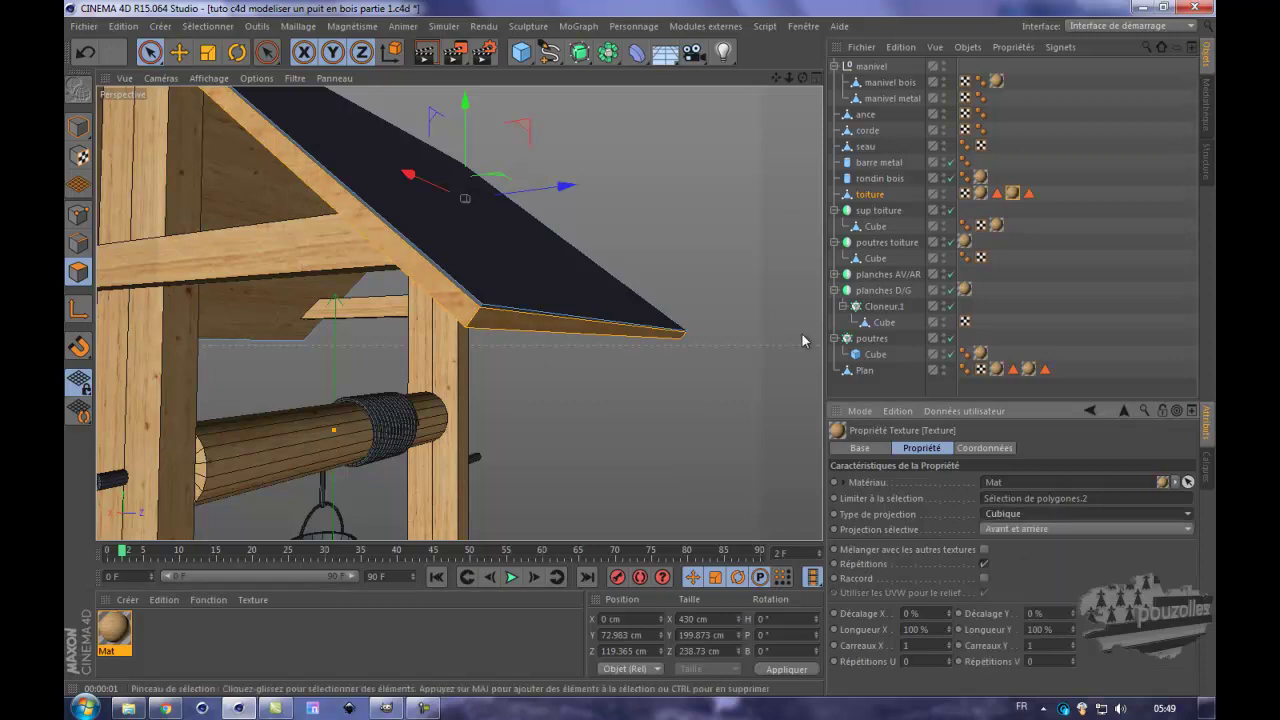
- Switch from polygon to model mode, activate the Move tool and select the roof object toiture
scroll(714, 337, down, 10)
scroll(714, 337, down, 1)
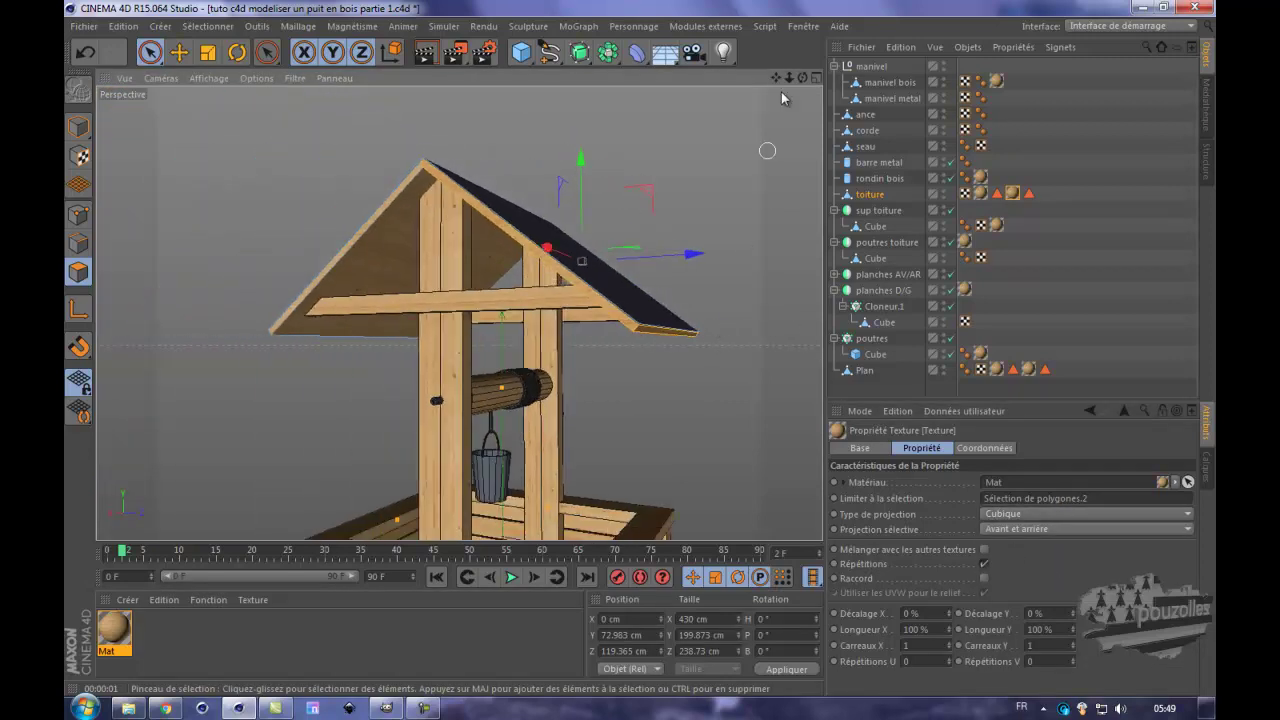
drag(777, 78, 724, 107)
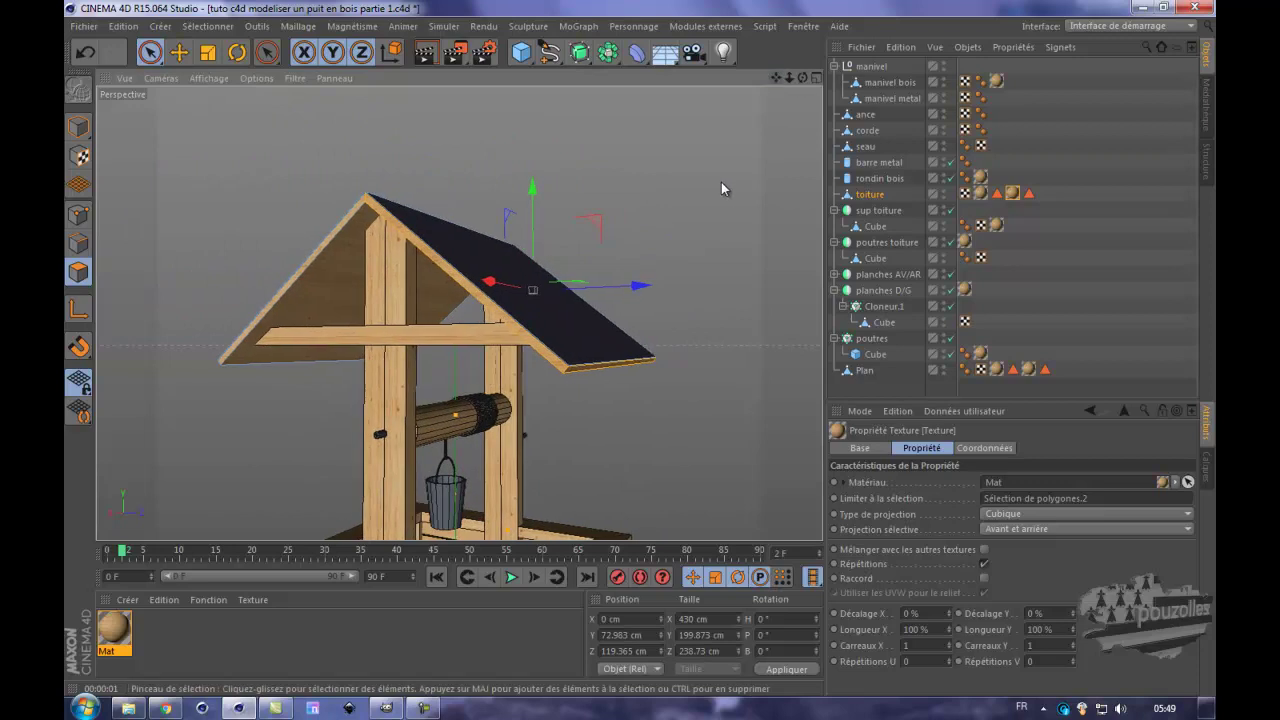
scroll(724, 181, down, 3)
drag(802, 78, 638, 340)
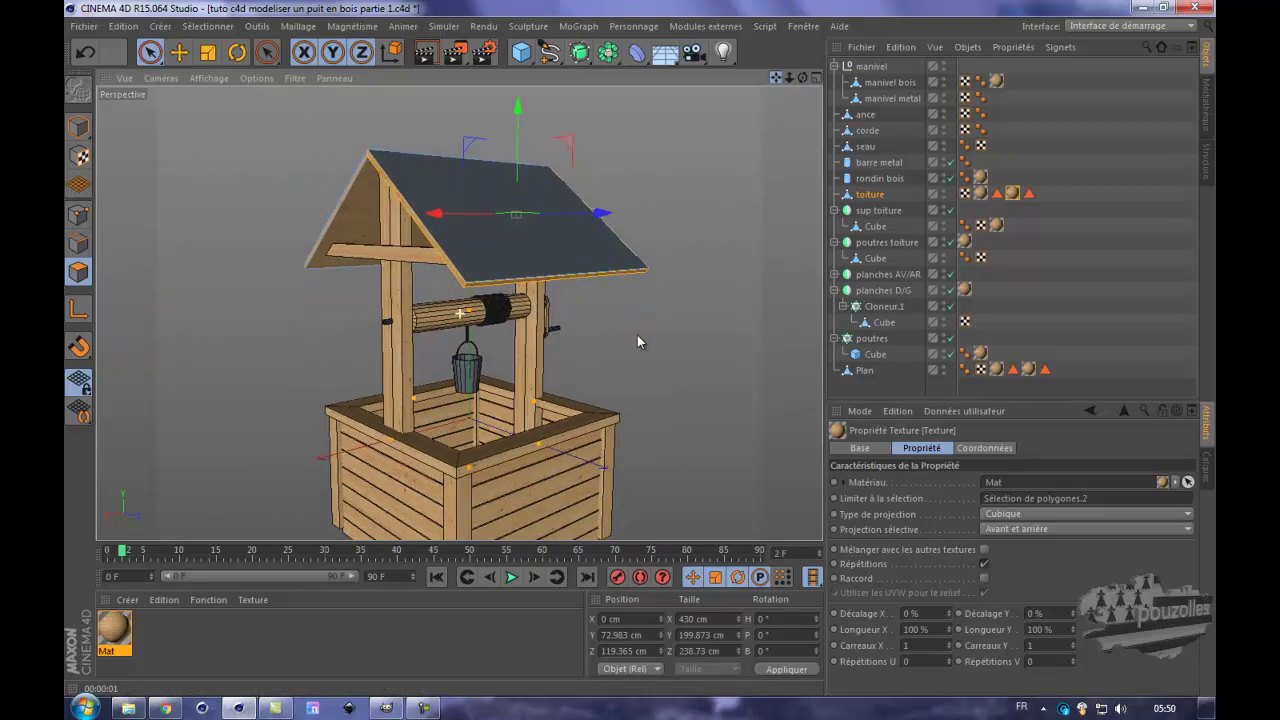
scroll(689, 183, up, 1)
drag(778, 78, 601, 82)
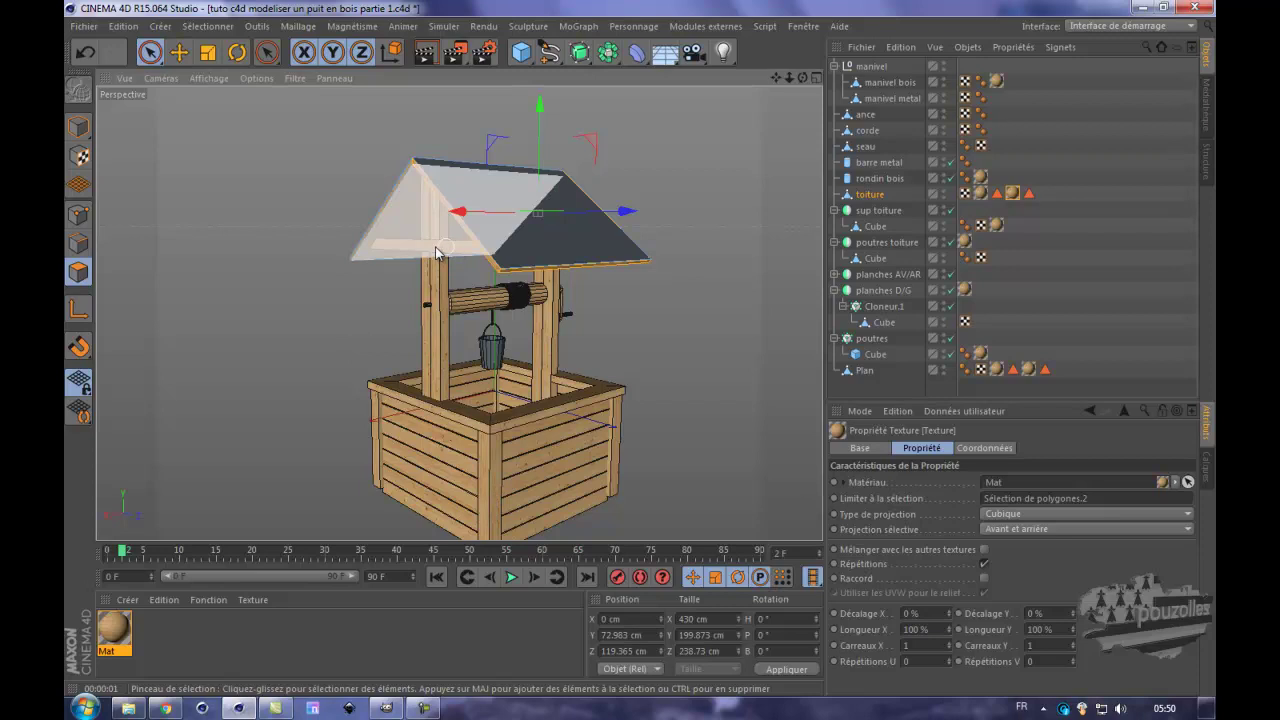
click(79, 126)
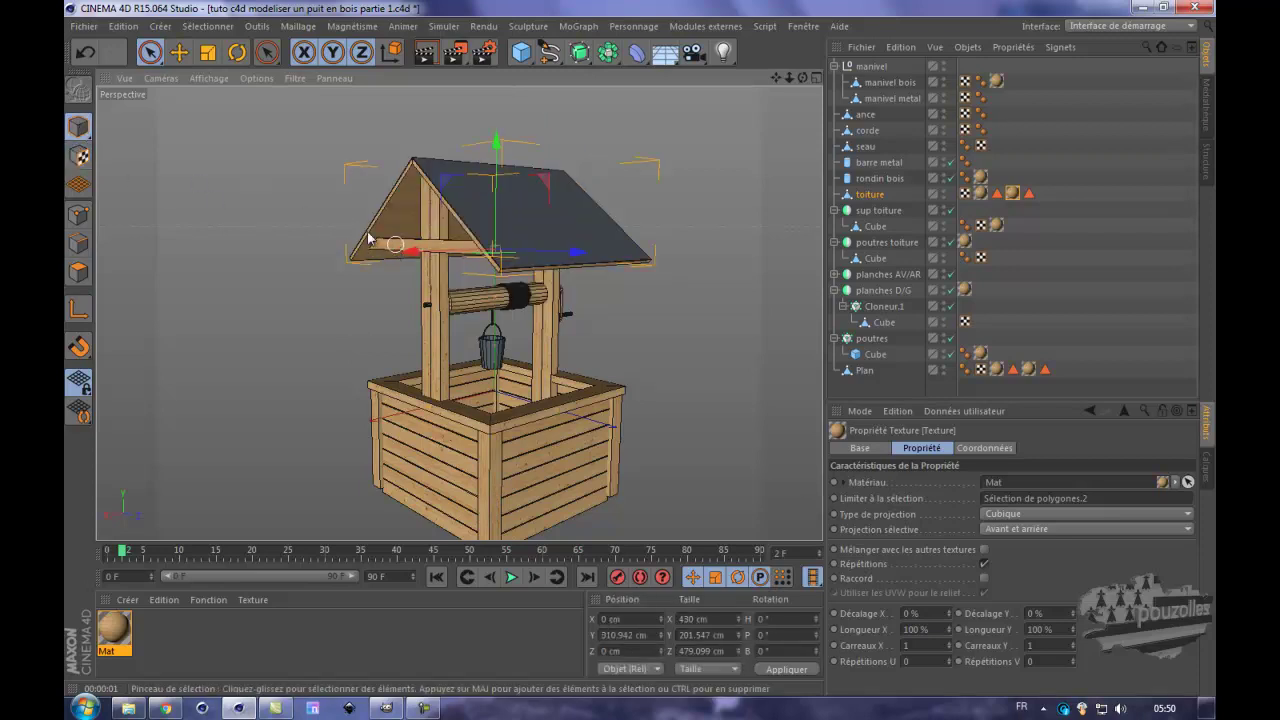
key(e)
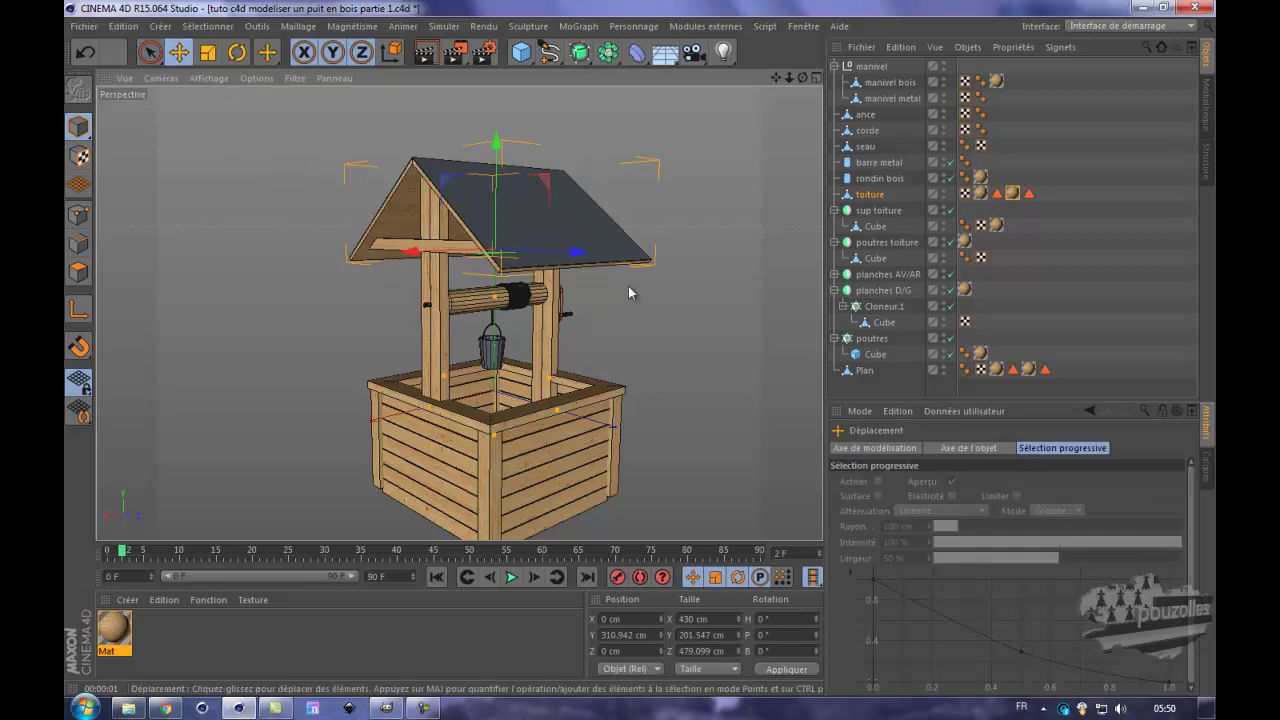
click(570, 240)
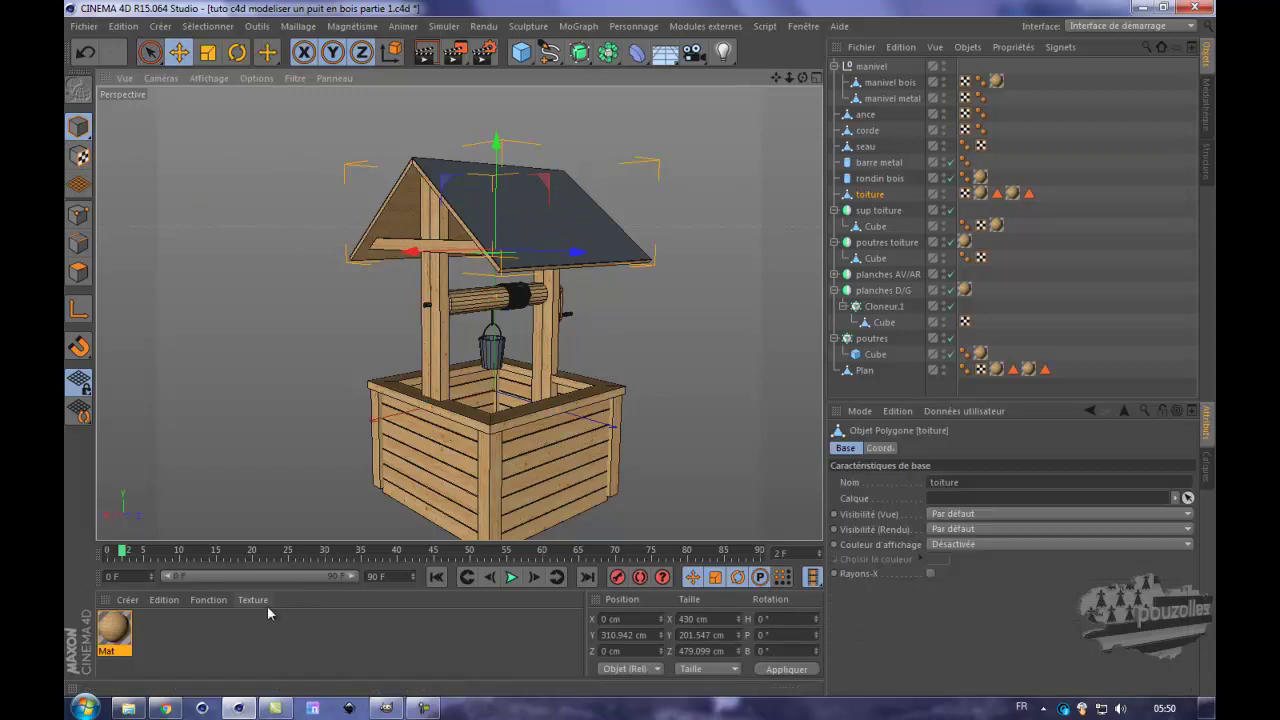
- Create a new material for the roof covering and disable its Spécularité channel
double_click(232, 647)
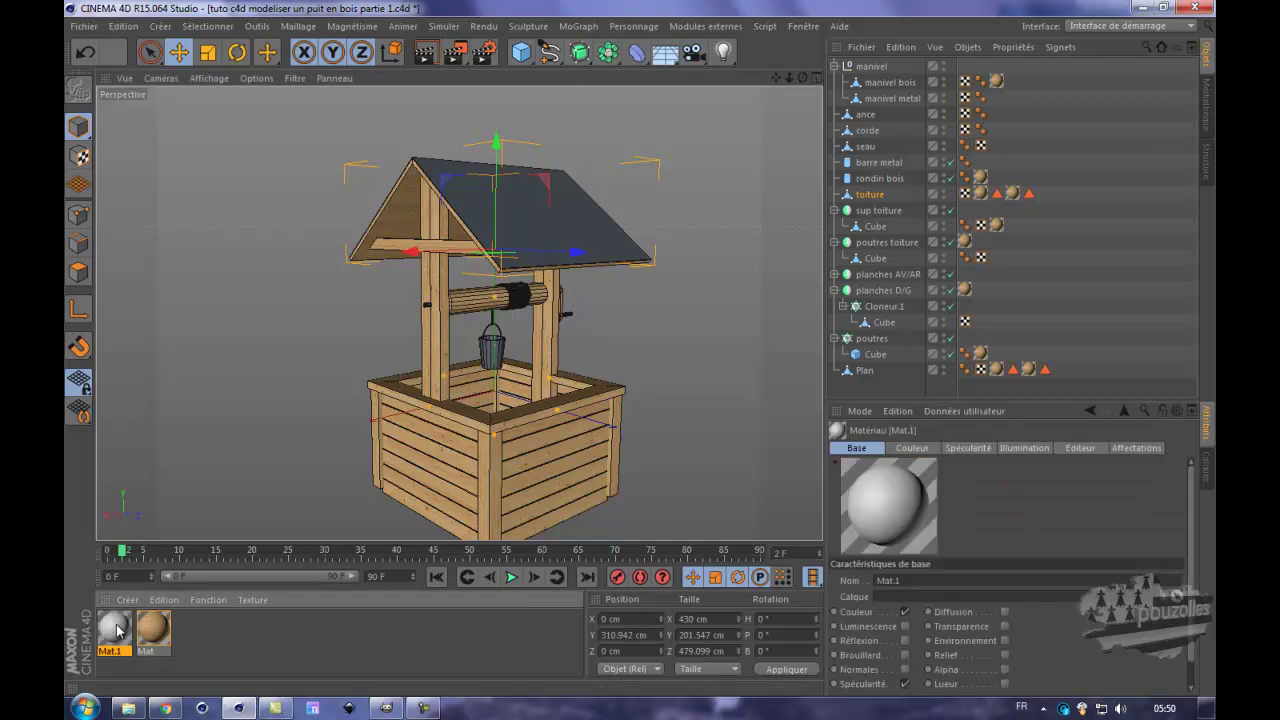
double_click(114, 628)
click(385, 420)
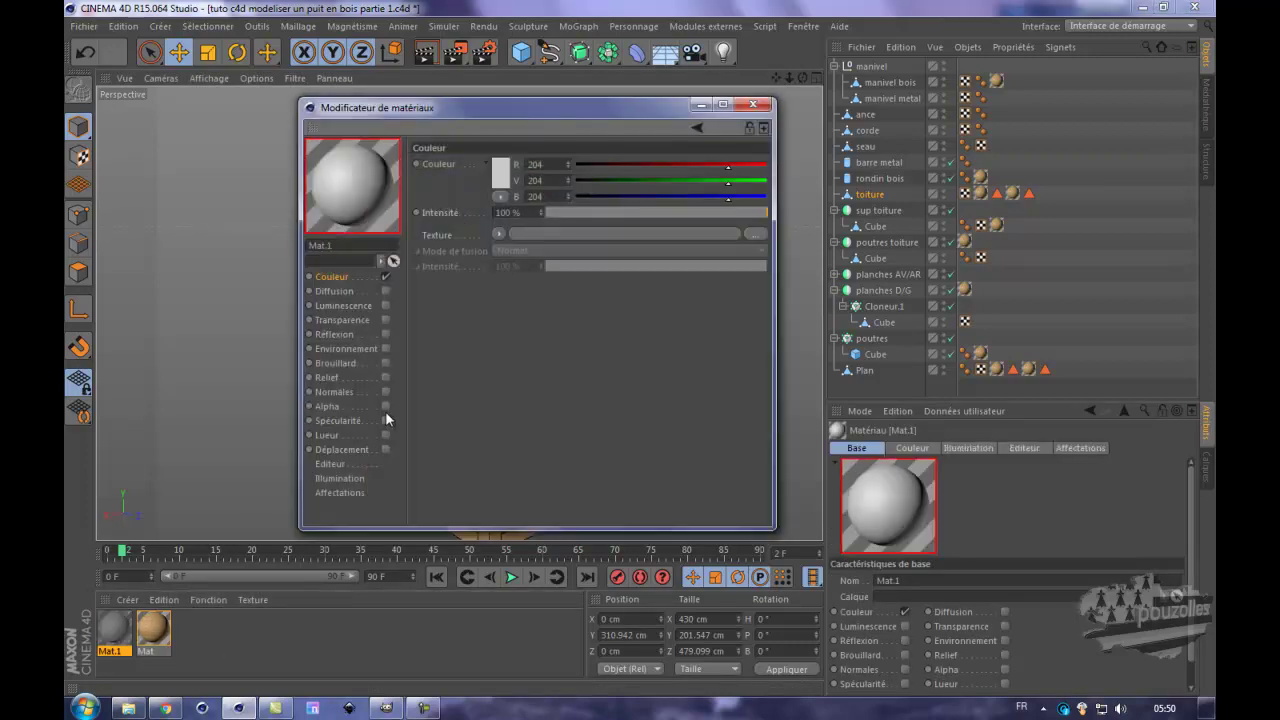
- Load 079_texture toit asphalte.jpg from the toiture folder's les toits d'asphalte subfolder as the new material's color texture and close the material editor
click(754, 234)
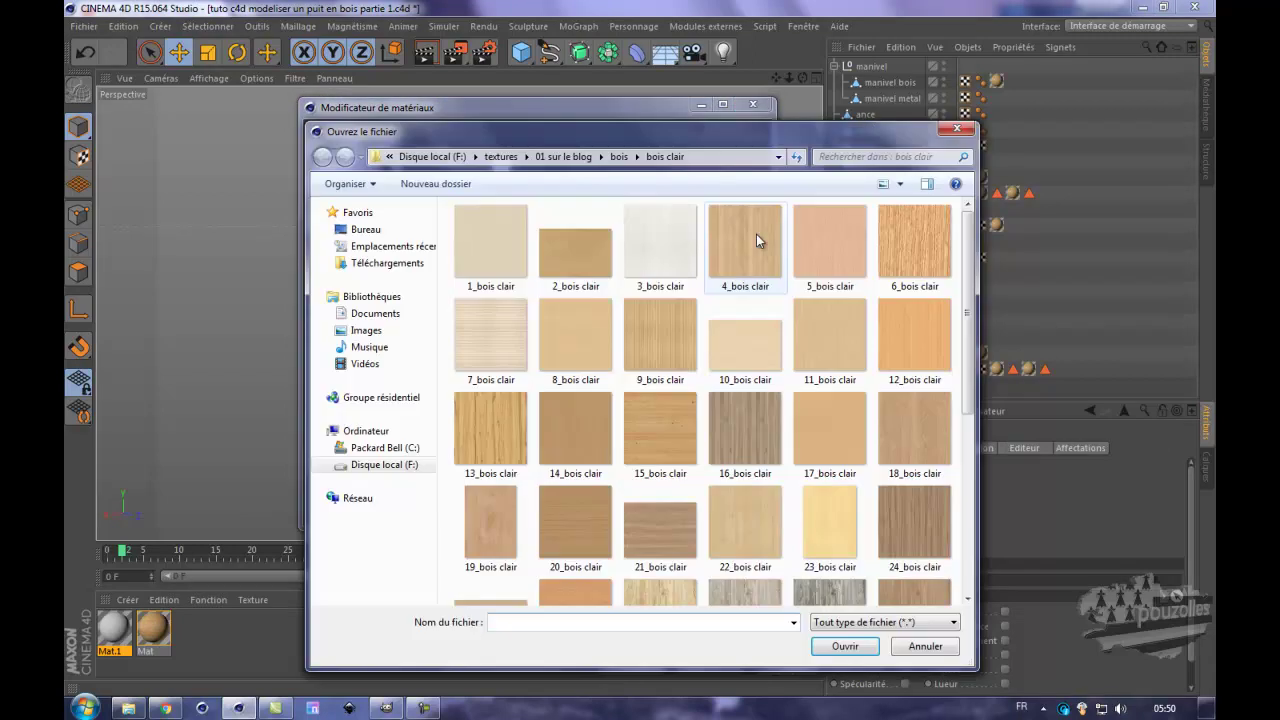
click(551, 157)
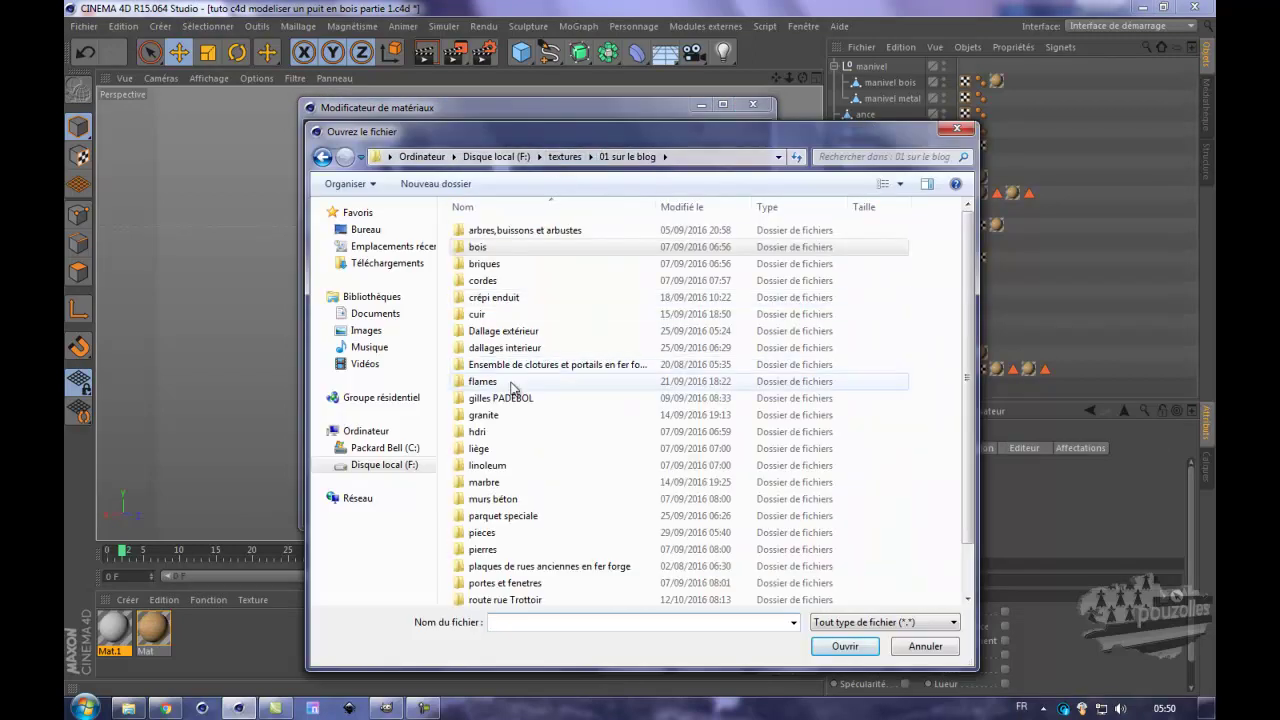
click(515, 500)
scroll(515, 500, down, 1)
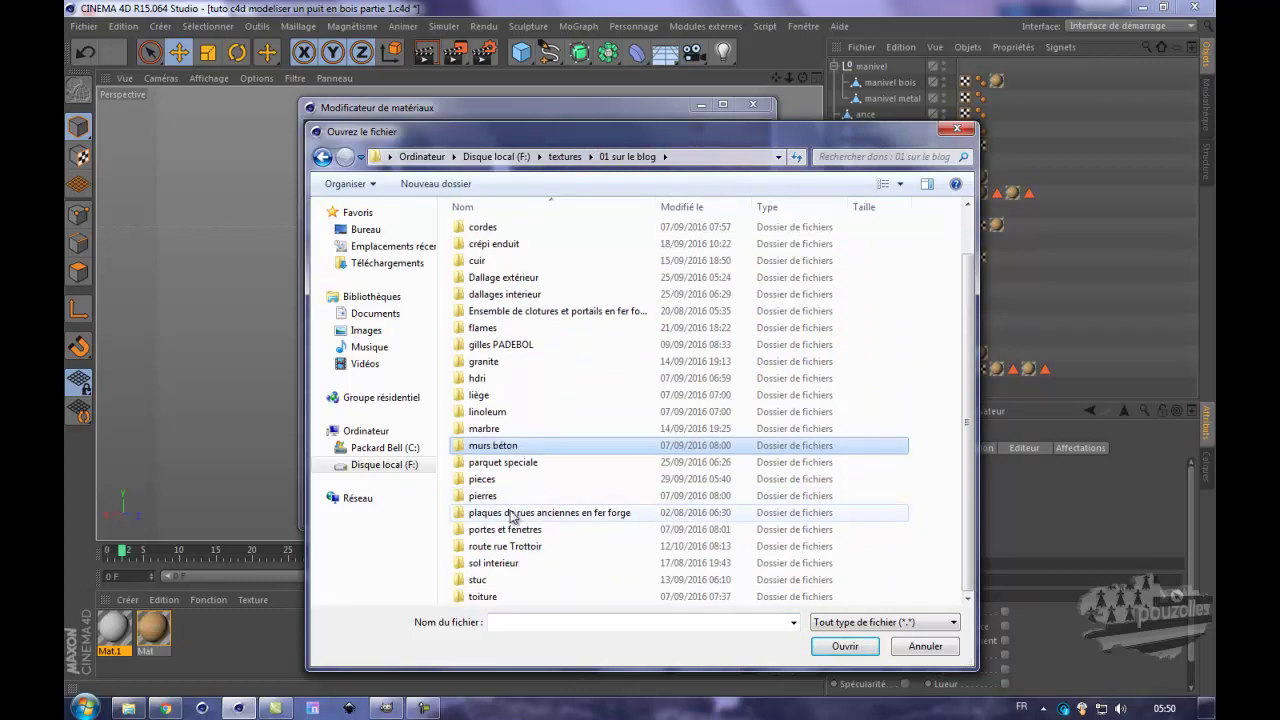
double_click(483, 597)
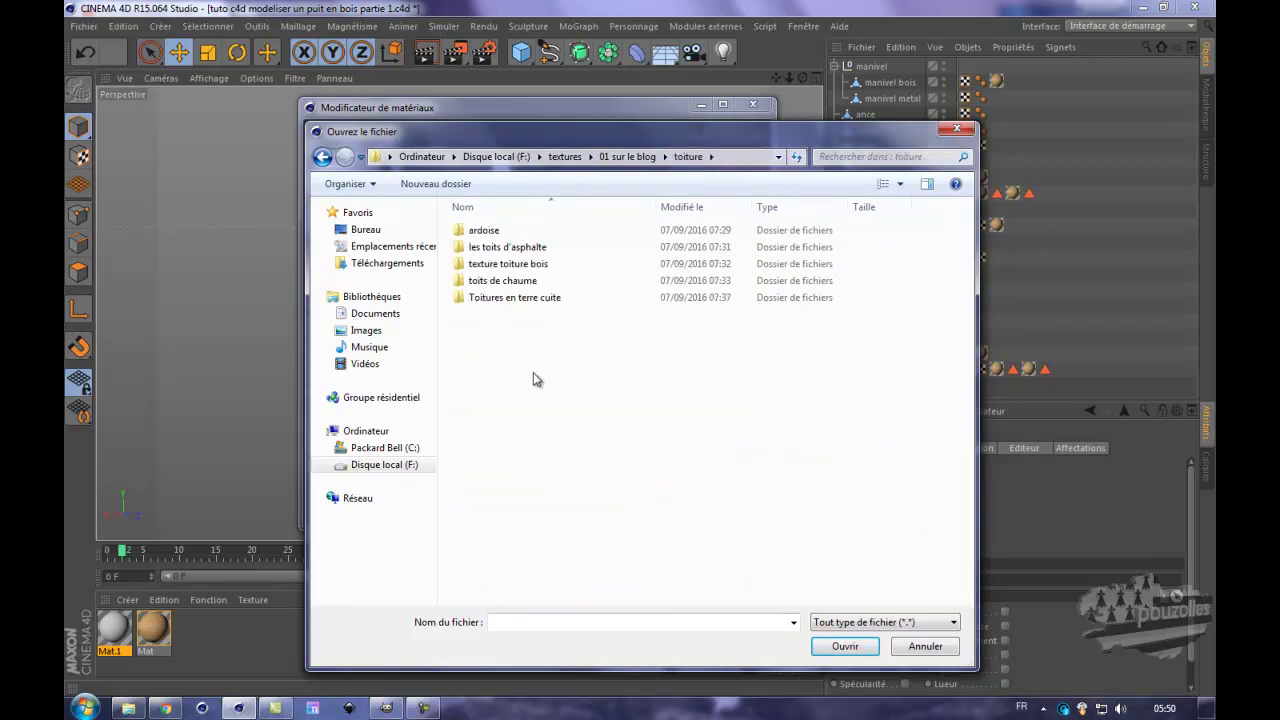
double_click(490, 248)
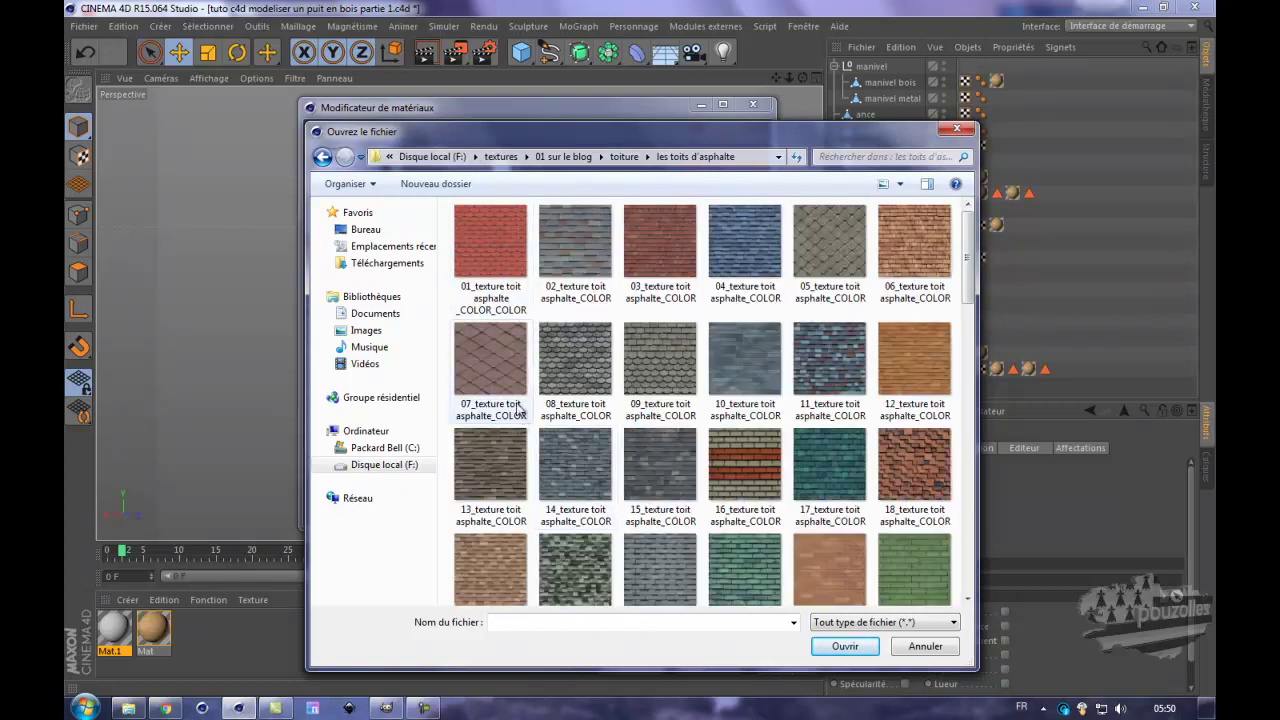
scroll(510, 398, down, 5)
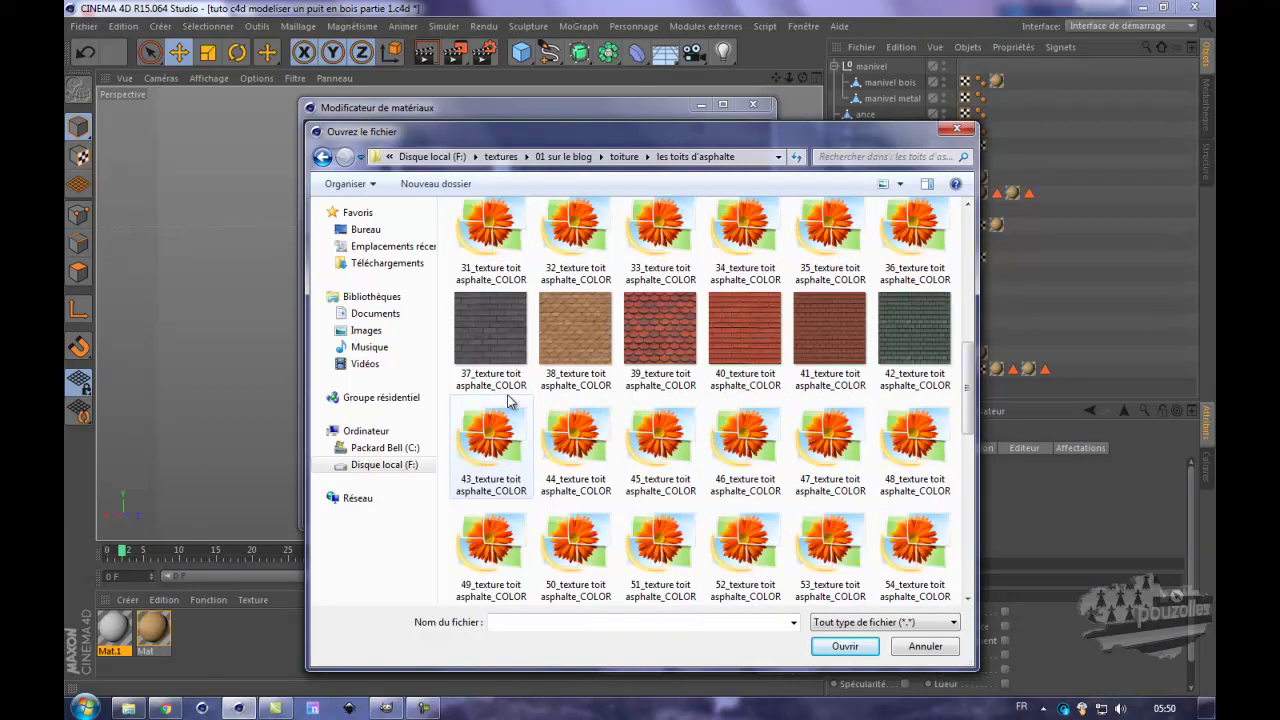
scroll(483, 393, down, 2)
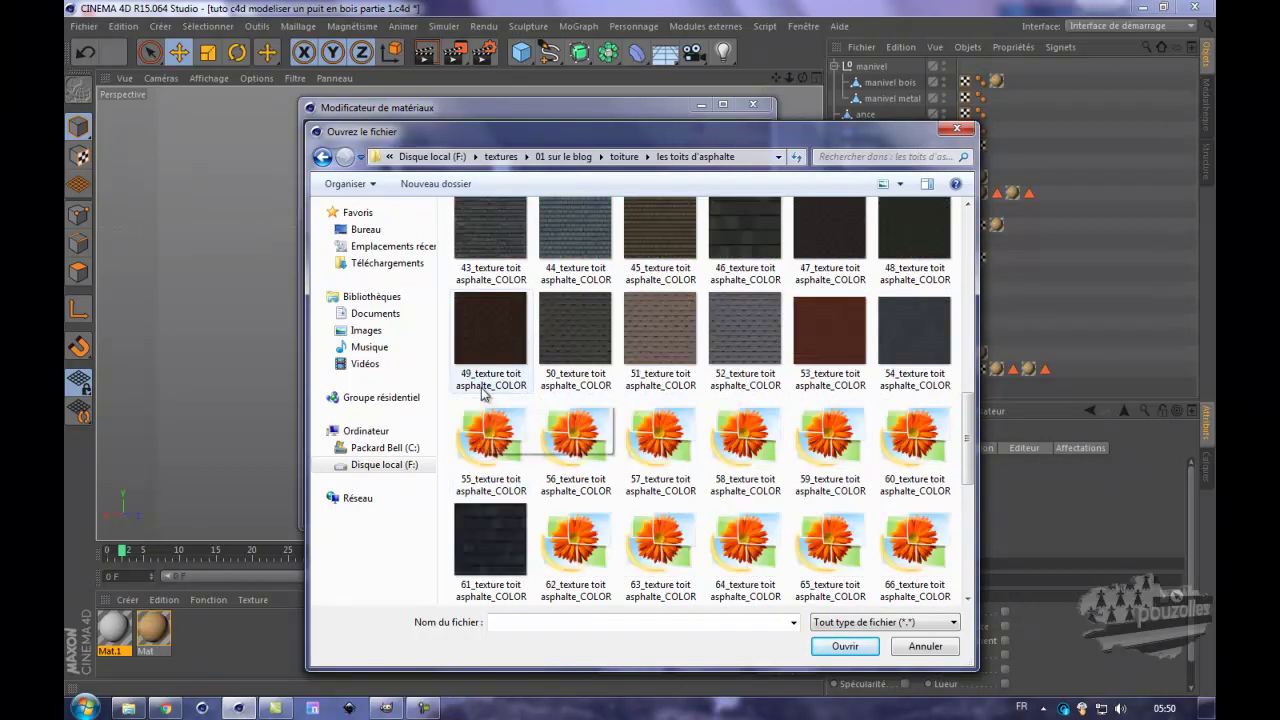
scroll(483, 390, down, 4)
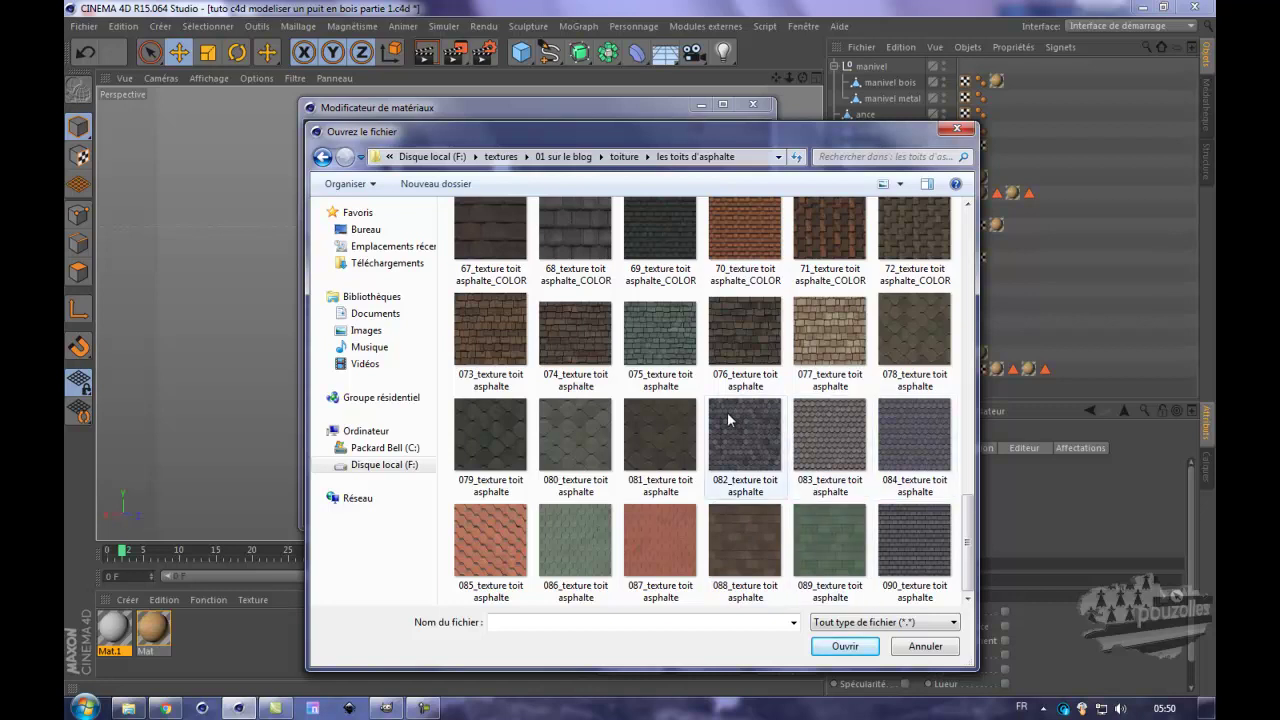
double_click(484, 426)
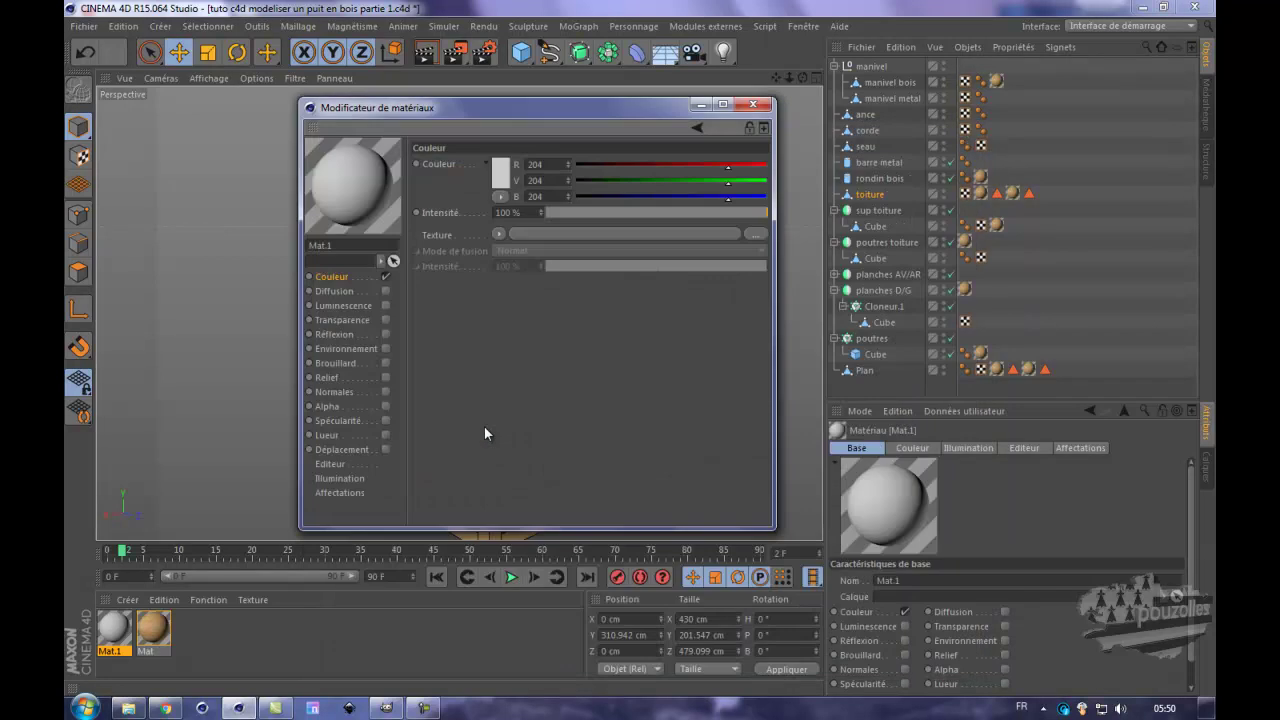
click(678, 419)
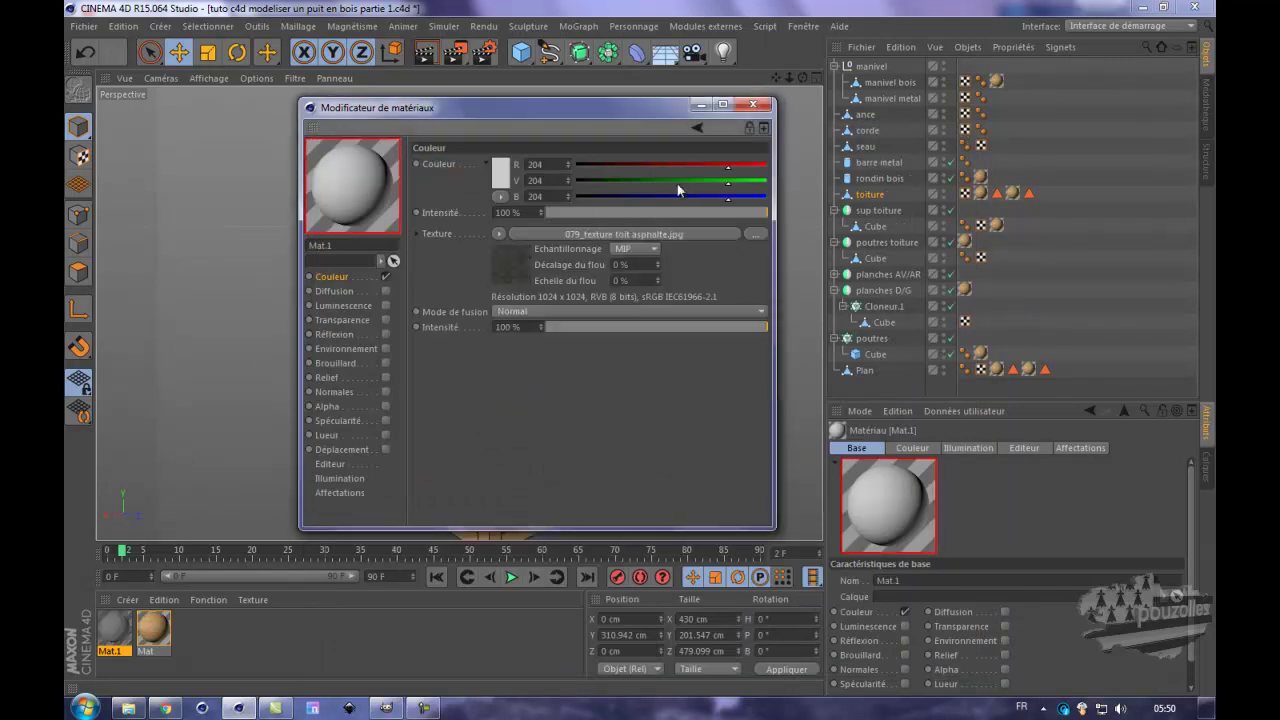
click(754, 106)
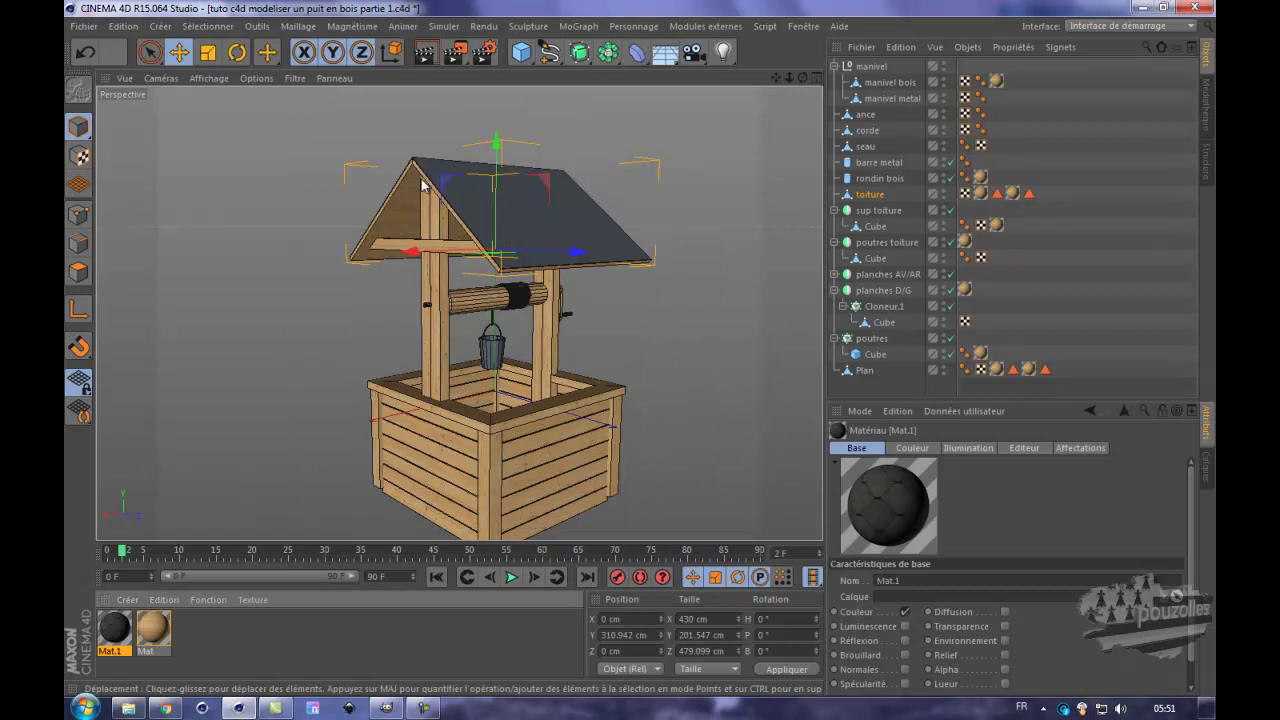
- Select the thin top-layer polygons of the roof's front slope in polygon mode with the Pinceau de sélection, using the Droite view
middle_click(373, 393)
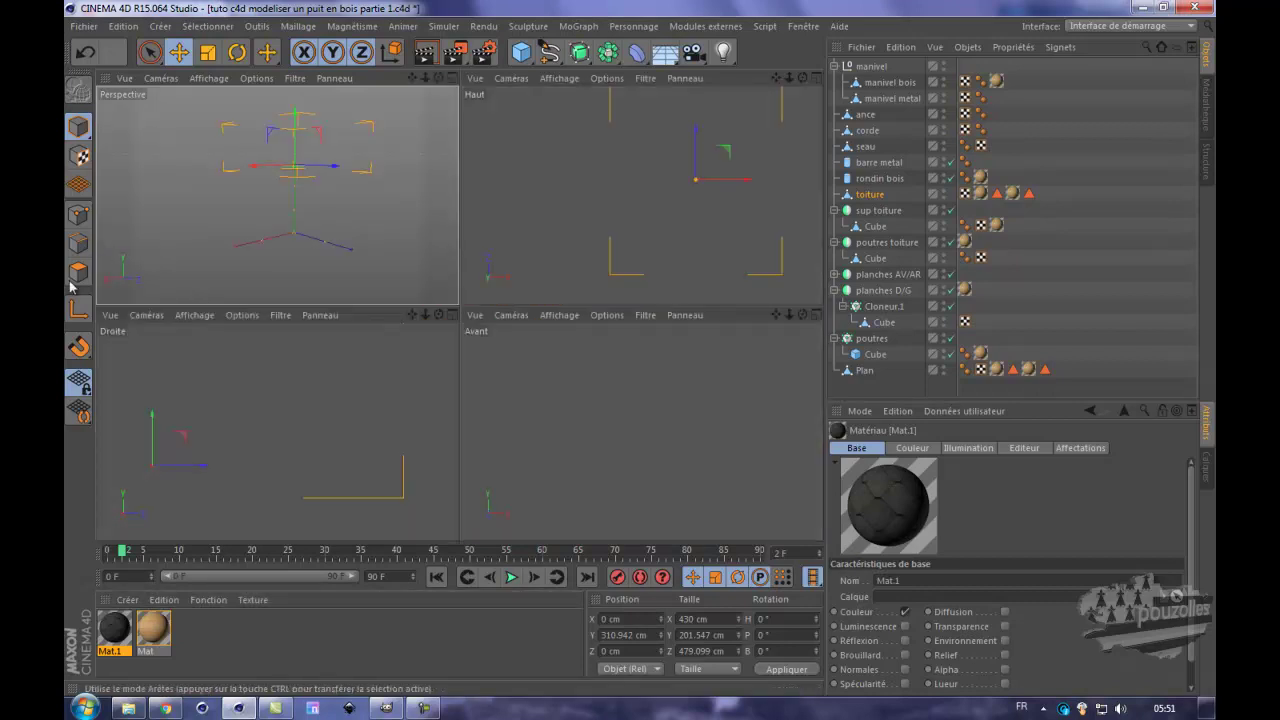
click(77, 273)
click(150, 53)
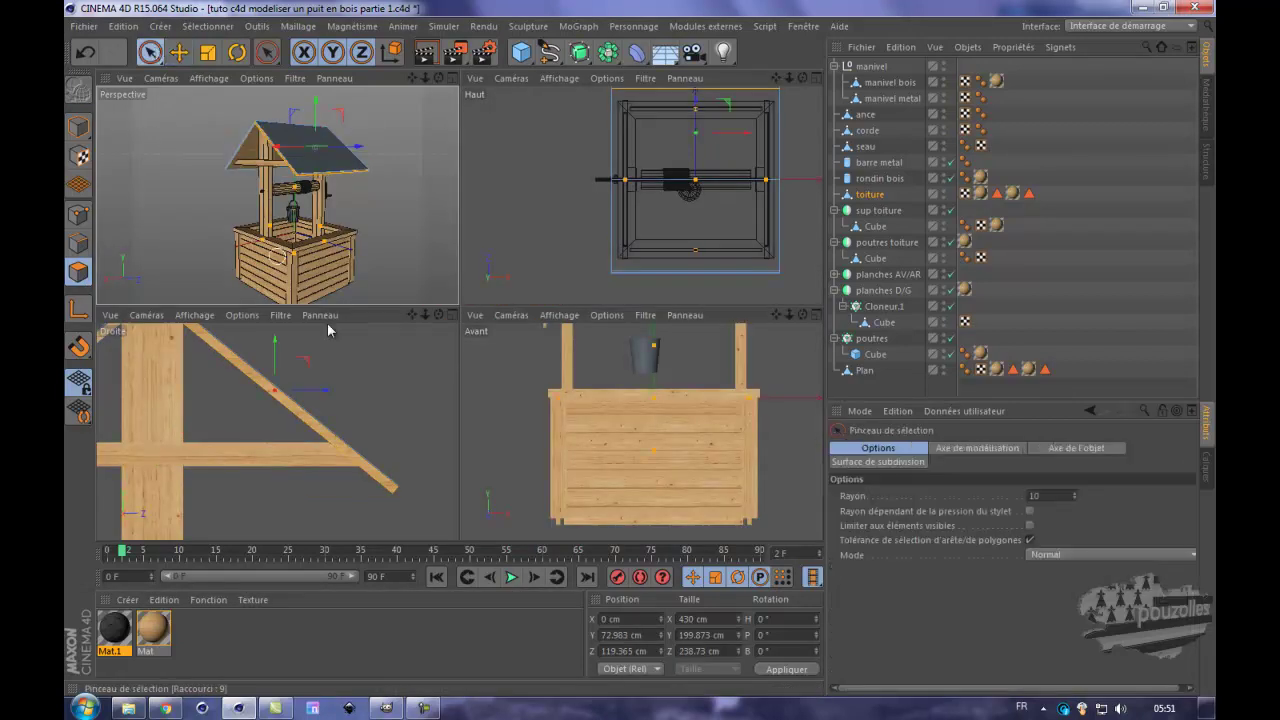
middle_click(402, 505)
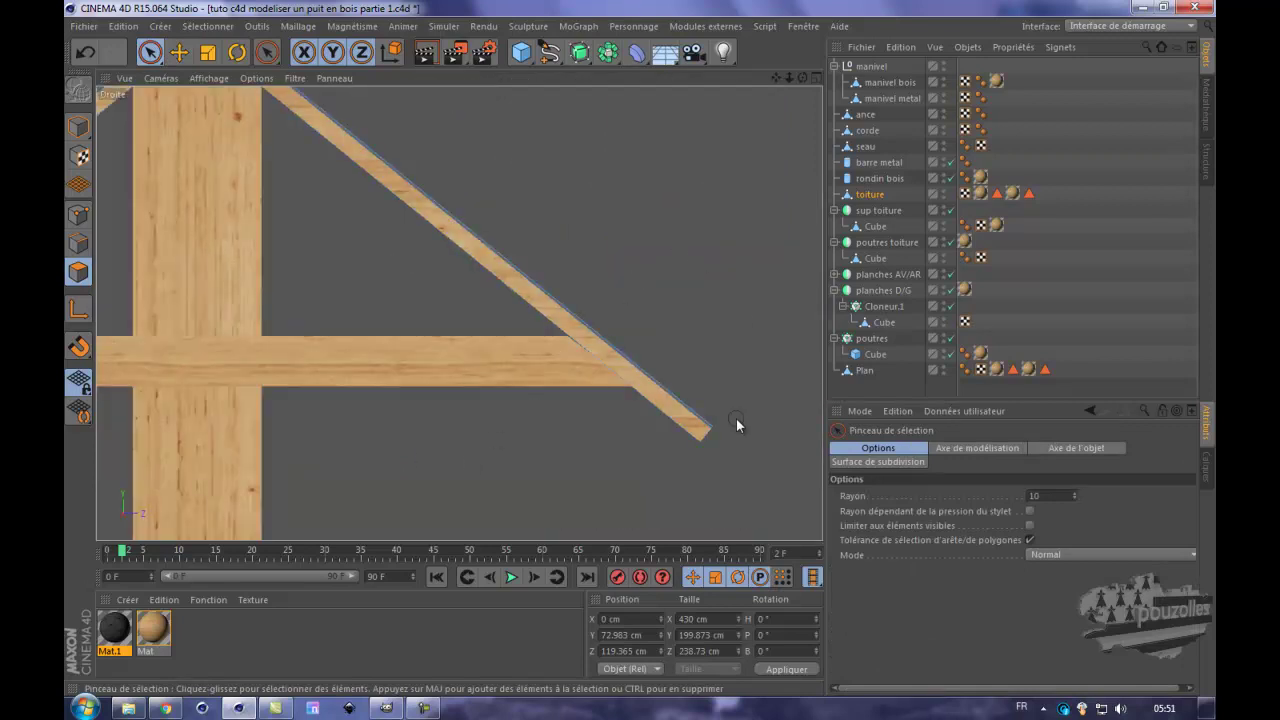
click(719, 428)
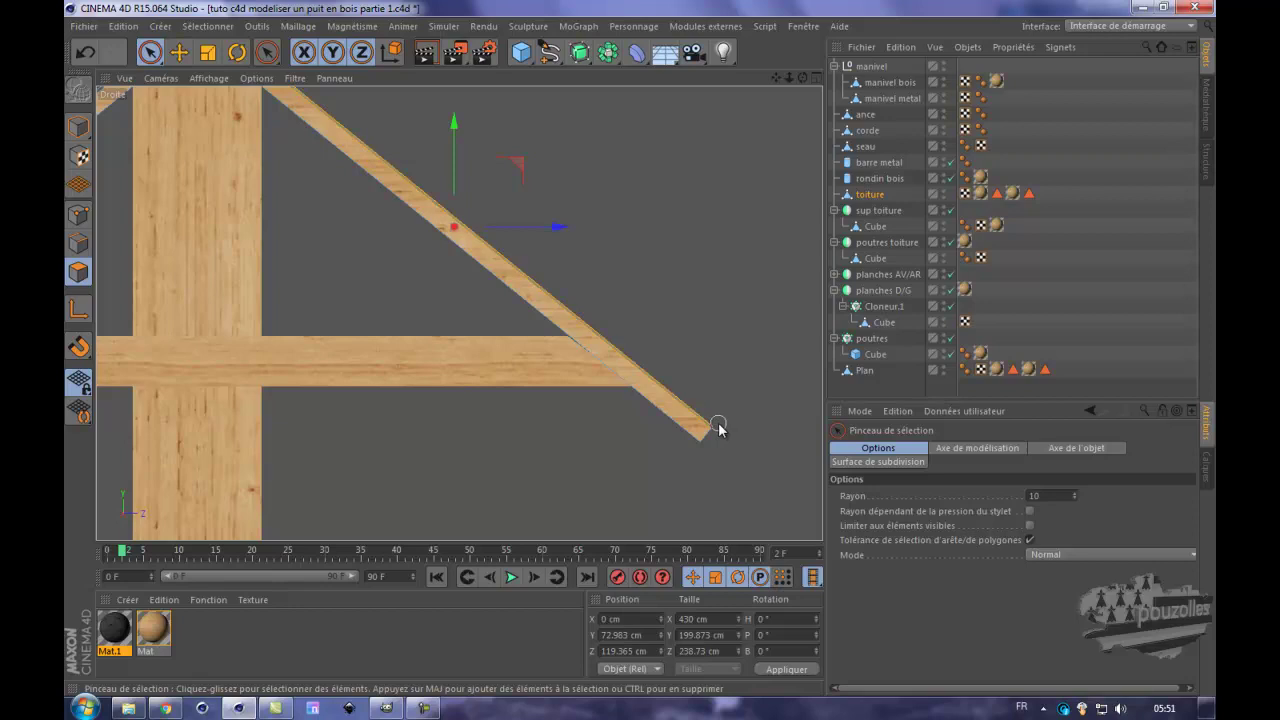
scroll(737, 449, up, 3)
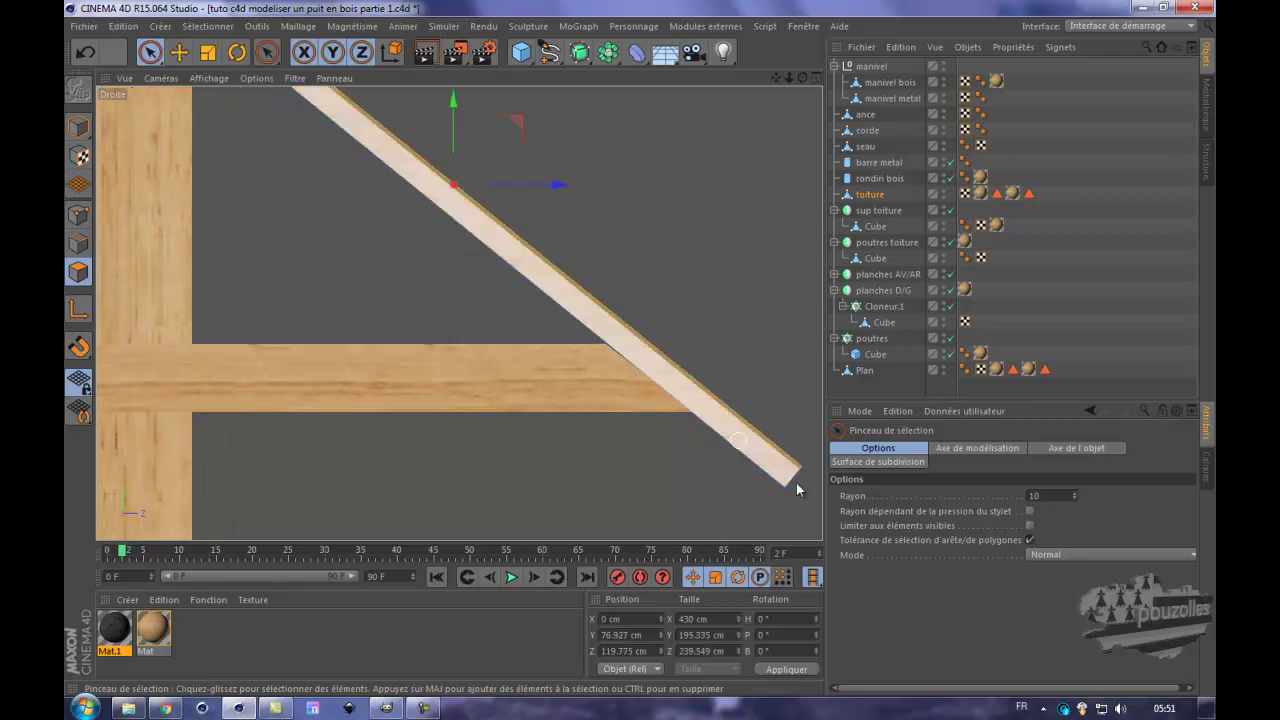
alt+middle_drag(638, 347, 531, 291)
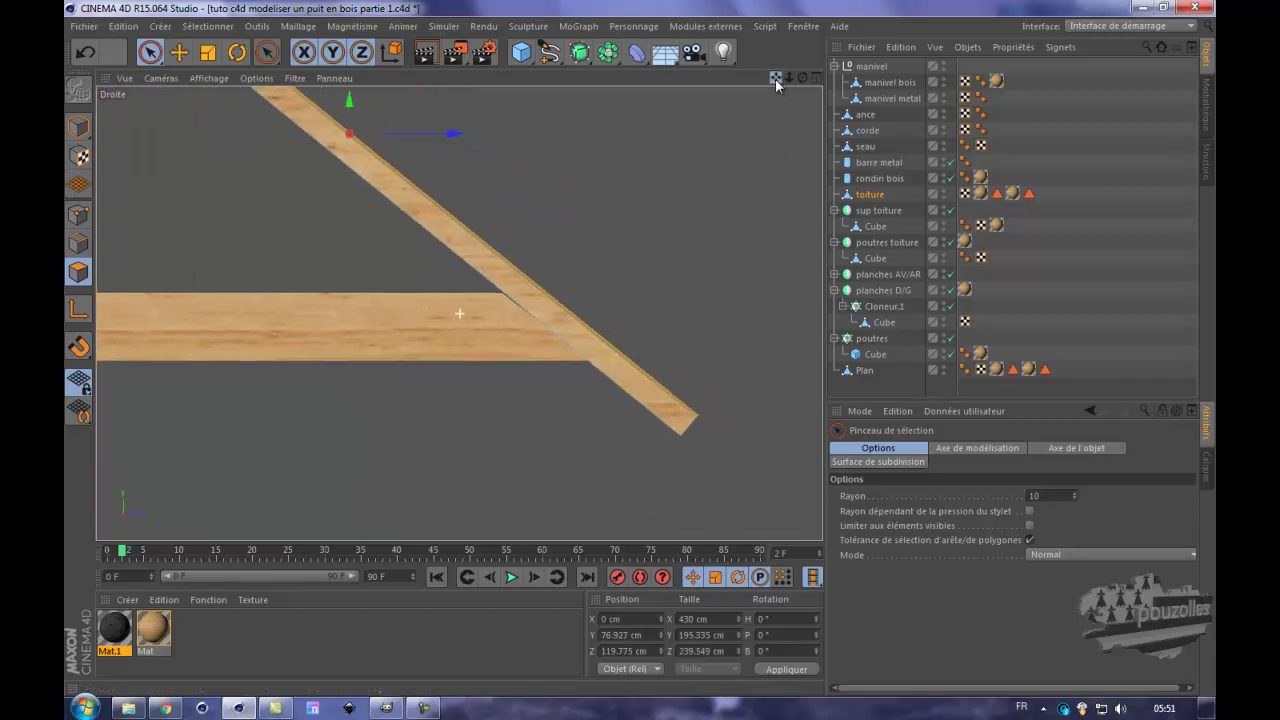
scroll(734, 352, up, 4)
scroll(720, 336, up, 2)
click(705, 390)
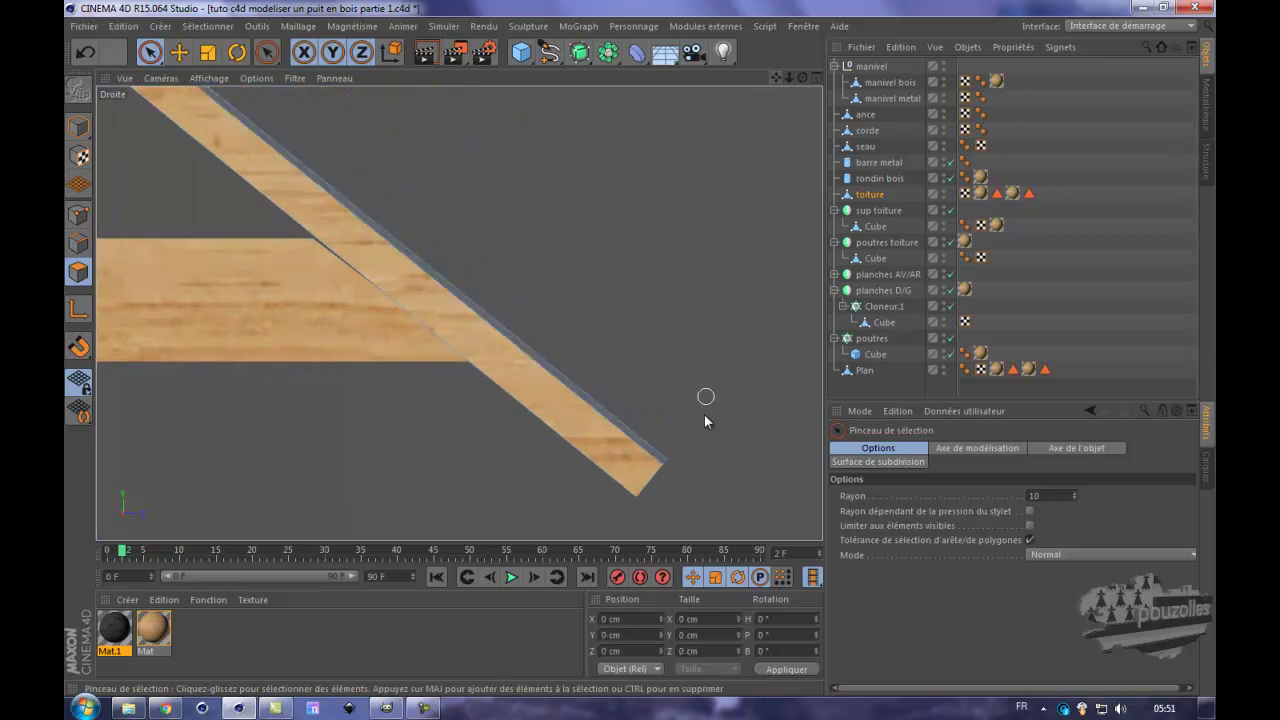
click(672, 458)
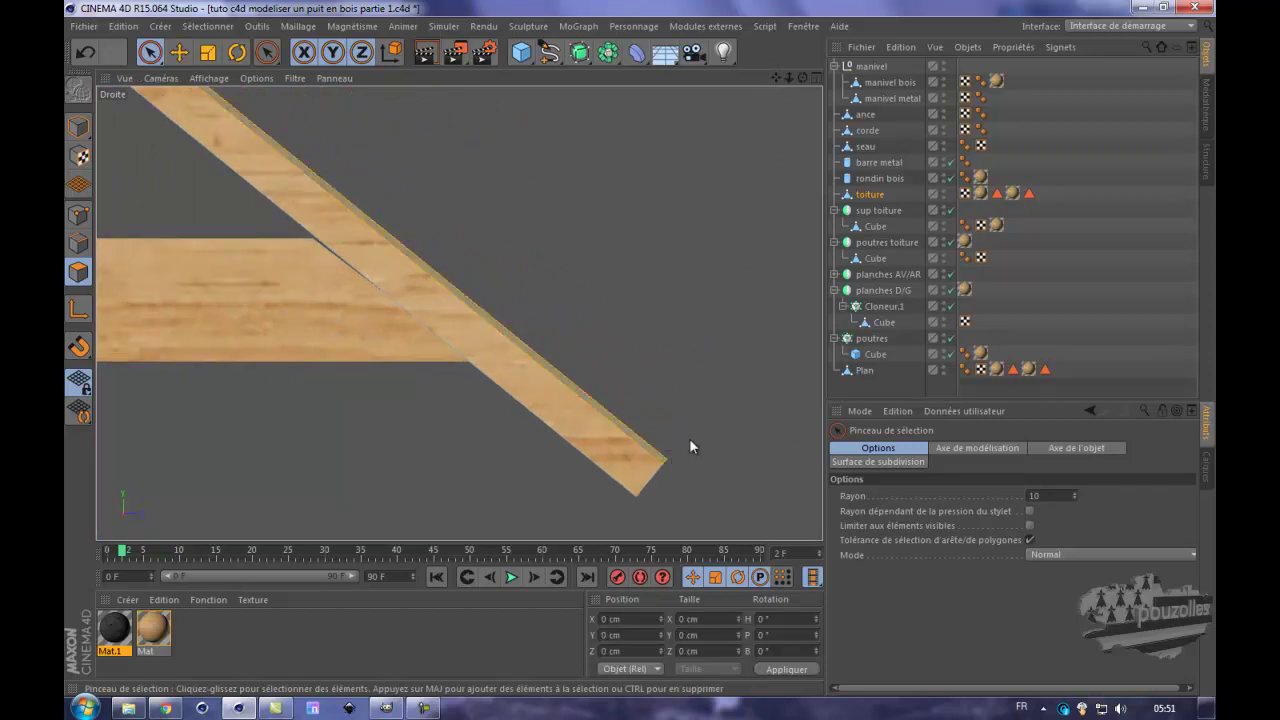
scroll(697, 280, down, 2)
scroll(697, 280, down, 5)
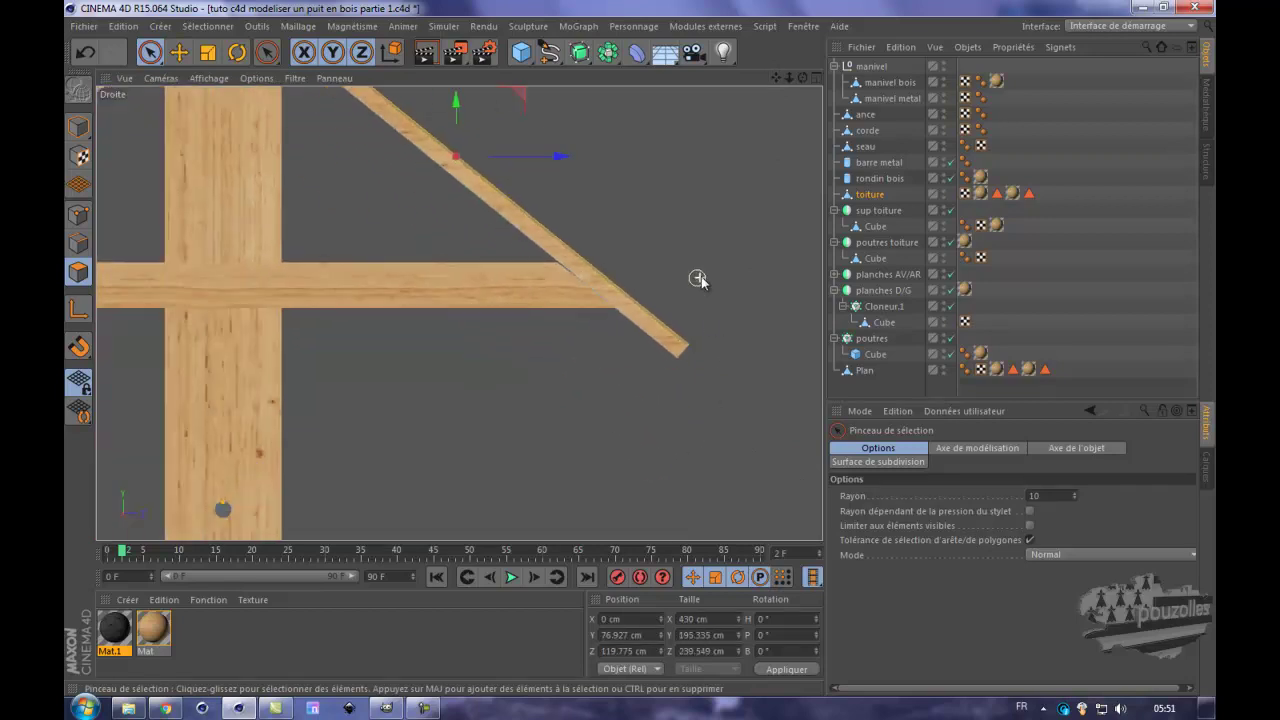
scroll(451, 366, down, 3)
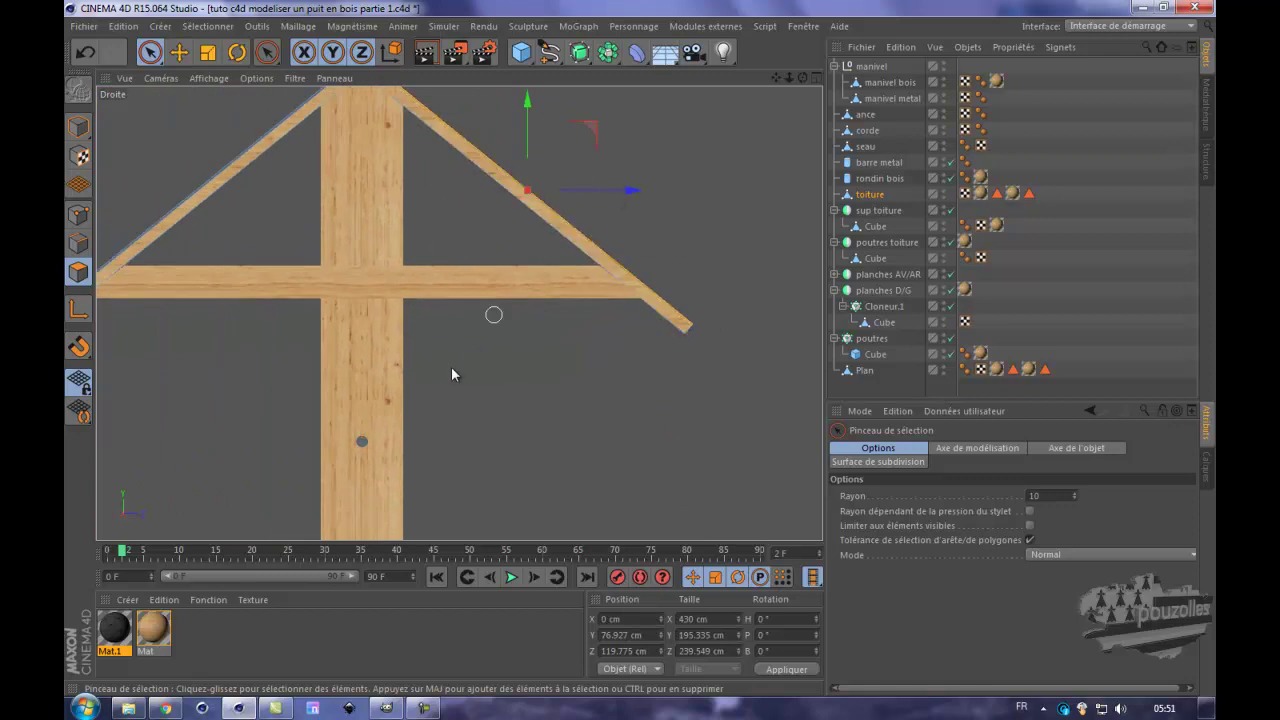
- Apply the asphalt material Mat.1 to the selected slope polygons and set its projection type to Cubique
middle_click(250, 400)
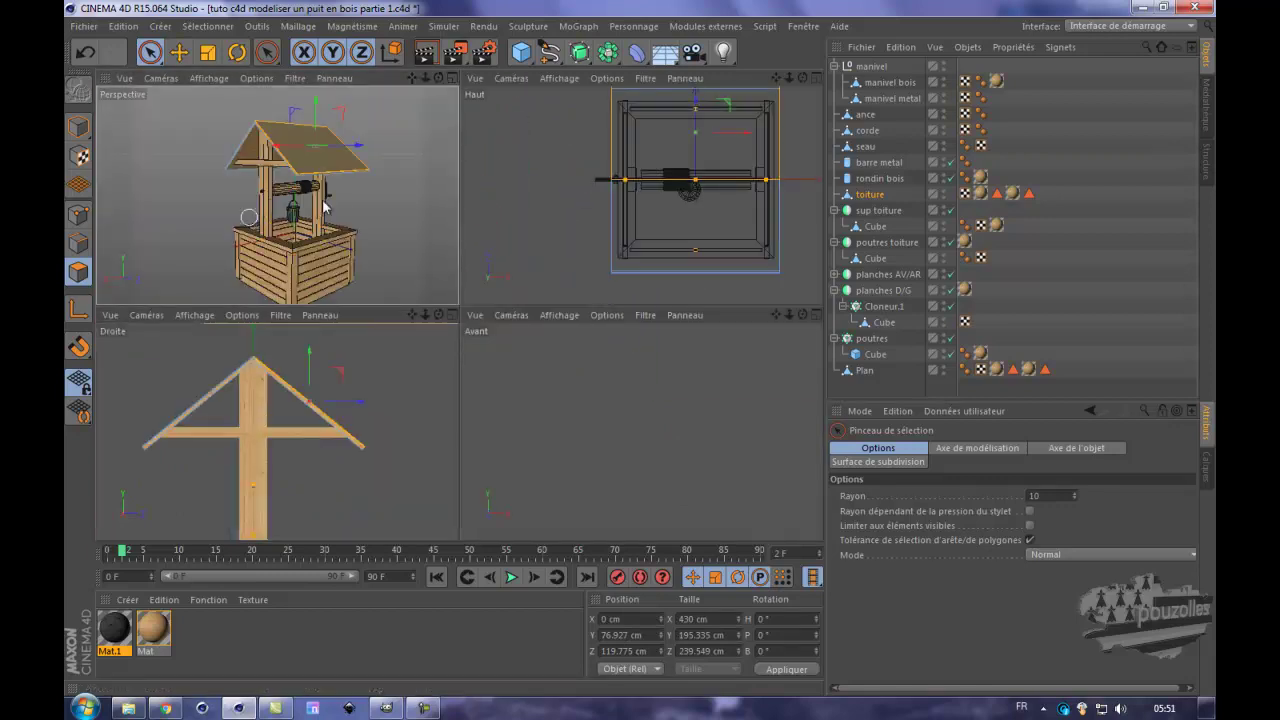
middle_click(249, 217)
drag(113, 638, 118, 632)
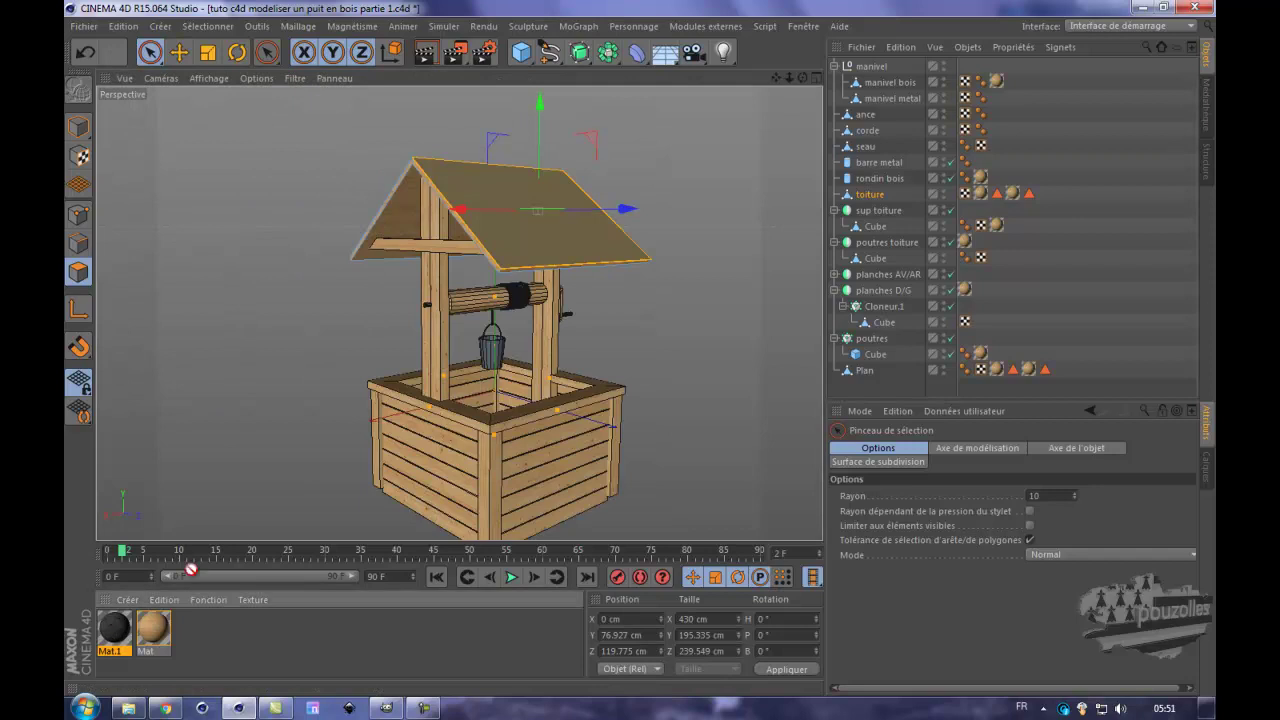
drag(505, 258, 525, 237)
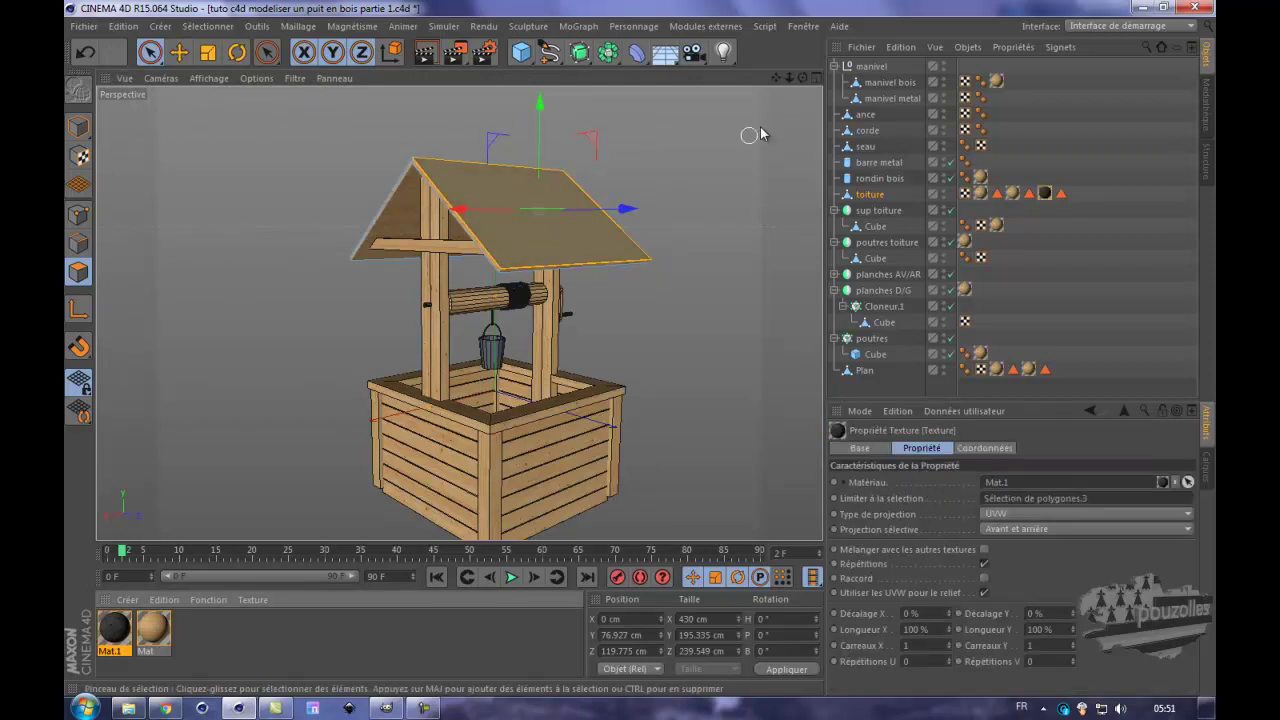
drag(803, 78, 821, 160)
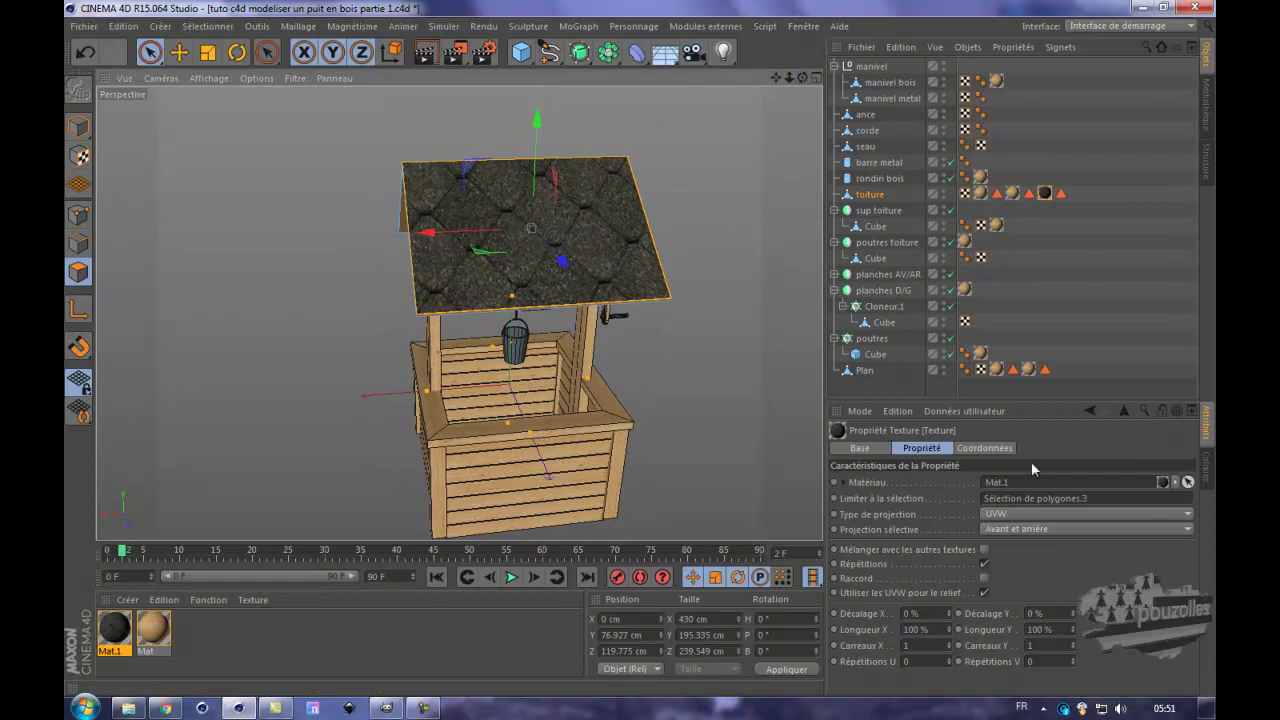
click(1027, 512)
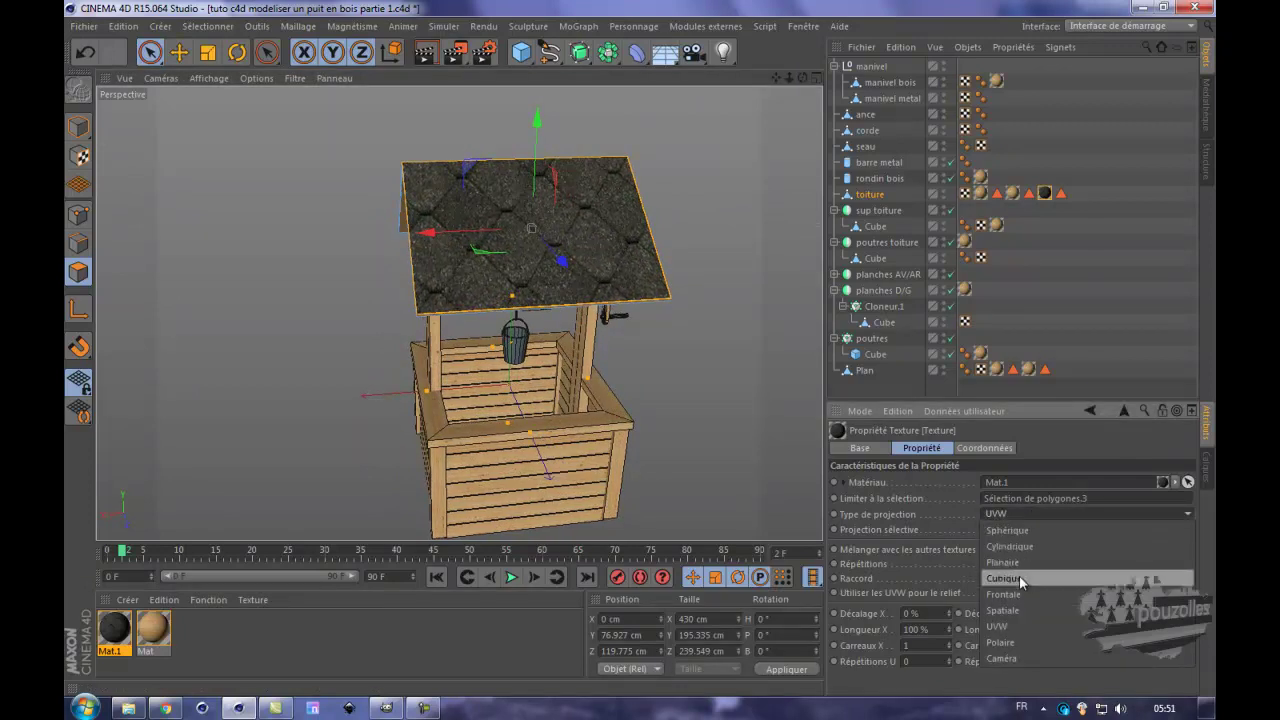
click(1019, 578)
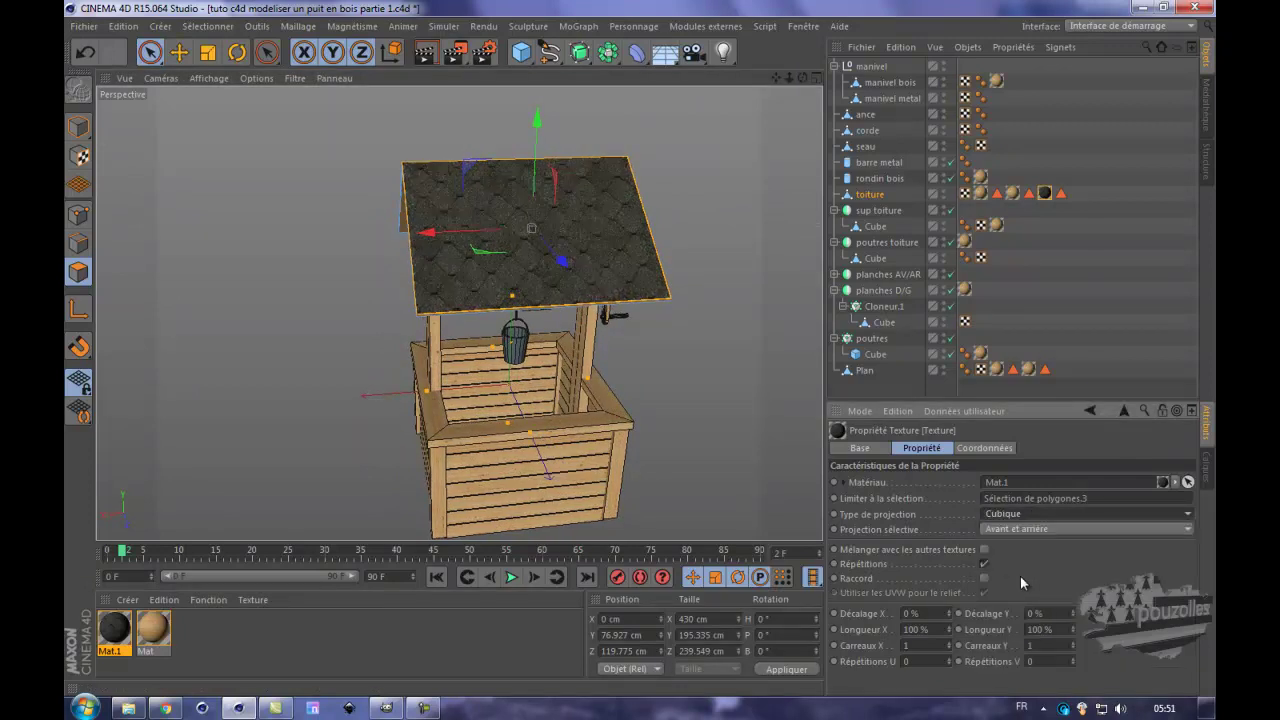
- Set Longueur X and Longueur Y of the first slope's asphalt texture to 70 %, checking the result with view renders
click(425, 58)
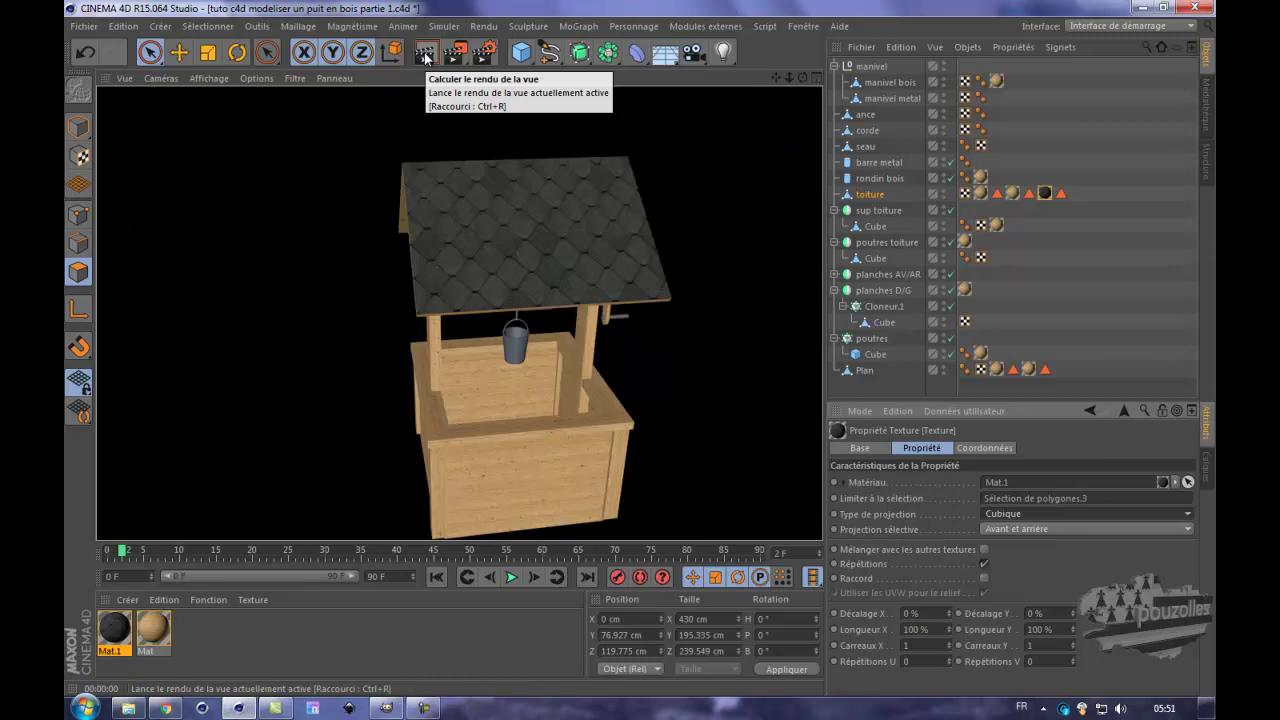
drag(939, 630, 897, 629)
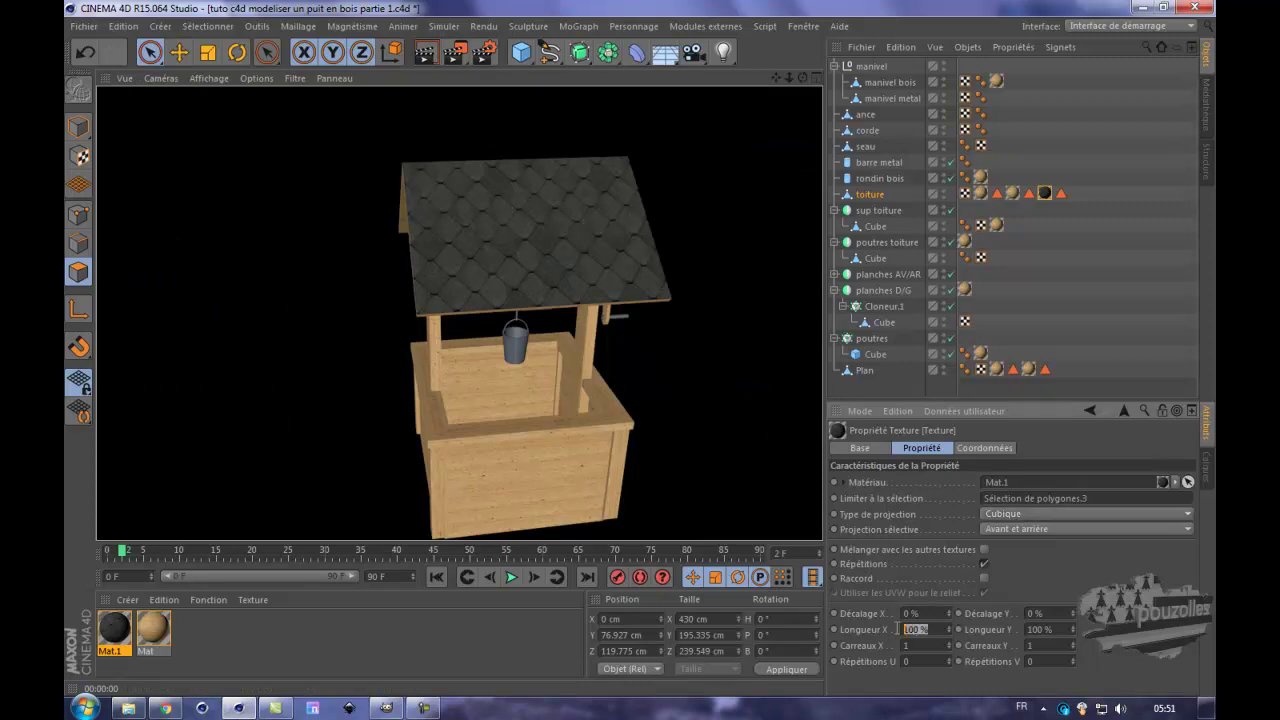
text(7070)
key(Return)
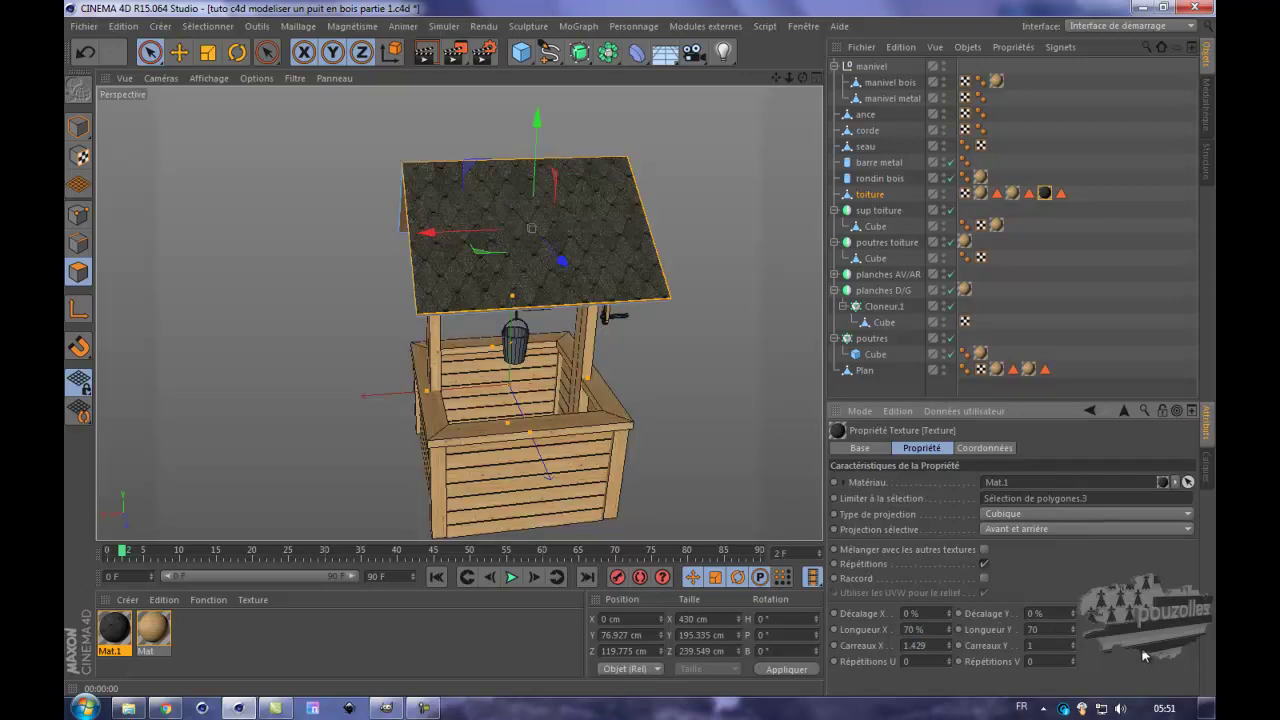
click(425, 52)
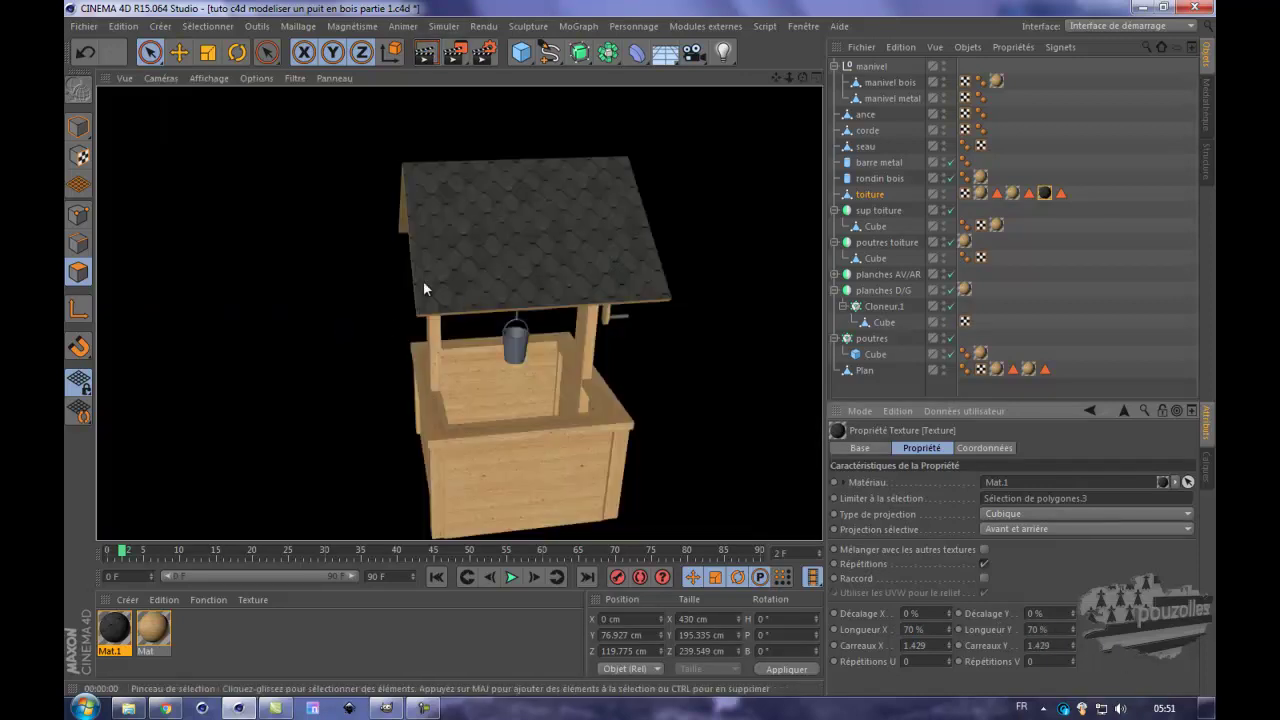
- Select the thin top-layer polygons of the roof's opposite slope in the Droite view
drag(802, 78, 641, 348)
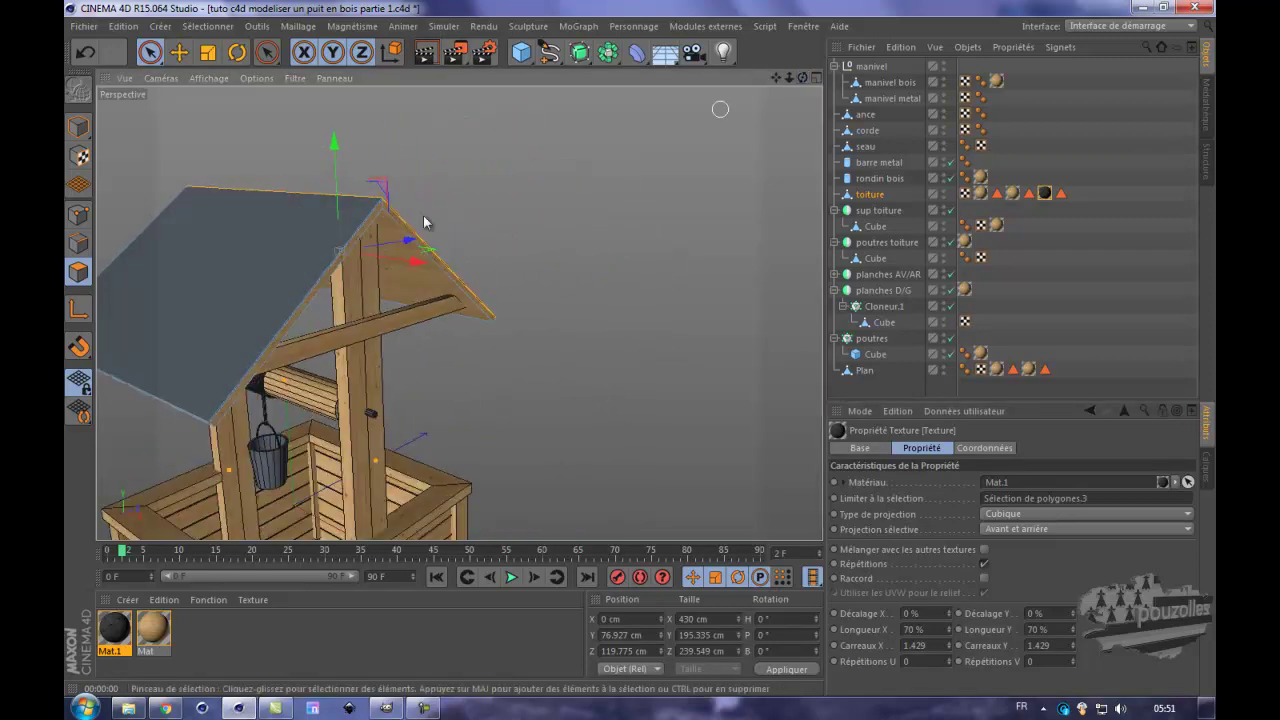
middle_click(498, 456)
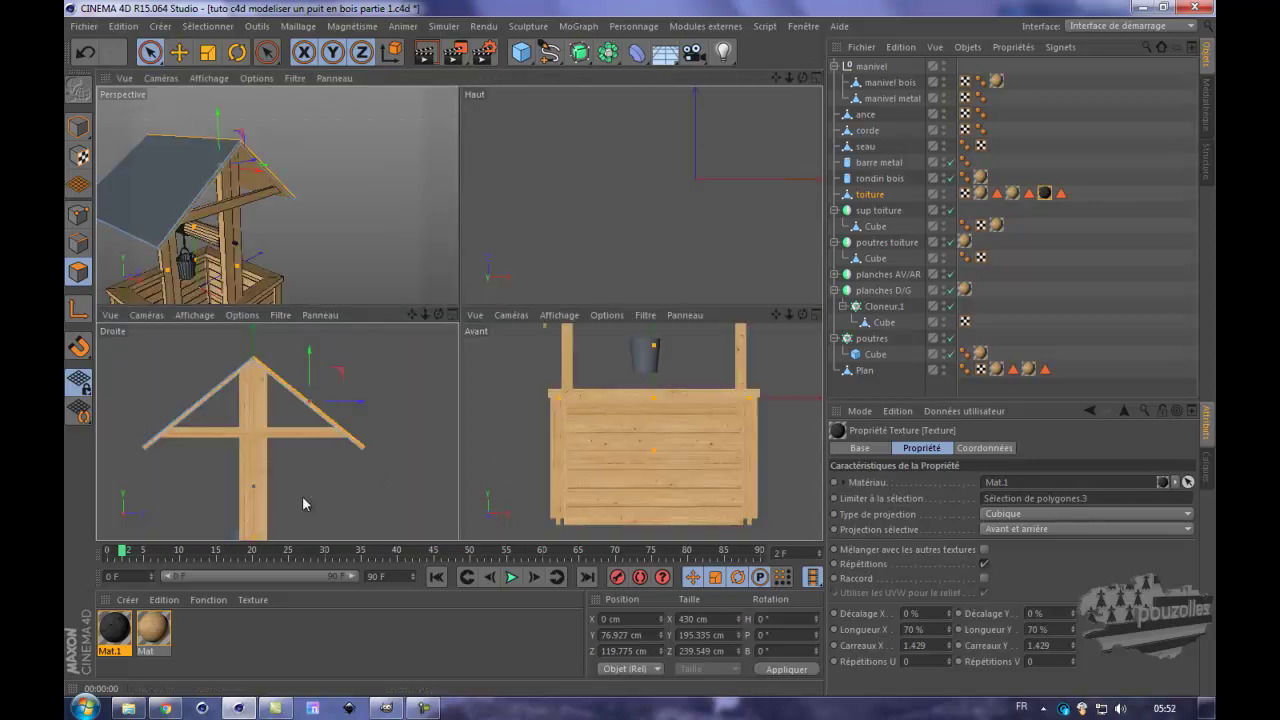
middle_click(373, 469)
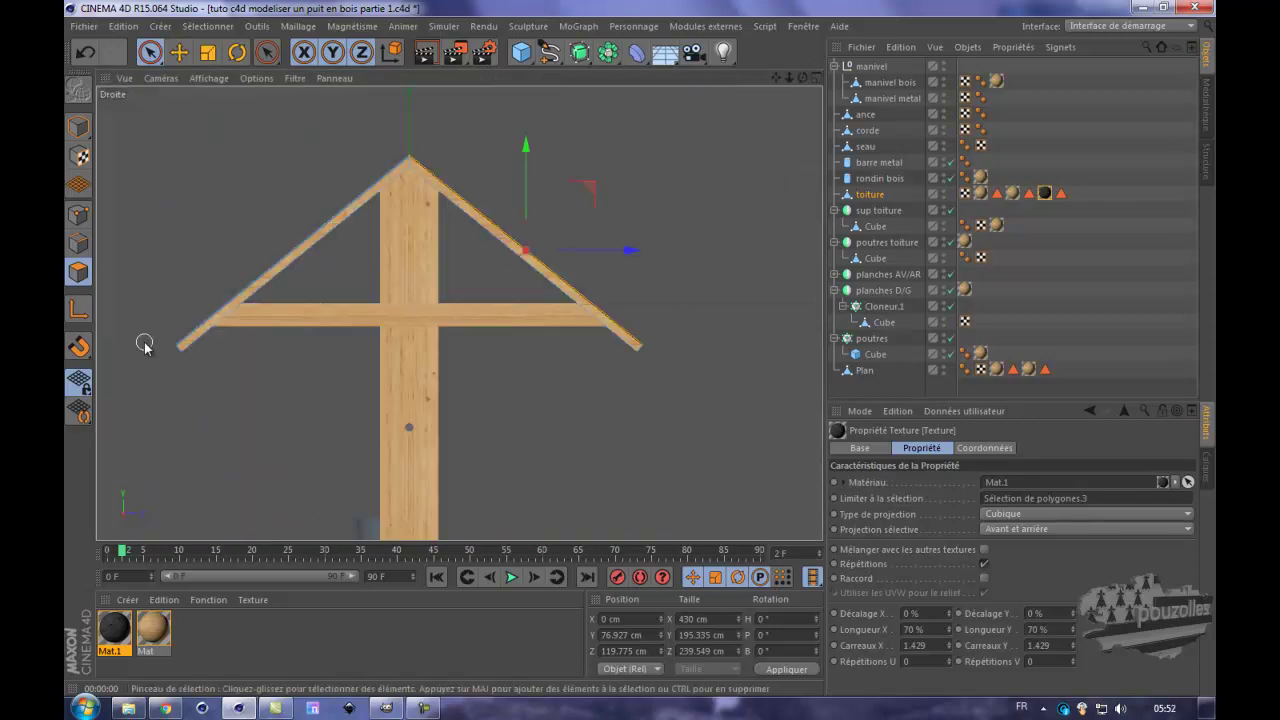
scroll(157, 350, up, 5)
scroll(212, 341, up, 4)
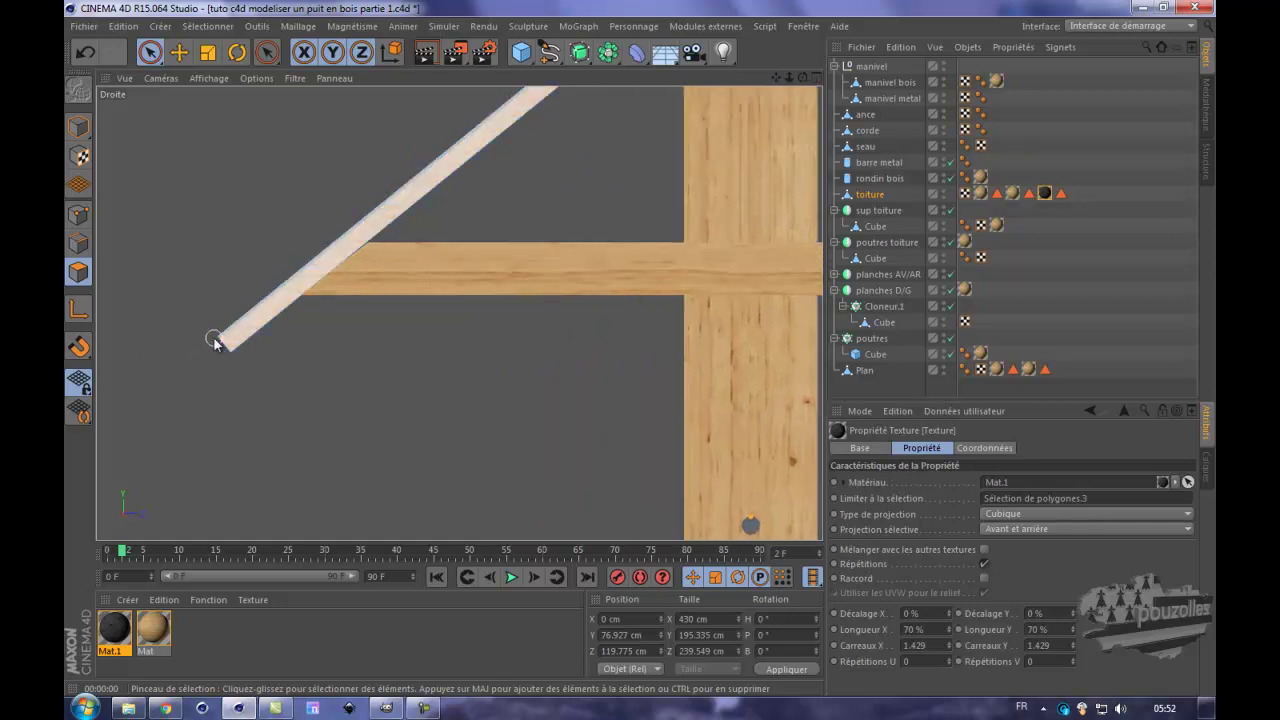
scroll(213, 340, up, 1)
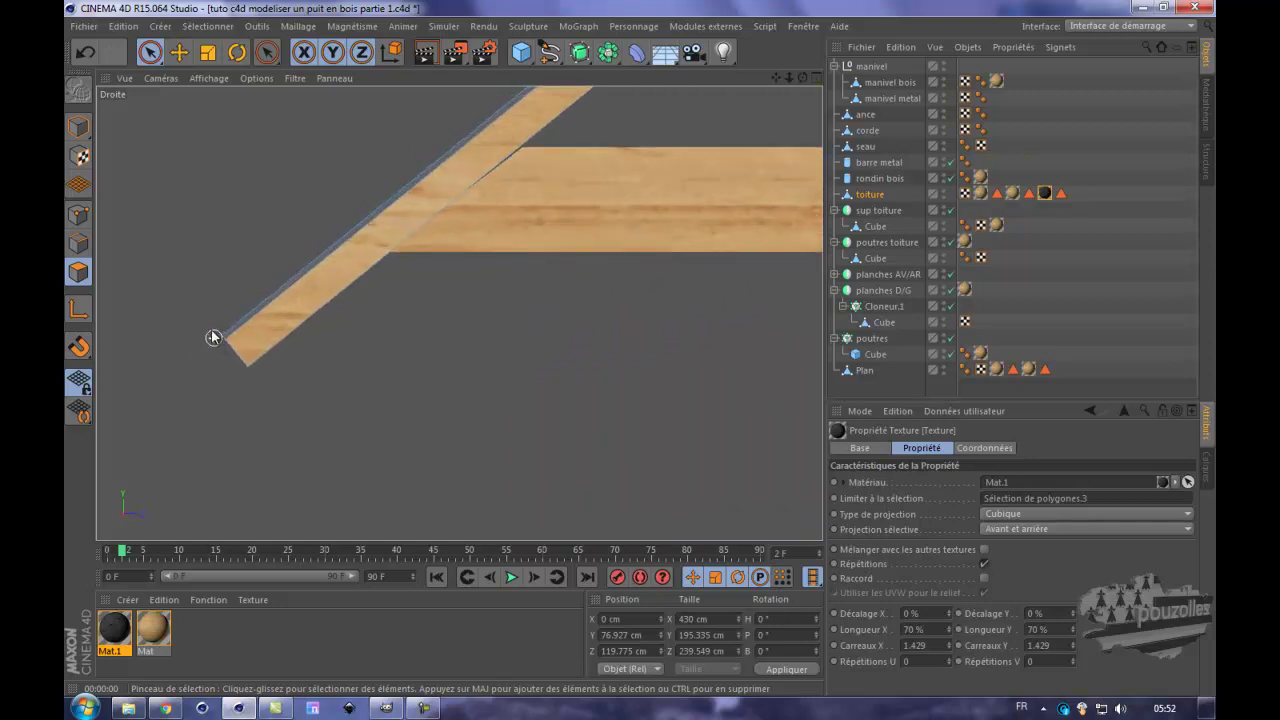
click(216, 333)
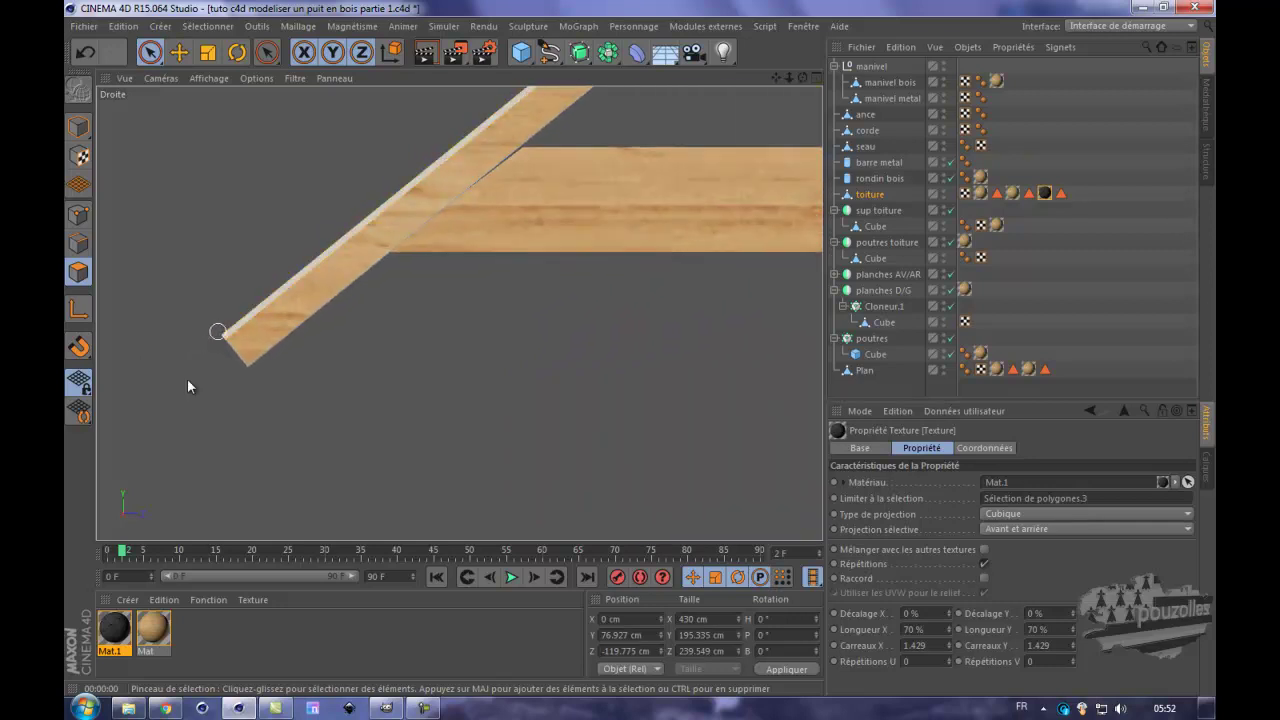
- Apply Mat.1 to the opposite slope's selected polygons with a Cubique projection
middle_click(176, 342)
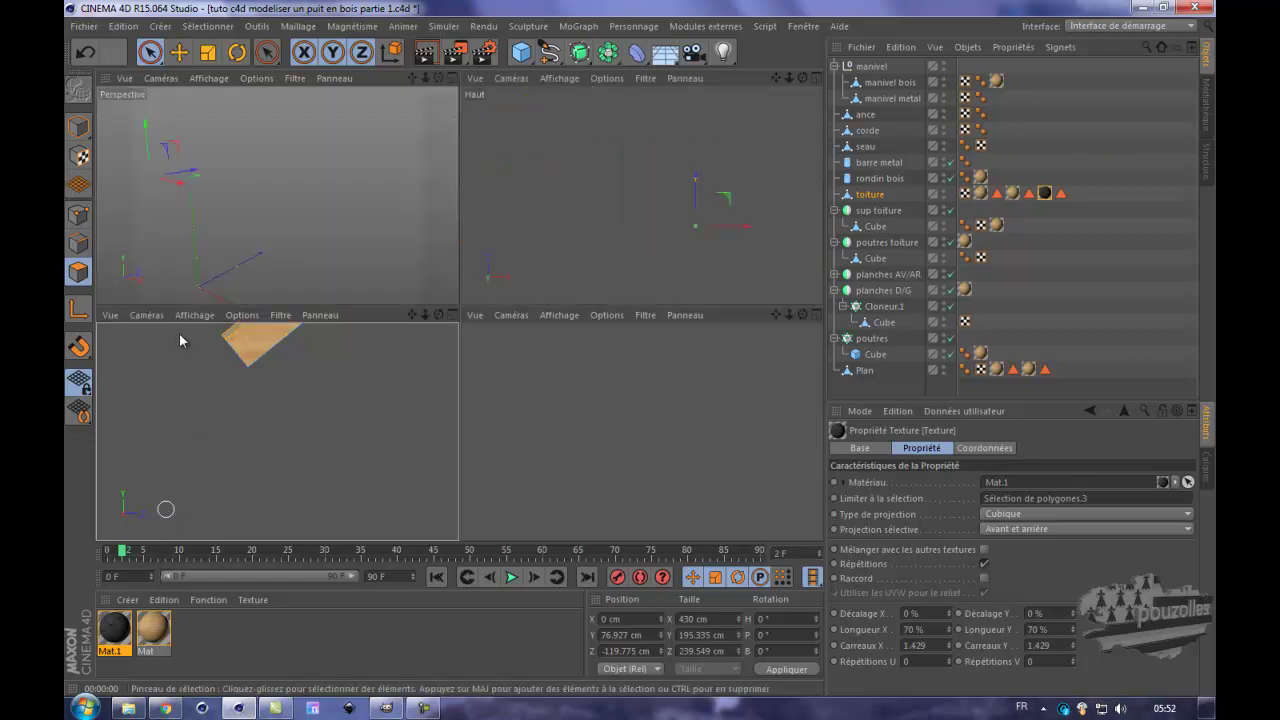
middle_click(207, 265)
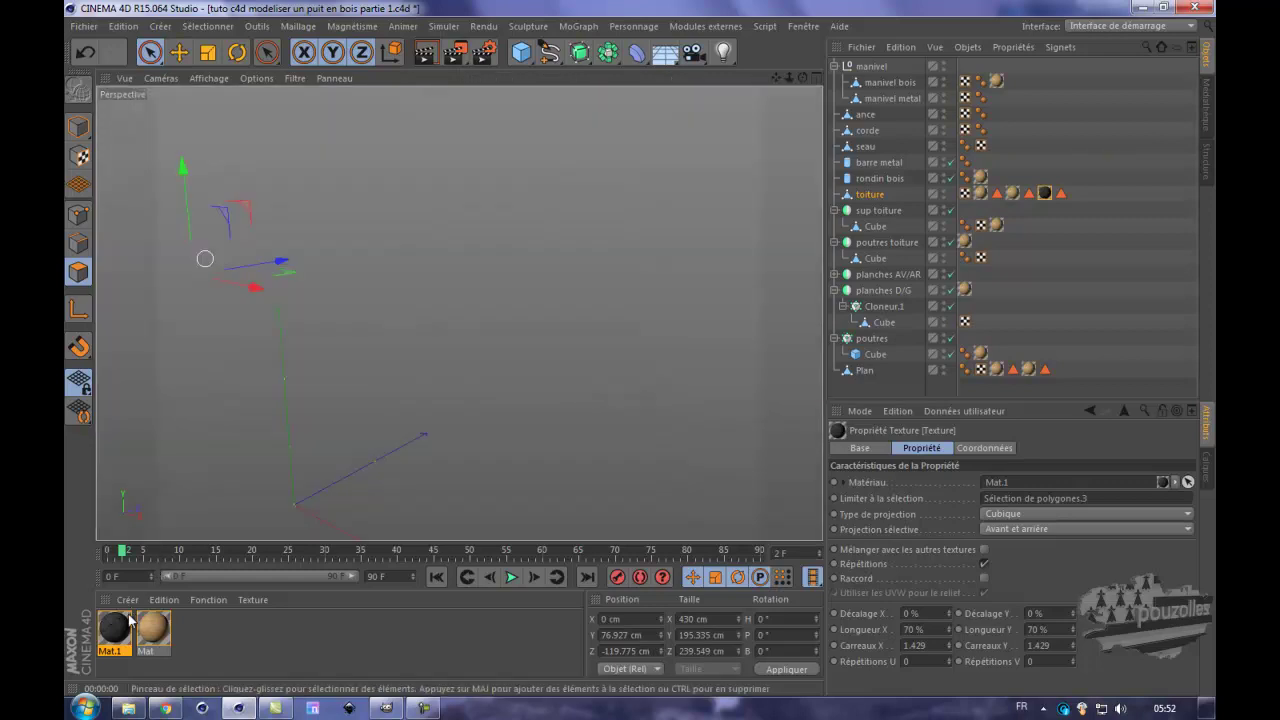
drag(180, 365, 182, 368)
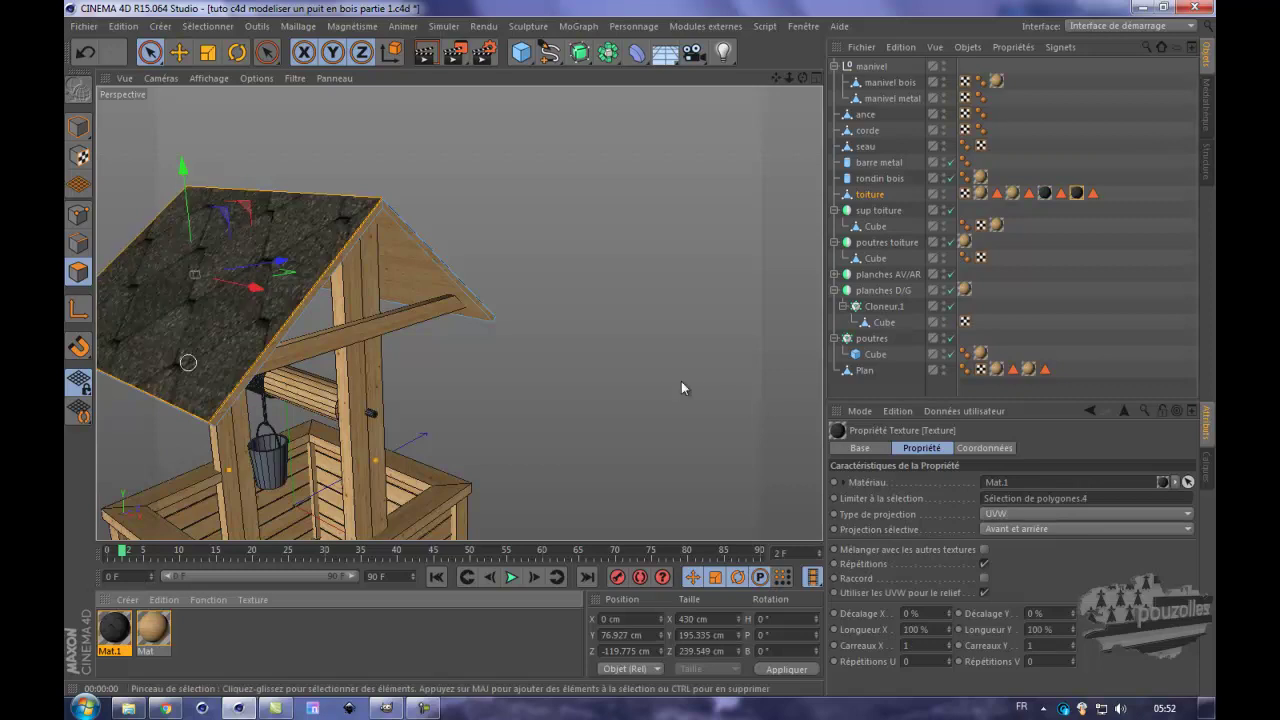
click(1010, 513)
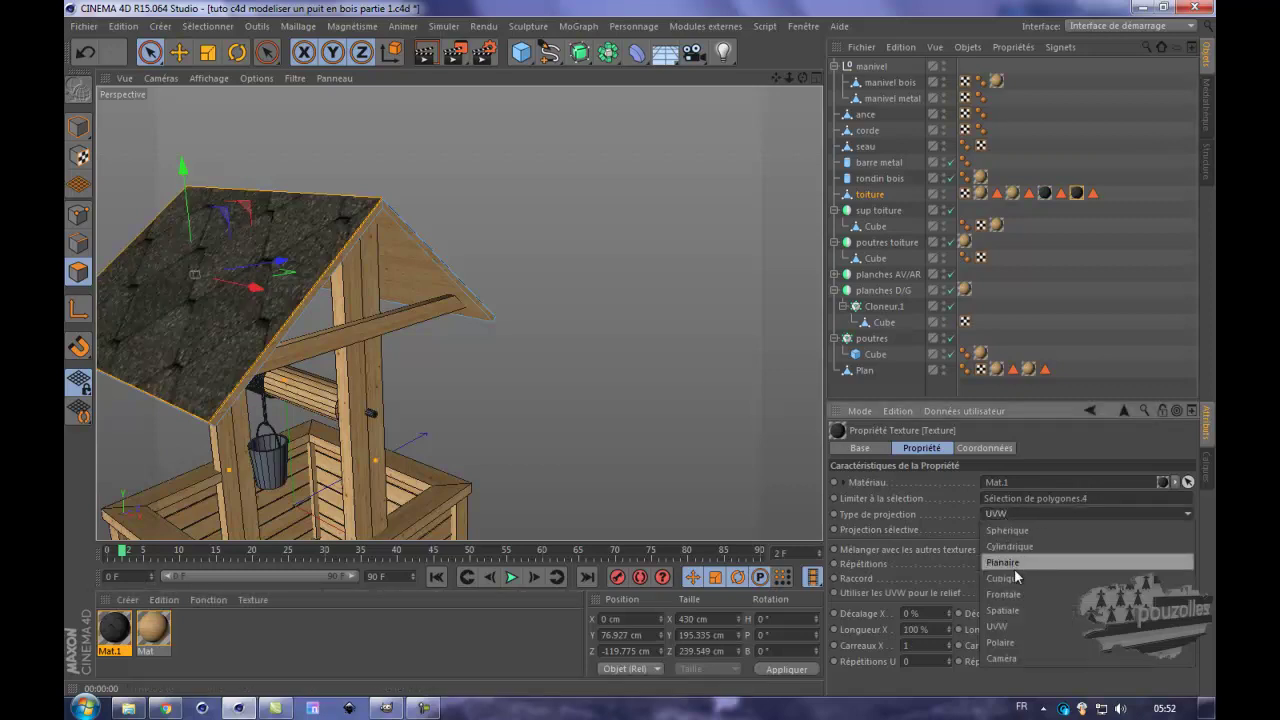
click(1005, 578)
- Set Longueur X and Longueur Y of the opposite slope's asphalt texture to 70 %
click(914, 630)
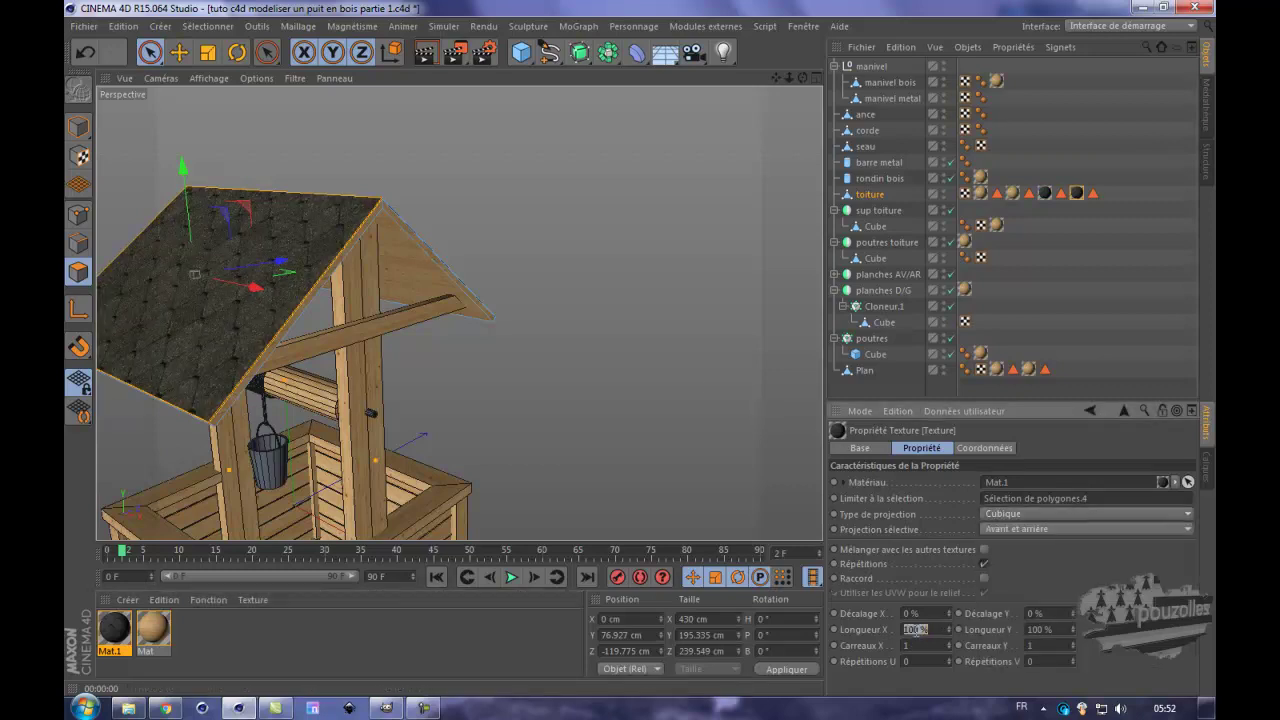
text(70)
key(Return)
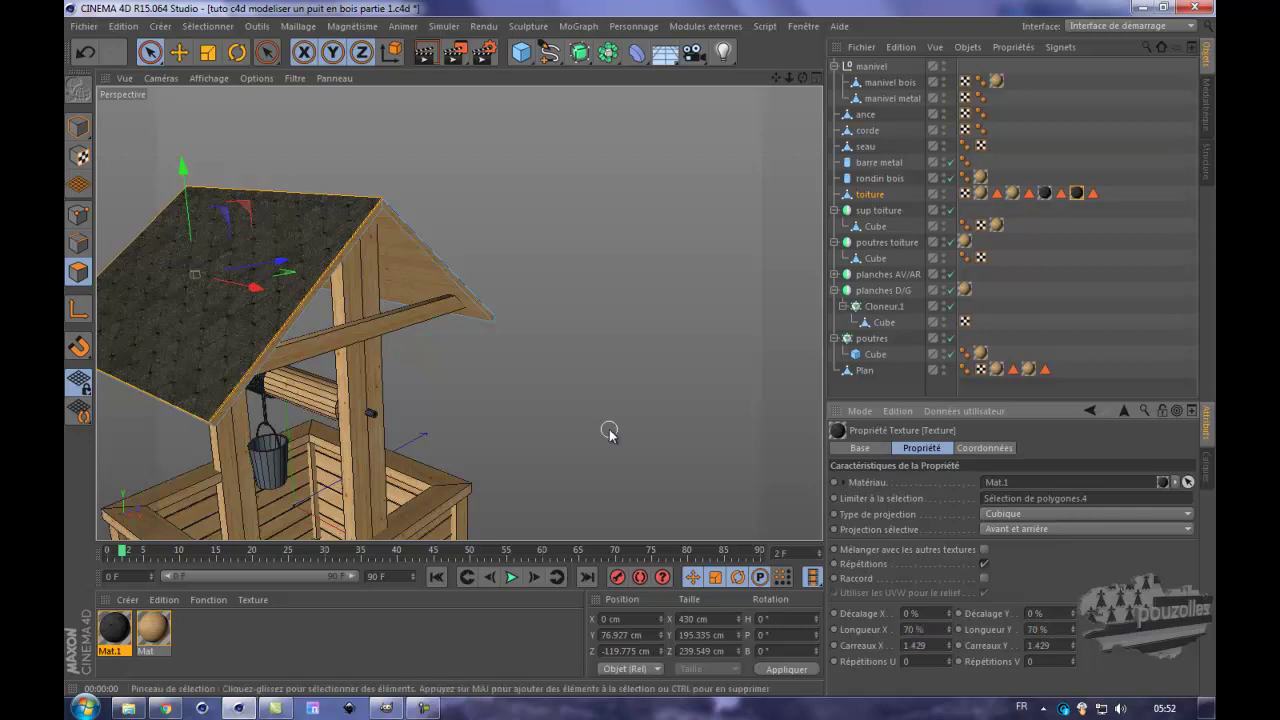
- Deselect the roof polygons and render the perspective view with the whole well in frame to check the finished roof
scroll(609, 429, down, 4)
click(624, 360)
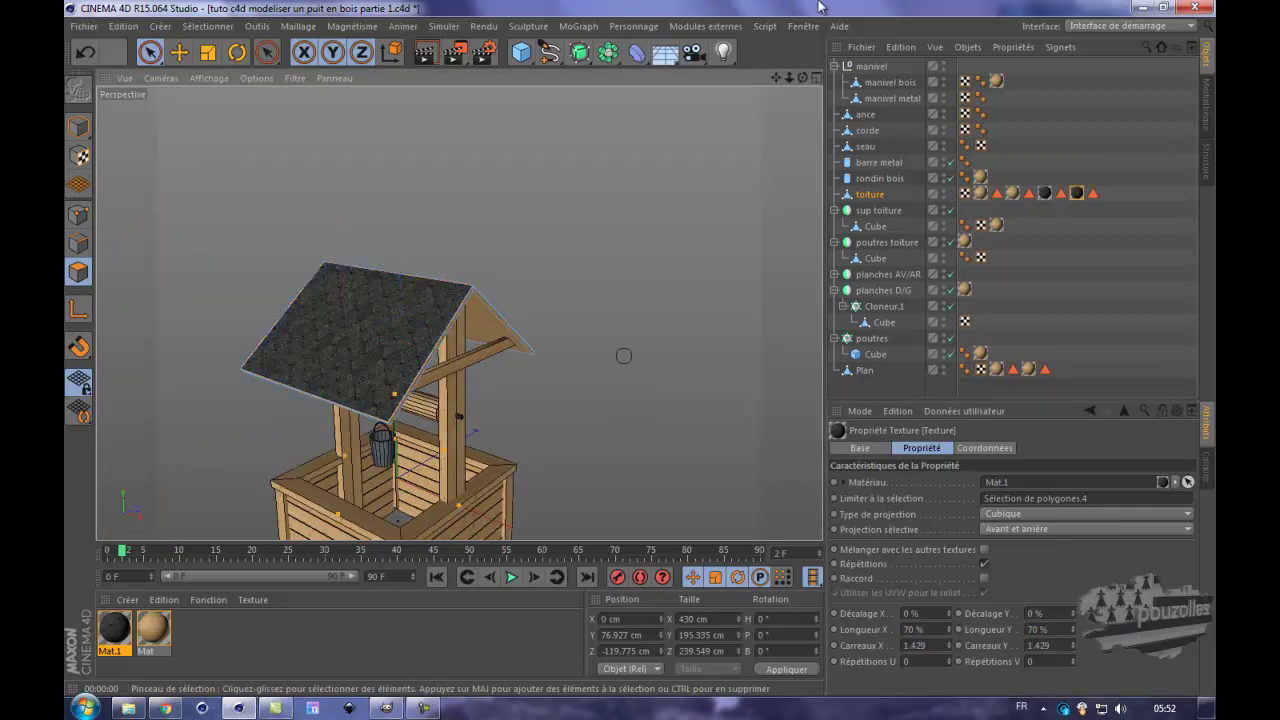
drag(802, 76, 655, 345)
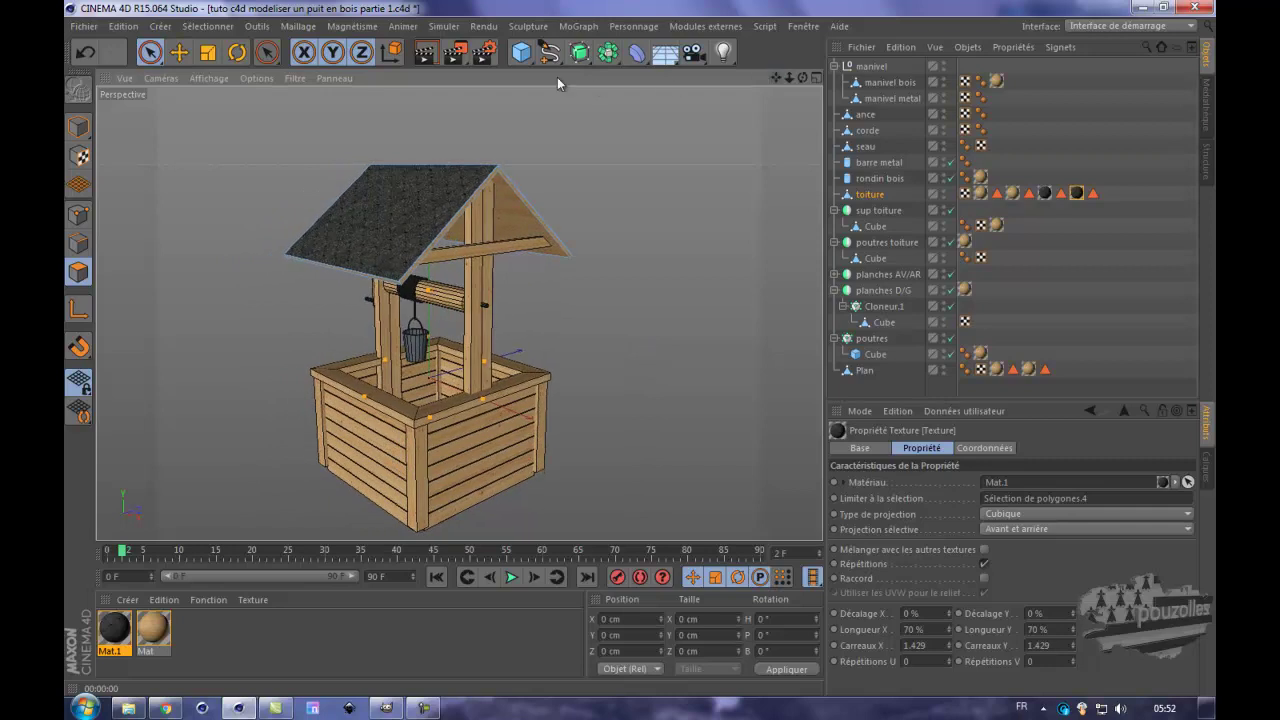
click(426, 54)
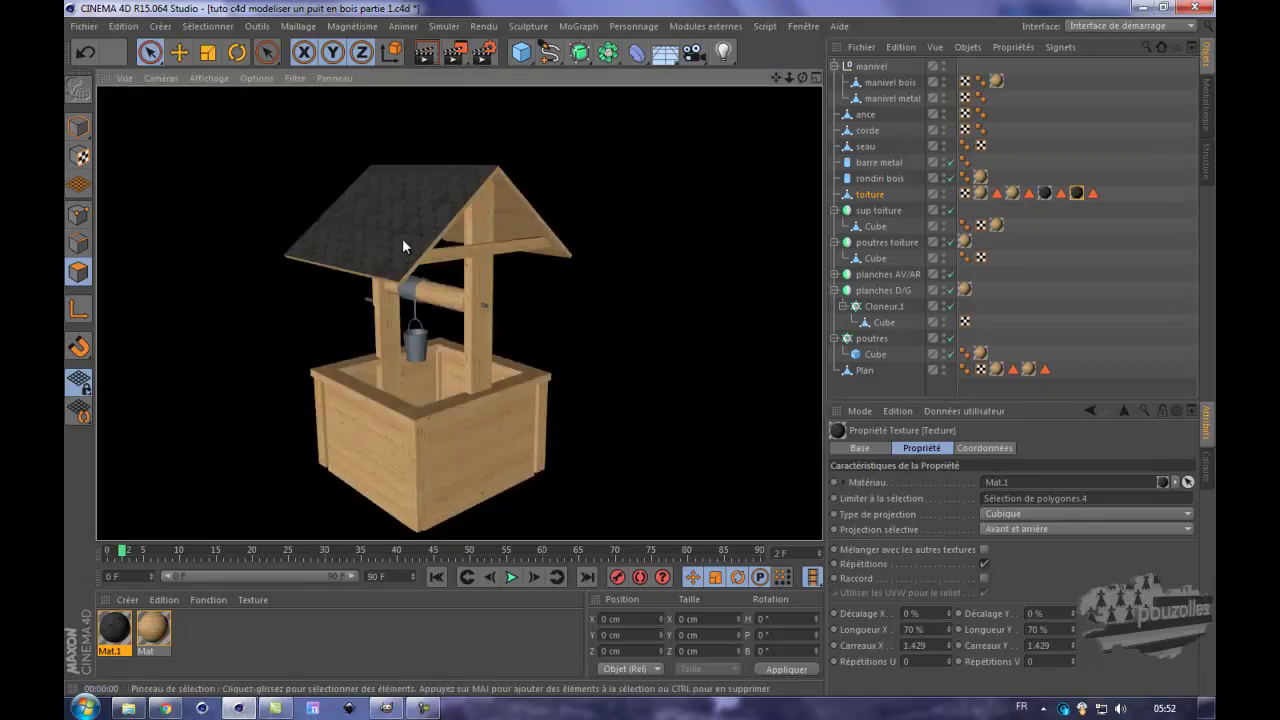
- Switch from polygon editing to model mode with the Move tool and inspect the shingle edge at the roof's lower corner
scroll(390, 268, up, 6)
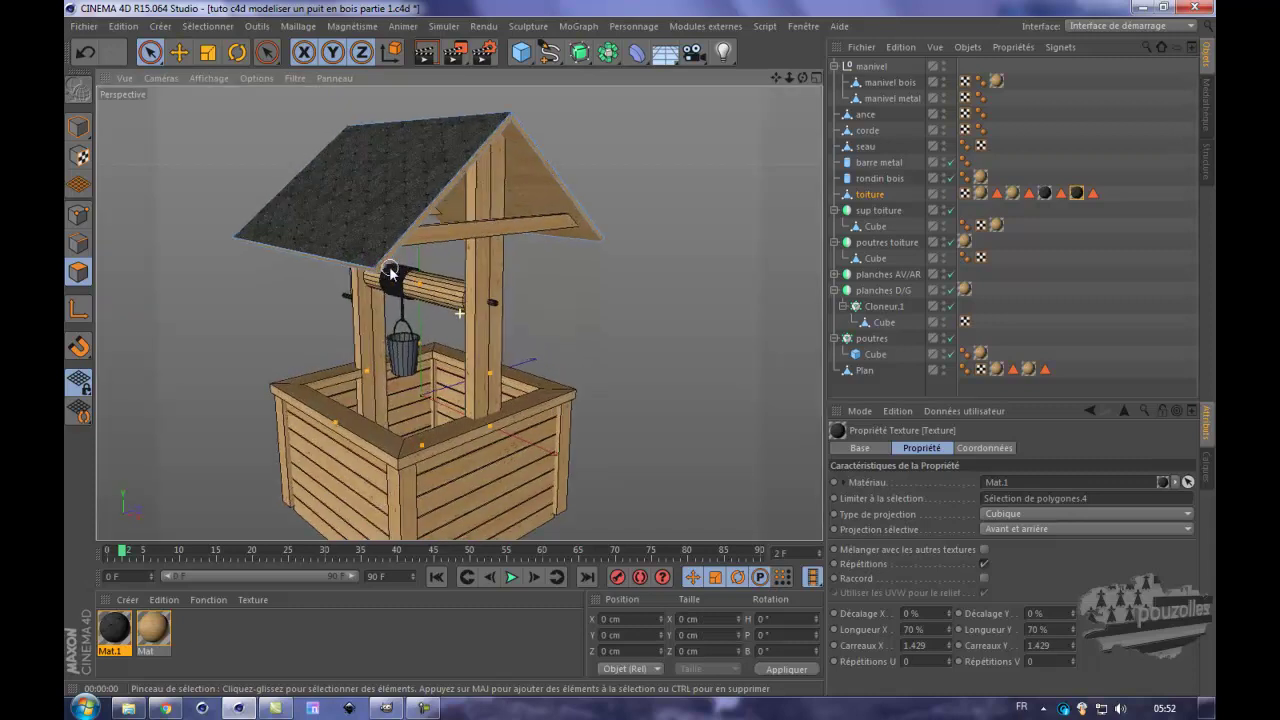
scroll(295, 245, up, 3)
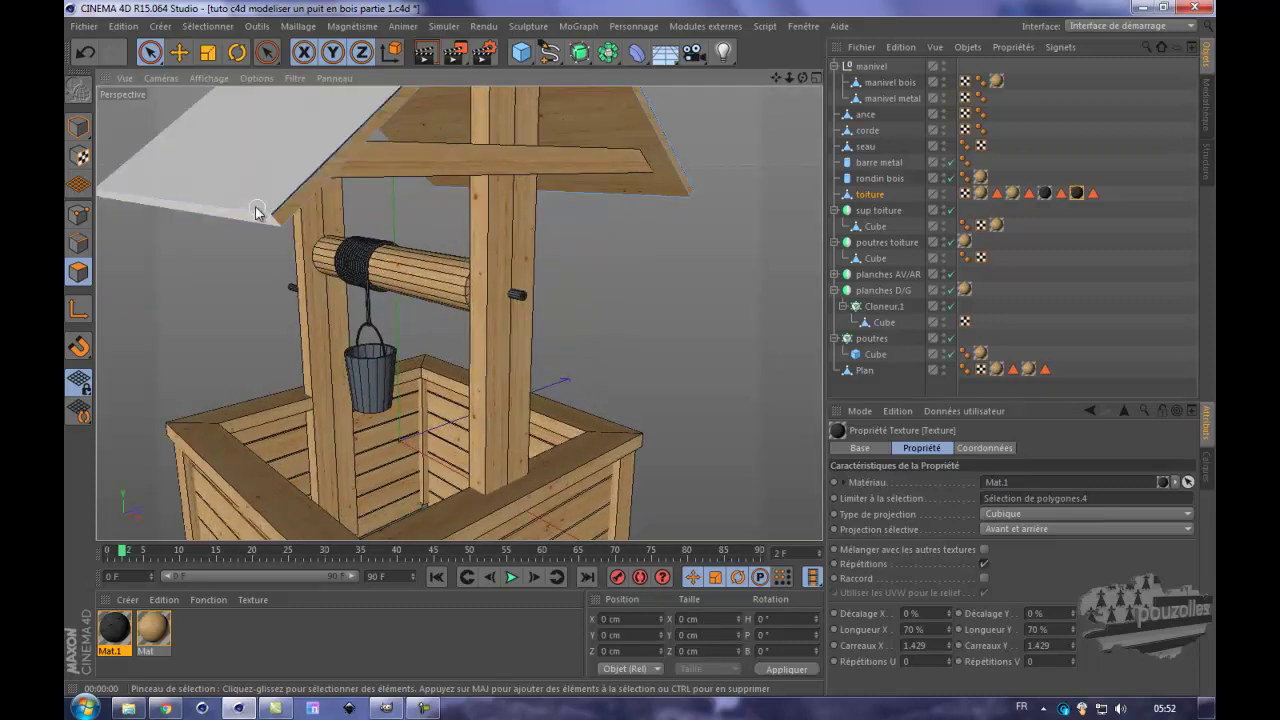
click(78, 126)
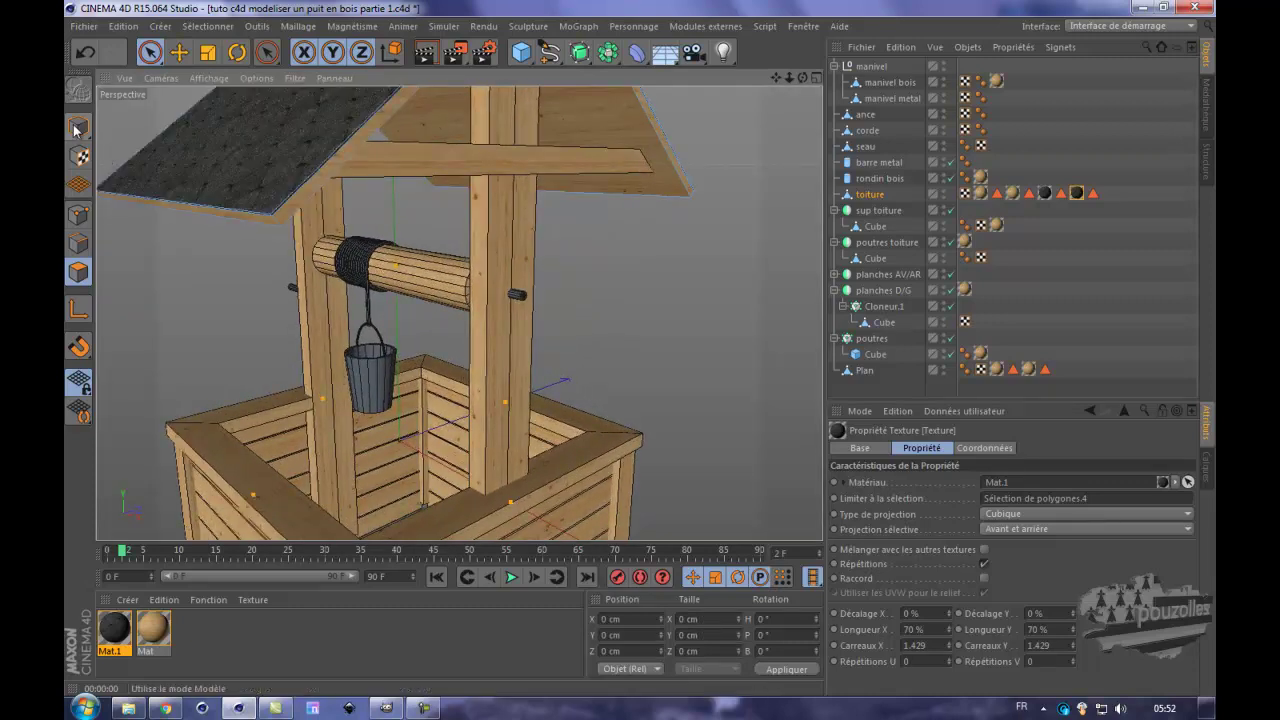
click(179, 53)
scroll(268, 218, up, 5)
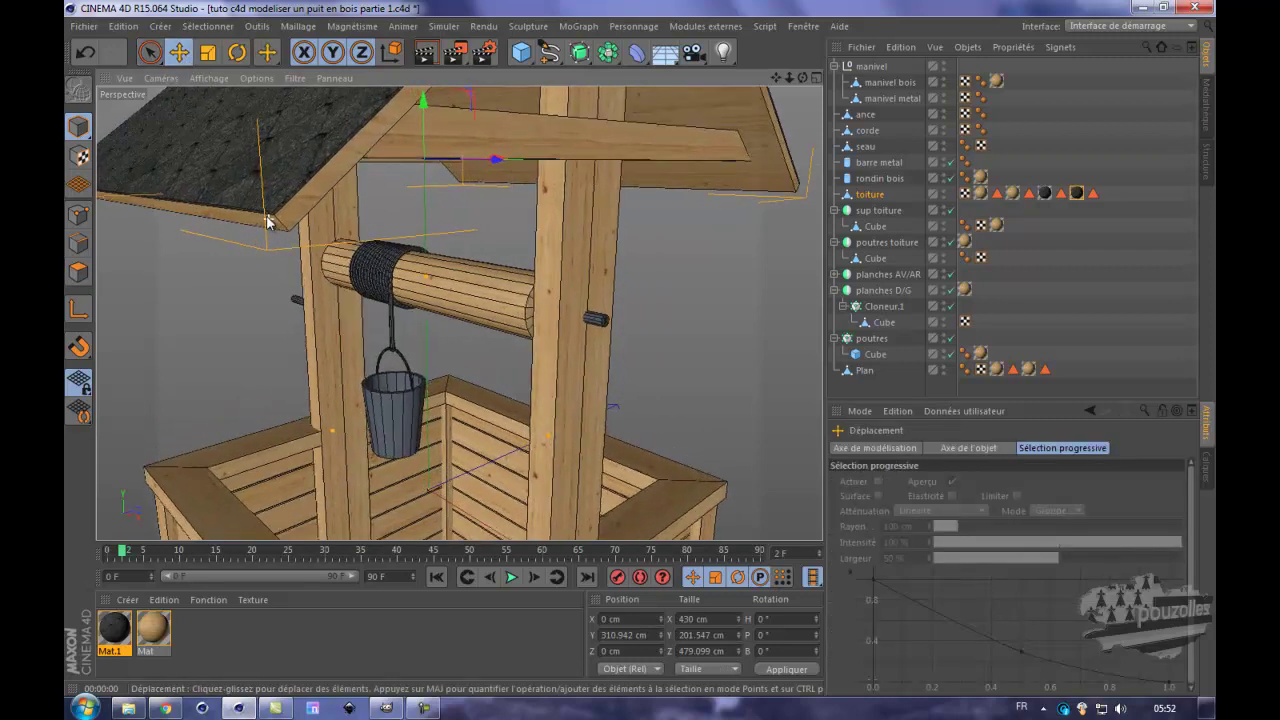
scroll(270, 218, up, 2)
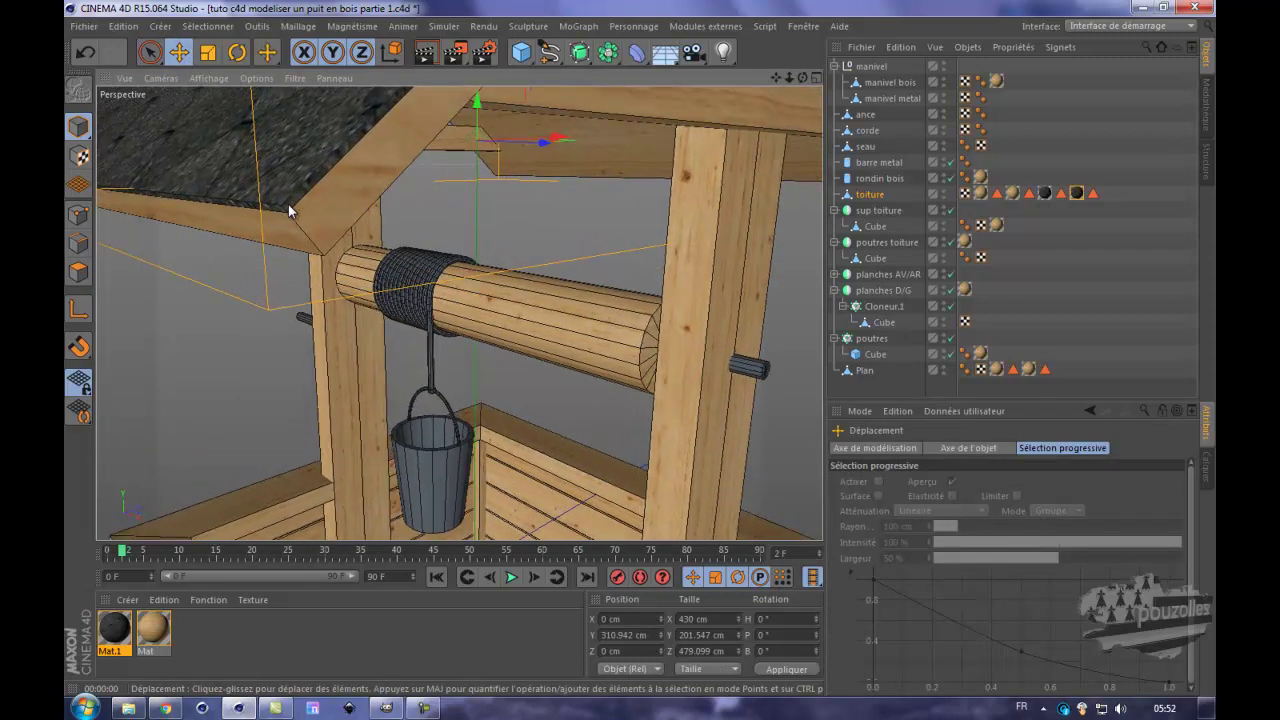
click(302, 192)
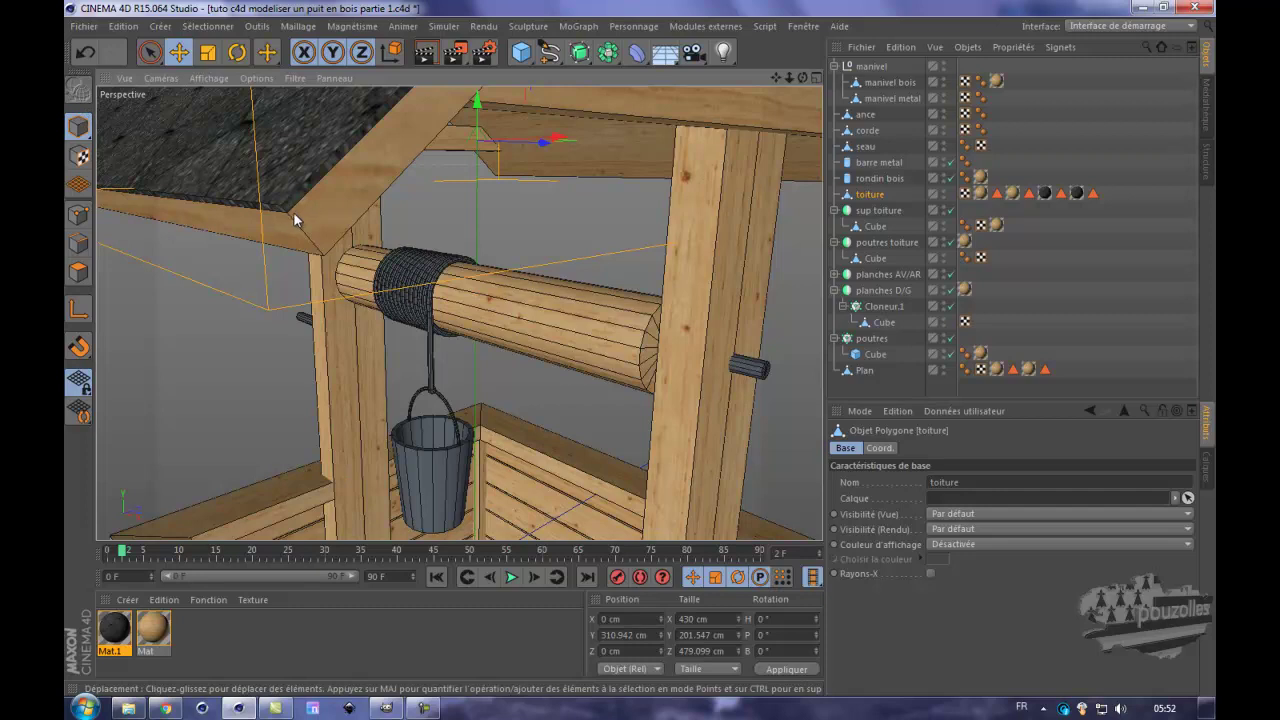
- Apply the wood material Mat to the bucket (seau) with a Cubique projection
alt+drag(308, 241, 378, 300)
scroll(370, 297, down, 10)
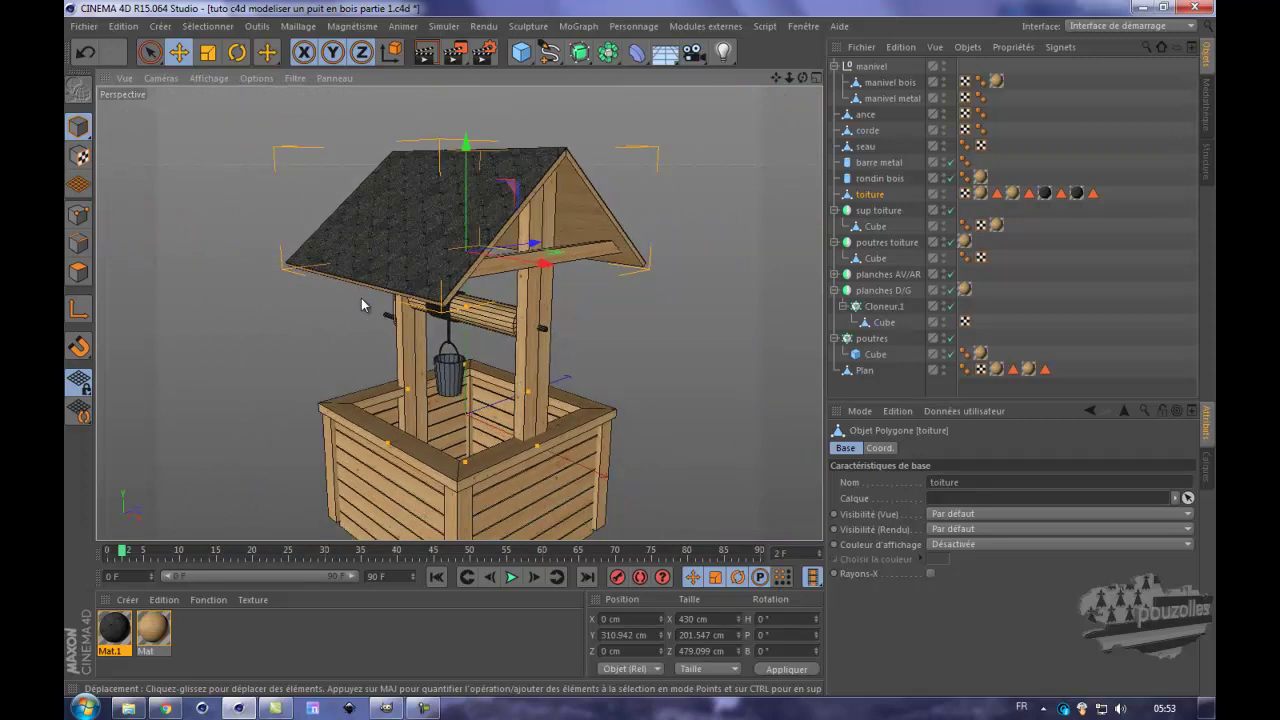
scroll(362, 304, down, 3)
drag(617, 361, 640, 340)
click(435, 376)
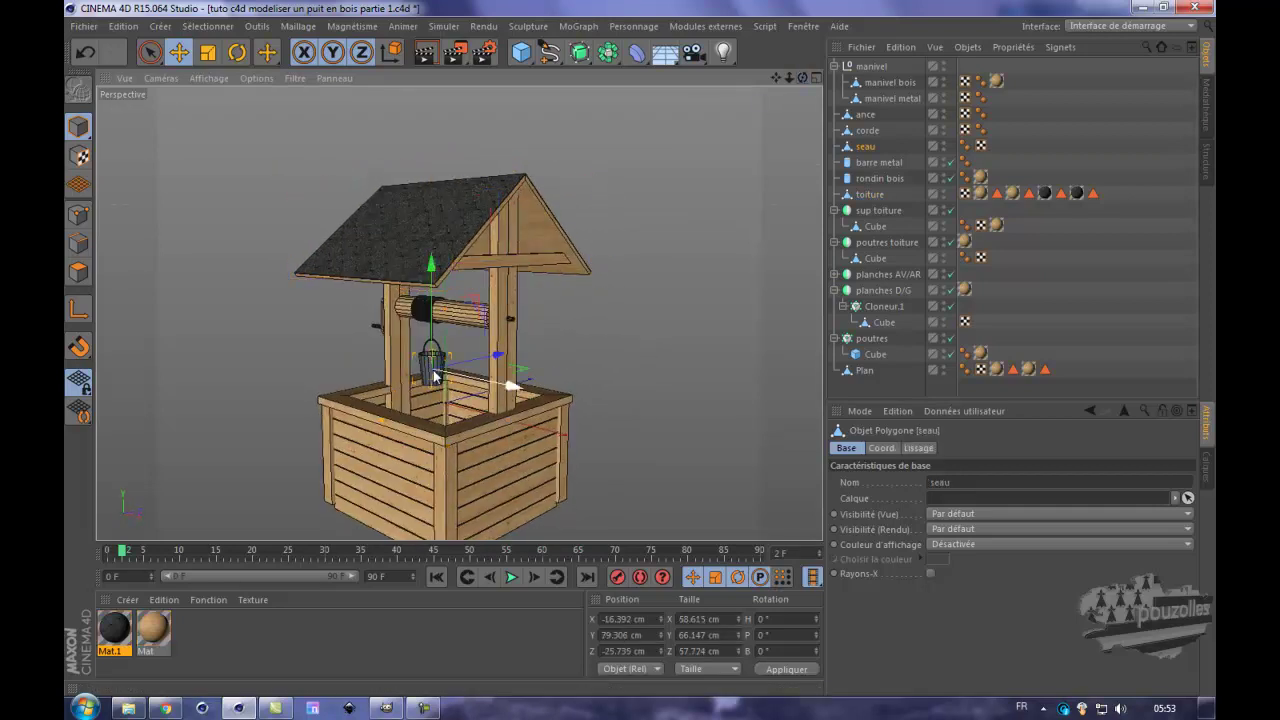
scroll(435, 376, up, 8)
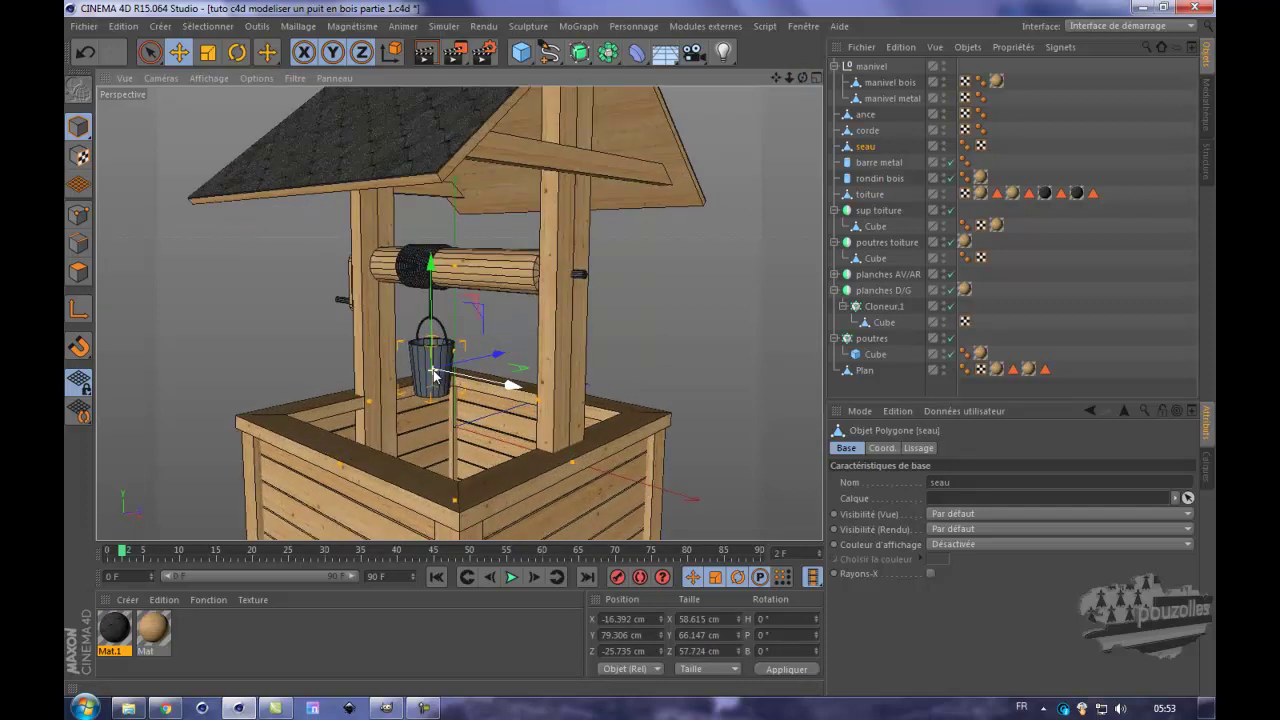
scroll(434, 374, up, 6)
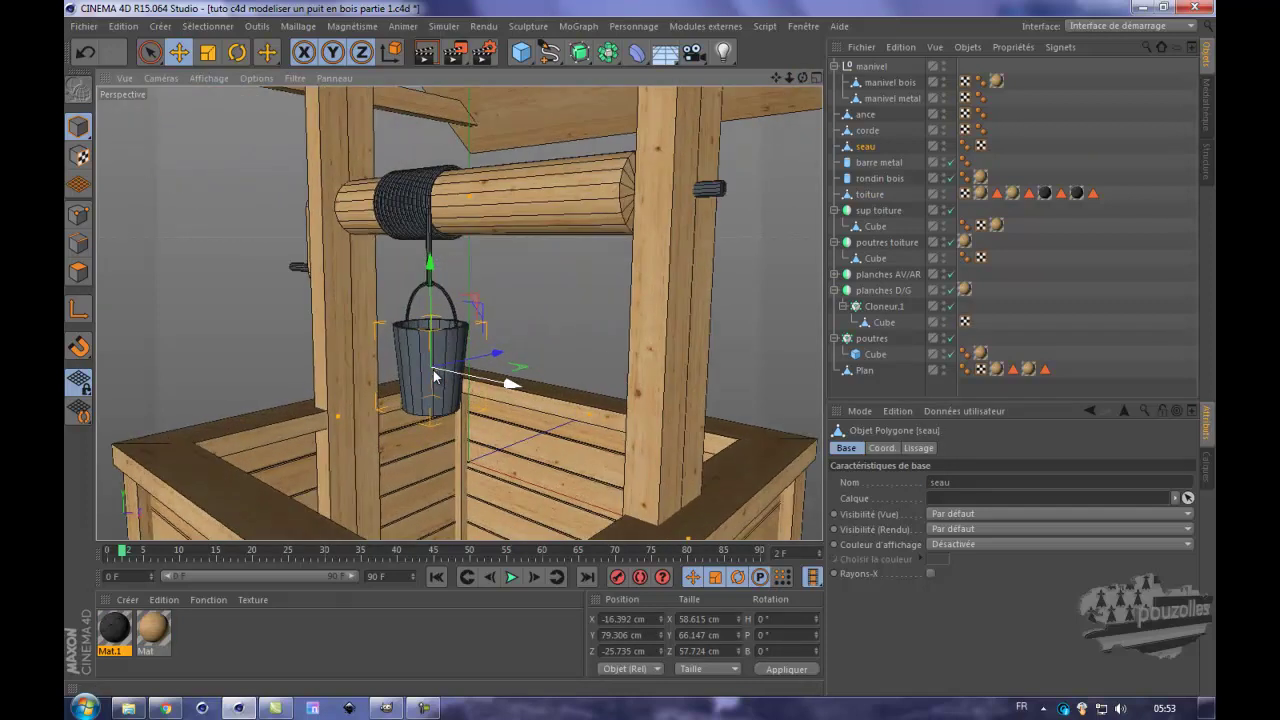
scroll(434, 374, up, 4)
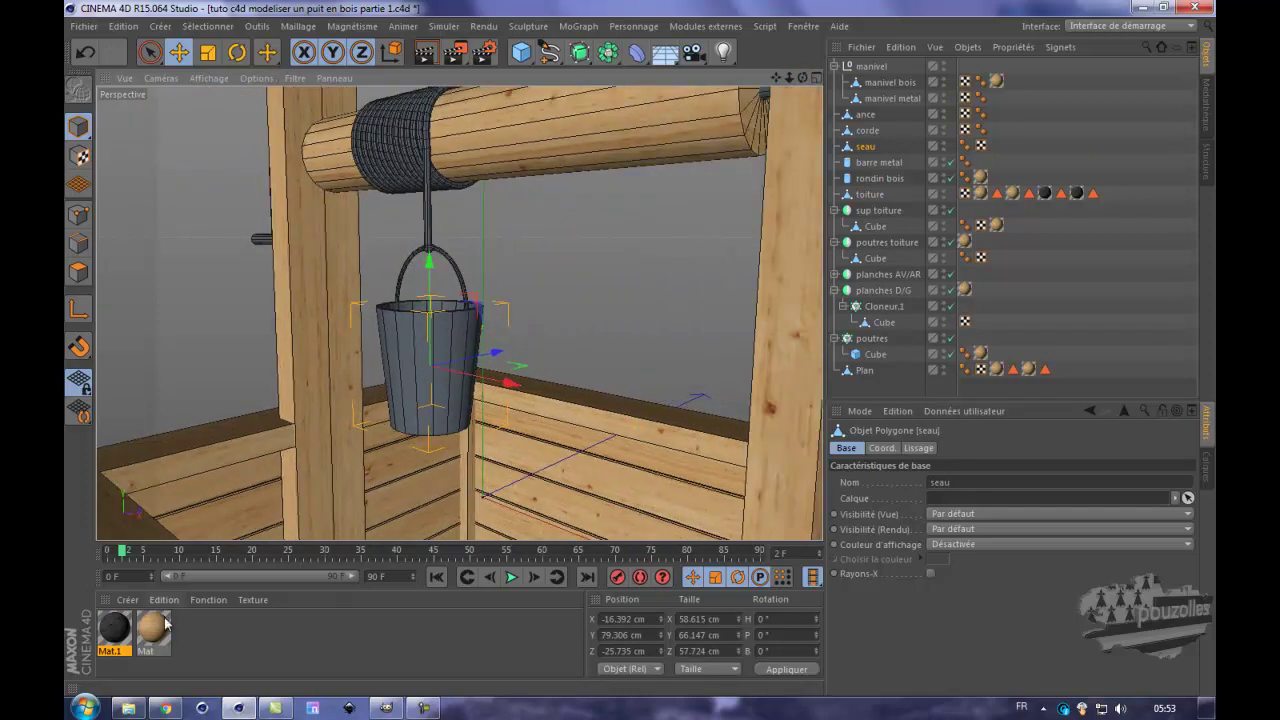
drag(419, 335, 420, 338)
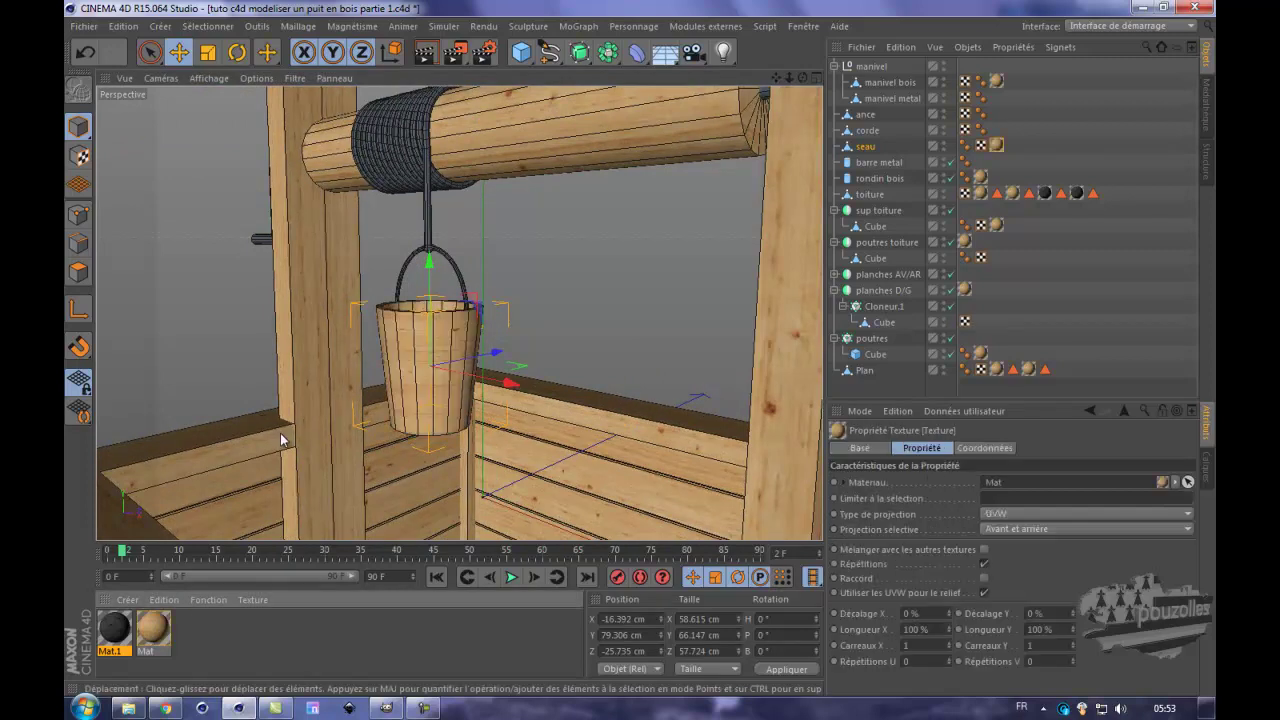
click(1012, 514)
click(1018, 575)
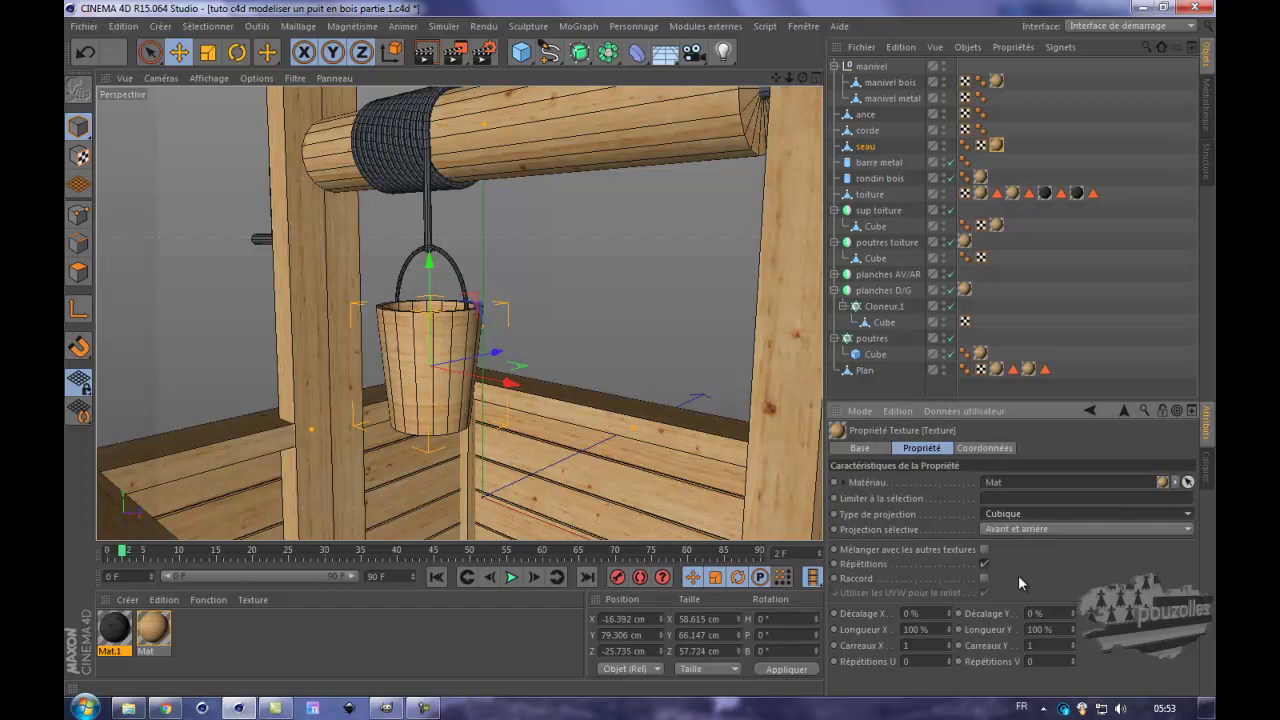
- Rotate the bucket's wood texture projection so the grain runs vertically, return to model mode and render the view
click(80, 157)
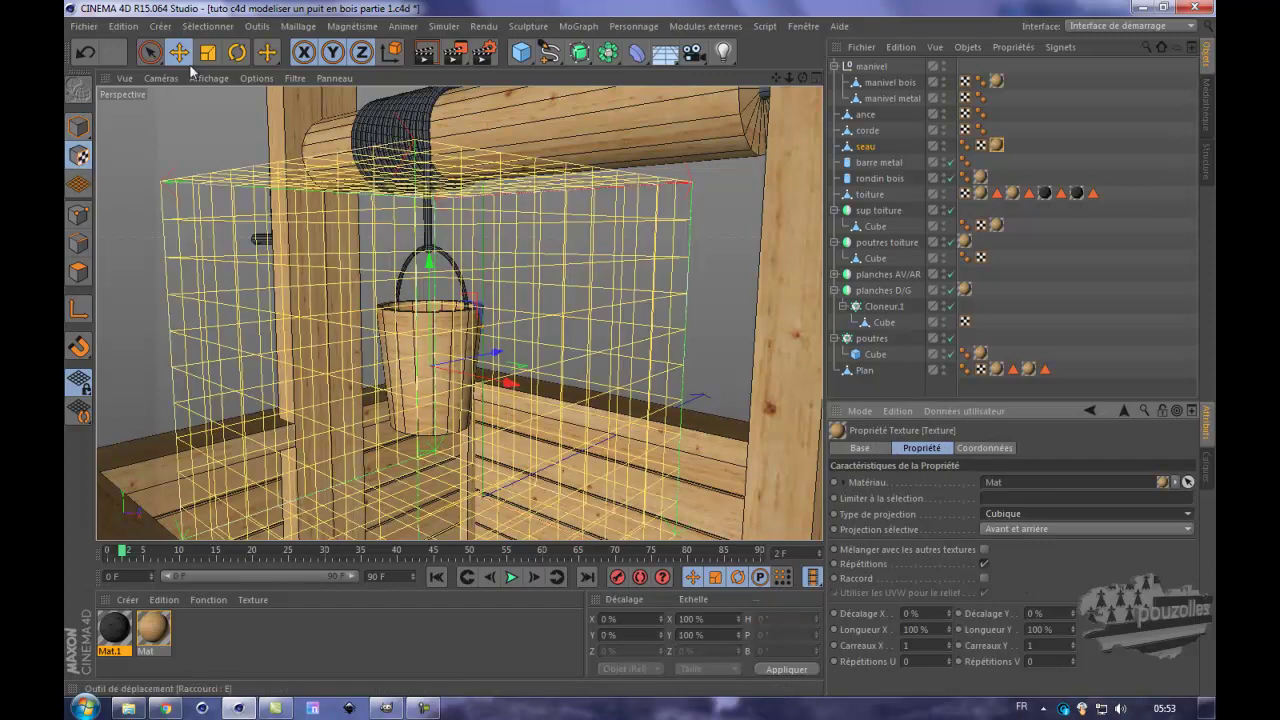
click(235, 56)
drag(468, 333, 476, 432)
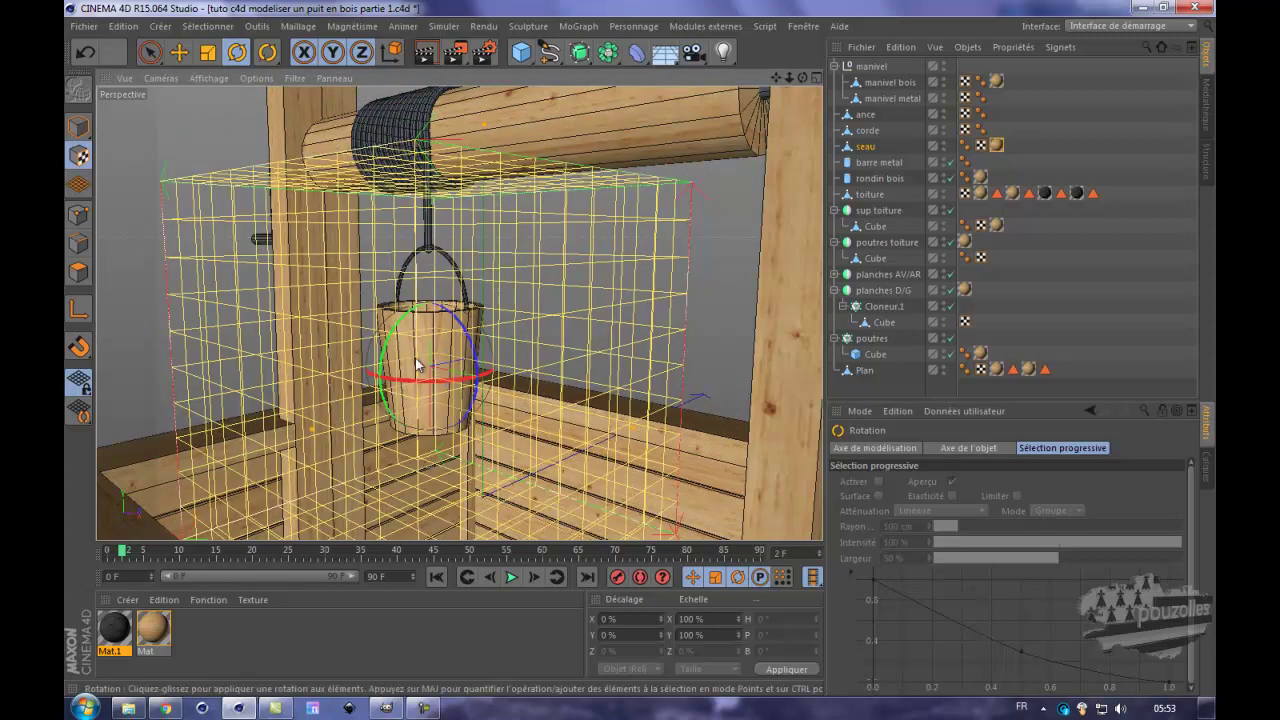
click(79, 129)
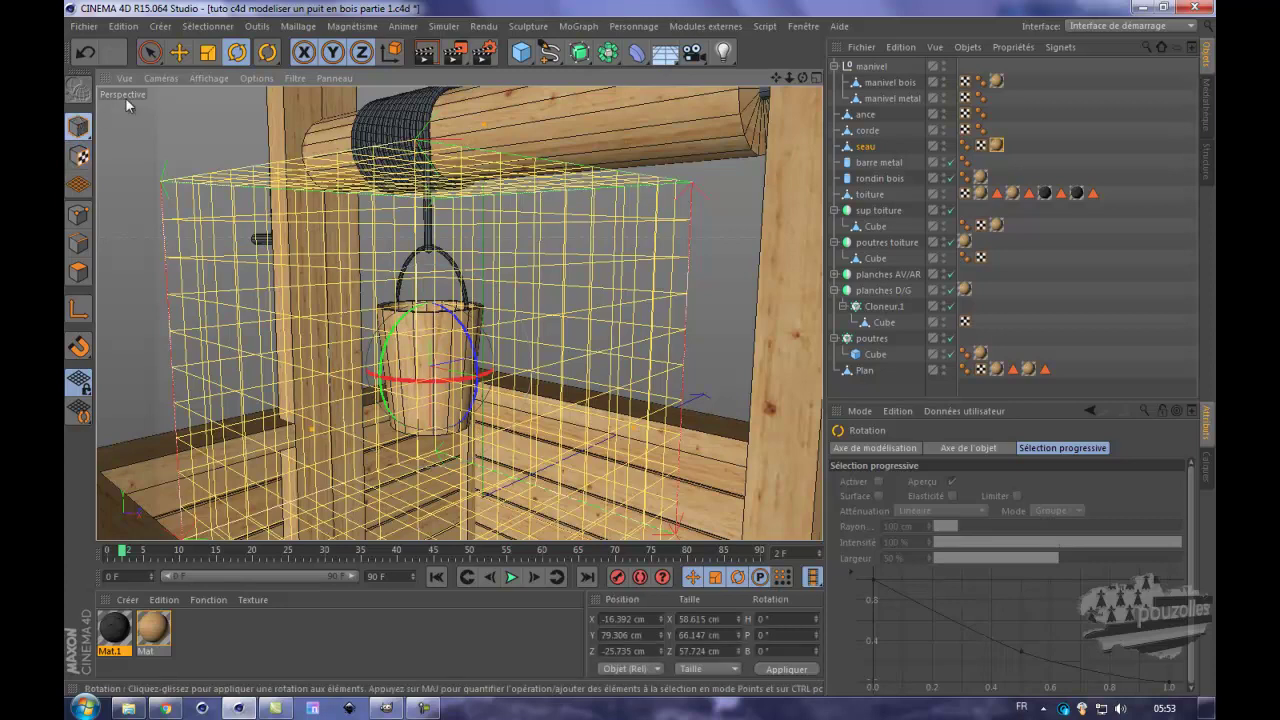
click(430, 54)
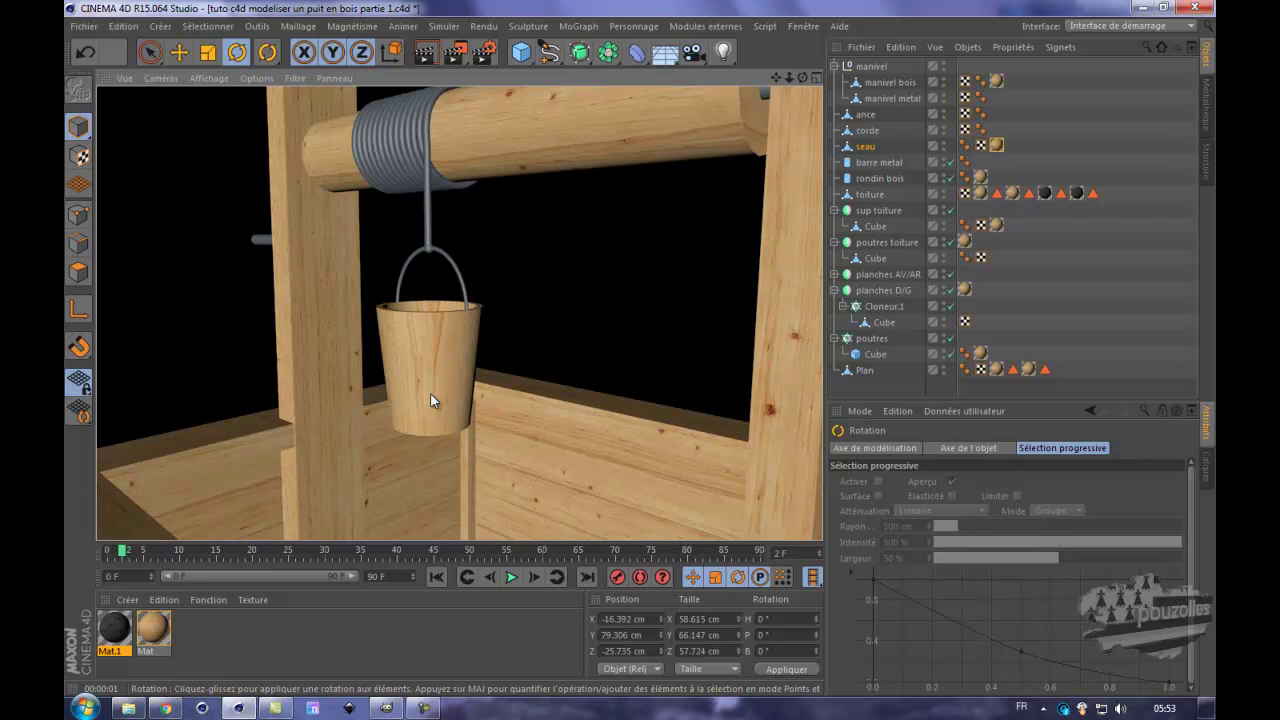
- Try the wood material Mat on the rope (corde) and render the view
scroll(431, 400, down, 5)
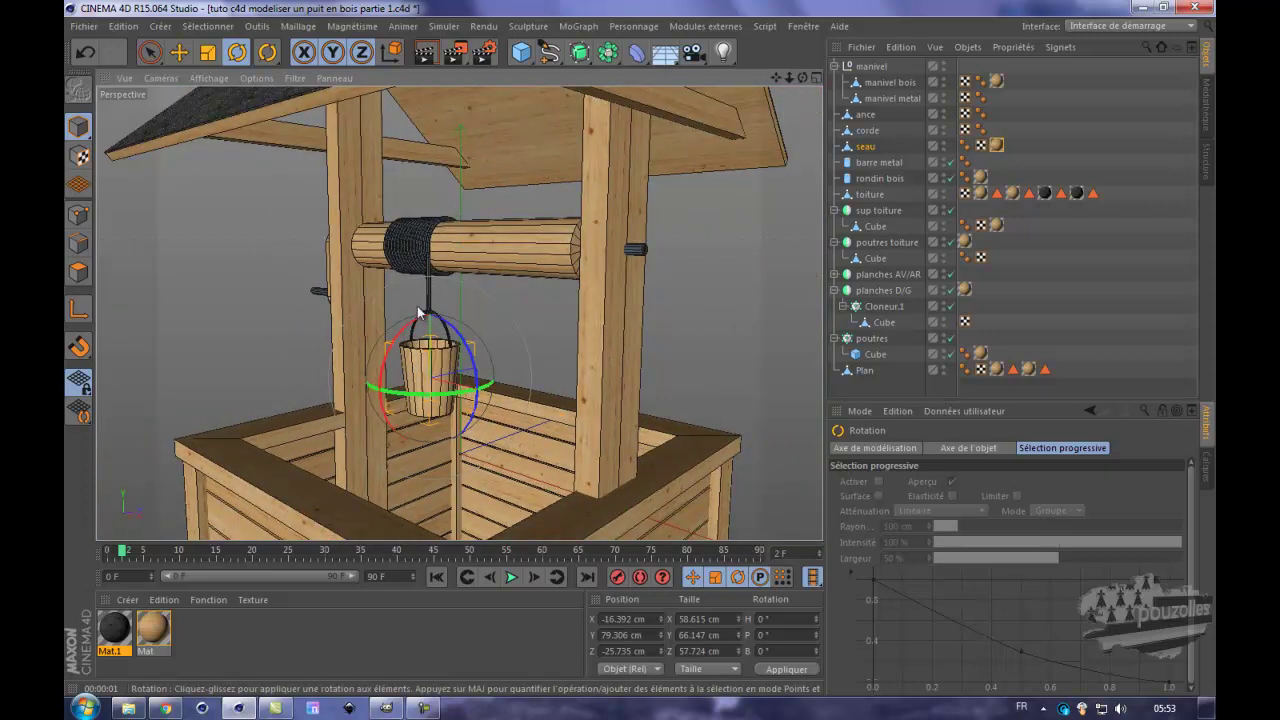
click(420, 242)
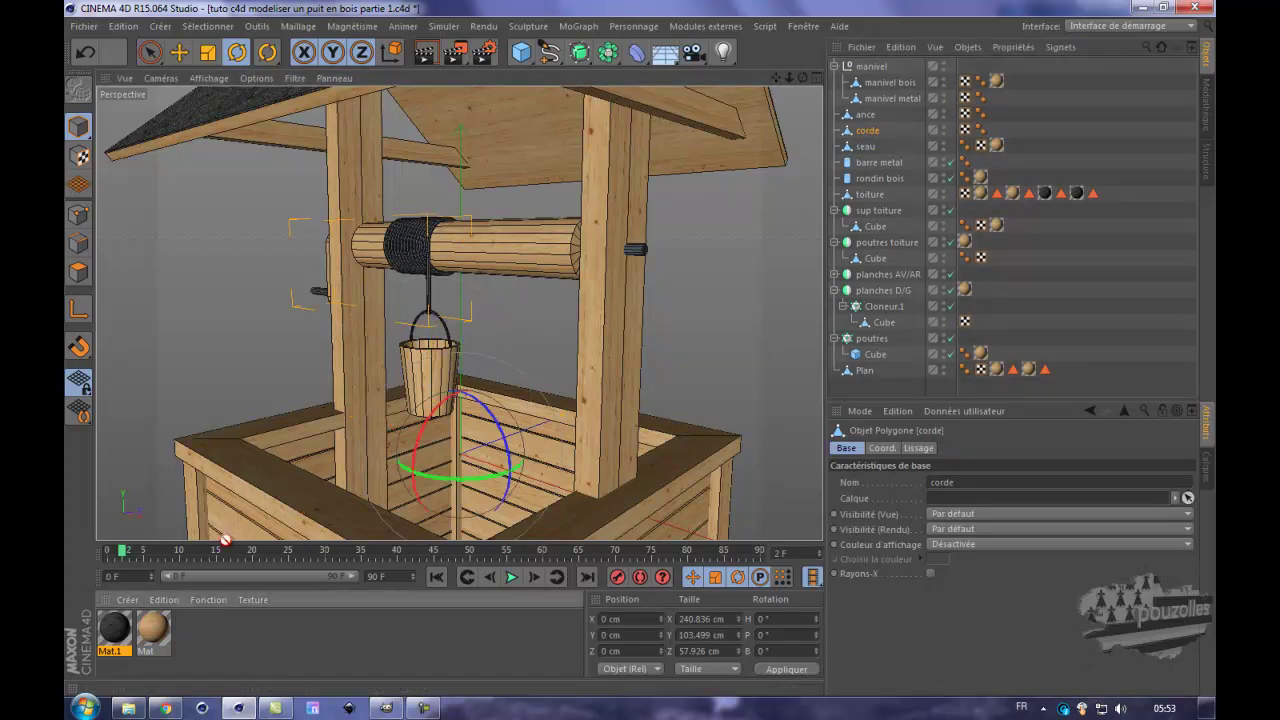
drag(401, 270, 417, 242)
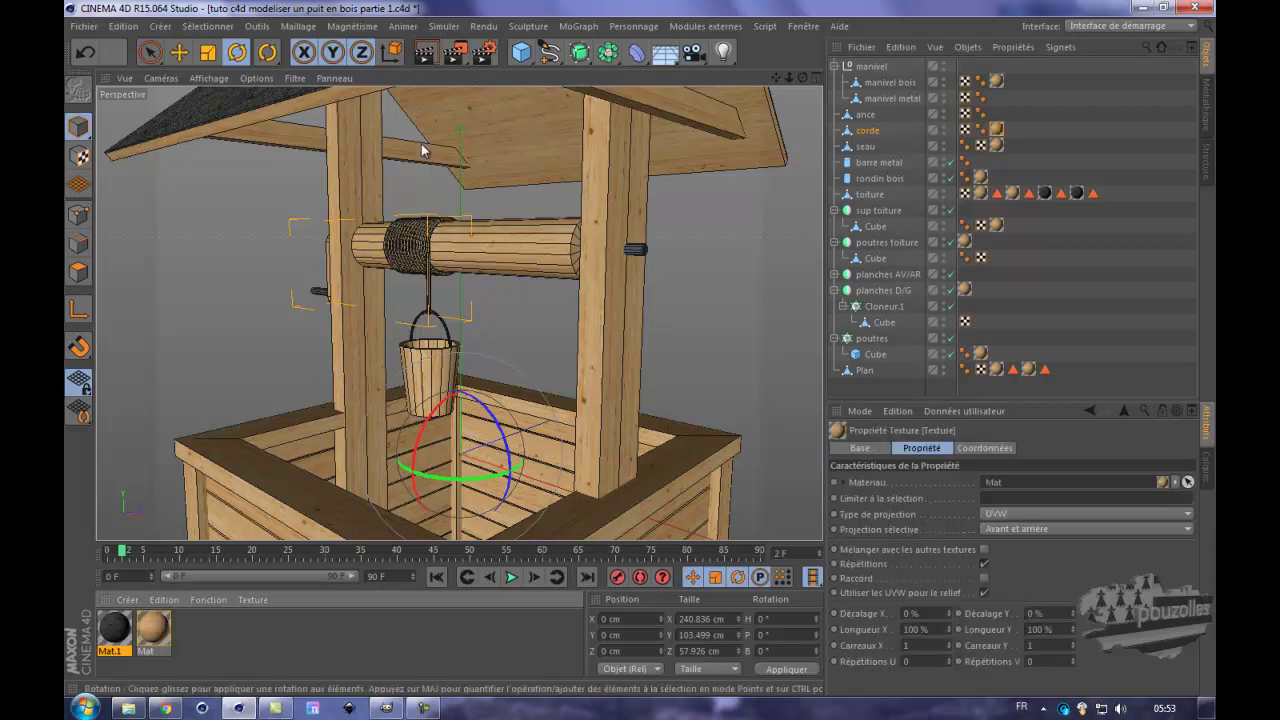
click(430, 58)
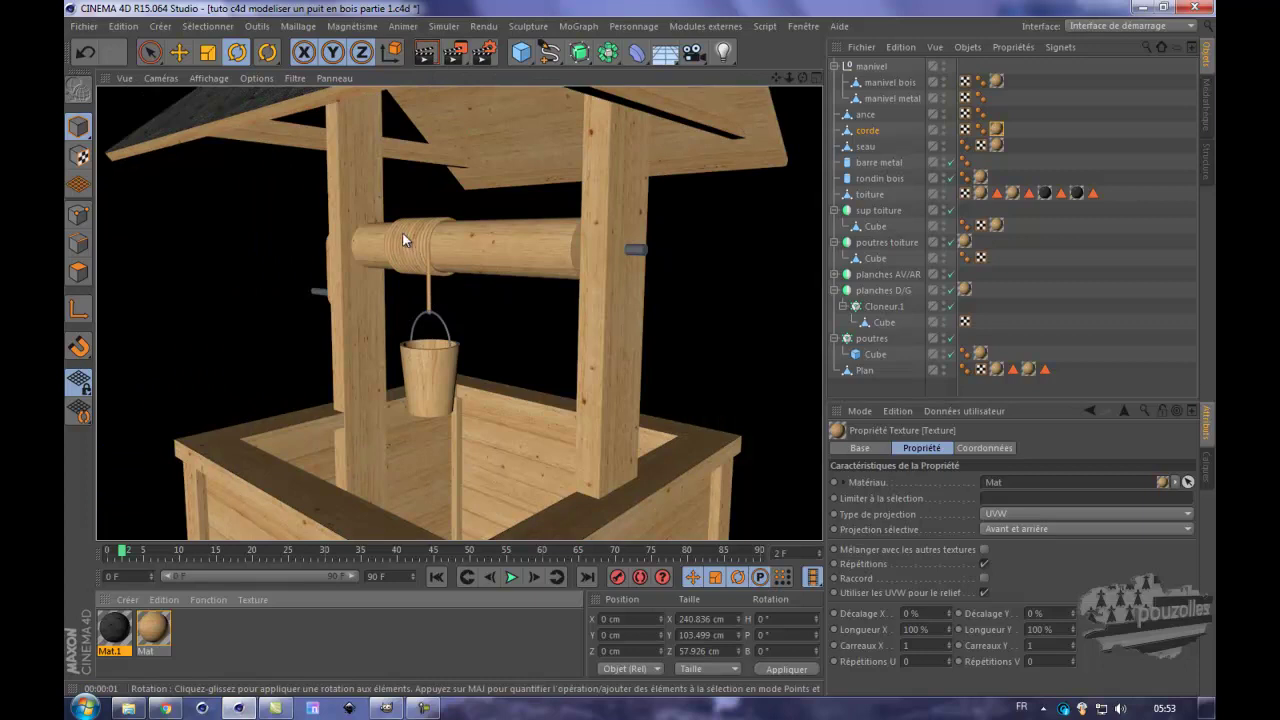
- Create a new material Mat.2 and disable its Spécularité channel
click(193, 638)
double_click(192, 637)
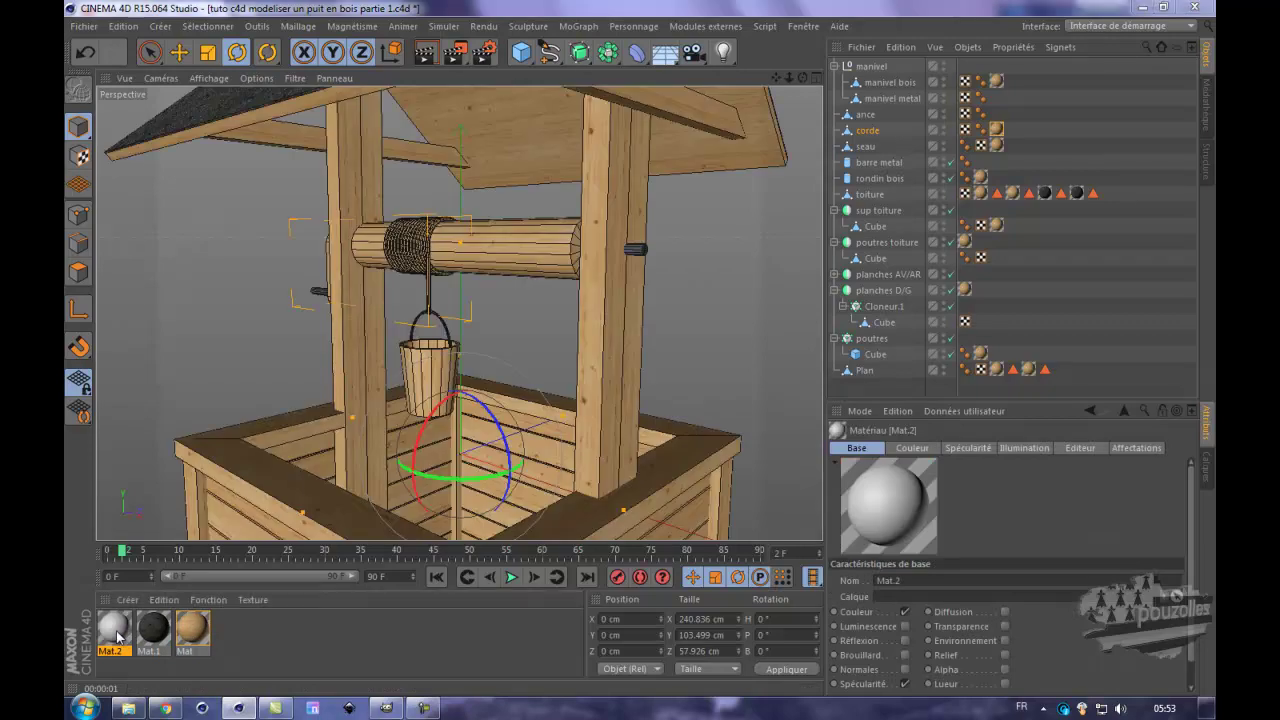
double_click(115, 630)
click(385, 421)
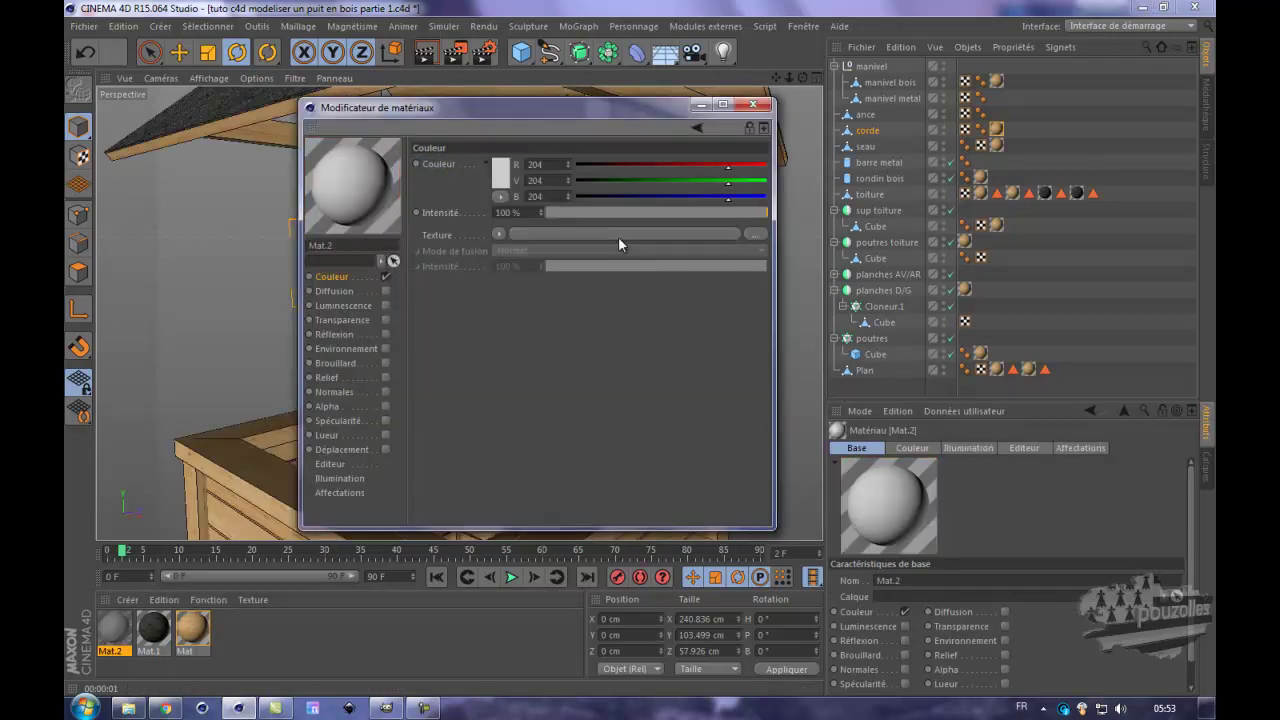
- Load RopeSeamless1024Prew from the cordes texture folder as Mat.2's Couleur texture, copying the image into the project
click(758, 235)
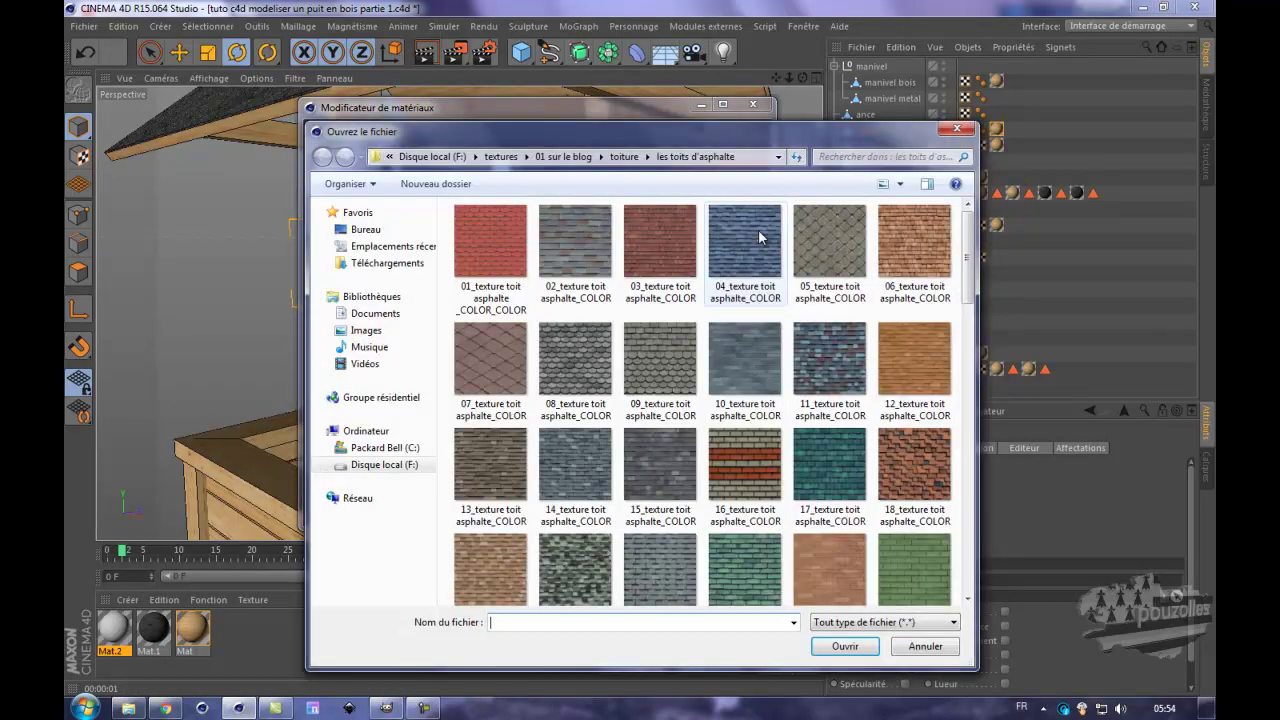
click(570, 157)
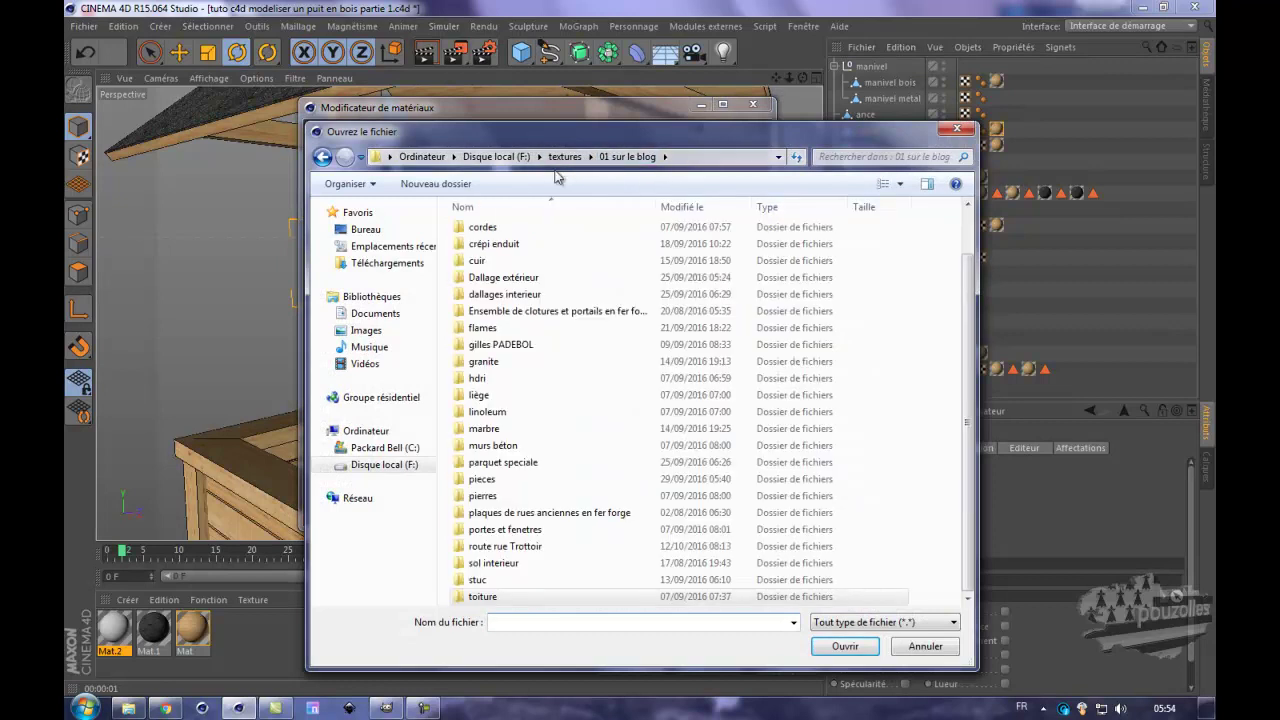
click(491, 229)
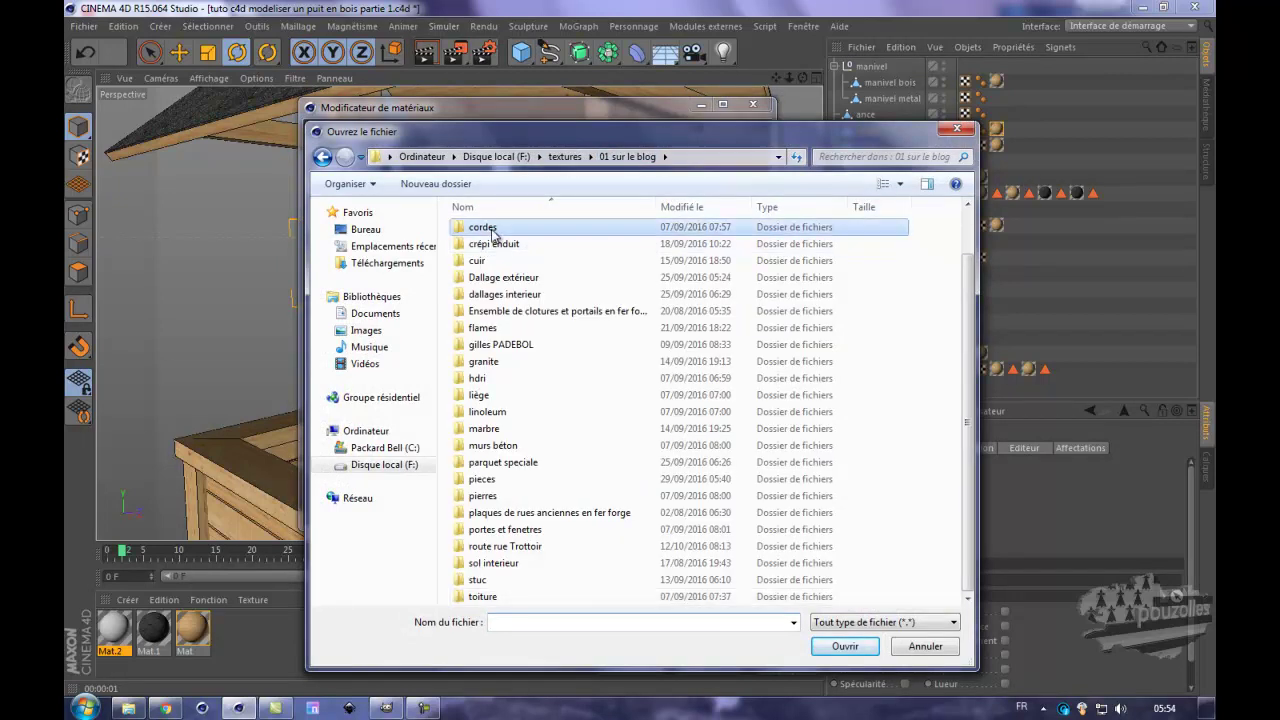
double_click(493, 230)
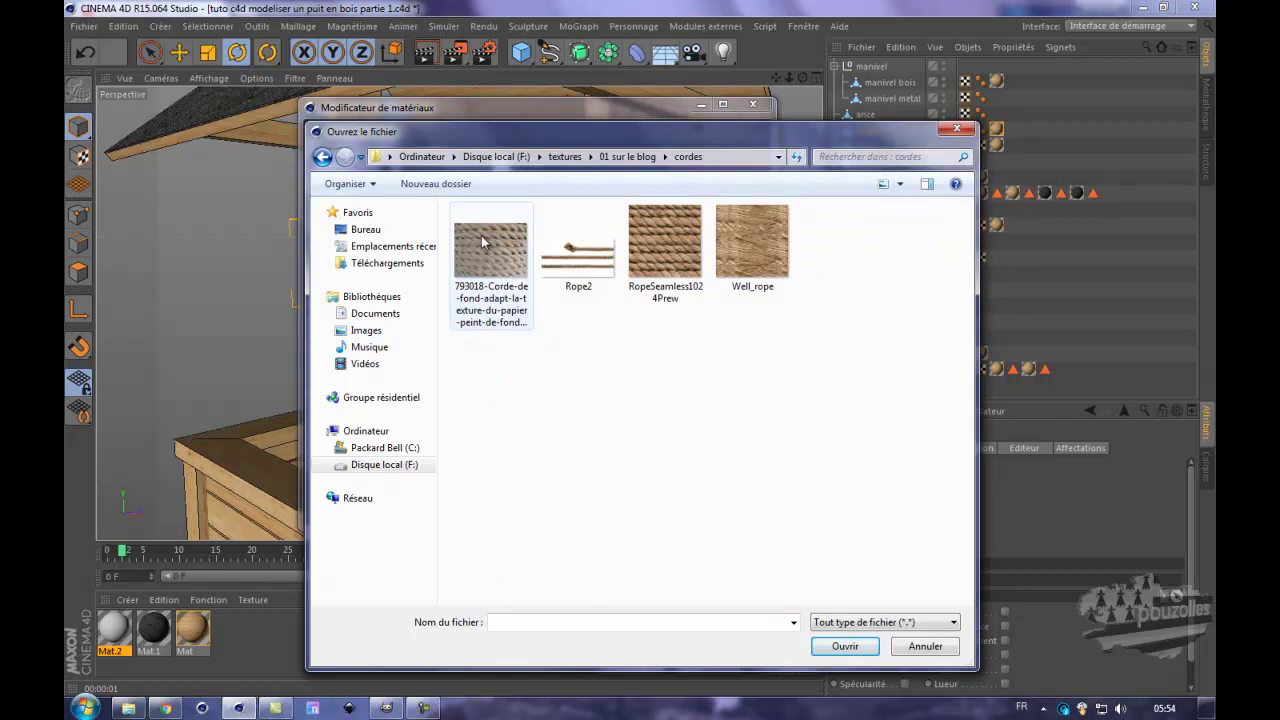
double_click(668, 256)
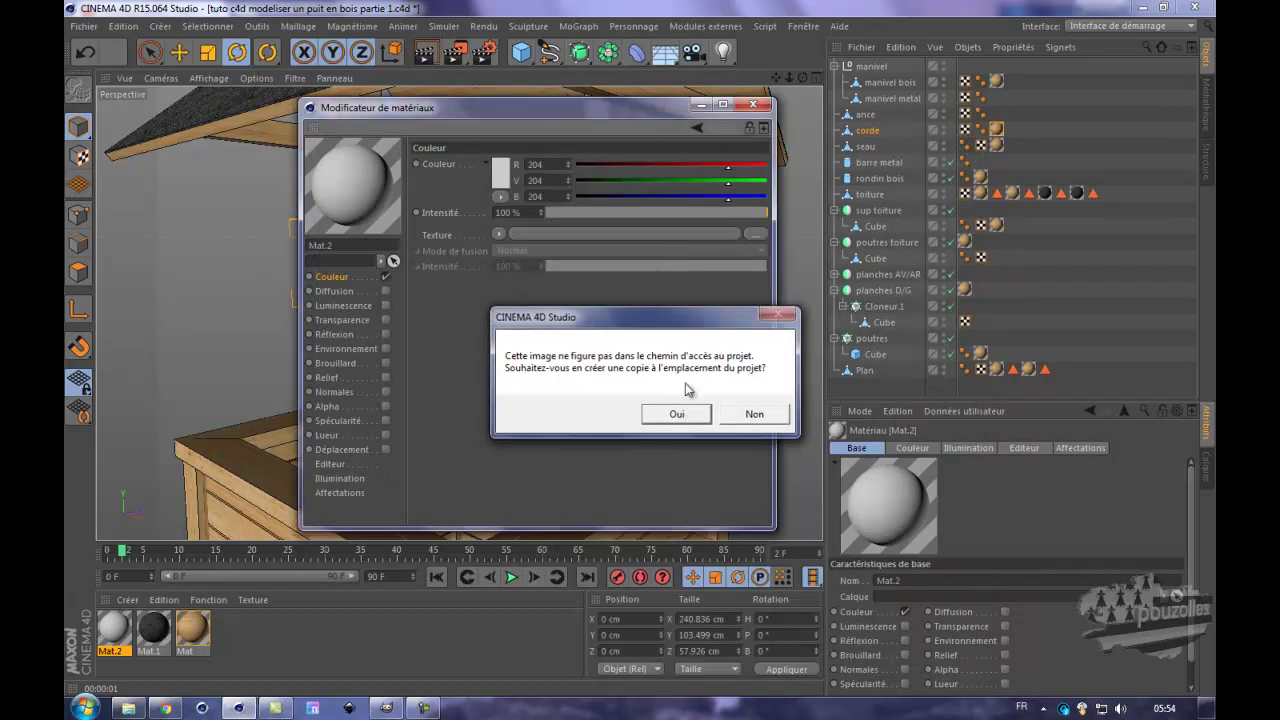
click(692, 414)
click(753, 104)
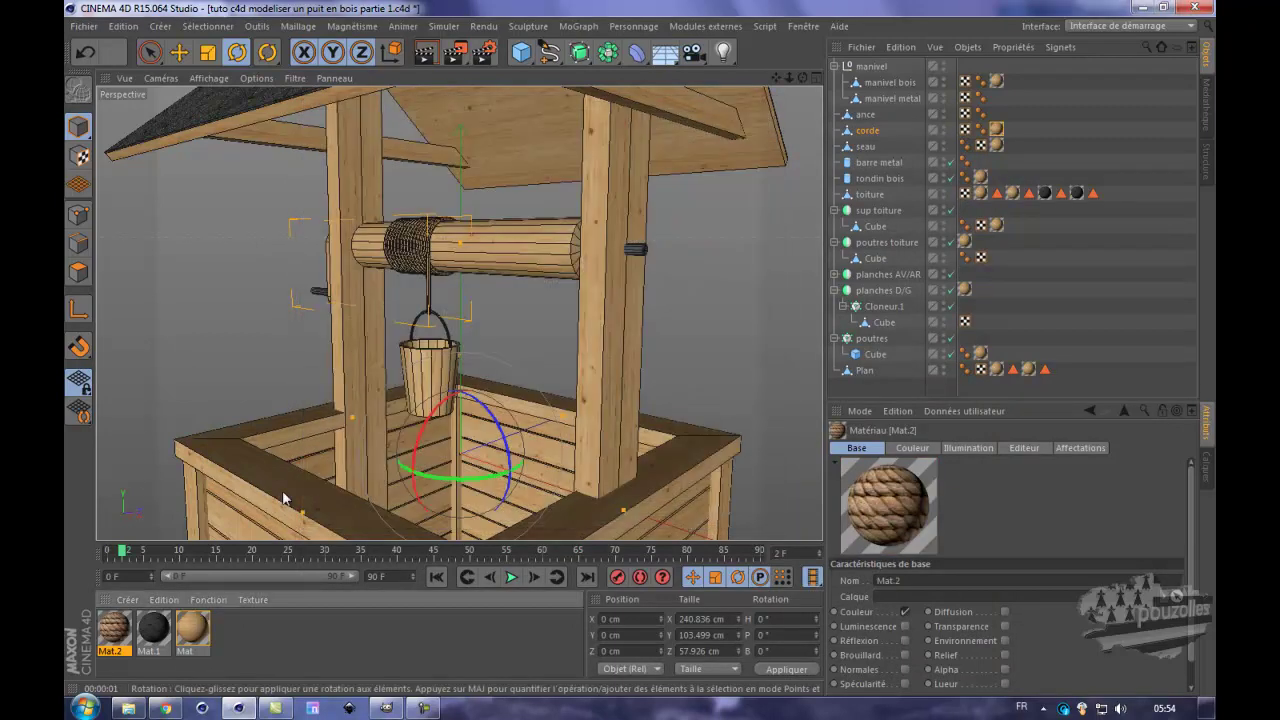
- Apply Mat.2 to the rope, delete the rope's wood texture tag Mat and render the view
drag(114, 628, 420, 253)
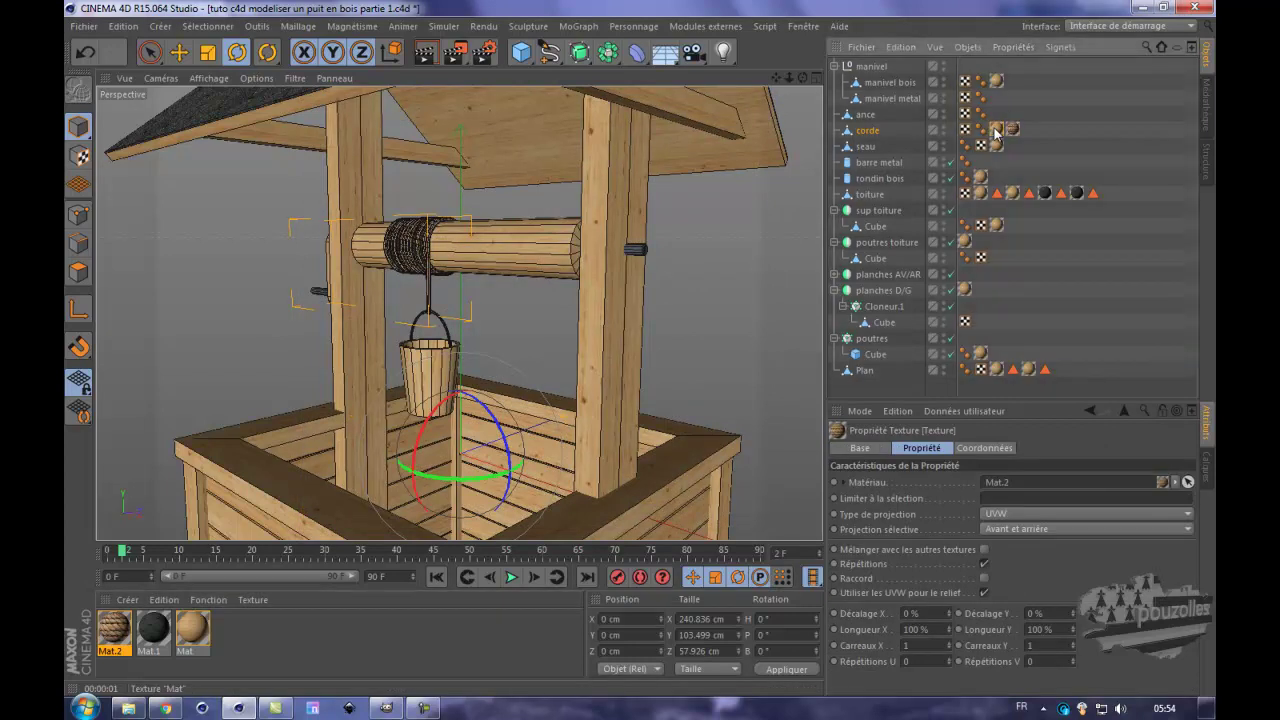
key(Delete)
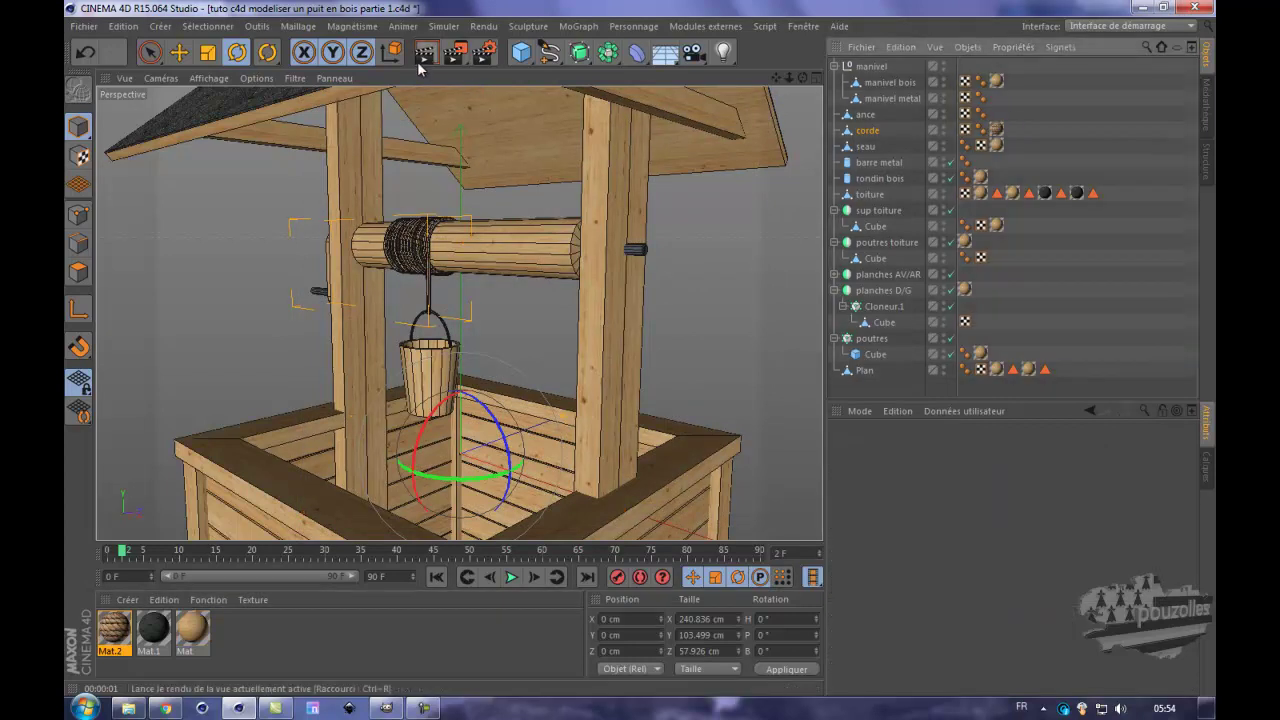
click(425, 56)
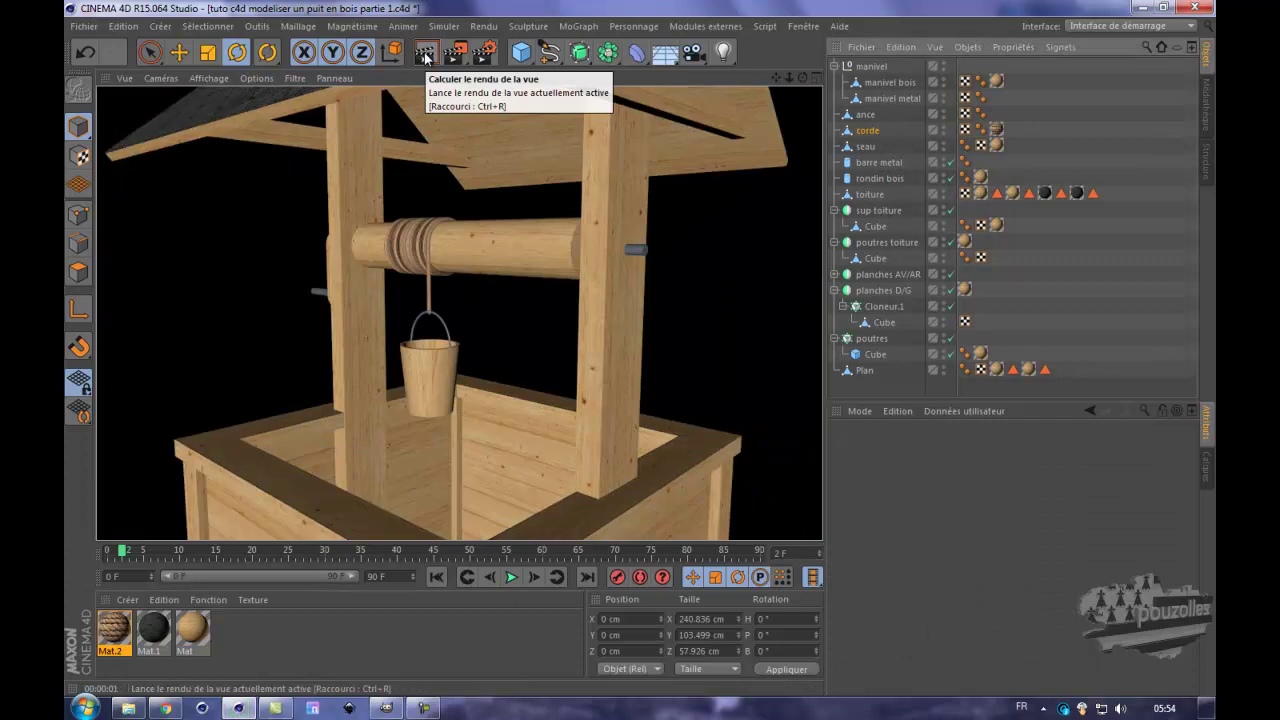
- Replace Mat.2's Couleur texture with Well_rope, copying the image into the project, and render the view to check the rope
double_click(113, 628)
click(752, 234)
click(763, 241)
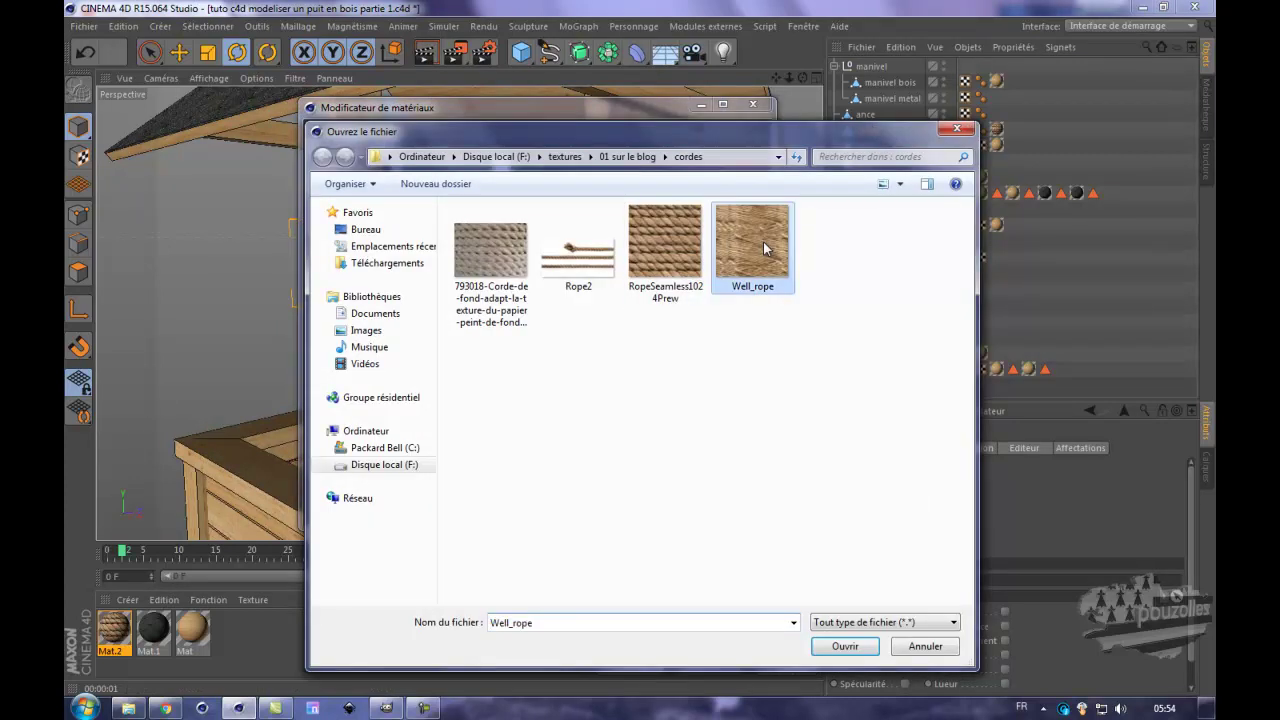
double_click(763, 241)
click(677, 414)
key(Escape)
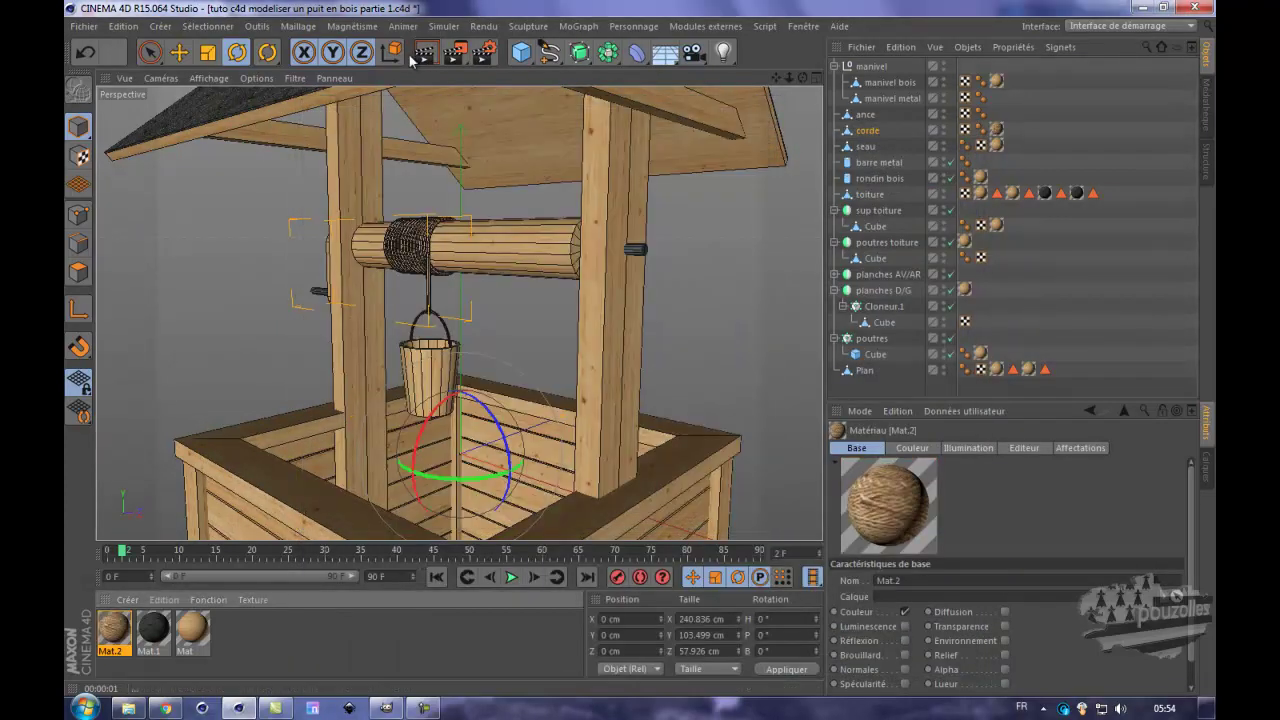
click(419, 54)
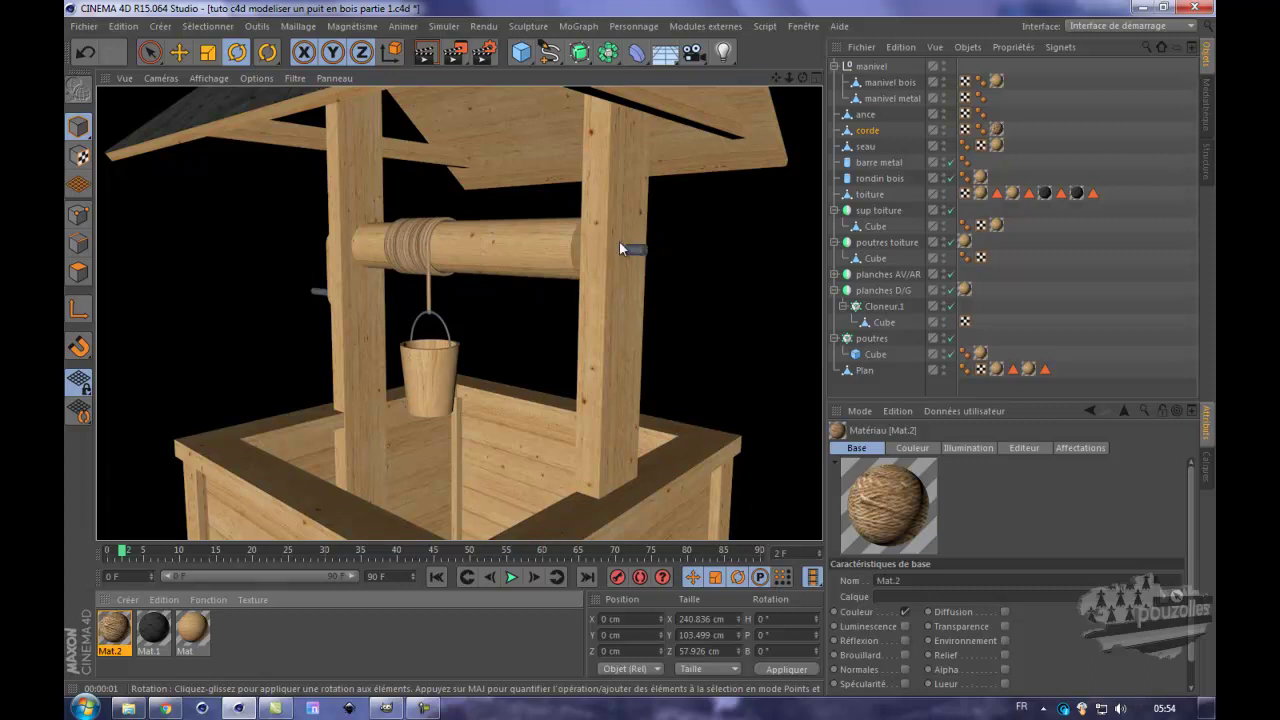
- Create a new material Mat.3 and disable its Spécularité channel
double_click(237, 637)
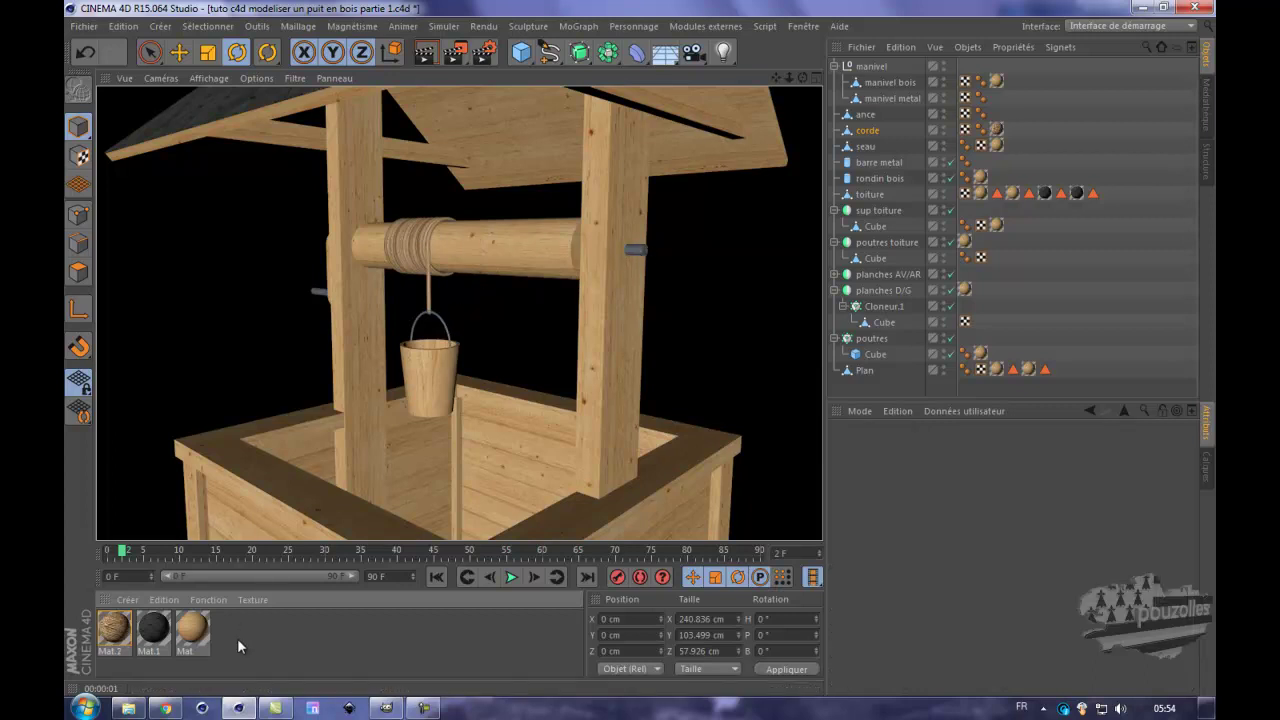
double_click(115, 630)
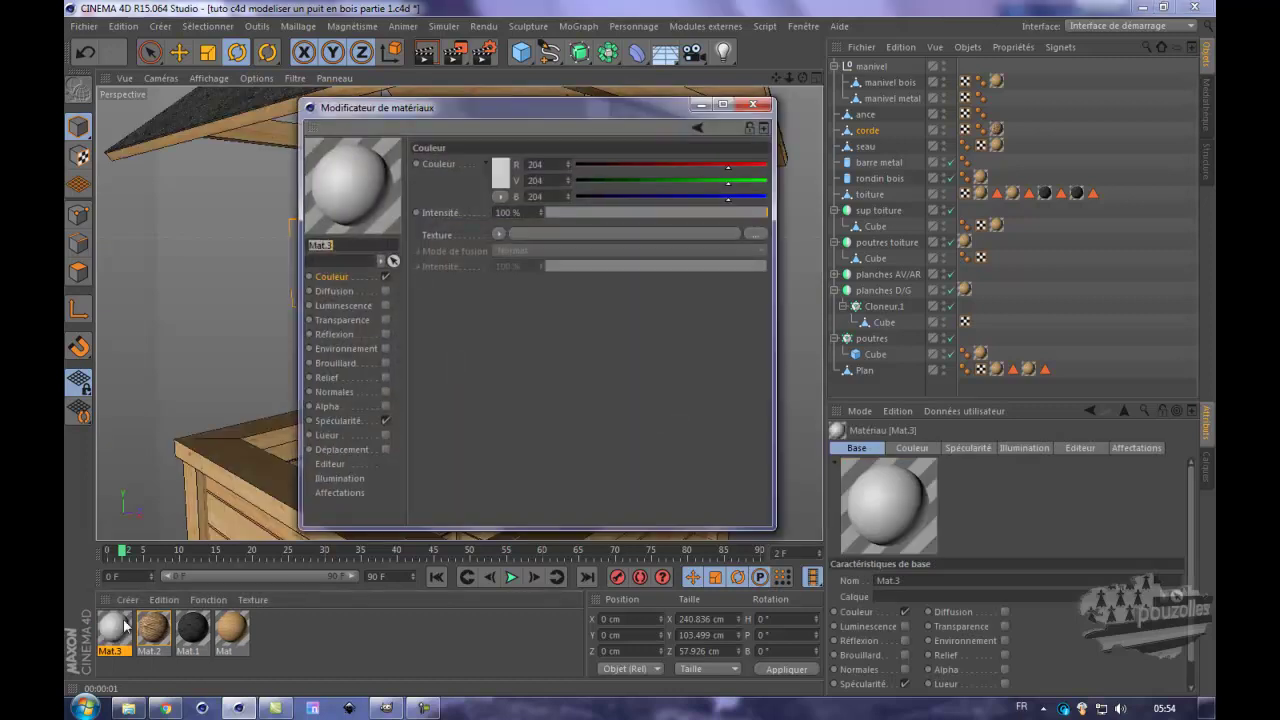
click(385, 421)
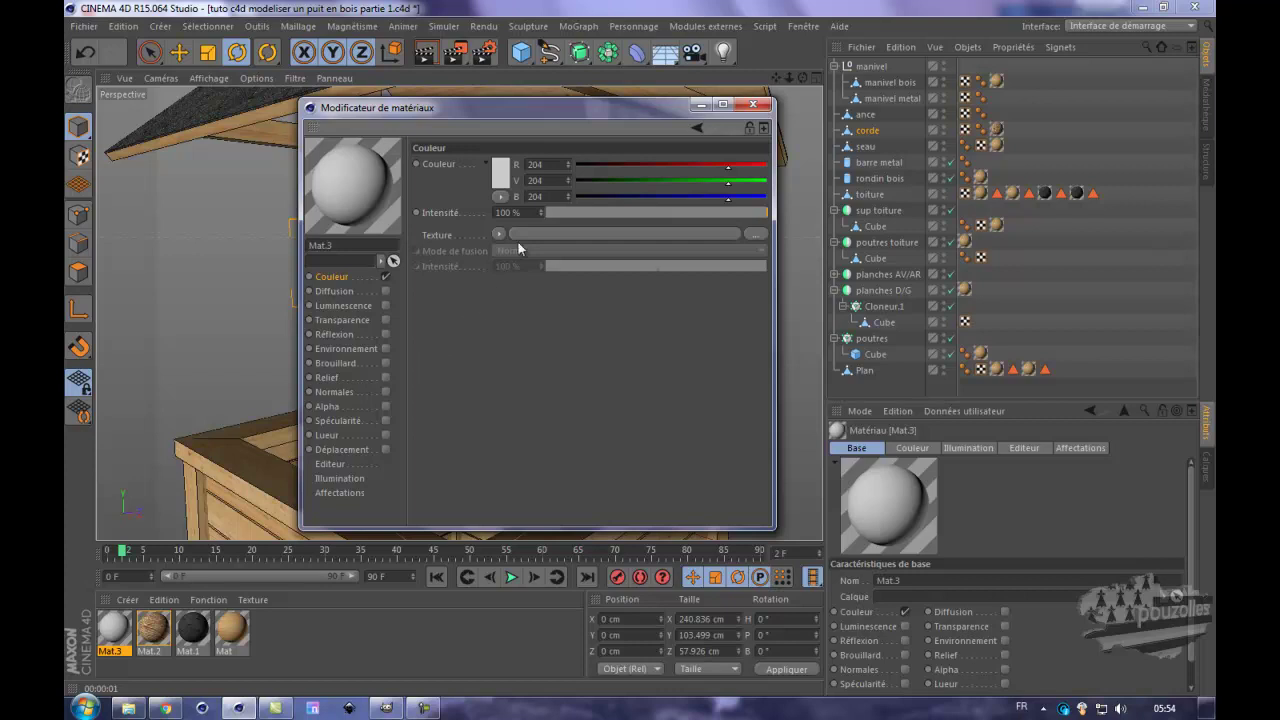
- Load 52_metal from the textures metal folder as Mat.3's Couleur texture, copying the image into the project
click(758, 234)
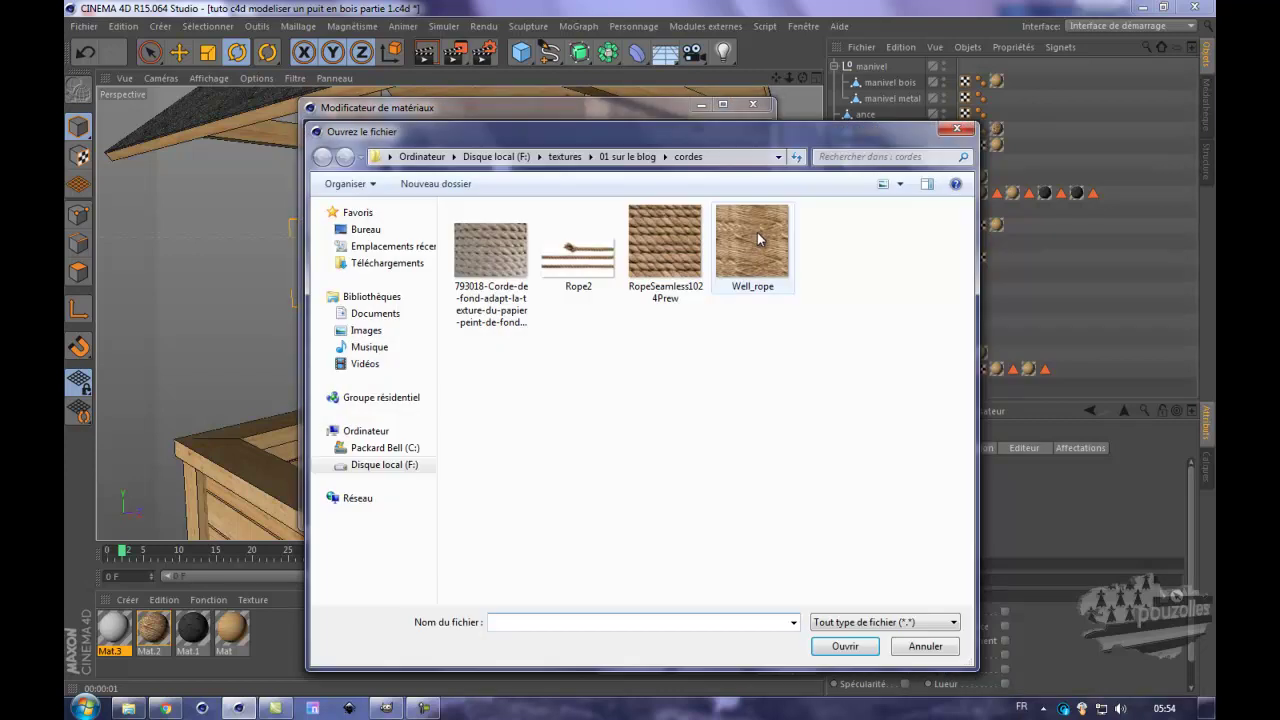
click(504, 159)
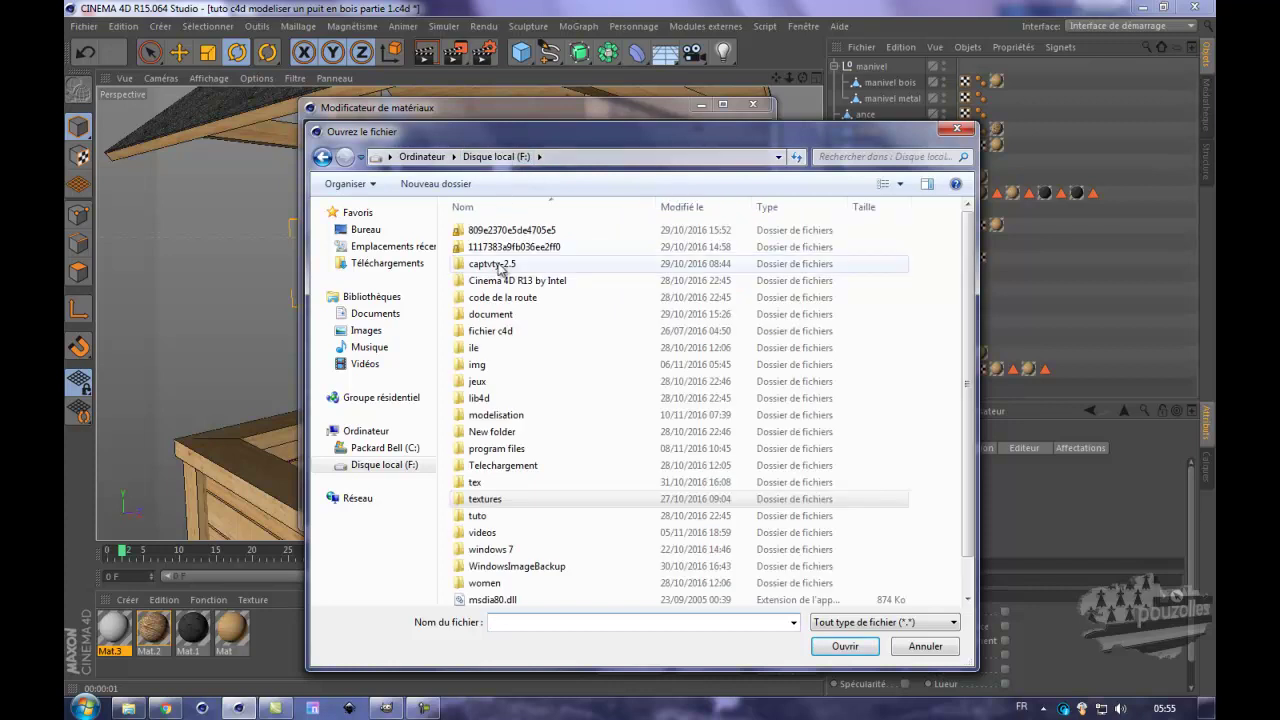
double_click(480, 500)
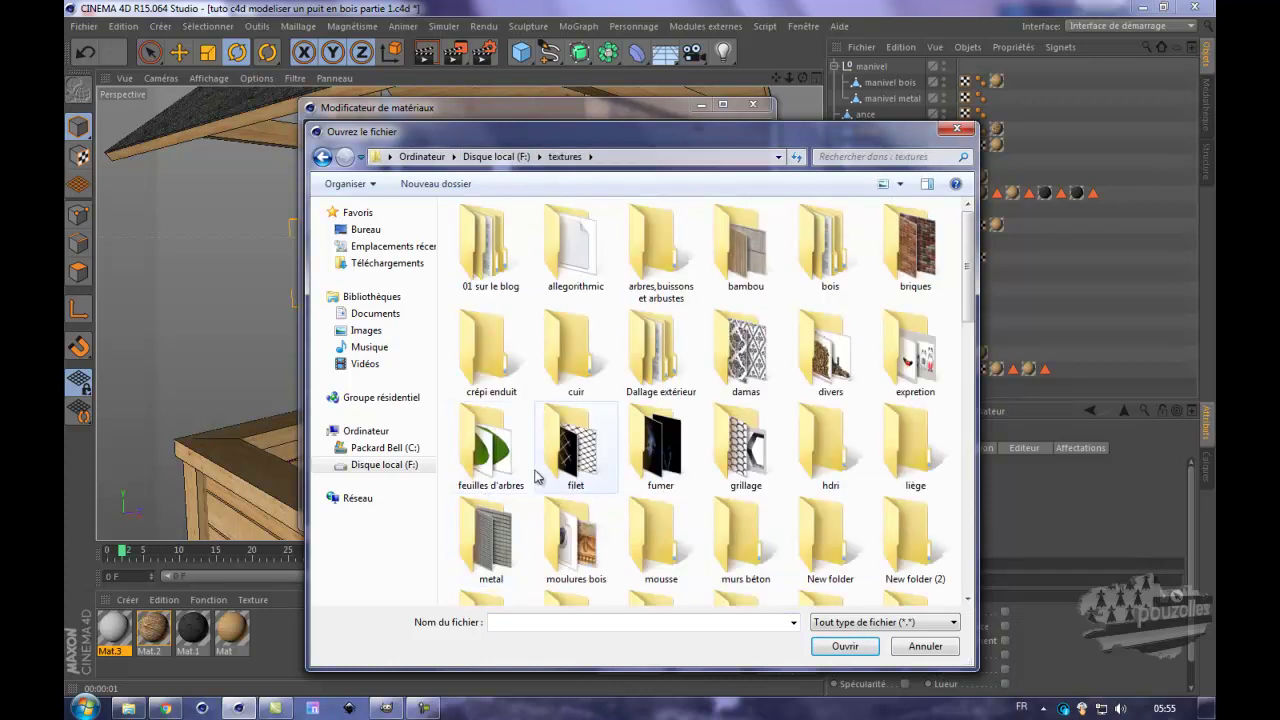
double_click(493, 540)
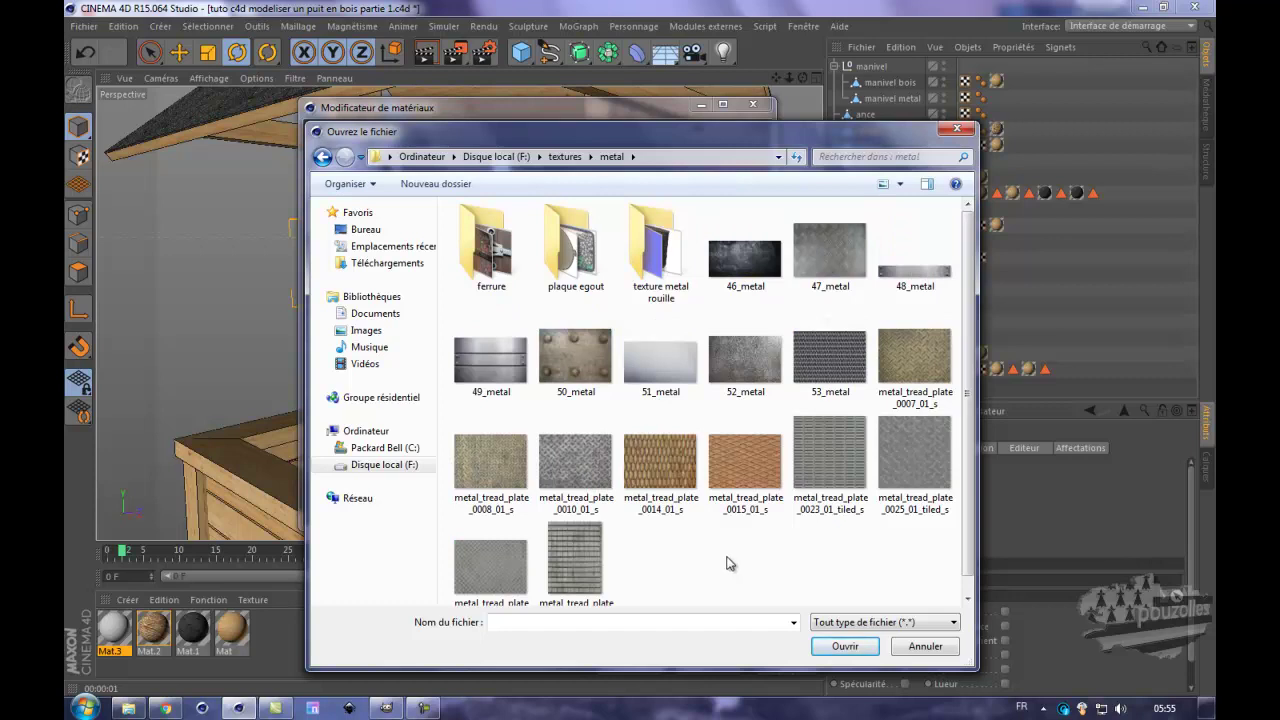
double_click(743, 357)
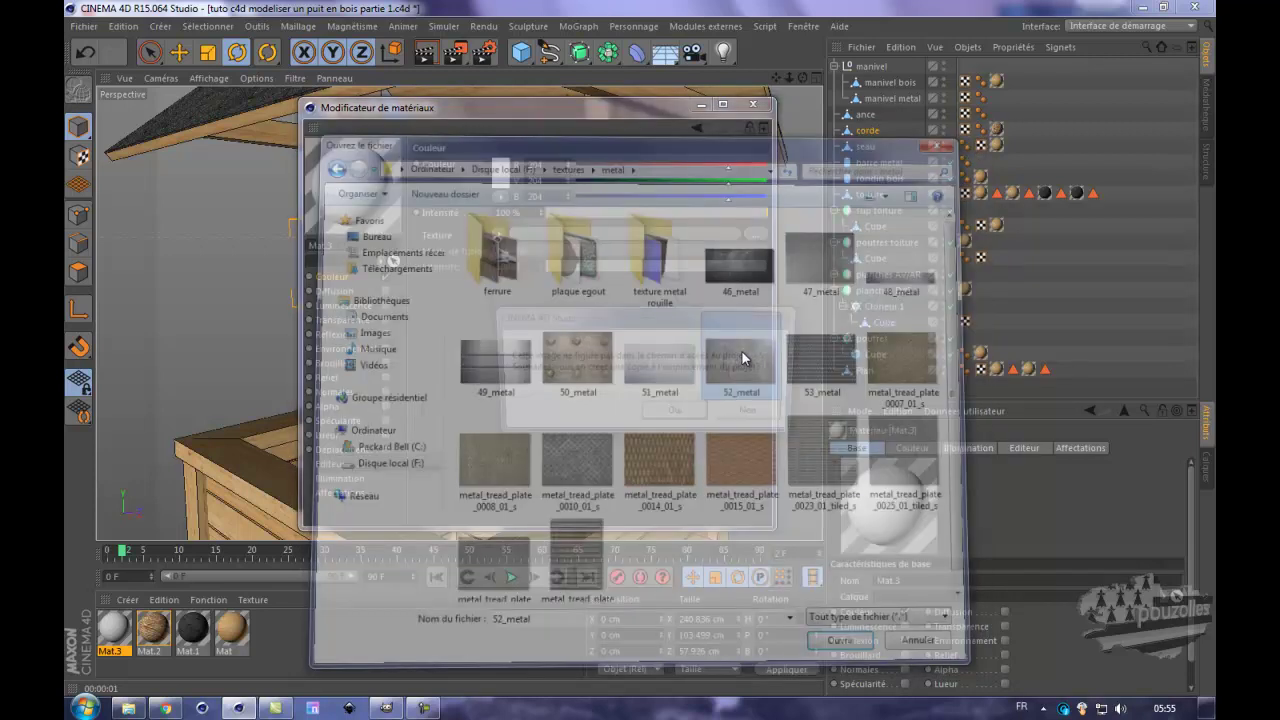
click(699, 415)
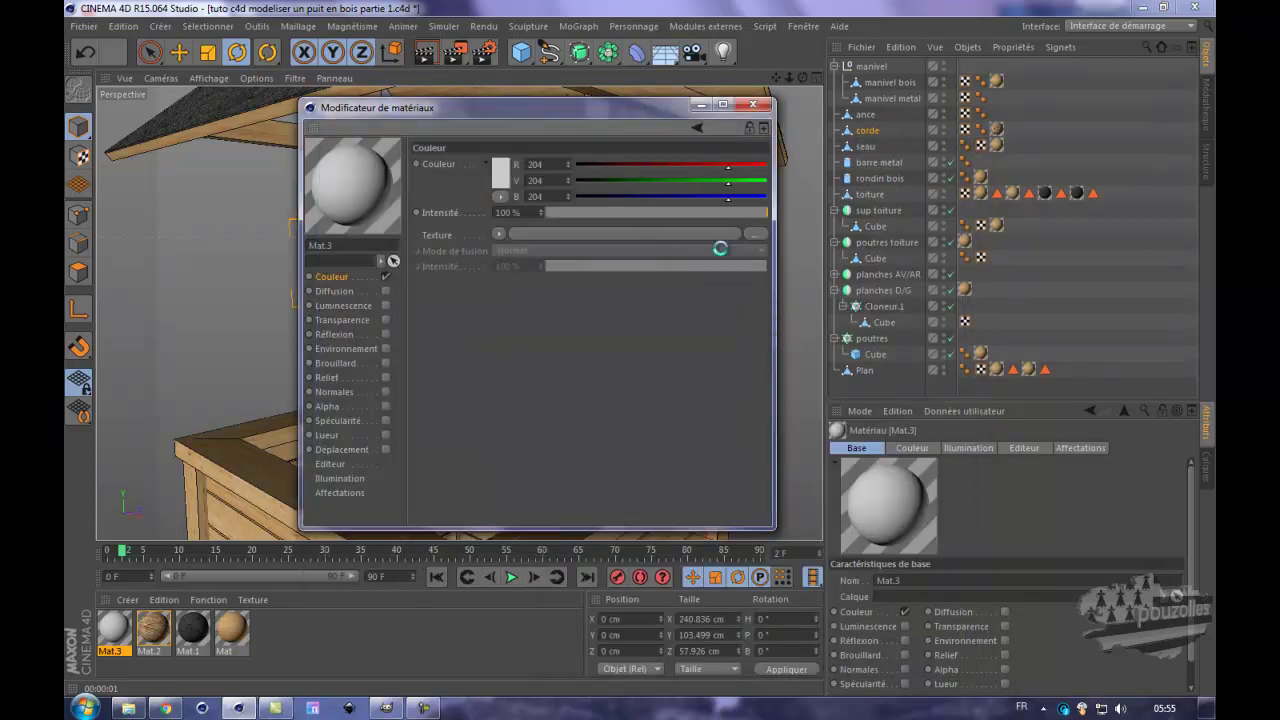
click(754, 106)
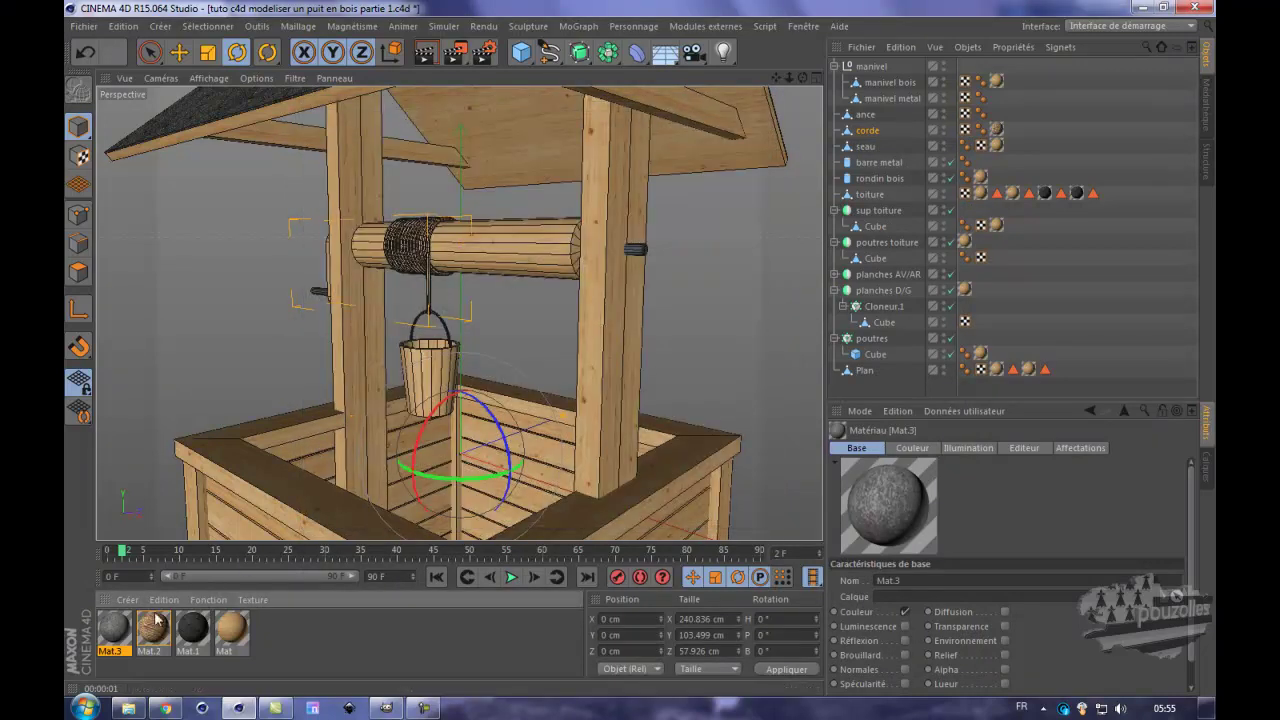
- Apply Mat.3 to the ance, manivel metal and barre metal objects
drag(113, 640, 875, 120)
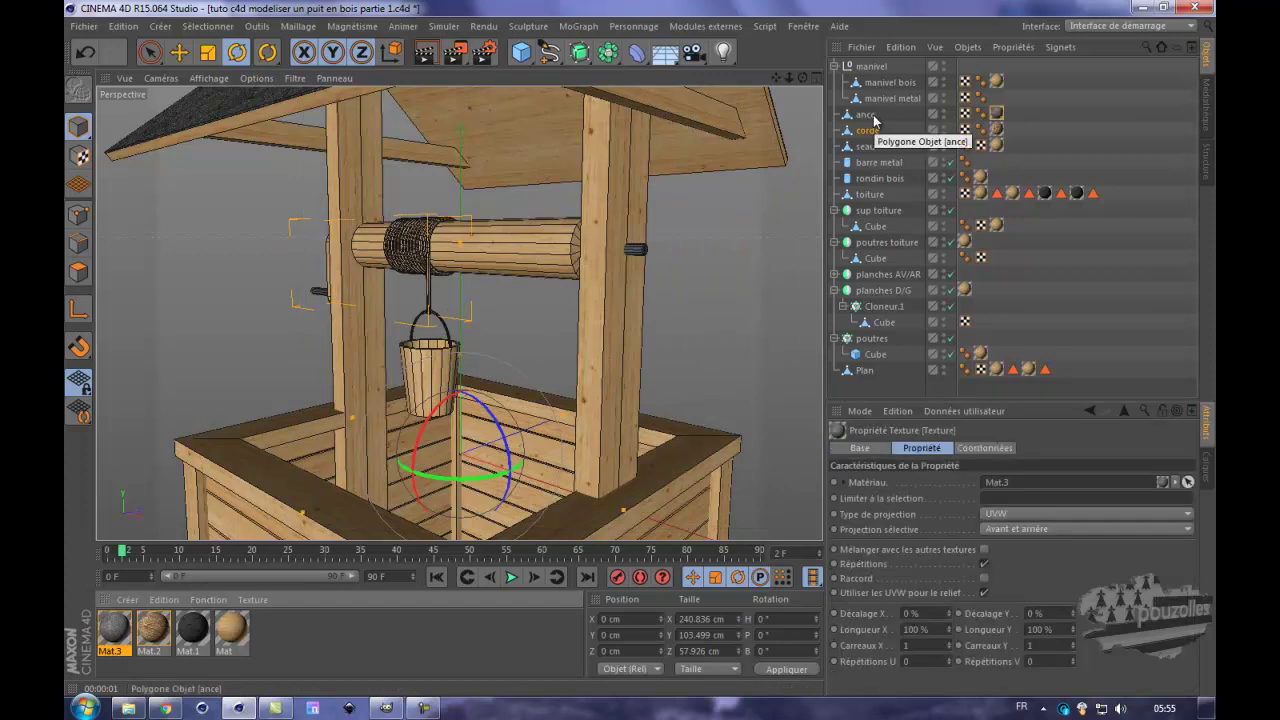
drag(104, 640, 896, 100)
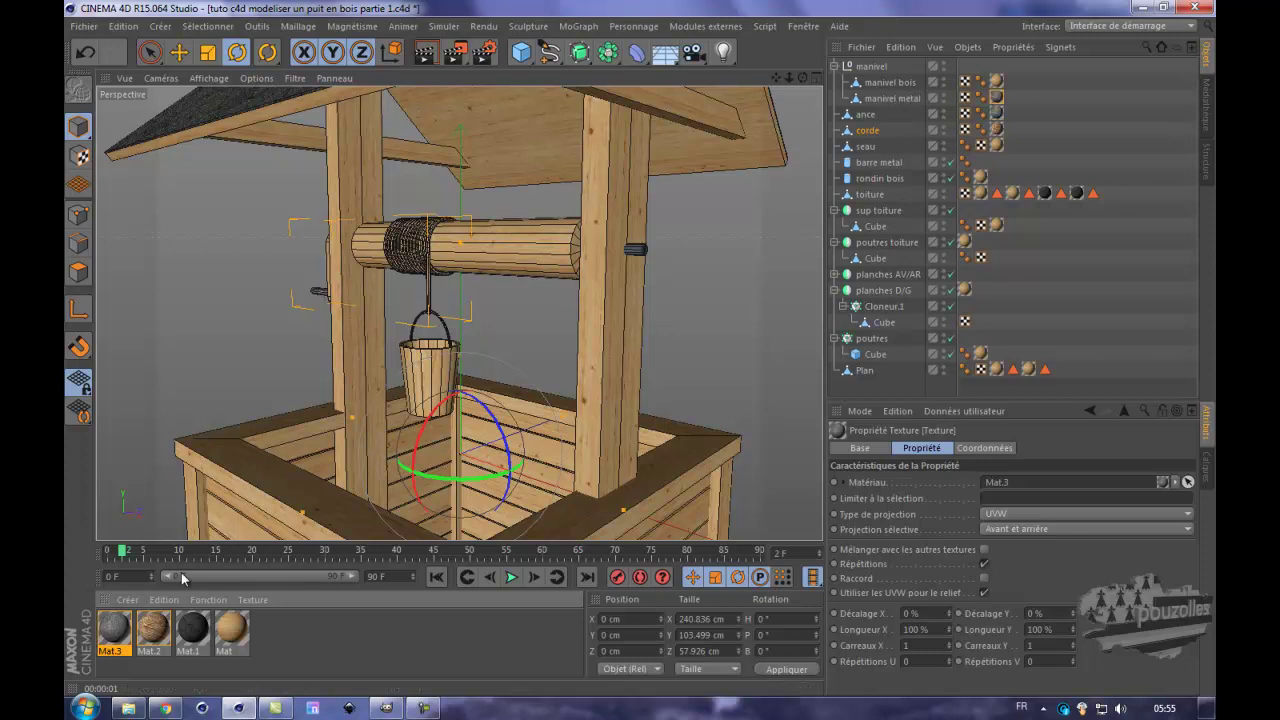
drag(118, 633, 903, 167)
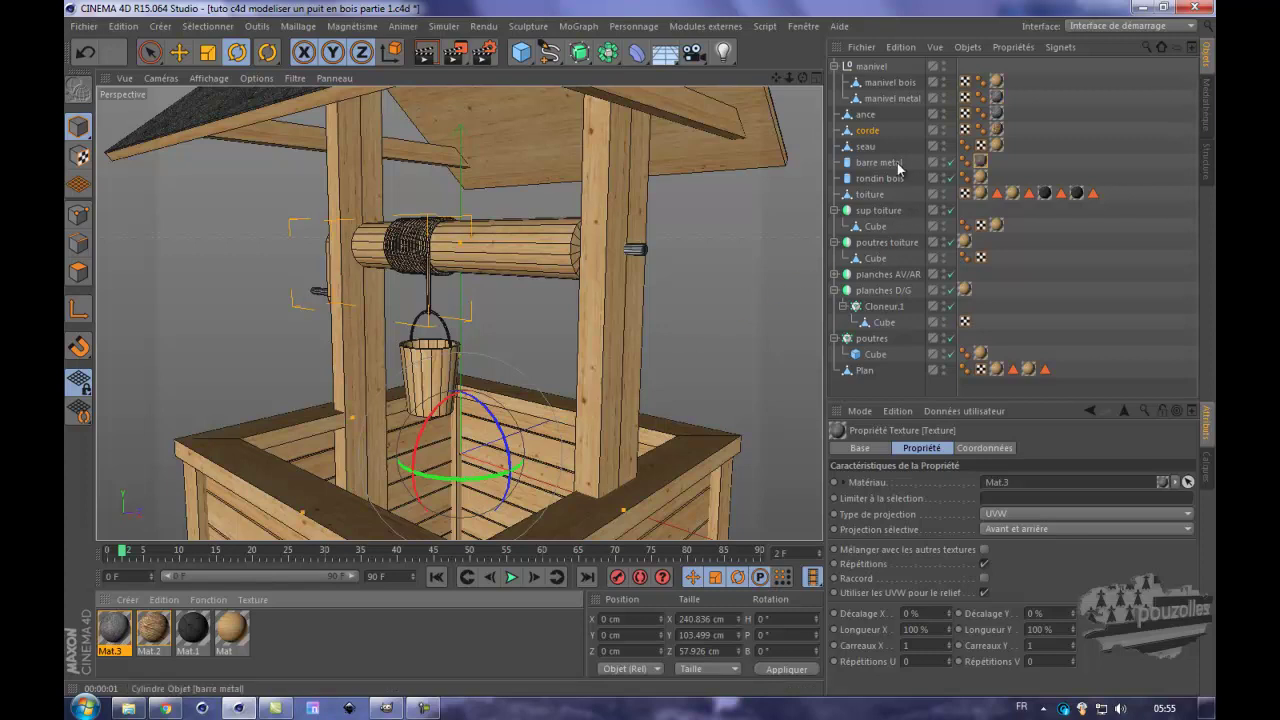
- Render the view with the whole well in frame to check the materials, and select the poutres cloner
alt+drag(623, 243, 591, 272)
scroll(591, 272, down, 6)
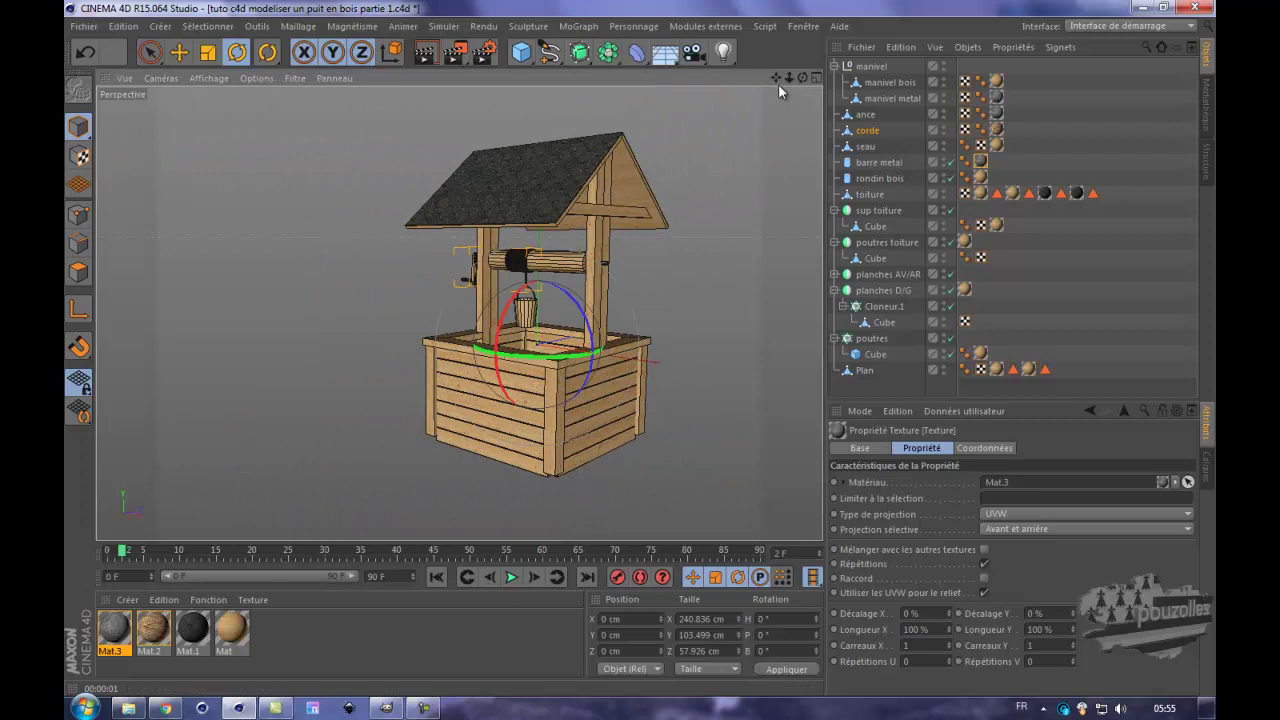
drag(776, 79, 715, 100)
click(425, 54)
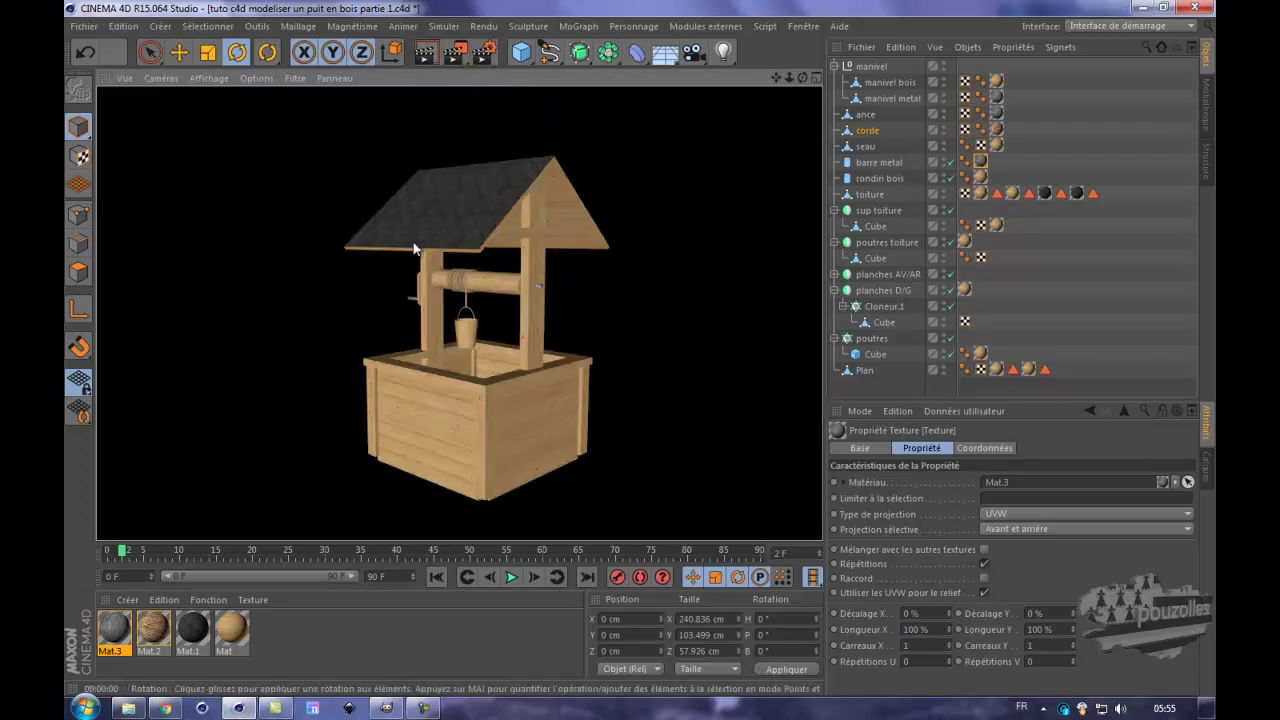
click(479, 425)
scroll(479, 425, up, 2)
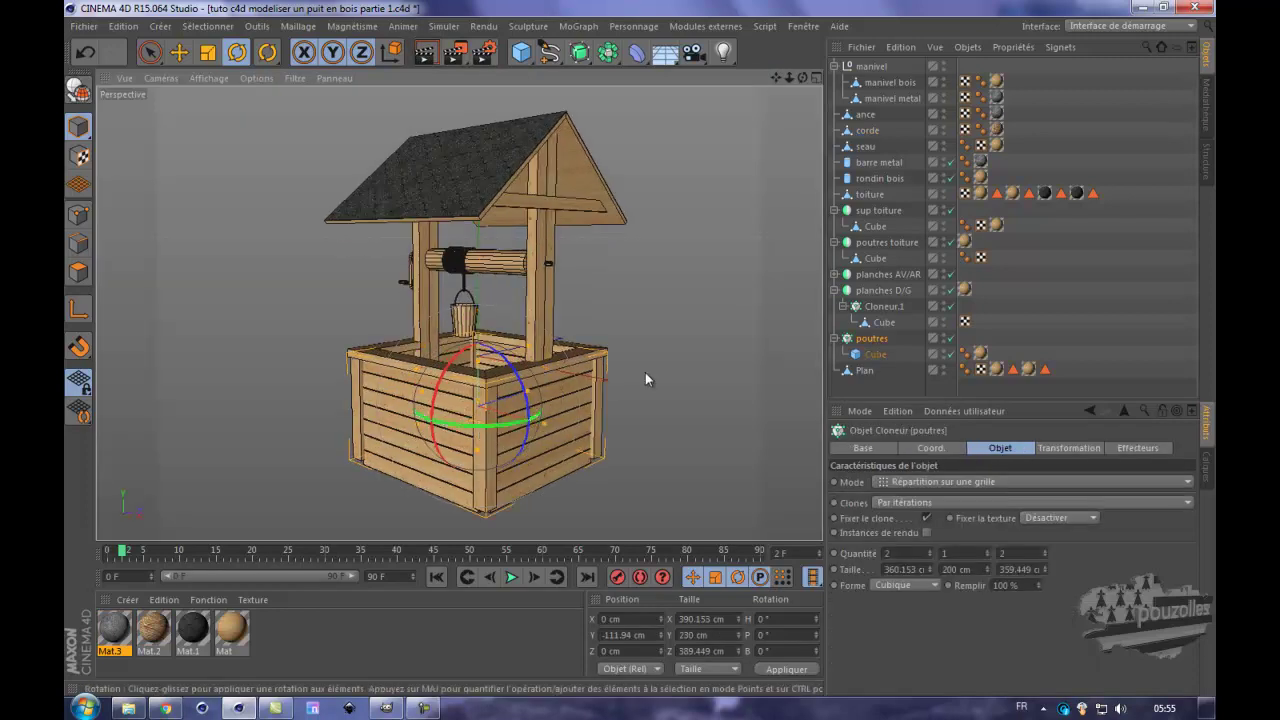
scroll(699, 356, up, 5)
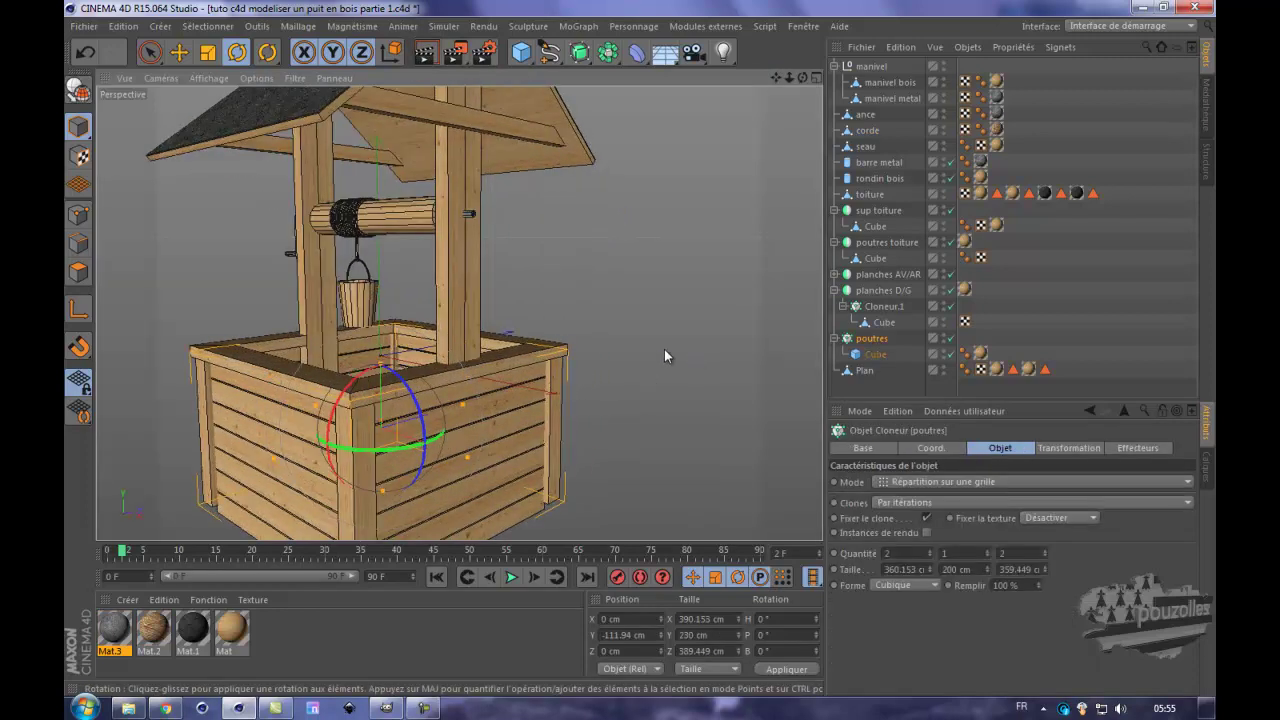
- Create a new material Mat.4 and disable its Spécularité channel
double_click(298, 634)
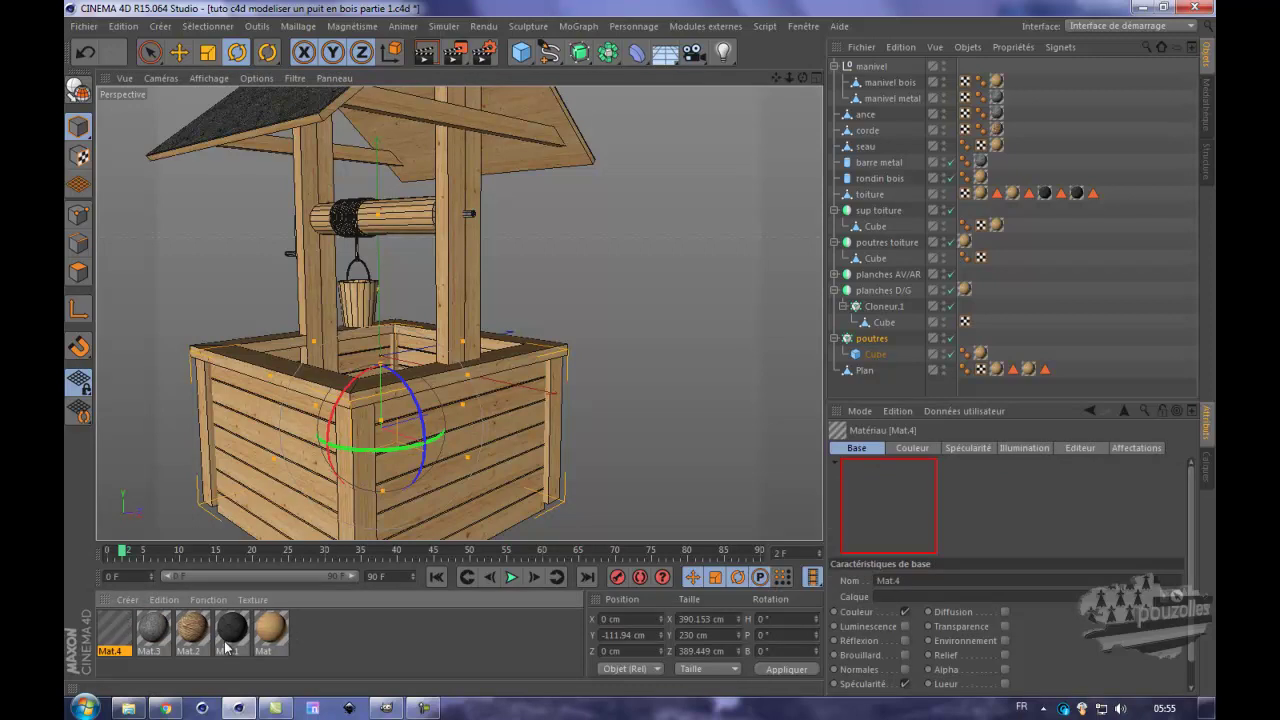
double_click(114, 628)
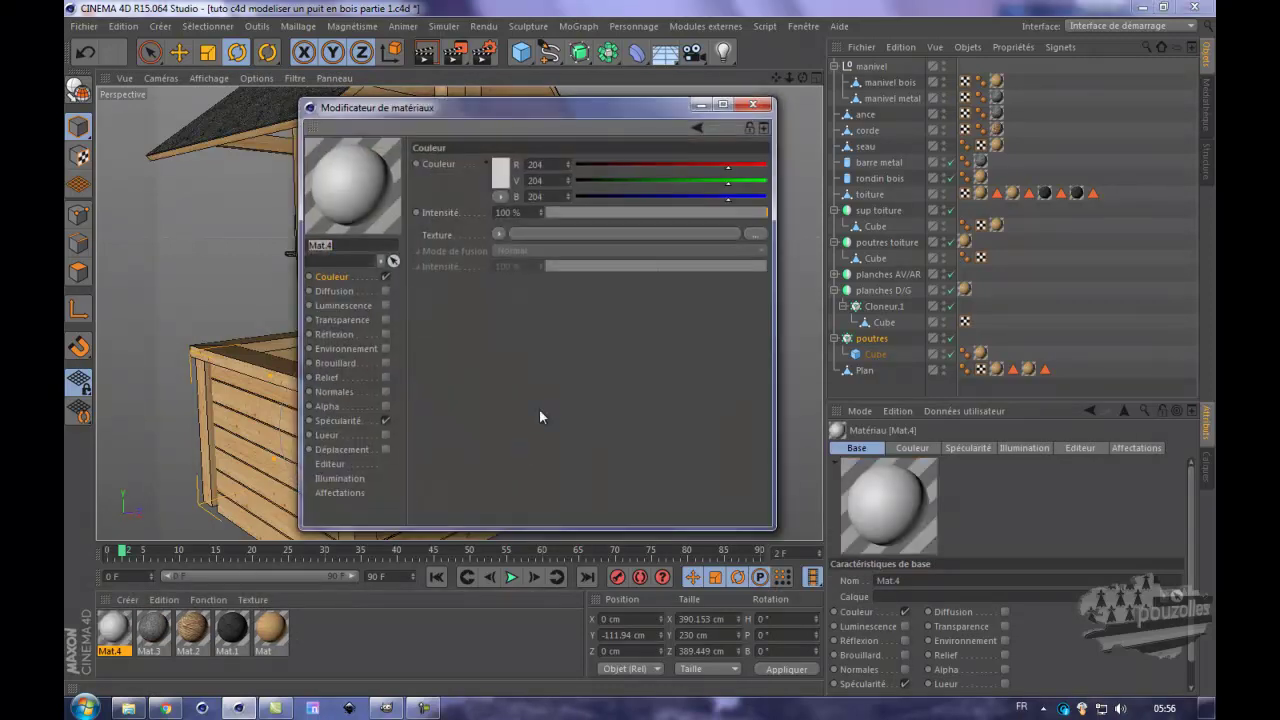
click(386, 420)
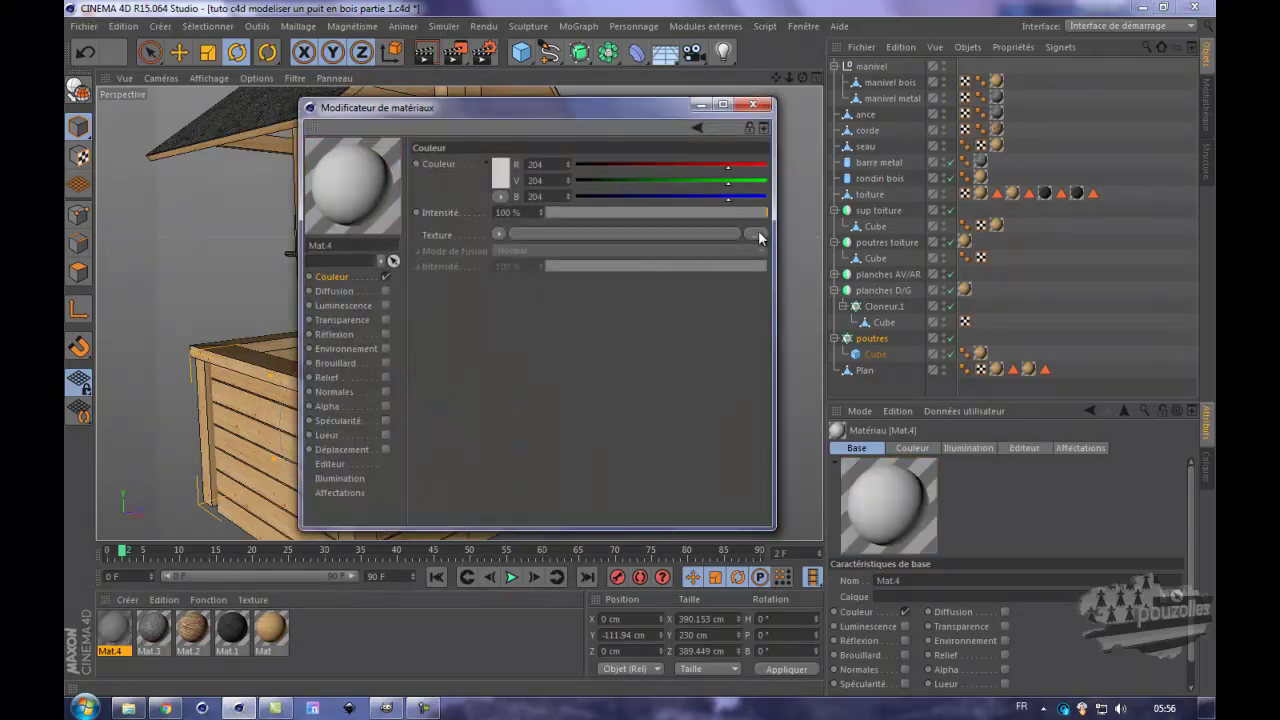
- Load 2_bois clair from the 01 sur le blog bois clair folder as Mat.4's Couleur texture, copying the image into the project
click(573, 238)
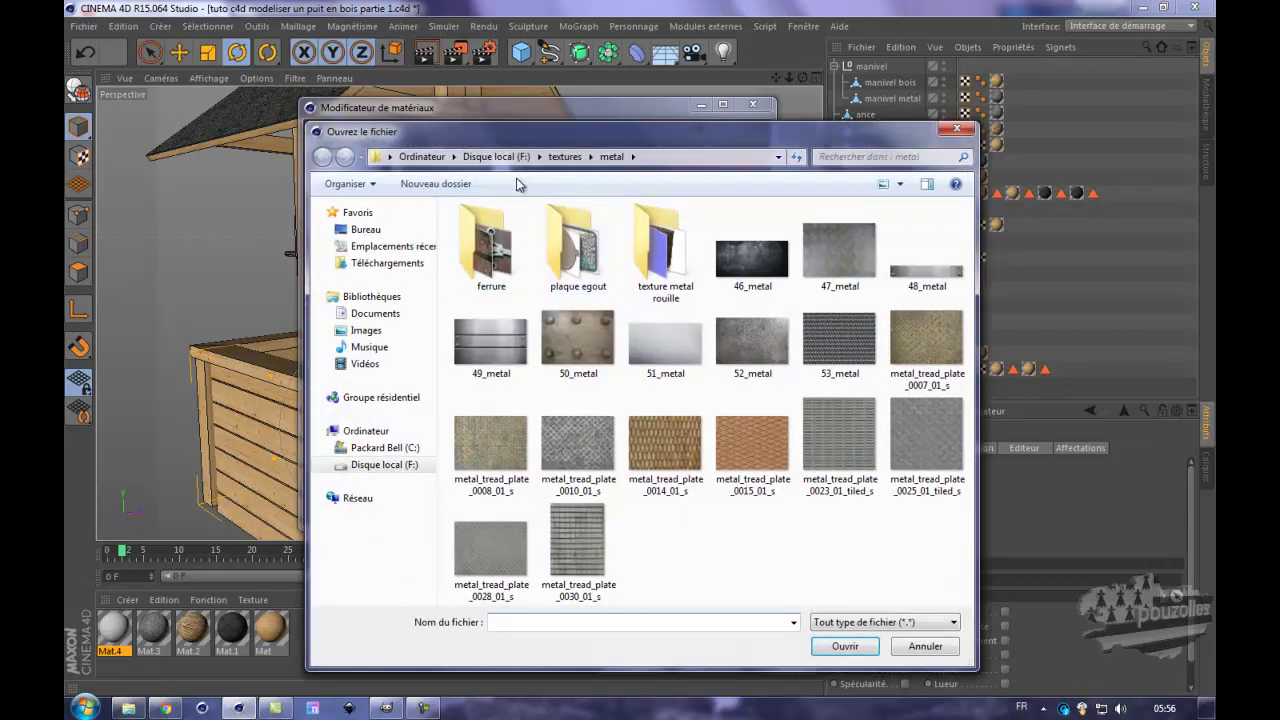
click(562, 157)
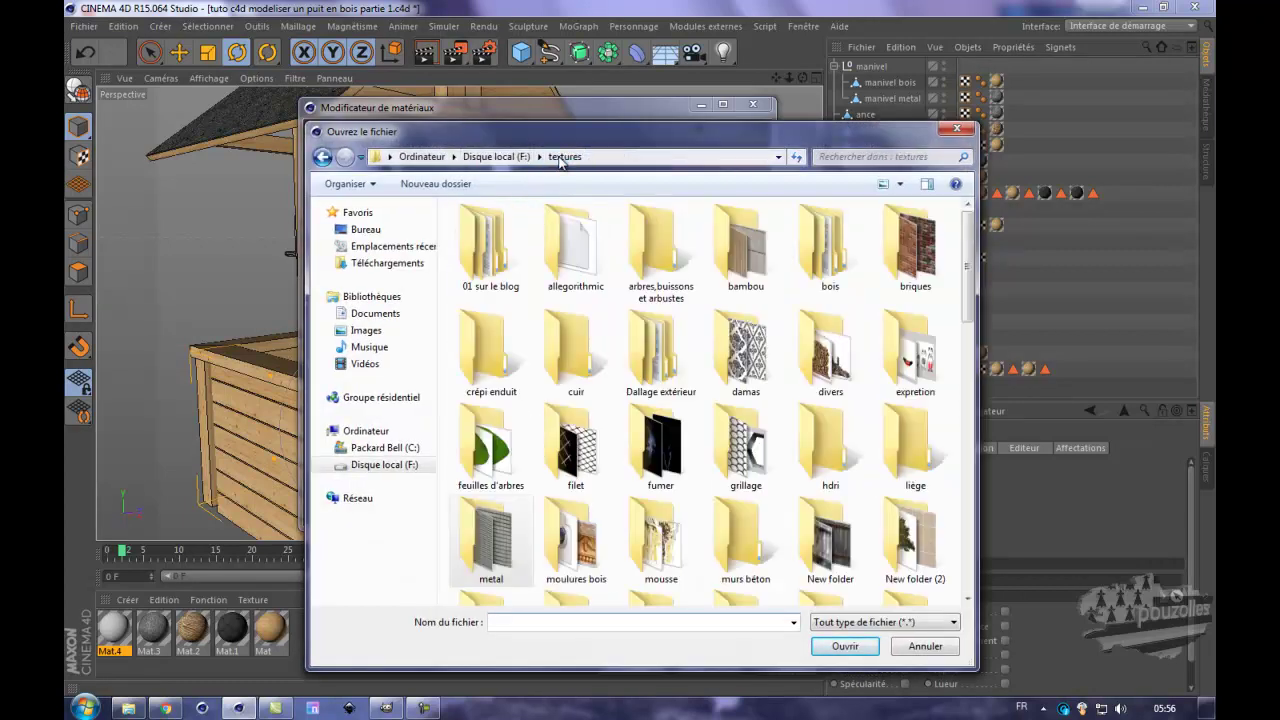
double_click(495, 255)
double_click(493, 249)
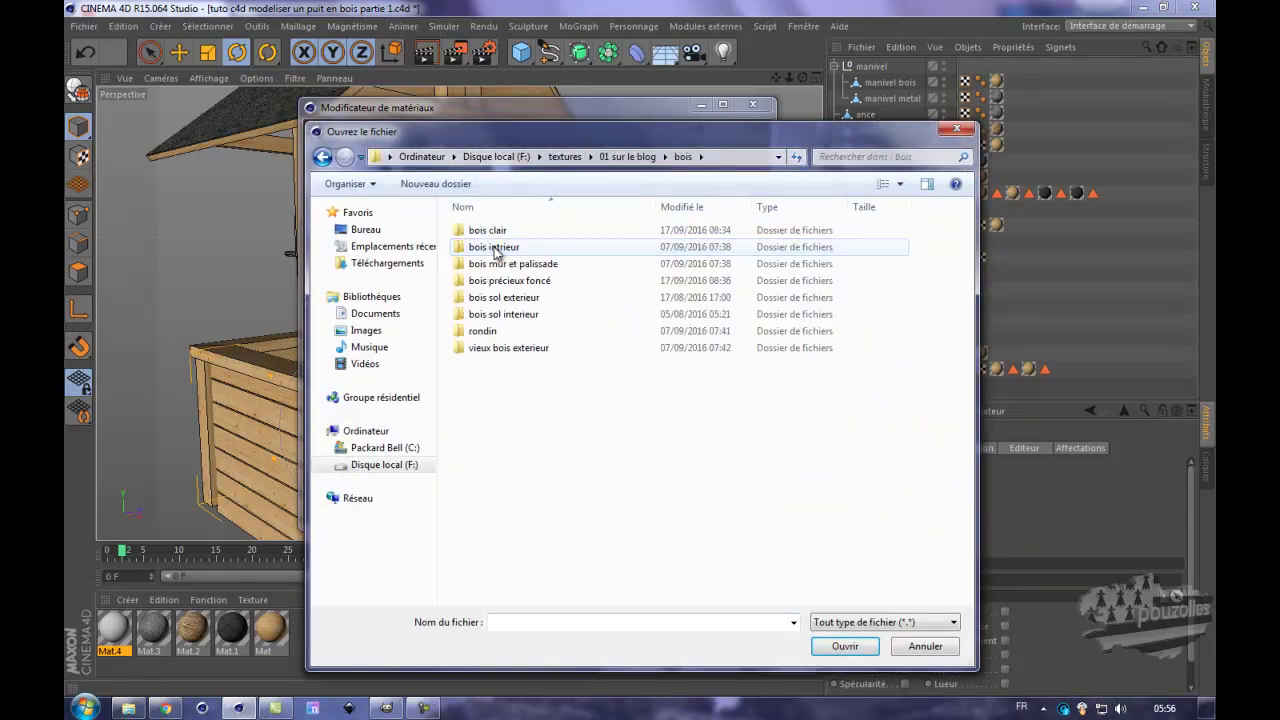
double_click(490, 230)
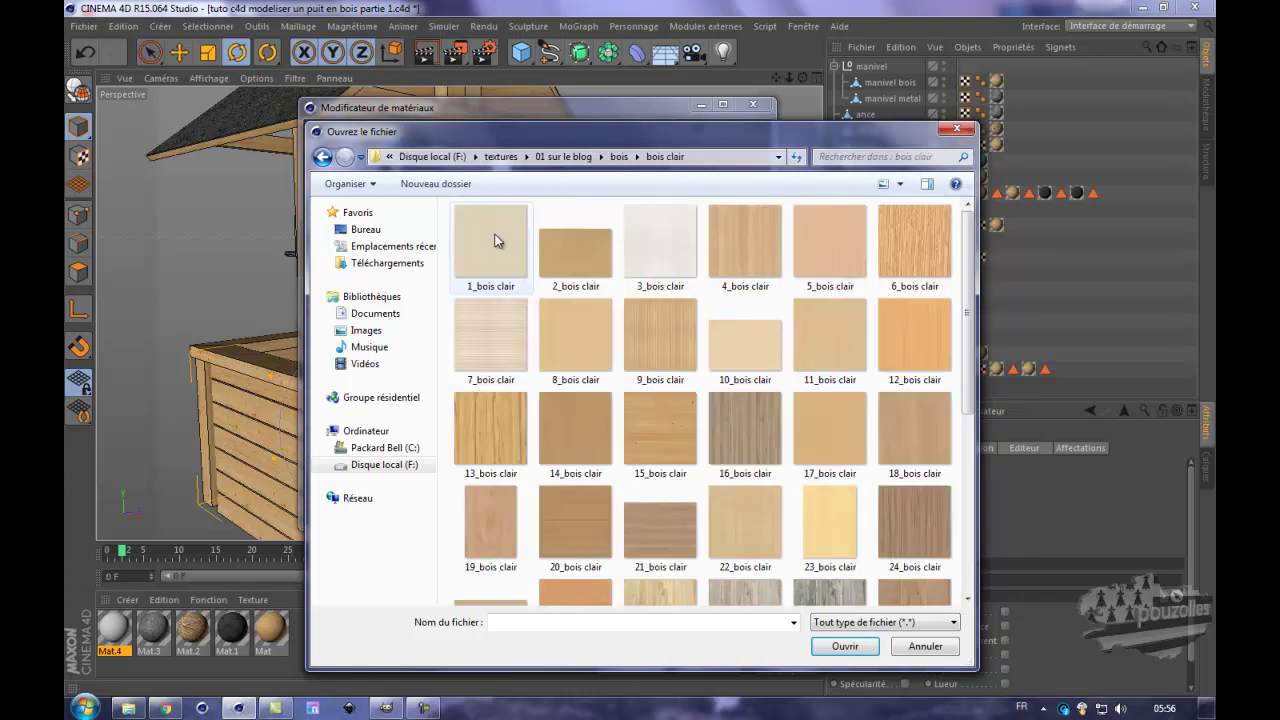
drag(625, 139, 753, 129)
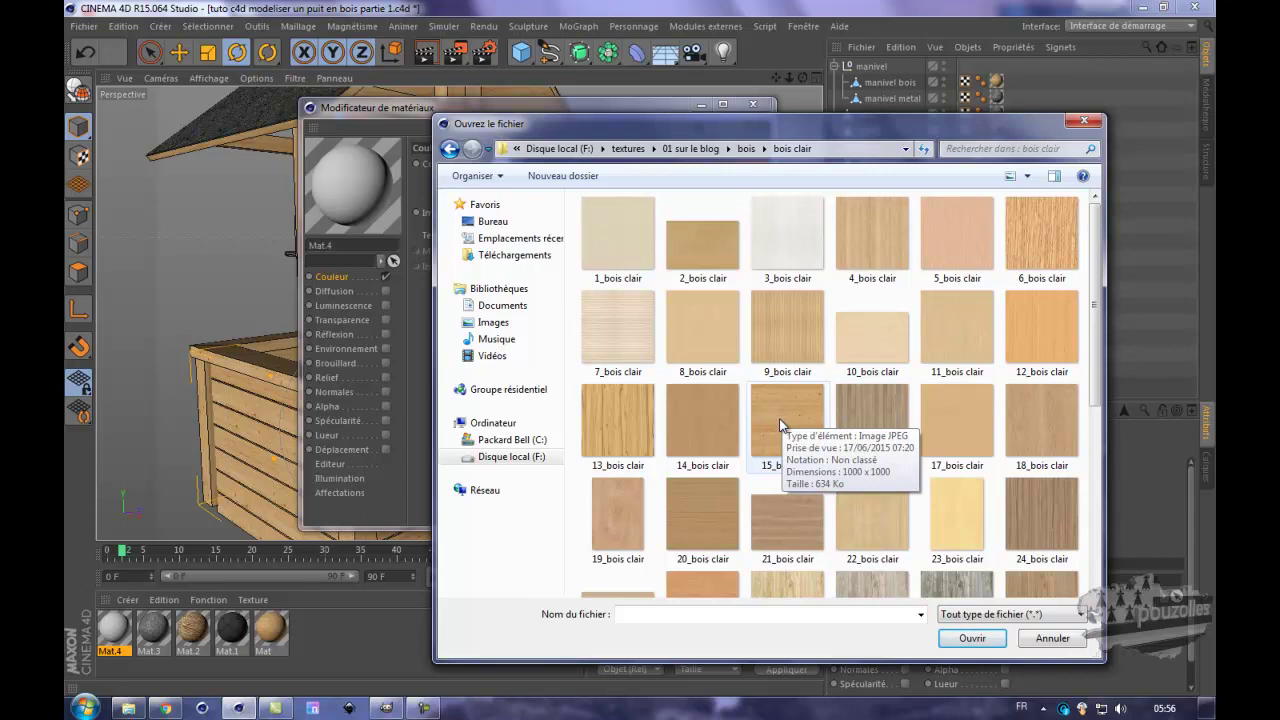
double_click(698, 251)
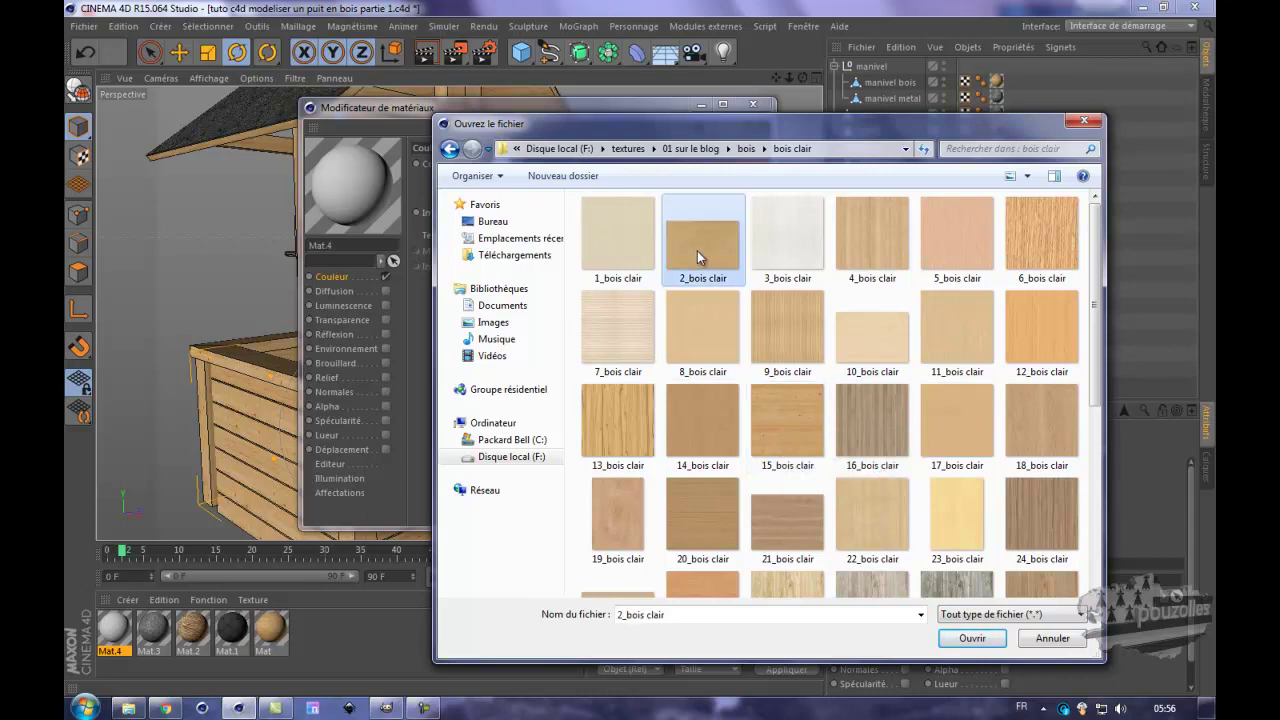
click(694, 413)
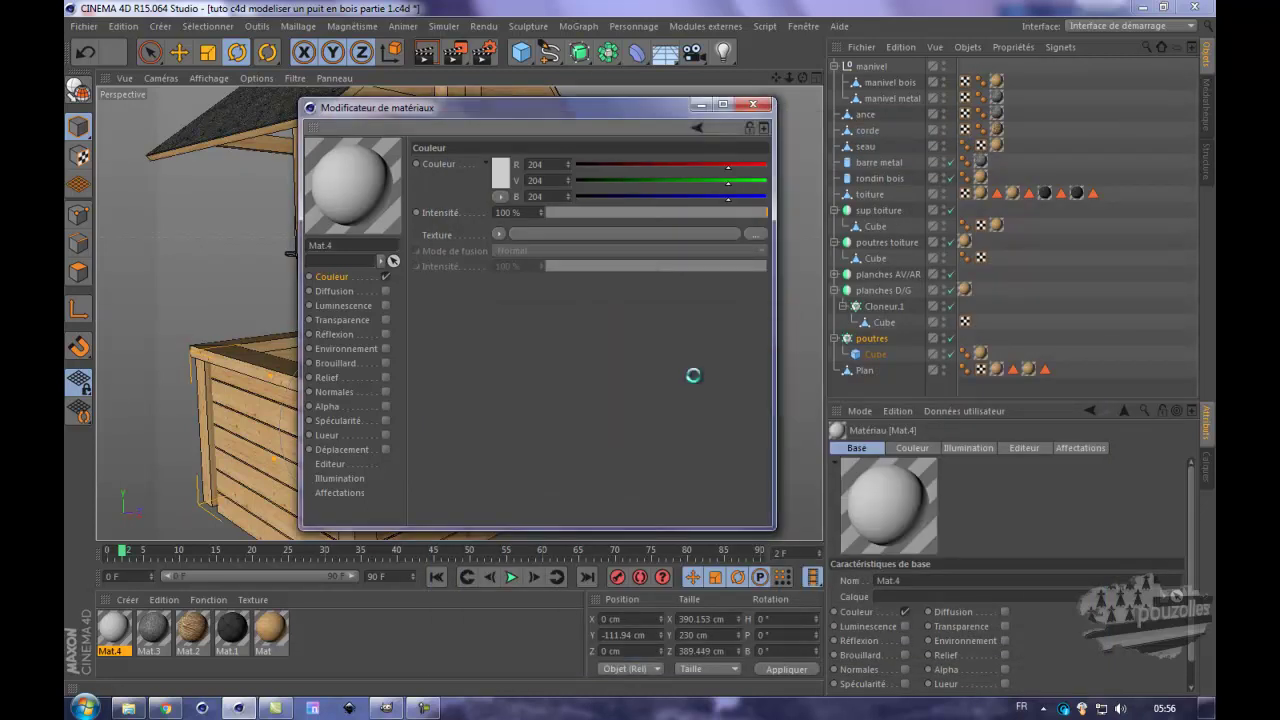
click(752, 104)
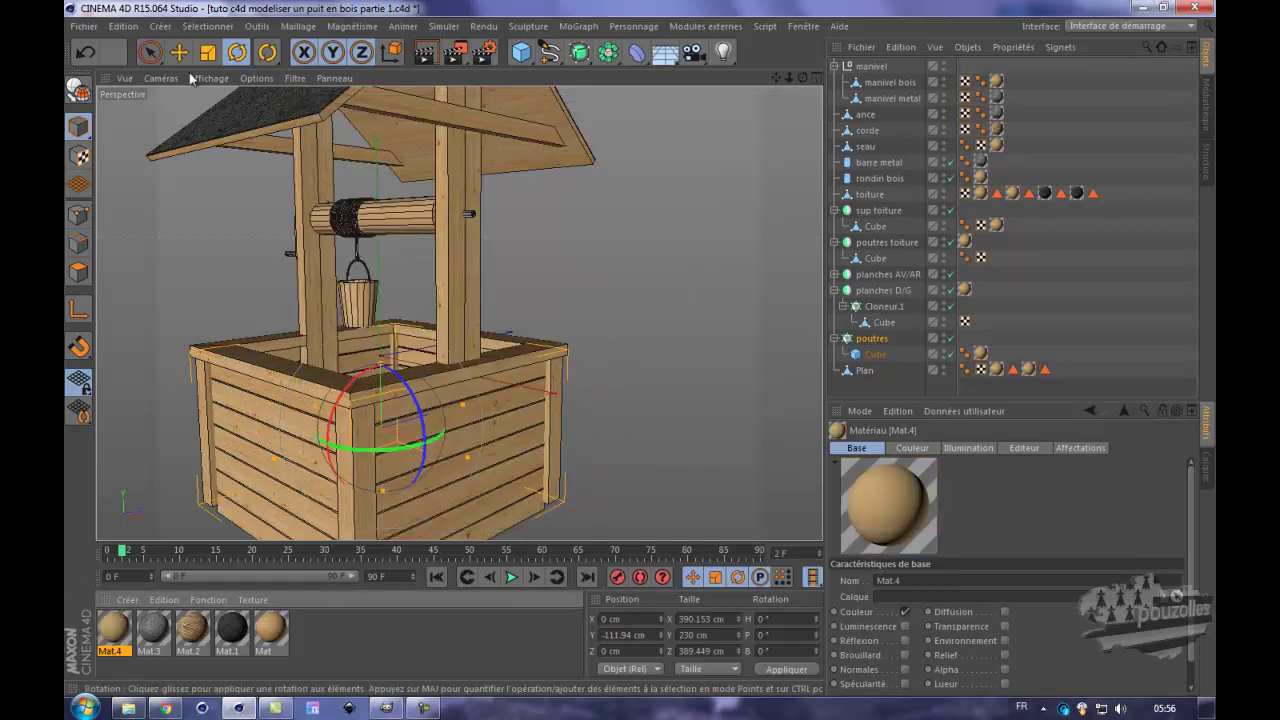
- Replace the wood material on the Cube inside the poutres cloner with Mat.4 and render the view
click(356, 467)
key(e)
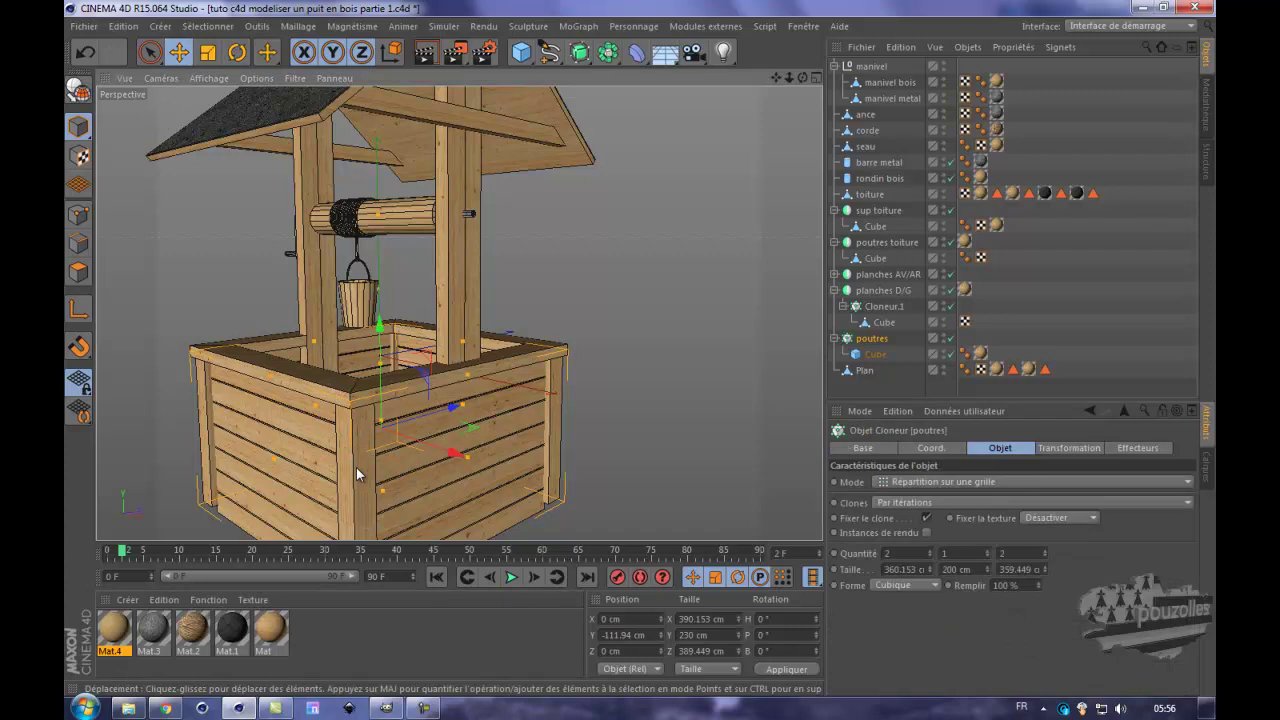
click(877, 354)
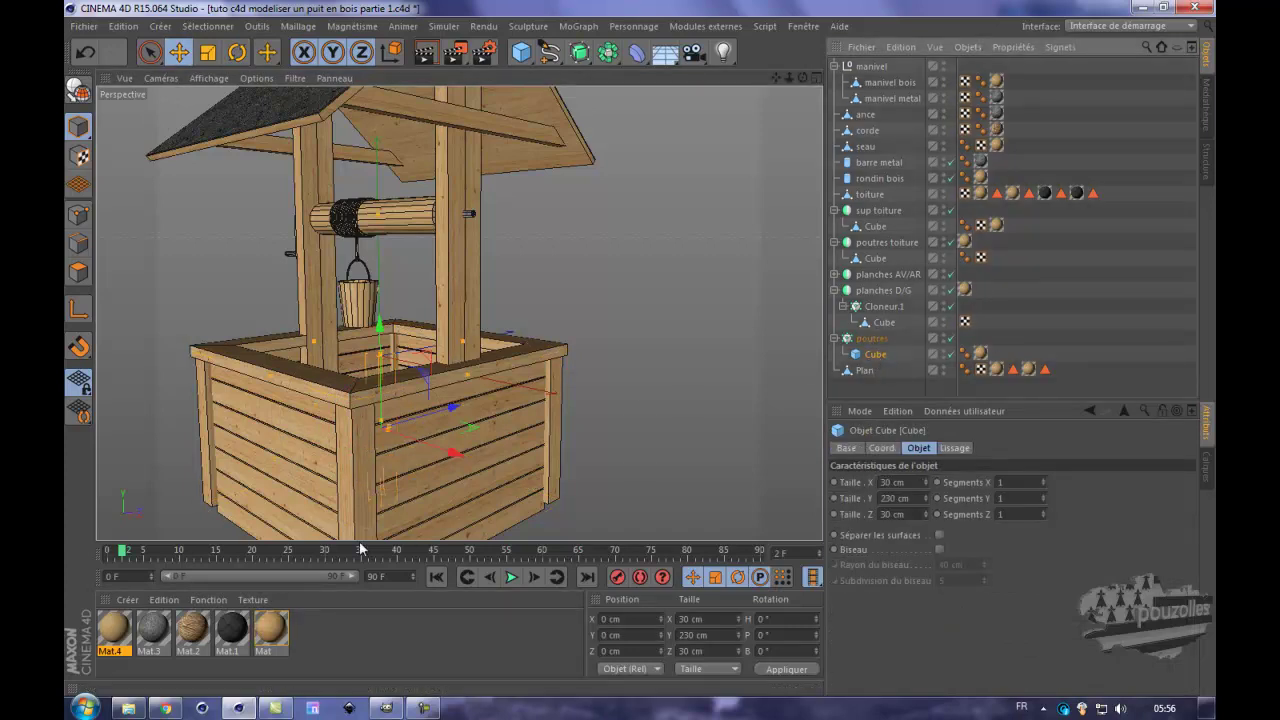
drag(114, 630, 985, 355)
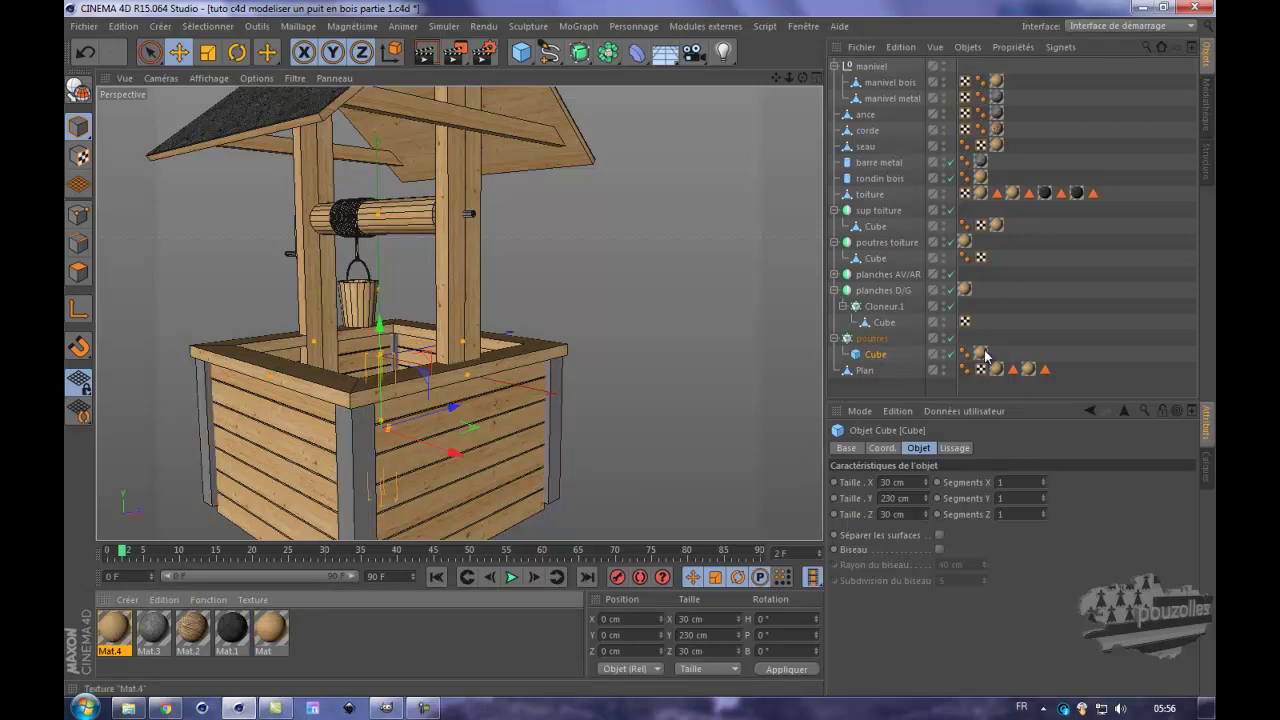
scroll(348, 501, up, 5)
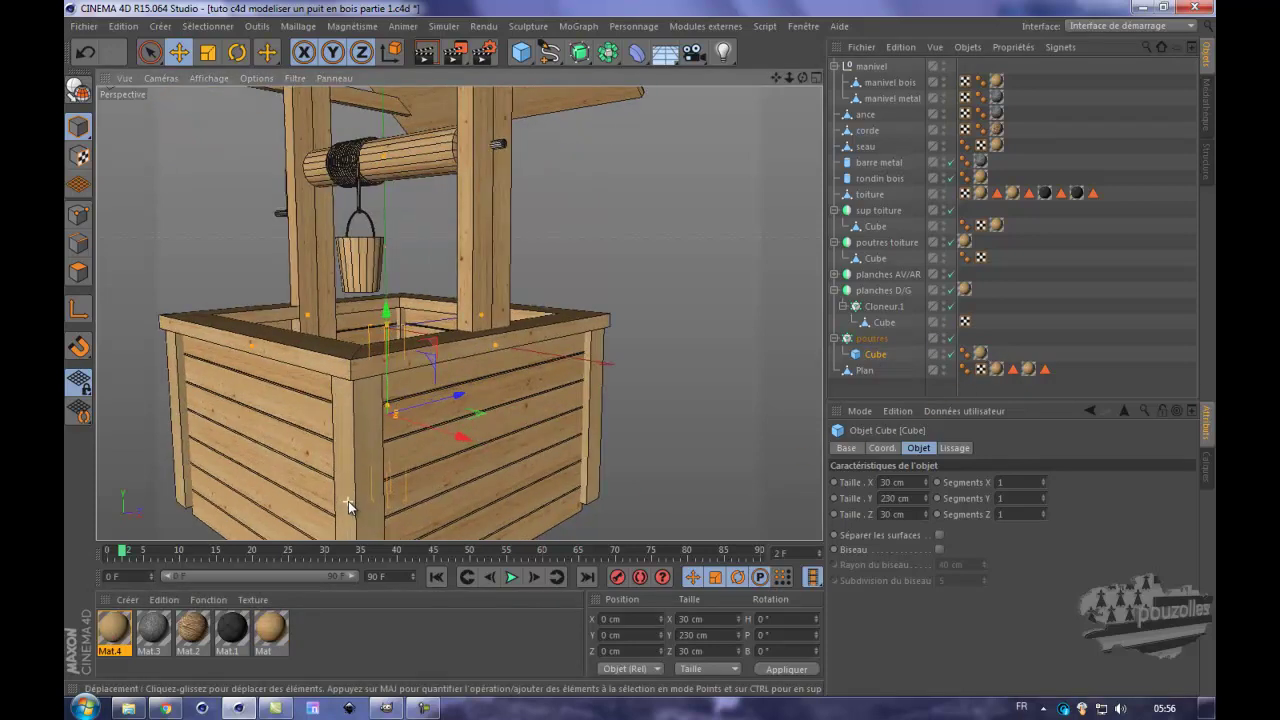
click(425, 53)
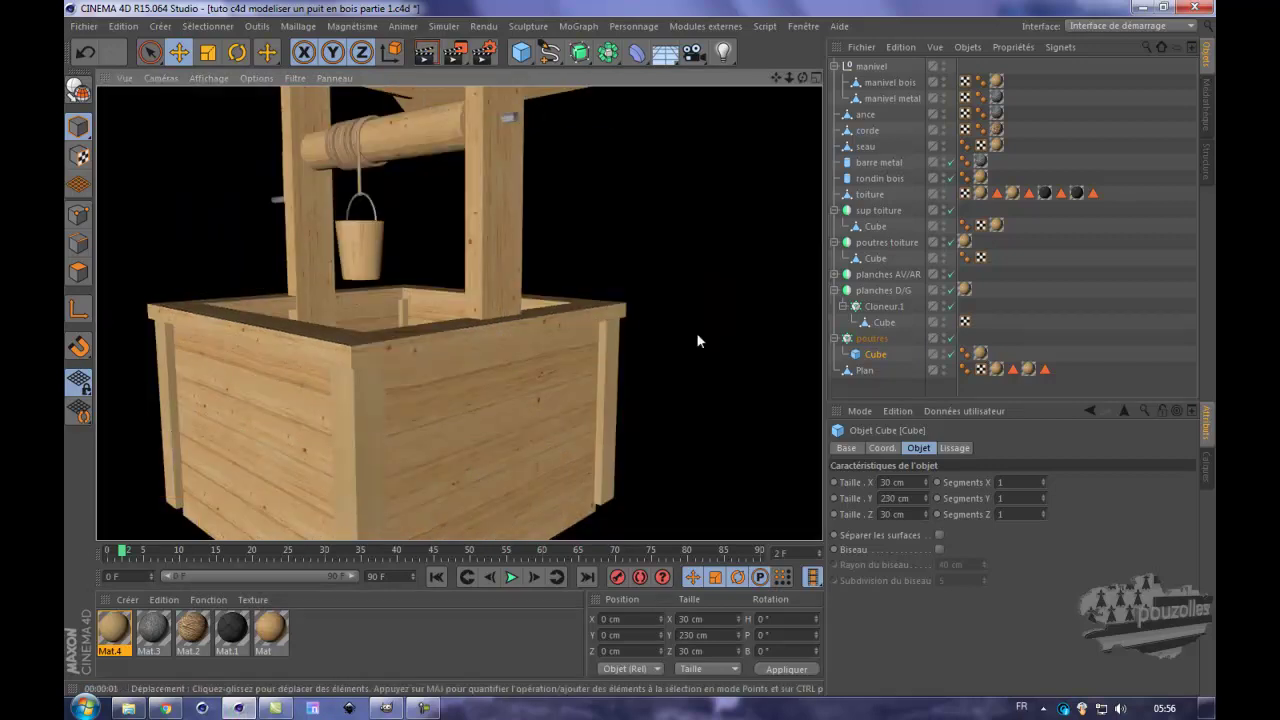
- Replace Mat.4's Couleur texture with 20_bois clair, copying the image into the project, and render the view to check the corner posts
double_click(114, 628)
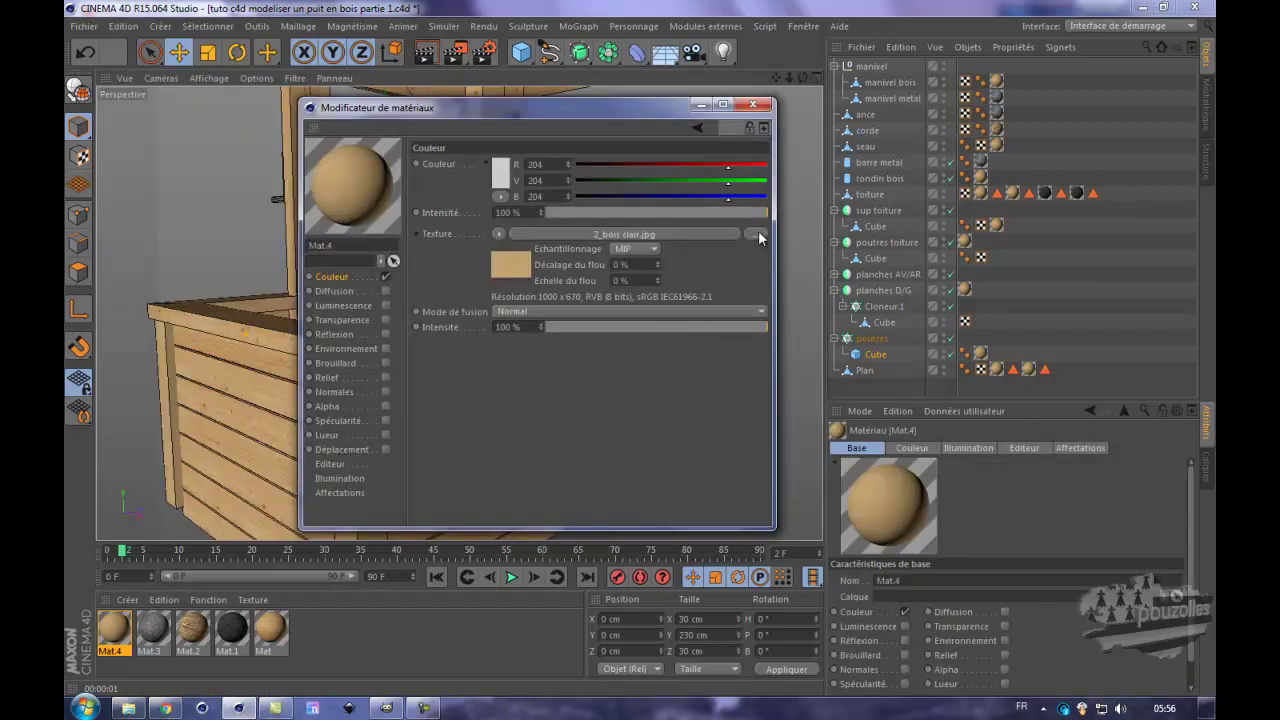
click(757, 235)
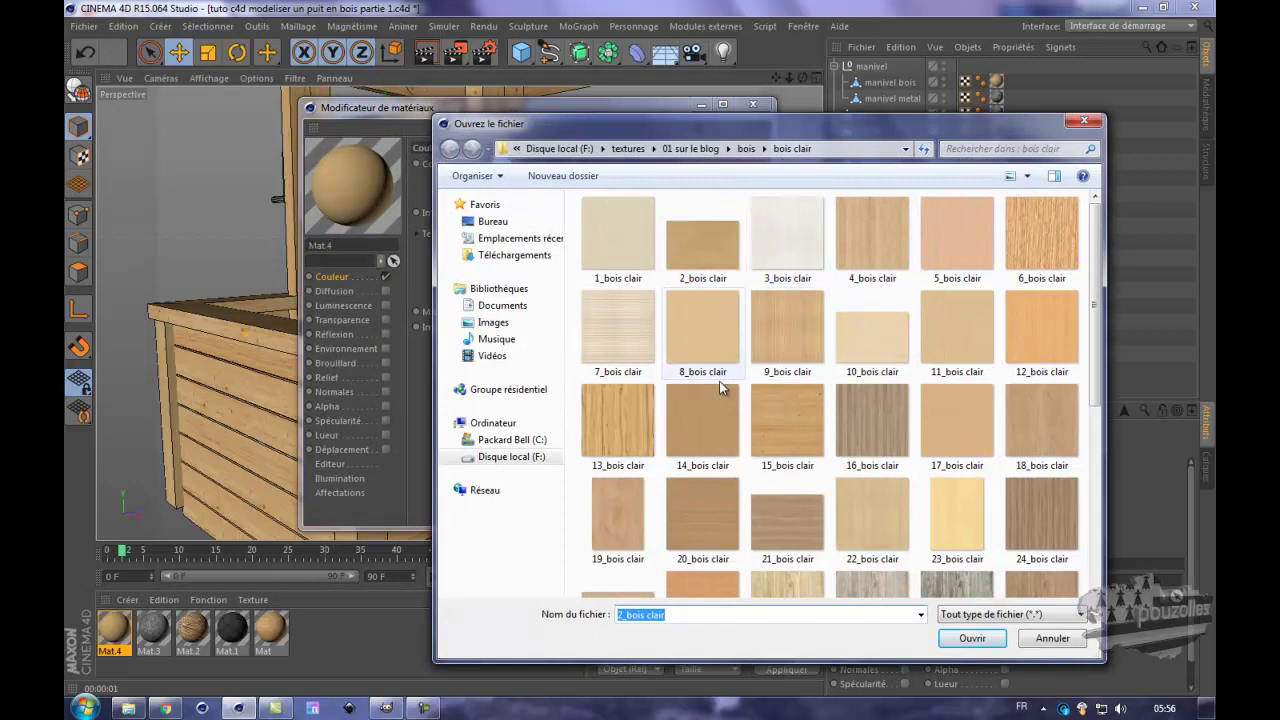
double_click(705, 522)
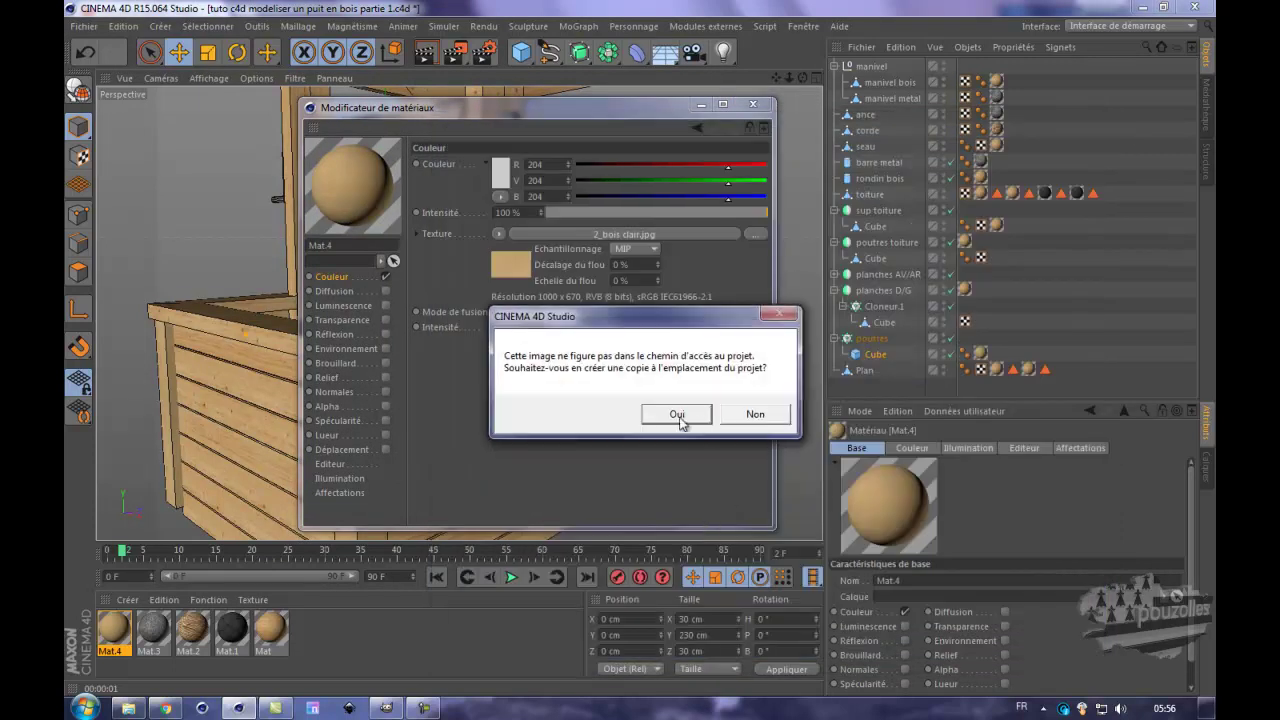
click(698, 420)
click(753, 104)
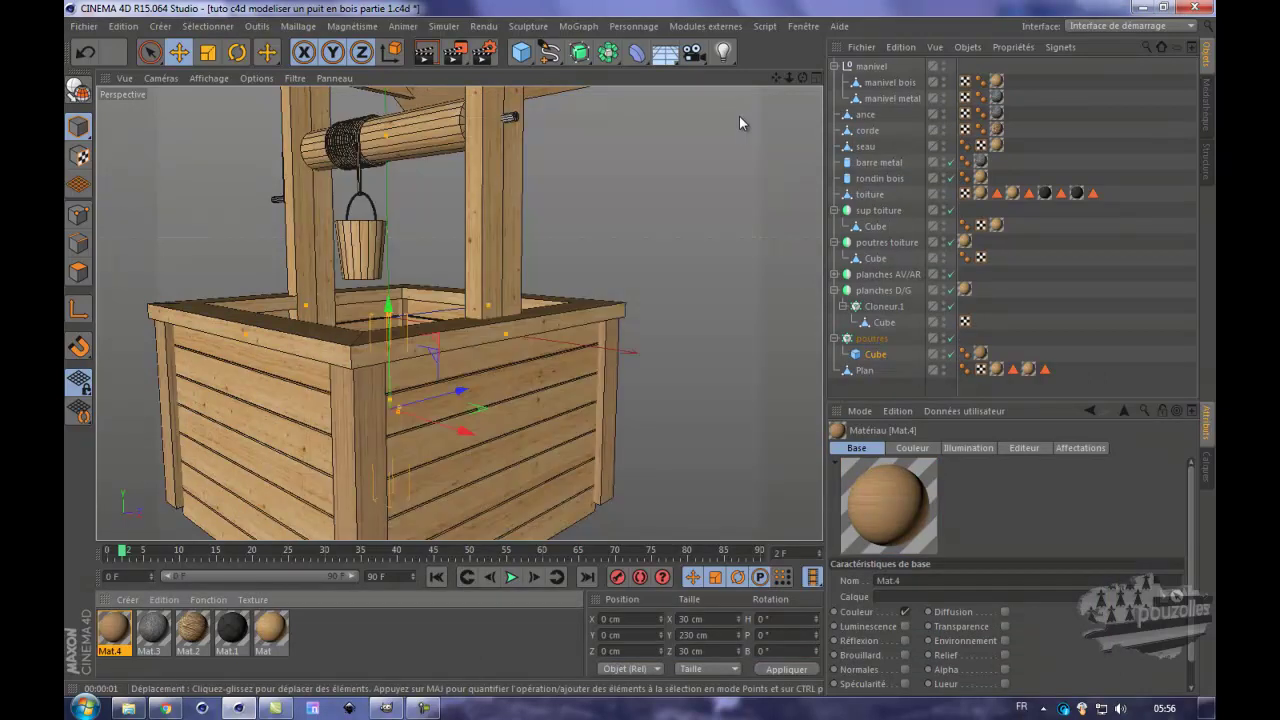
click(425, 55)
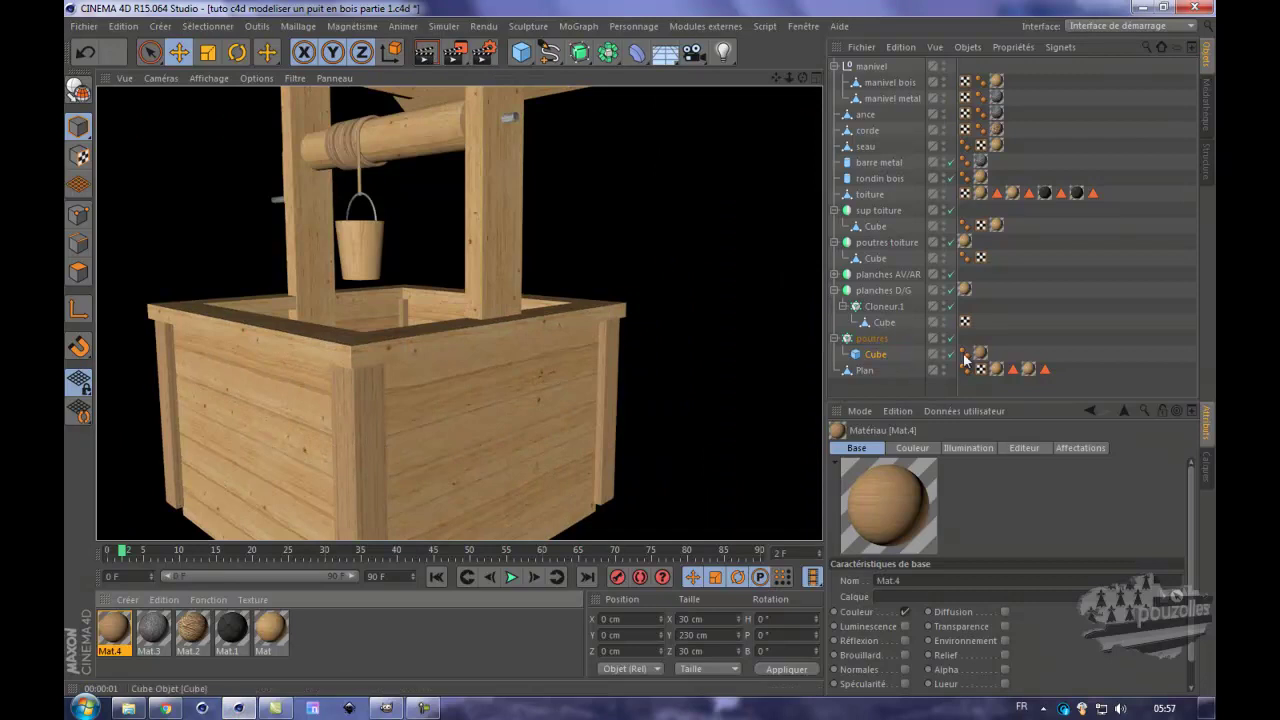
click(980, 353)
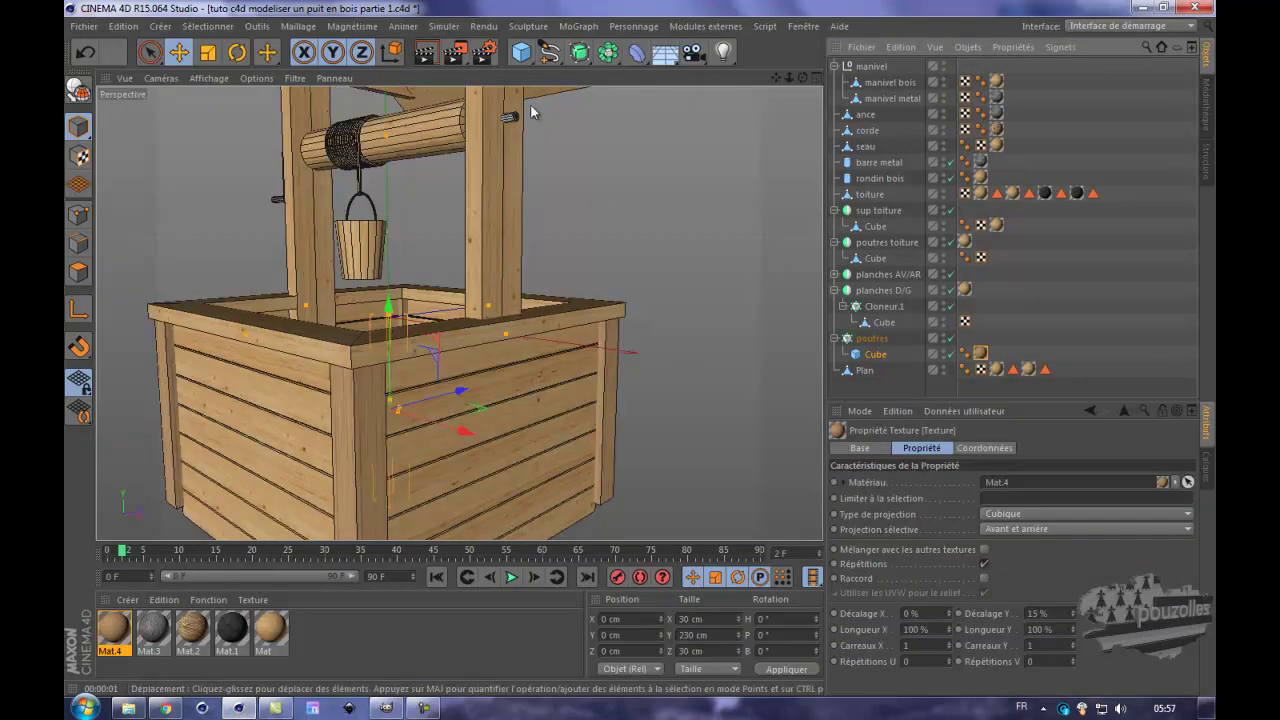
click(428, 55)
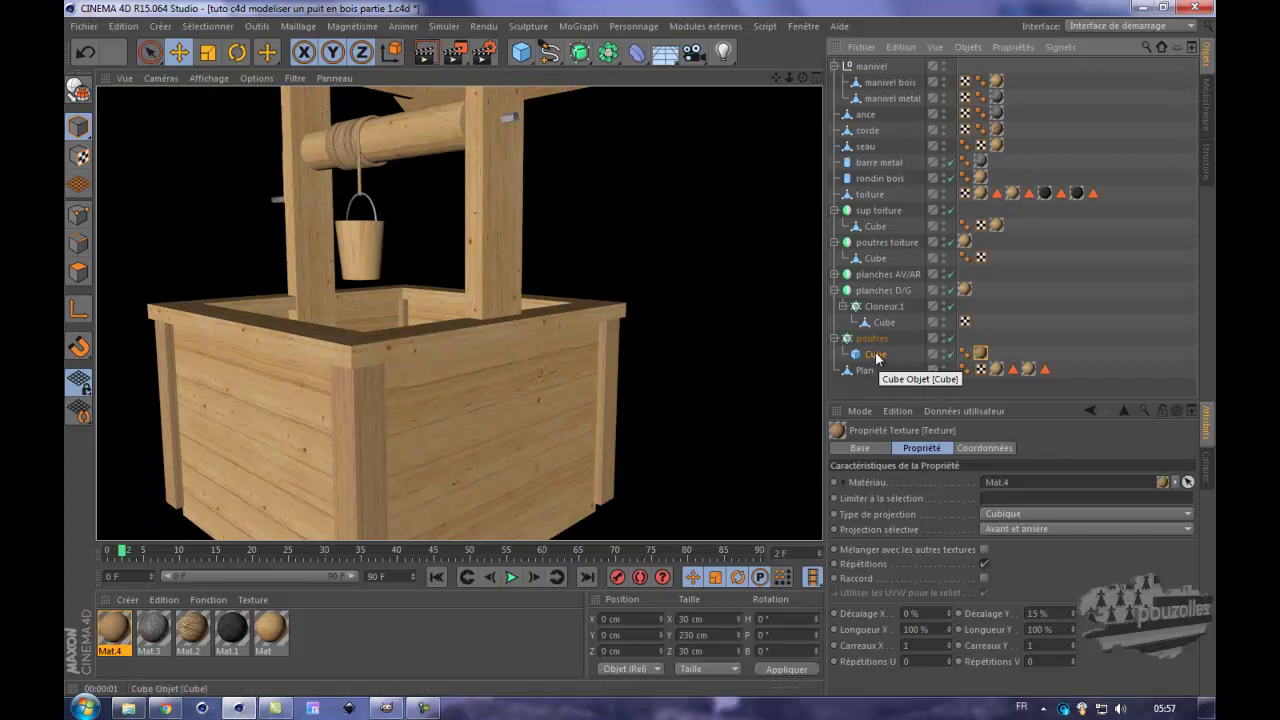
- Replace both wood materials on the Plan rim of the well with Mat.4 and render the view with more of the well in frame
click(418, 336)
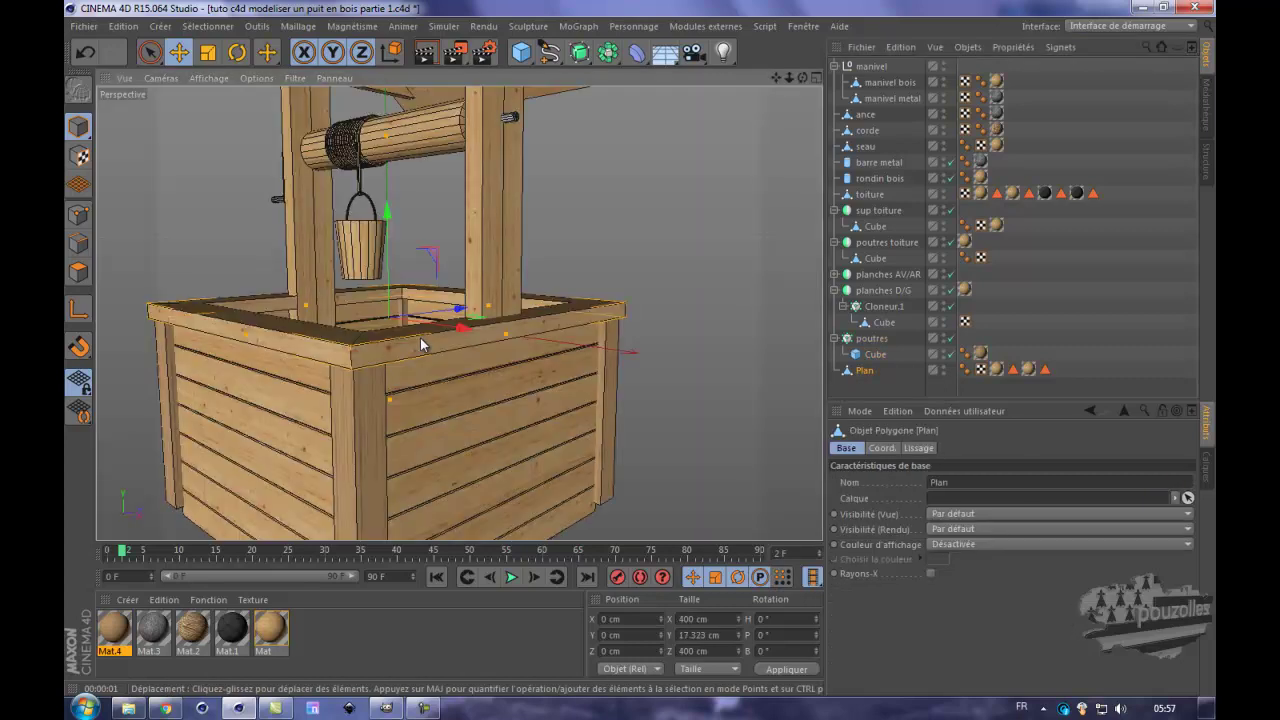
click(996, 369)
drag(115, 625, 1000, 373)
drag(140, 625, 1029, 367)
alt+drag(694, 180, 673, 293)
drag(776, 78, 633, 362)
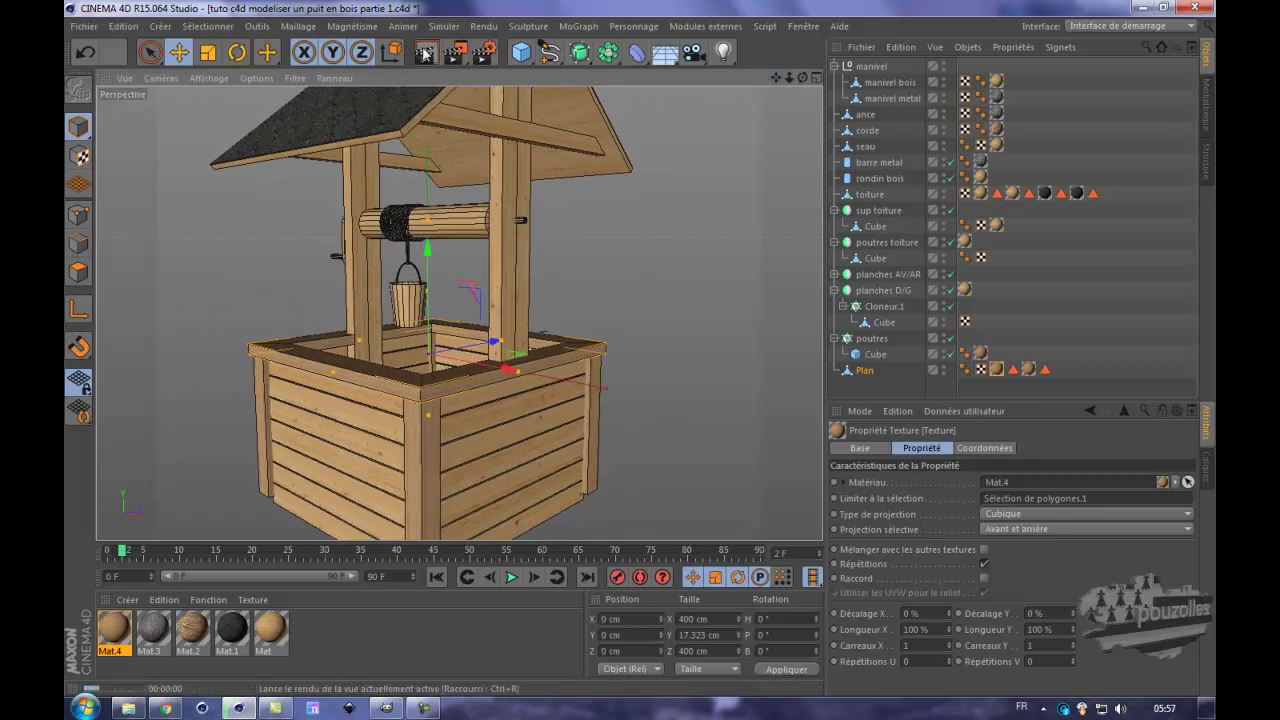
click(425, 53)
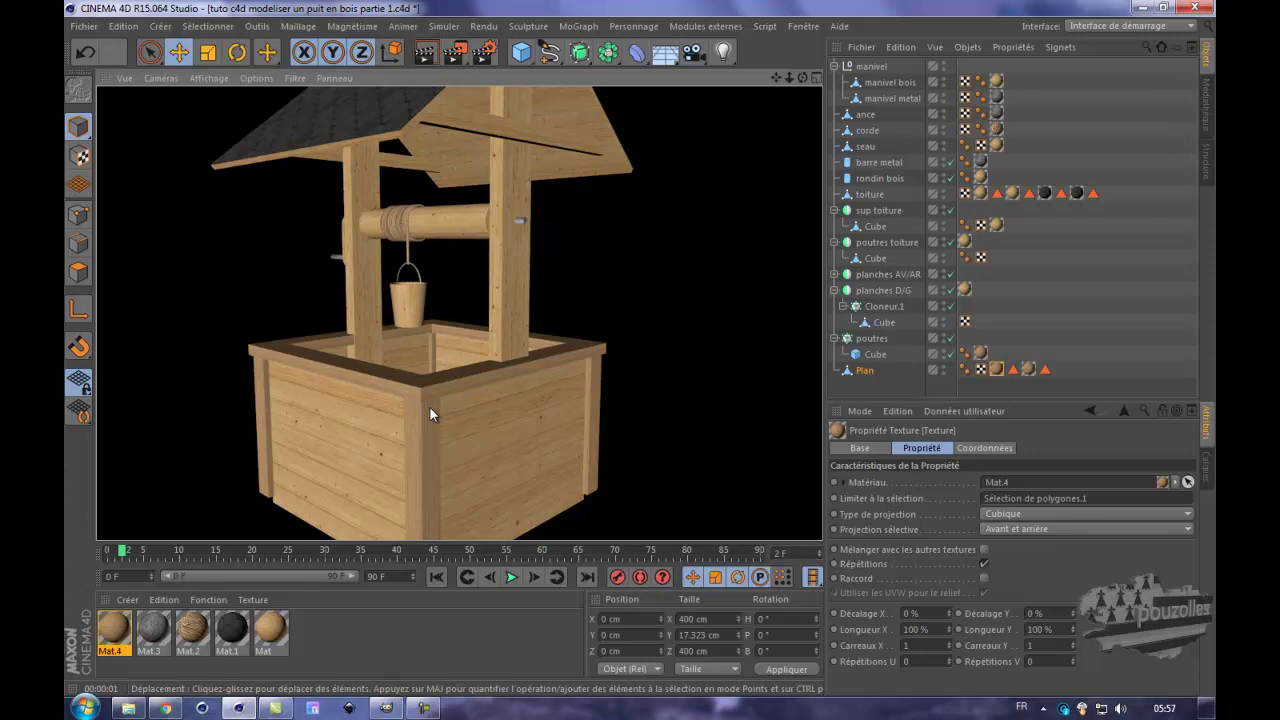
- Replace the wood material on the rondin bois cylinder with Mat.4 and render the view
click(454, 224)
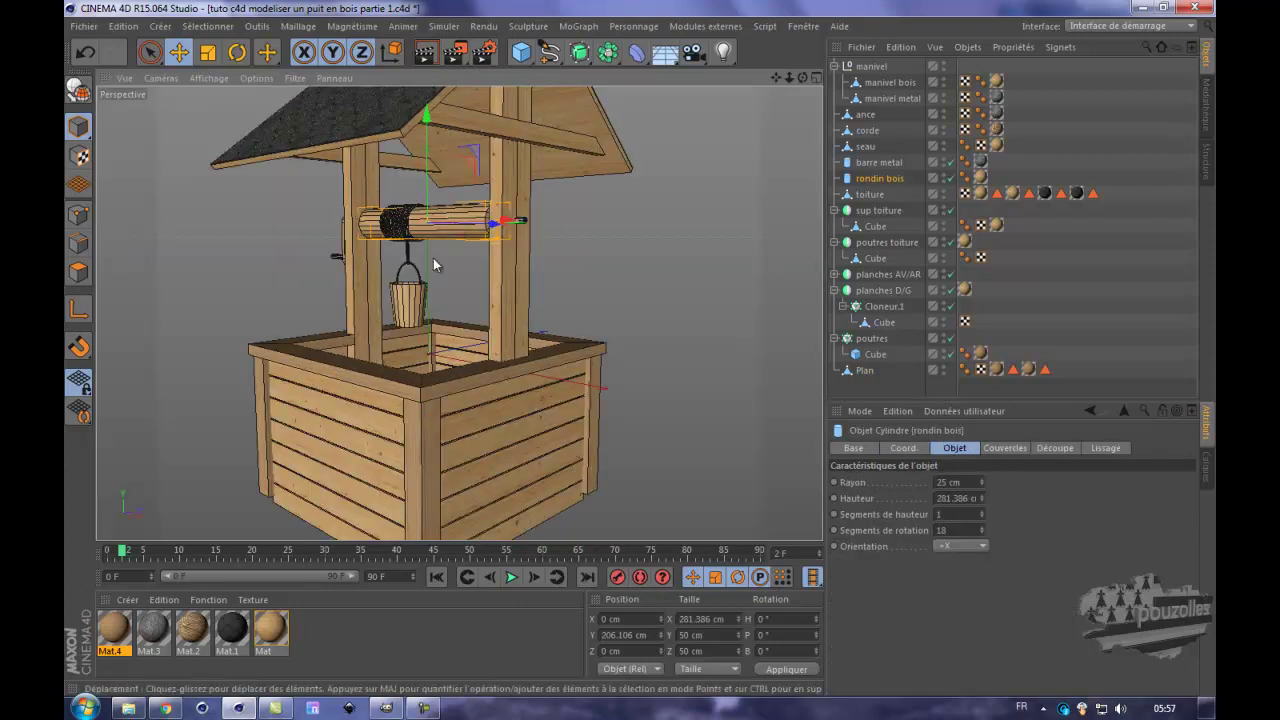
ctrl+drag(973, 163, 982, 179)
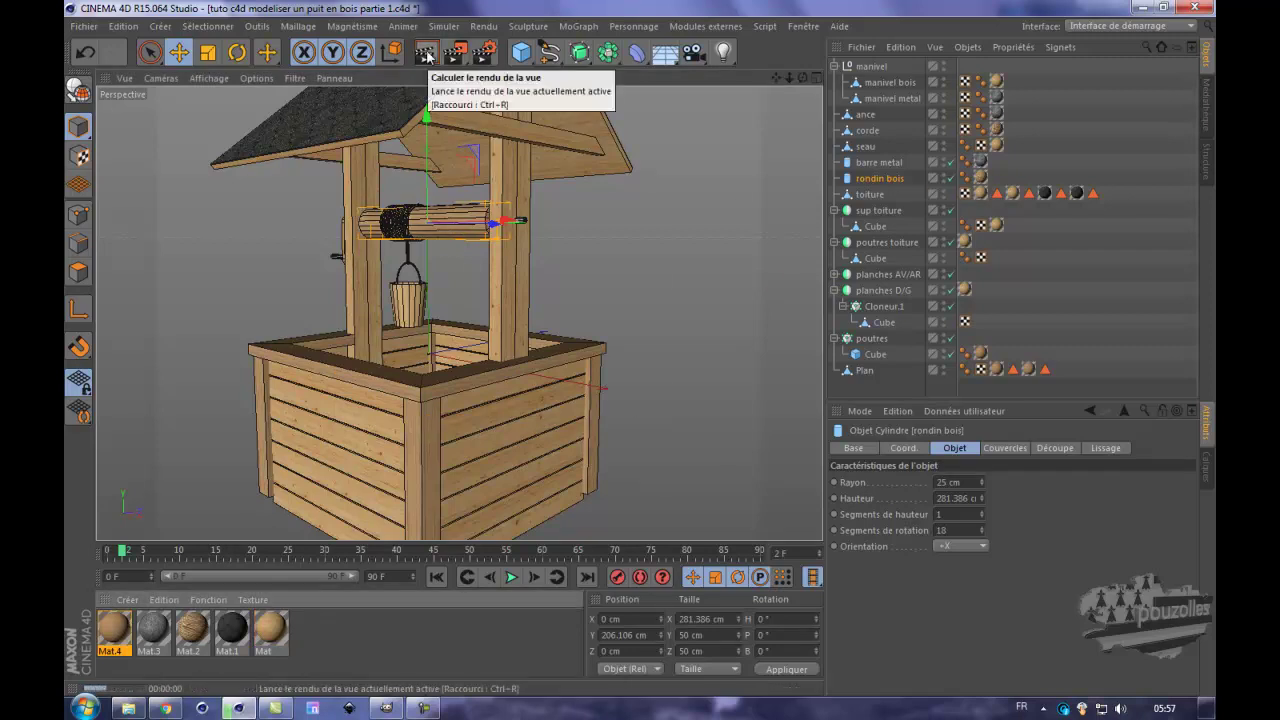
click(426, 54)
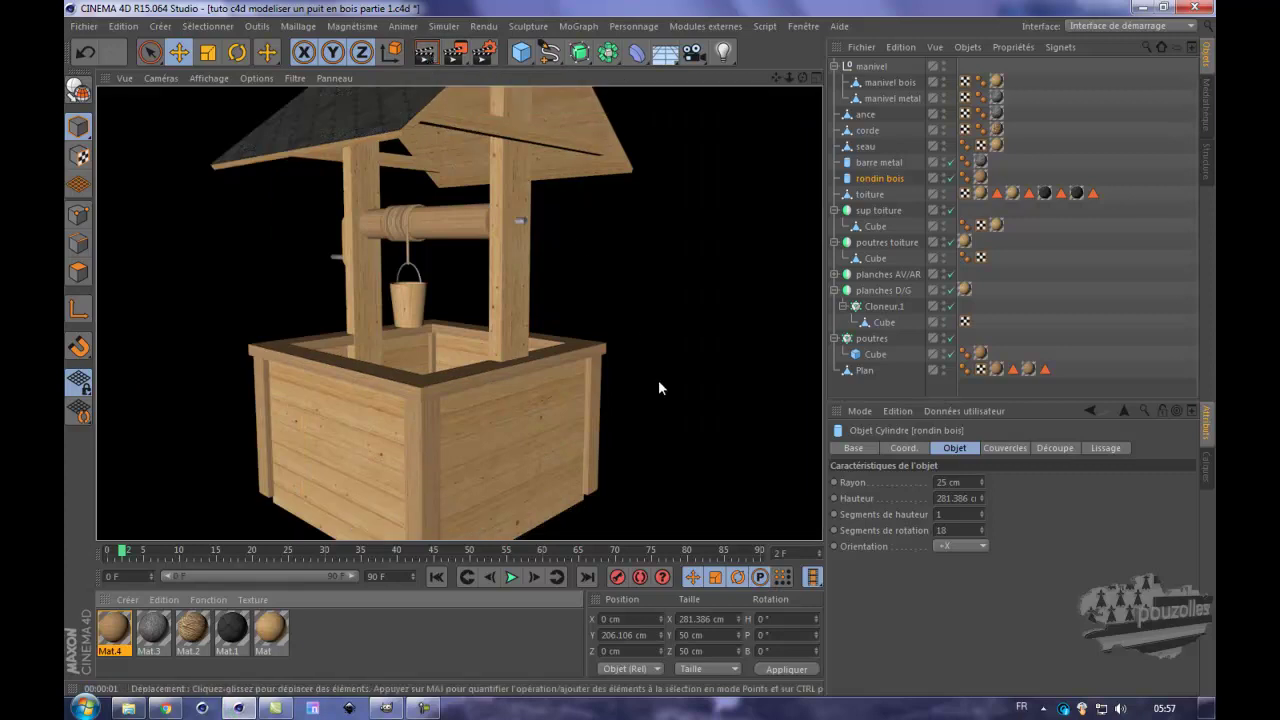
- Apply Mat.4 to the sup toiture roof supports and render the view with the well in frame
click(557, 143)
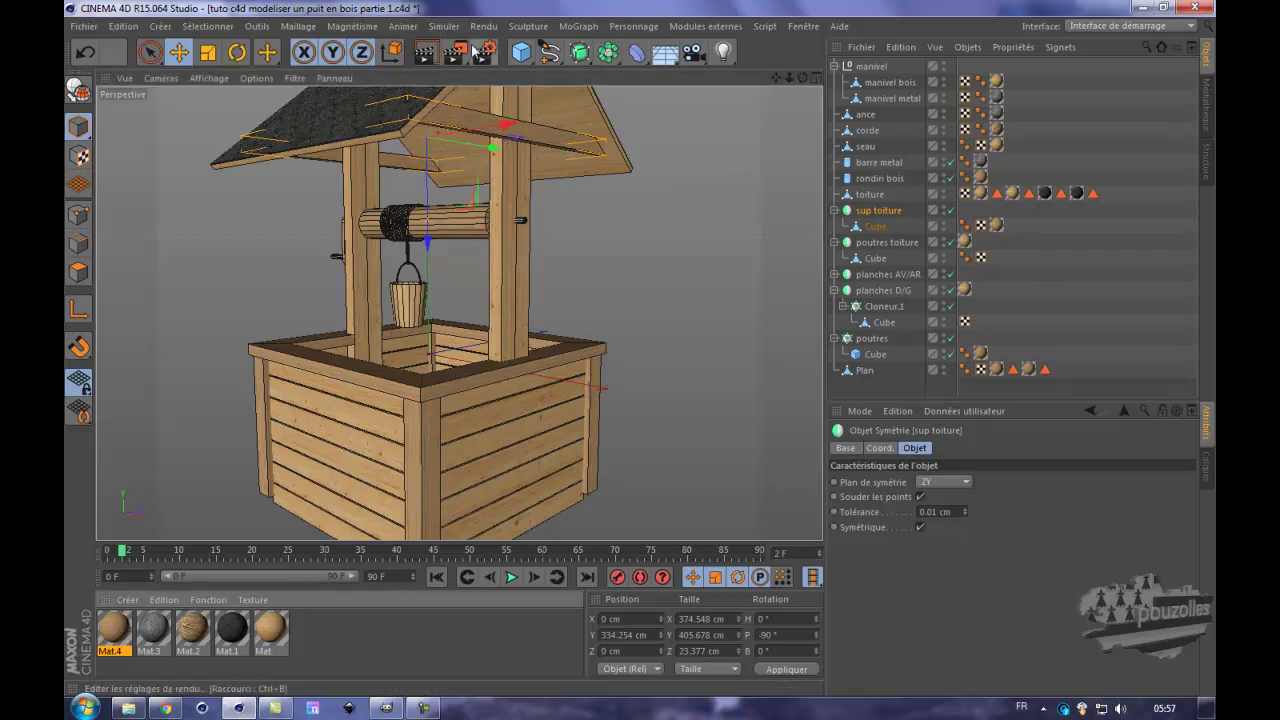
key(ctrl+r)
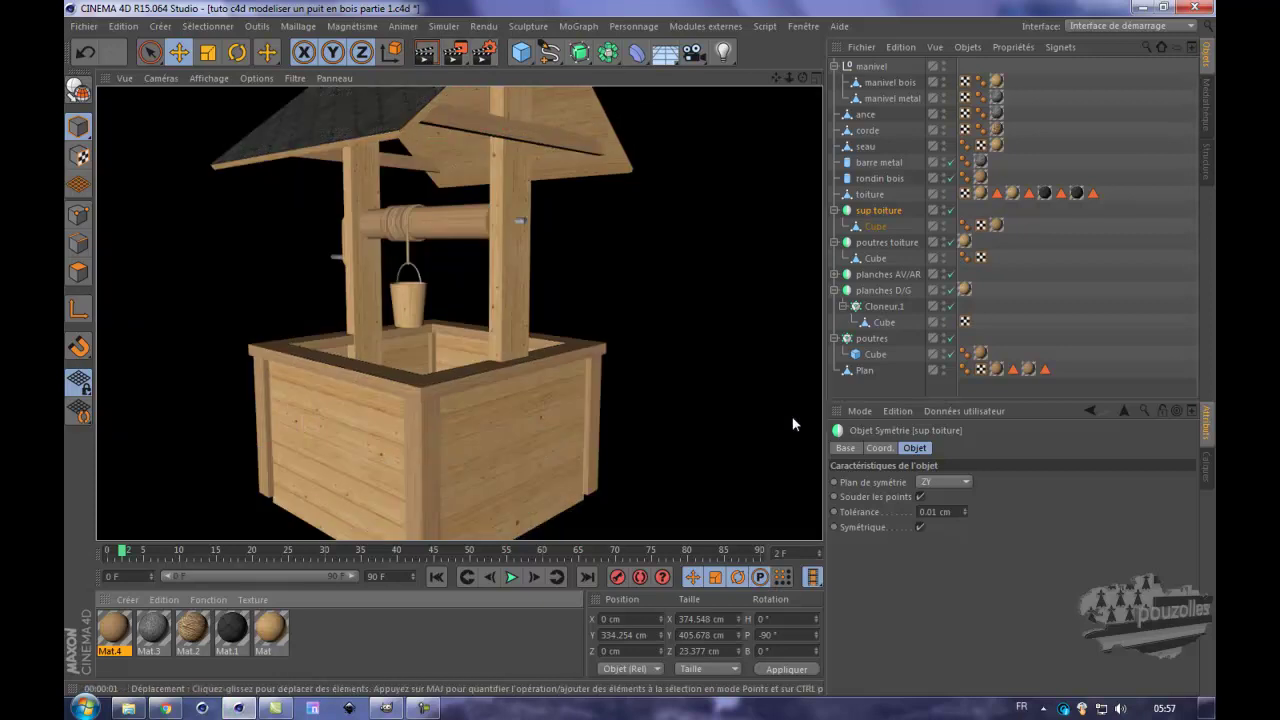
scroll(746, 409, down, 2)
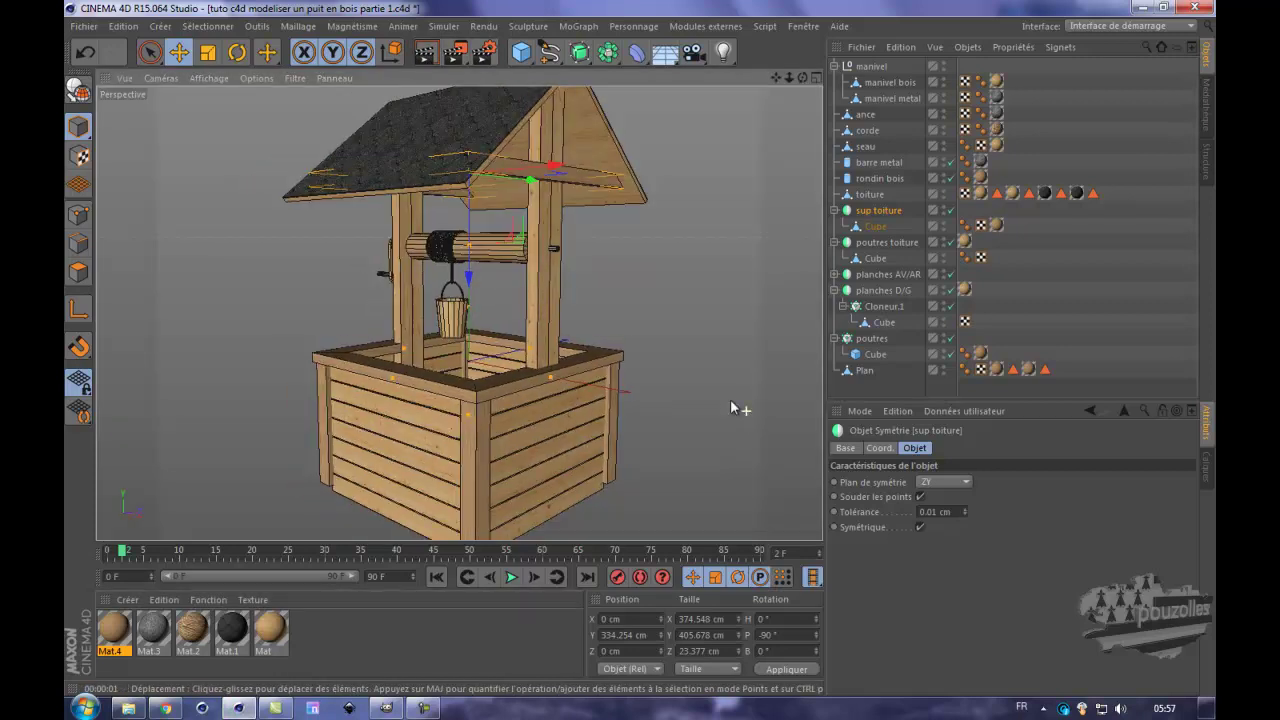
click(424, 57)
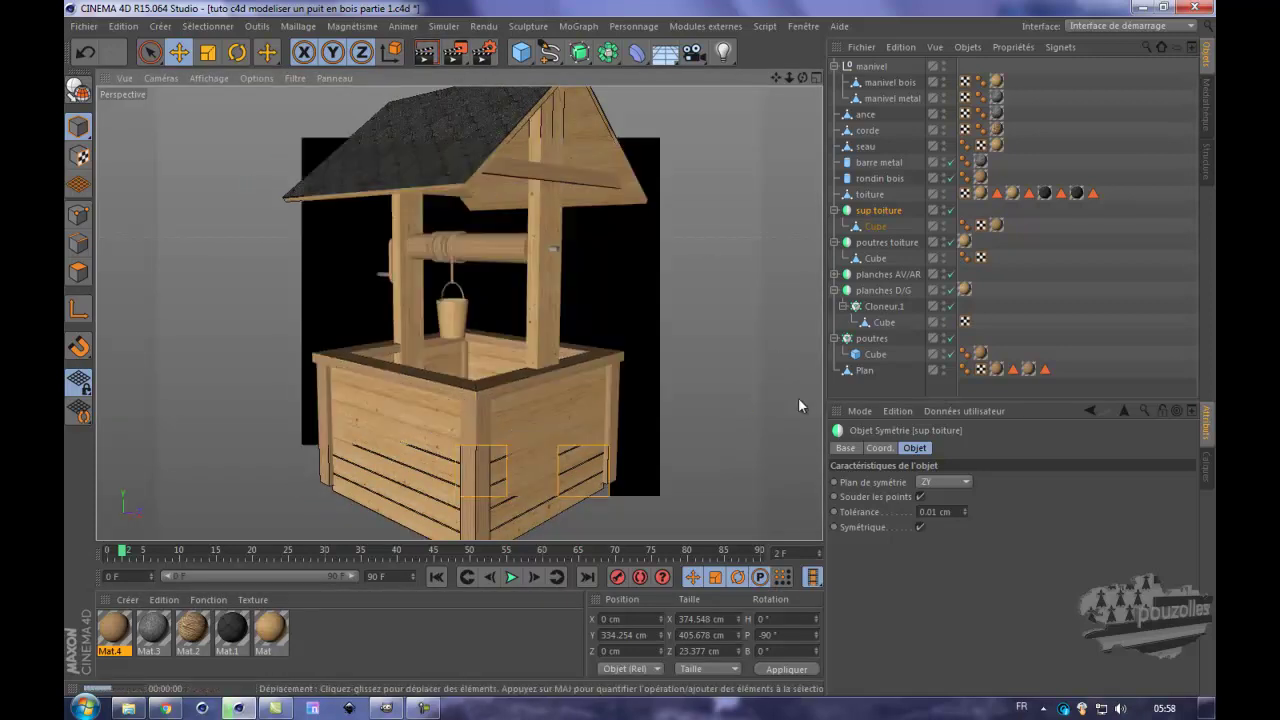
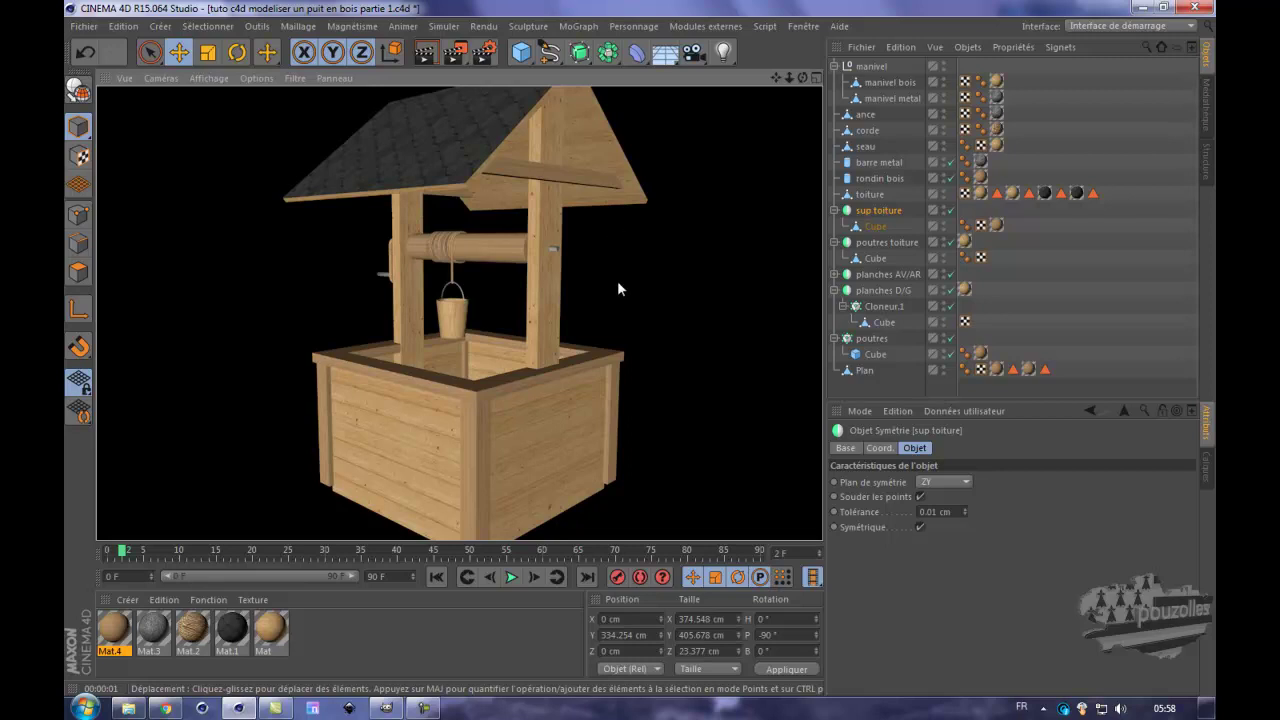
mouse_move(425, 710)
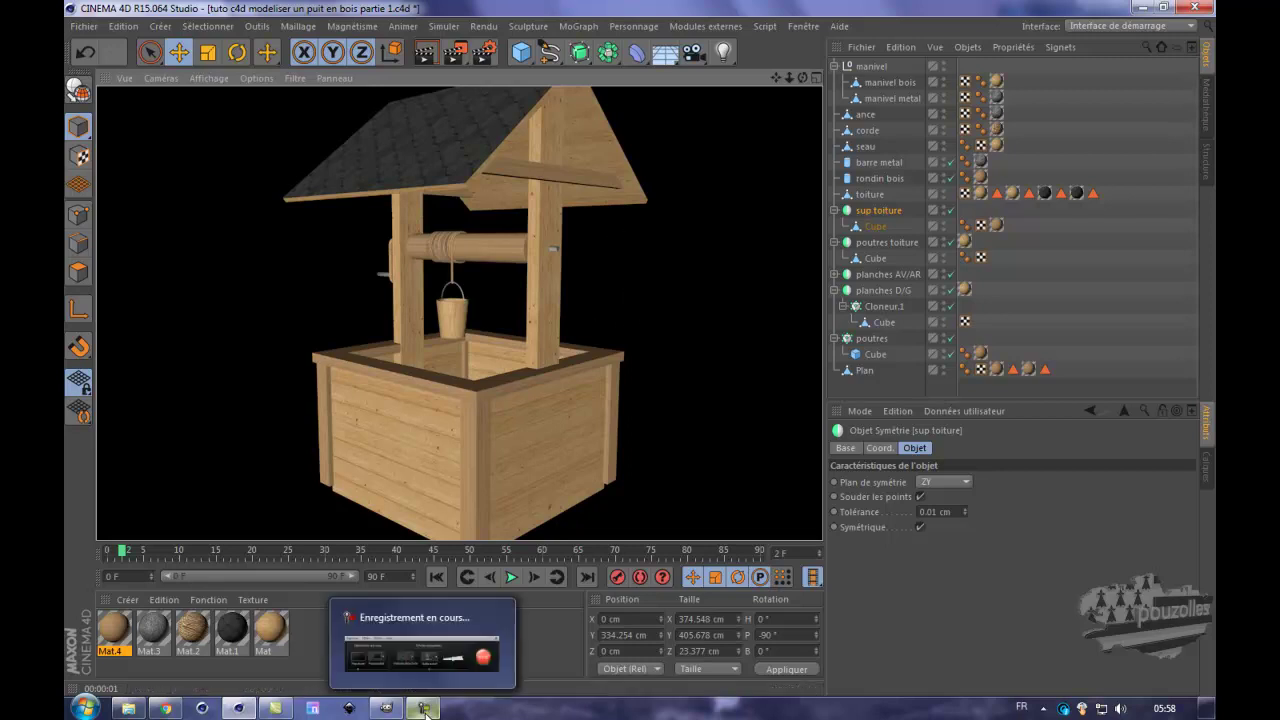
click(440, 650)
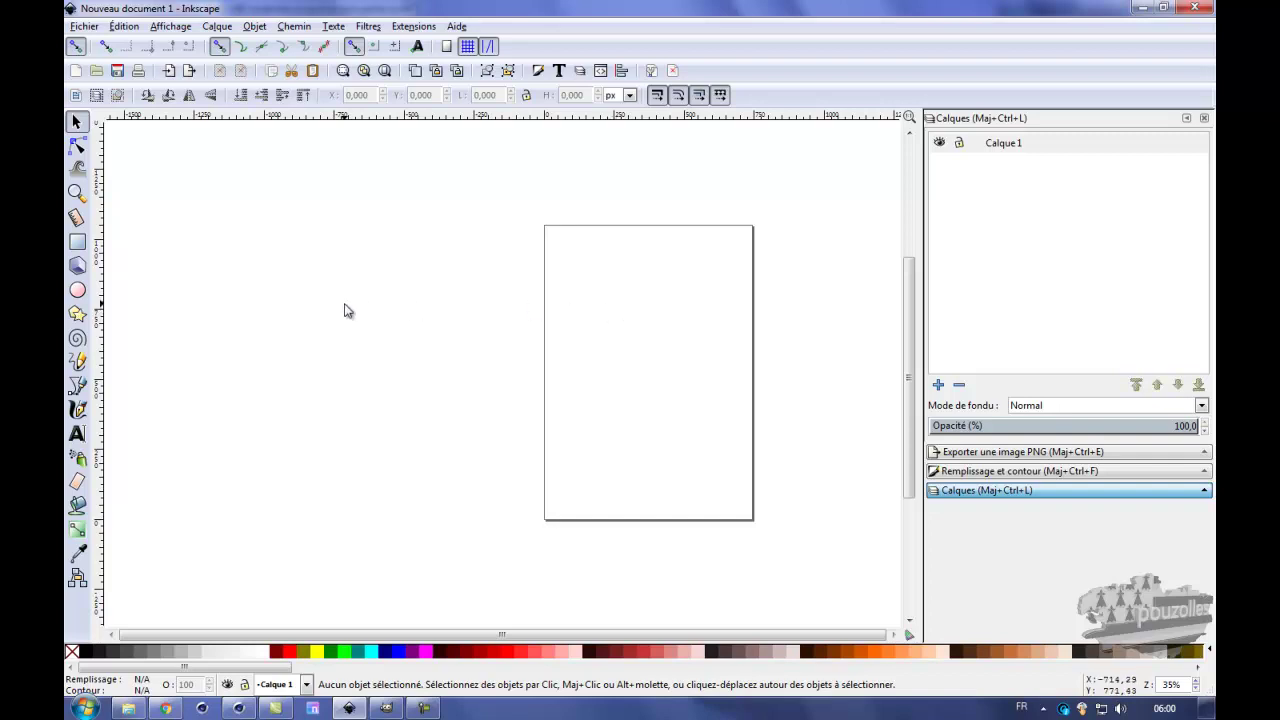
- Switch to Windows Explorer, look up the 781687papierauxchiens image in the Images library, and return to Inkscape
click(128, 708)
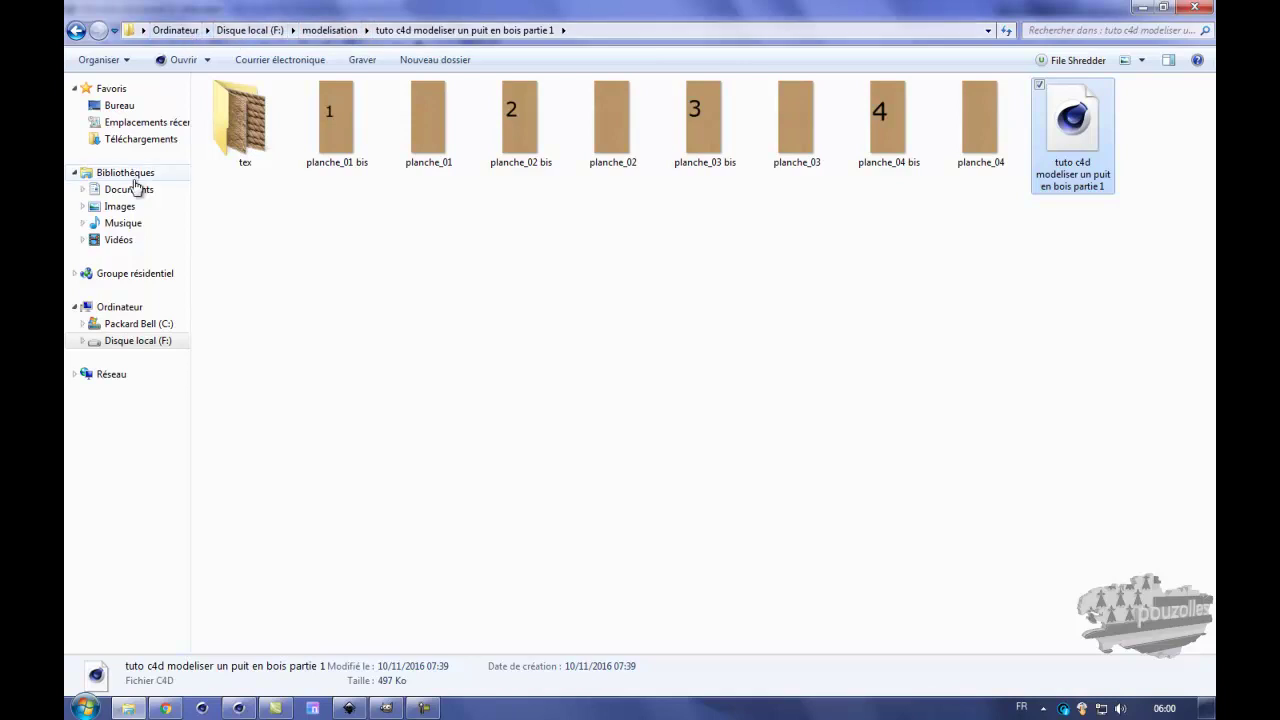
click(122, 209)
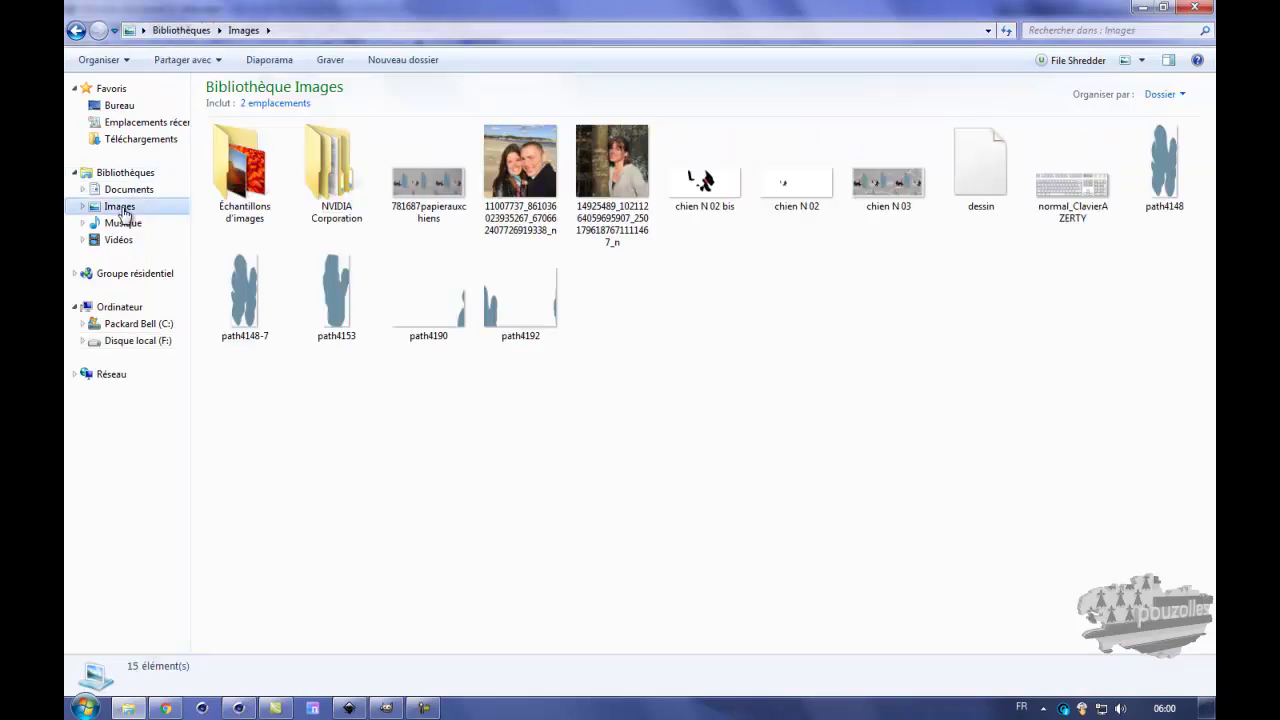
click(421, 185)
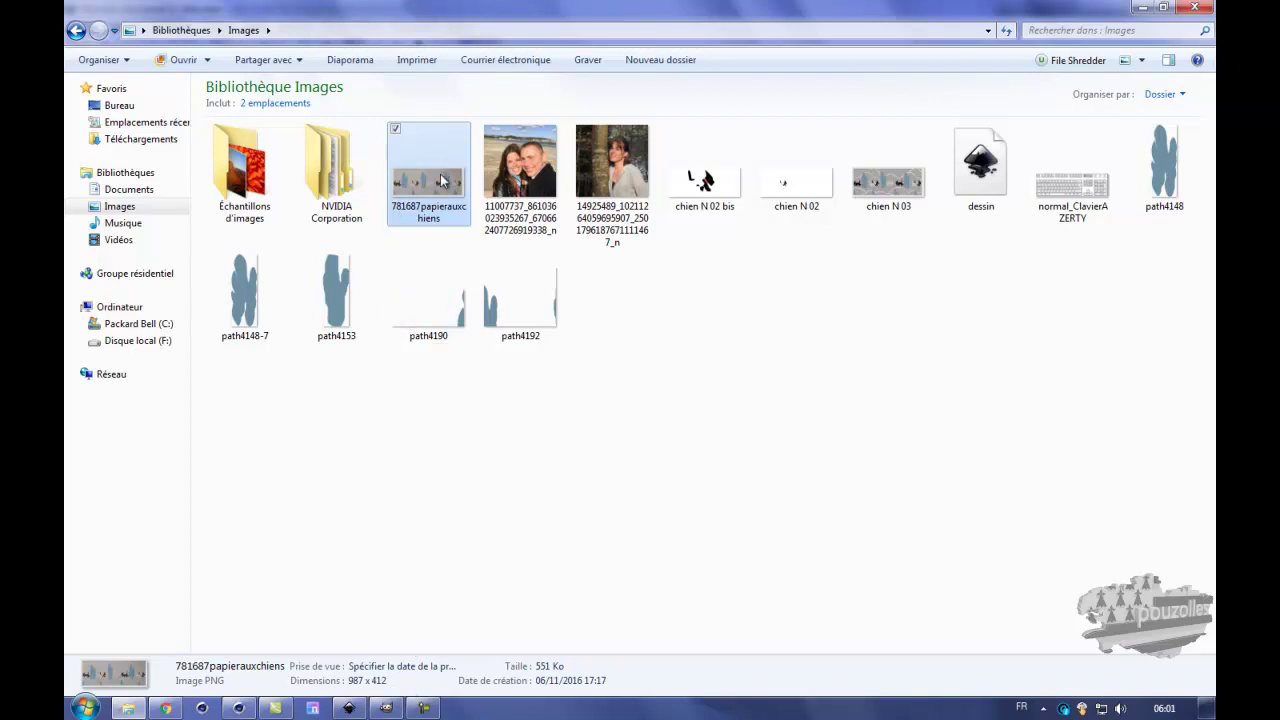
click(1141, 7)
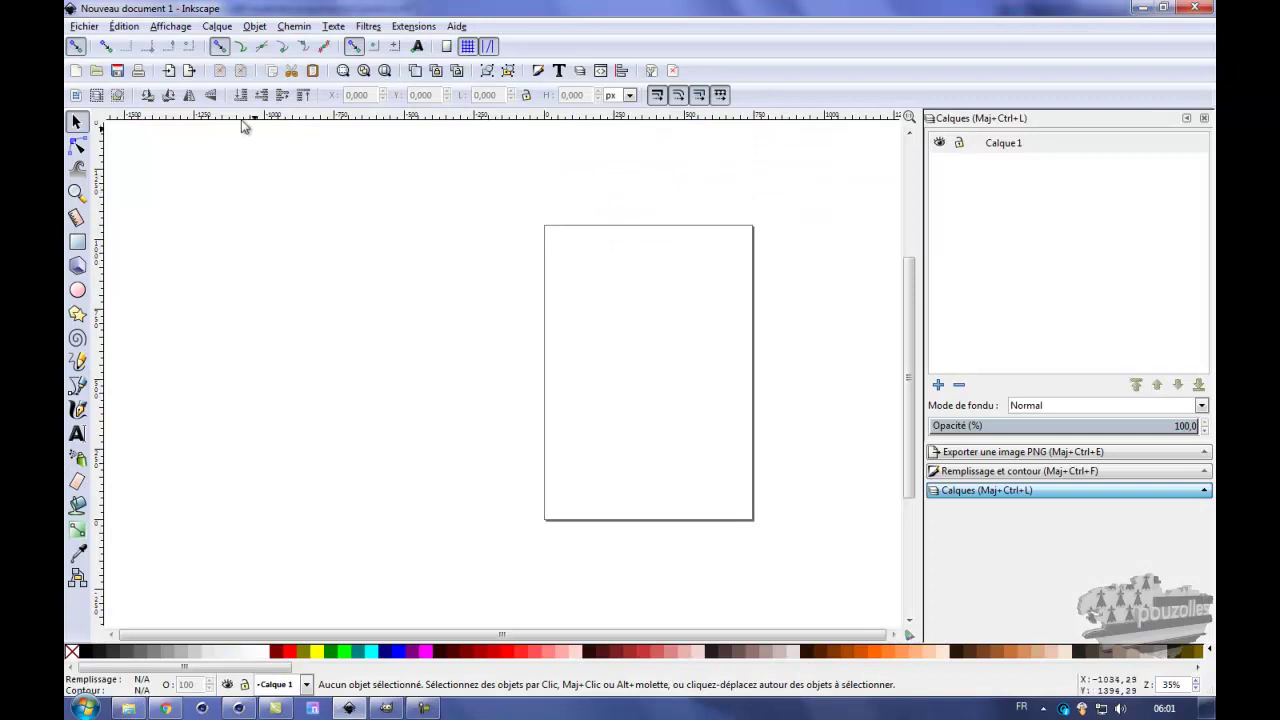
- Create a new blank document and close it again
click(84, 27)
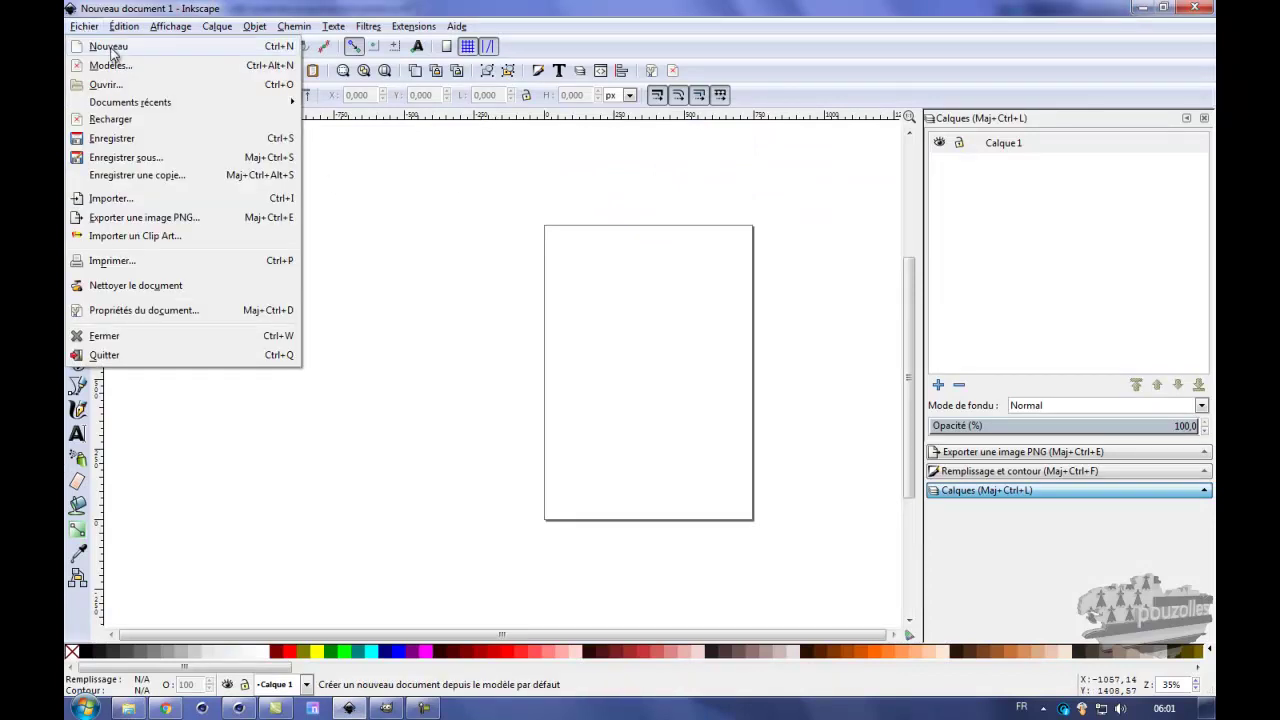
click(111, 53)
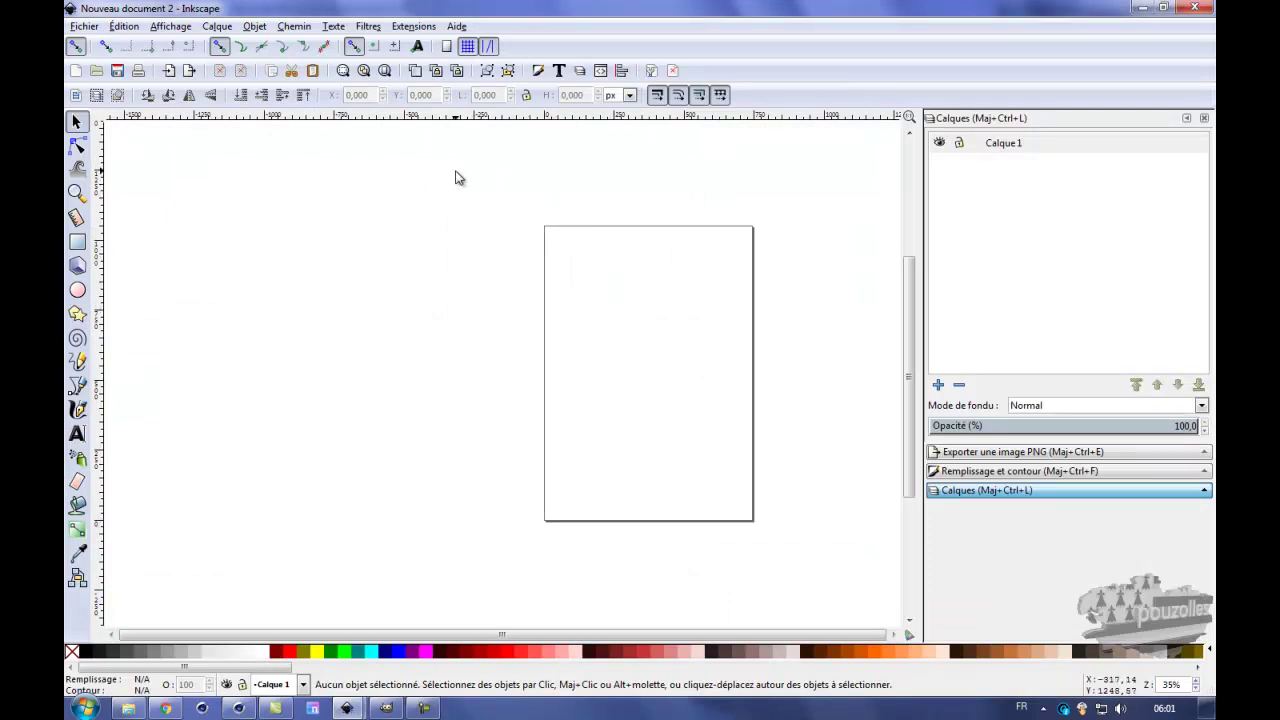
click(1194, 7)
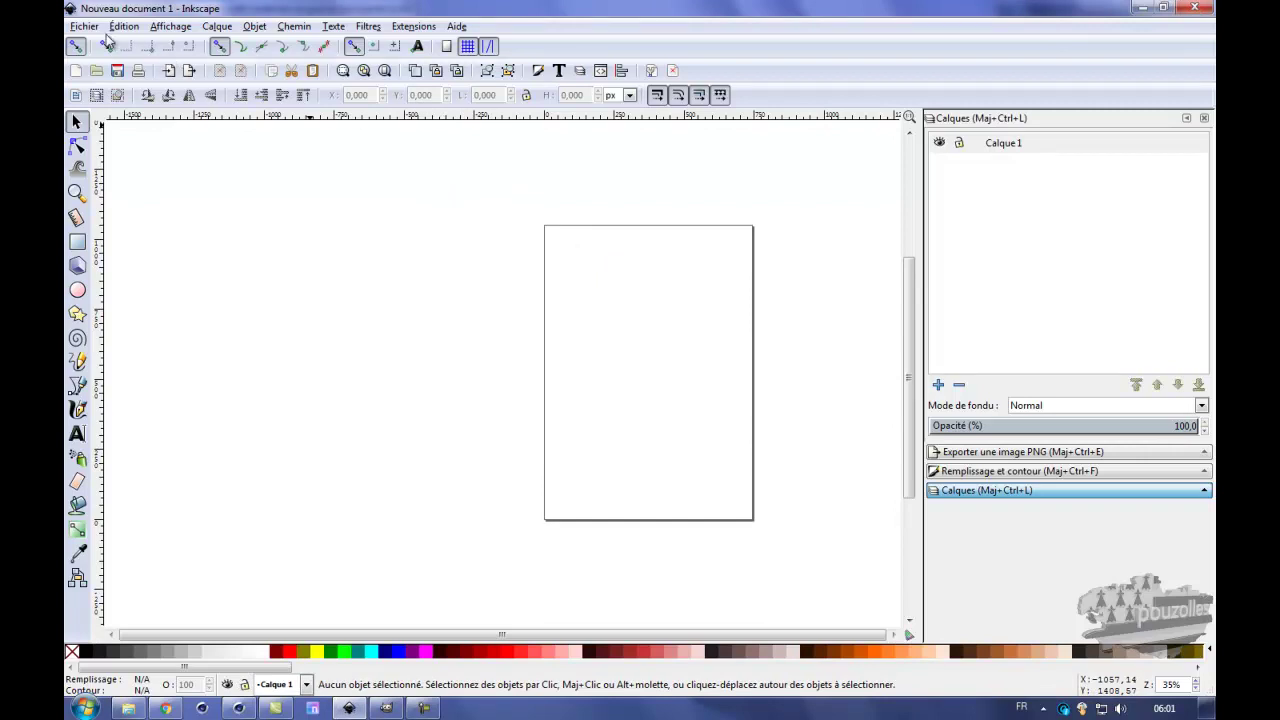
click(216, 26)
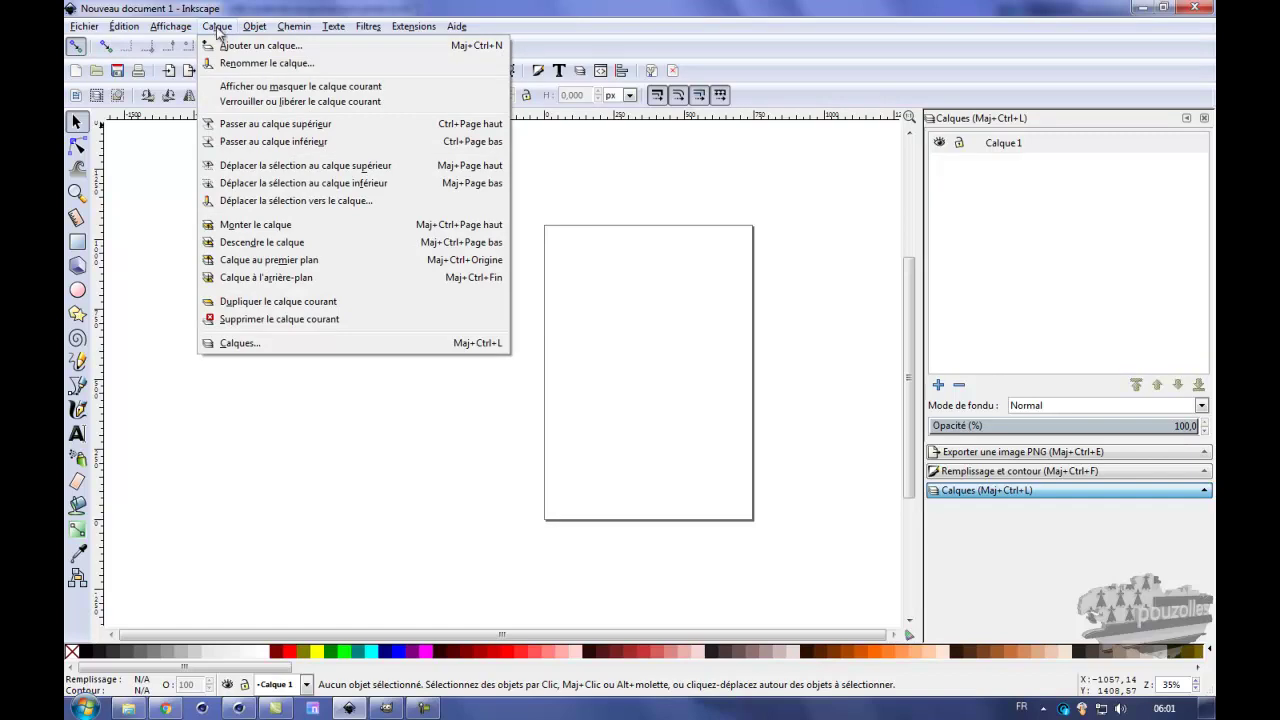
click(308, 131)
click(256, 27)
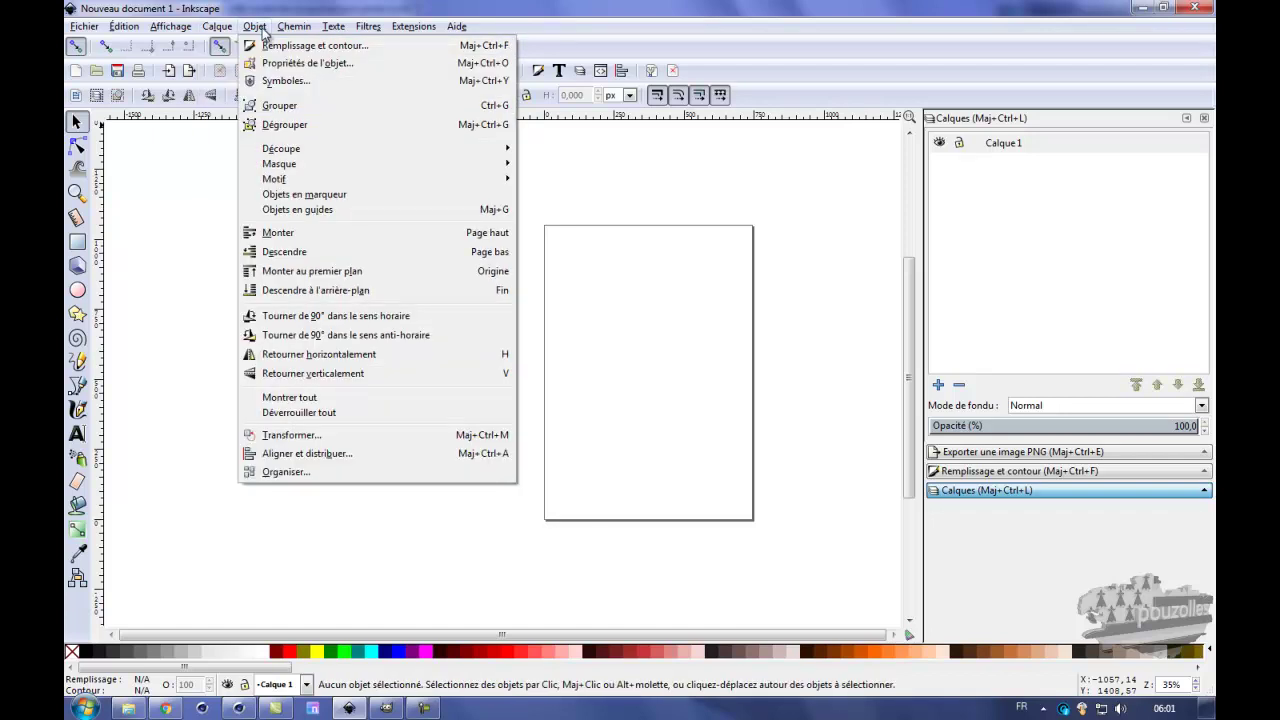
click(316, 534)
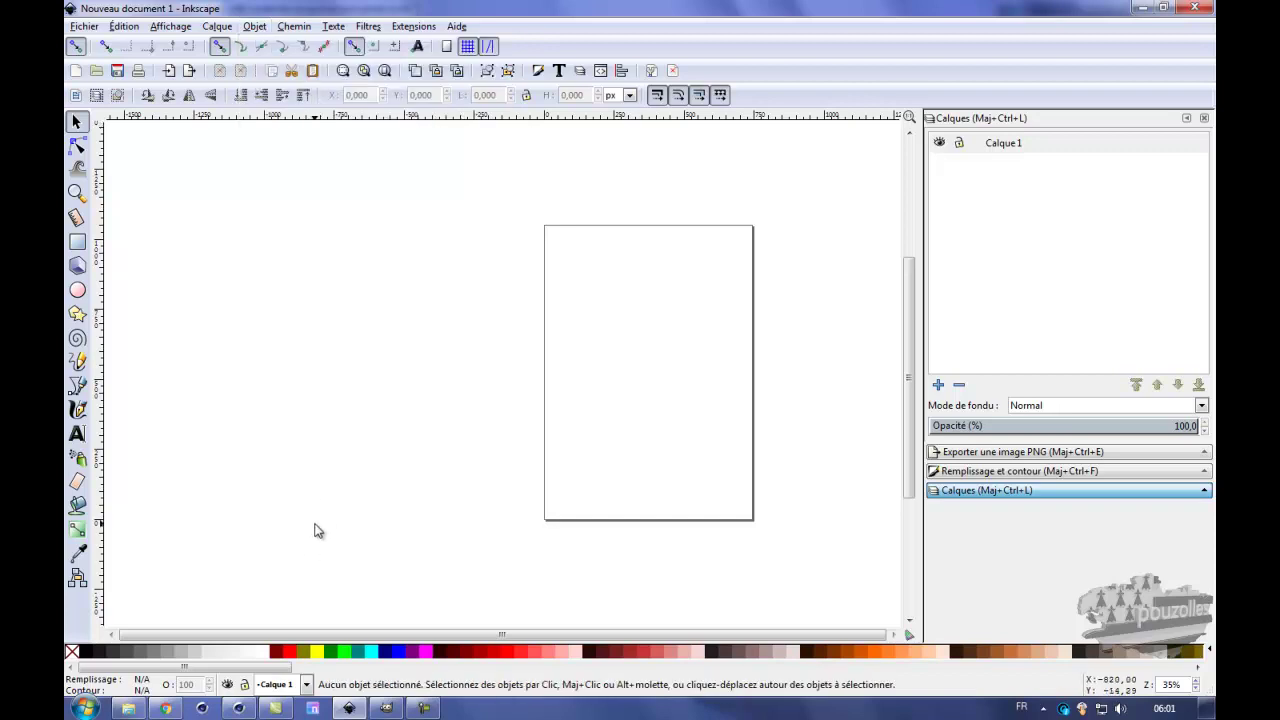
click(424, 709)
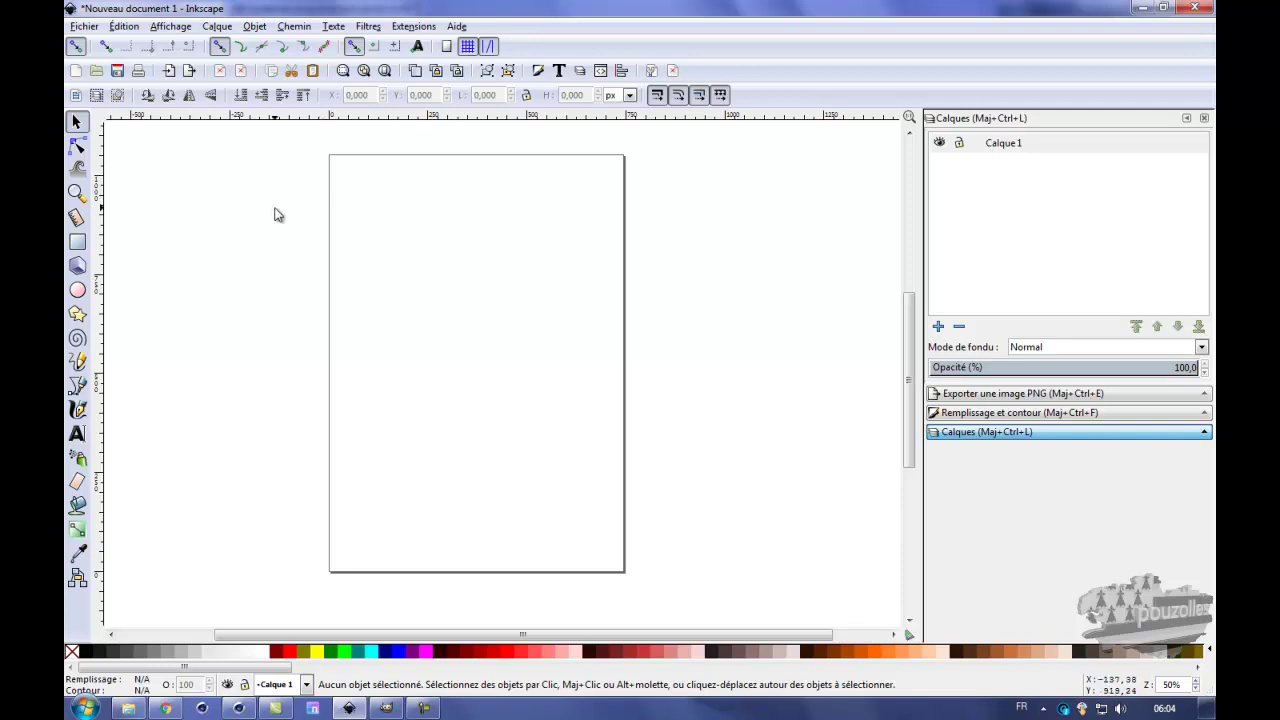
- Set the custom page size units to cm in the document properties and move the dialog clear of the page
click(86, 26)
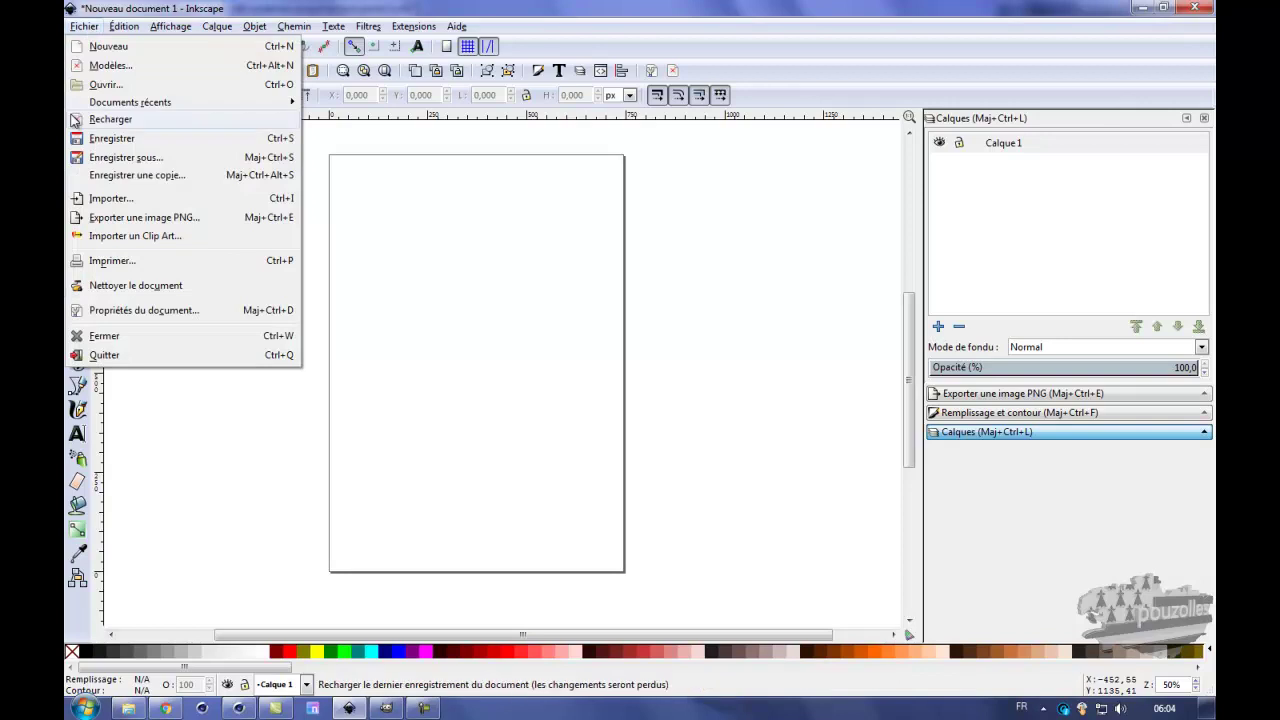
click(123, 312)
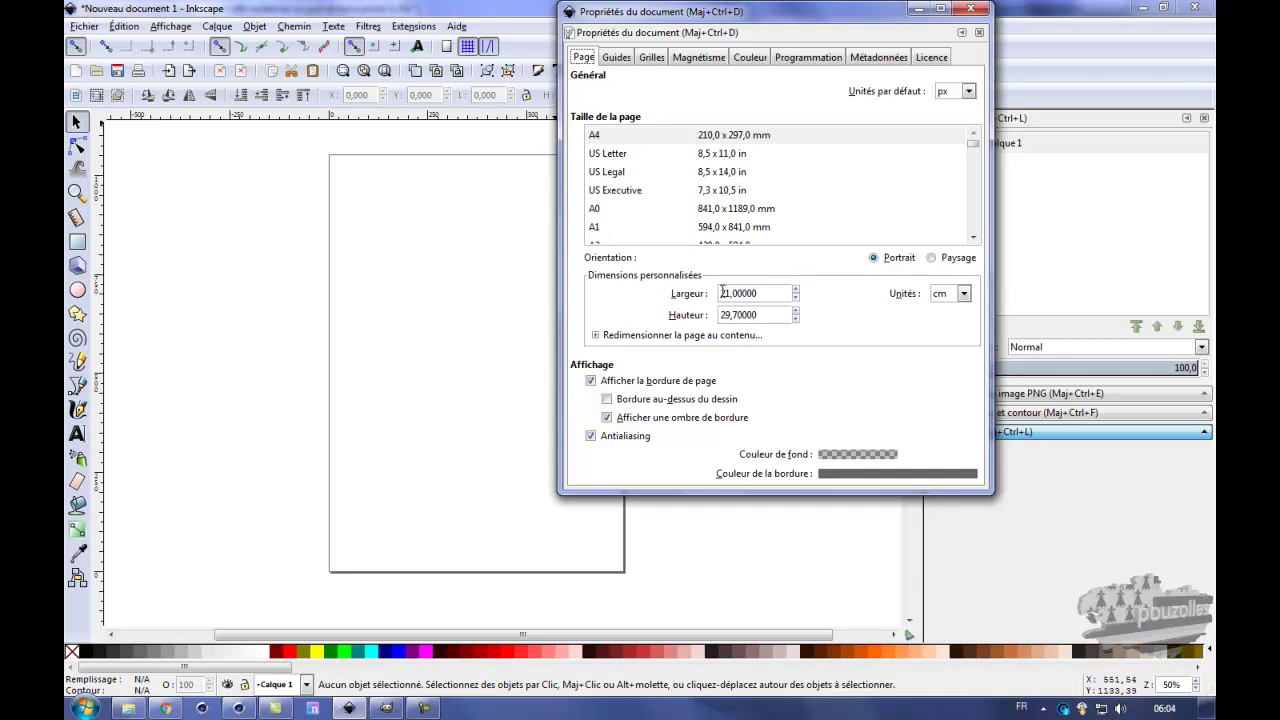
click(964, 293)
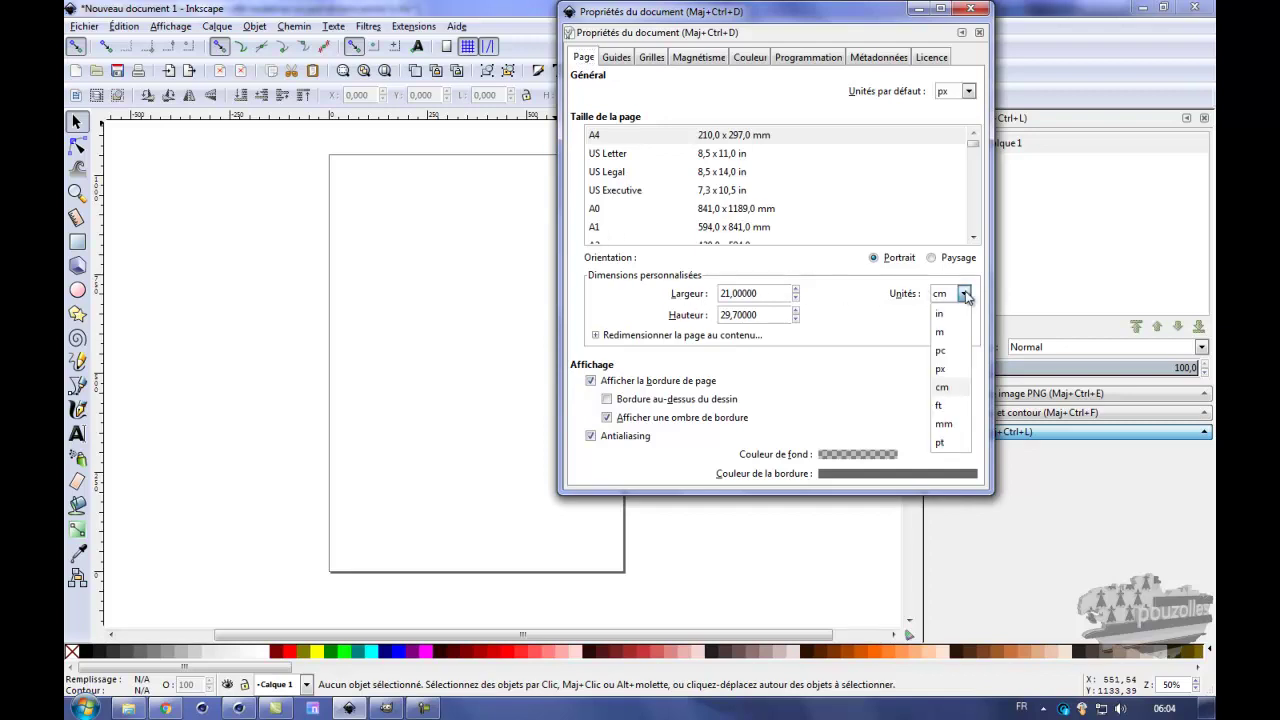
click(966, 296)
click(965, 294)
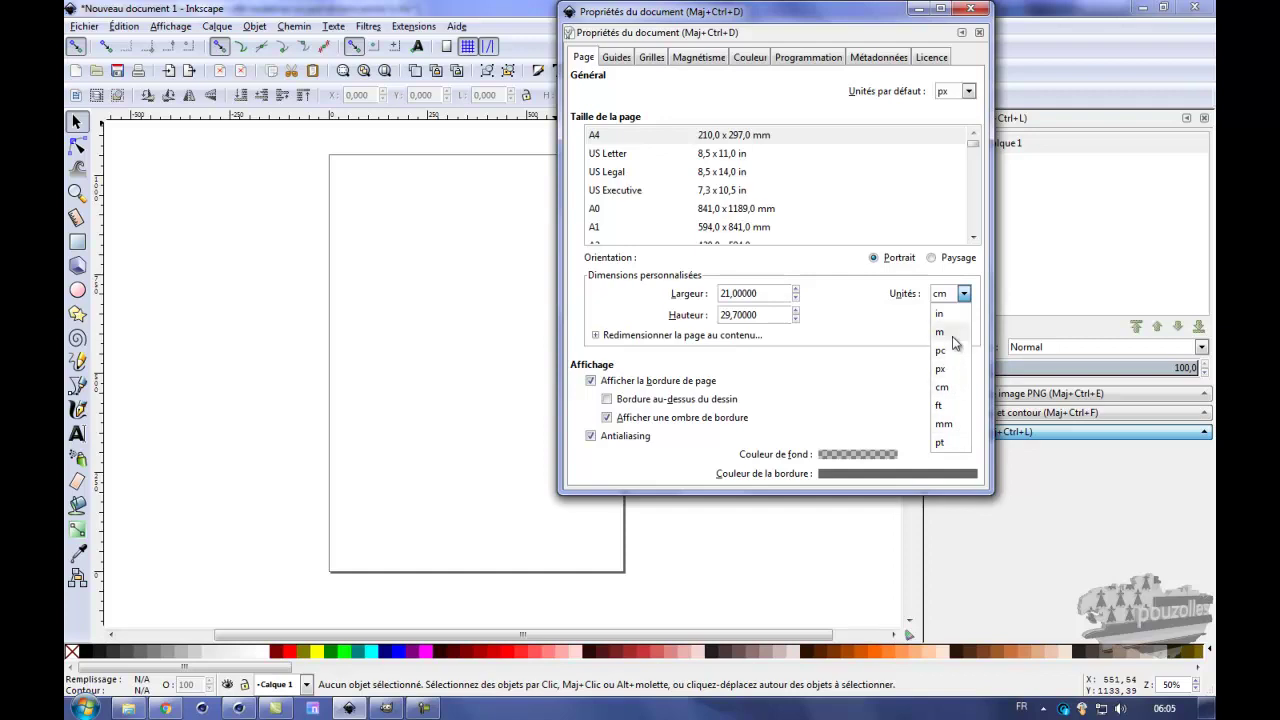
click(946, 390)
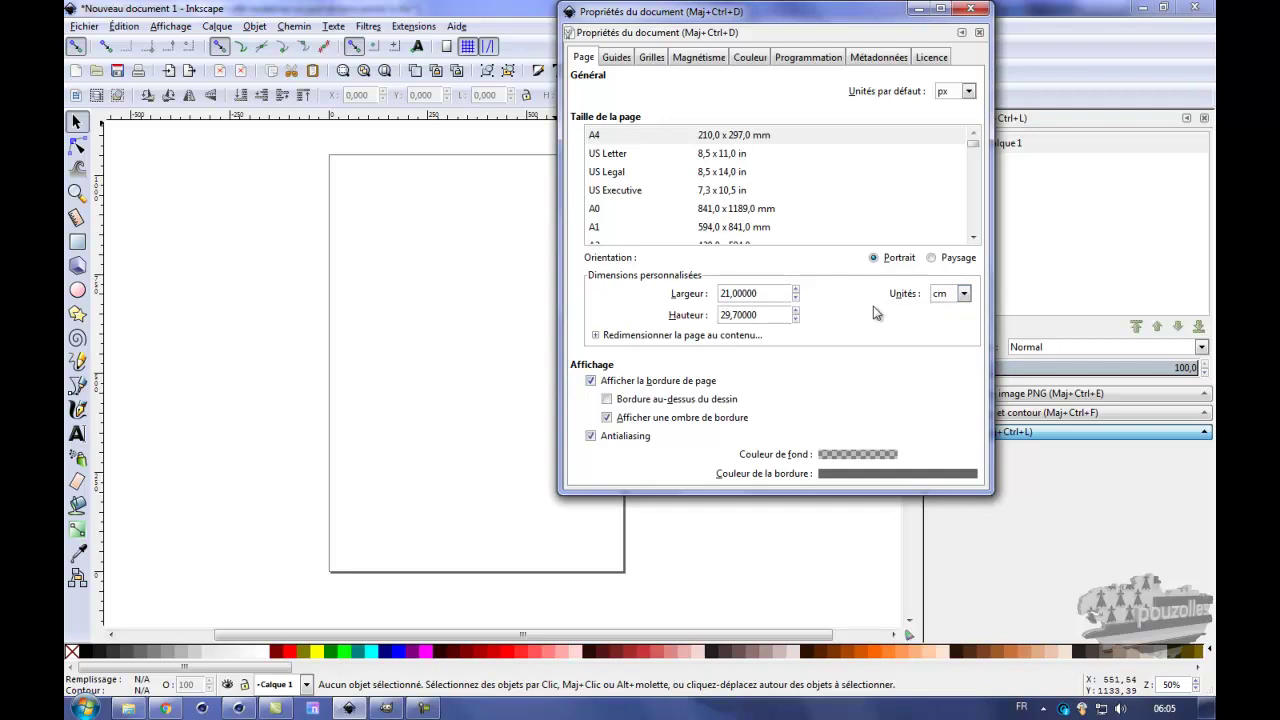
drag(775, 22, 935, 50)
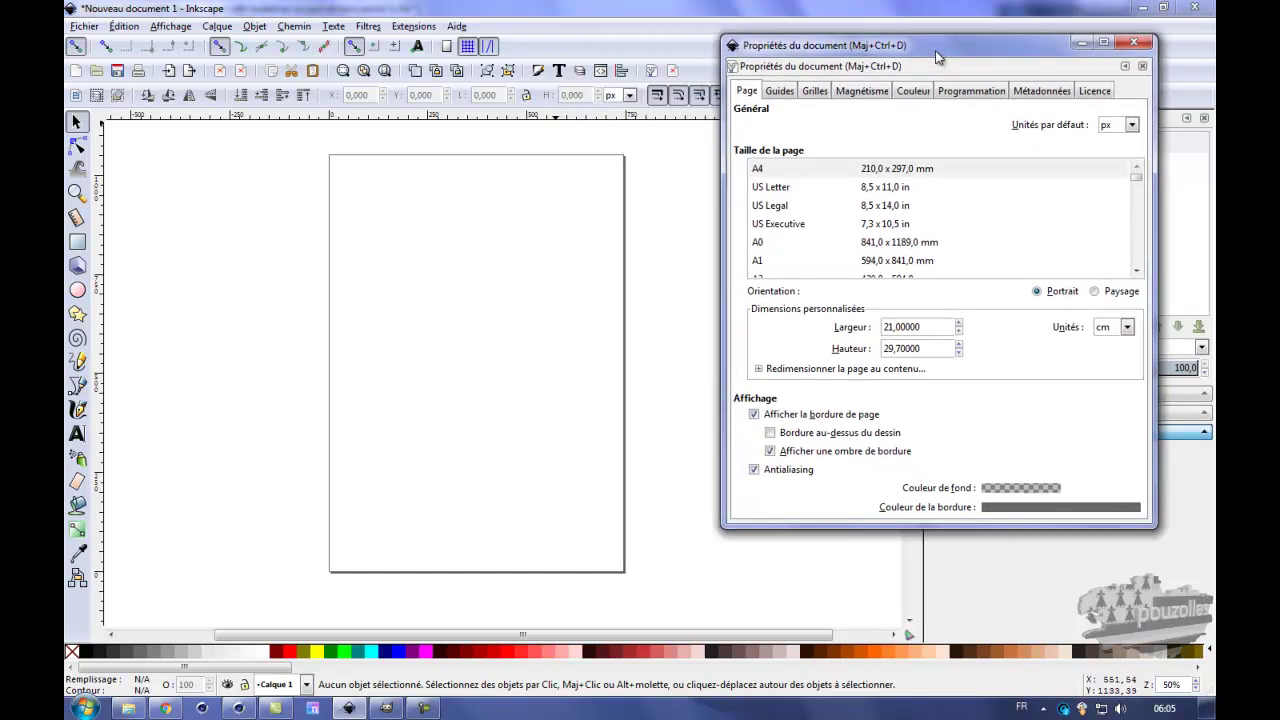
- Switch to Windows Explorer, view the 781687papierauxchiens image in the photo viewer, and return to Inkscape's document properties
click(135, 708)
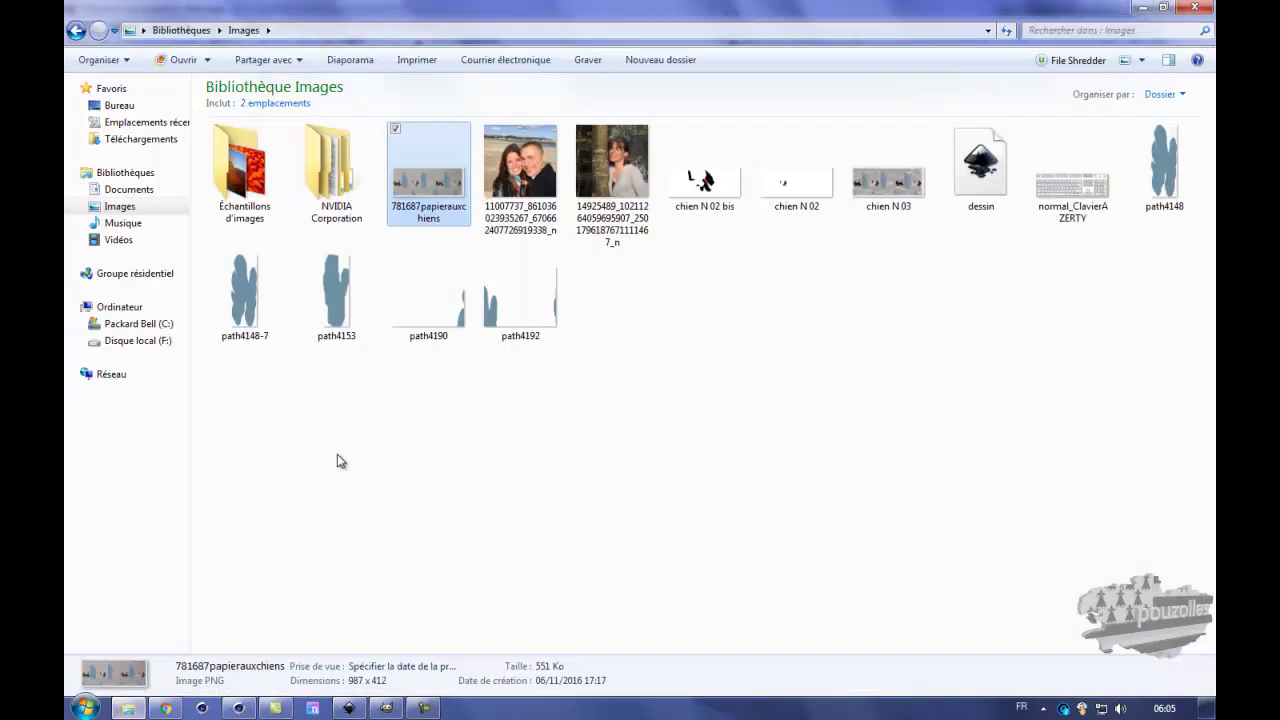
double_click(423, 188)
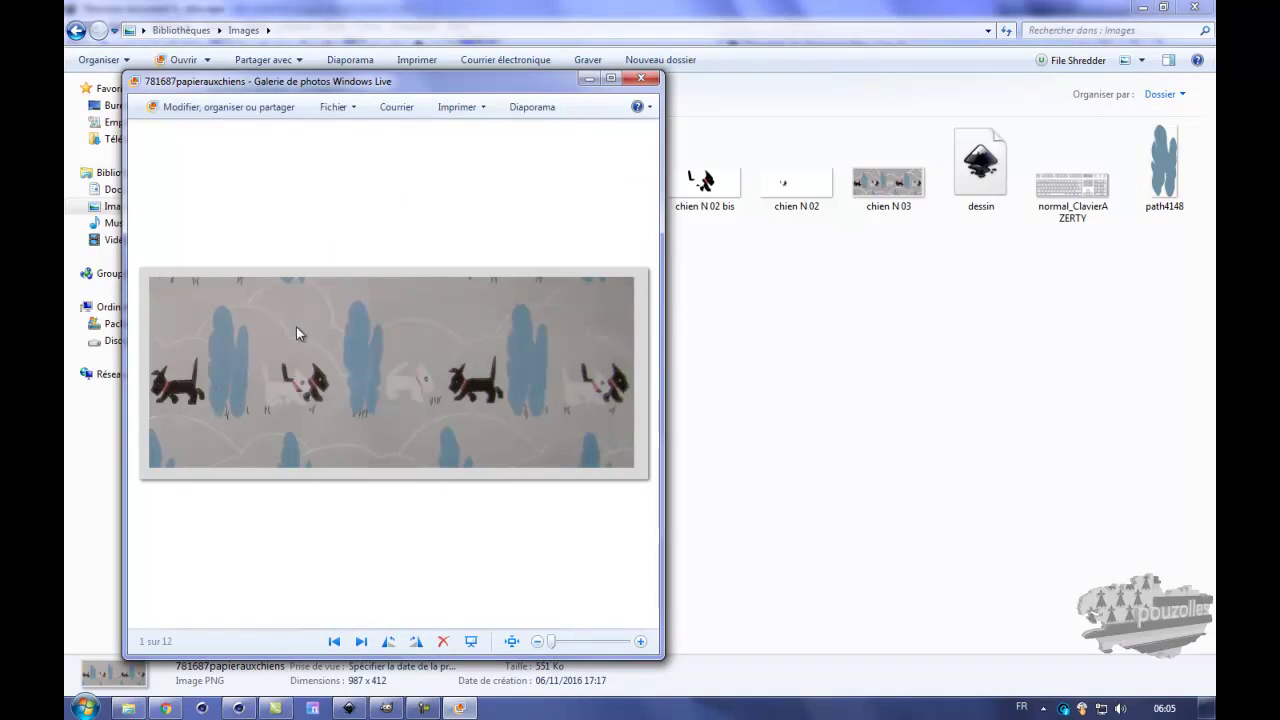
click(587, 79)
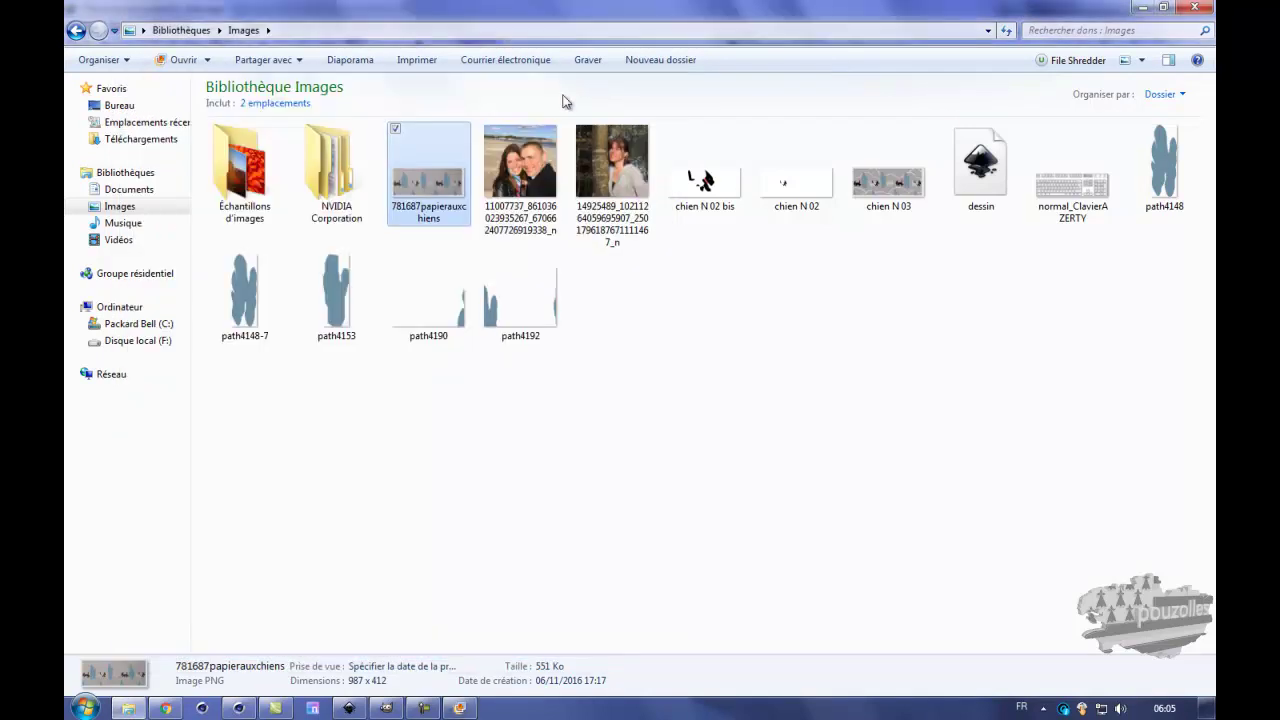
click(1141, 7)
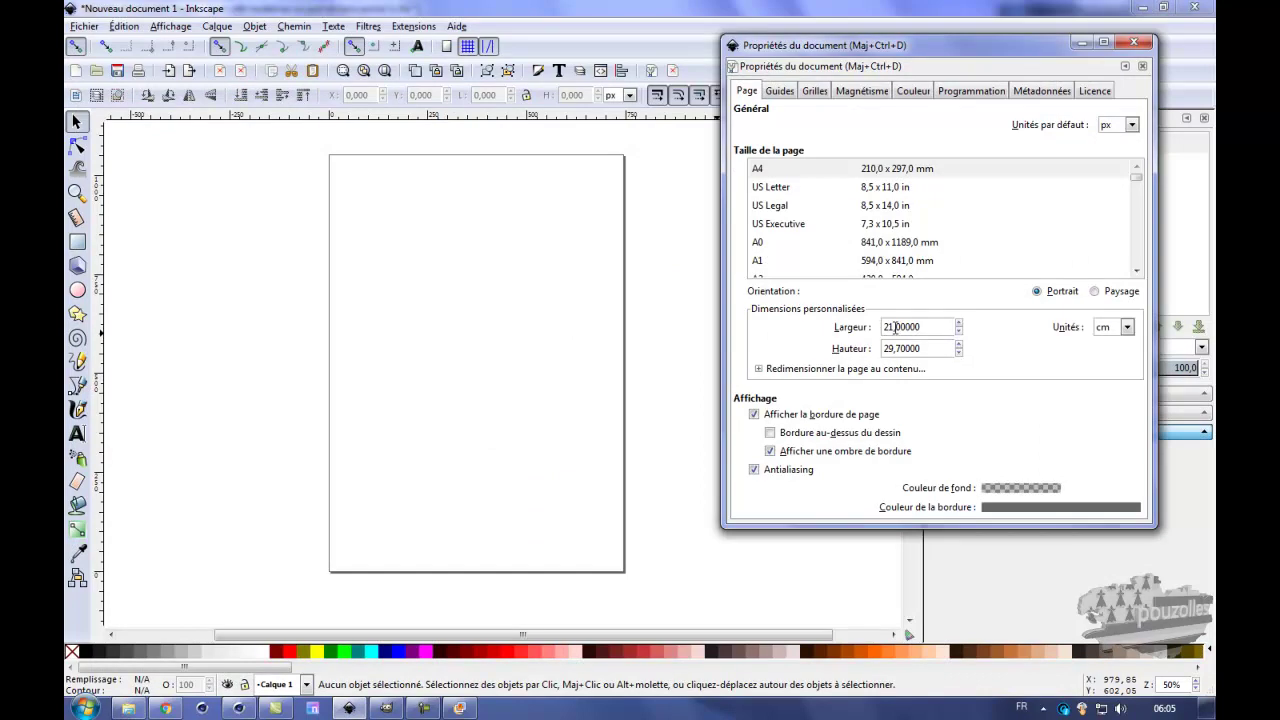
- Set the custom page size to 200 cm wide and 120 cm high and close the document properties
drag(892, 327, 873, 333)
text(2)
click(895, 348)
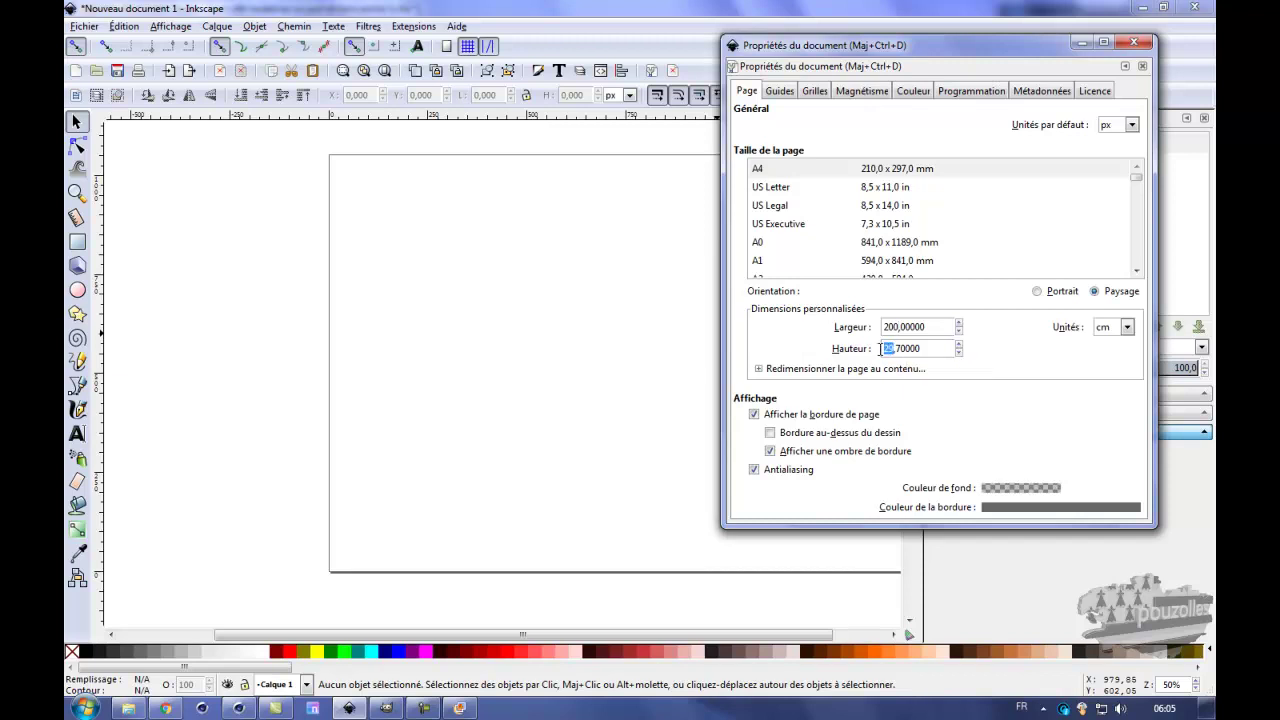
text(120)
key(Return)
click(1132, 45)
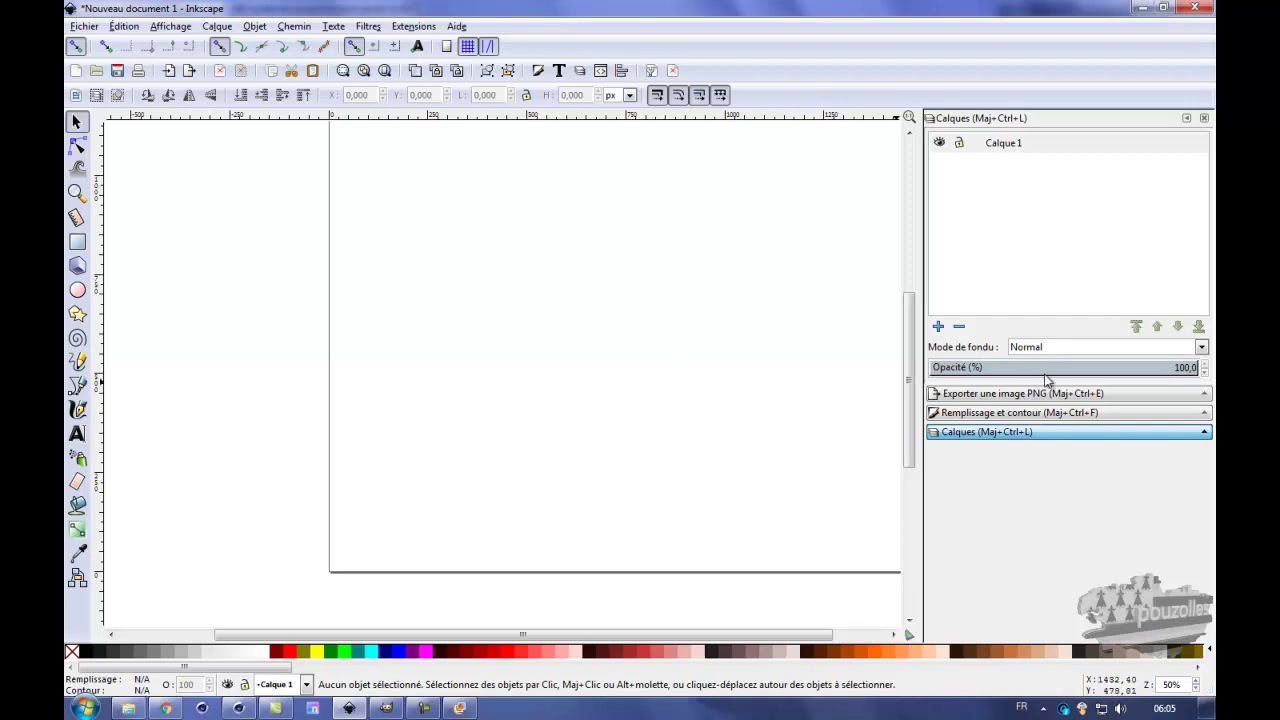
ctrl+scroll(708, 391, down, 3)
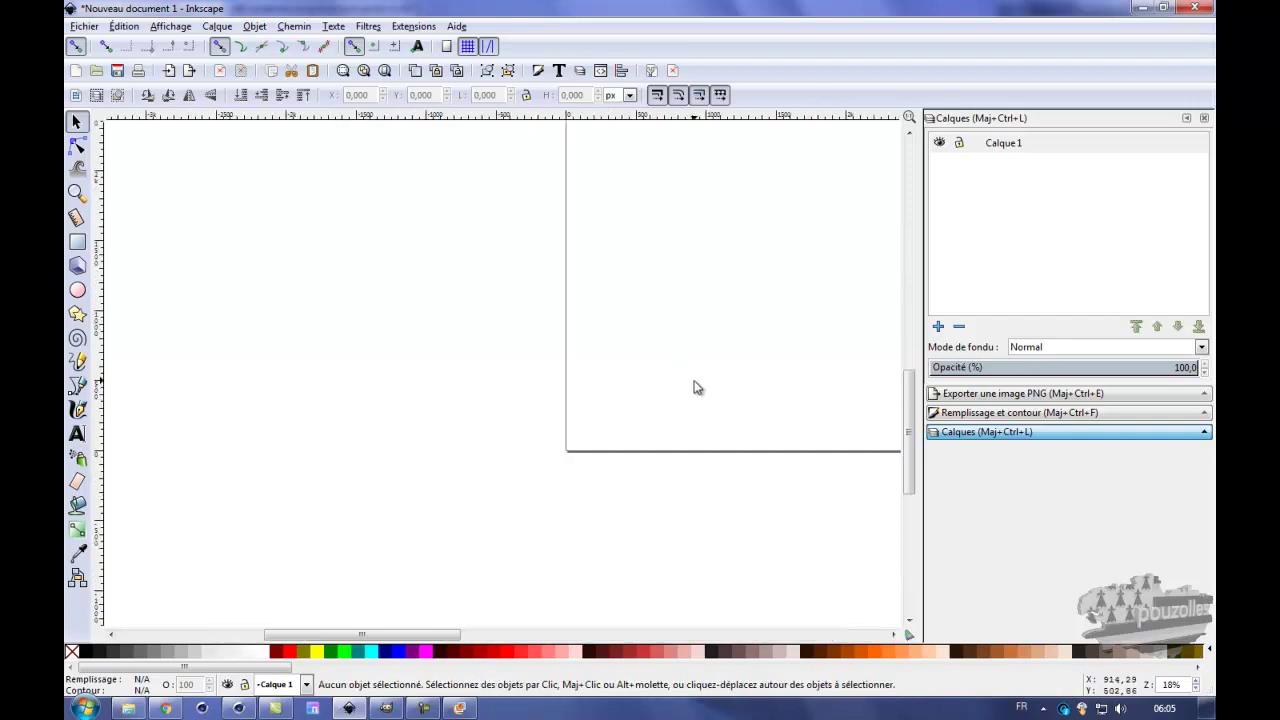
ctrl+scroll(698, 388, down, 1)
middle_drag(745, 290, 414, 463)
ctrl+scroll(414, 463, down, 1)
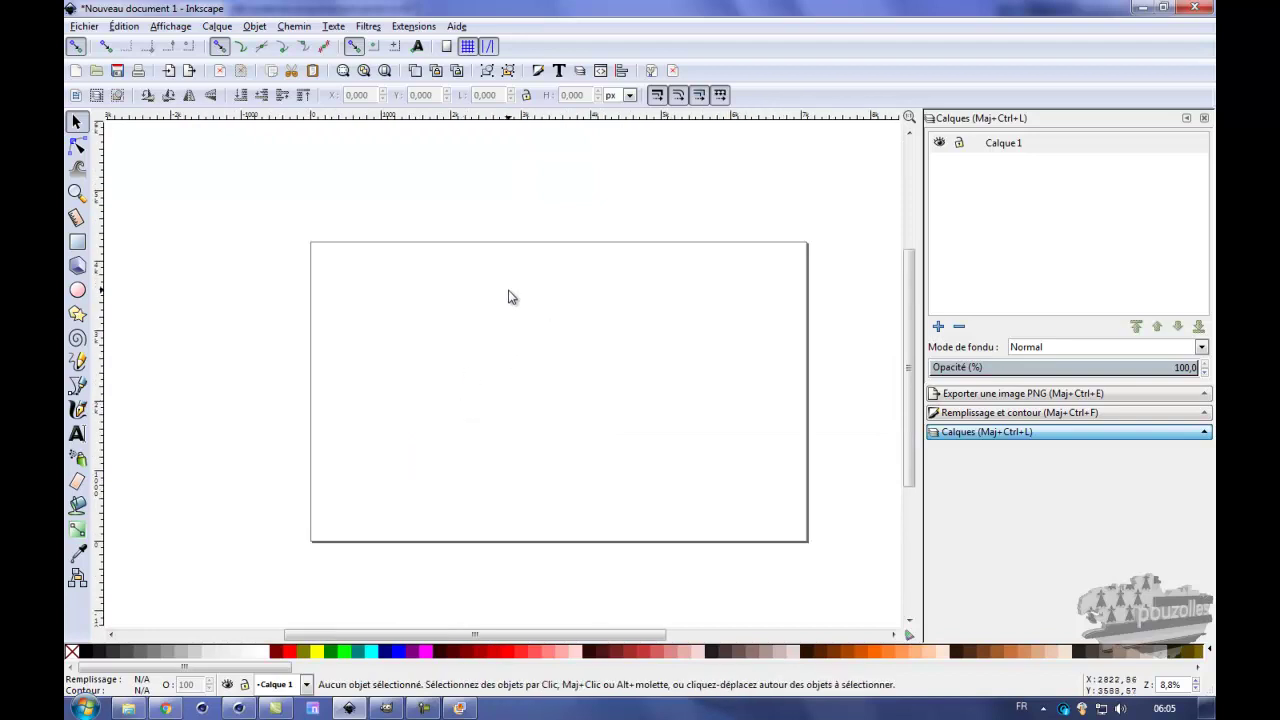
- Open the 781687papierauxchiens image as a separate document with the default embed options, and return to the blank document
click(84, 27)
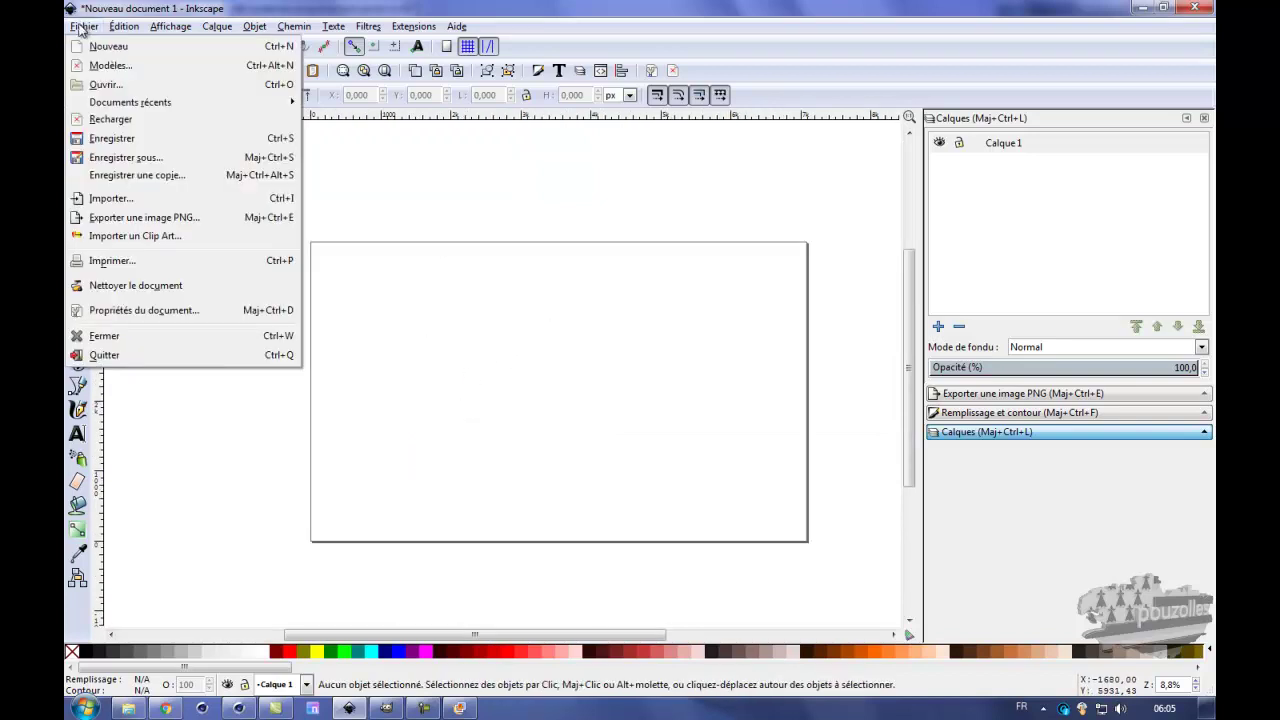
click(95, 86)
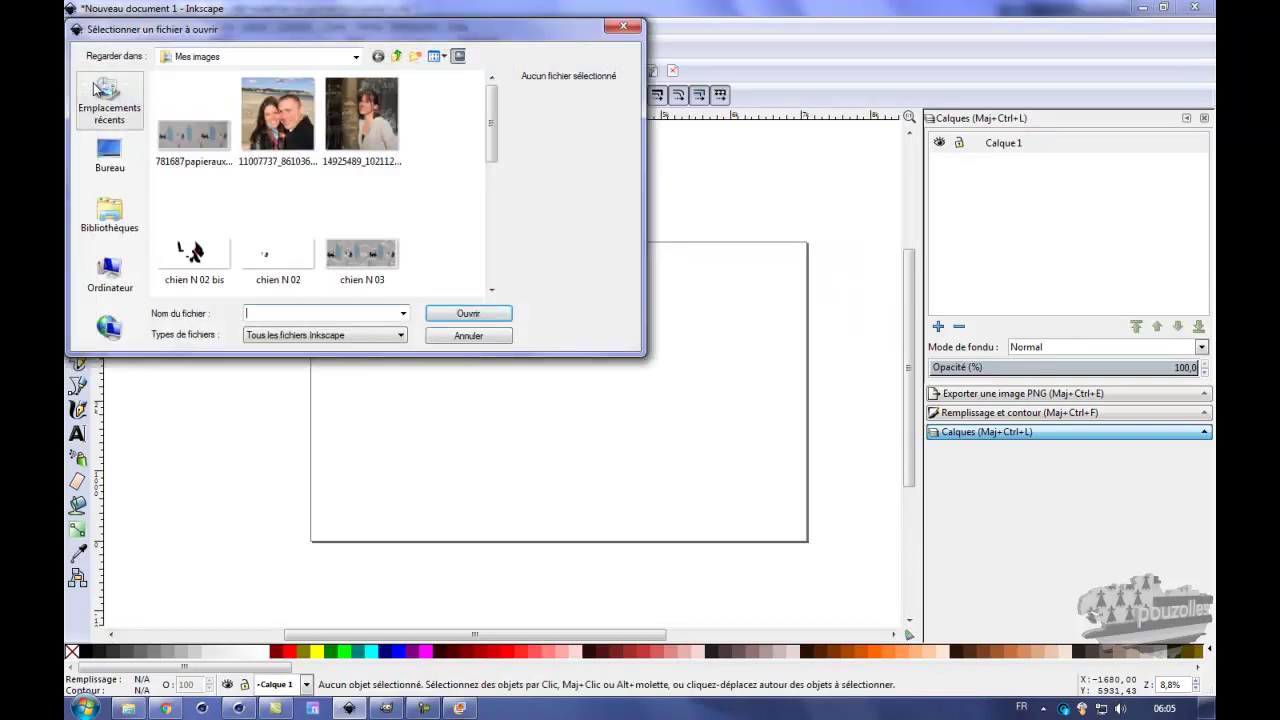
click(194, 135)
double_click(194, 135)
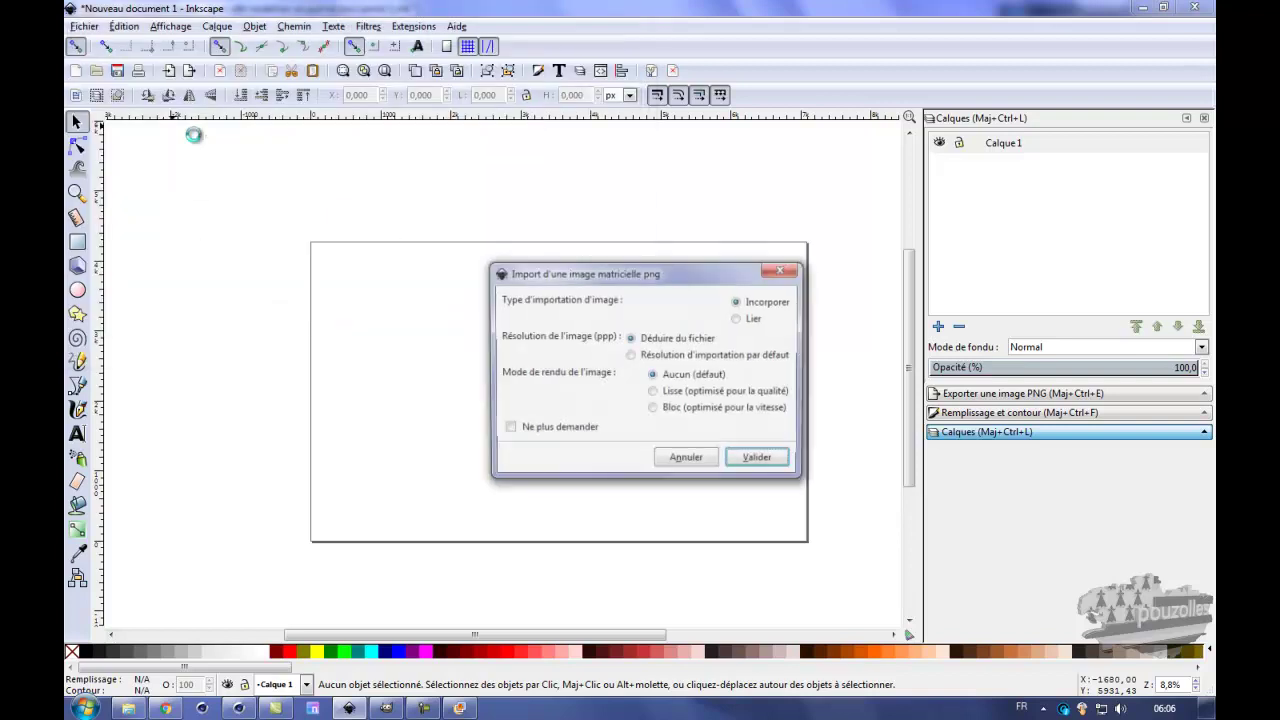
click(760, 460)
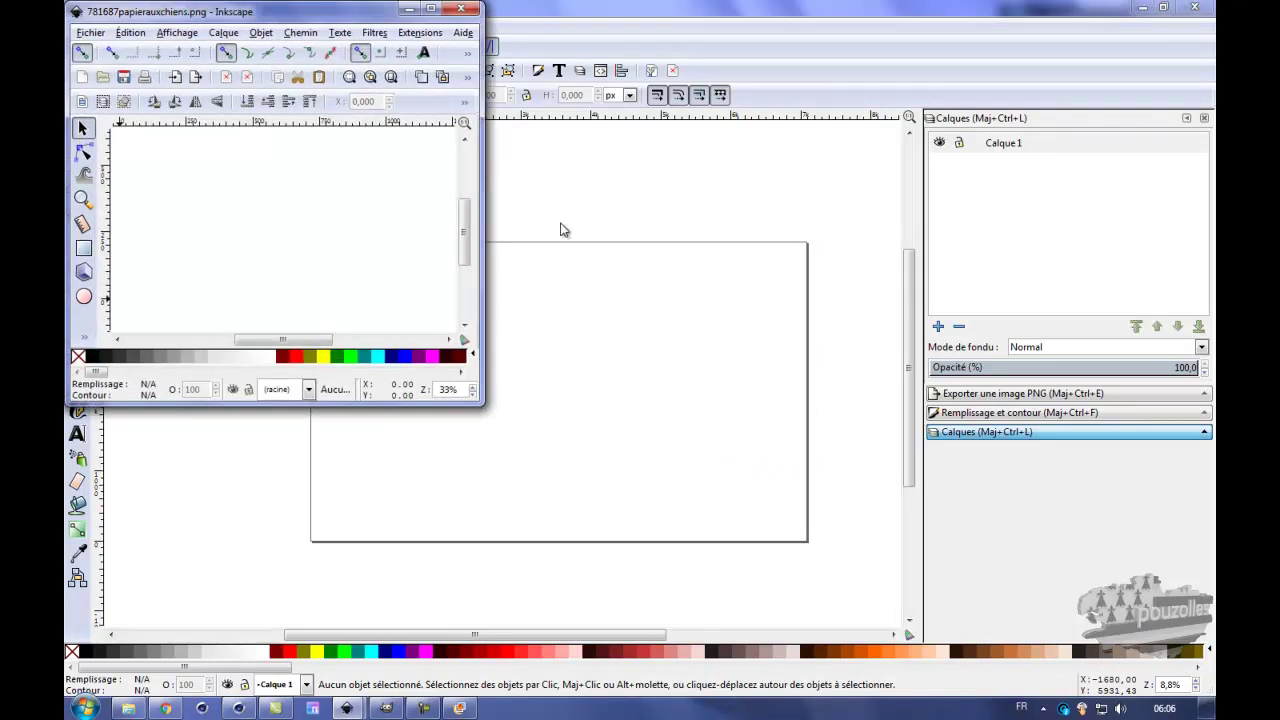
click(612, 9)
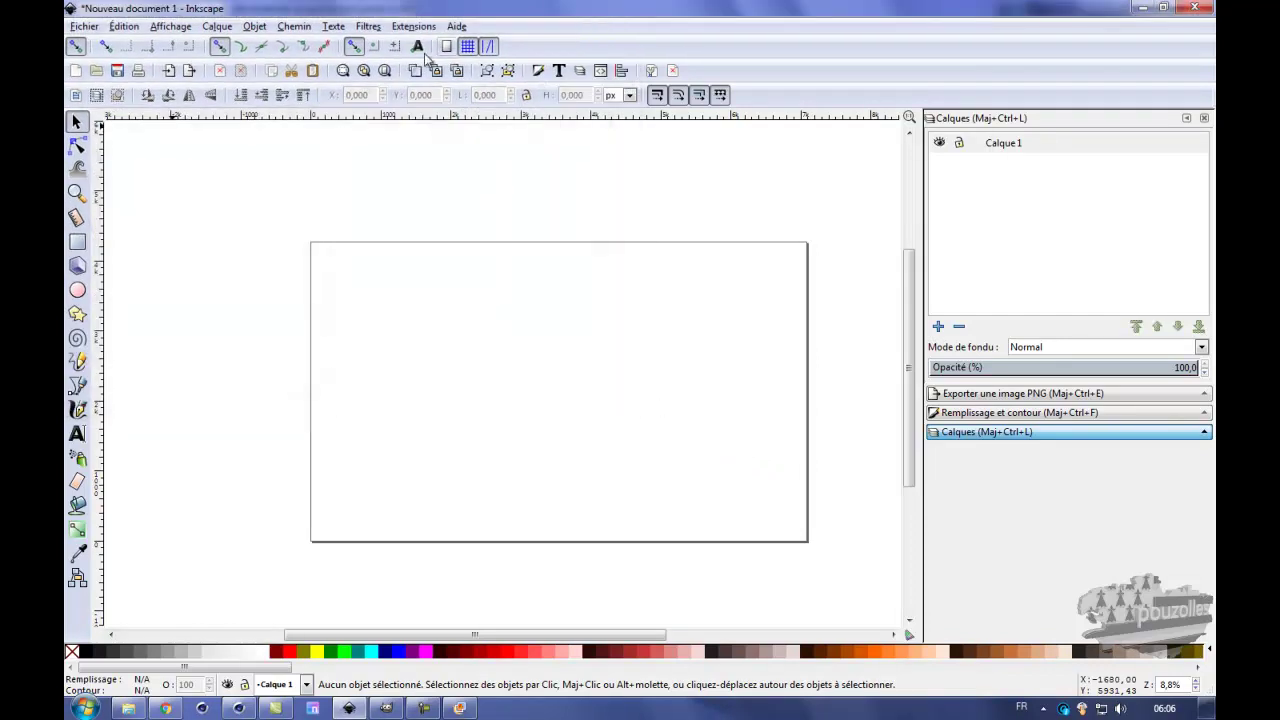
- Import the 781687papierauxchiens image into the blank document as an embedded PNG with the default resolution and rendering options
click(84, 30)
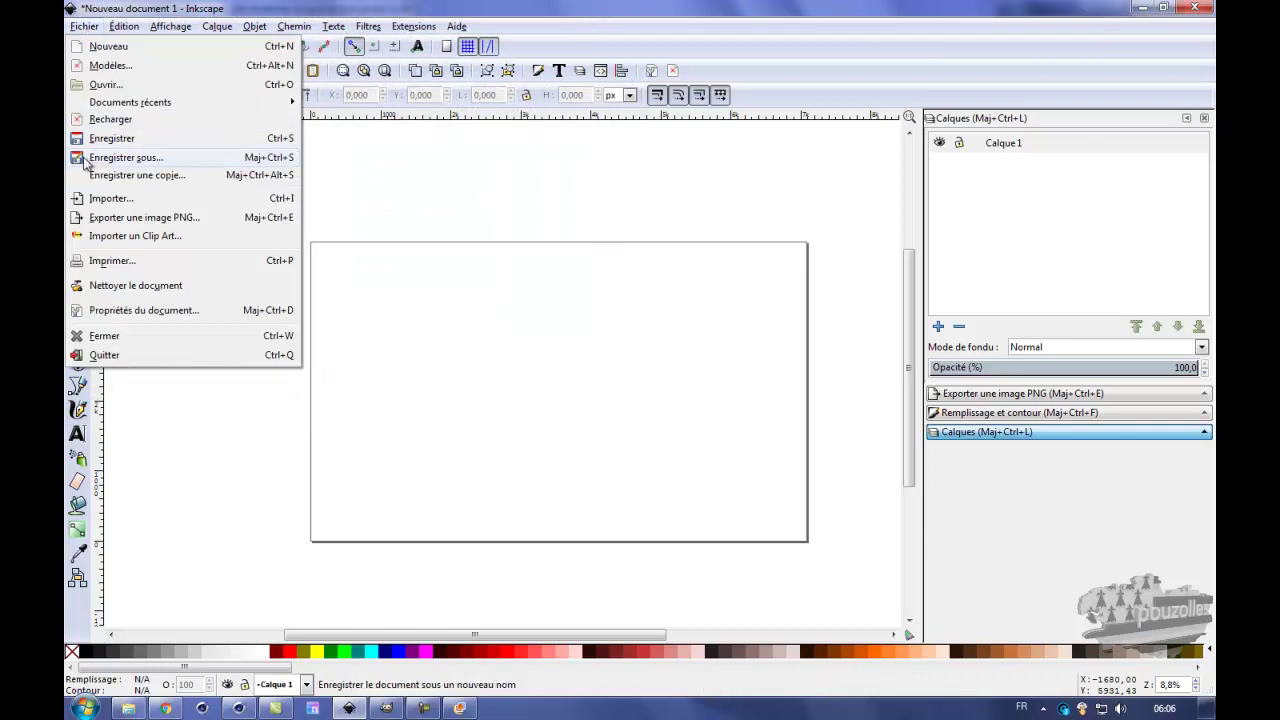
click(110, 204)
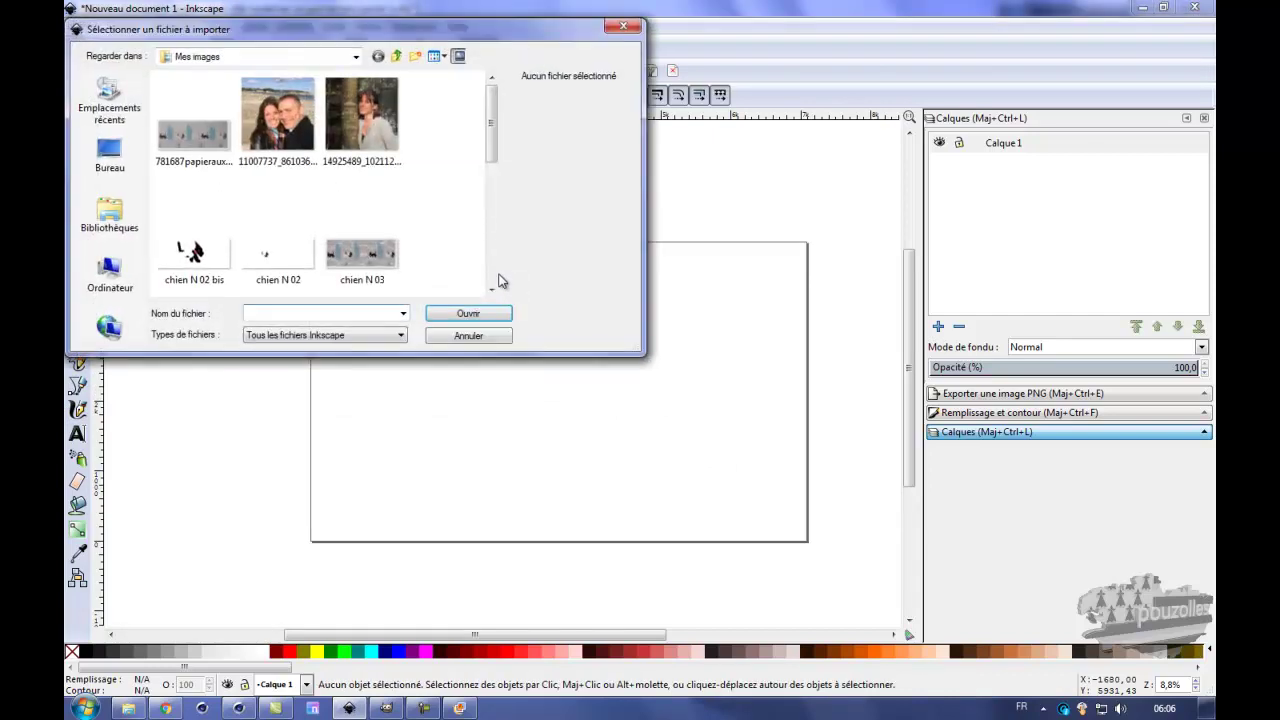
double_click(208, 138)
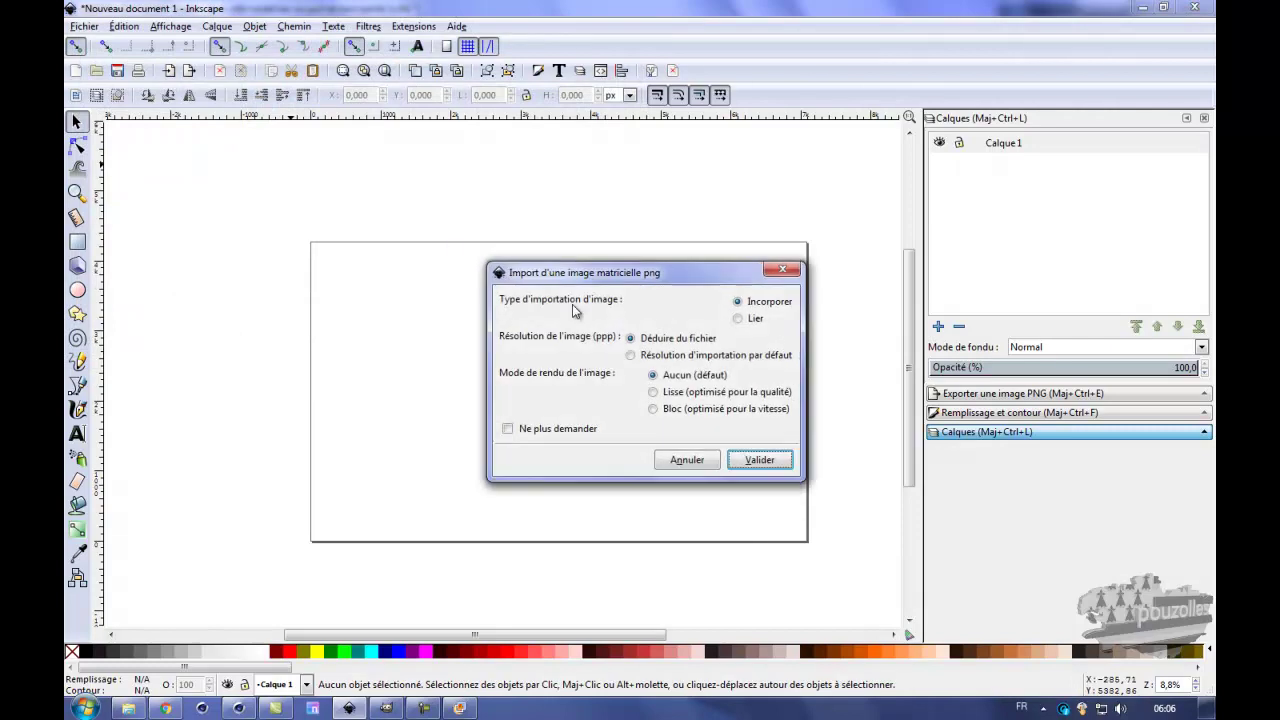
click(757, 459)
drag(757, 463, 555, 397)
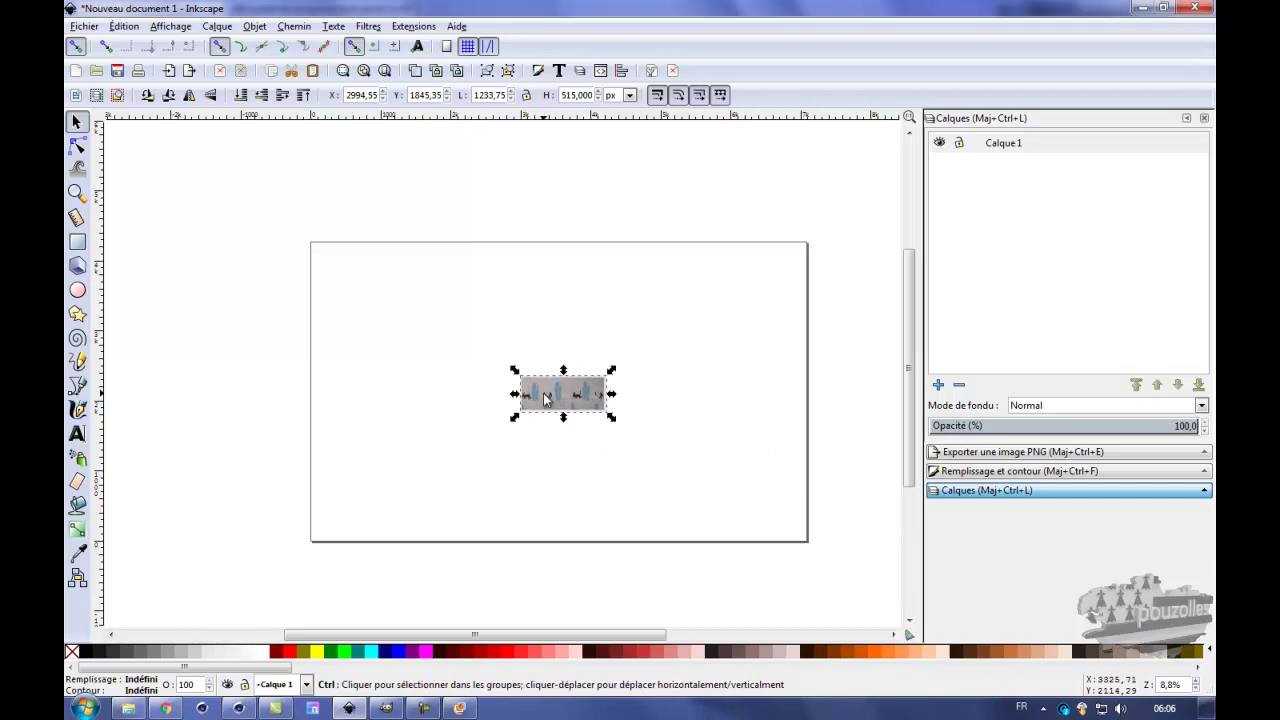
- Draw a closed Bezier path with straight and curved segments across the upper half of the imported dog wallpaper image
ctrl+scroll(544, 399, up, 4)
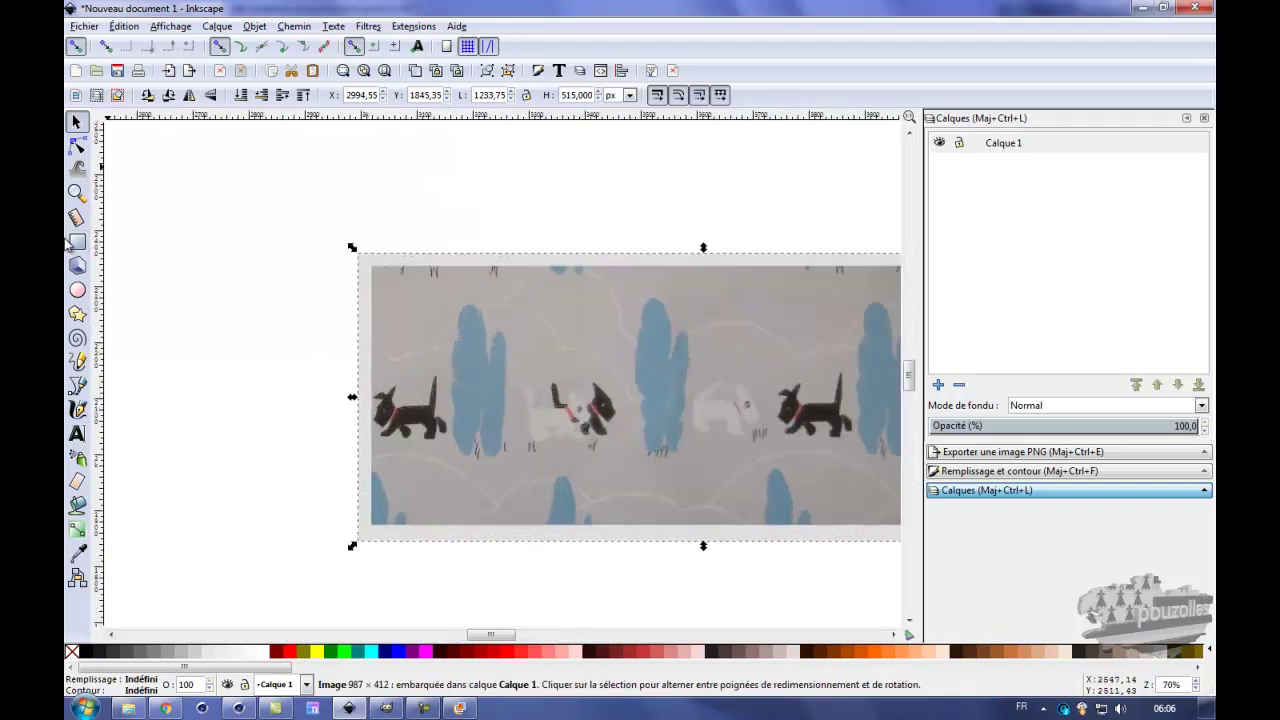
click(77, 386)
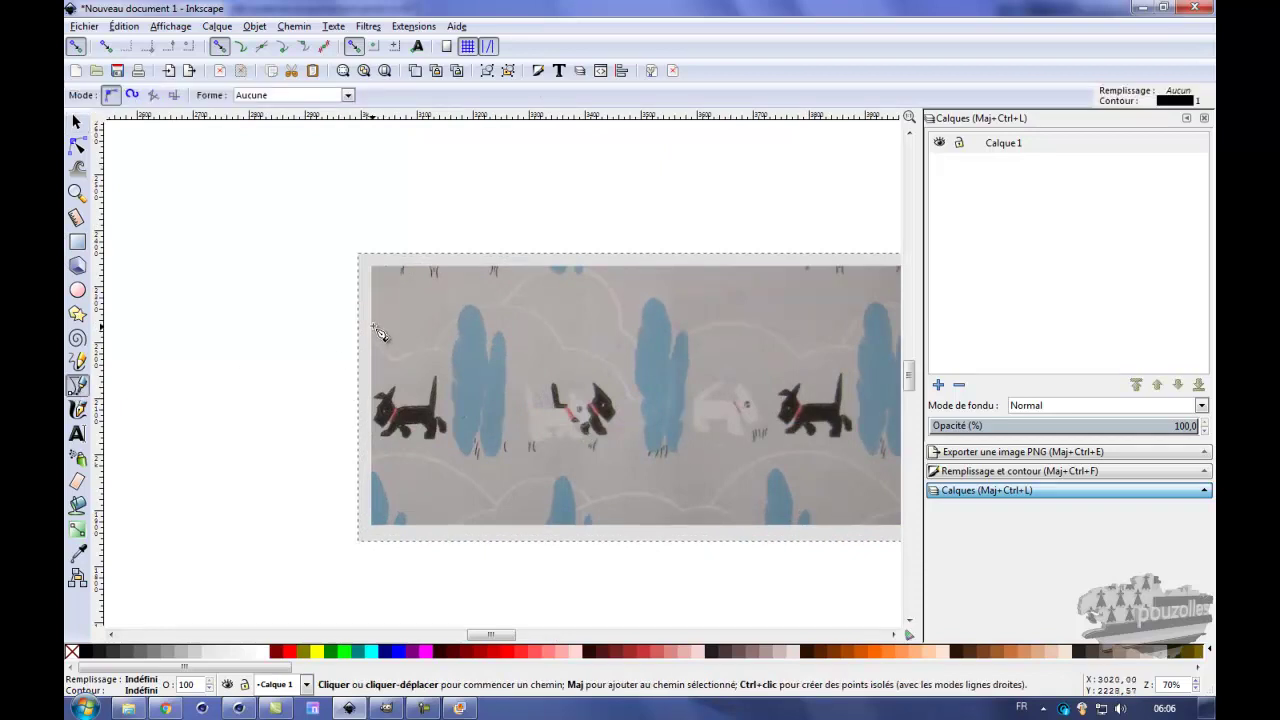
click(404, 308)
click(384, 384)
click(520, 388)
click(582, 307)
click(724, 325)
click(713, 390)
click(822, 330)
drag(764, 287, 680, 295)
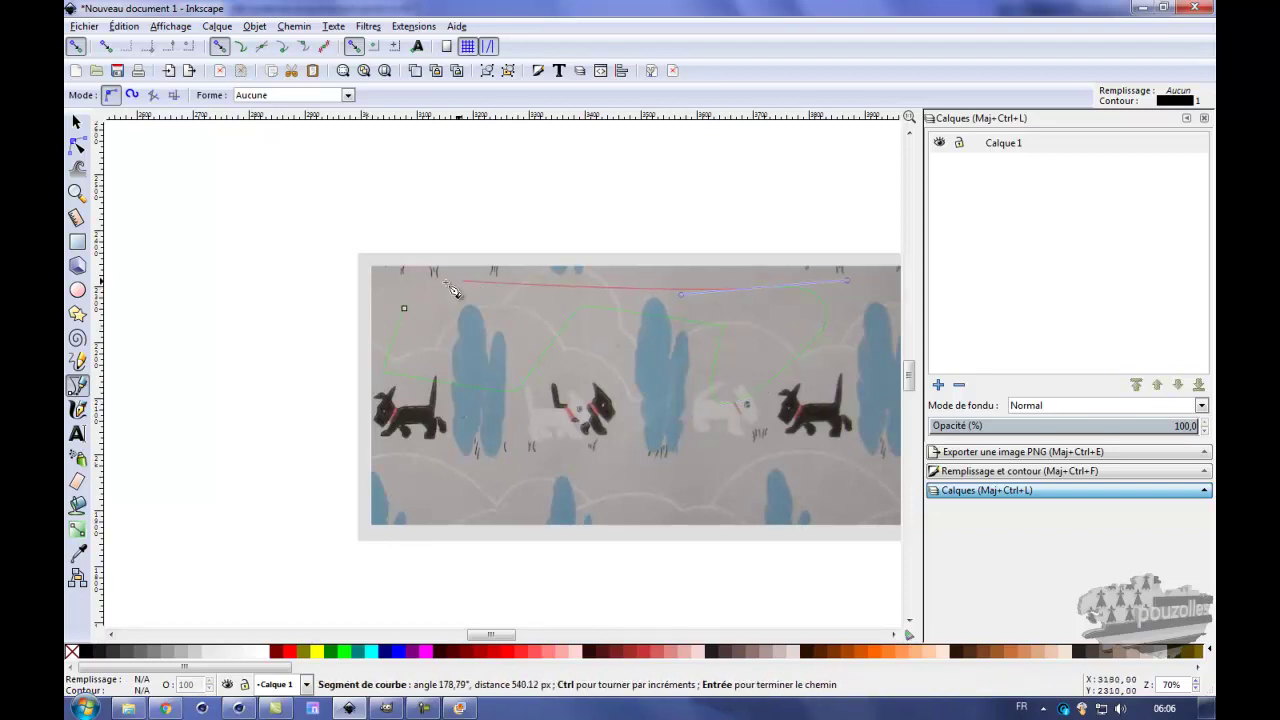
click(405, 310)
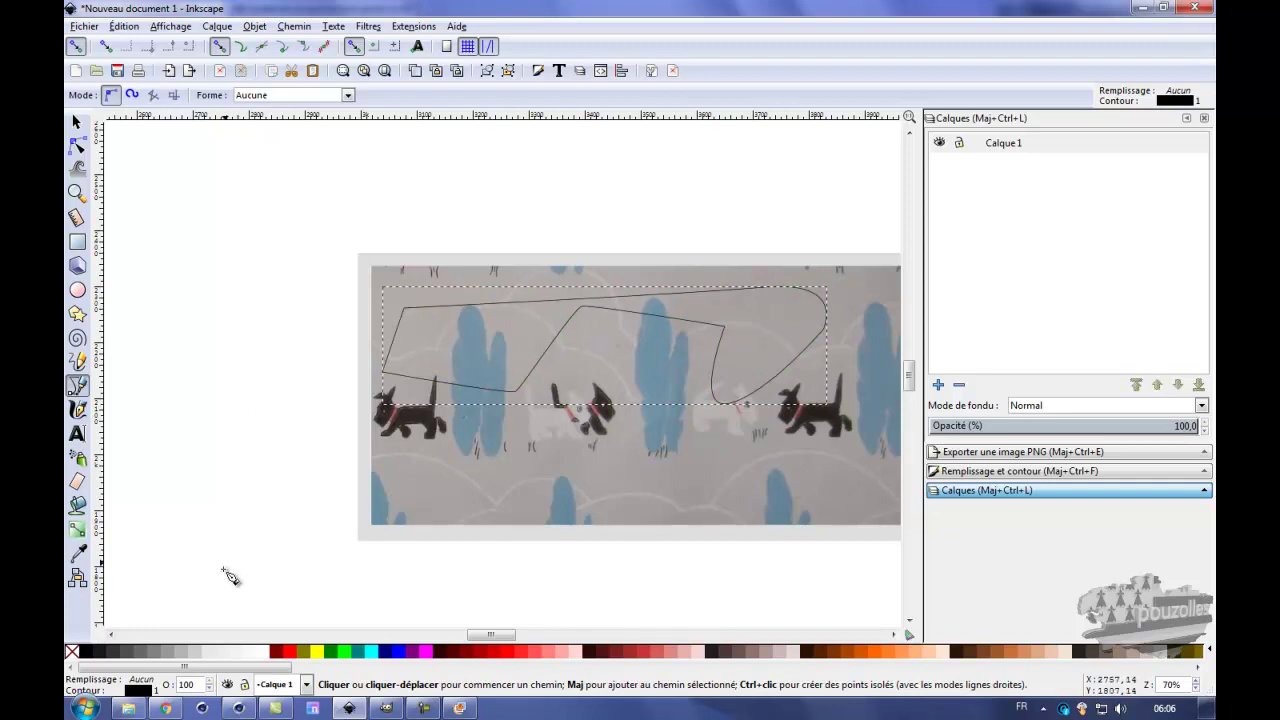
- Remove the drawn path's outline and give it a flat orange fill with colour ff7f2a
click(140, 692)
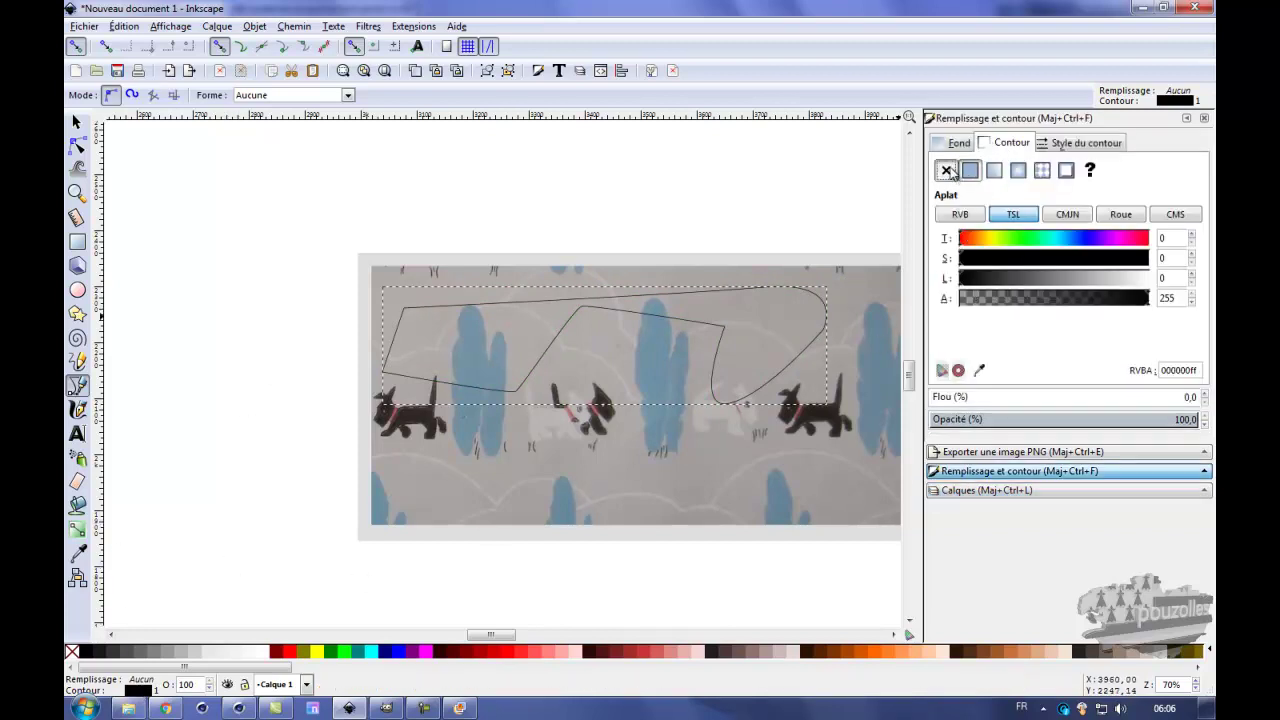
click(946, 170)
click(957, 143)
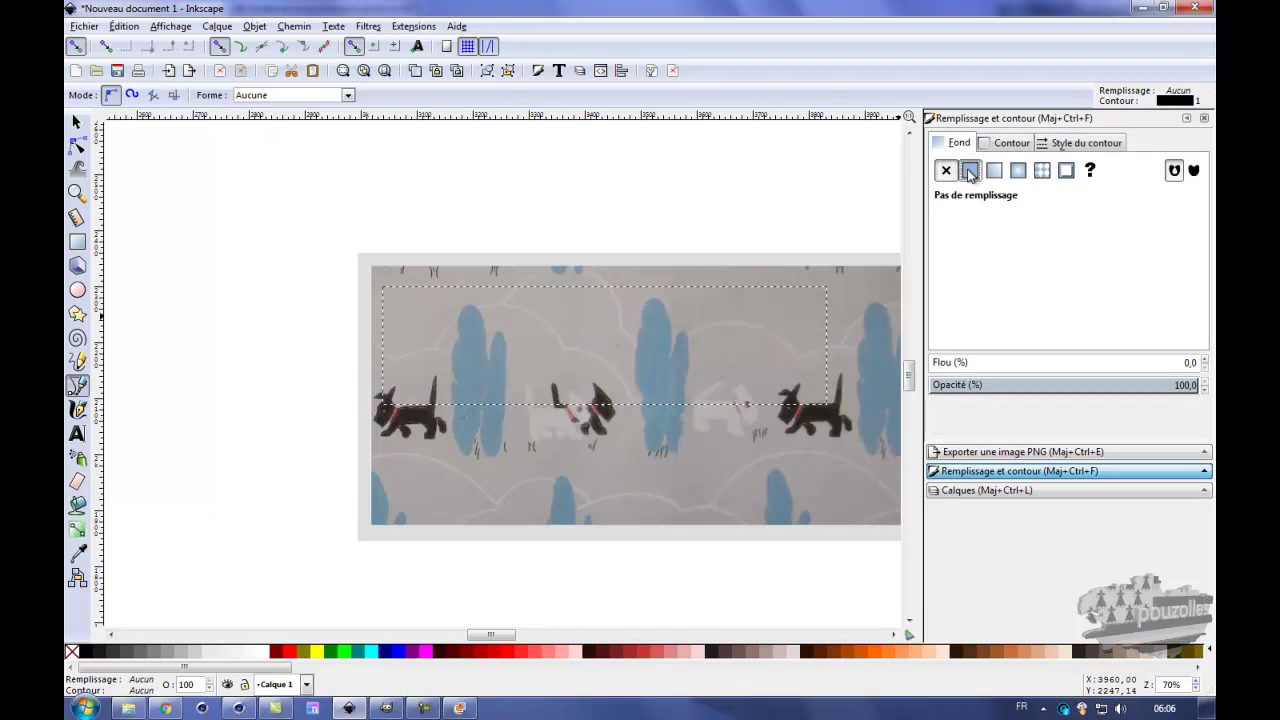
click(970, 170)
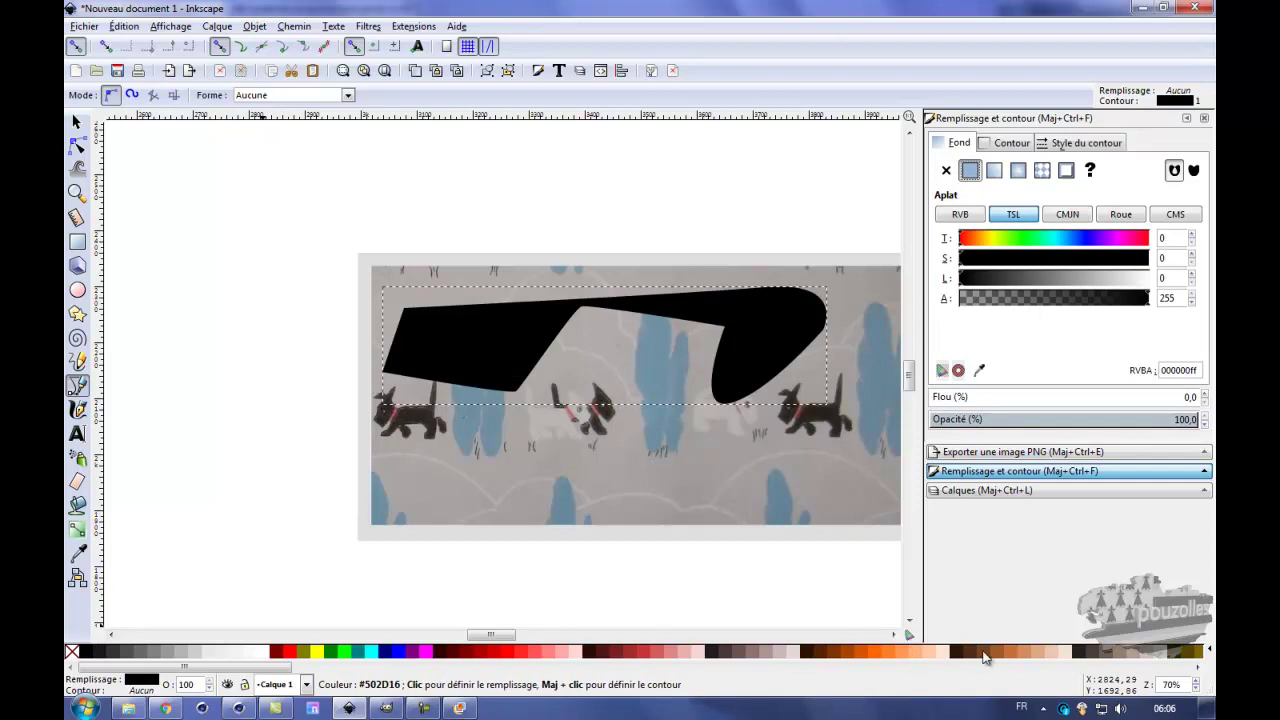
click(892, 655)
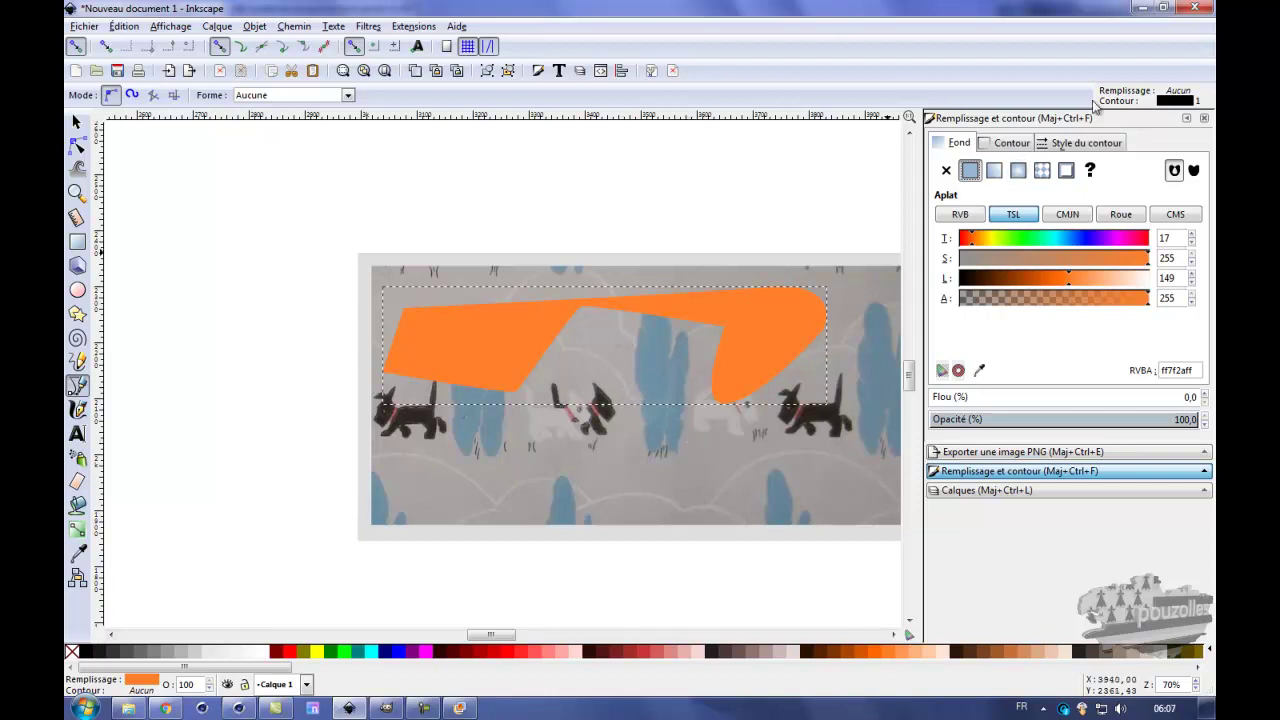
- Undo the fill colours and the outline removal on the drawn path, keeping the path itself
click(124, 26)
click(138, 50)
click(124, 26)
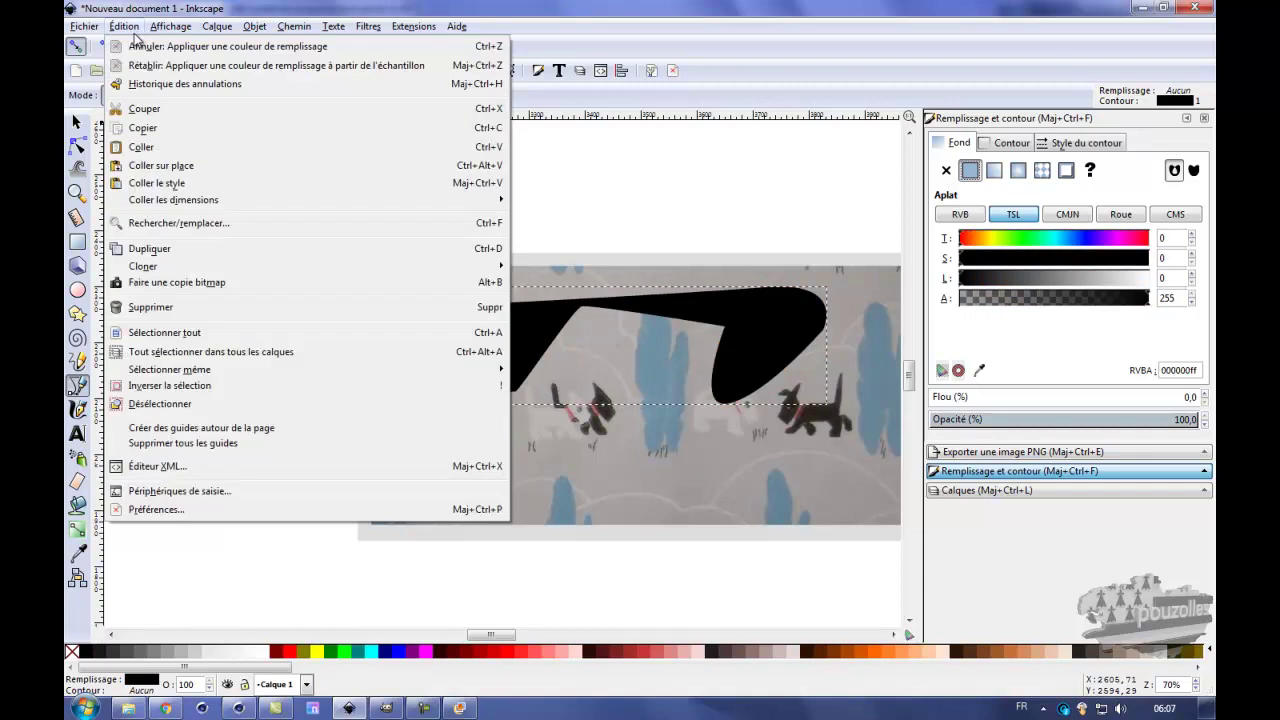
click(138, 50)
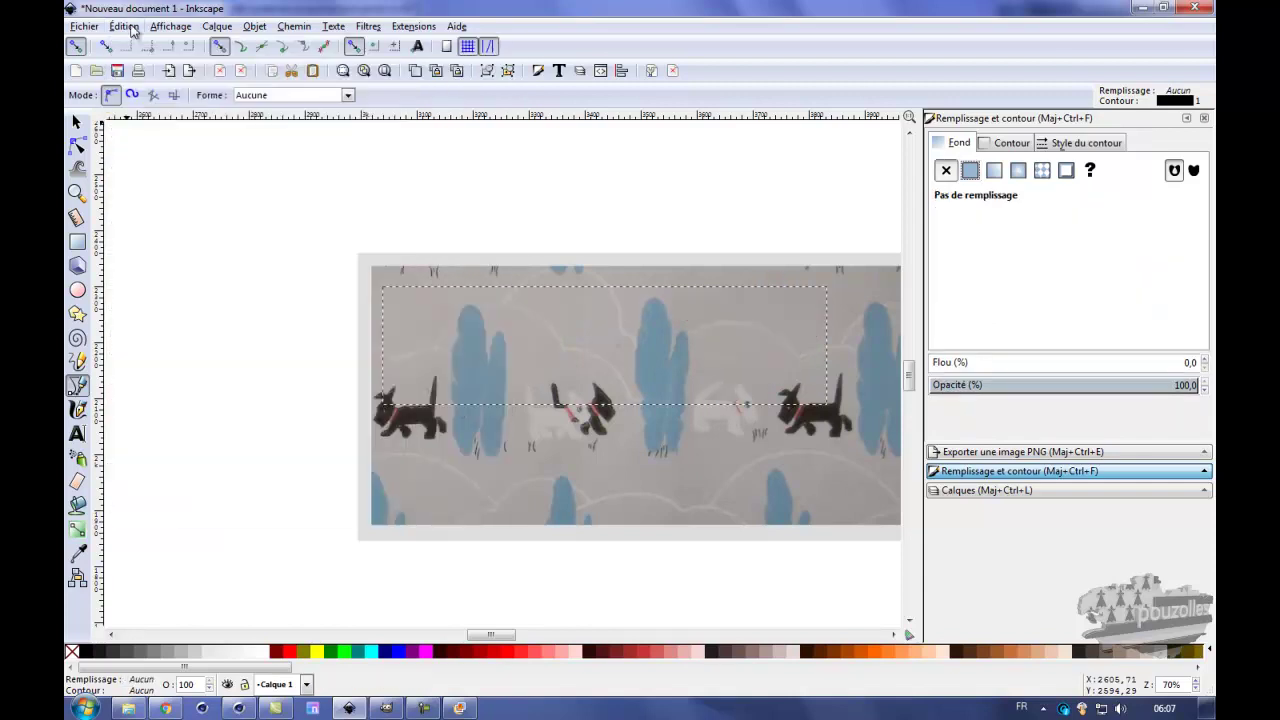
click(128, 27)
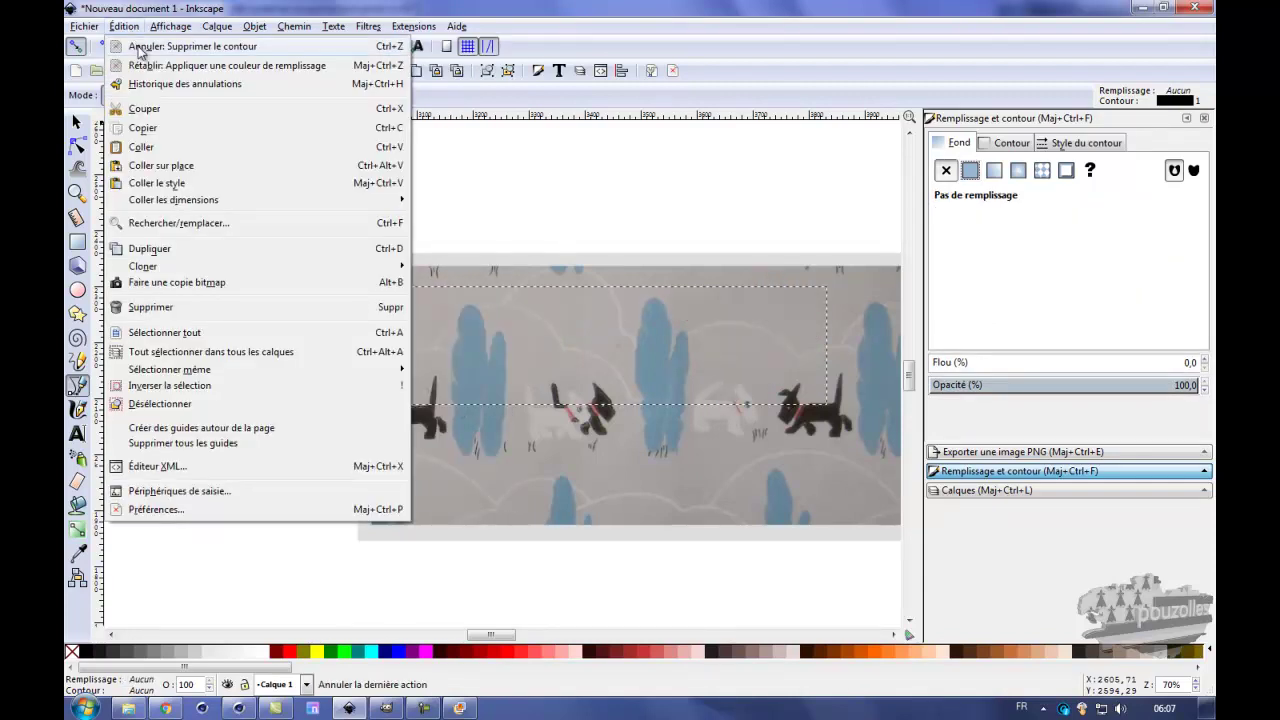
click(140, 48)
click(124, 26)
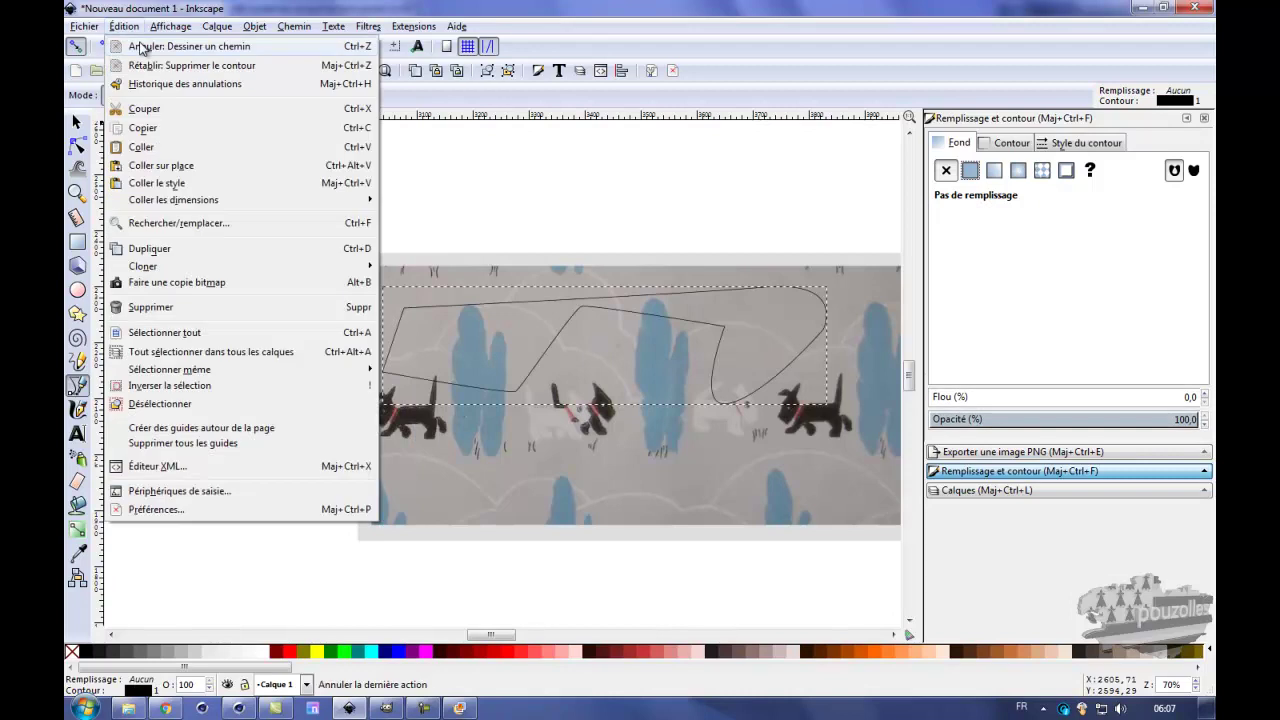
click(133, 30)
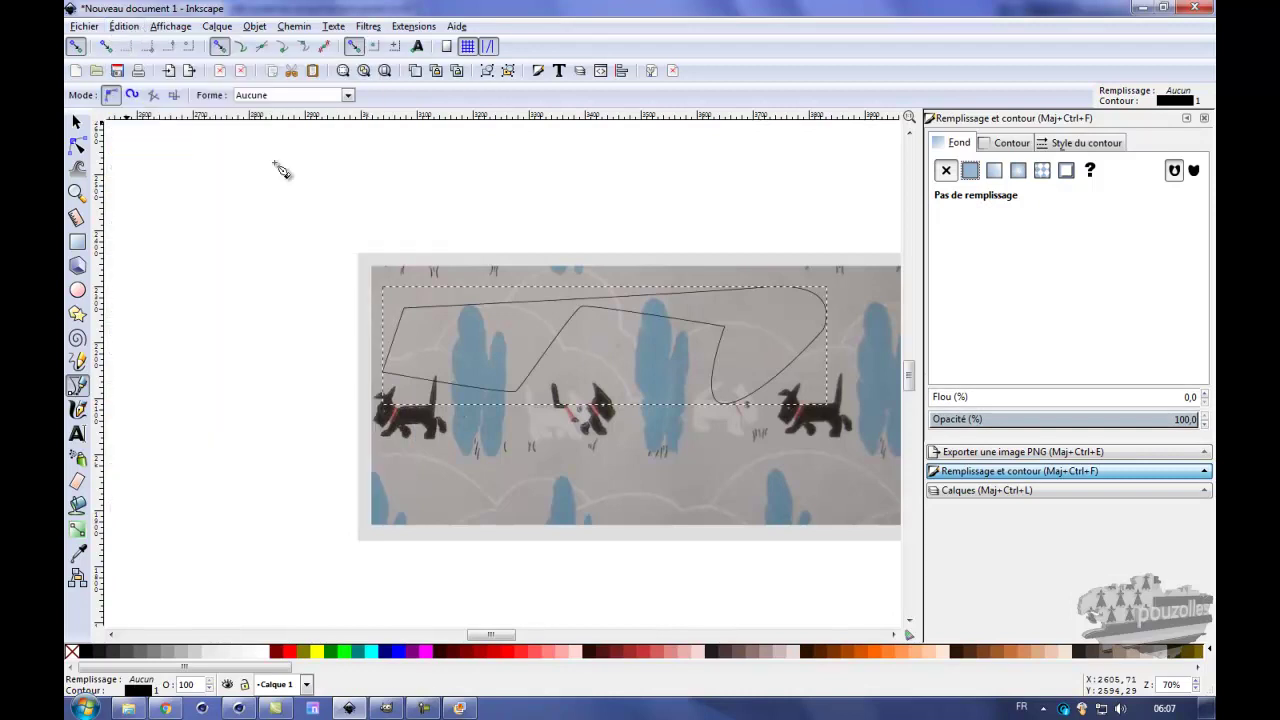
- Select the outlined path over the wallpaper image and copy it
click(76, 122)
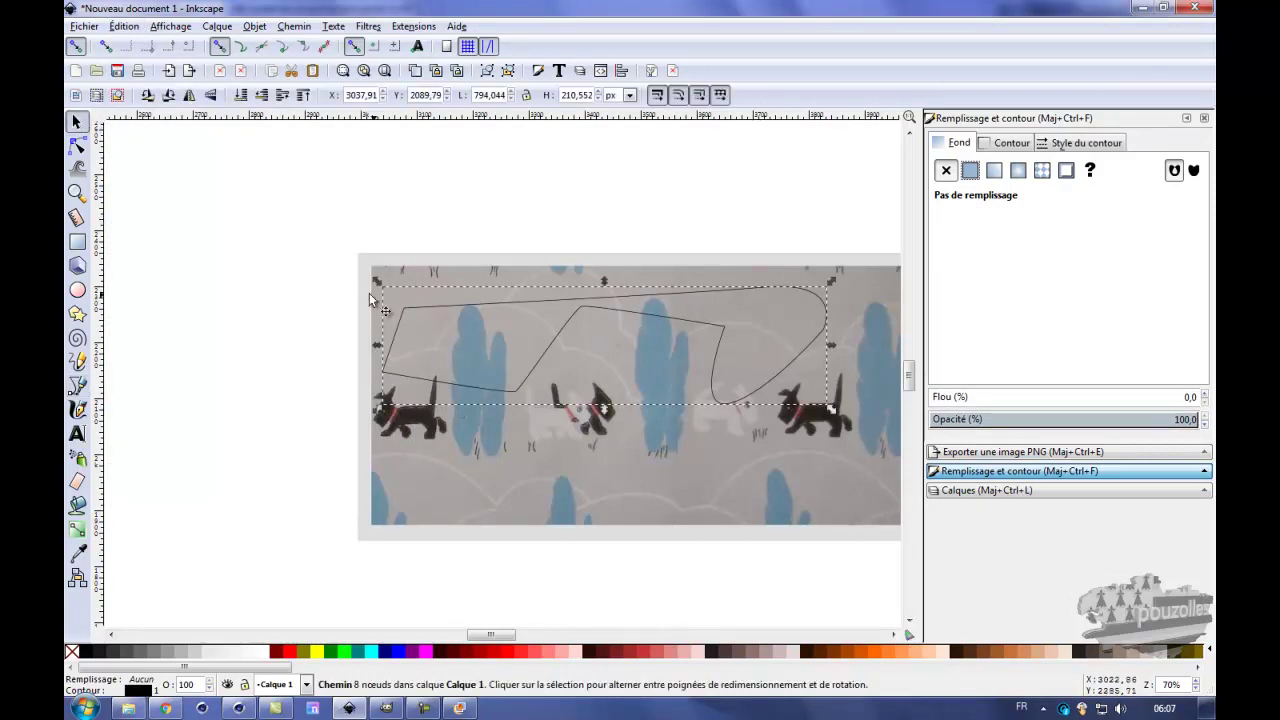
click(124, 26)
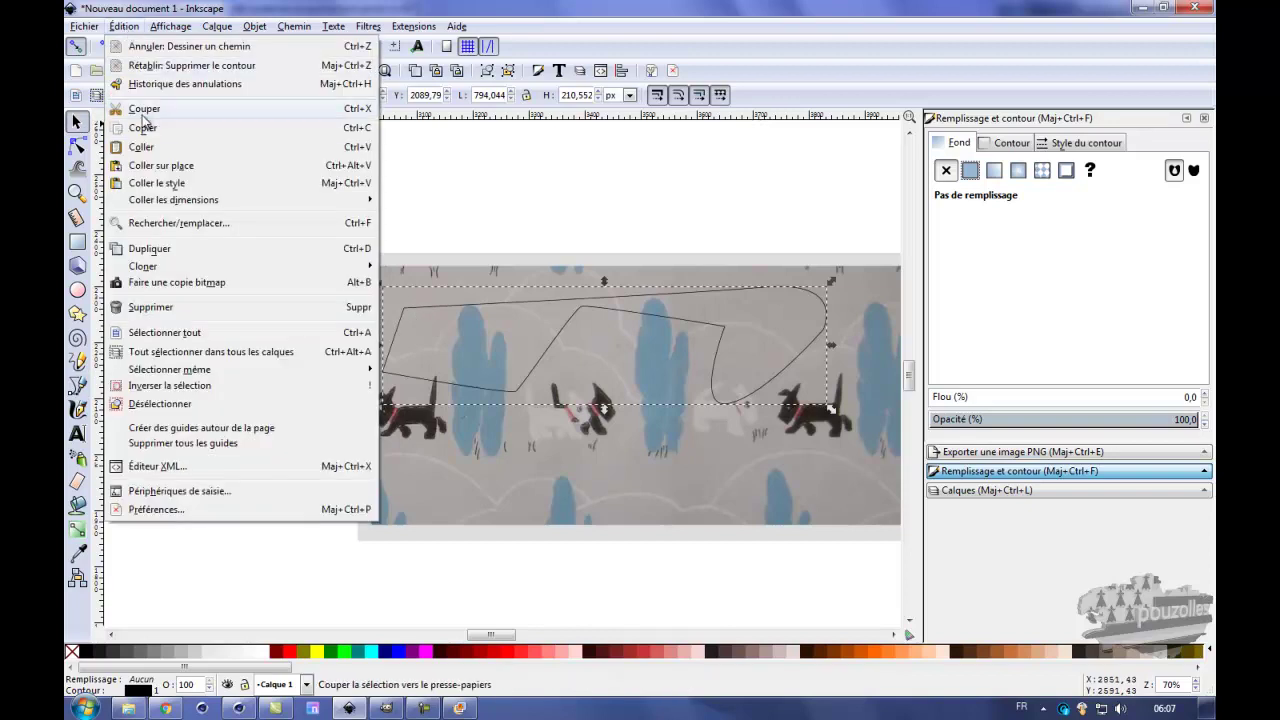
click(143, 128)
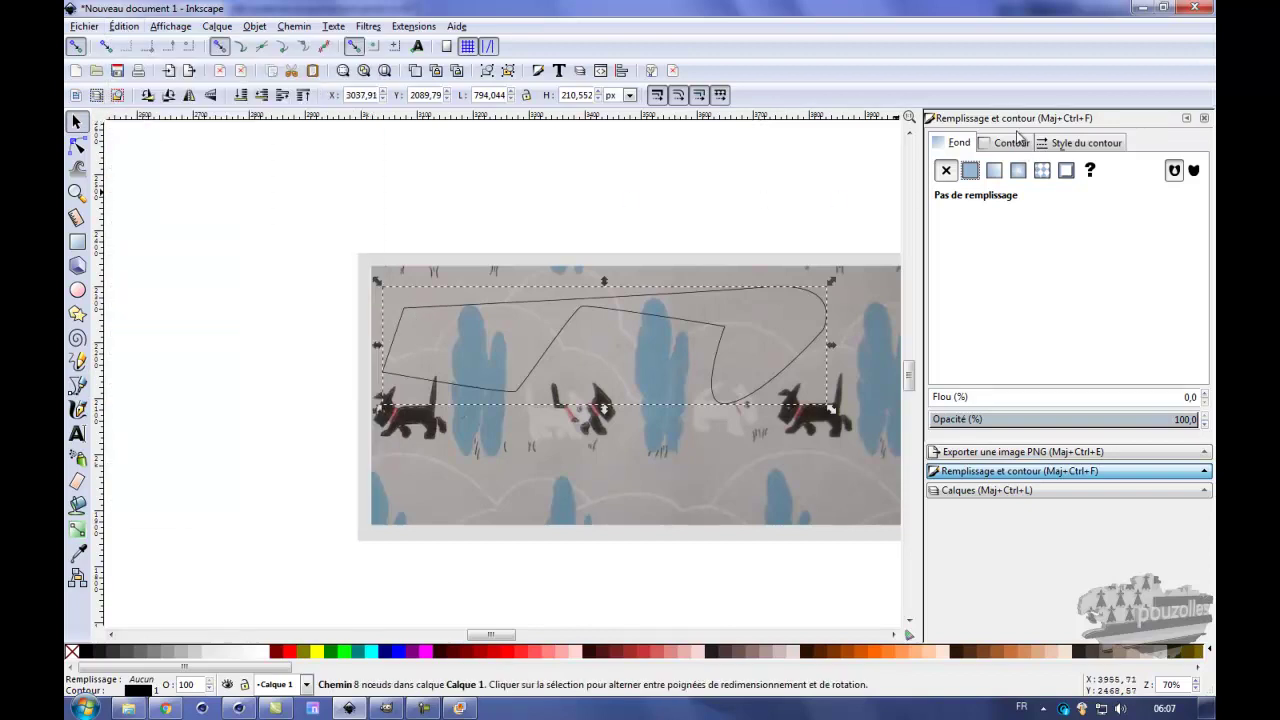
- Add a new layer with the default name above Calque 1
click(986, 490)
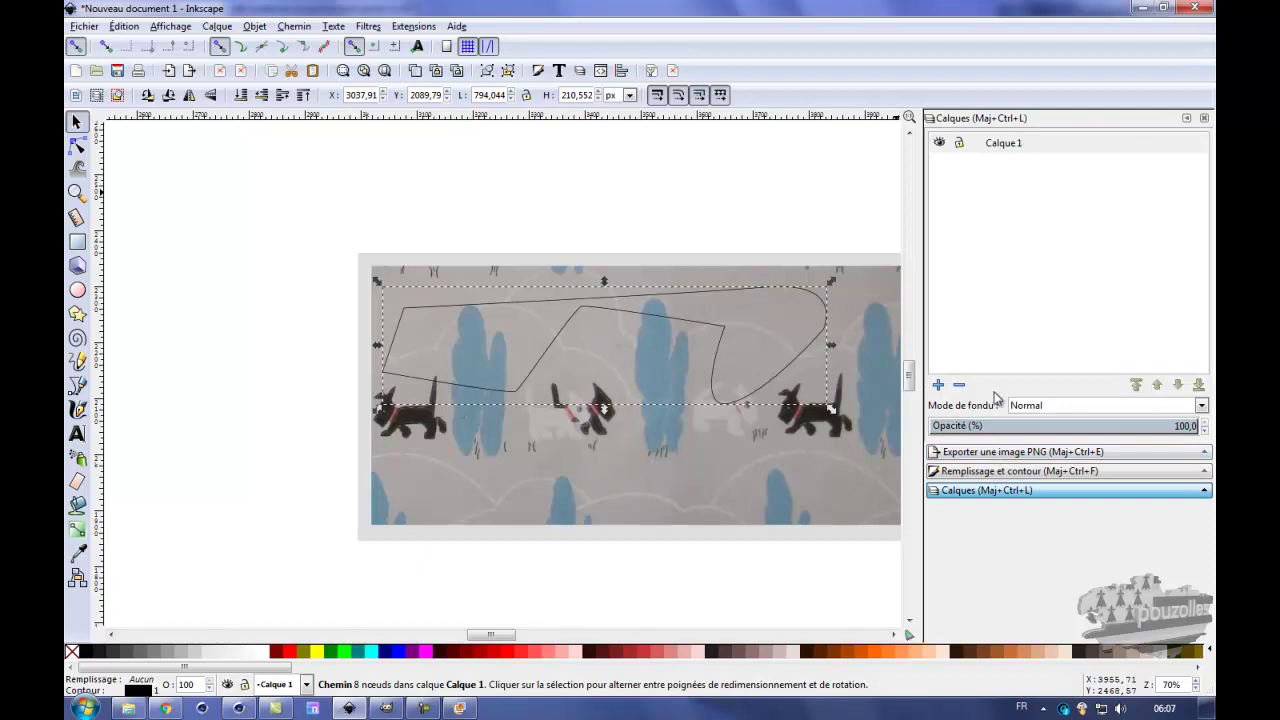
click(940, 144)
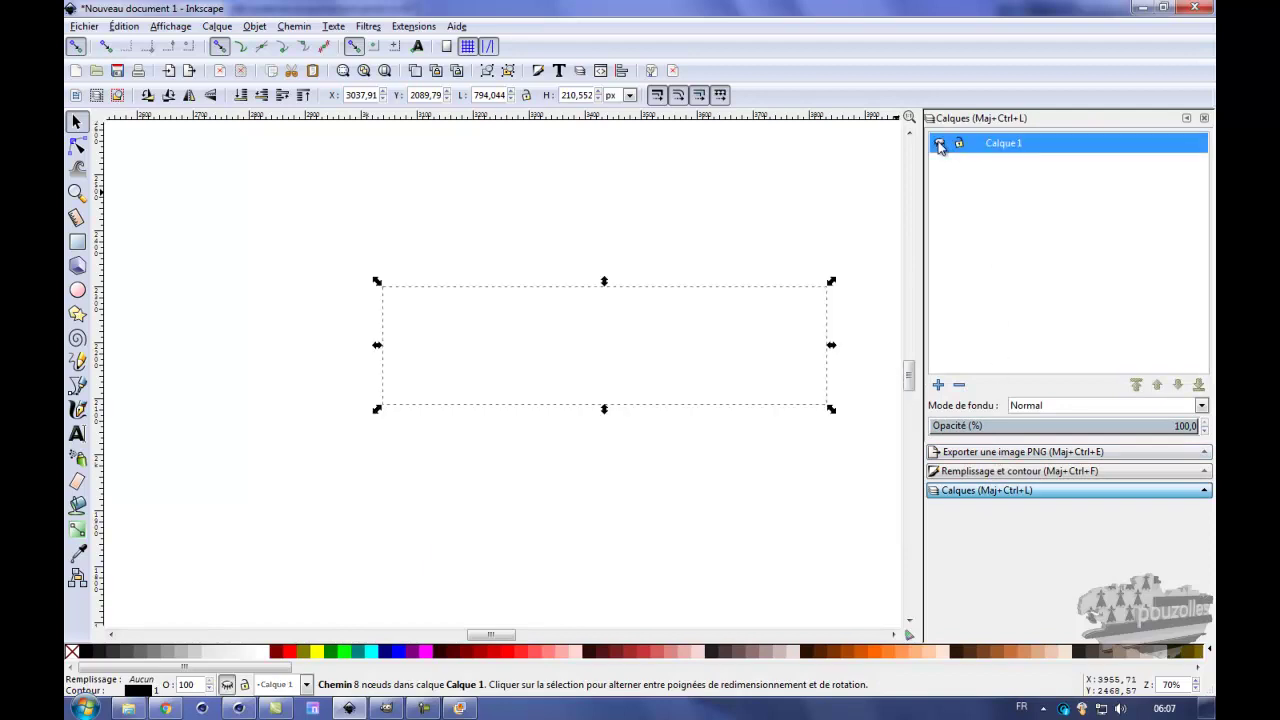
click(940, 144)
click(938, 384)
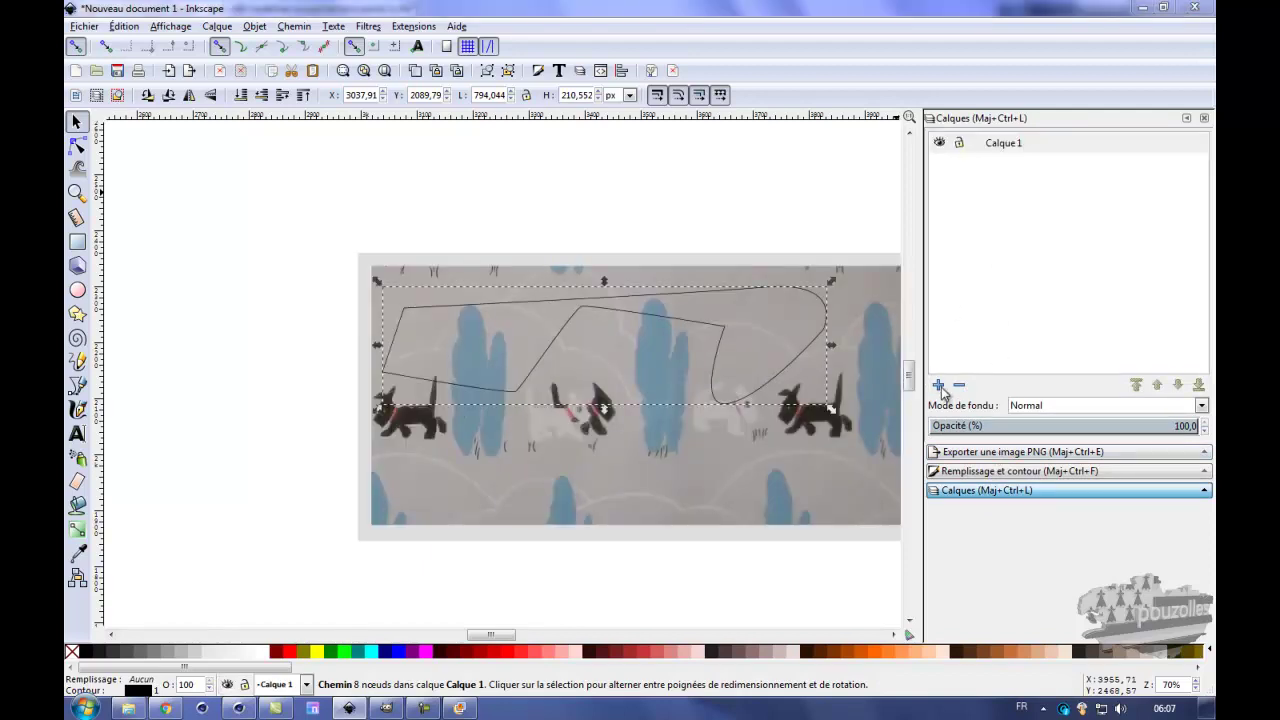
click(748, 404)
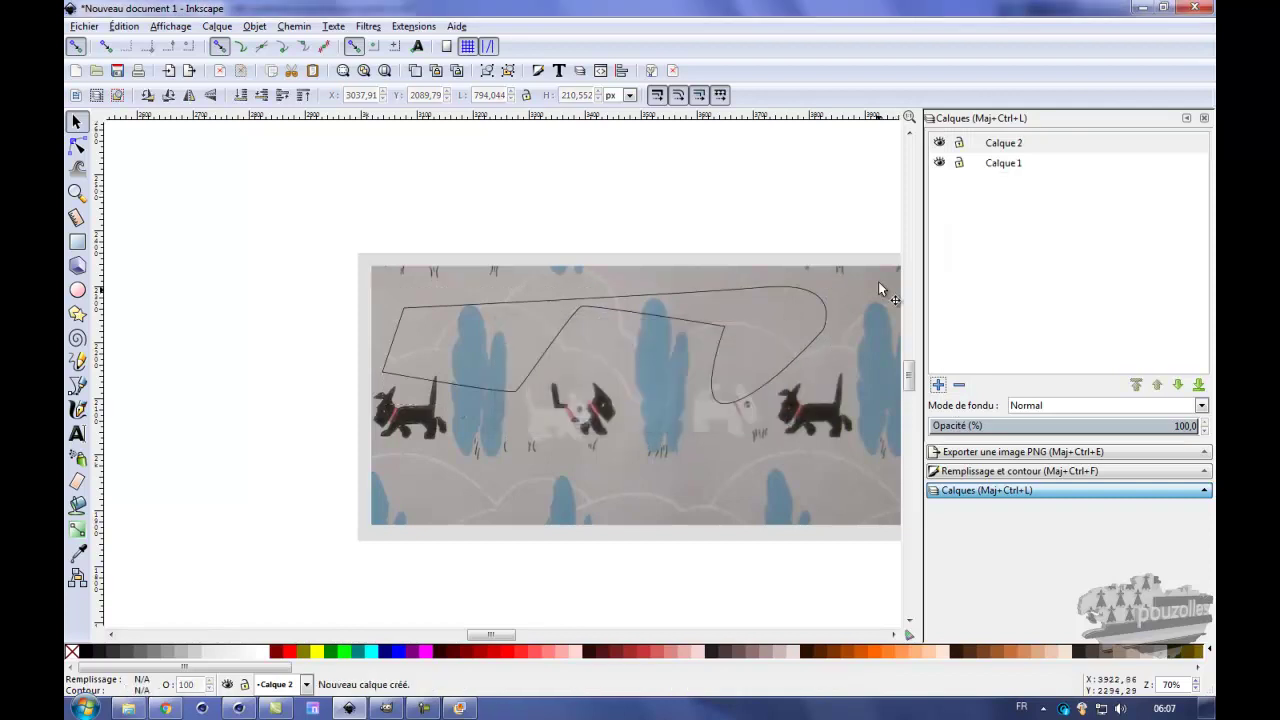
- Try a plain paste of the copied path onto the new layer and undo it
click(125, 26)
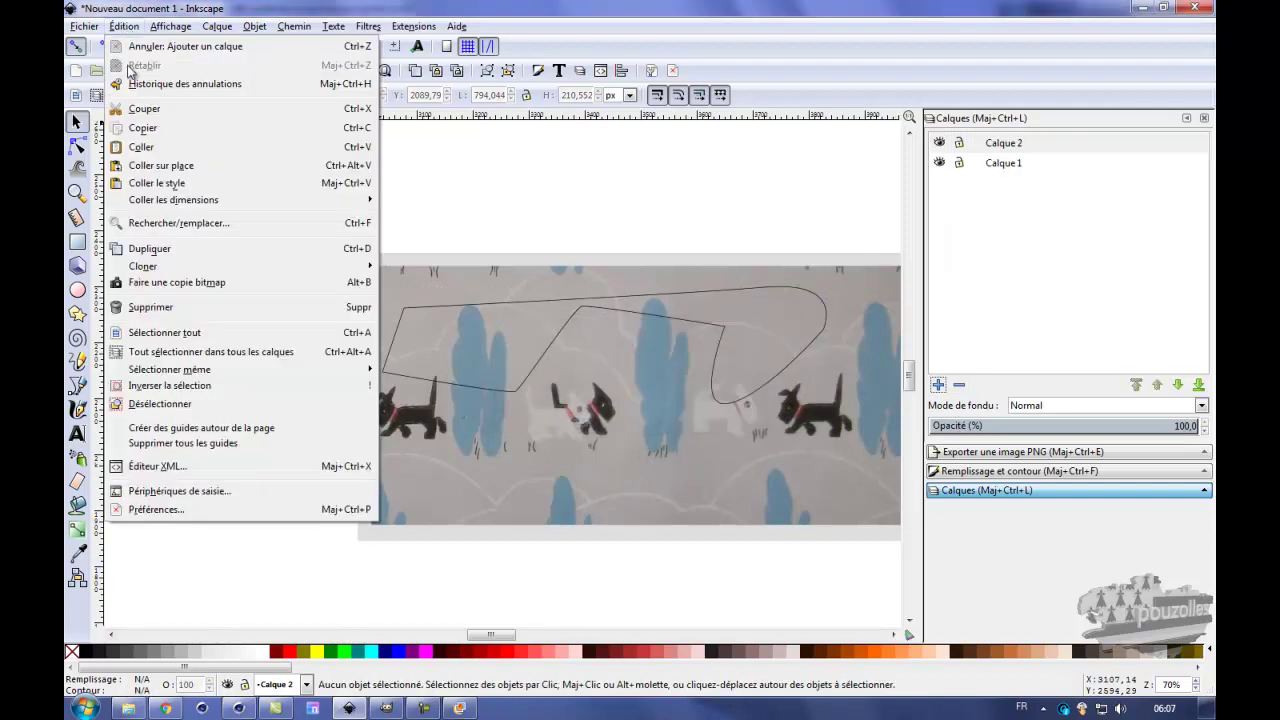
click(140, 146)
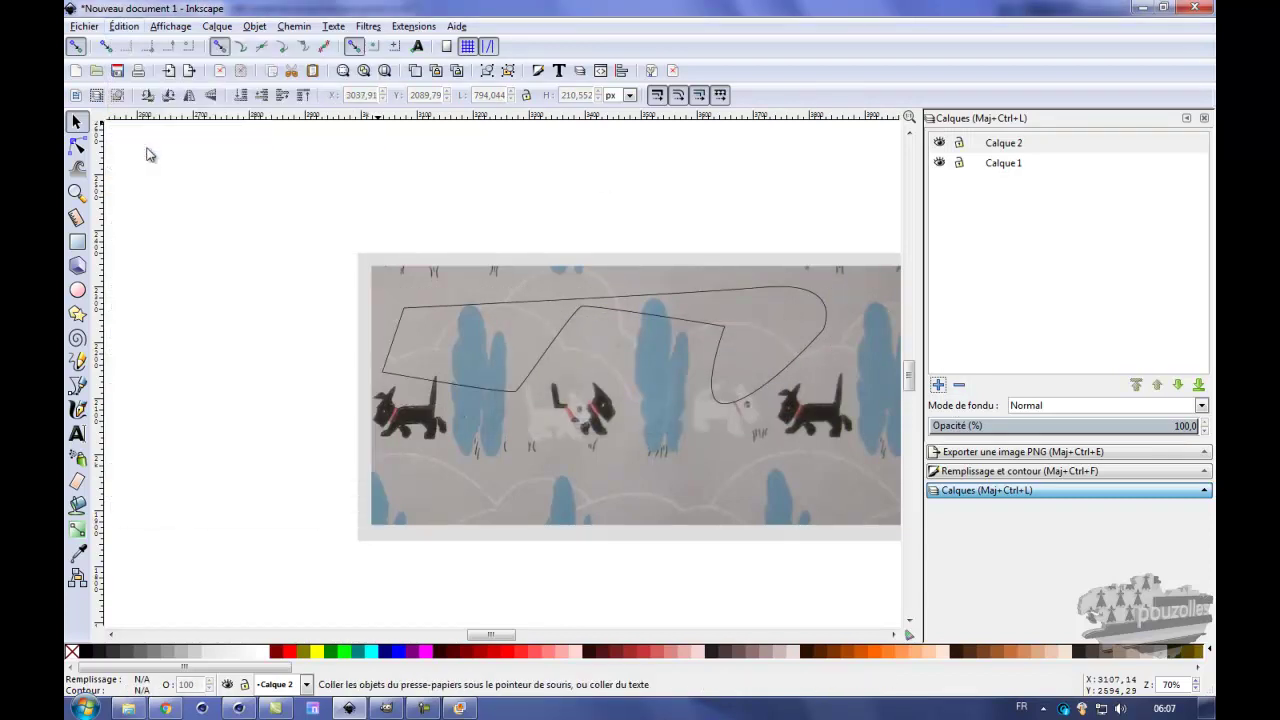
click(120, 28)
click(150, 46)
- Paste the copied path in place on Calque 2 and hide Calque 1
click(124, 26)
mouse_move(170, 205)
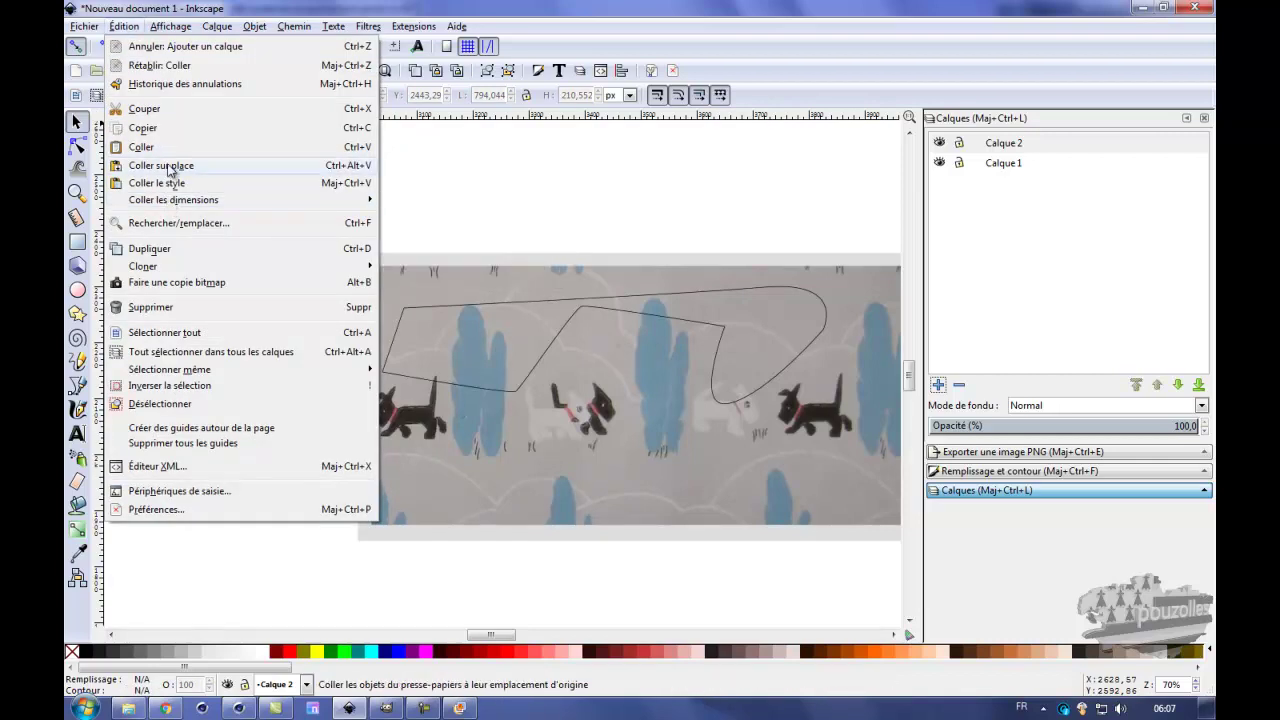
click(170, 165)
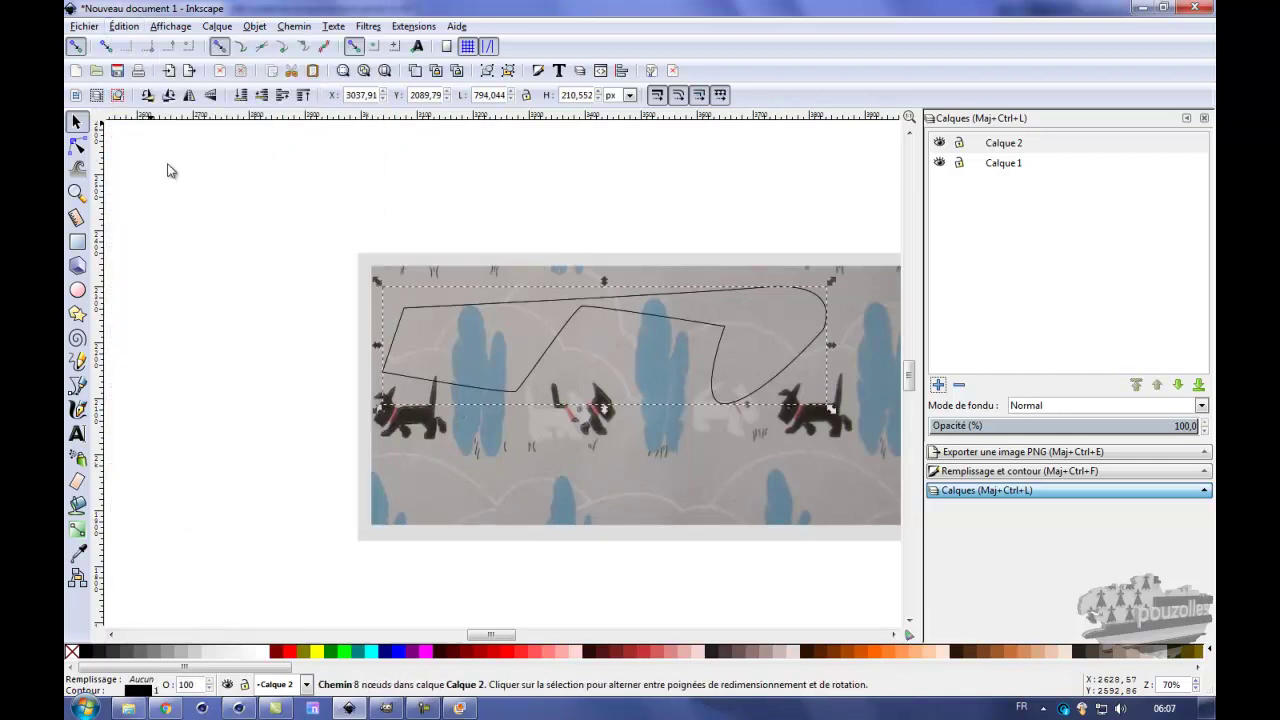
click(940, 164)
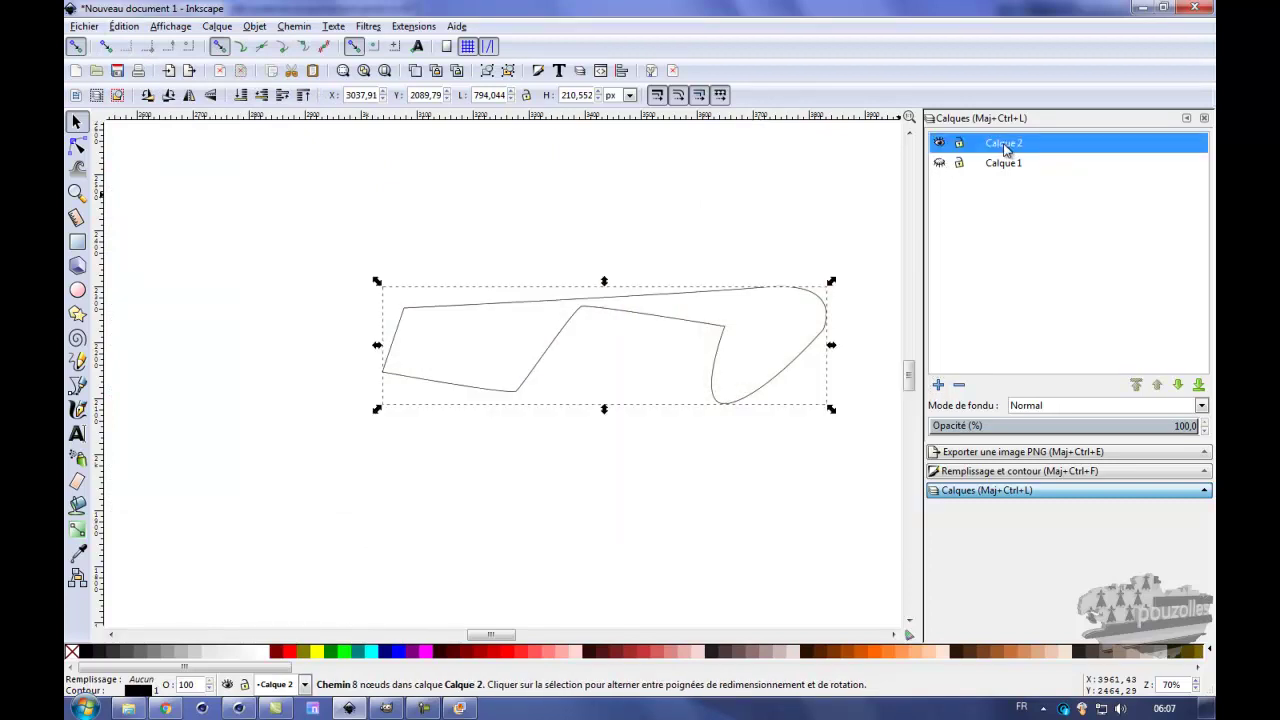
- Give the pasted path a flat orange fill with colour ff7f2a
click(997, 472)
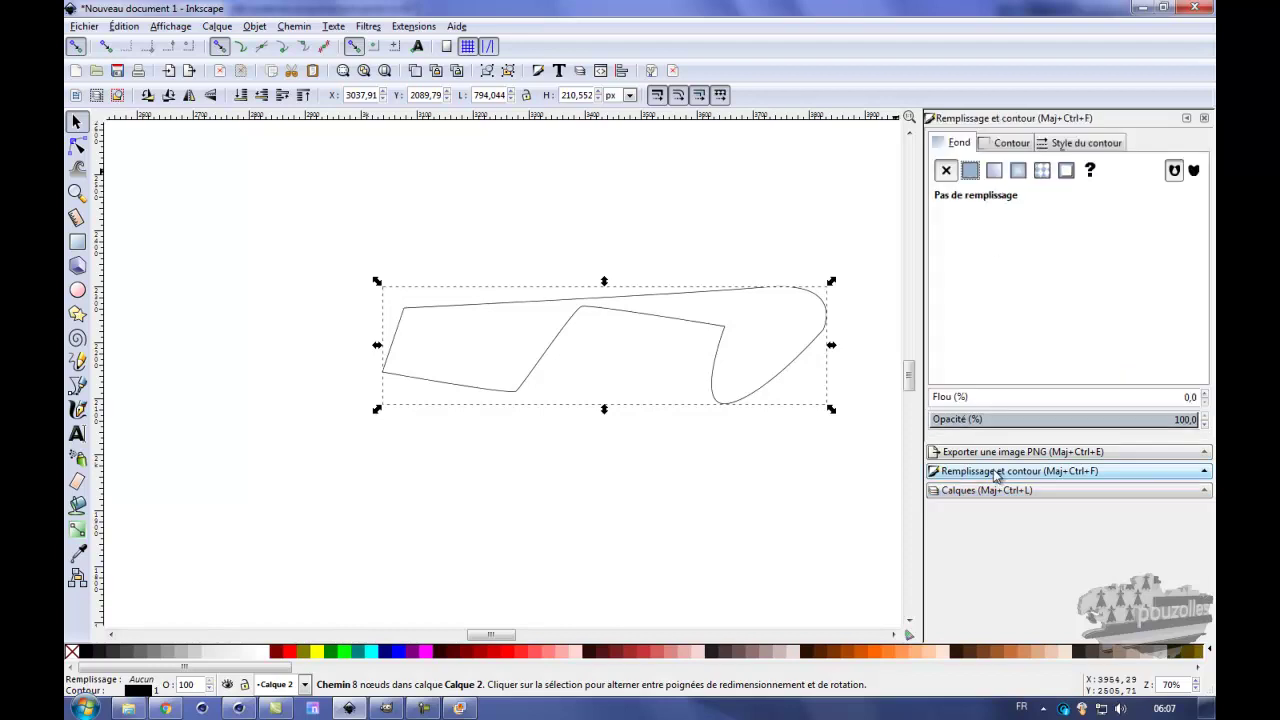
click(970, 171)
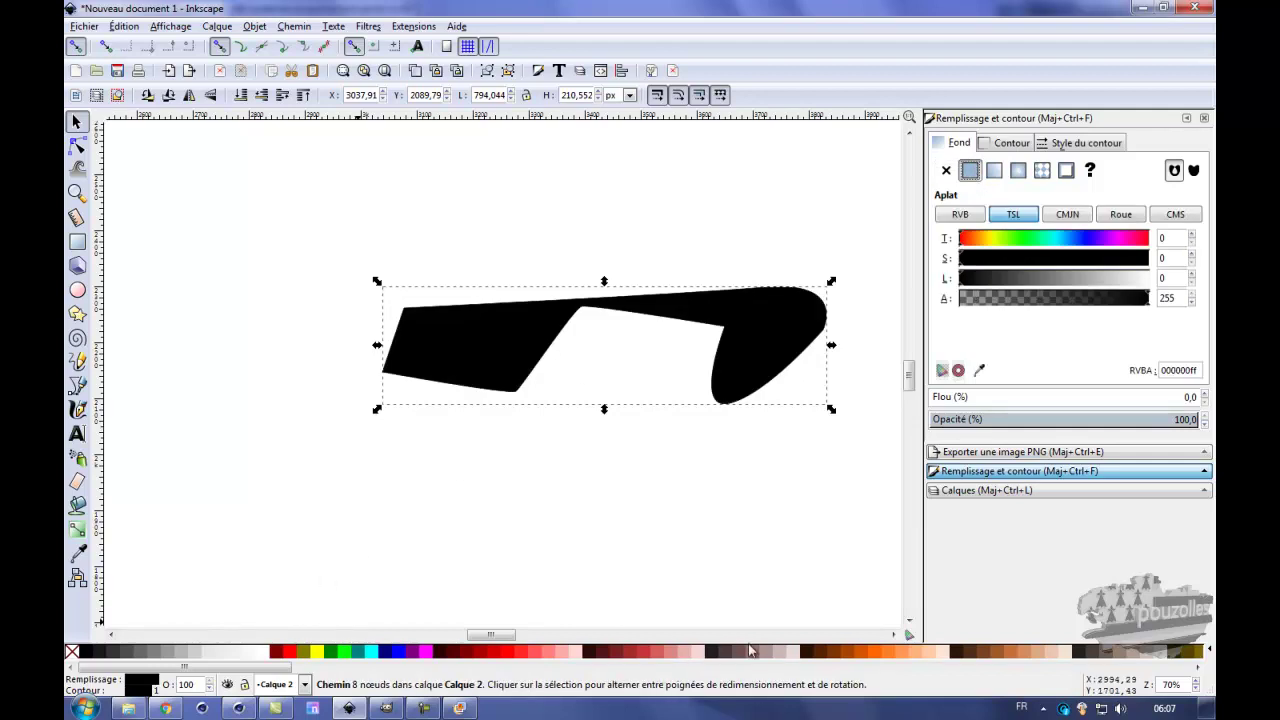
click(891, 652)
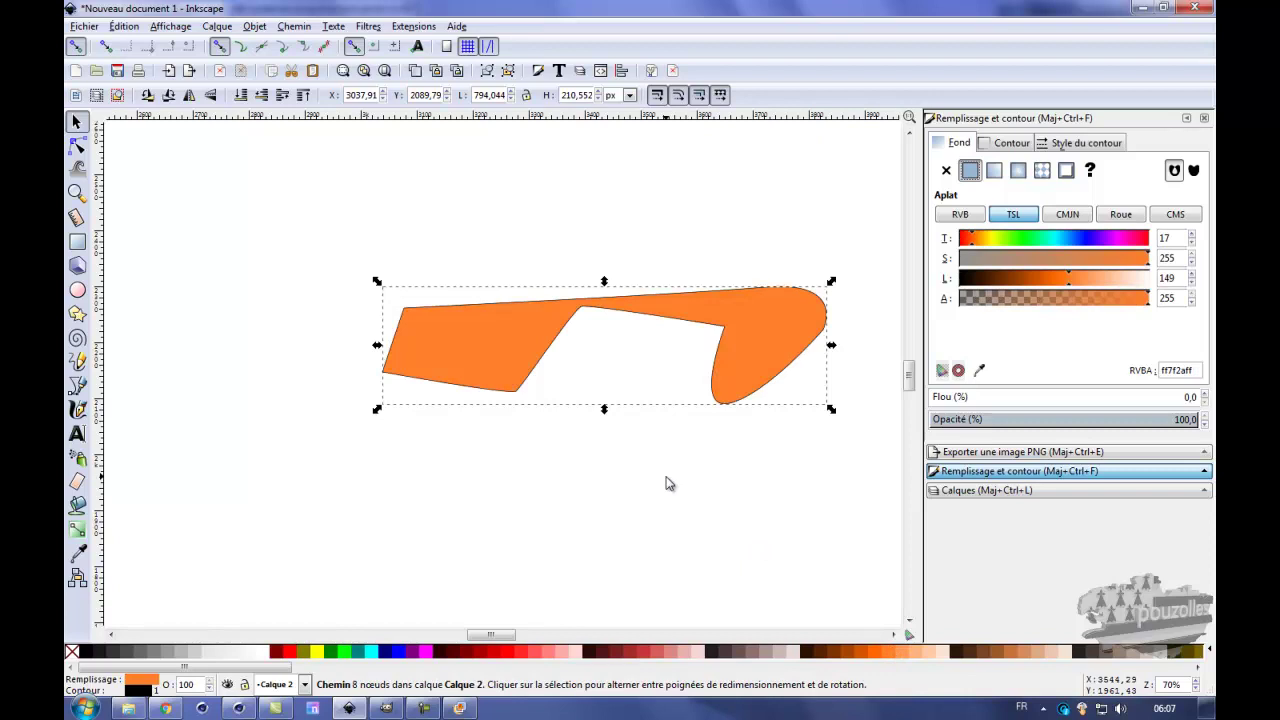
- Enlarge the orange path proportionally to about 6451 x 1711 px and position it inside the page
ctrl+scroll(669, 484, down, 6)
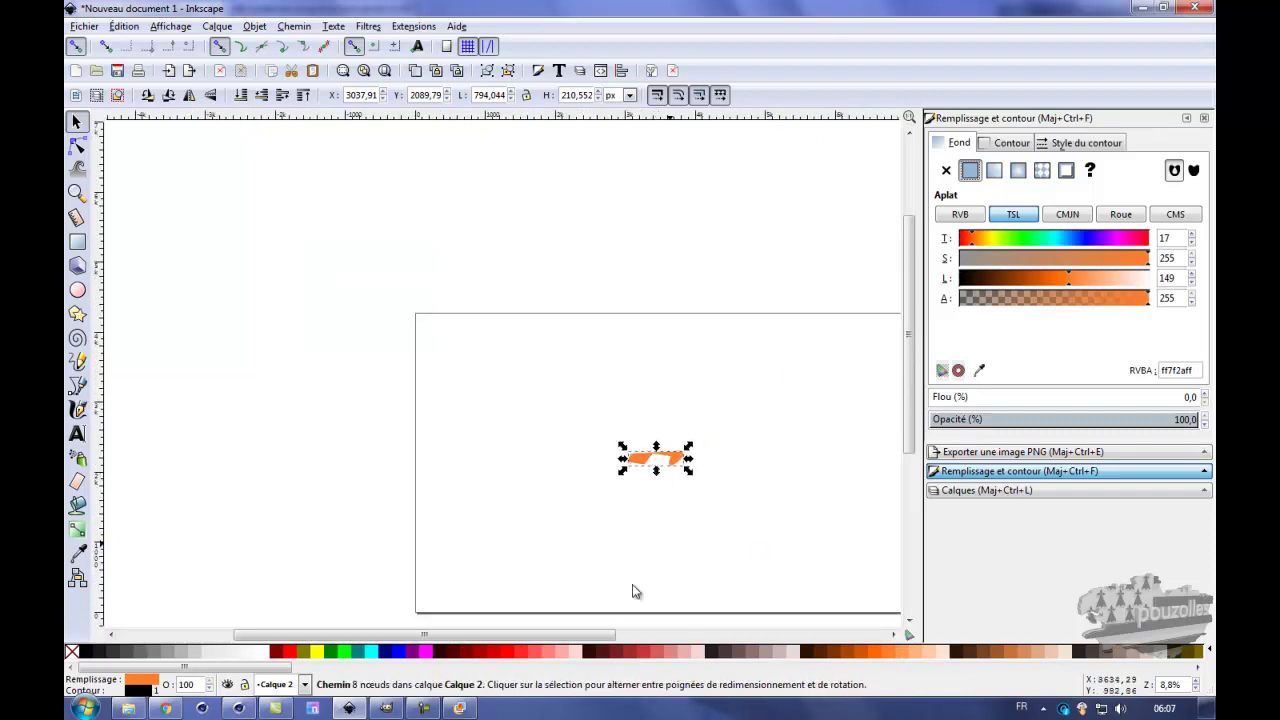
drag(568, 635, 615, 640)
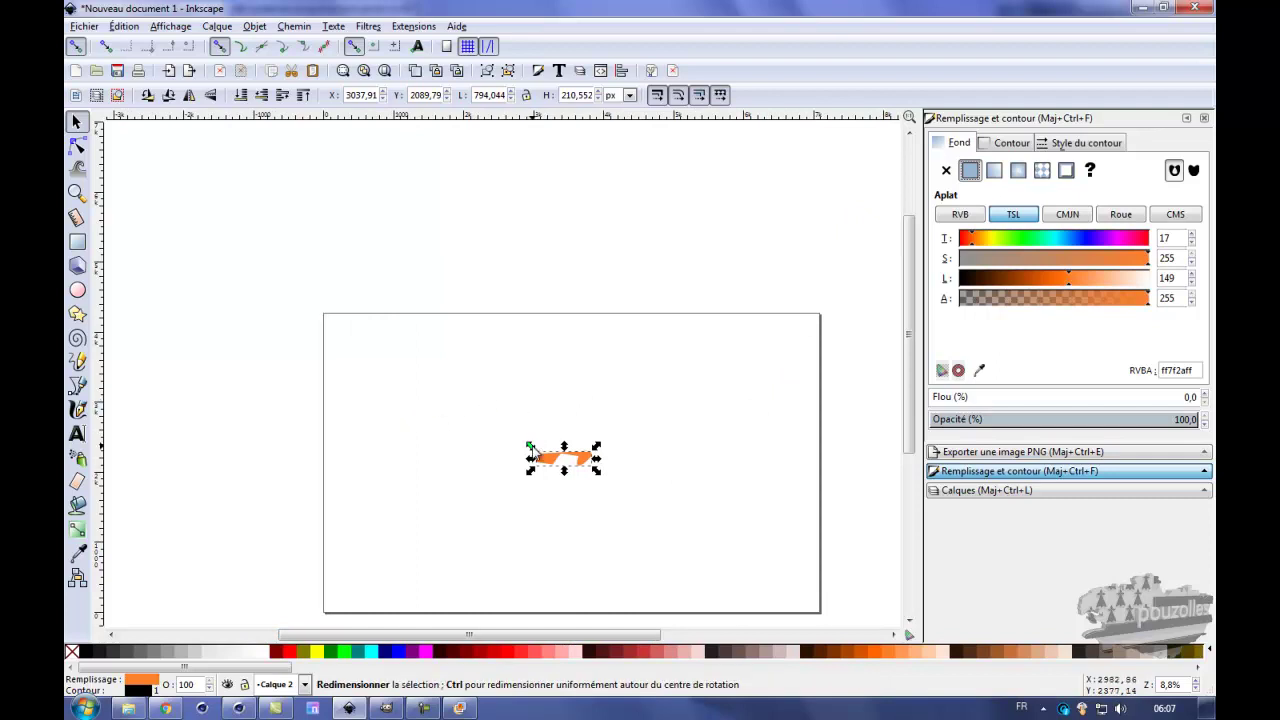
drag(531, 448, 196, 334)
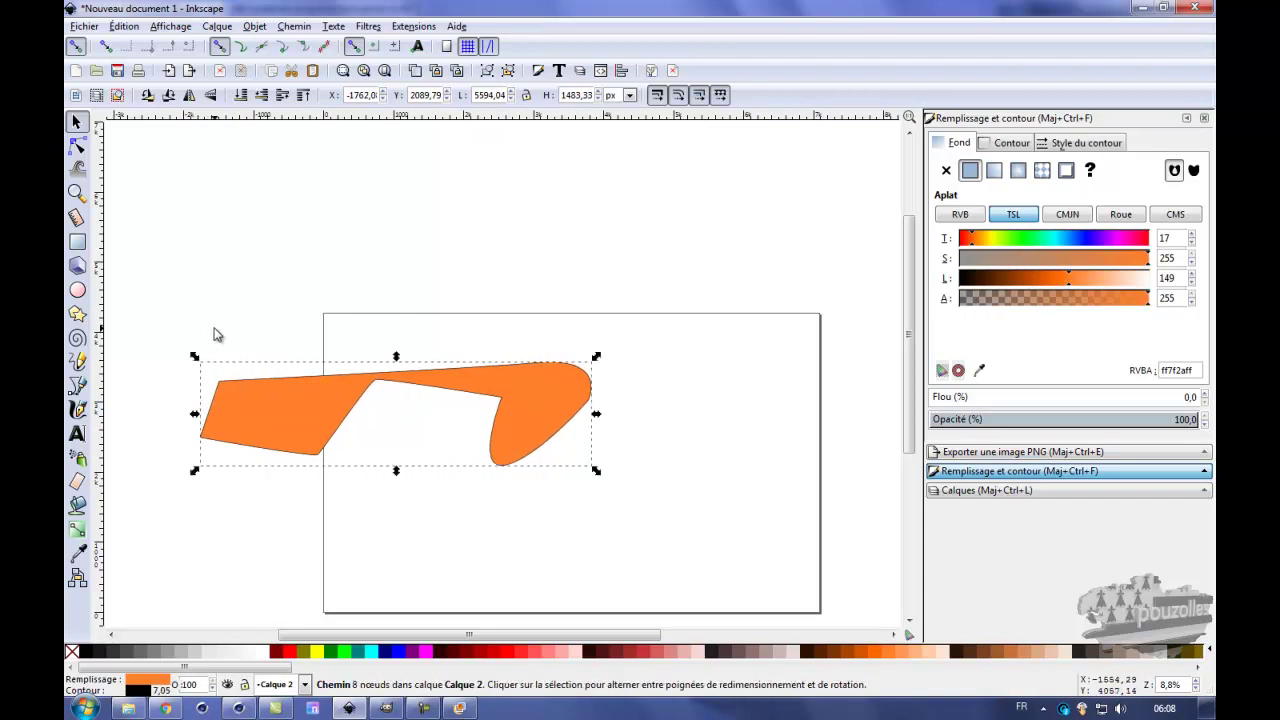
drag(350, 398, 509, 426)
ctrl+drag(352, 392, 295, 340)
drag(385, 437, 437, 443)
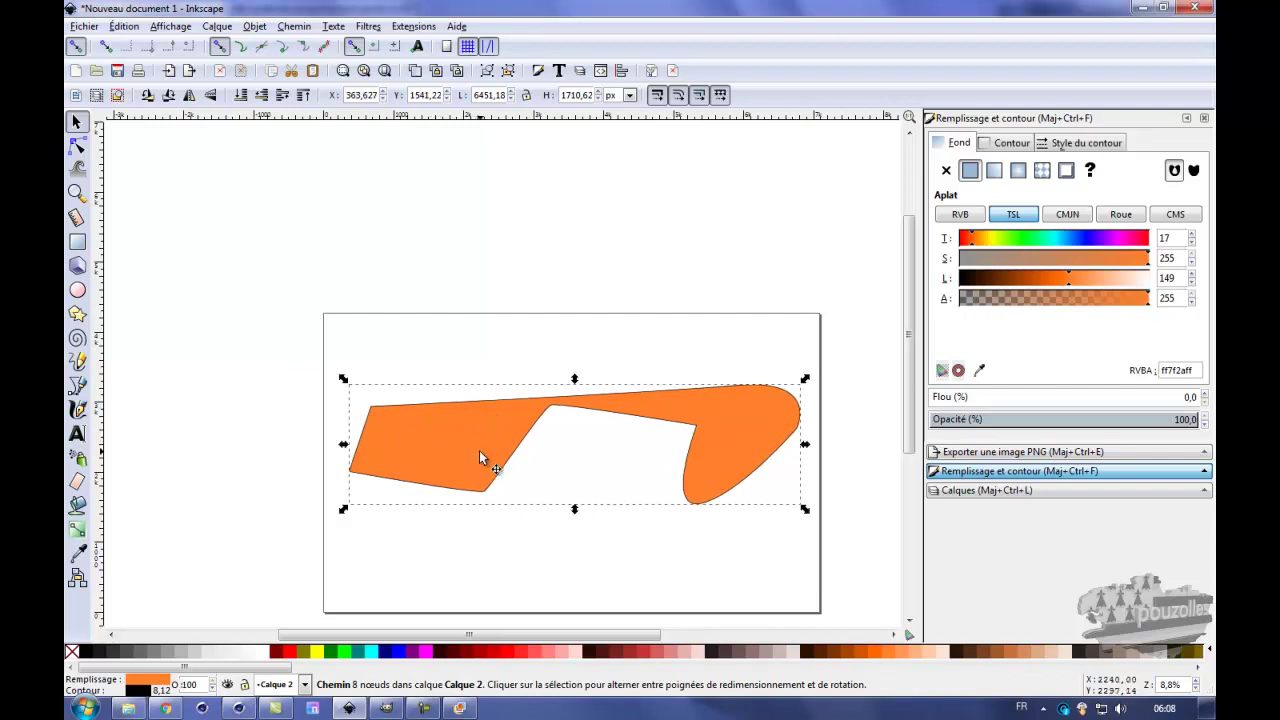
- Examine the enlarged vector path's edges close up and its overall shape on the page
ctrl+scroll(479, 451, up, 1)
ctrl+scroll(481, 451, up, 4)
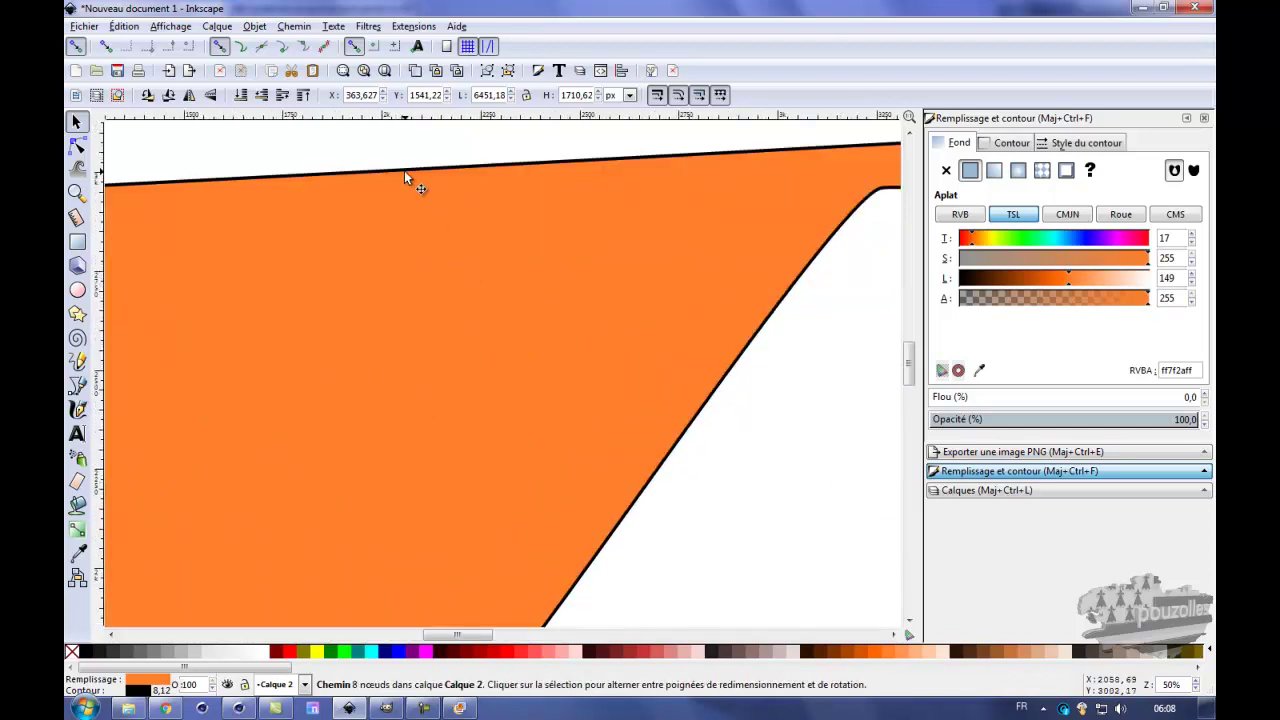
ctrl+scroll(405, 190, down, 3)
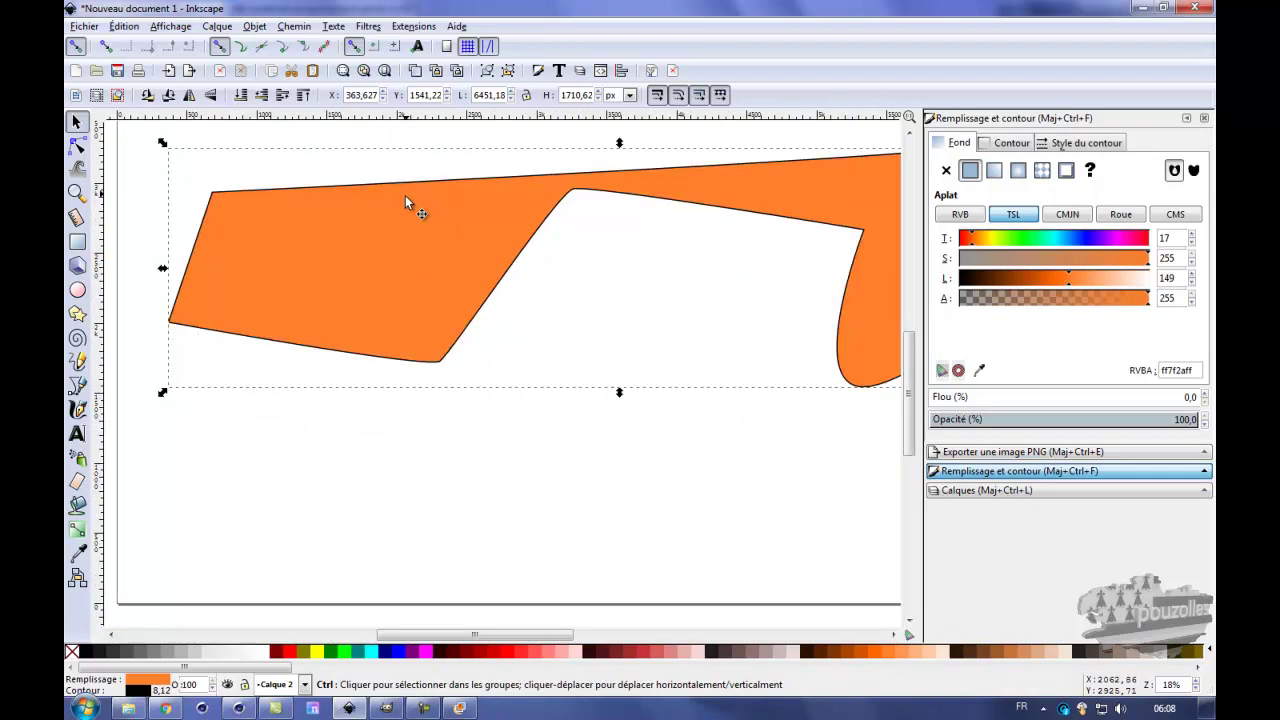
ctrl+scroll(405, 203, down, 1)
scroll(404, 215, down, 2)
scroll(402, 228, up, 2)
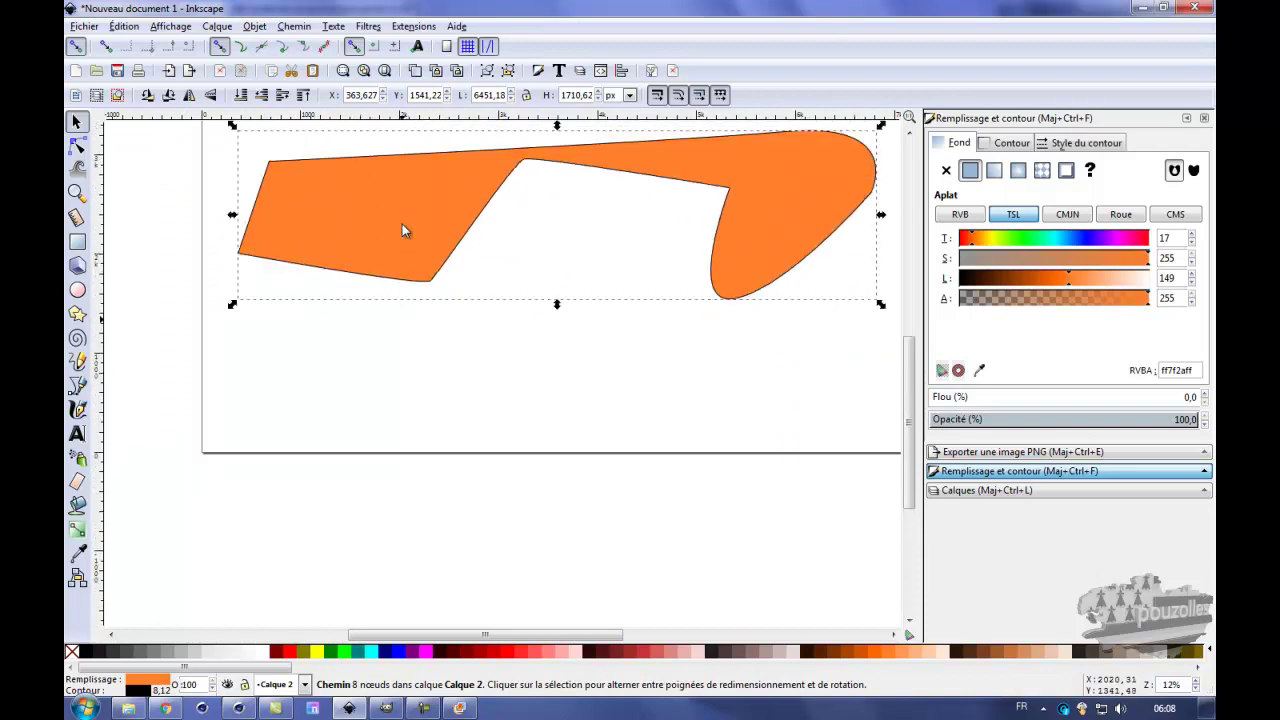
scroll(402, 230, up, 2)
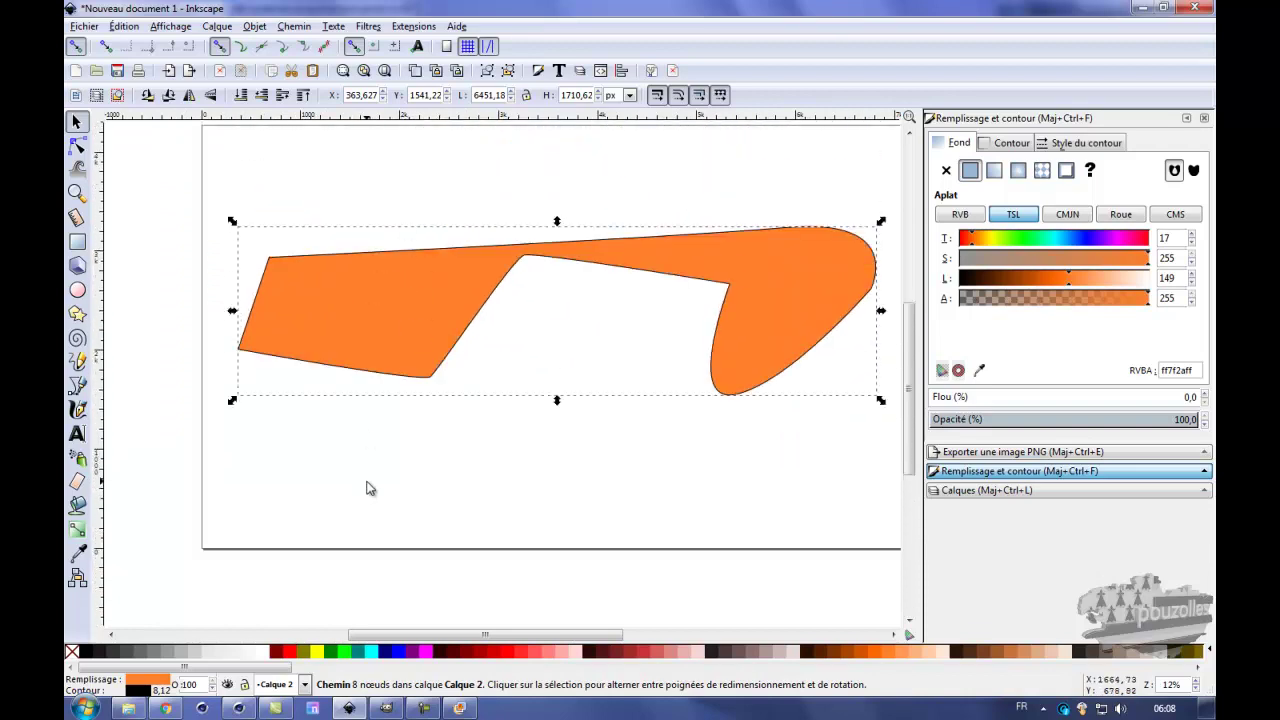
middle_drag(366, 488, 320, 519)
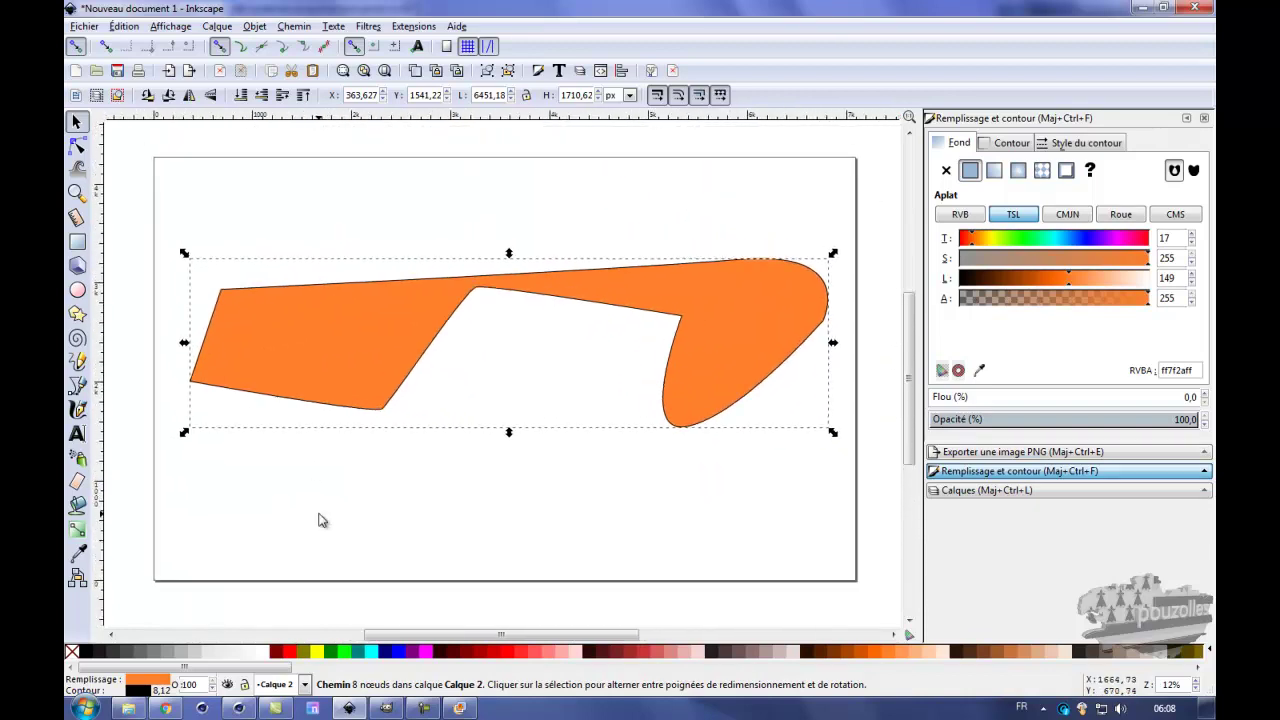
- Make the Calque 1 layer with the wallpaper image visible again
click(966, 453)
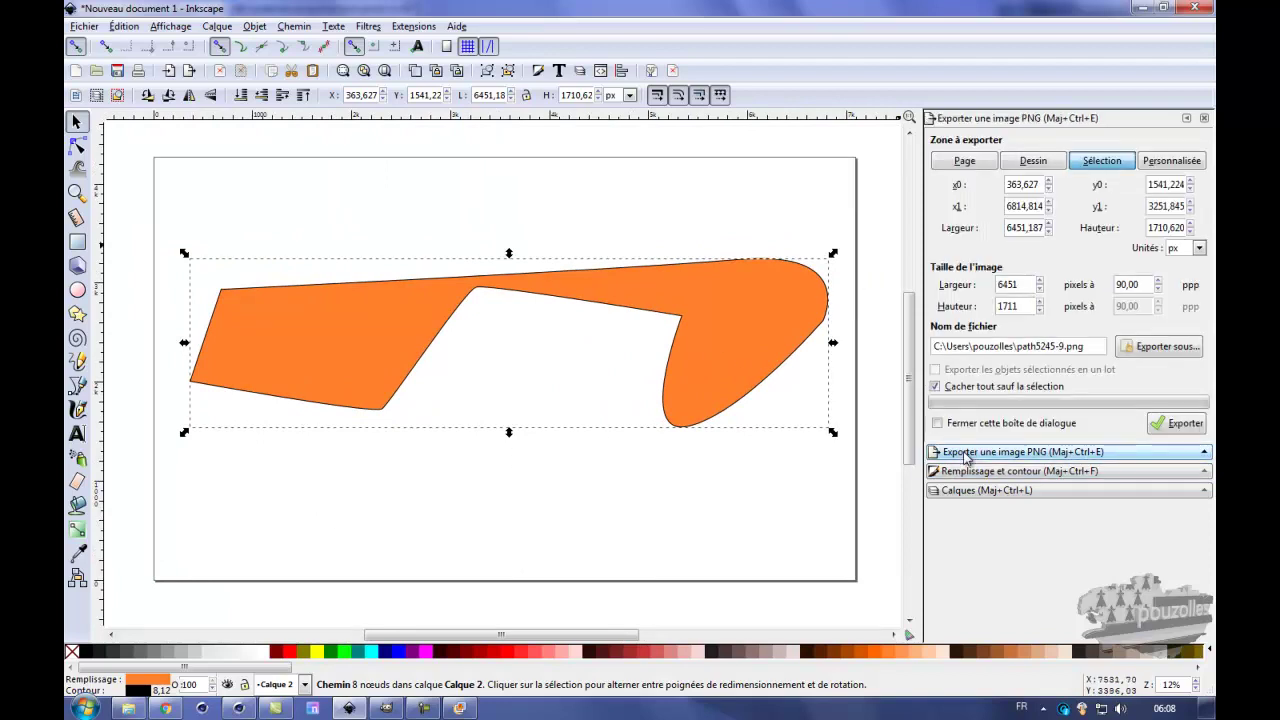
click(955, 491)
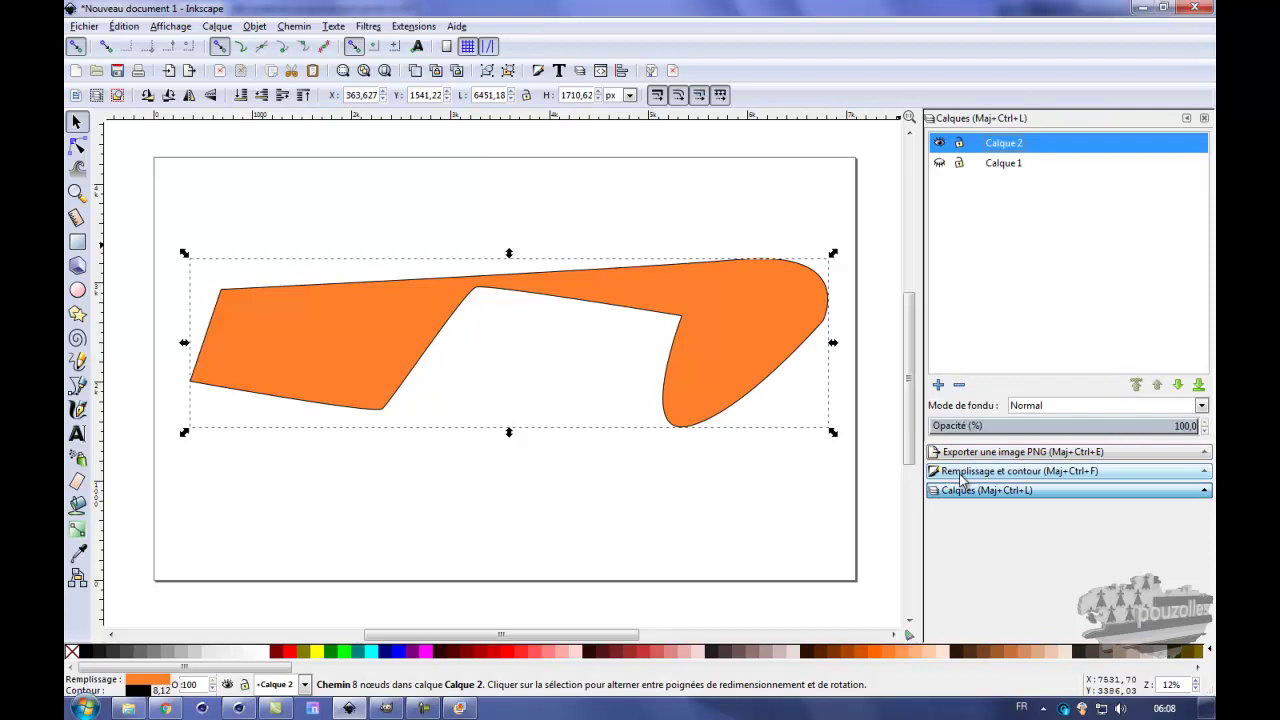
click(939, 164)
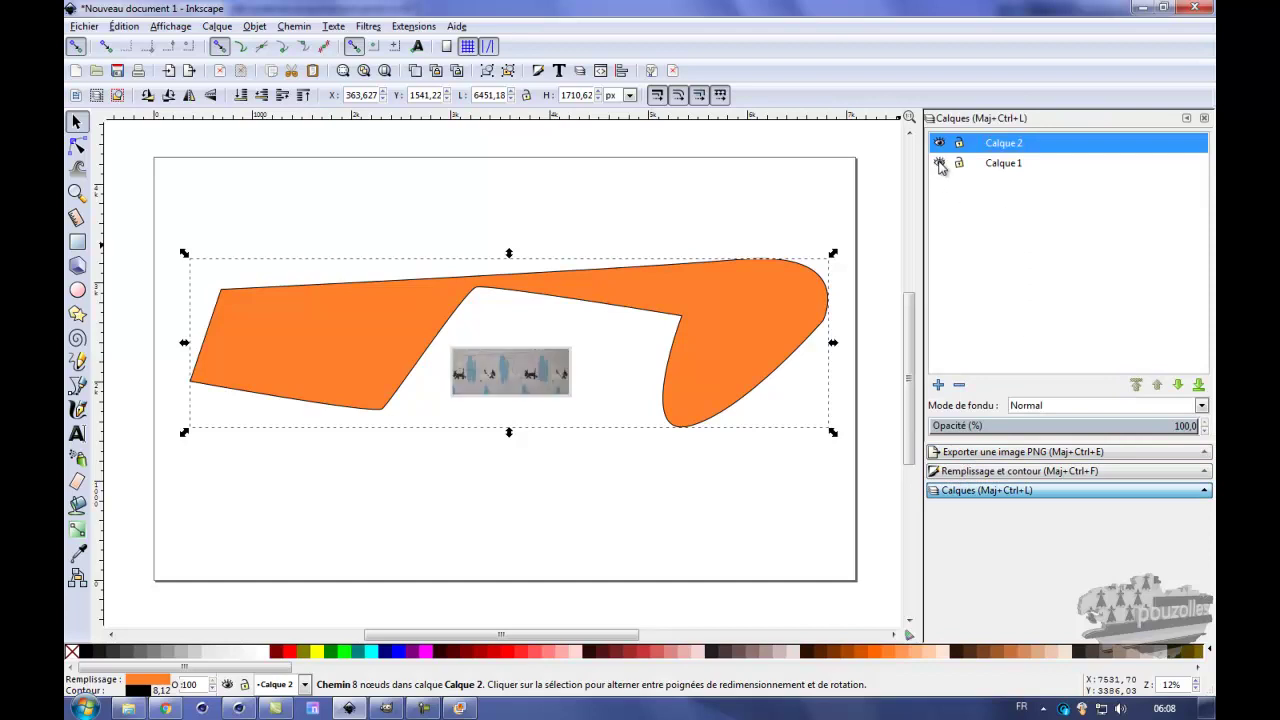
- Enlarge the dog wallpaper image to about 5299 x 2212 px, position it inside the page, and hide Calque 2
click(500, 375)
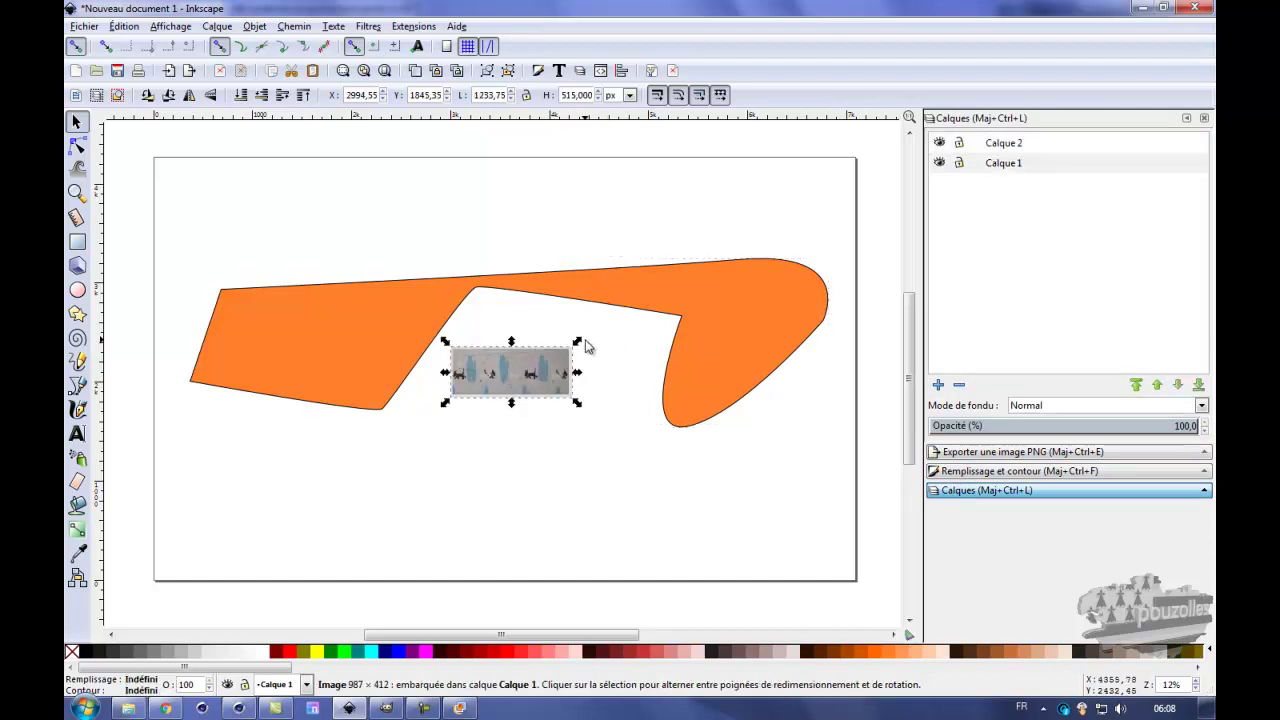
drag(577, 347, 940, 200)
drag(620, 636, 475, 652)
drag(575, 637, 518, 645)
drag(593, 330, 356, 395)
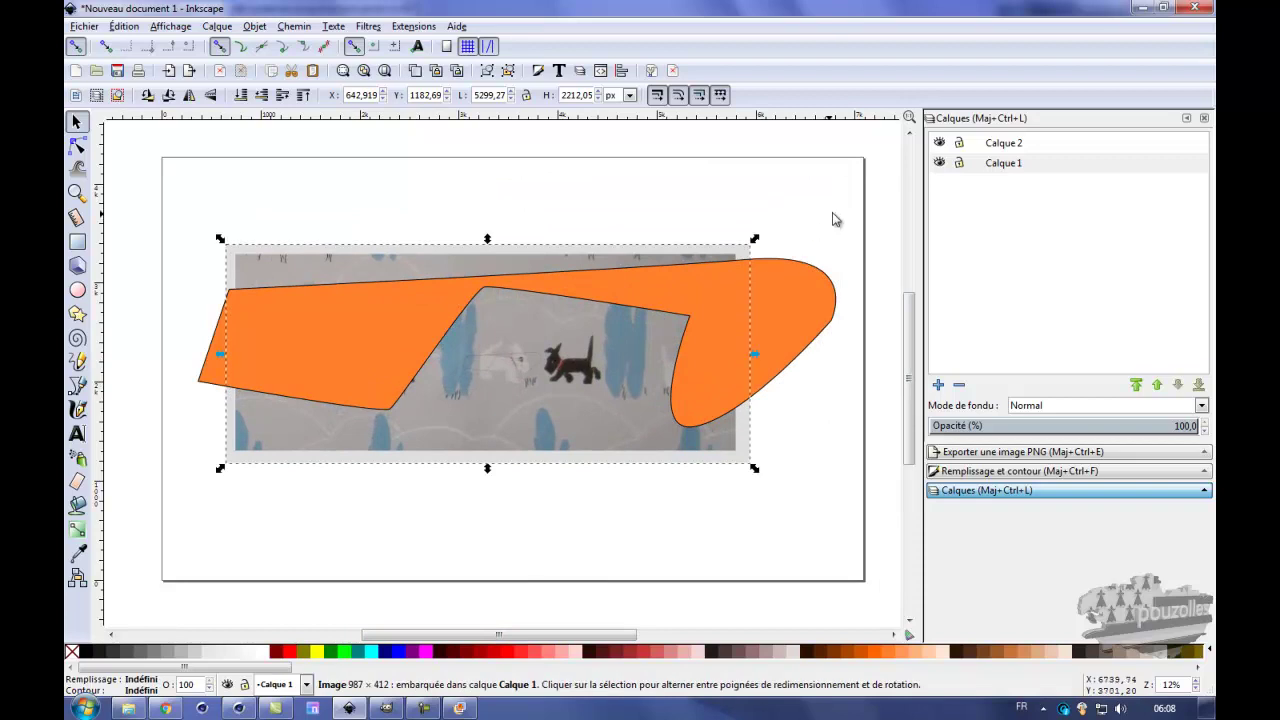
click(939, 143)
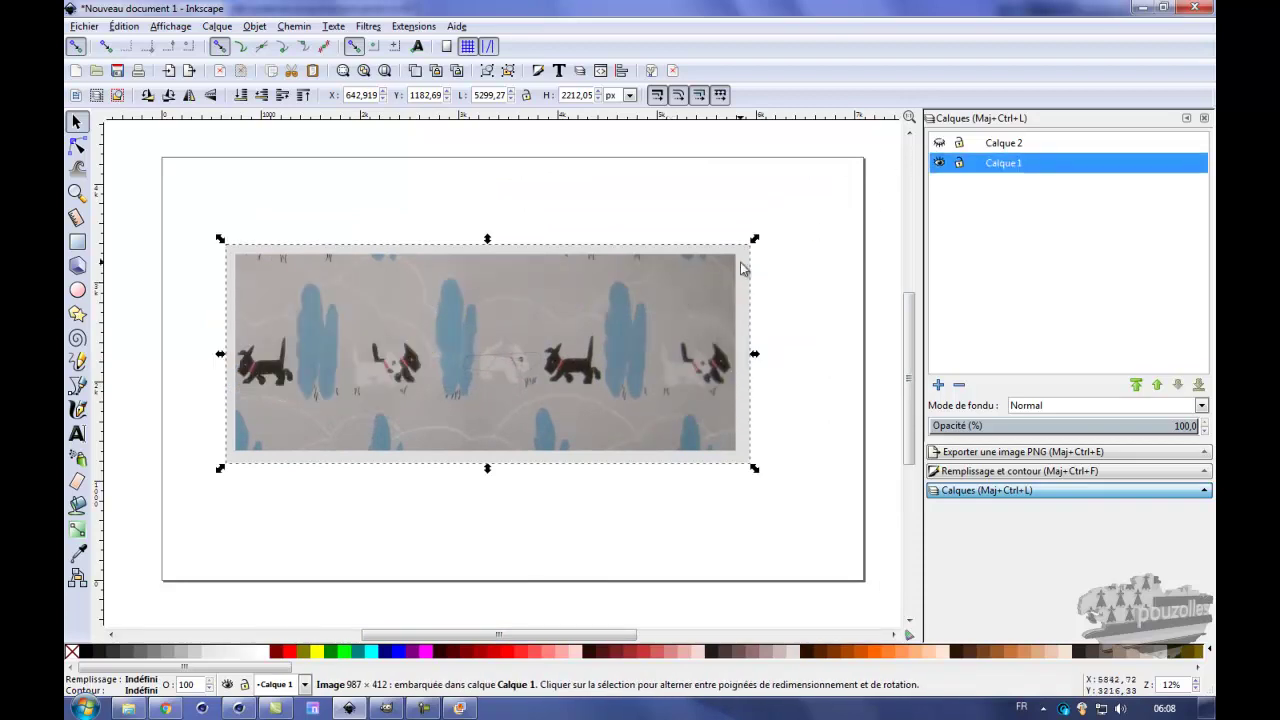
- Enlarge the dog wallpaper image proportionally to about 7096 x 2962 px so that it spans the page width
drag(755, 239, 905, 191)
ctrl+drag(227, 195, 160, 170)
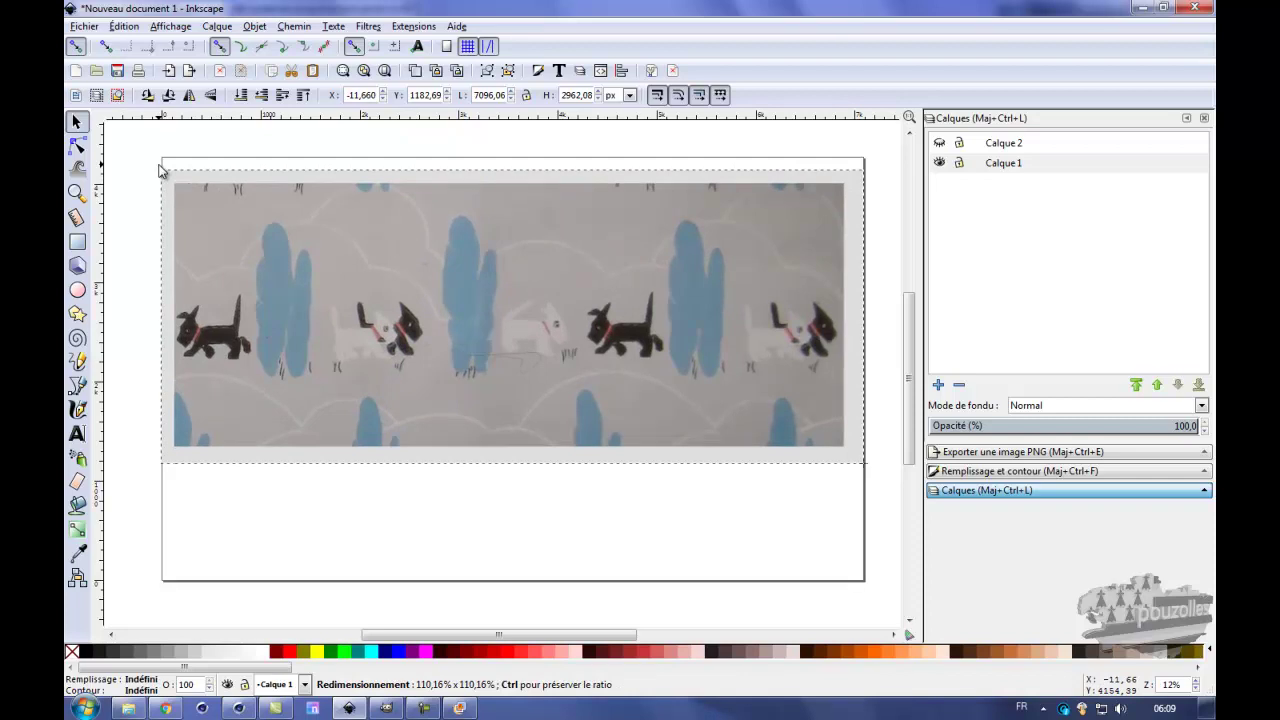
ctrl+drag(159, 170, 159, 170)
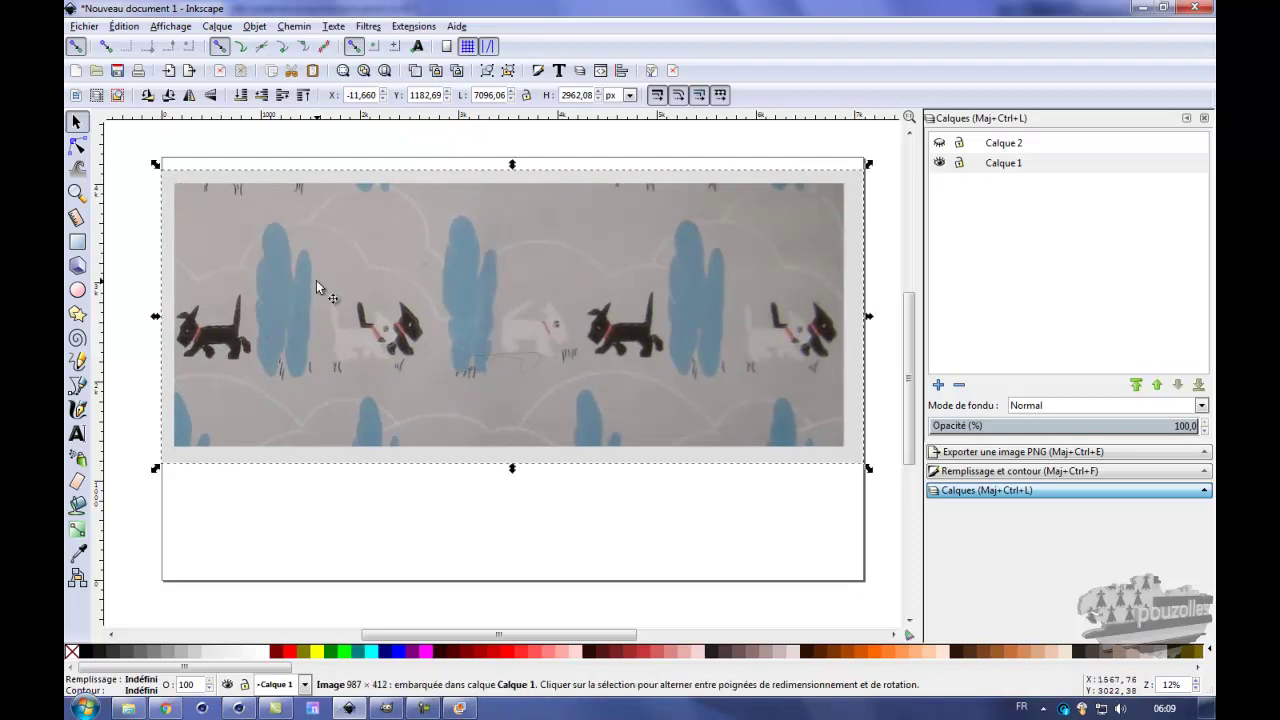
- Resize the page to the selected wallpaper image with zero margins in the document properties
ctrl+scroll(410, 289, down, 1)
ctrl+scroll(412, 289, up, 2)
ctrl+scroll(415, 291, down, 2)
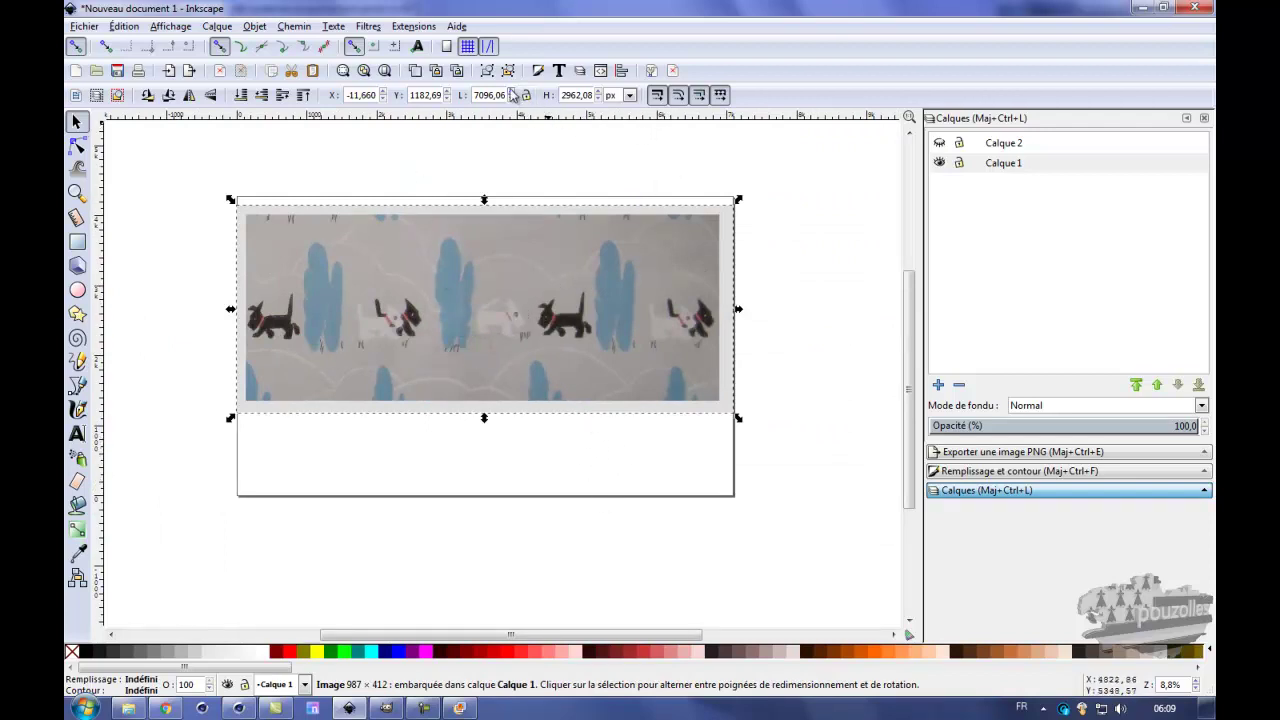
click(651, 71)
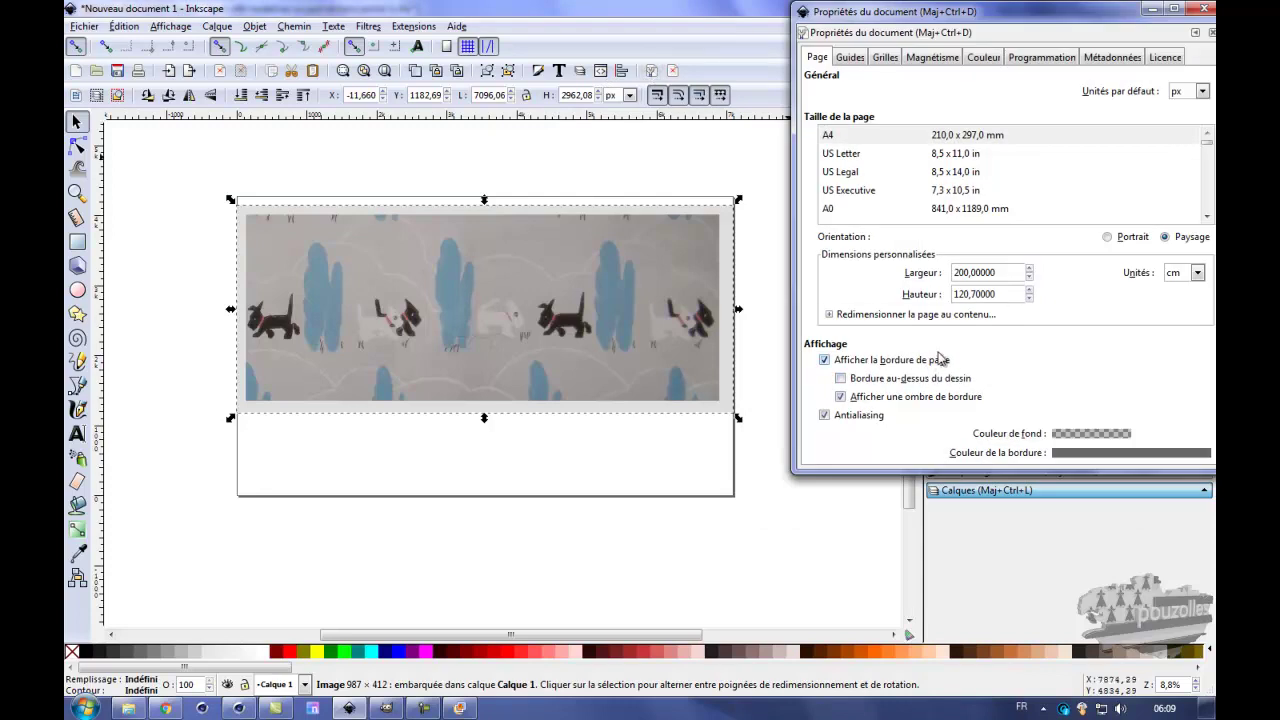
click(829, 316)
click(1000, 380)
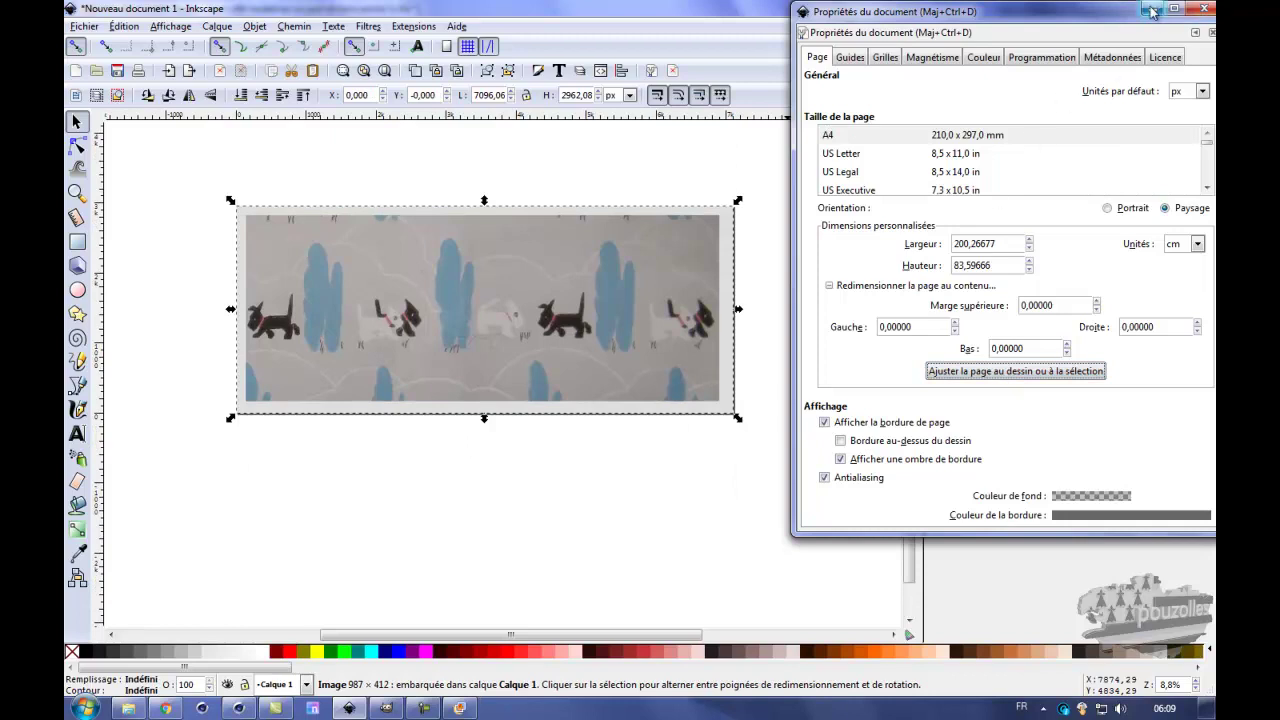
click(1196, 10)
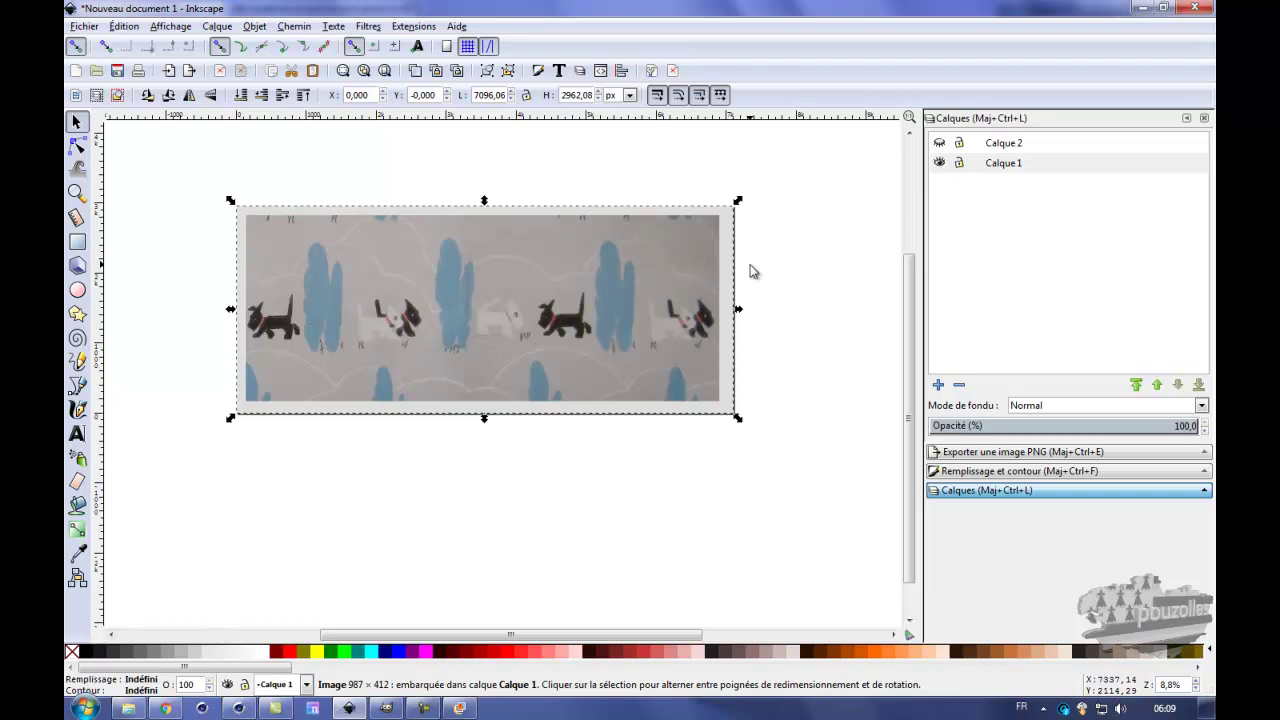
- Examine the enlarged wallpaper image close up around the dogs and blue trees, and compare it with the full view
ctrl+scroll(401, 298, up, 2)
ctrl+scroll(403, 297, up, 3)
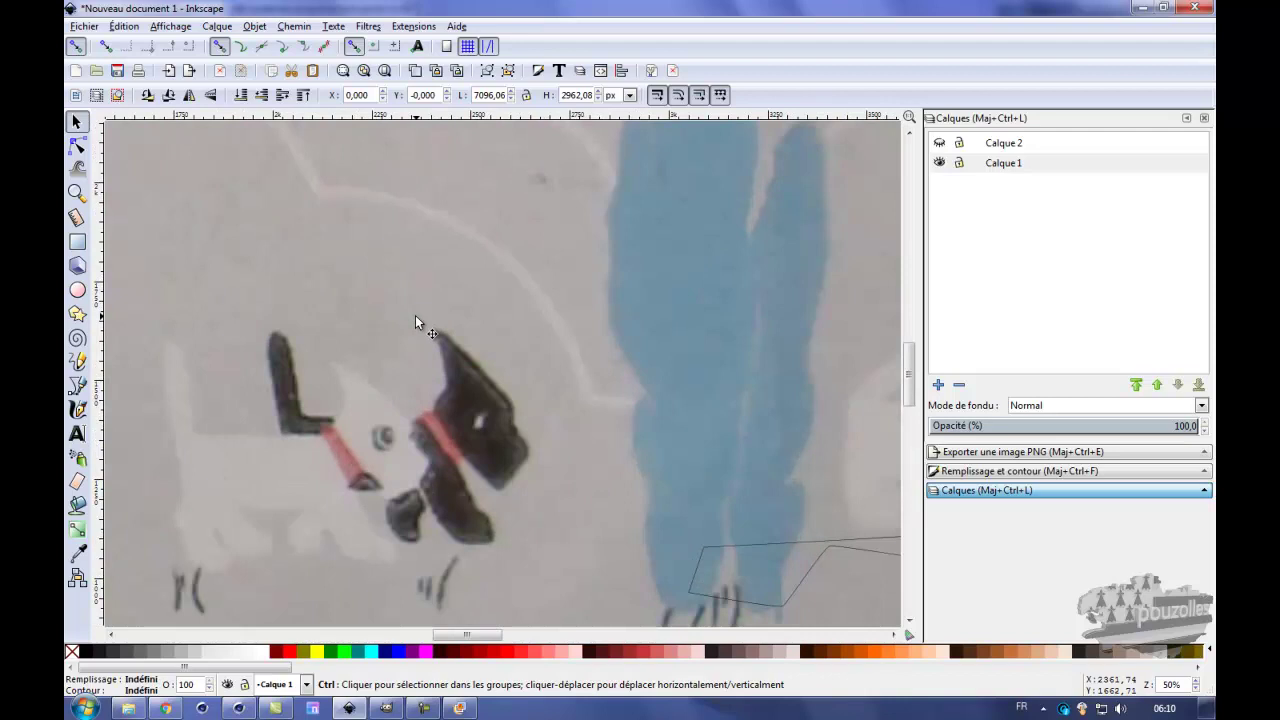
ctrl+scroll(415, 315, down, 4)
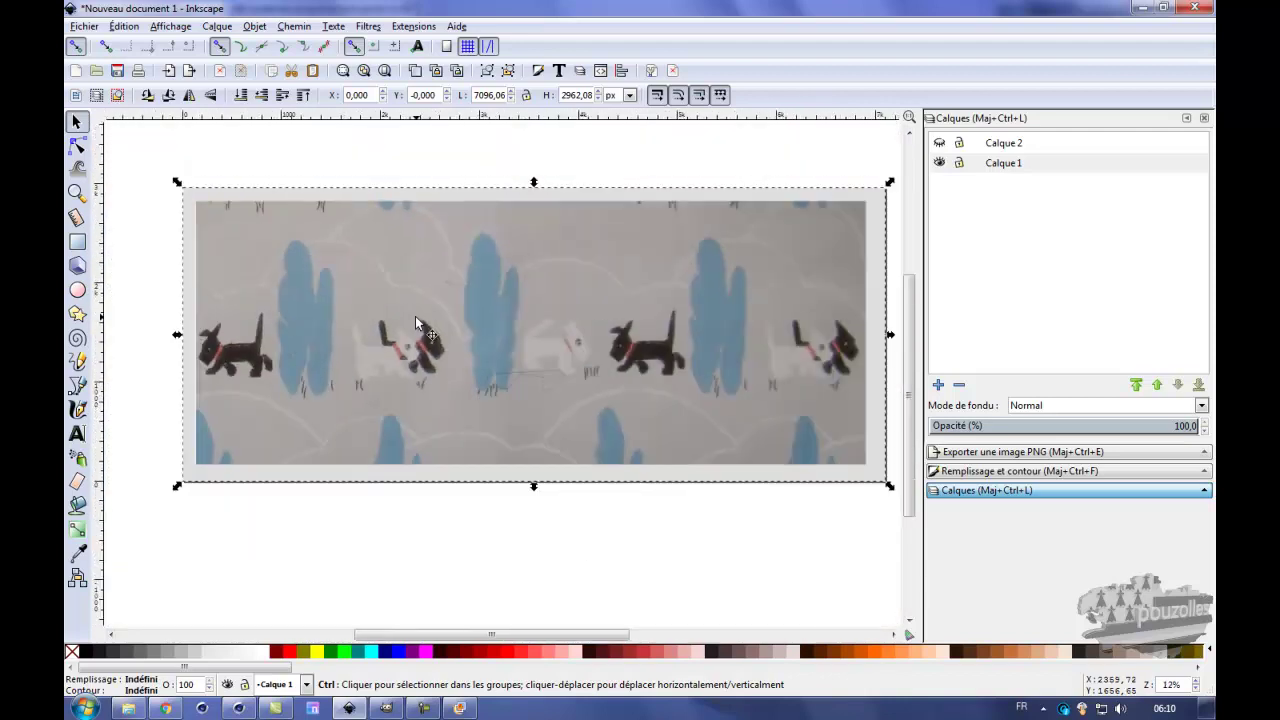
ctrl+scroll(500, 324, up, 5)
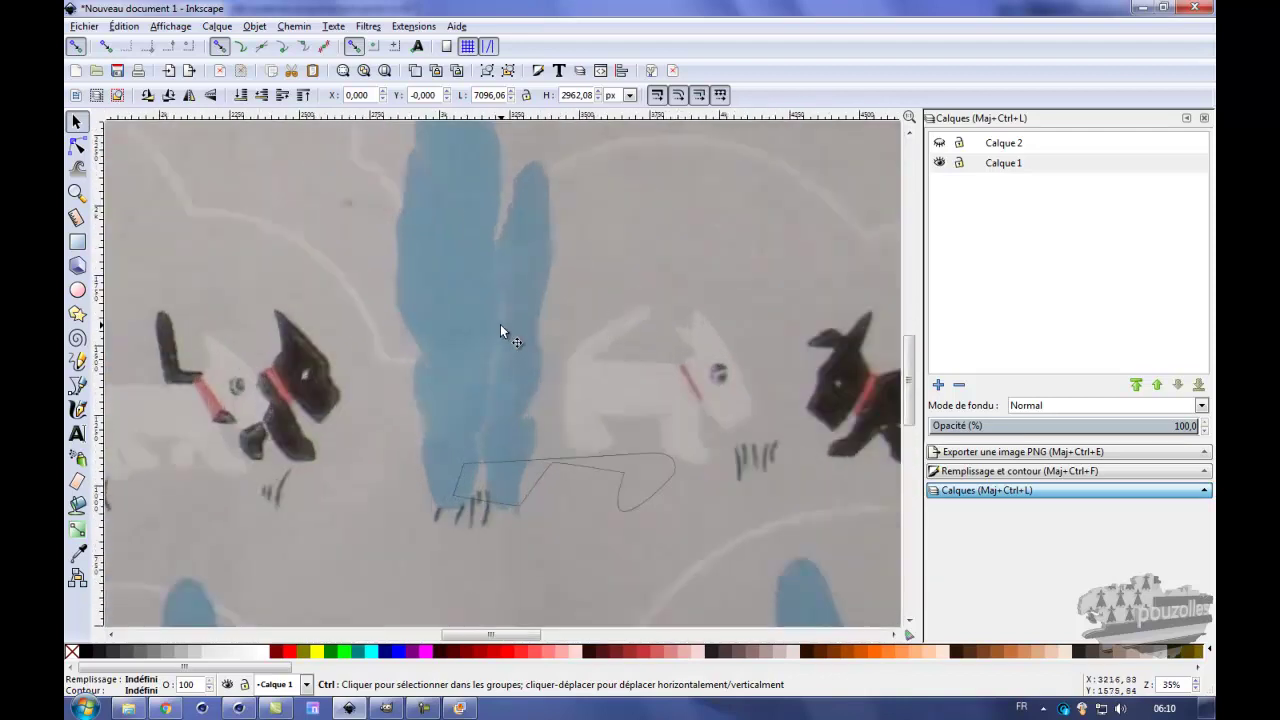
ctrl+scroll(500, 324, down, 1)
ctrl+scroll(500, 324, up, 1)
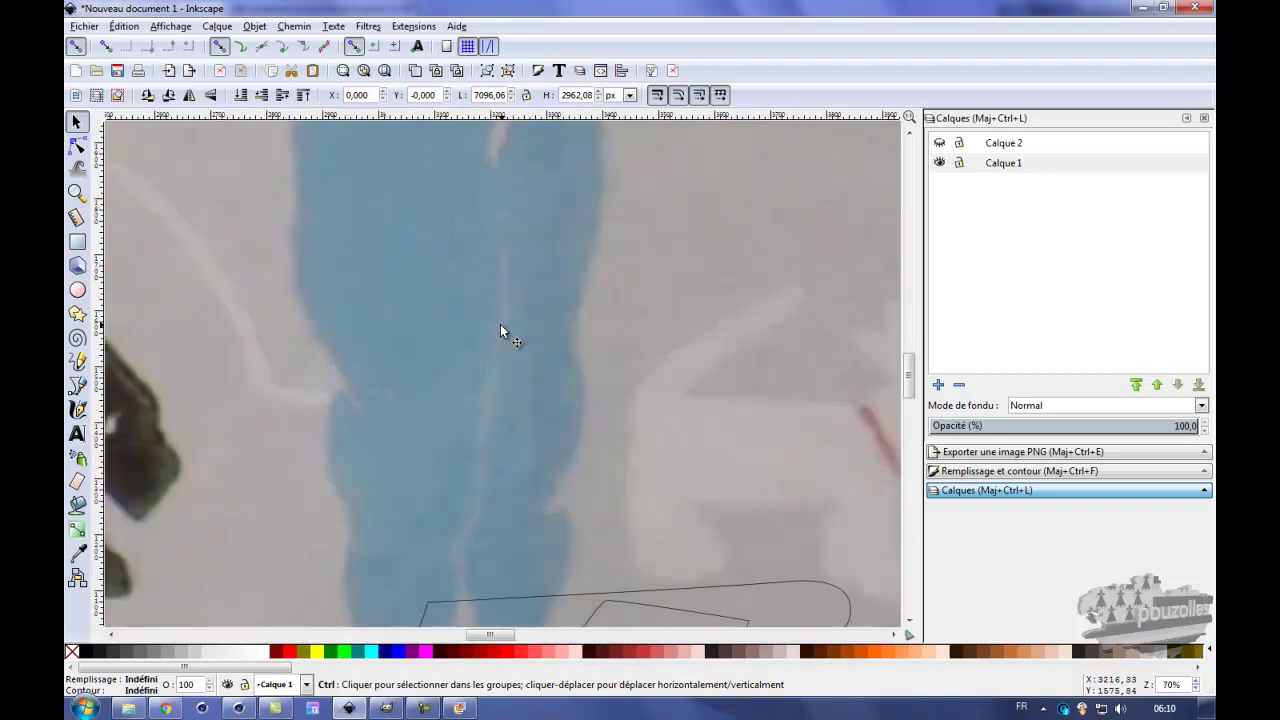
ctrl+scroll(500, 324, down, 5)
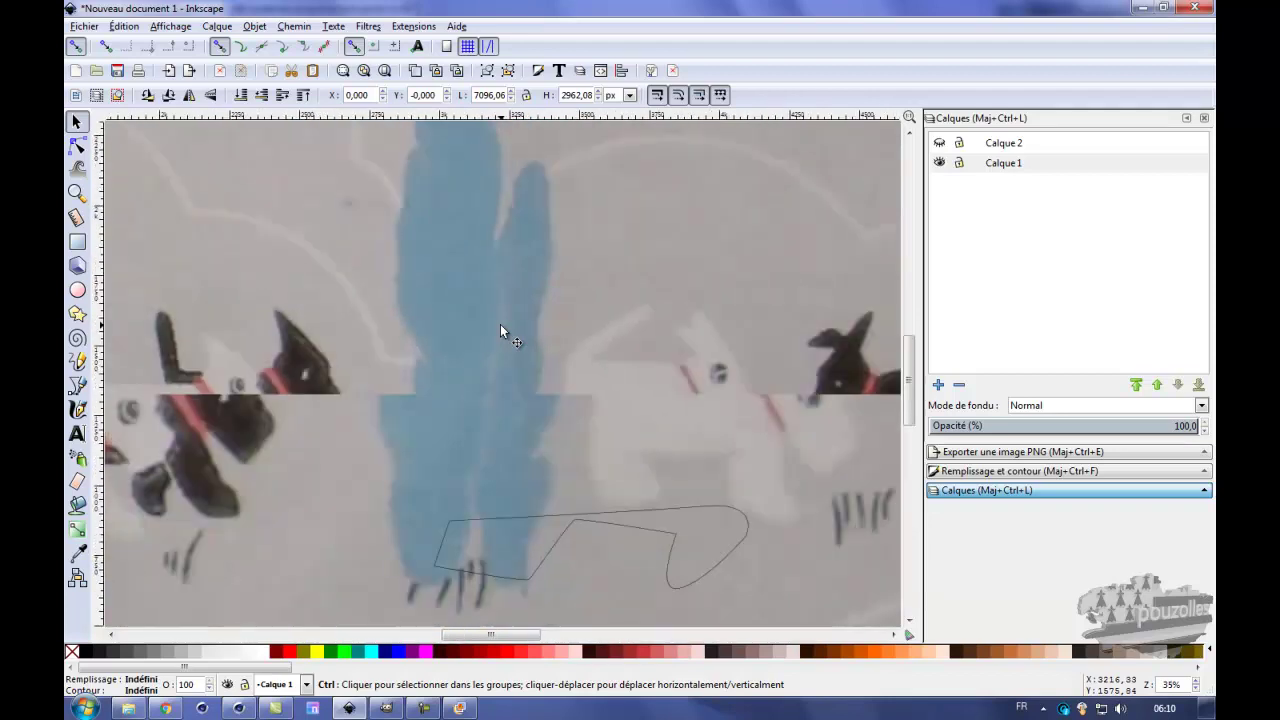
scroll(500, 325, down, 1)
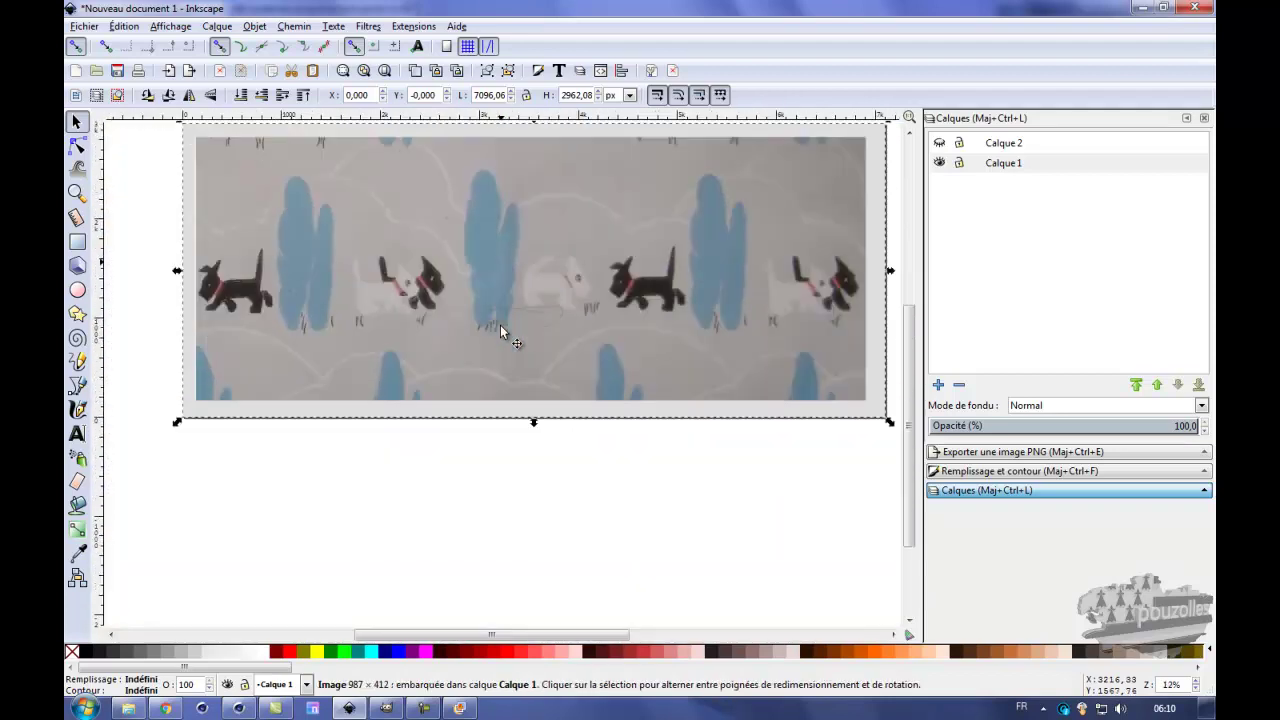
ctrl+scroll(500, 325, down, 1)
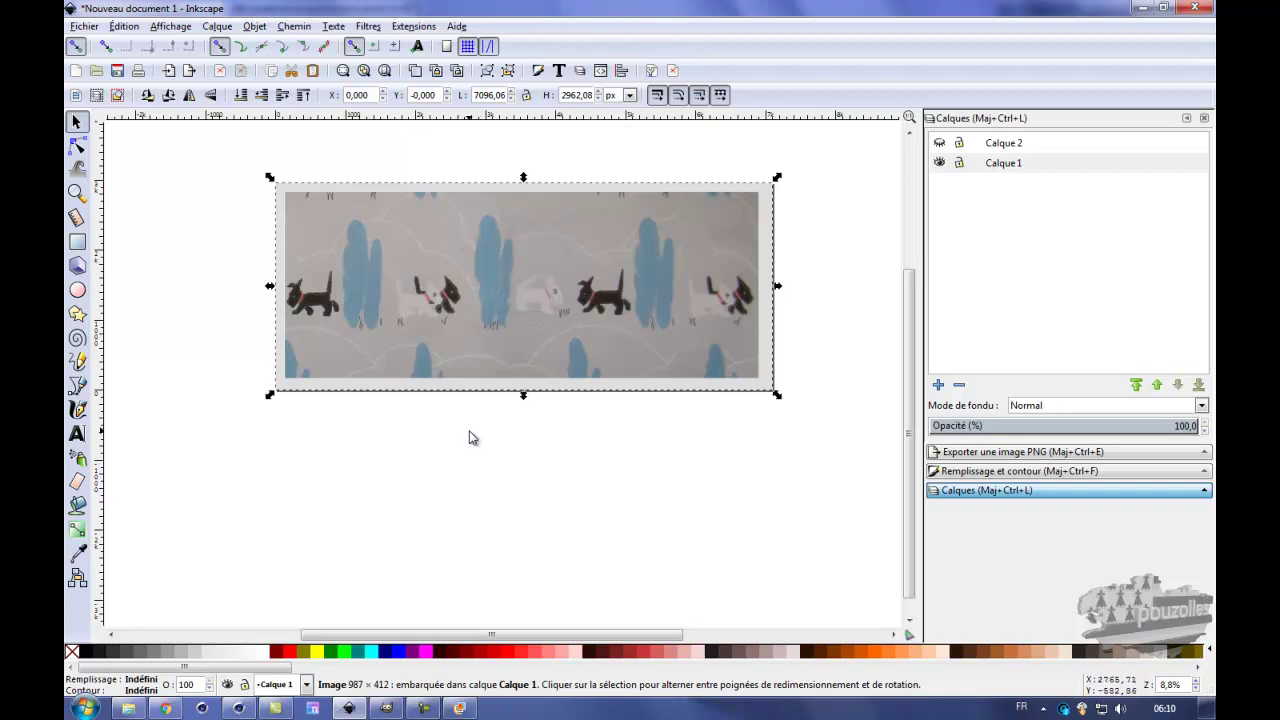
- Make Calque 2 the active layer and check the page's width and height in the document properties
click(1005, 143)
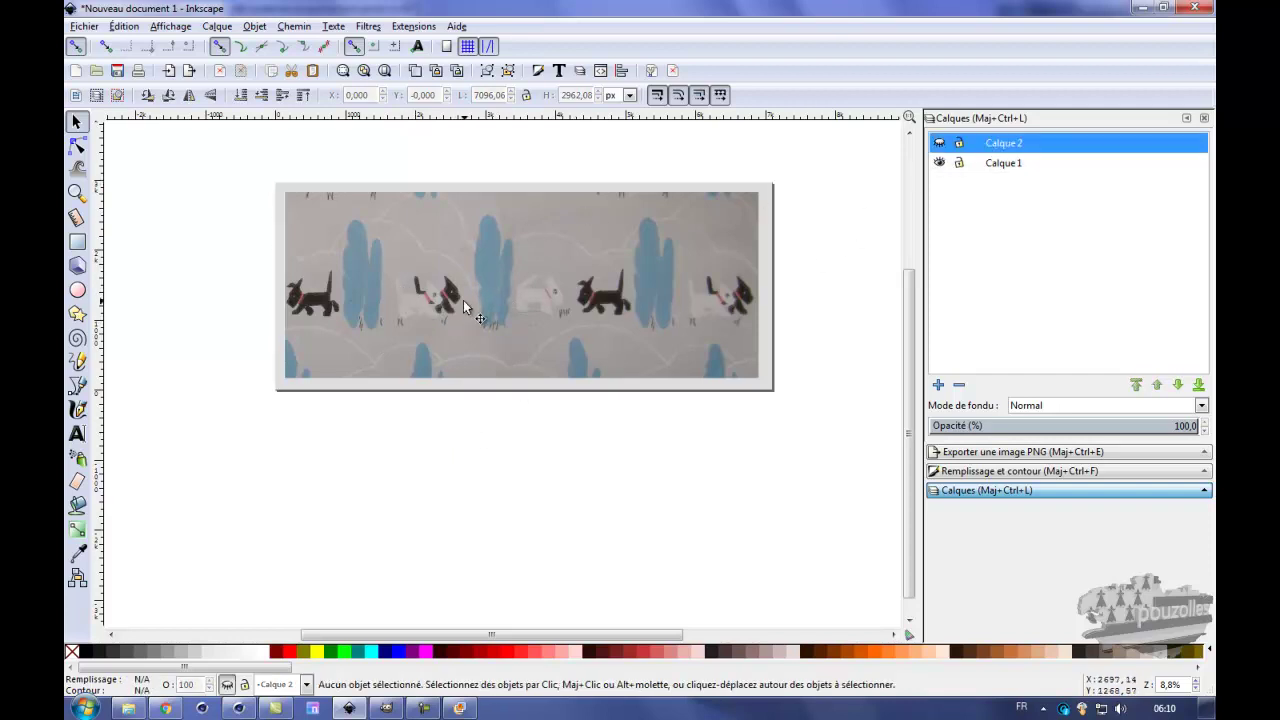
click(96, 32)
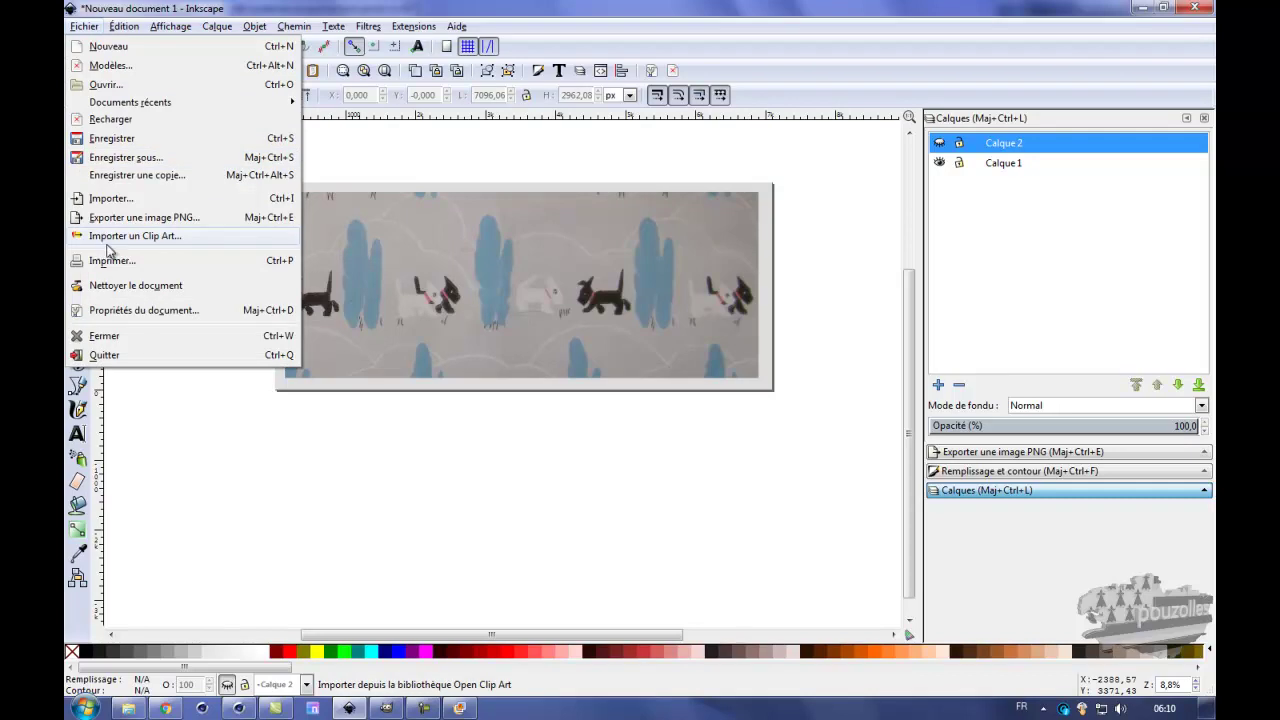
click(116, 312)
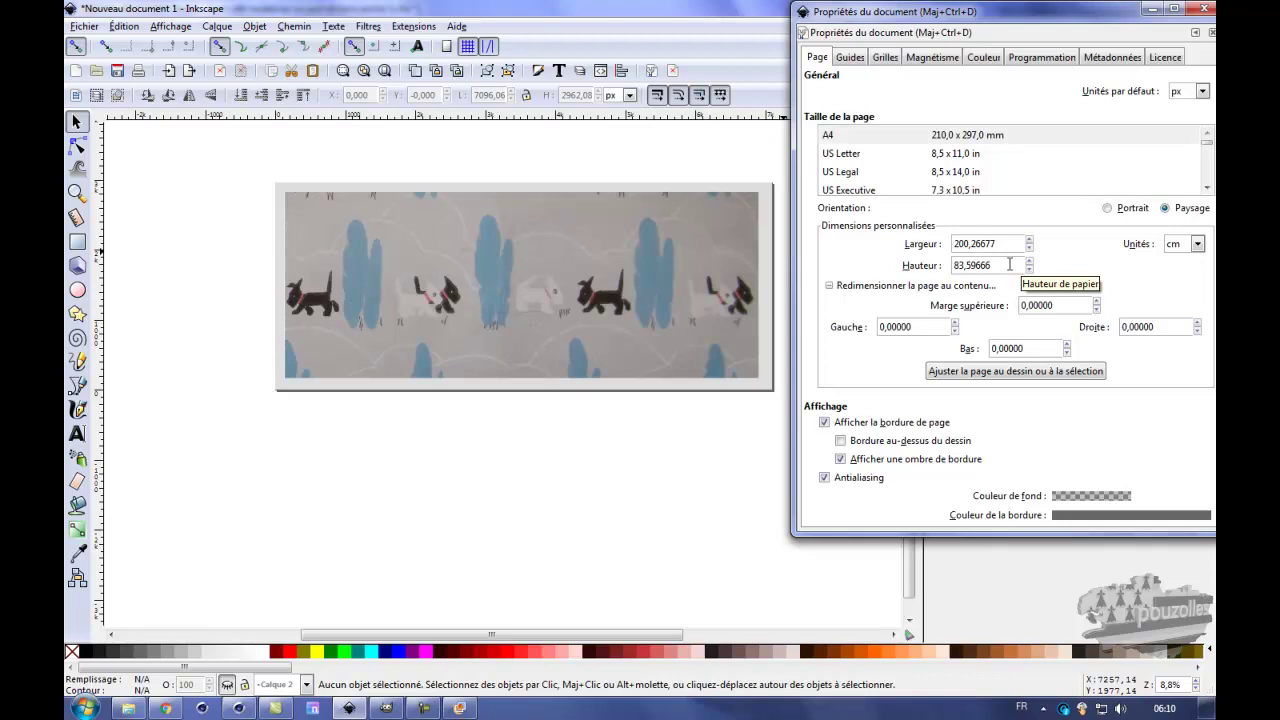
drag(997, 244, 981, 243)
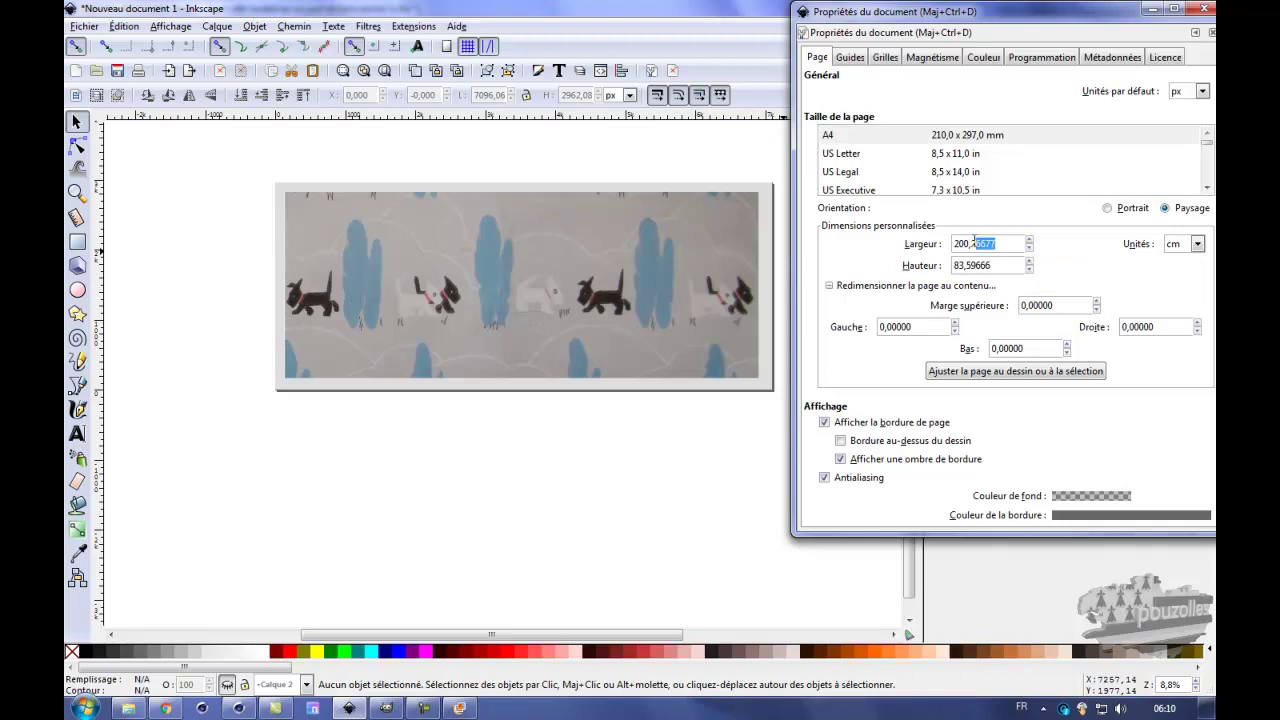
click(972, 243)
click(1203, 9)
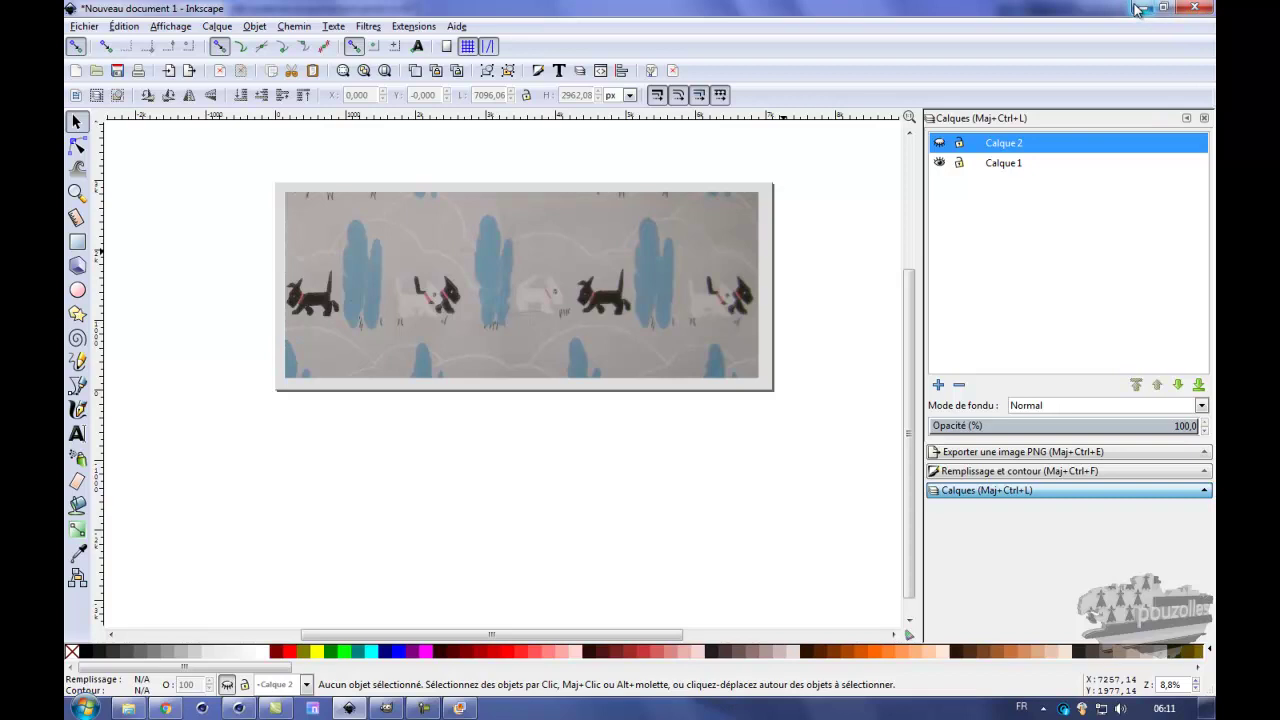
- Minimize Inkscape and close the Windows Live photo gallery window showing the dog wallpaper
click(1137, 10)
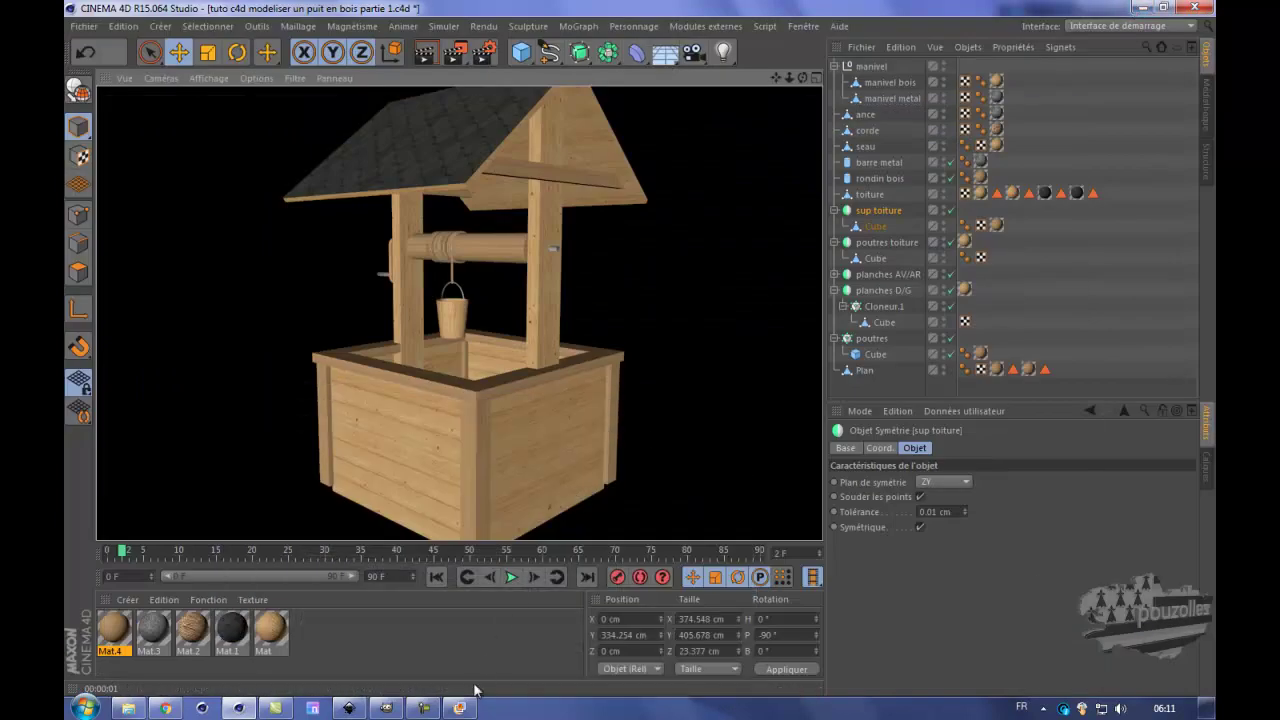
click(459, 708)
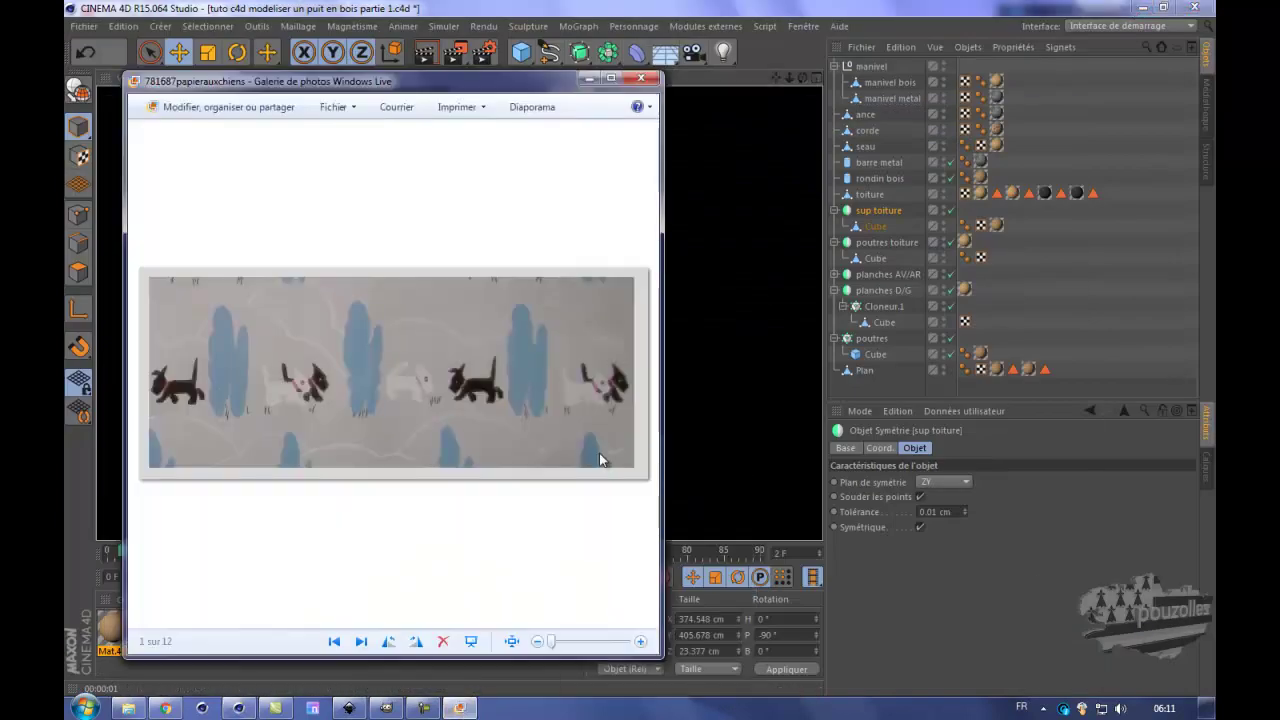
click(641, 78)
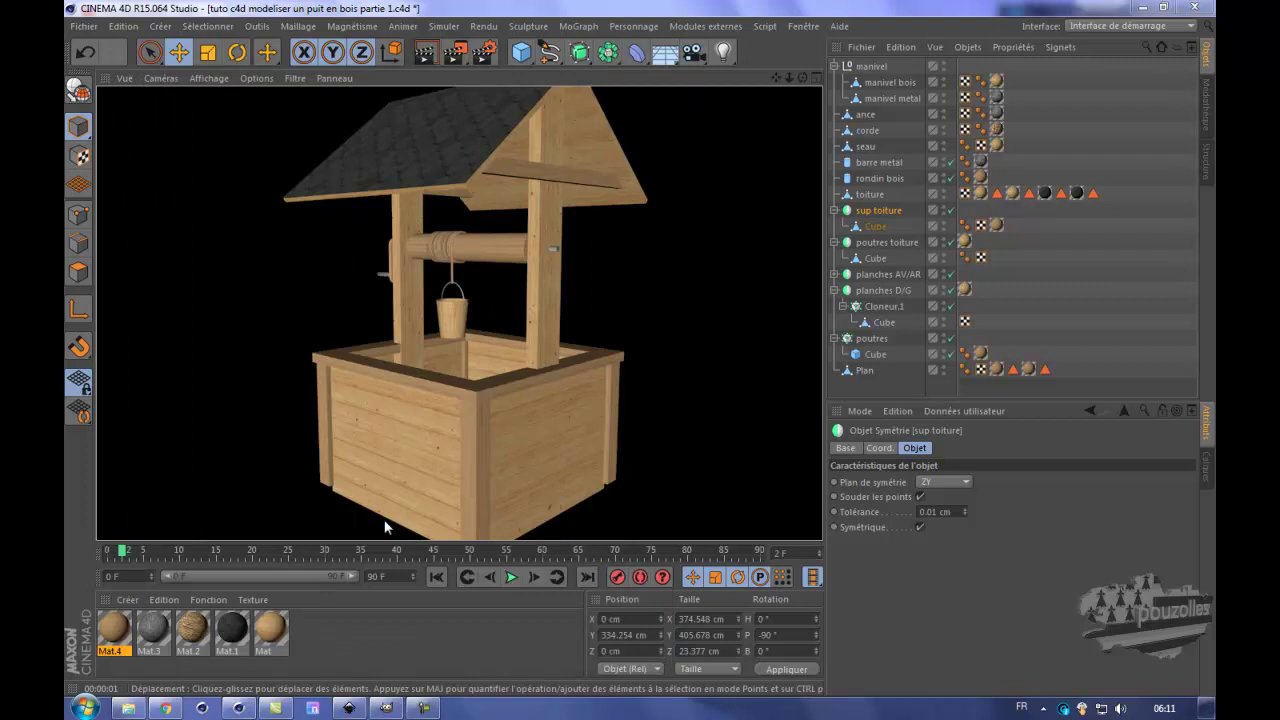
- Select the well's planches AV/AR symmetry object in Cinema 4D and move the timeline to frame 0
click(410, 490)
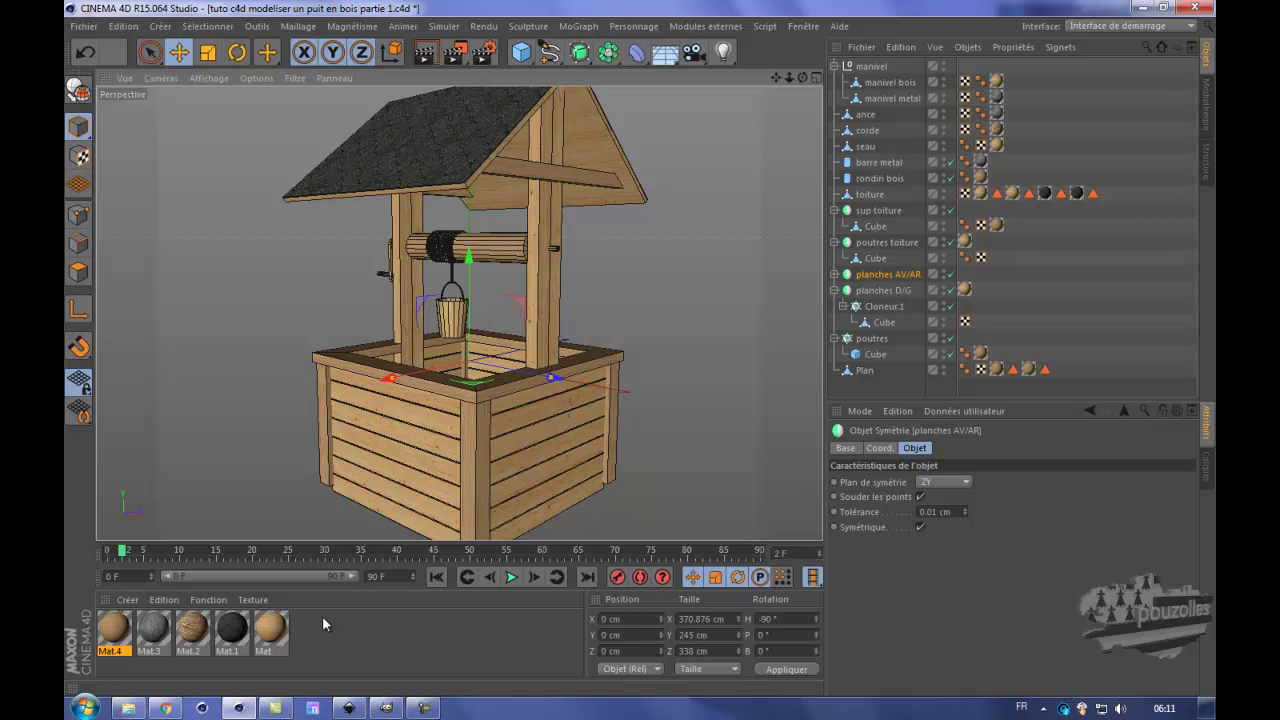
drag(126, 558, 106, 560)
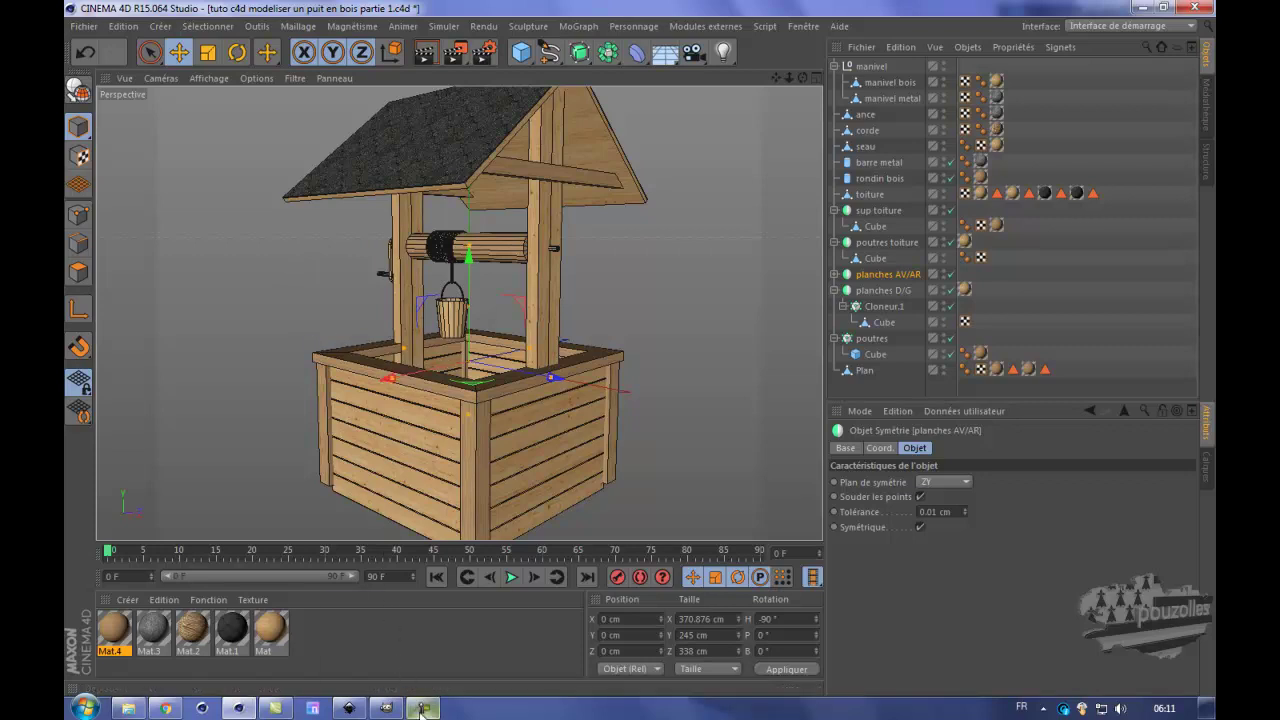
mouse_move(421, 710)
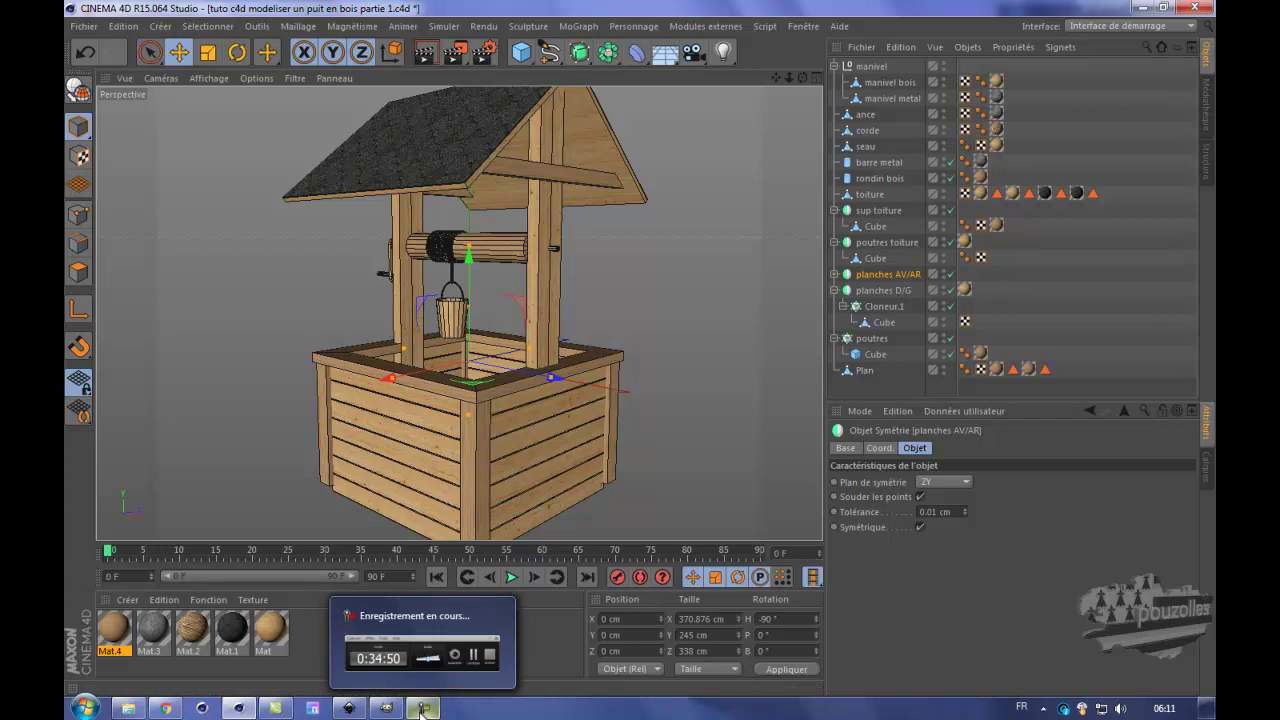
click(421, 710)
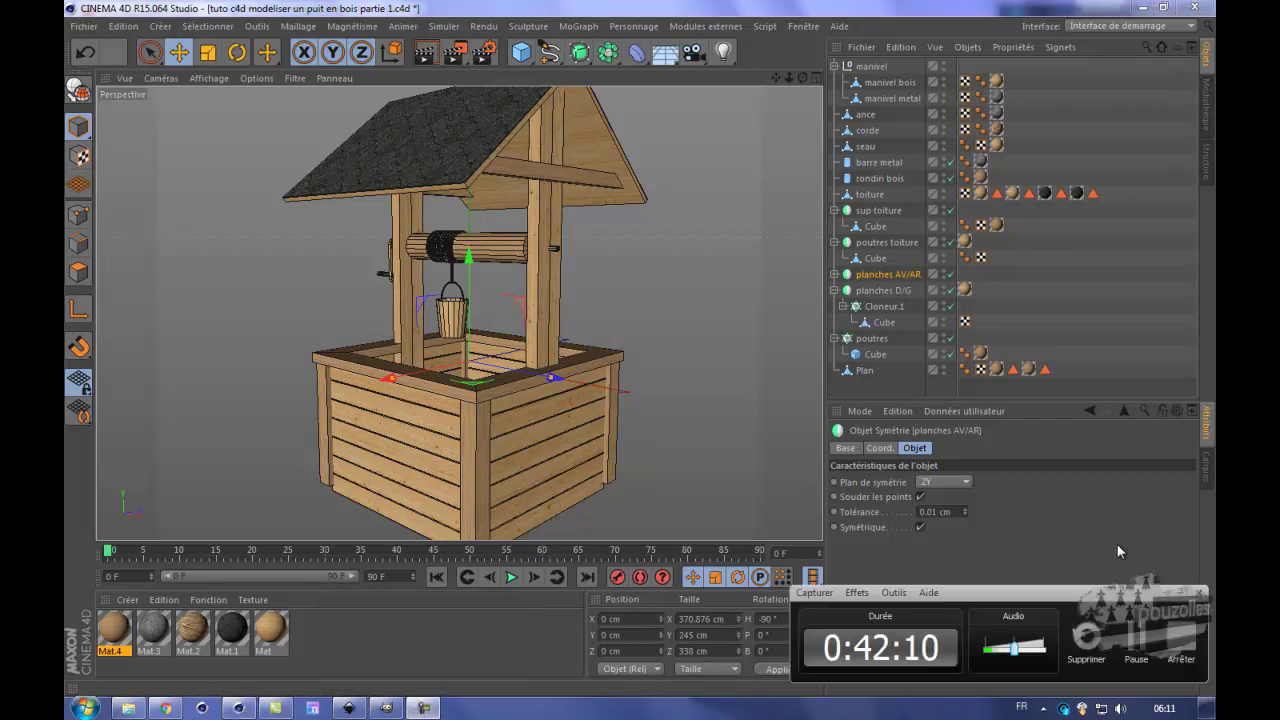